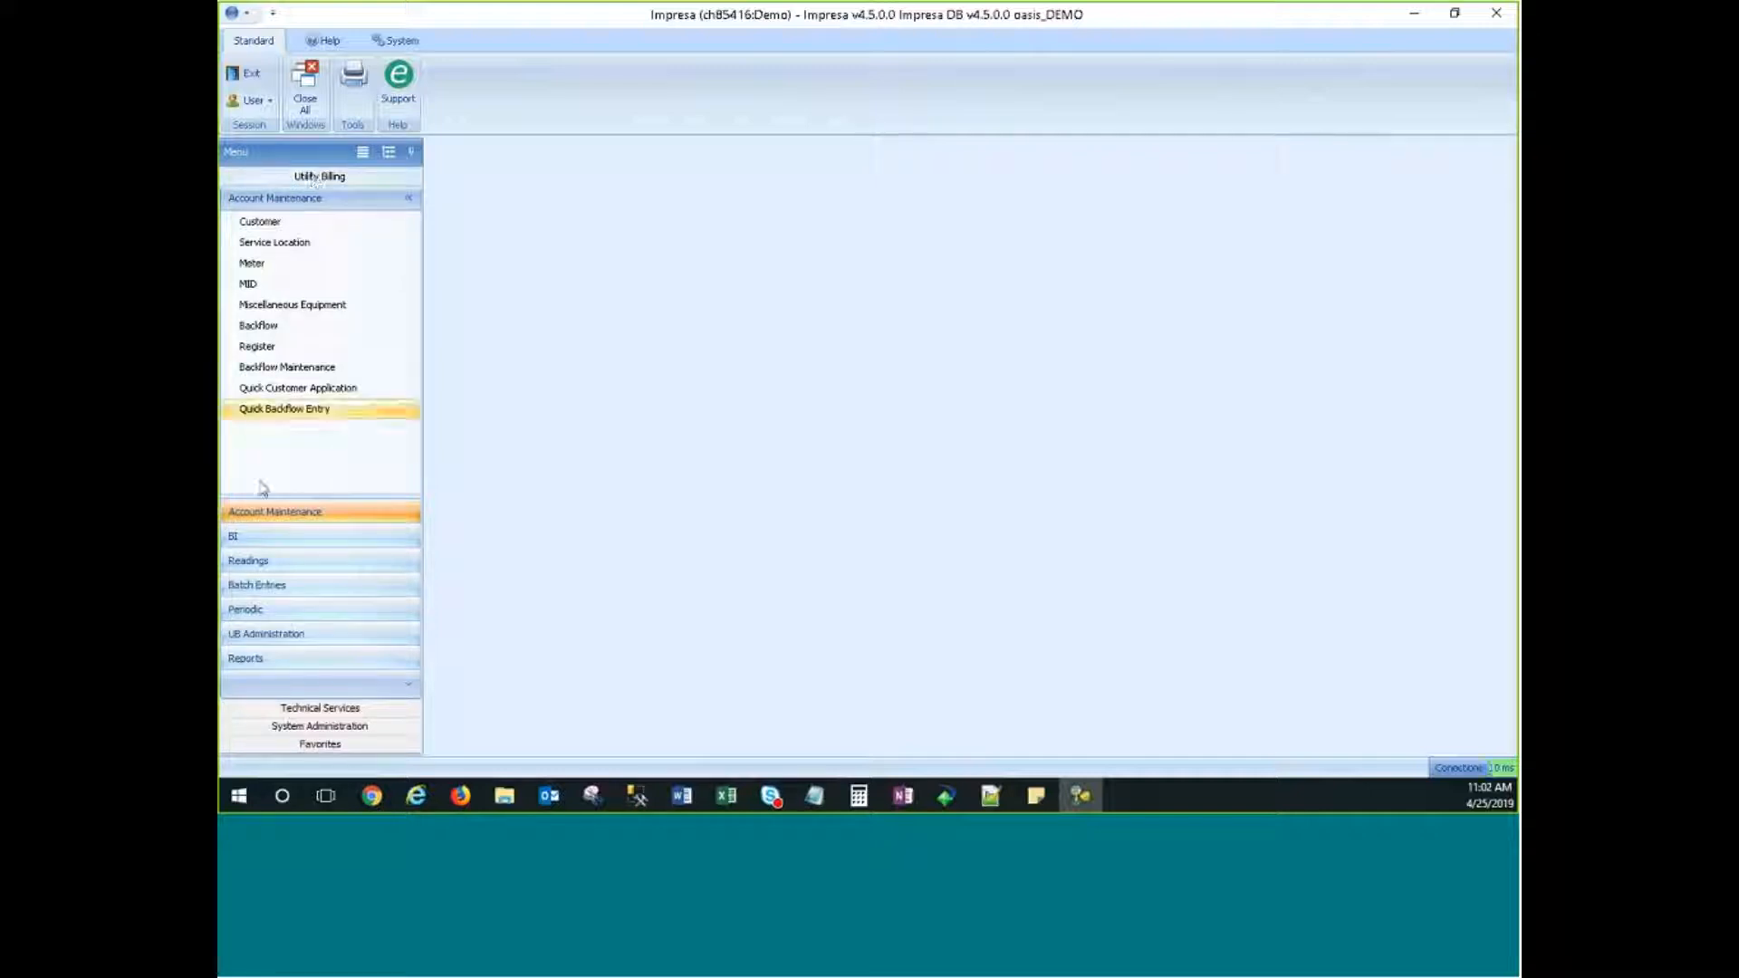
Step: Open the Customer overview in the BI section of Utility Billing
left_click(243, 539)
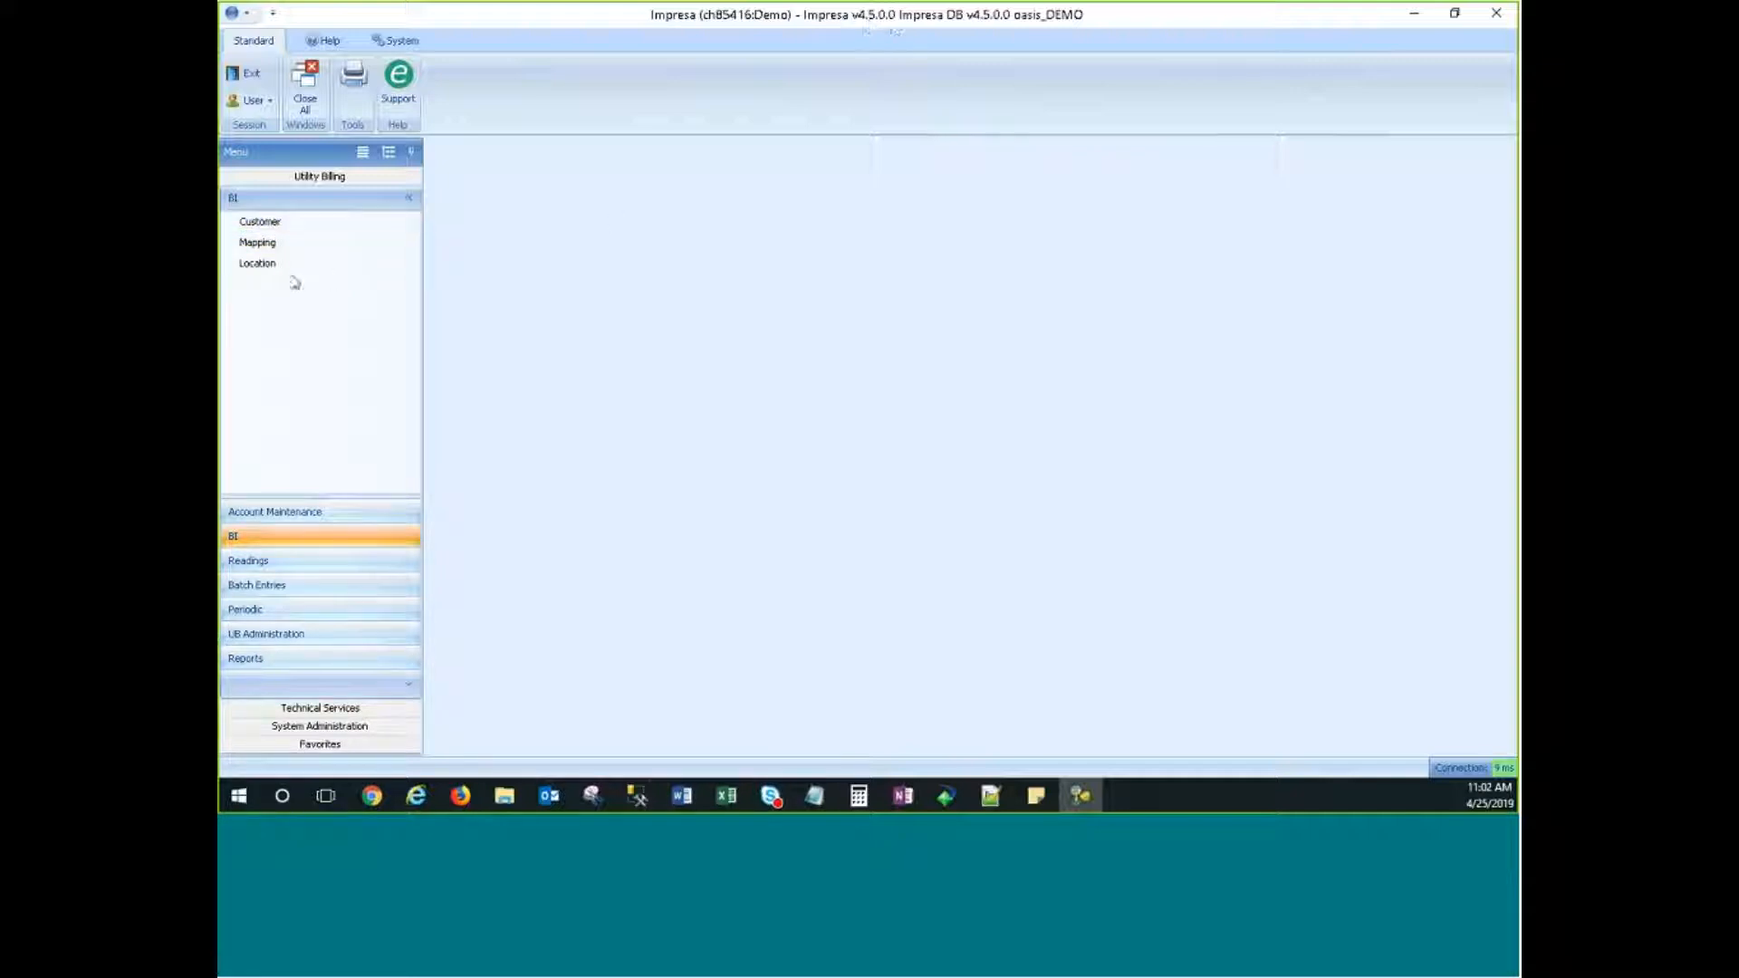
left_click(263, 275)
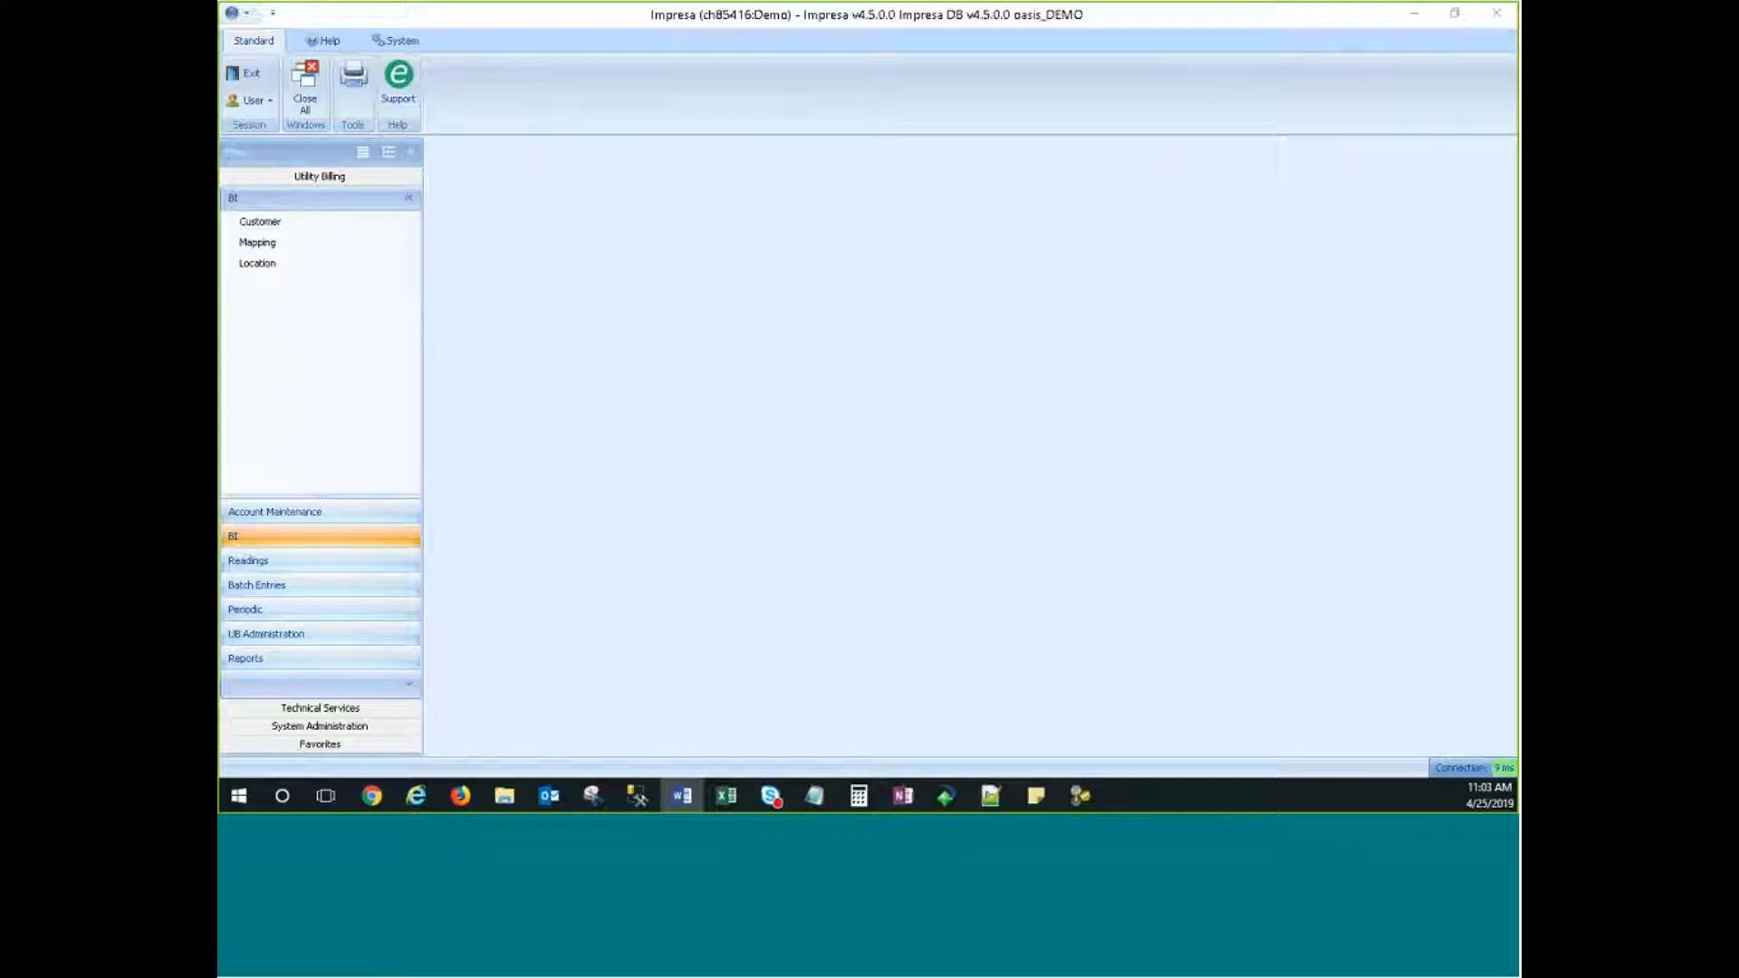
left_click(287, 230)
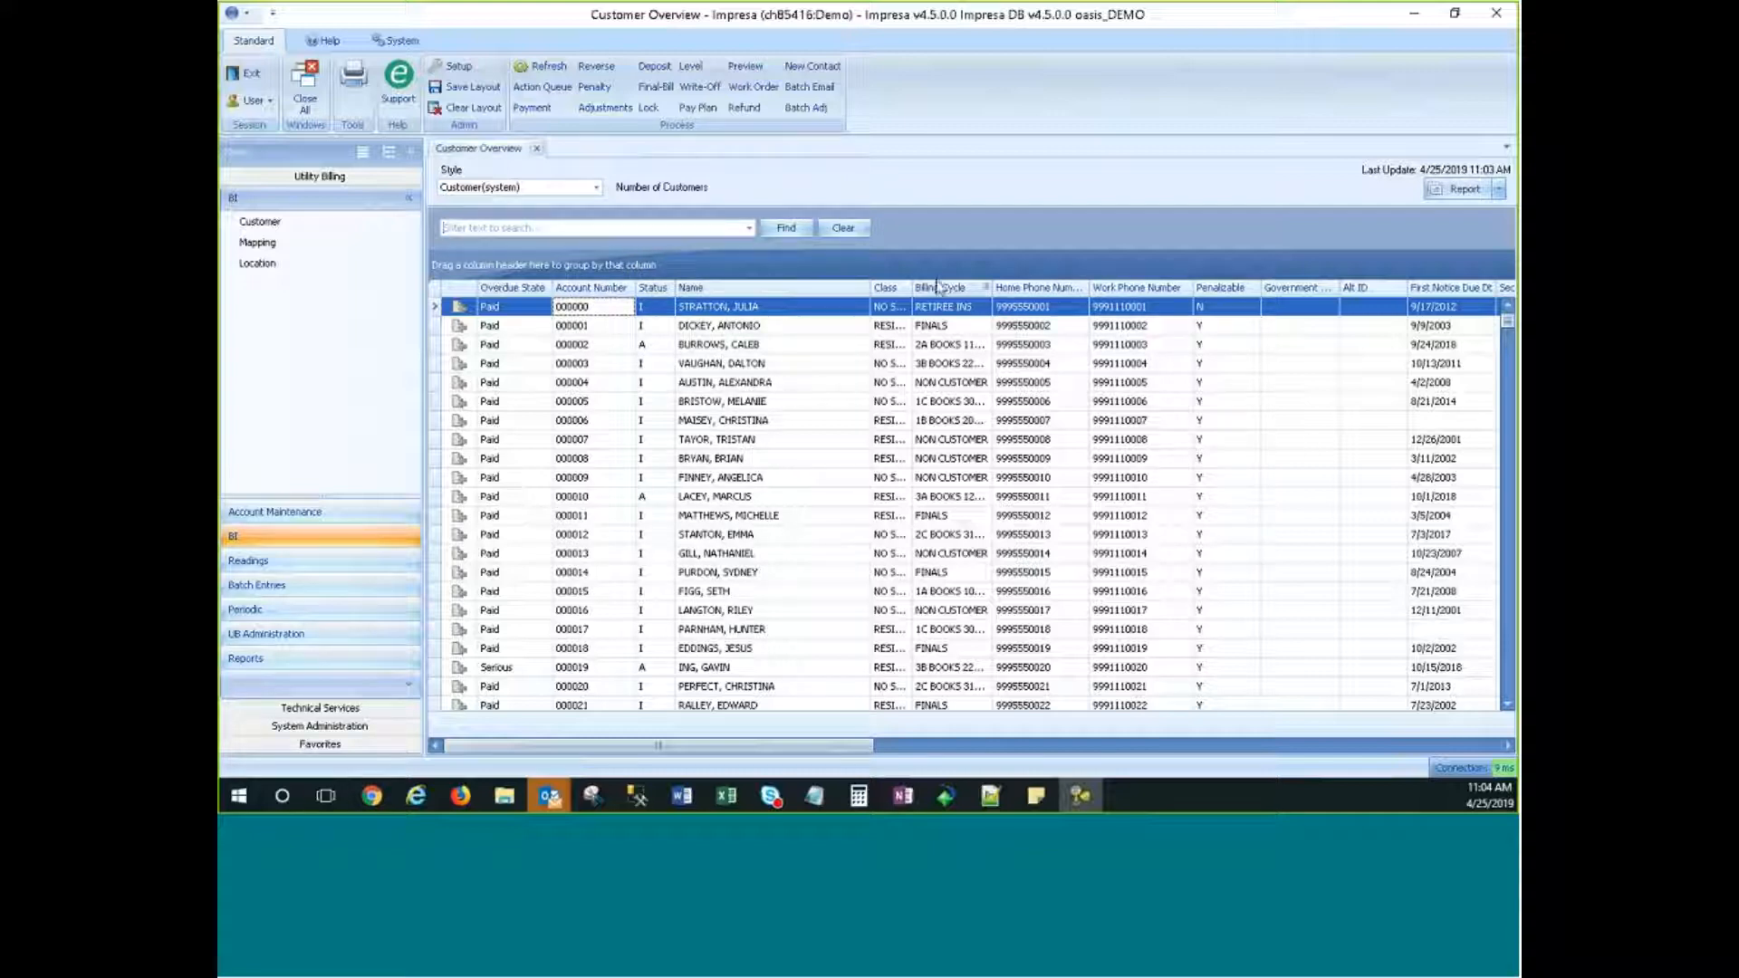
Step: Widen the Class column slightly and examine the overview's email, aging and balance columns
left_click_drag(920, 292, 946, 296)
left_click(1032, 744)
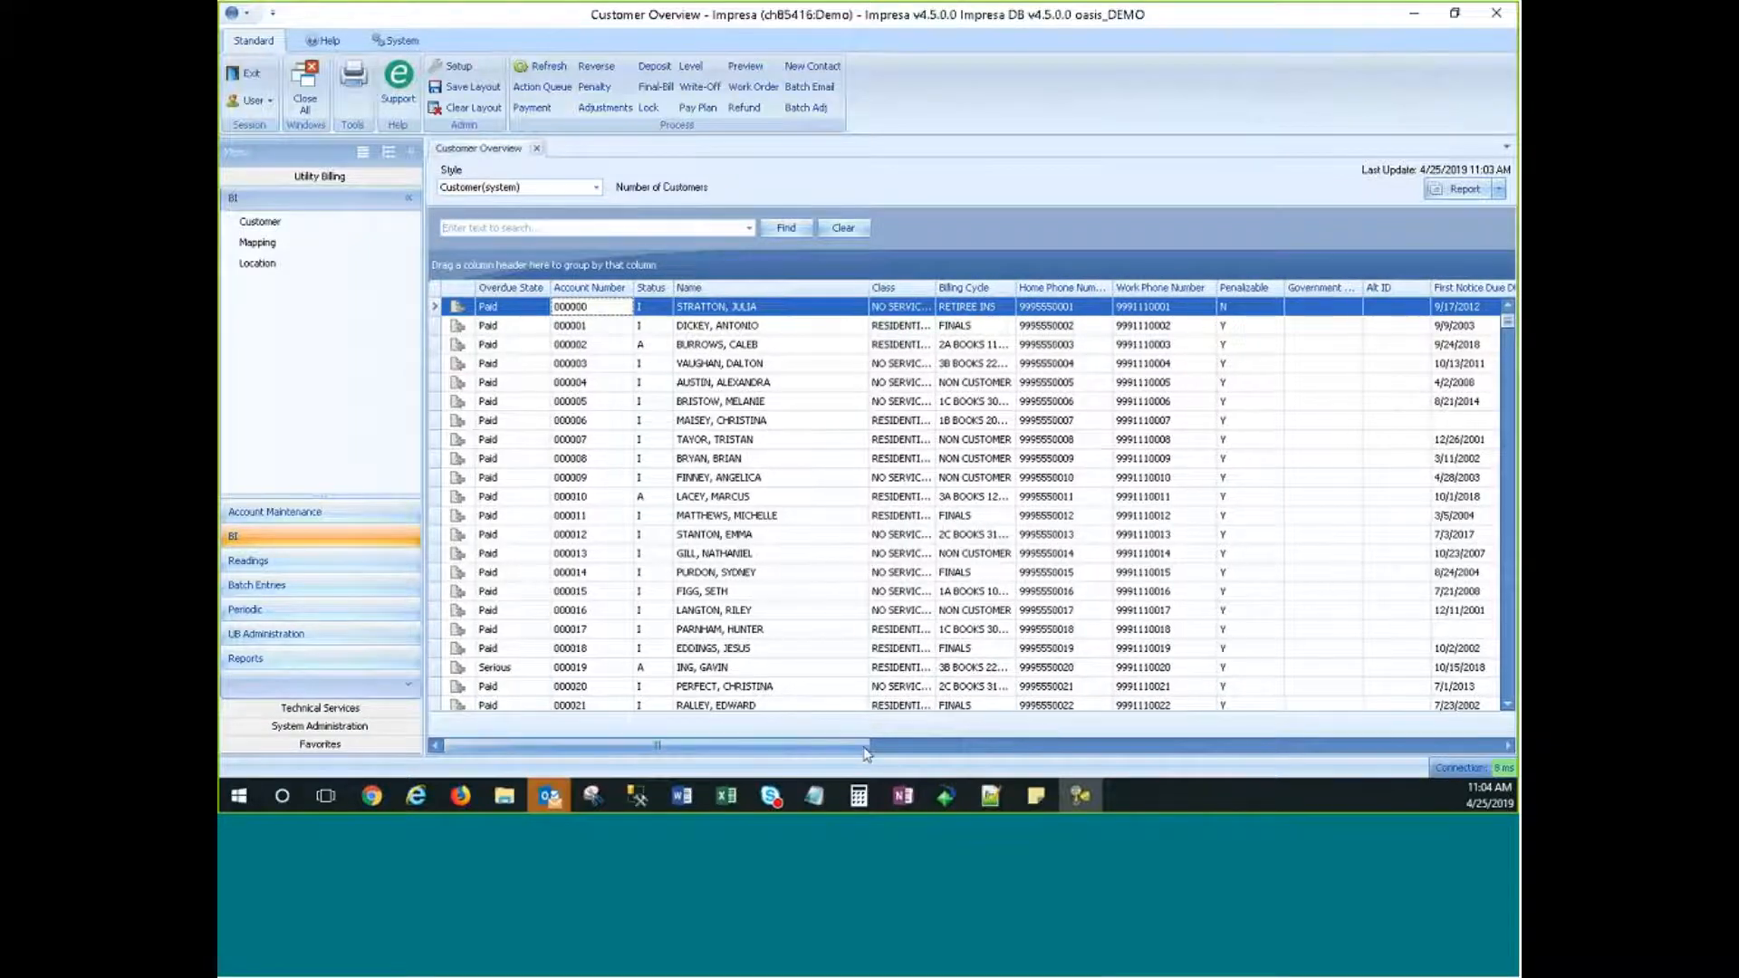
left_click_drag(1043, 776, 1397, 763)
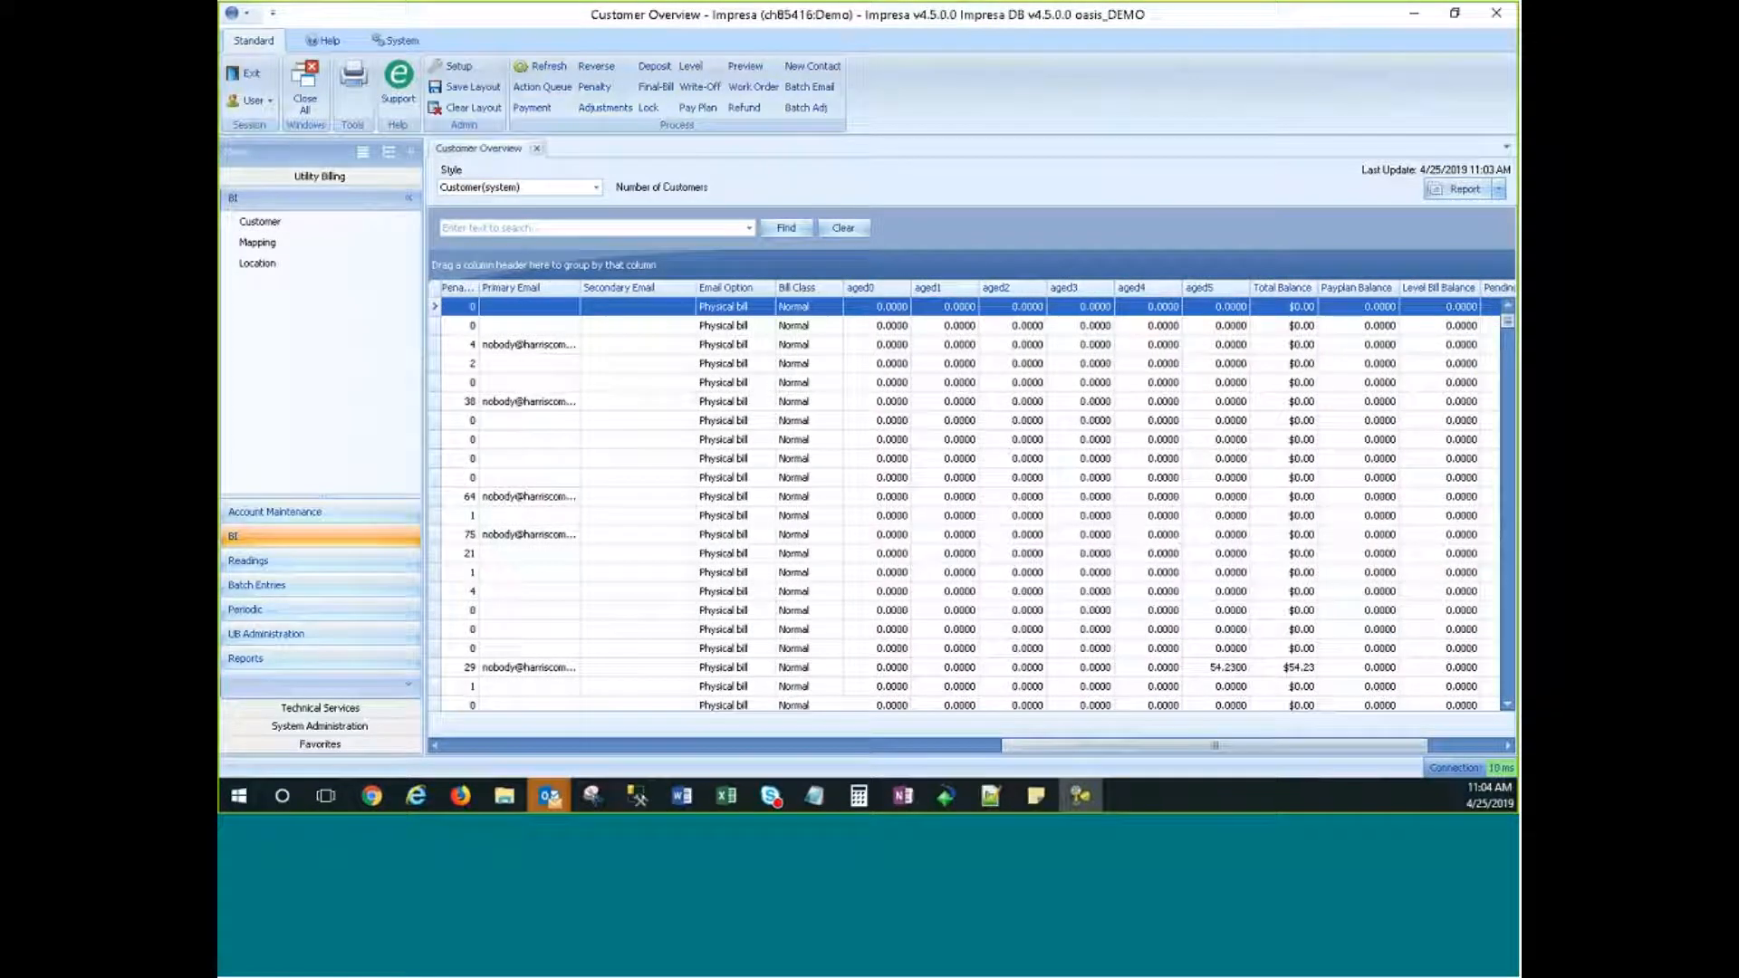
left_click(933, 745)
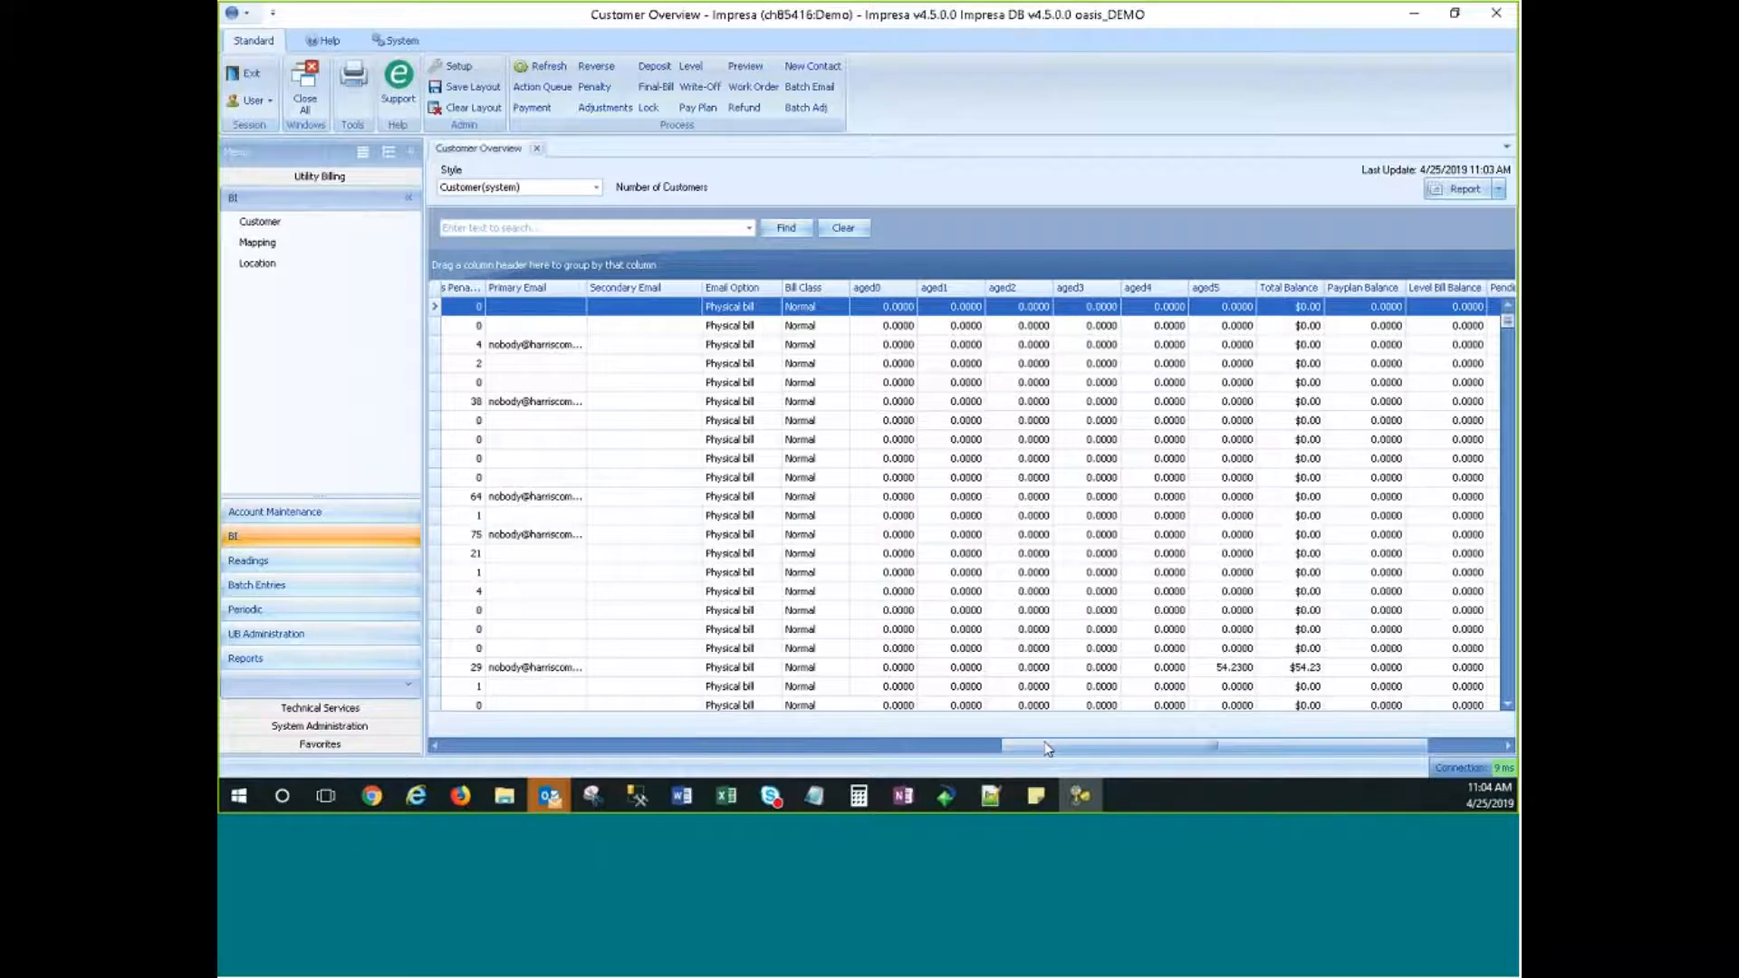
left_click_drag(932, 748, 456, 713)
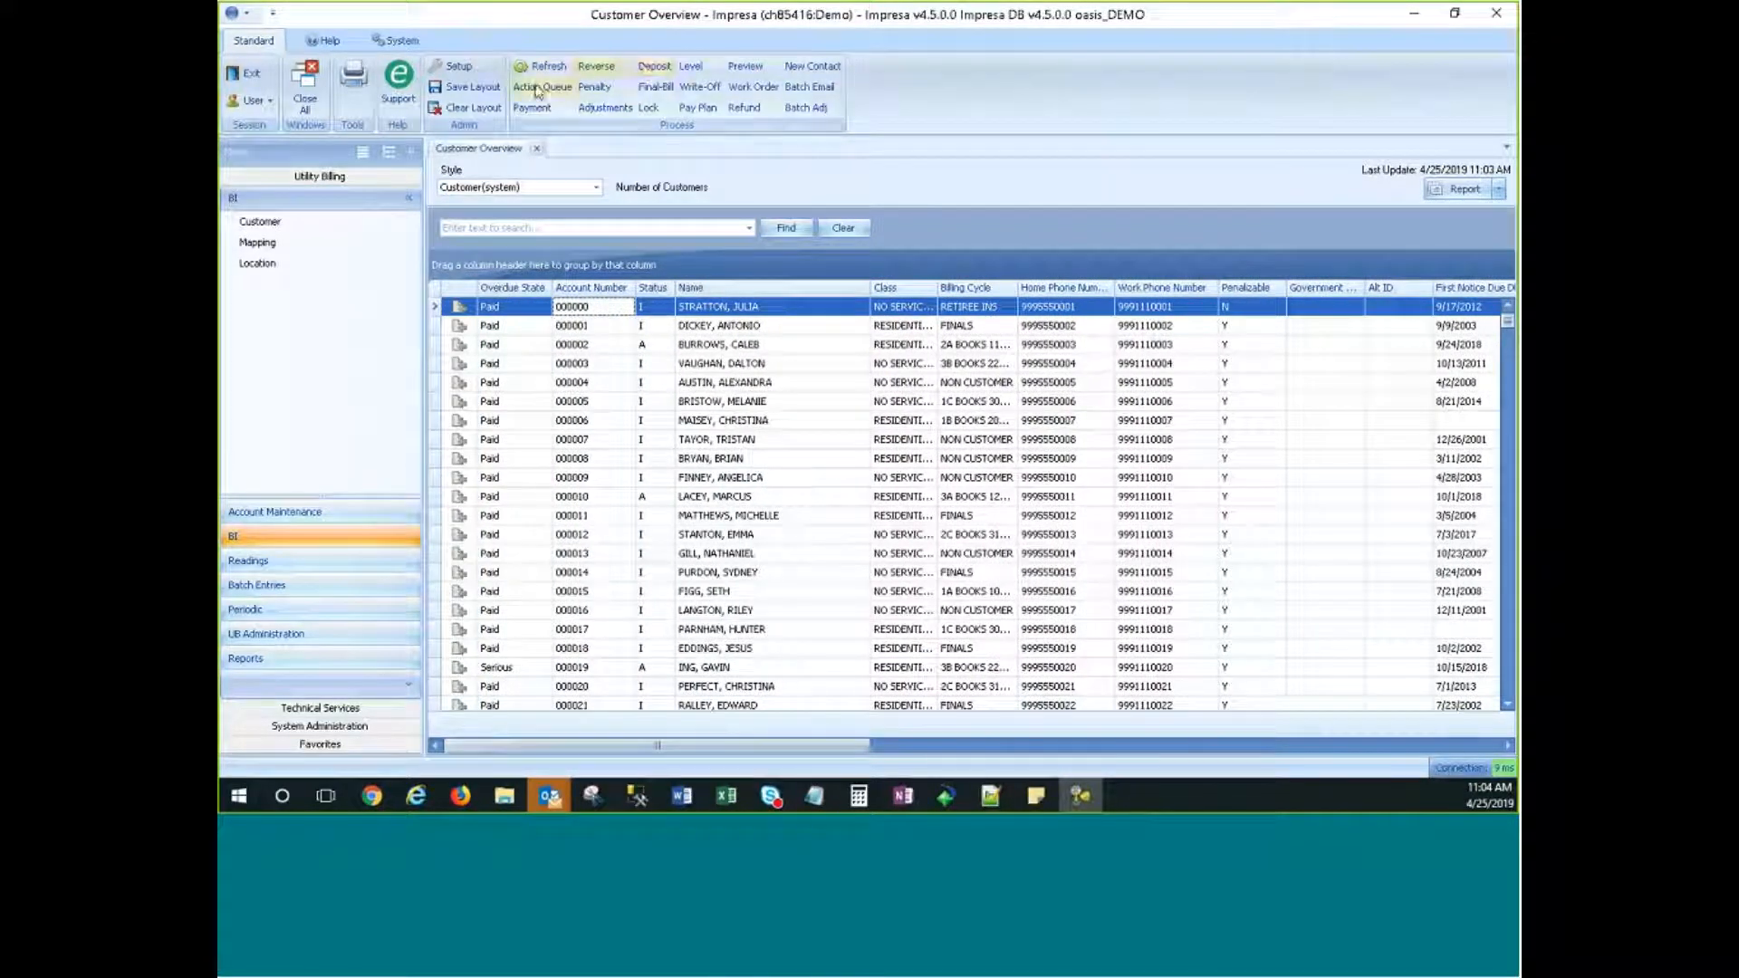
Step: Open the customer record from the eleventh row of the overview, view its details, and close it
left_click(562, 401)
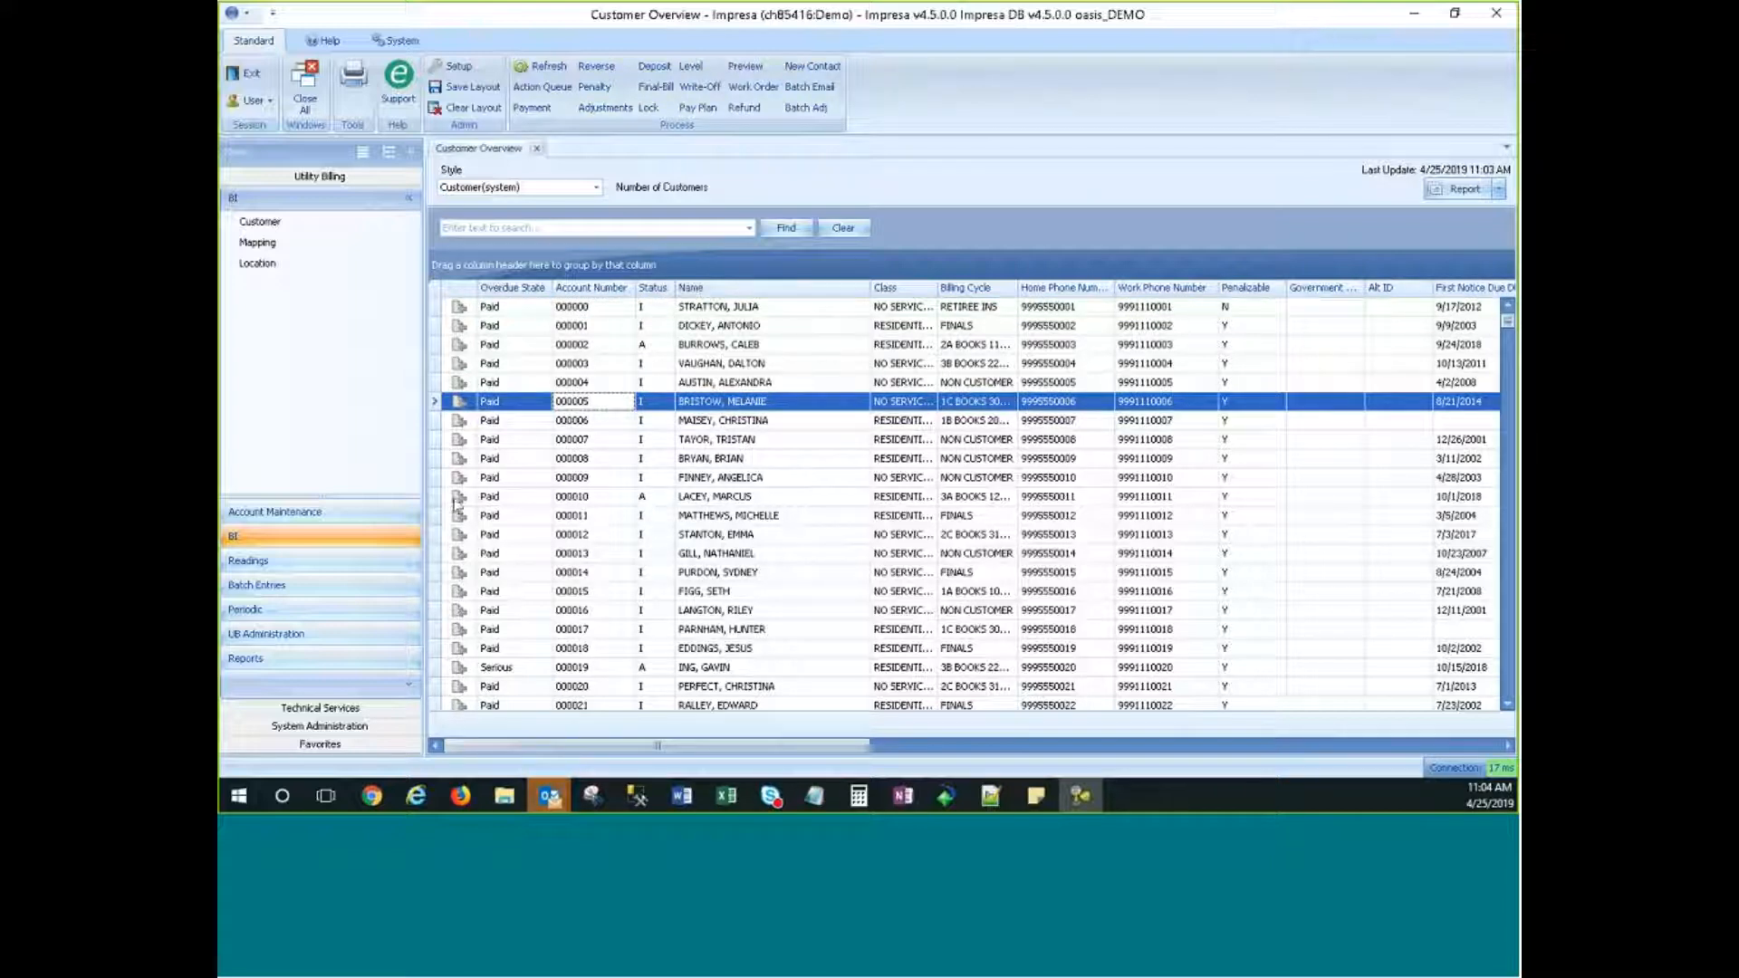
left_click(457, 500, "ctrl")
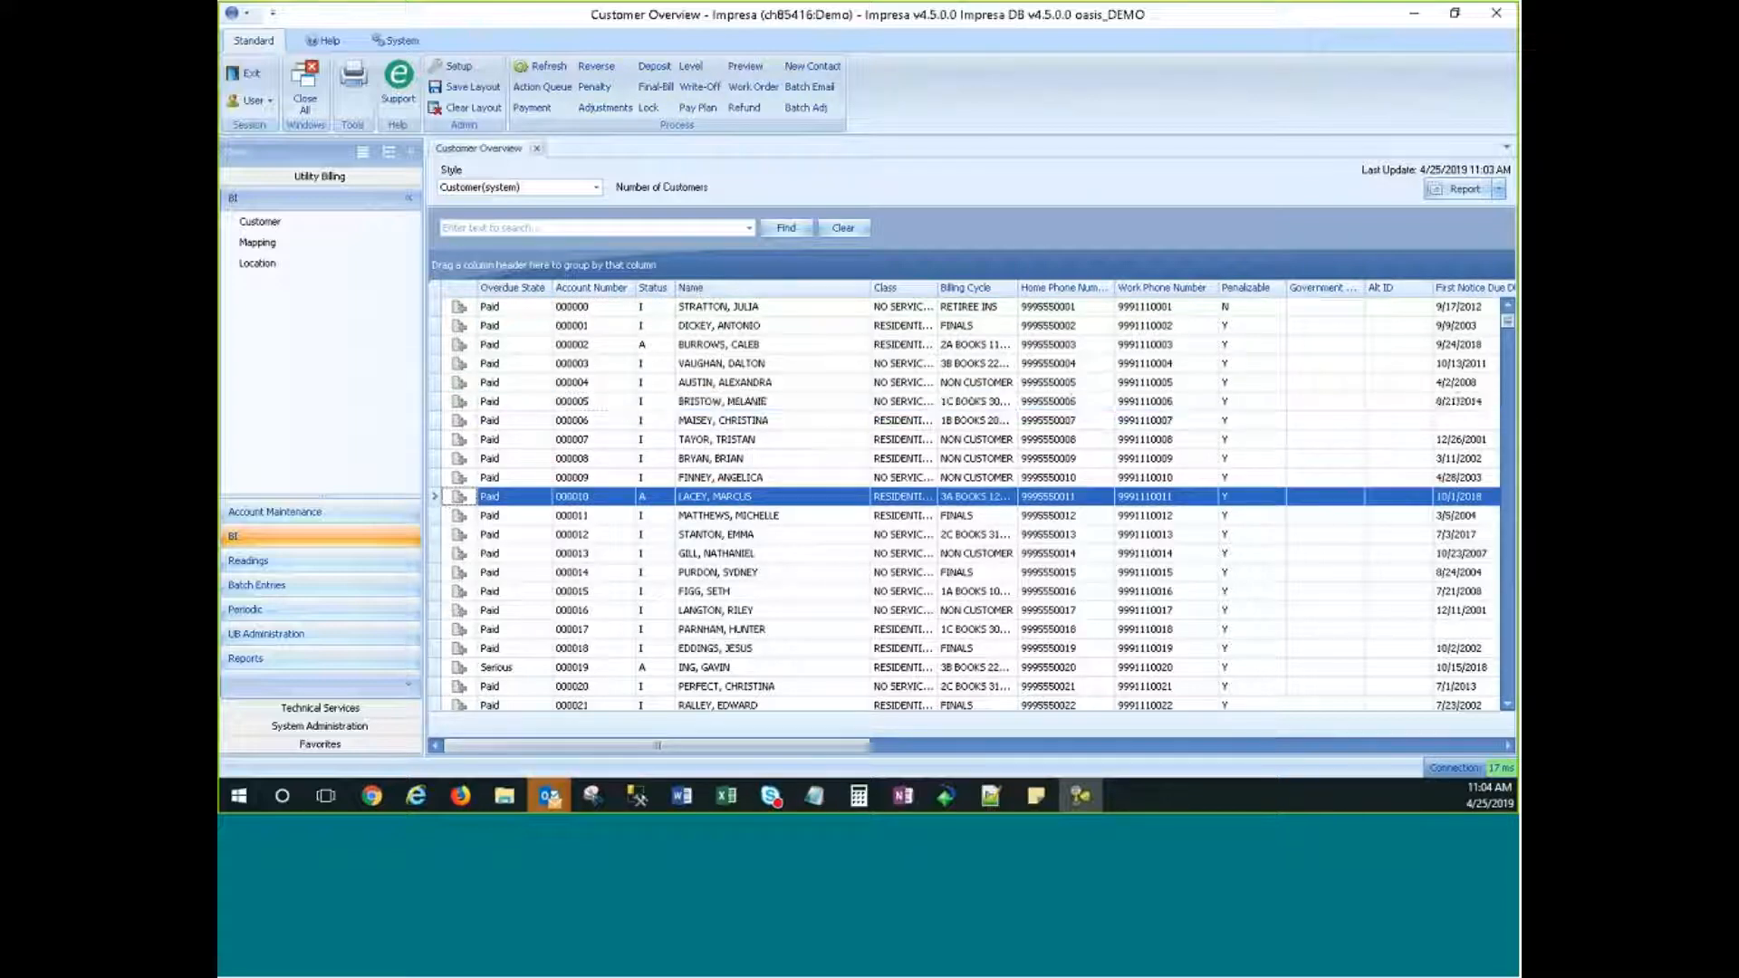
left_click(531, 109)
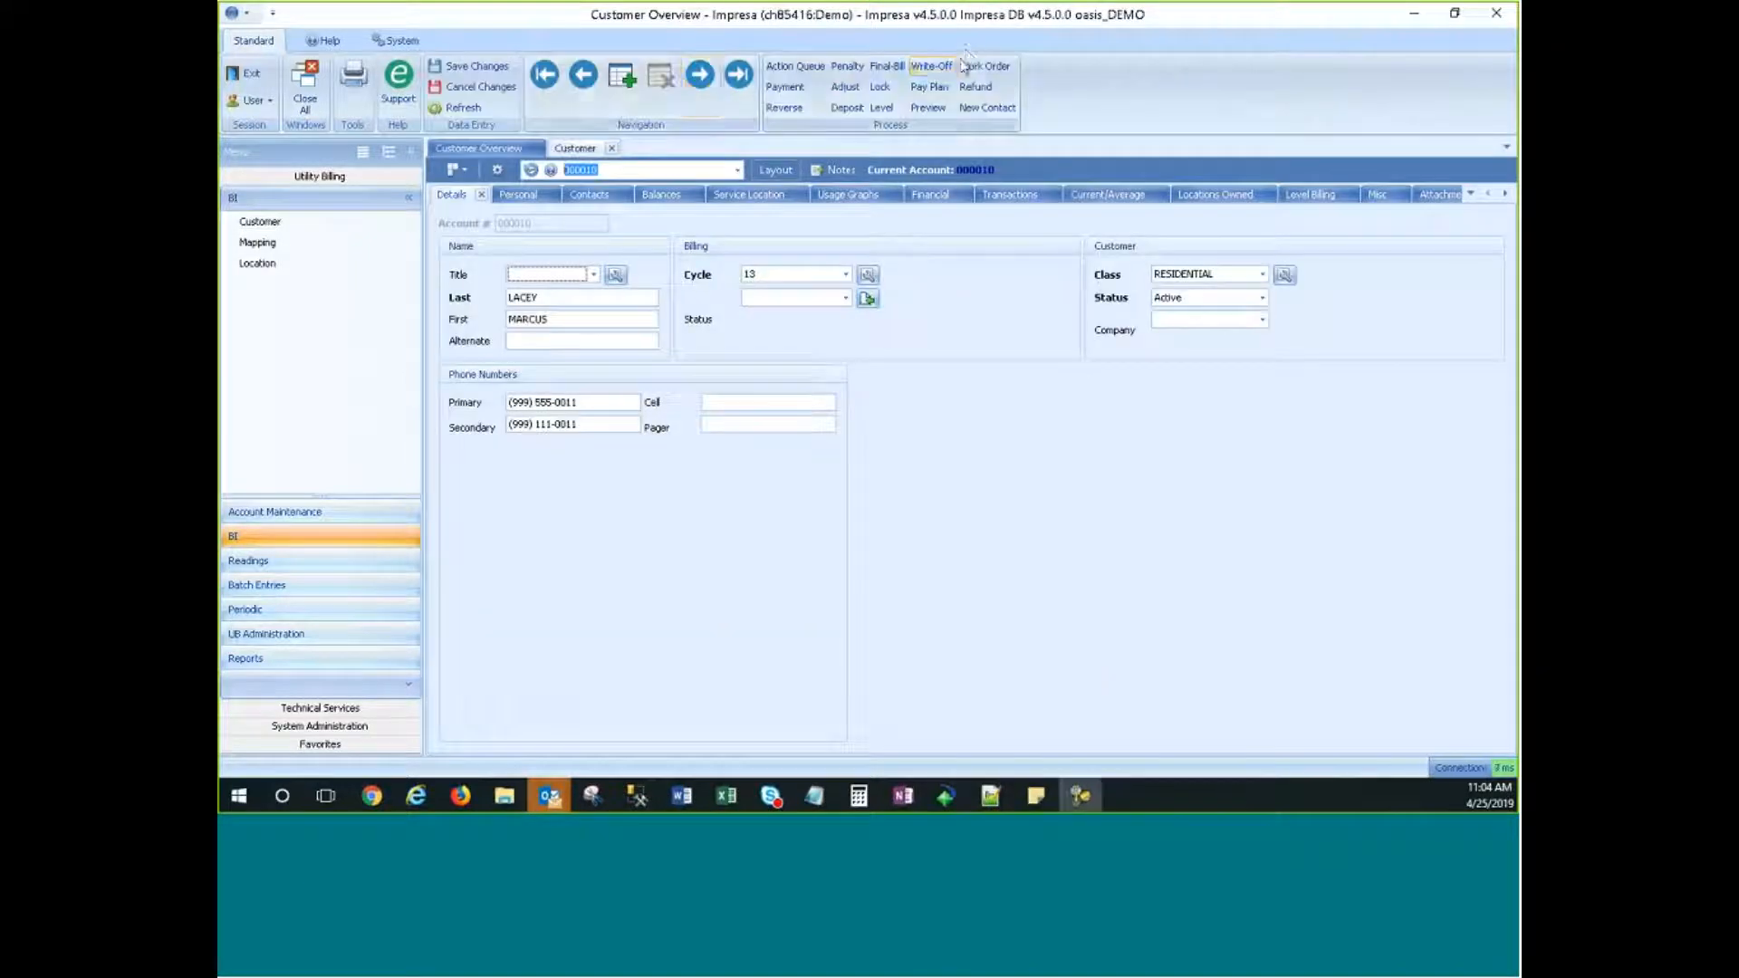
left_click(611, 148)
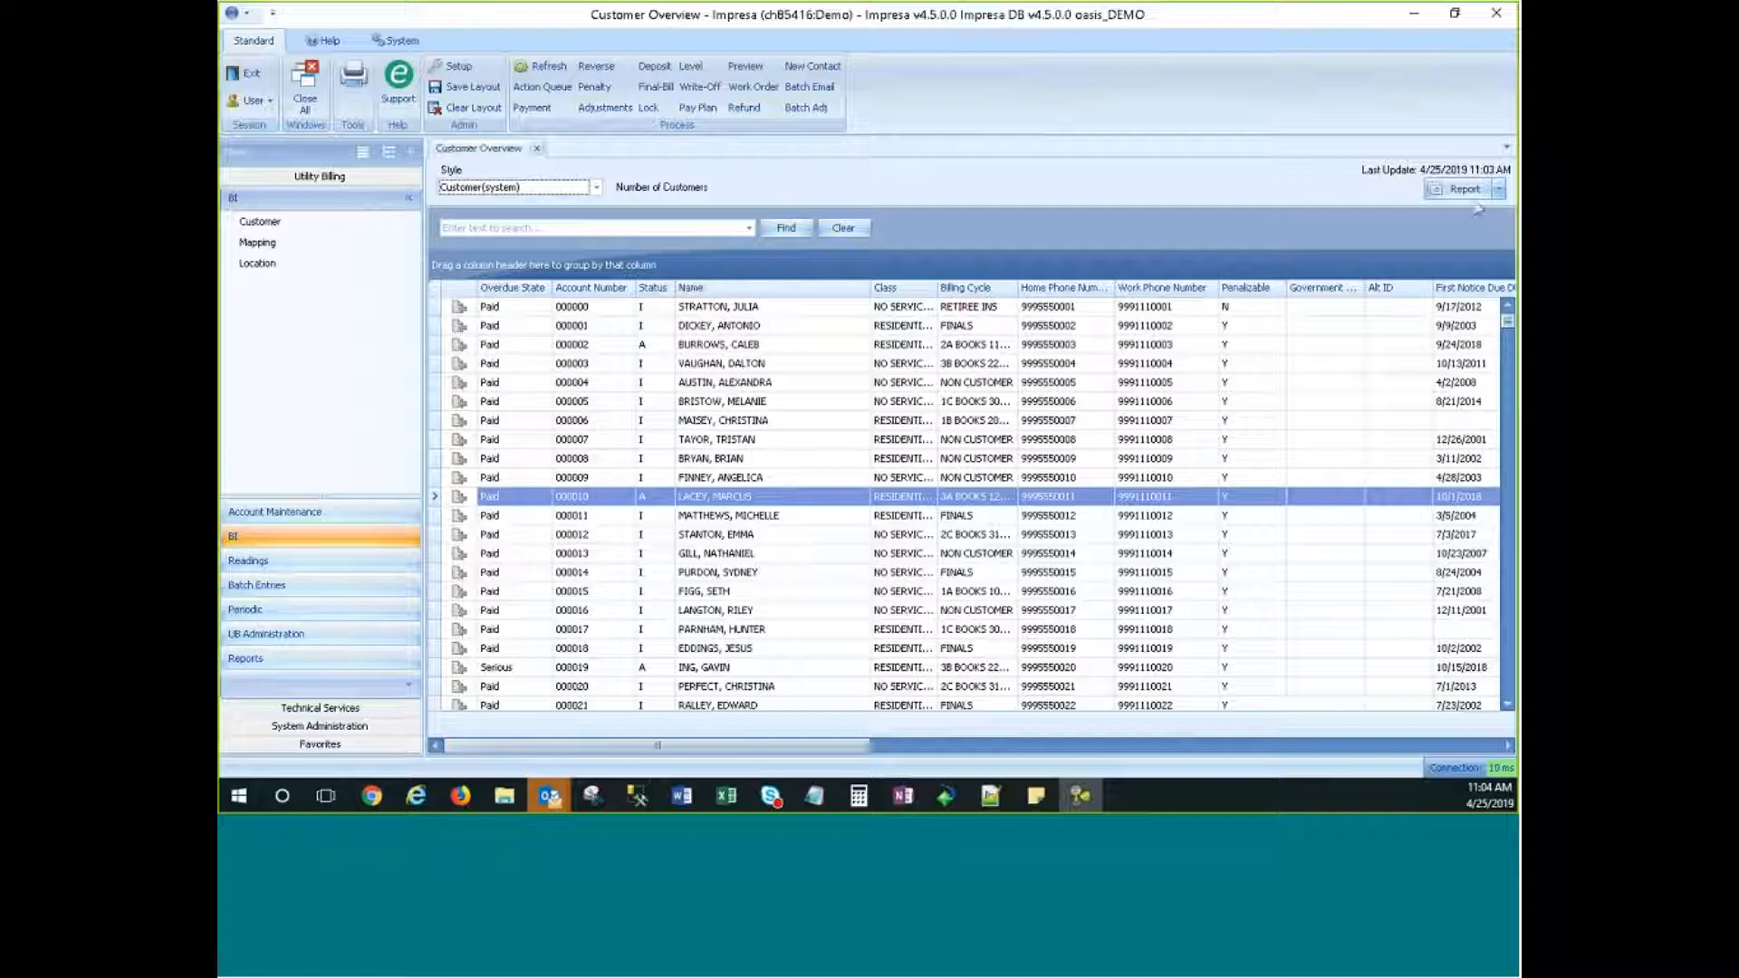
Step: Examine the saved overview styles and keep the Customer(system) style selected
left_click(597, 189)
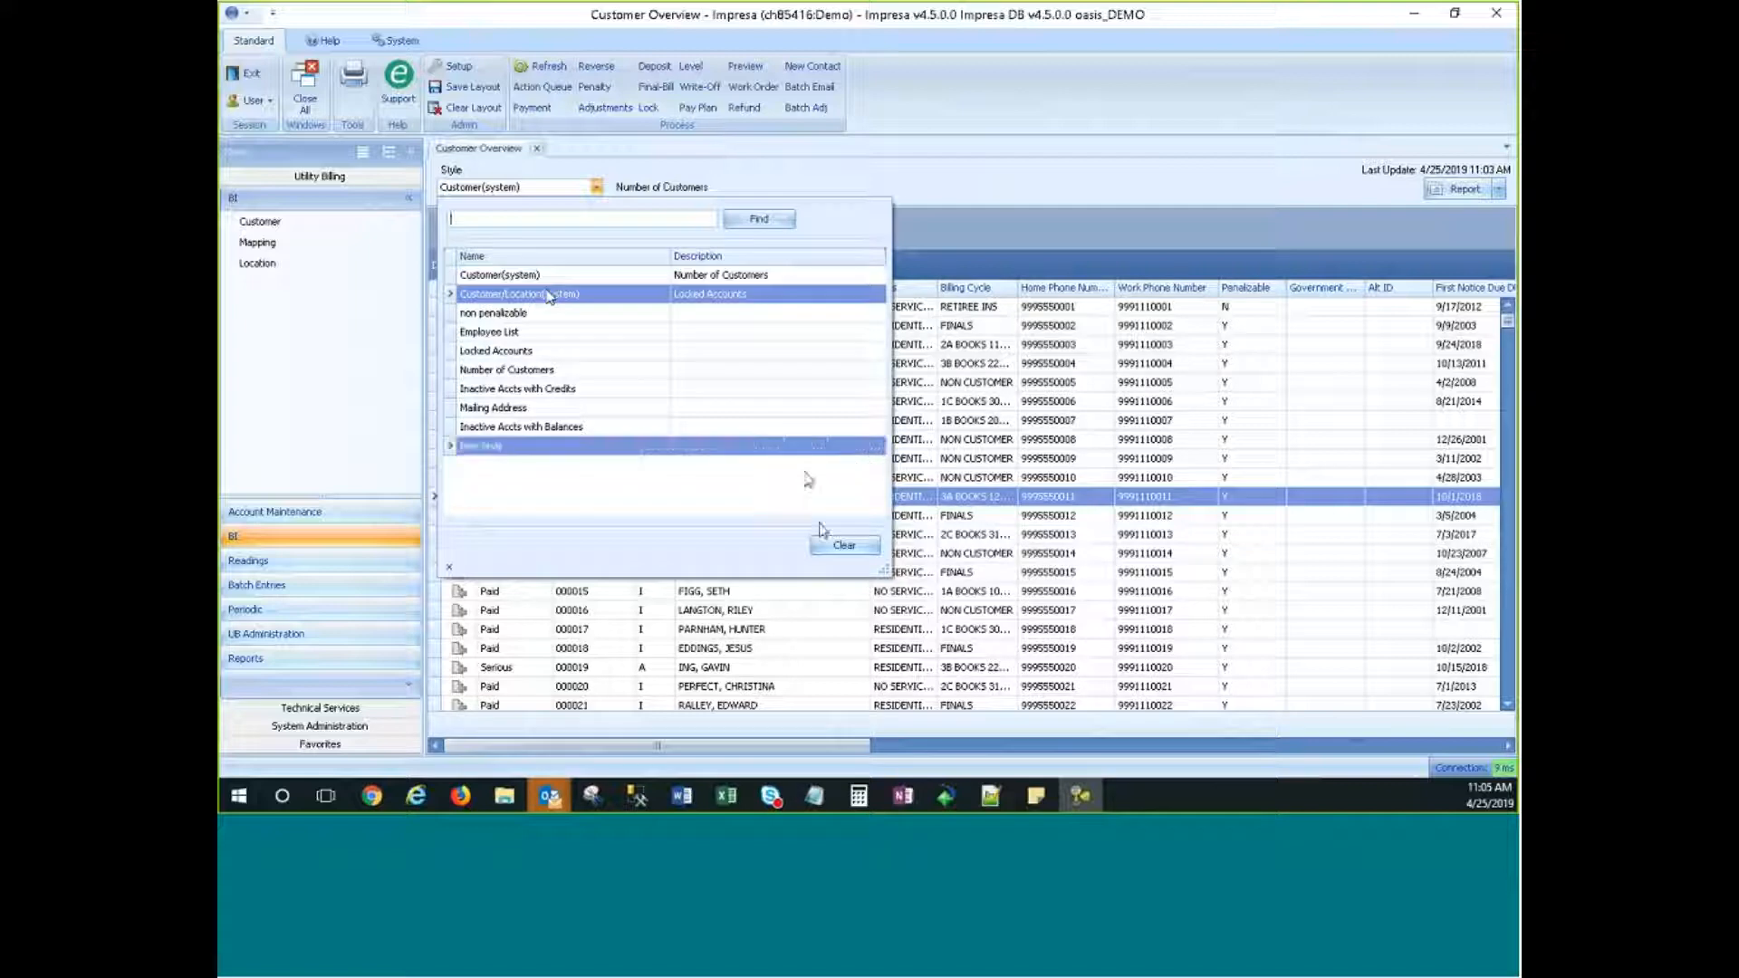
left_click(1303, 247)
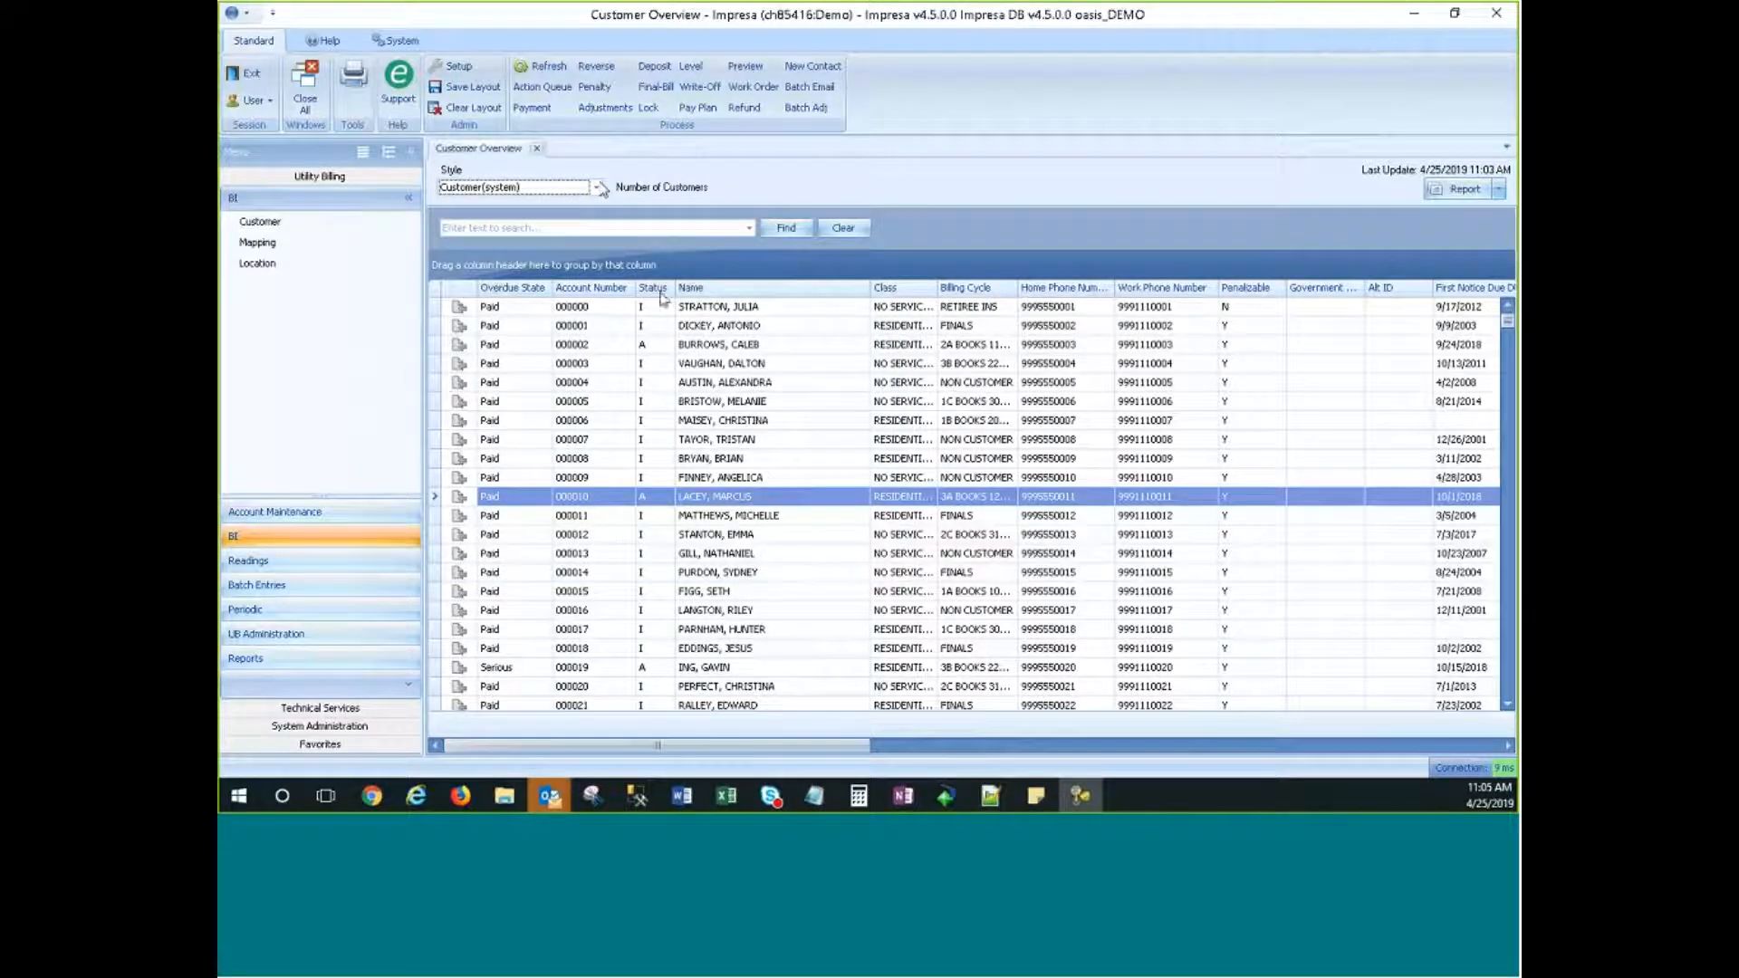
Step: Narrow the Overdue State, Name and Work Phone Number columns in the customer grid
left_click_drag(552, 288, 525, 288)
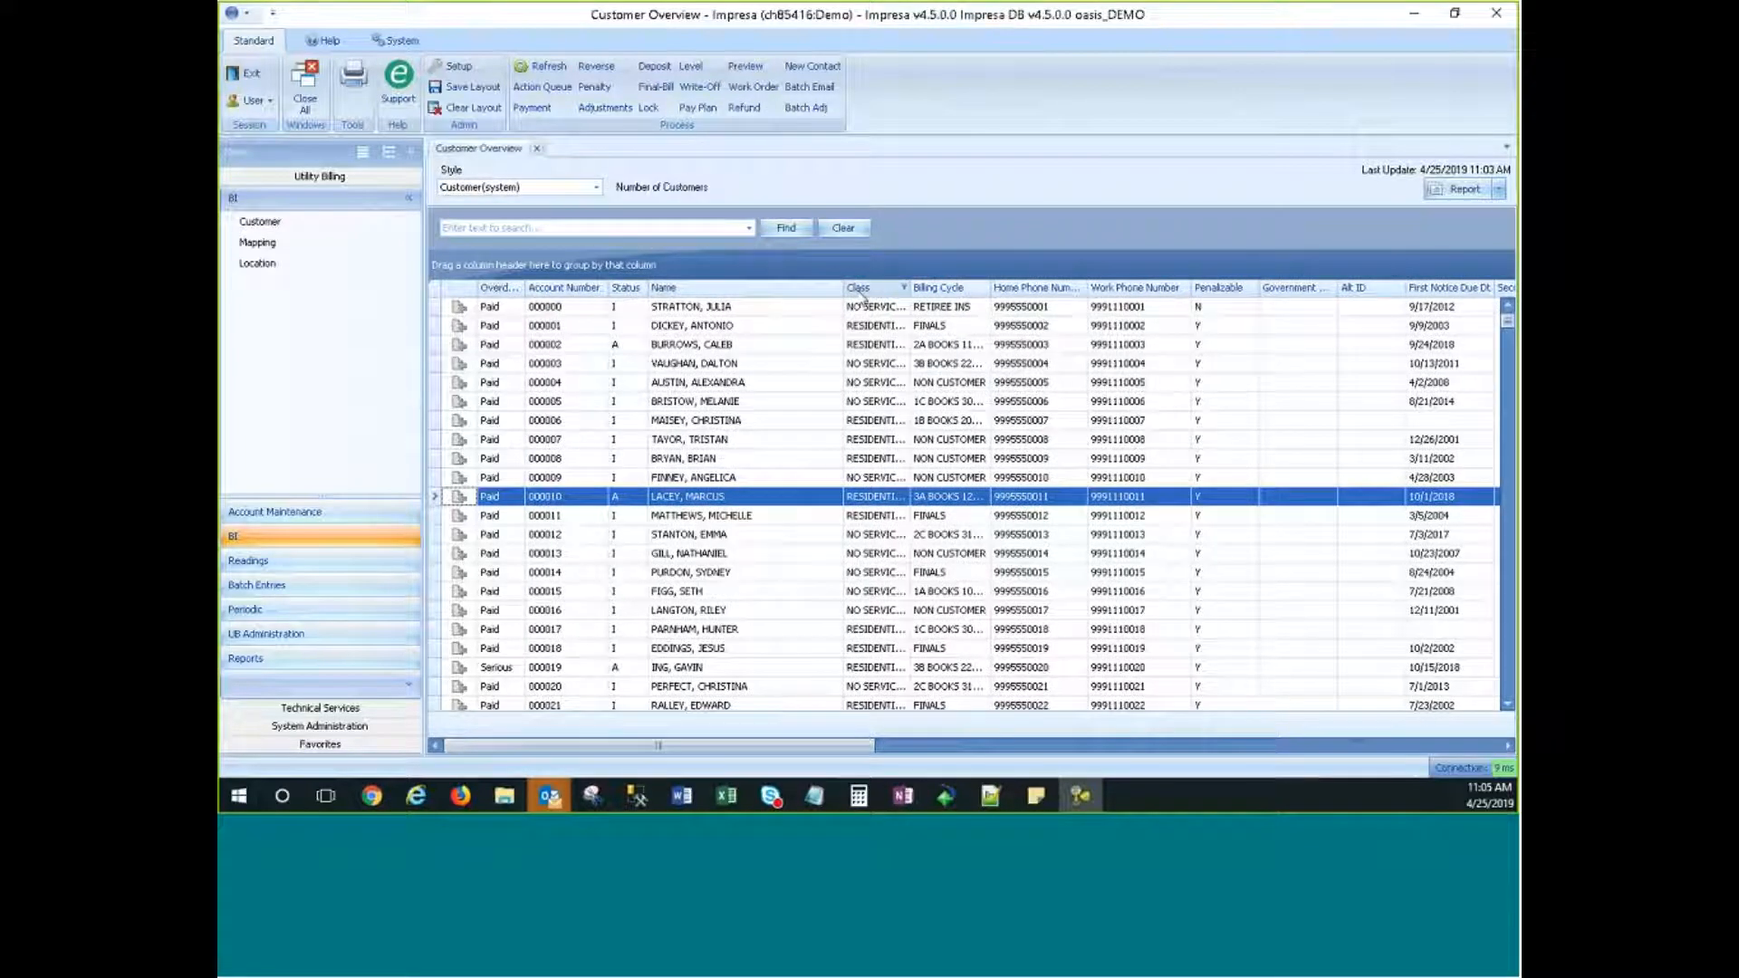
left_click_drag(843, 288, 764, 288)
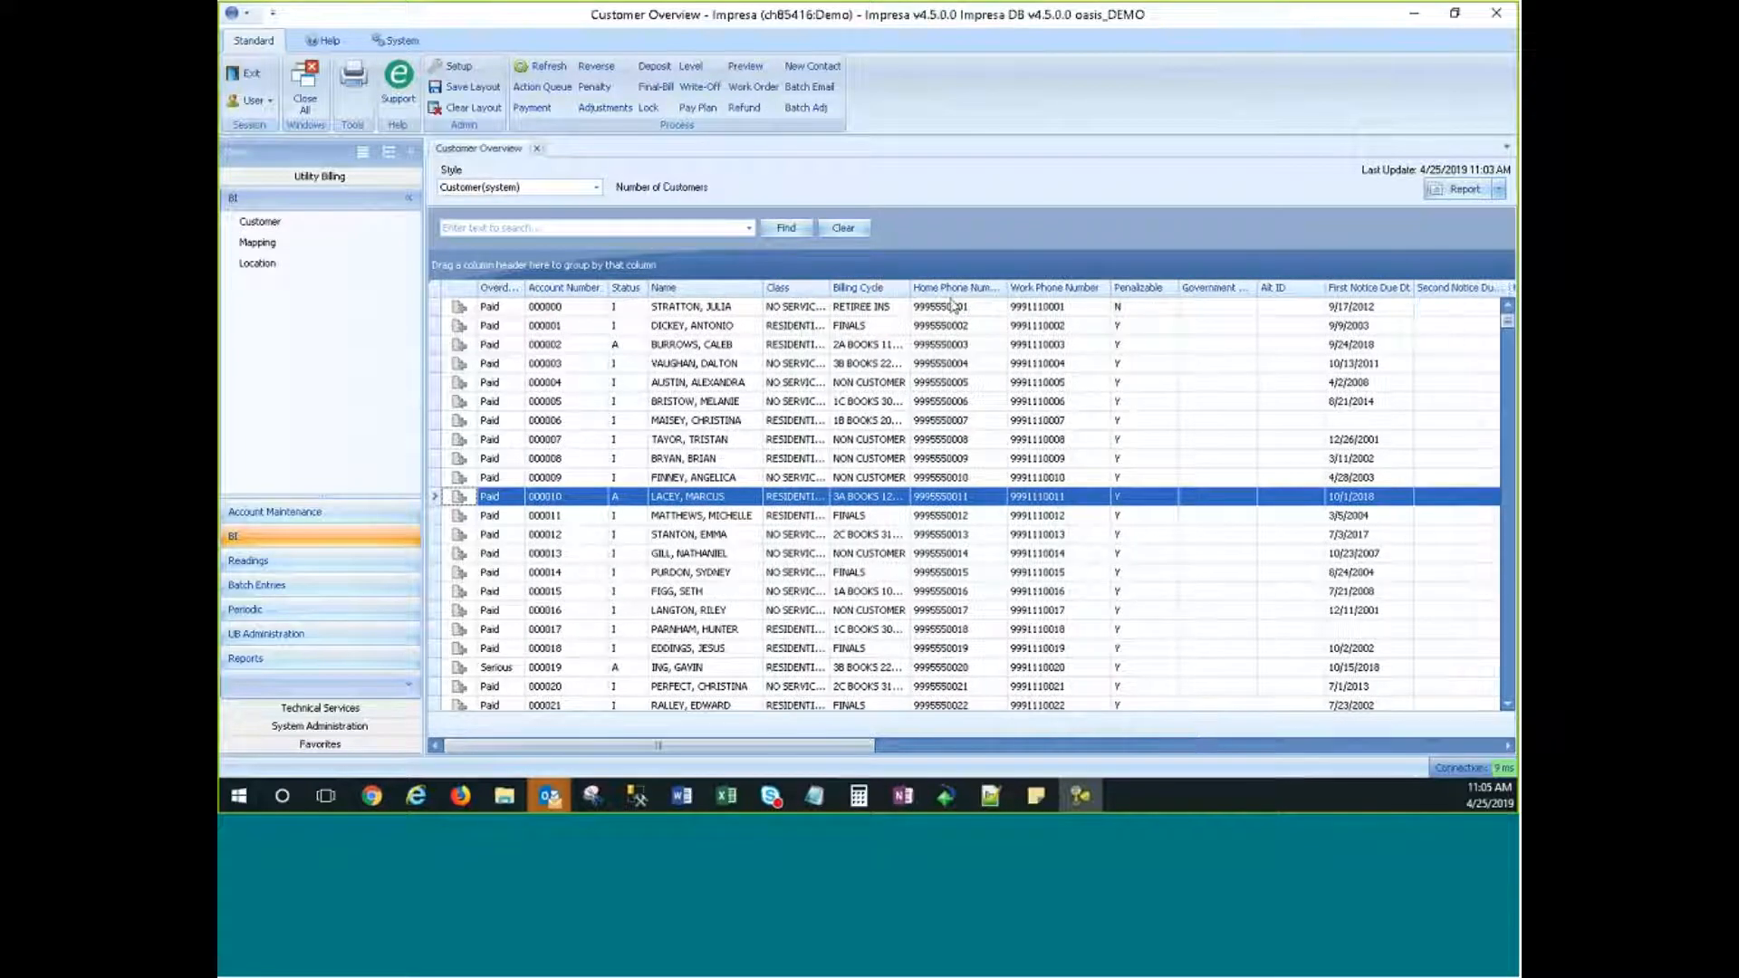
left_click_drag(1112, 288, 1090, 288)
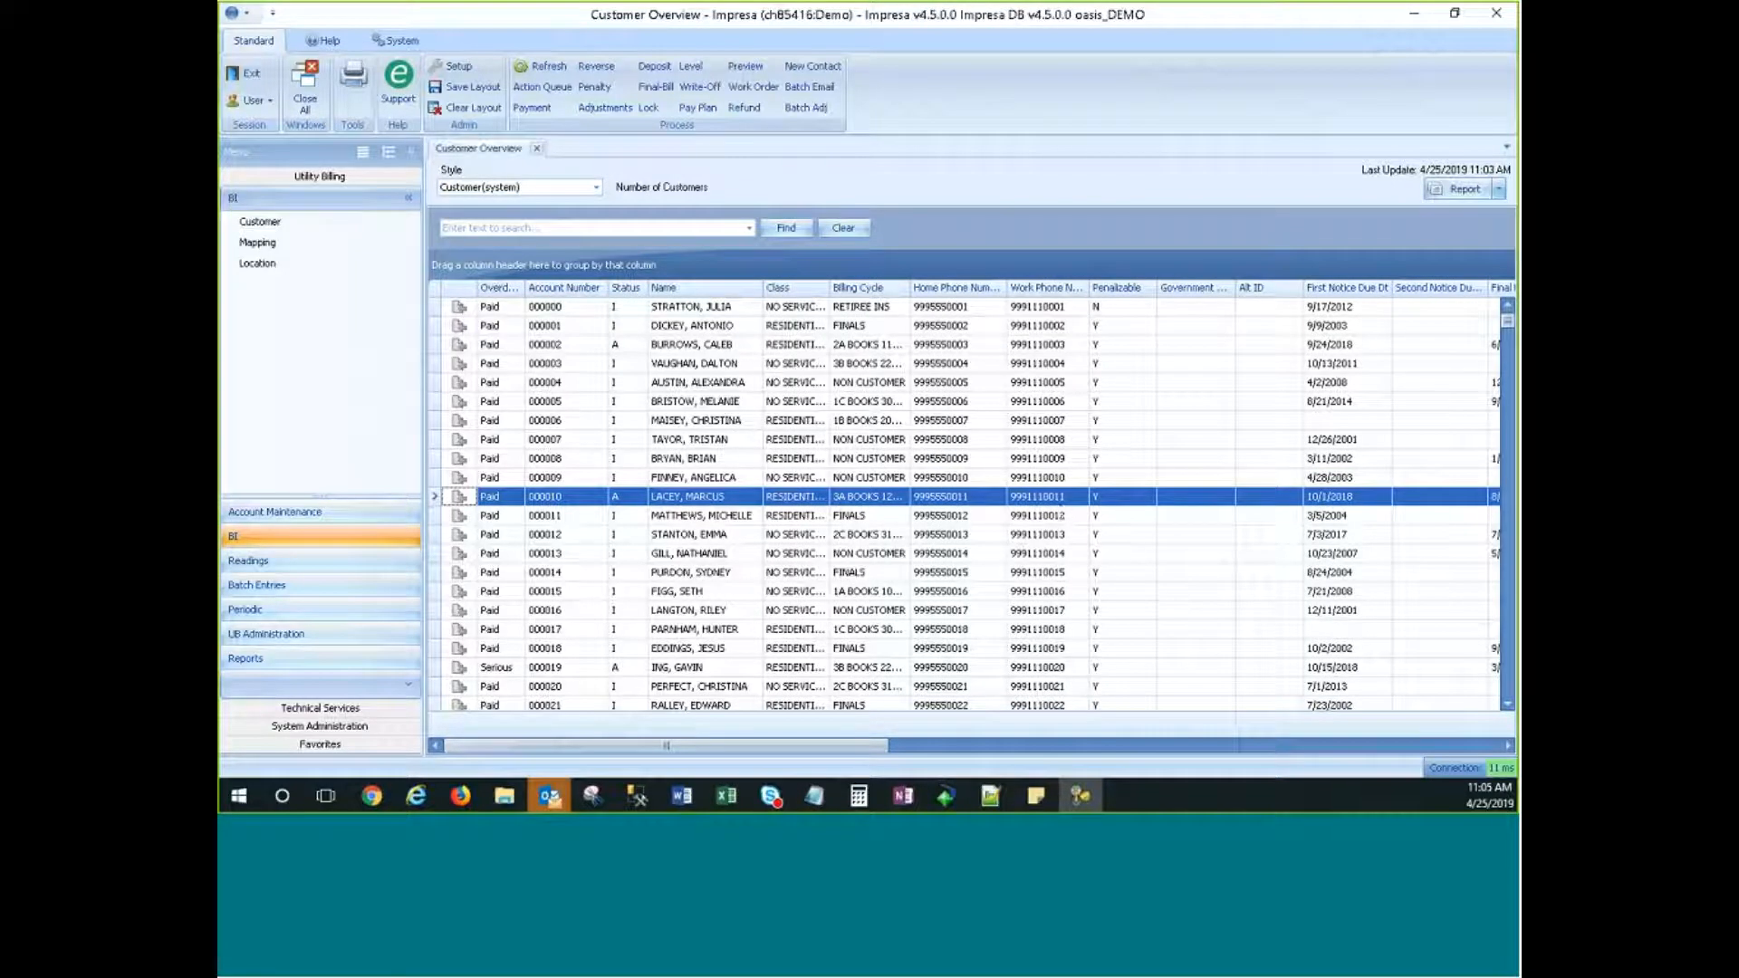
Step: Sort the customer grid by the Government Tag column and hide that column
right_click(694, 289)
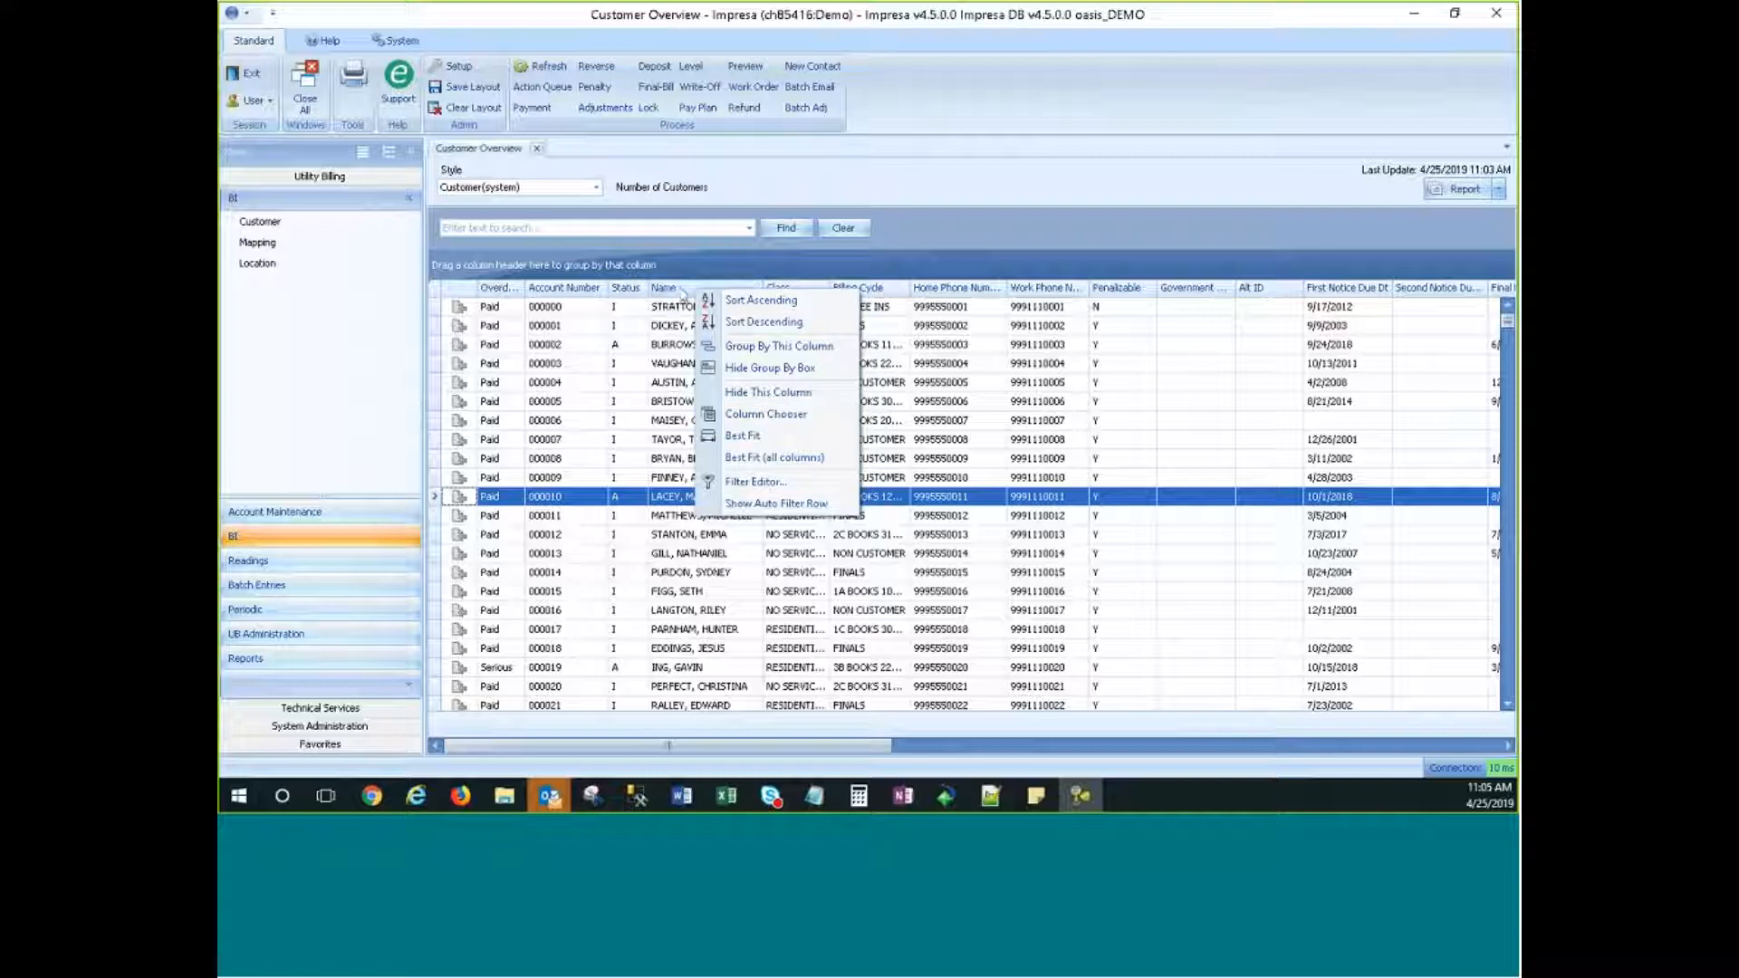
left_click(1177, 291)
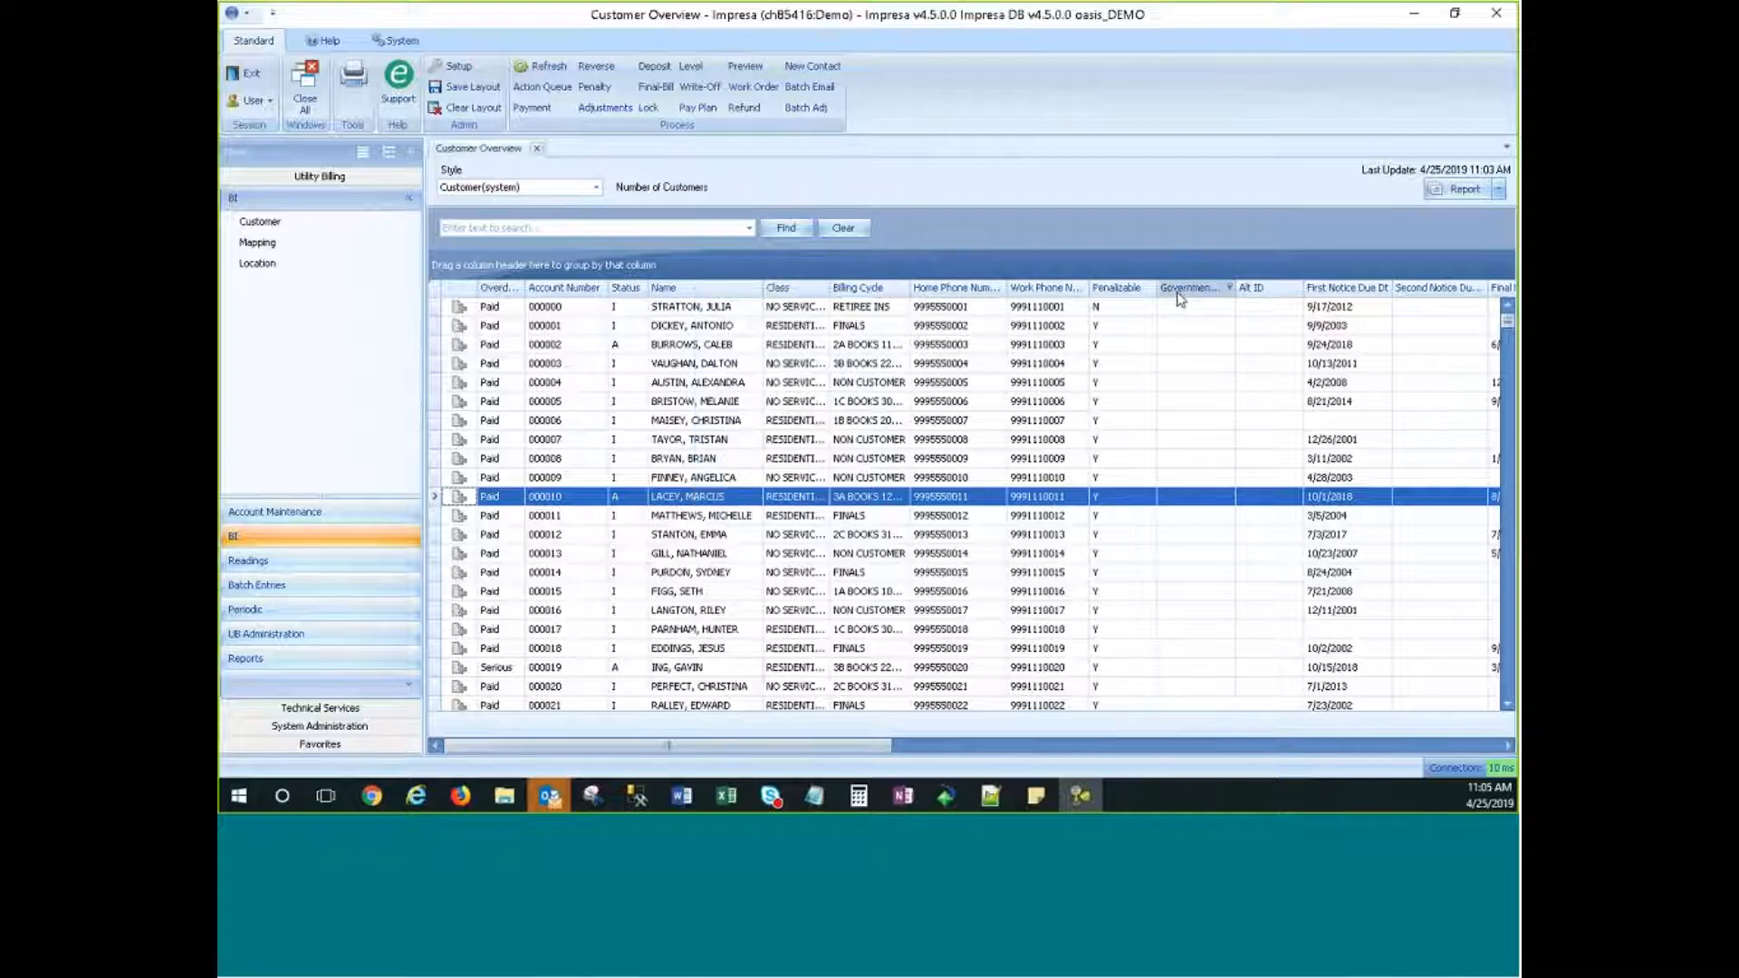
right_click(1191, 291)
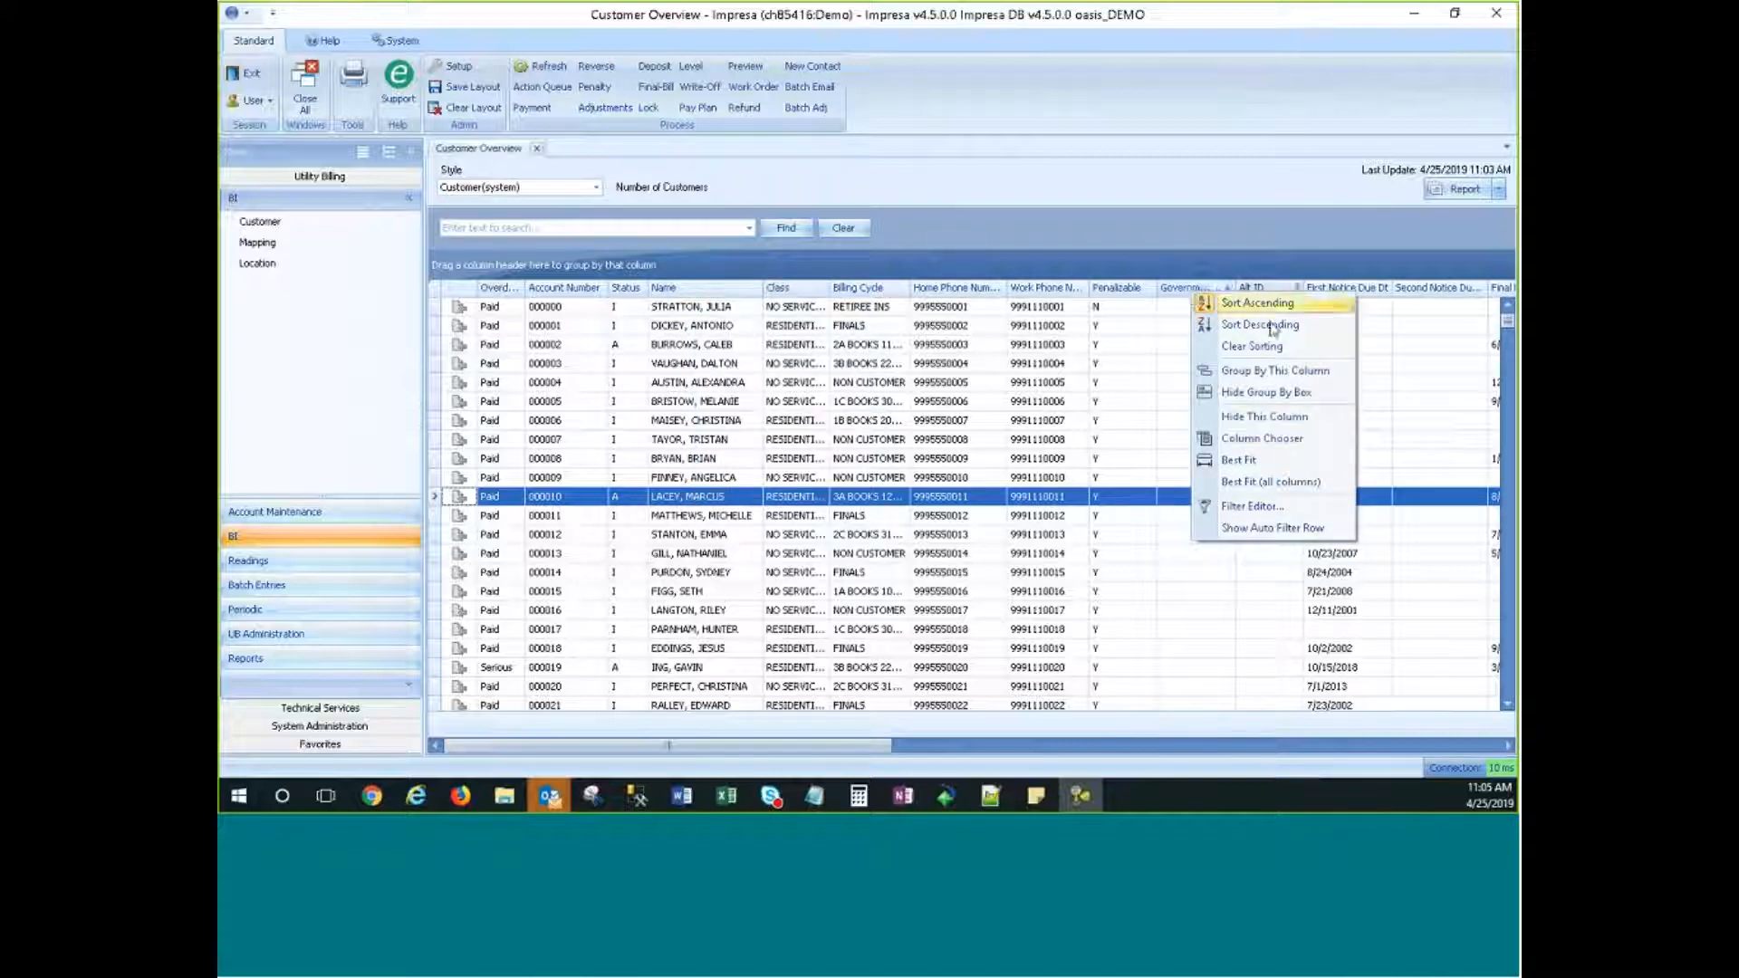
left_click(1274, 419)
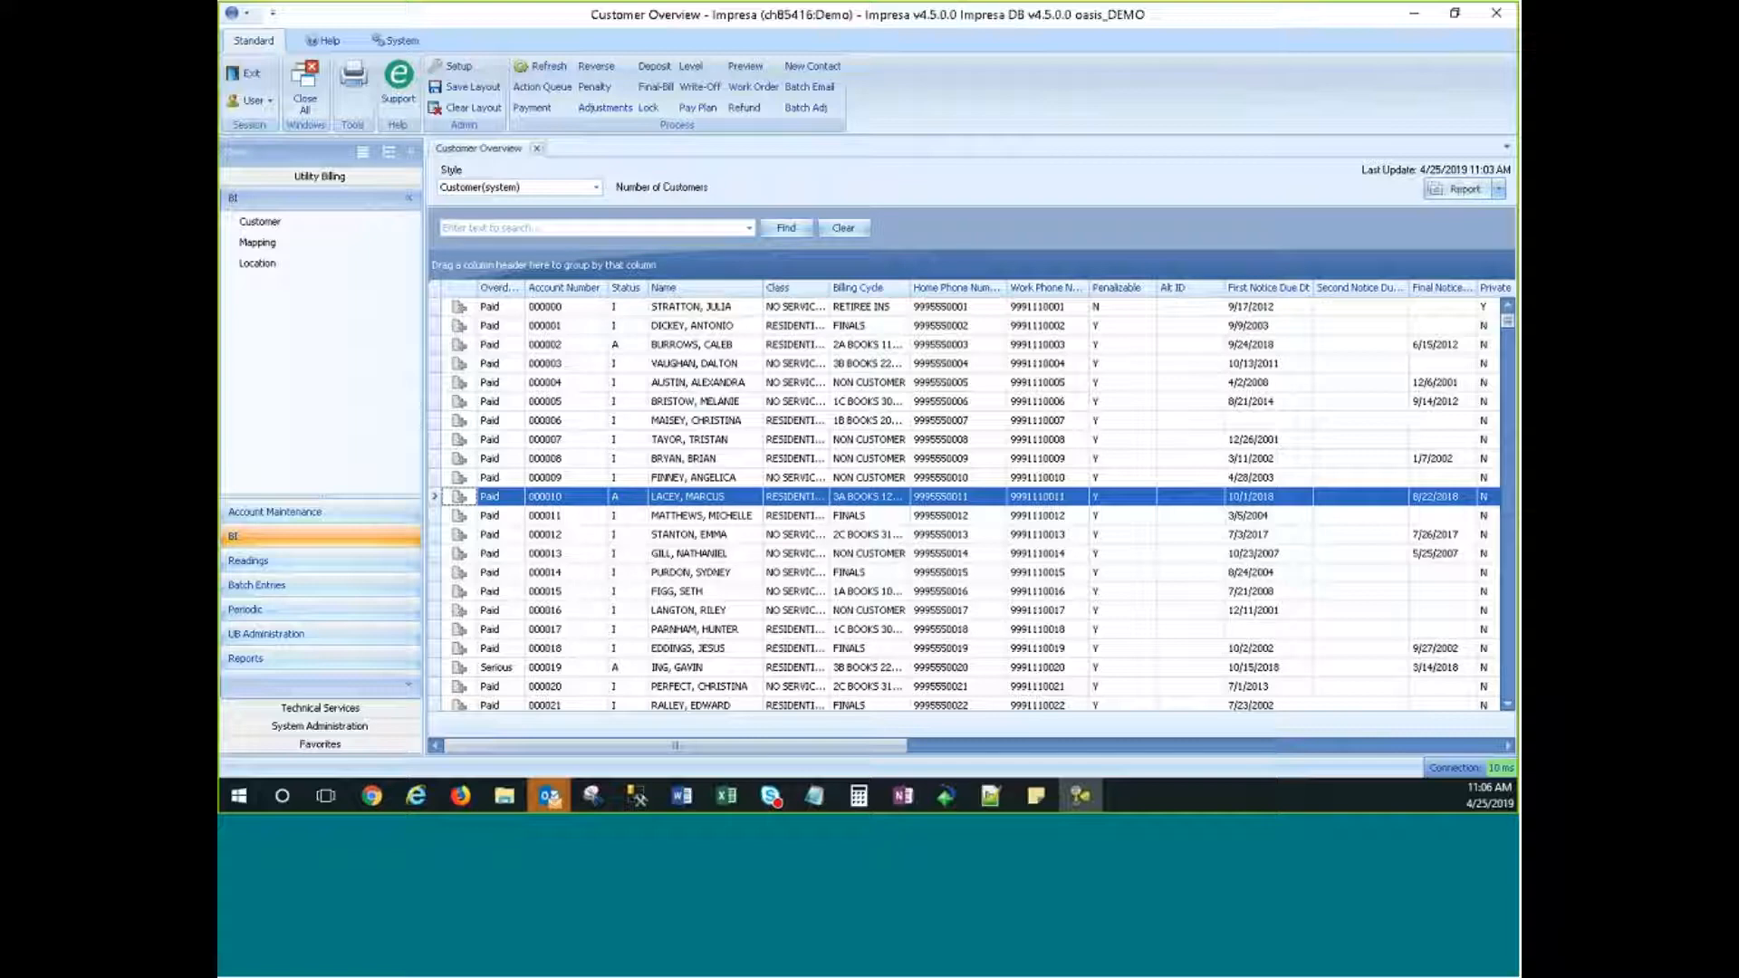
Step: Restore the hidden Government Tag and Prenote Date columns to the grid with the Column Chooser
right_click(1186, 294)
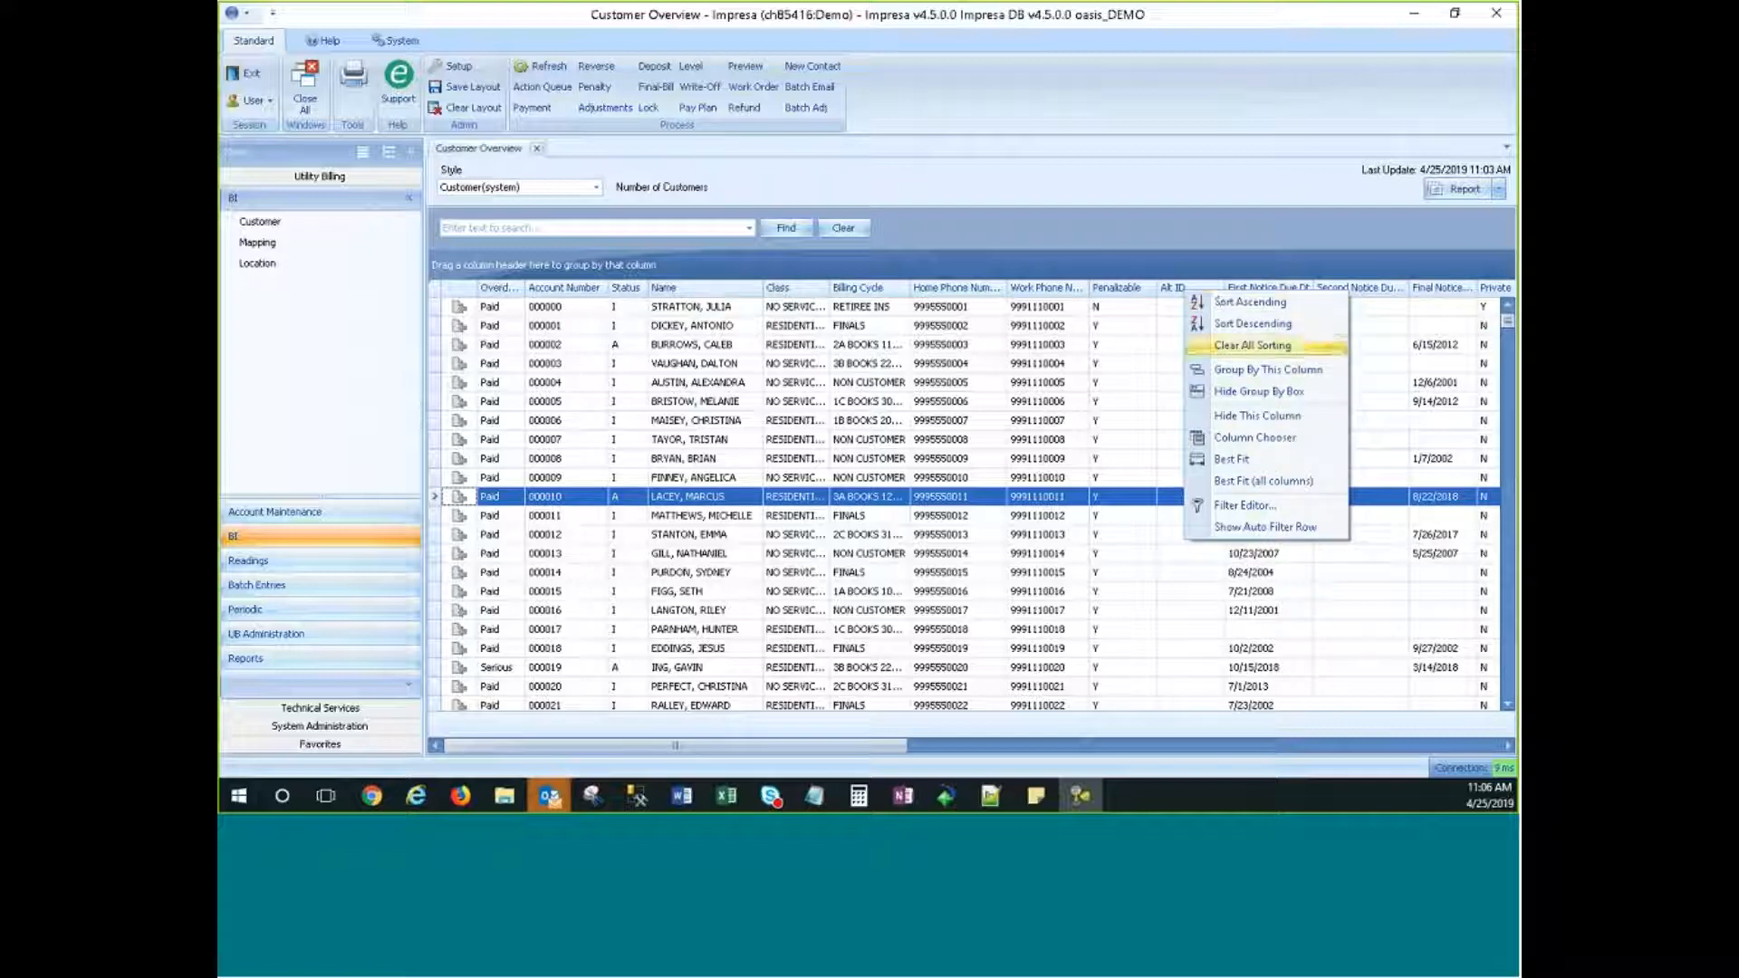
left_click(1276, 445)
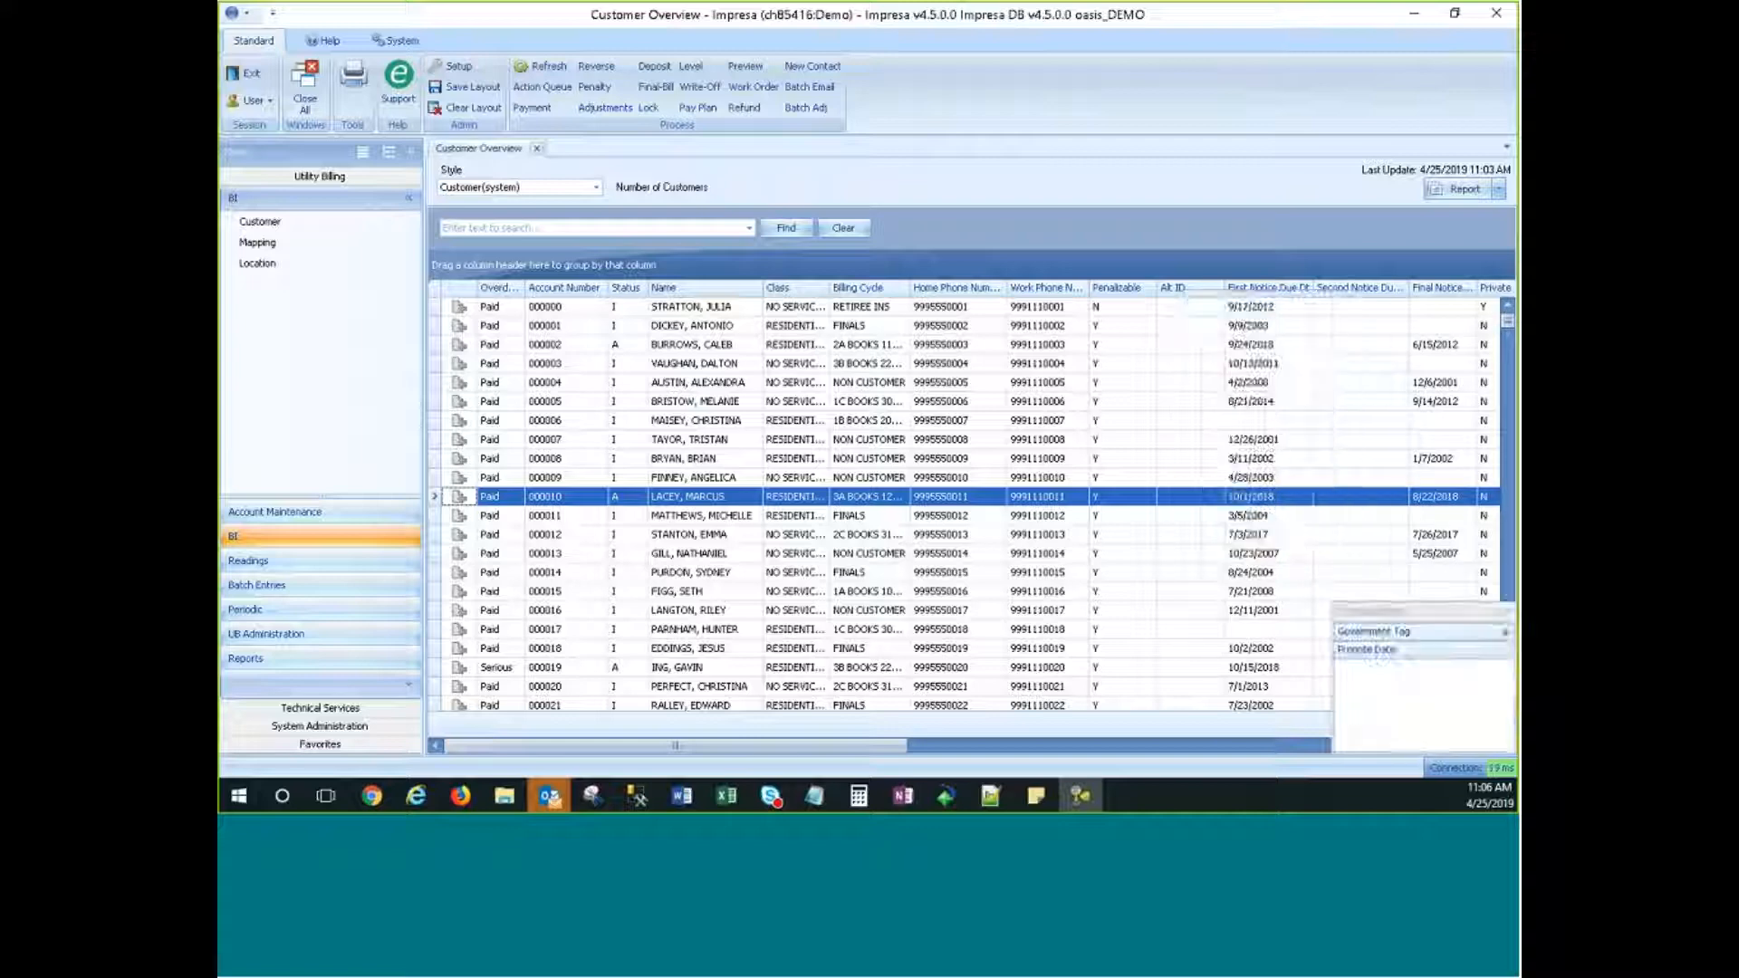
left_click_drag(1442, 614, 1133, 318)
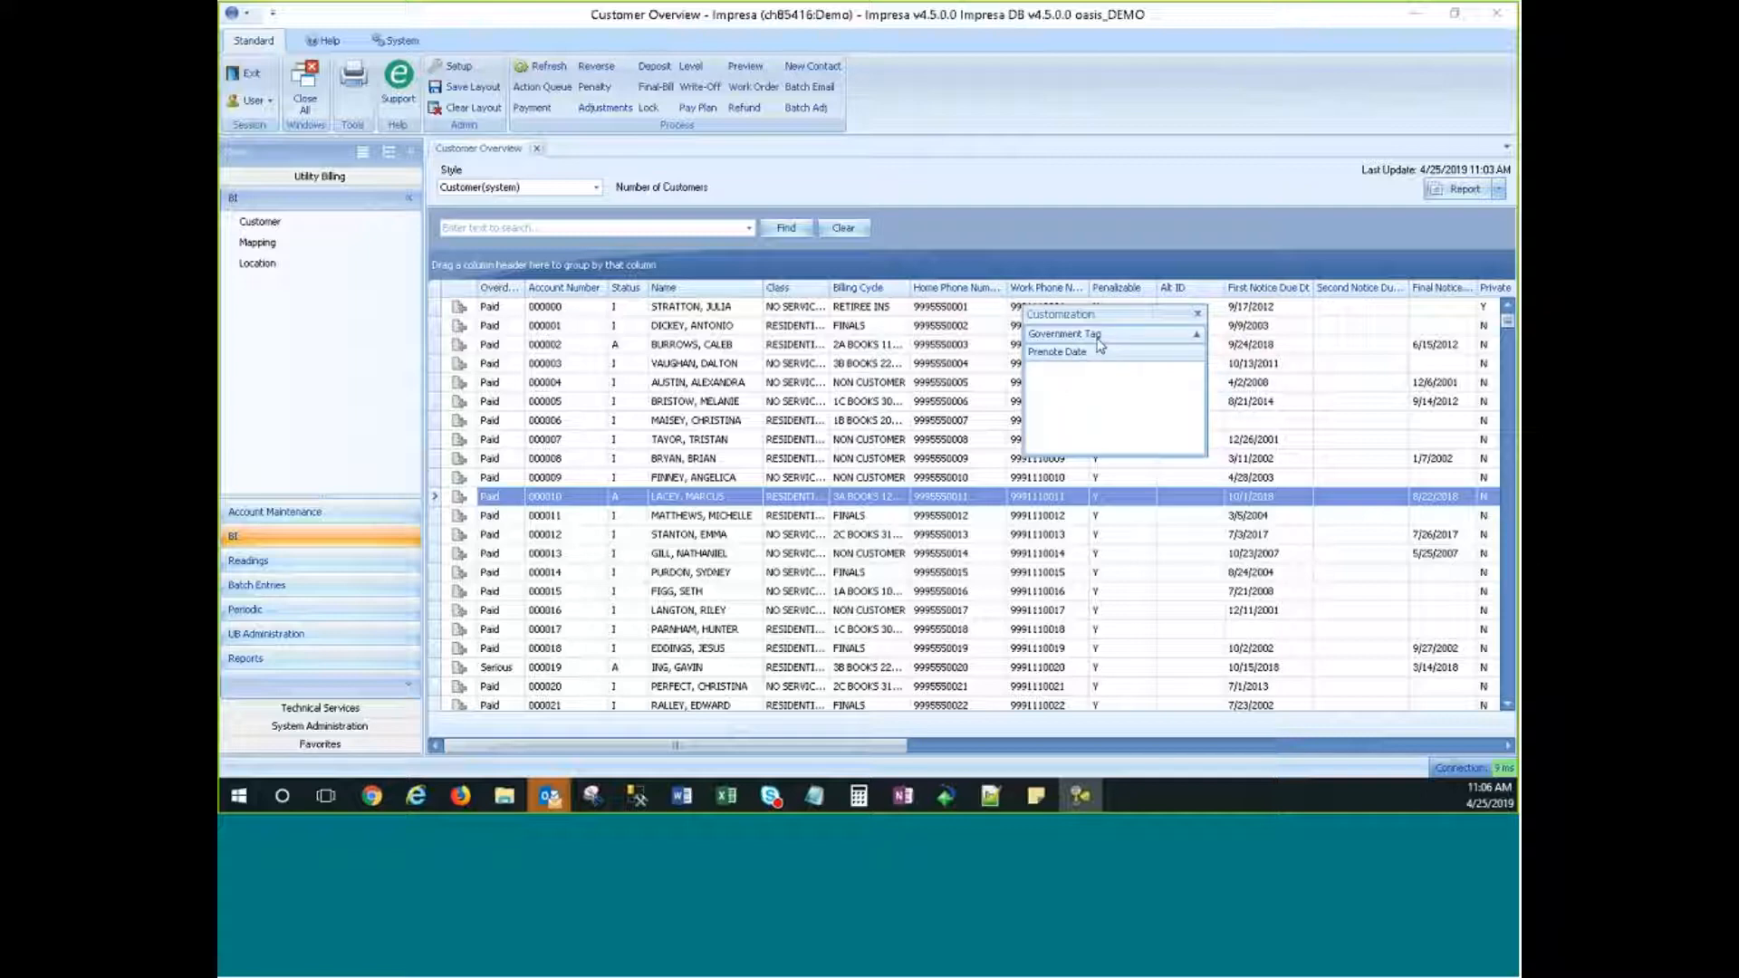
double_click(1099, 341)
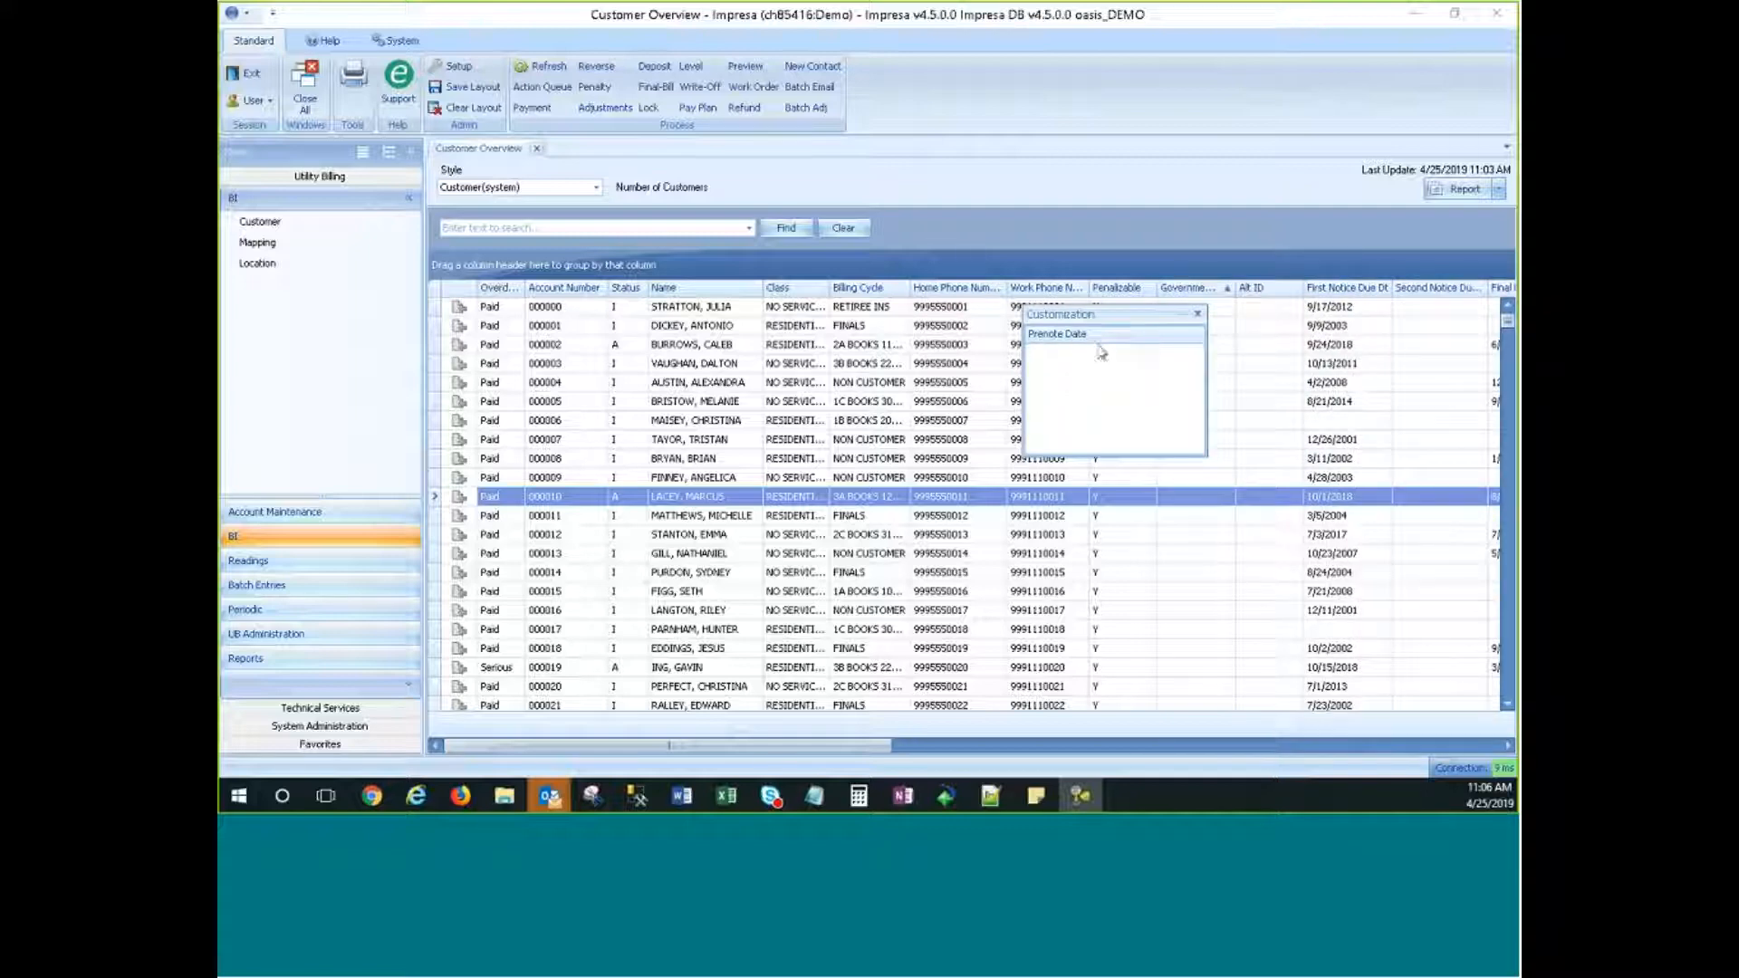
double_click(1100, 337)
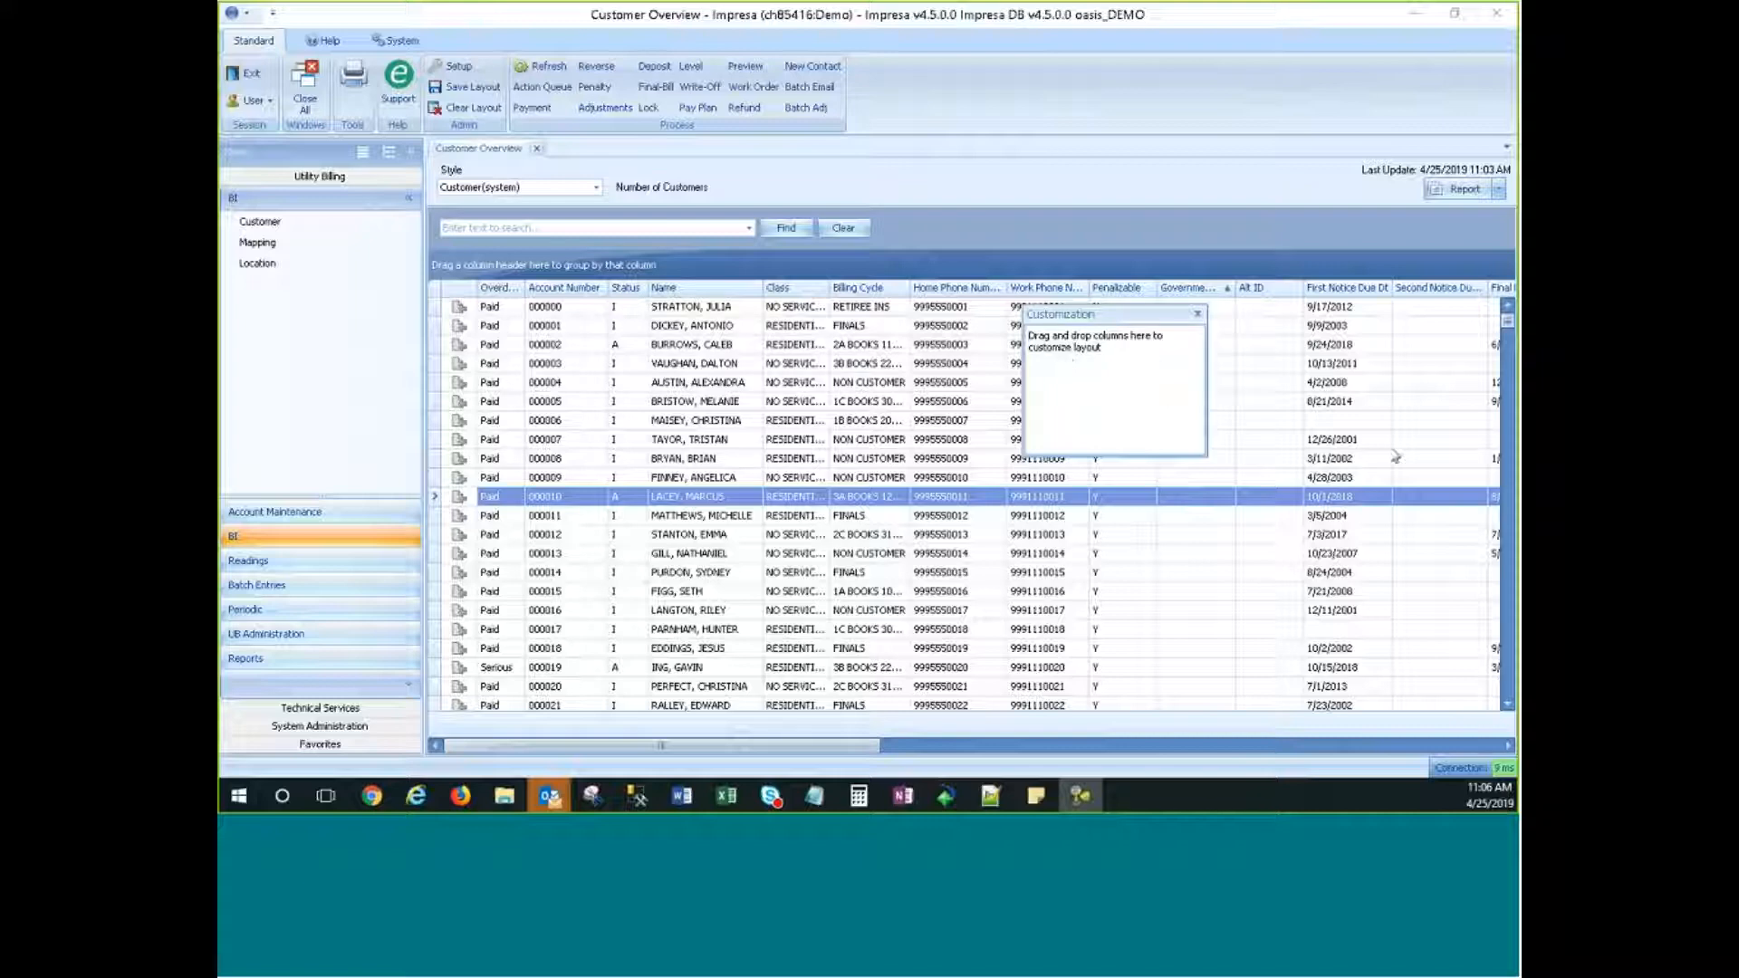
Step: Remove the Alt ID, Government Tag and Second Notice columns from the grid and close the column customization window
left_click_drag(1104, 324, 1001, 364)
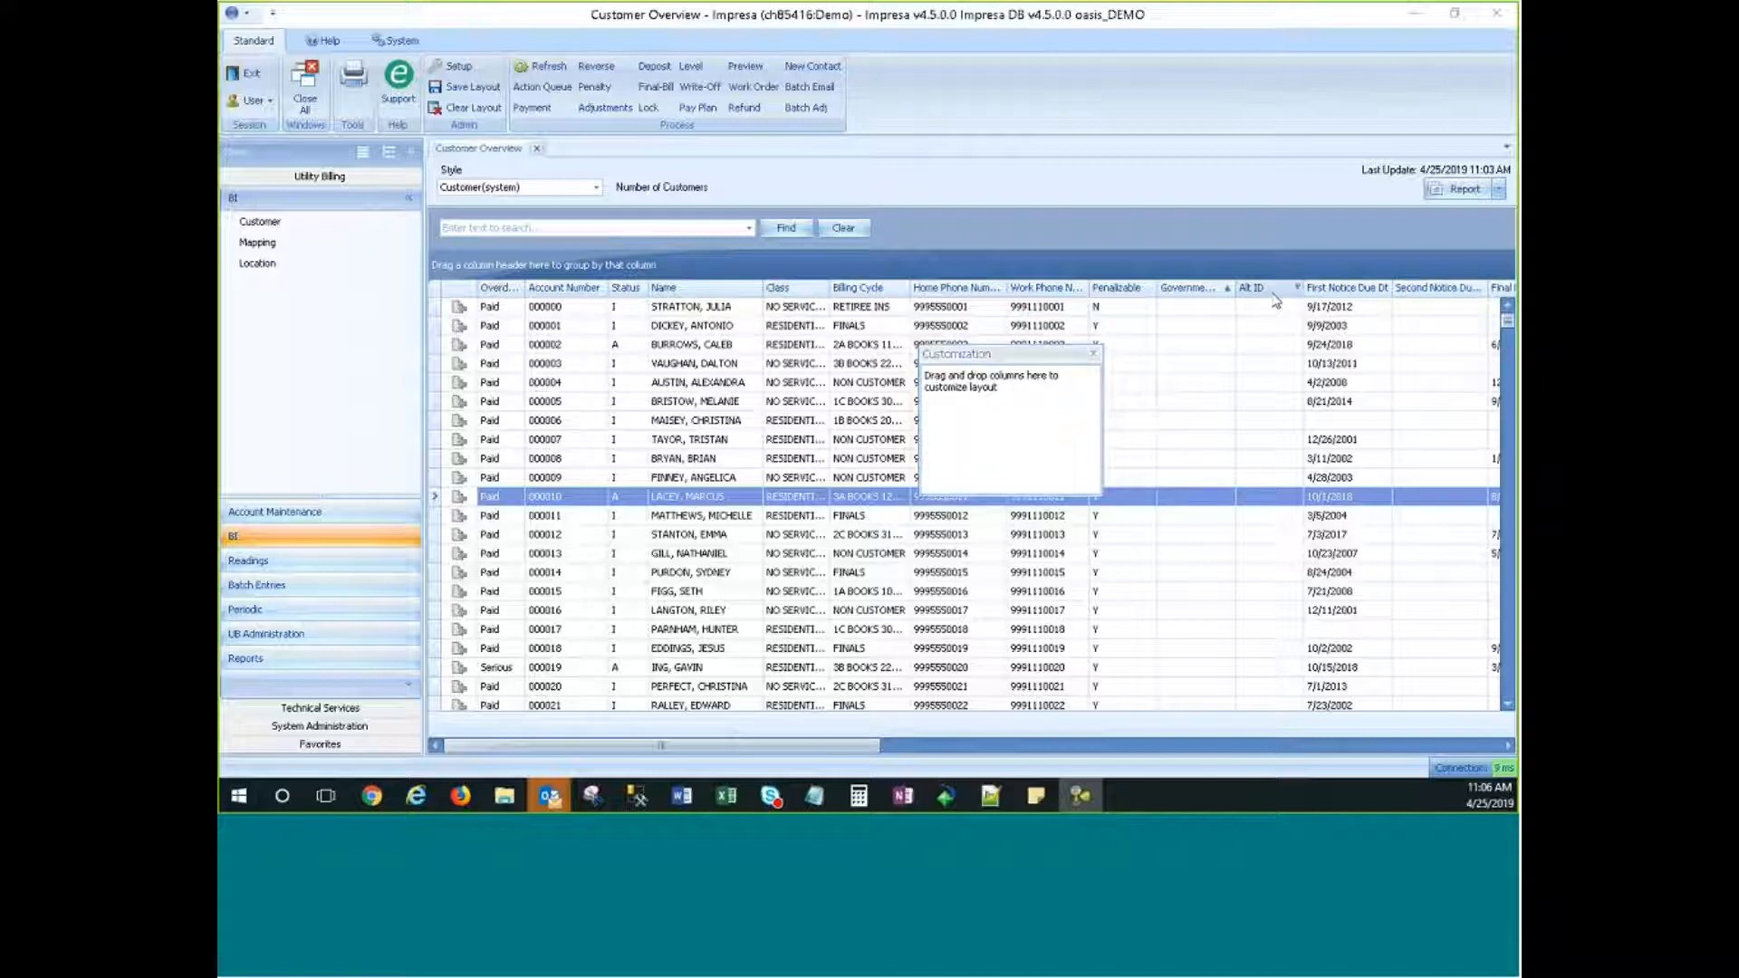
left_click_drag(1266, 288, 1005, 373)
left_click_drag(1223, 295, 992, 426)
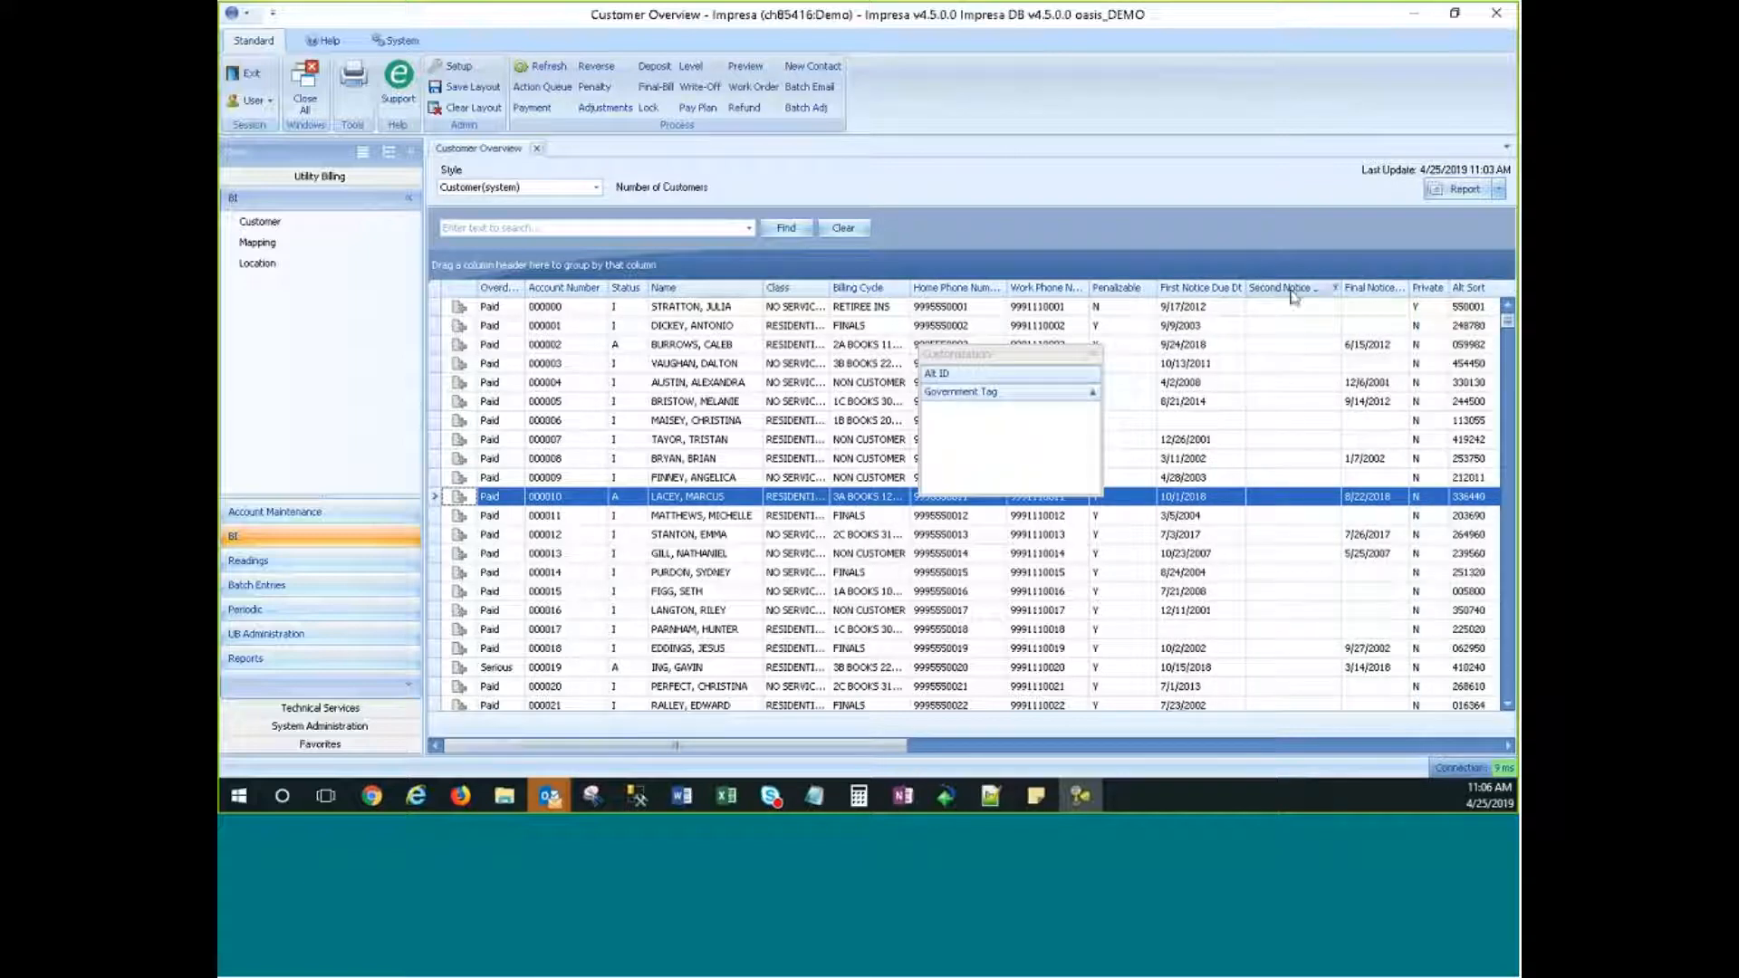
left_click_drag(1291, 288, 1004, 439)
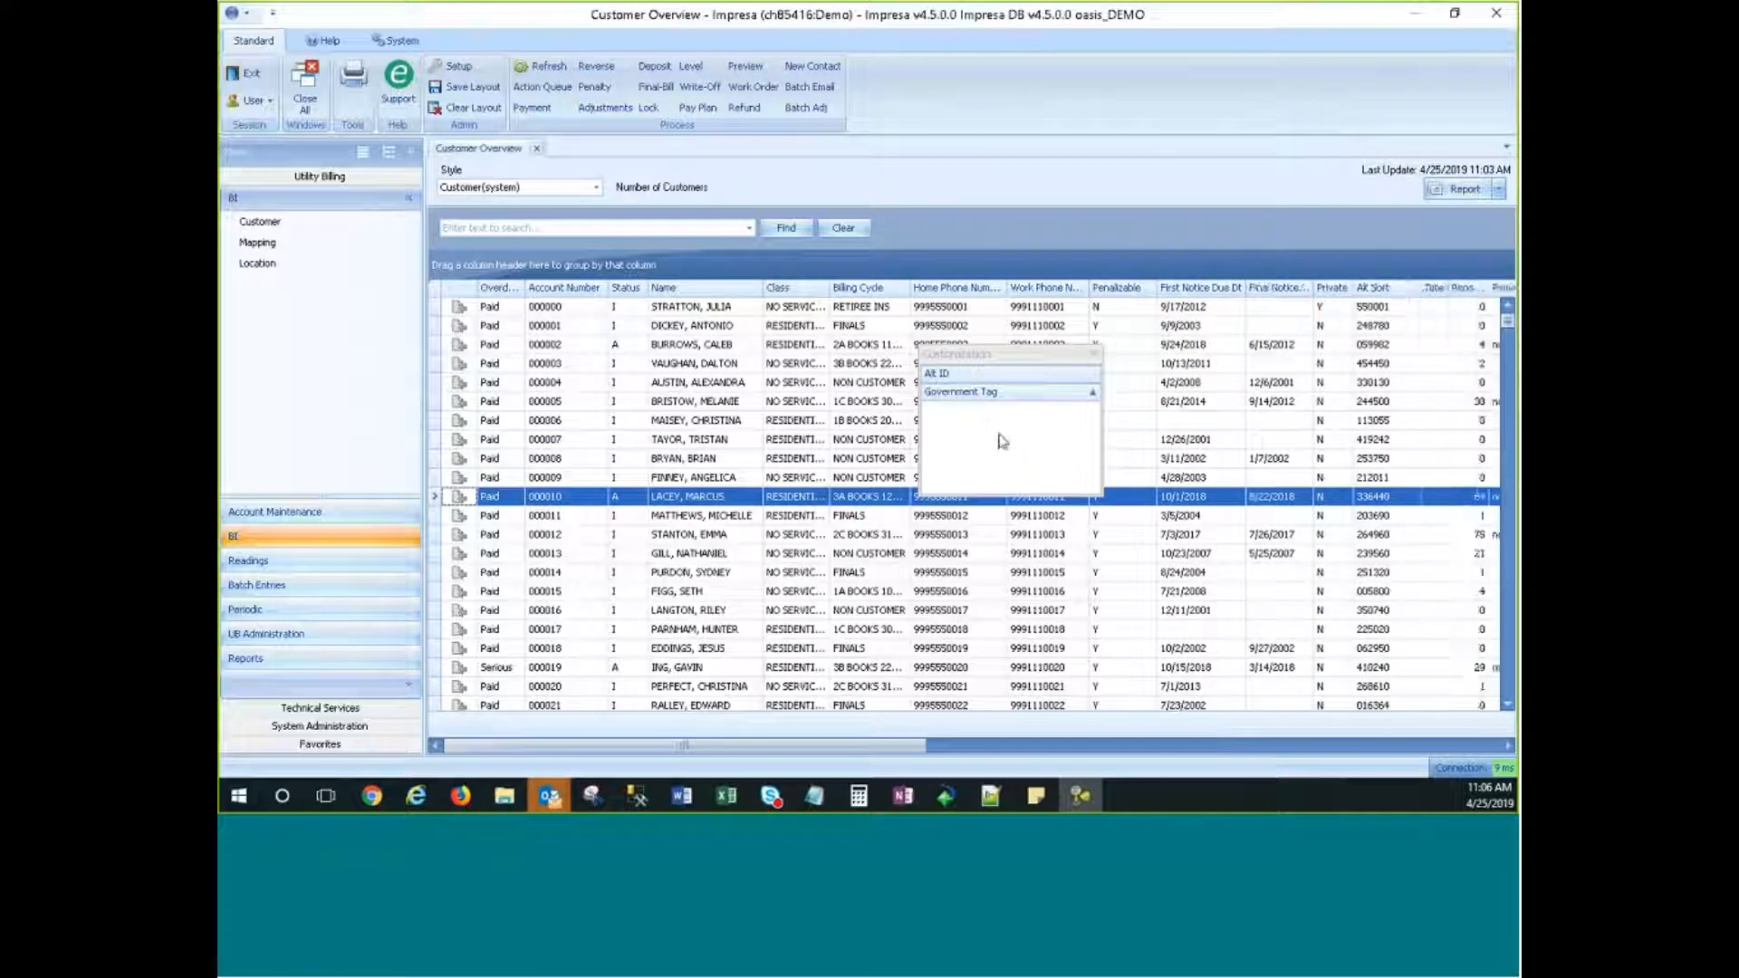
left_click(949, 425)
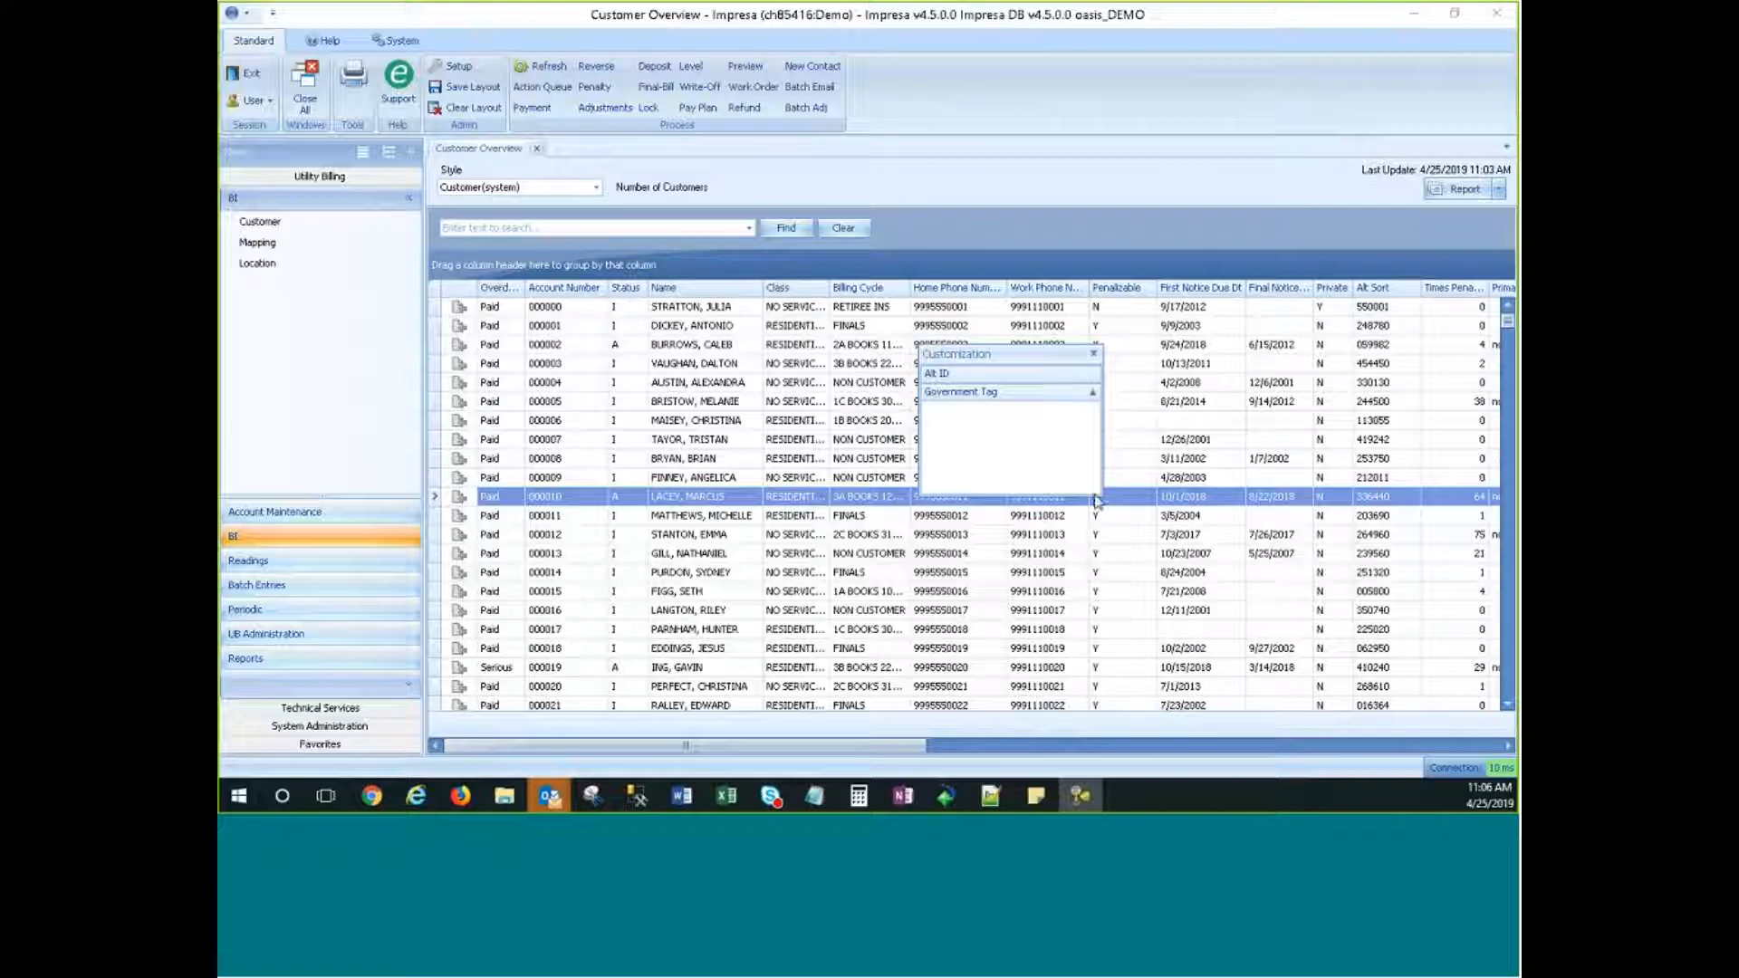
mouse_move(1096, 494)
left_mouse_down()
mouse_move(1102, 571)
mouse_move(1096, 475)
left_mouse_up()
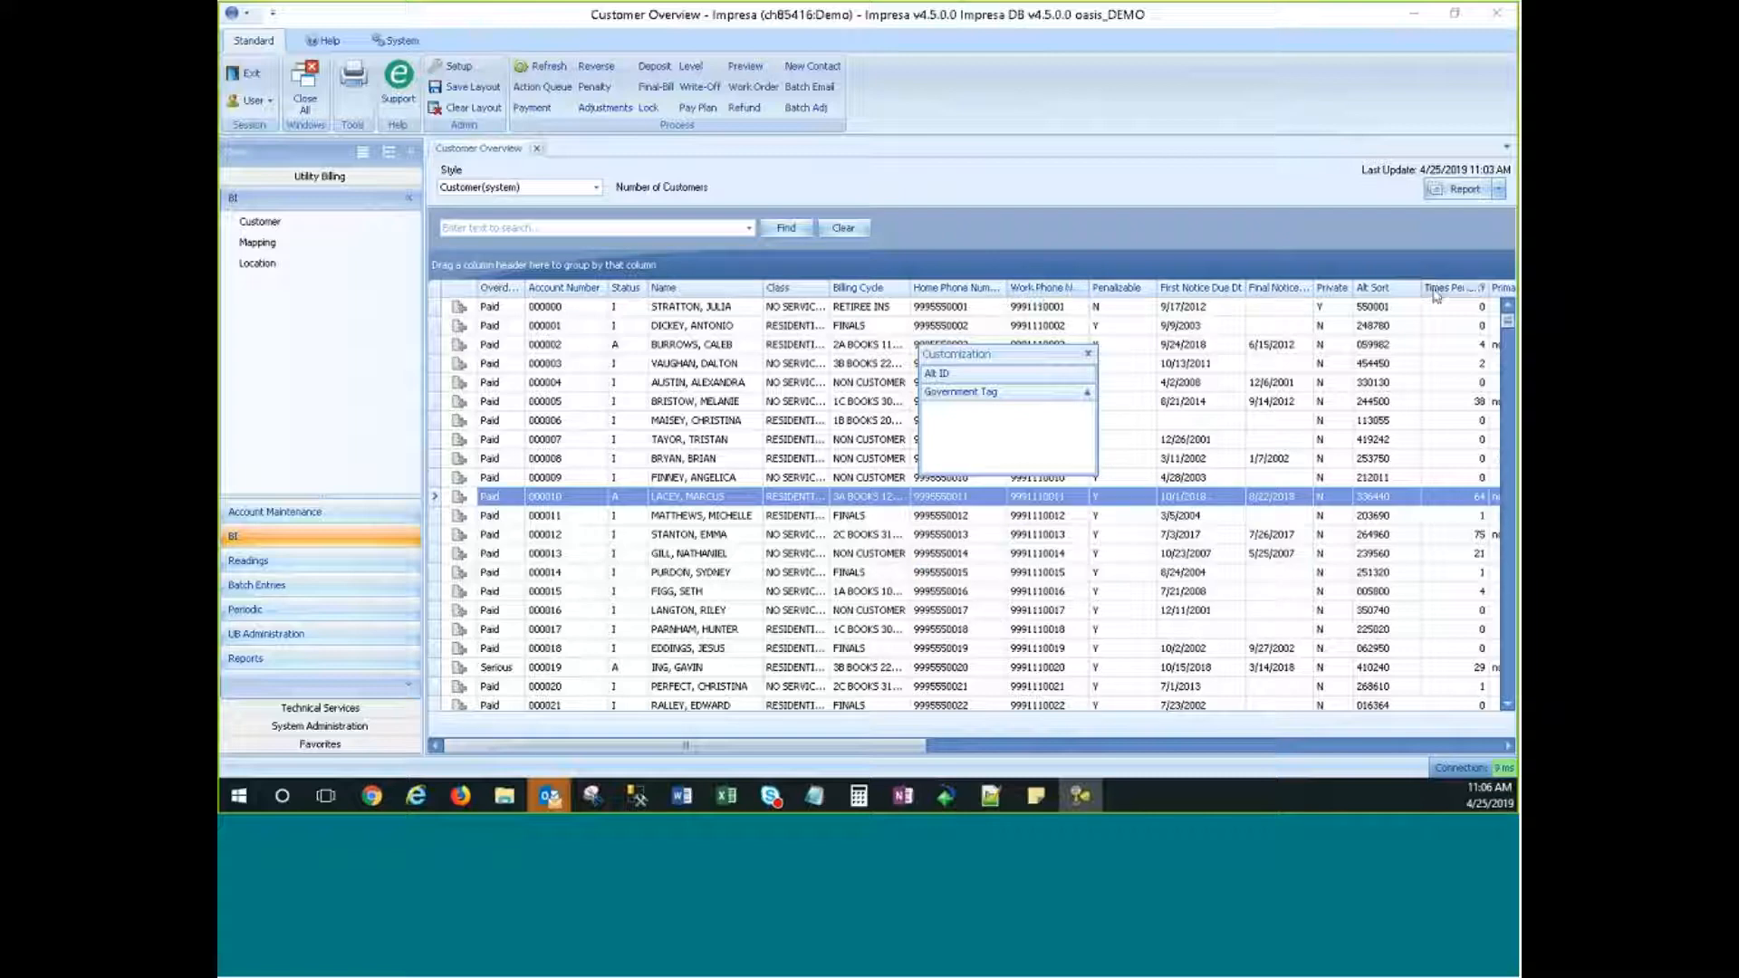
left_click_drag(1049, 353, 1201, 362)
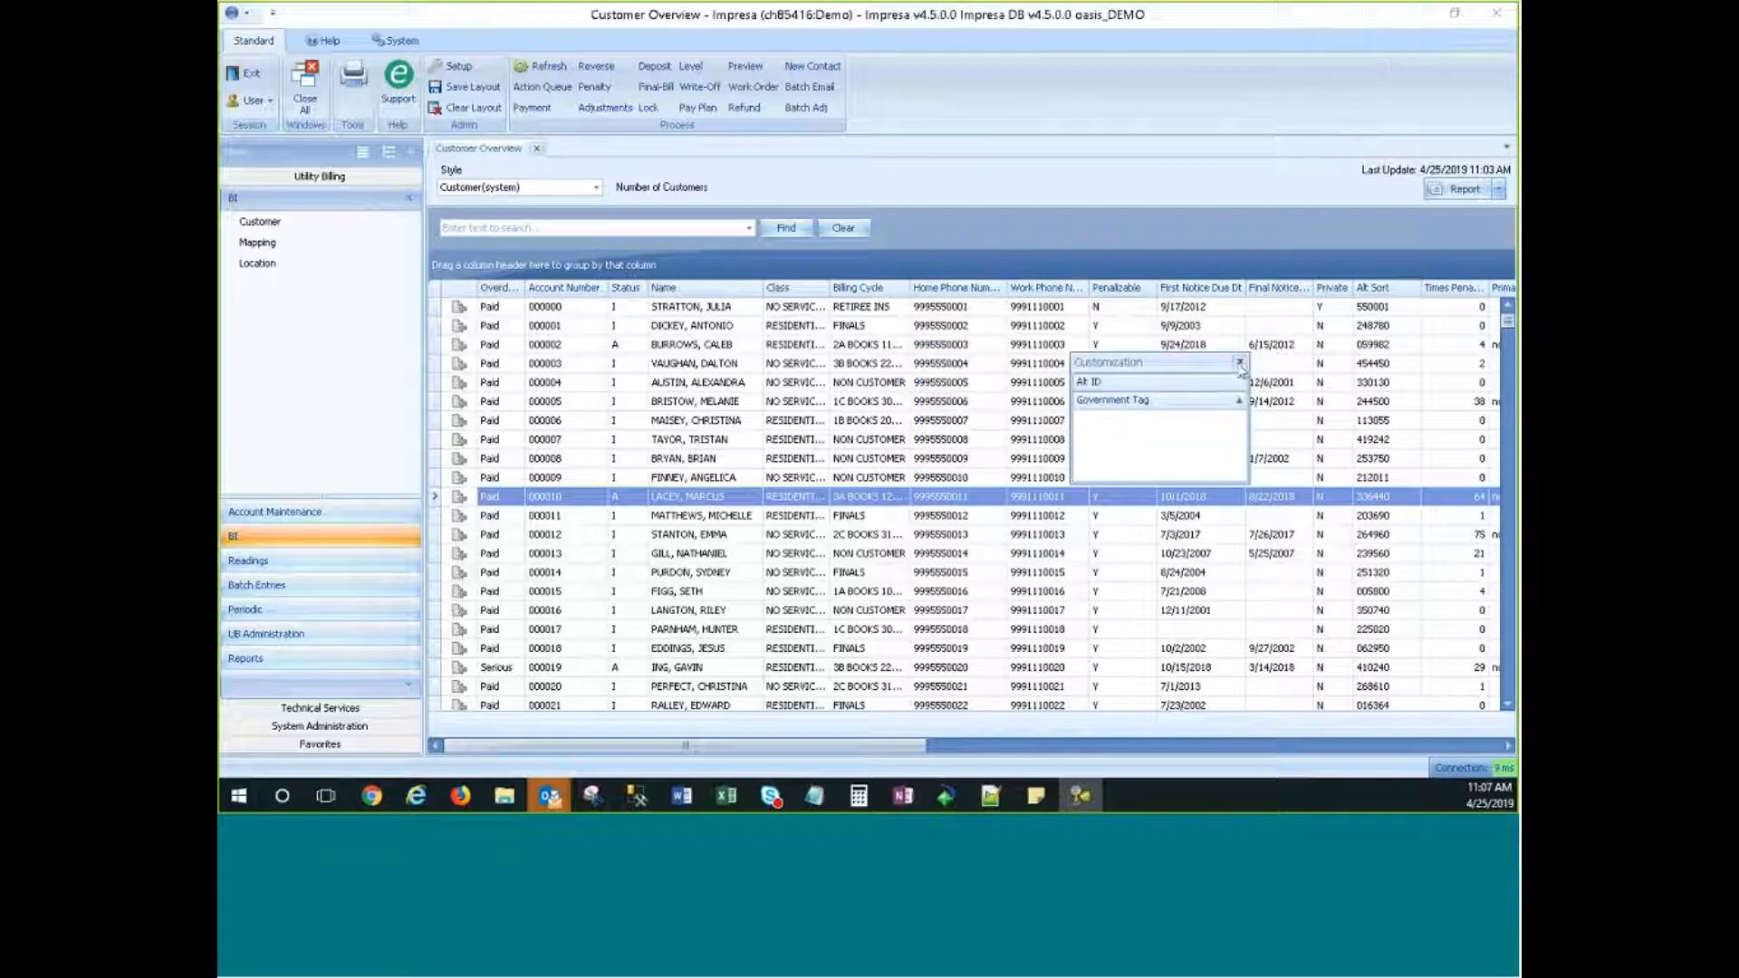
left_click(1239, 361)
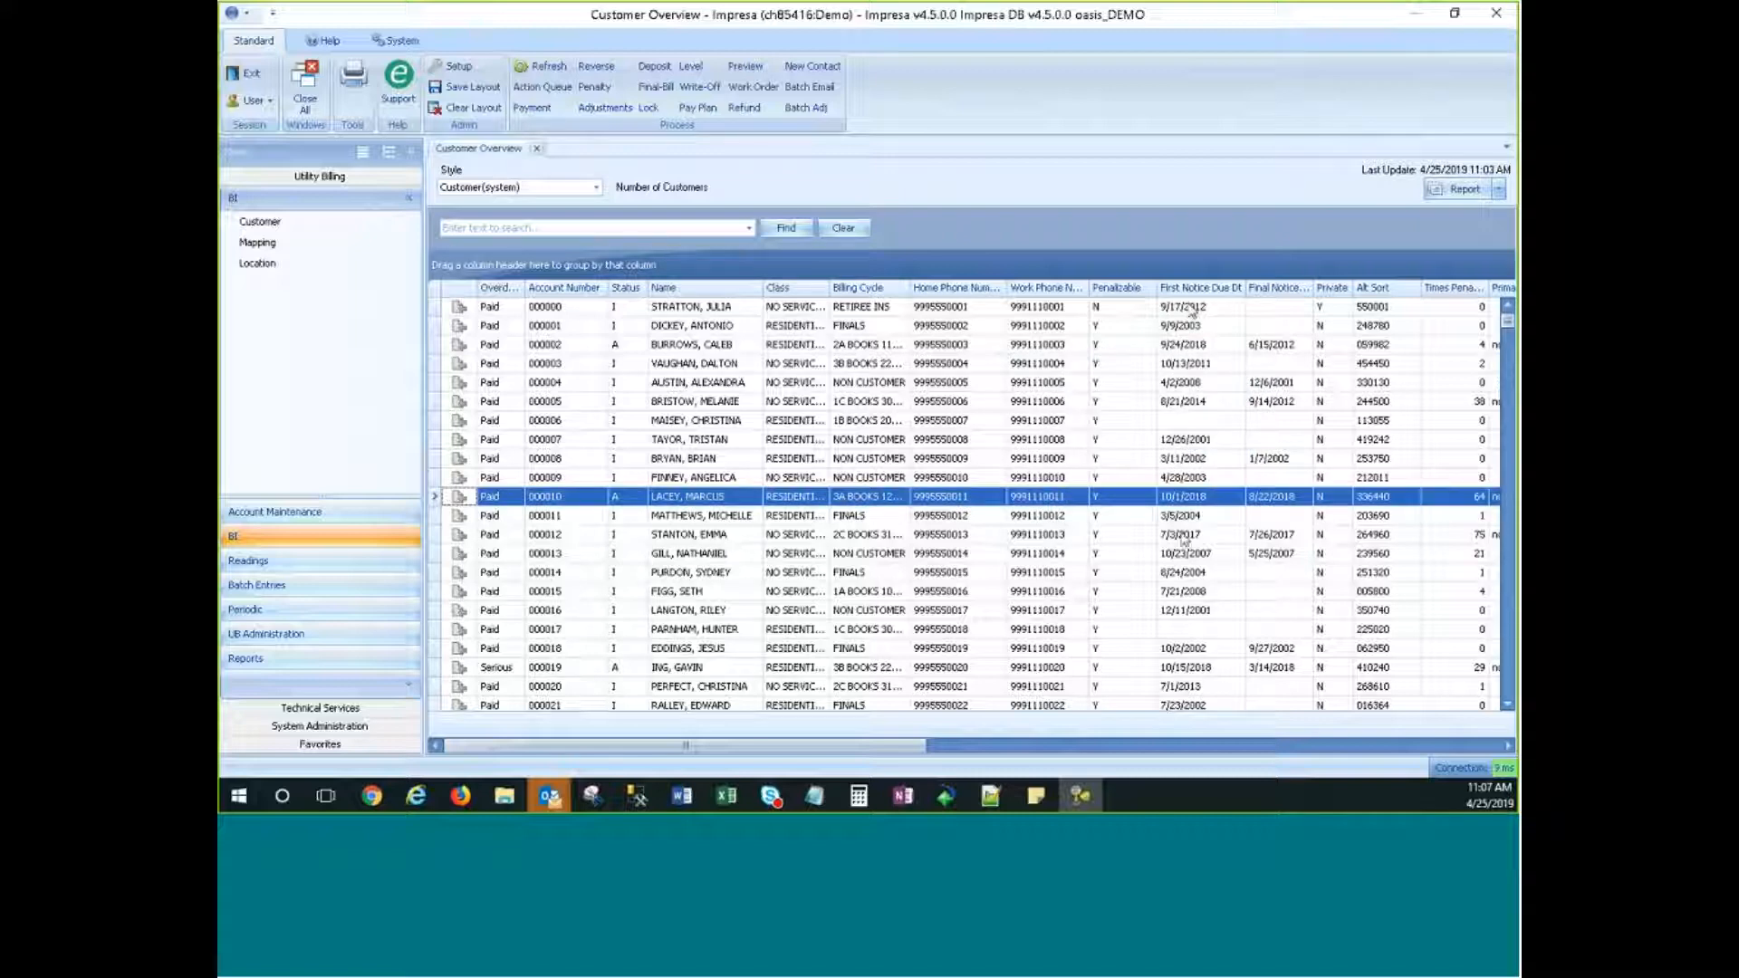
Step: Fit the widths of all grid columns to their contents using Best Fit (all columns)
right_click(1107, 296)
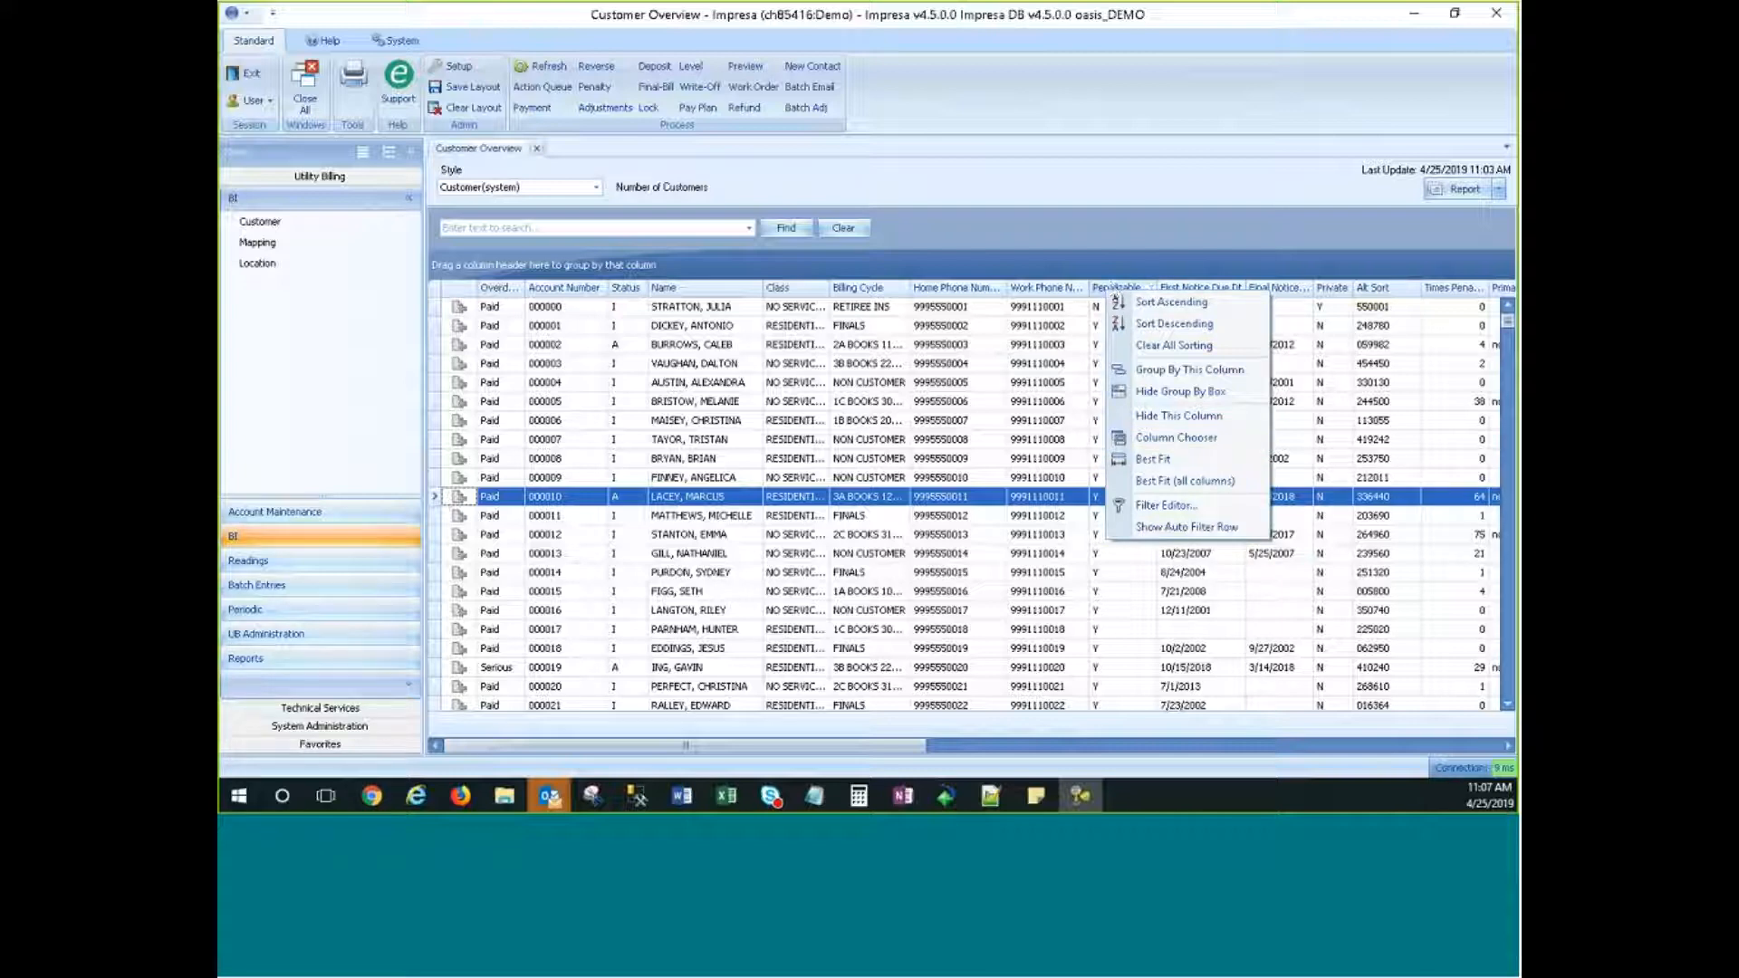
left_click(1192, 489)
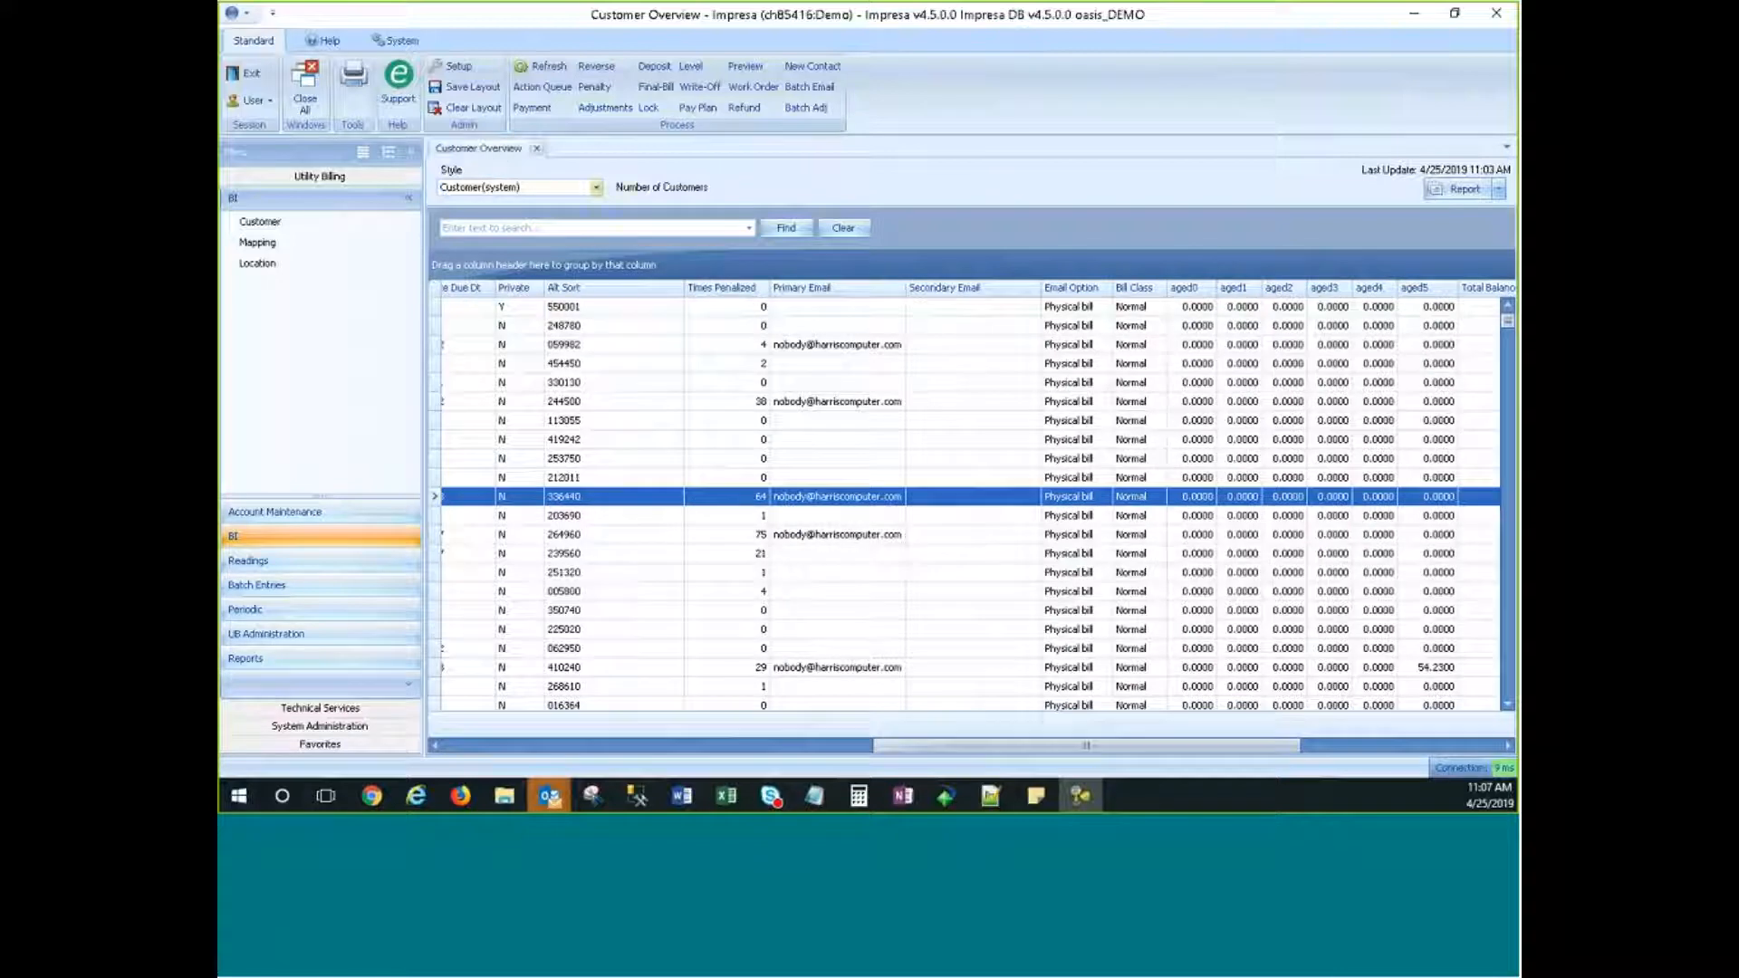
left_click_drag(1026, 746, 659, 751)
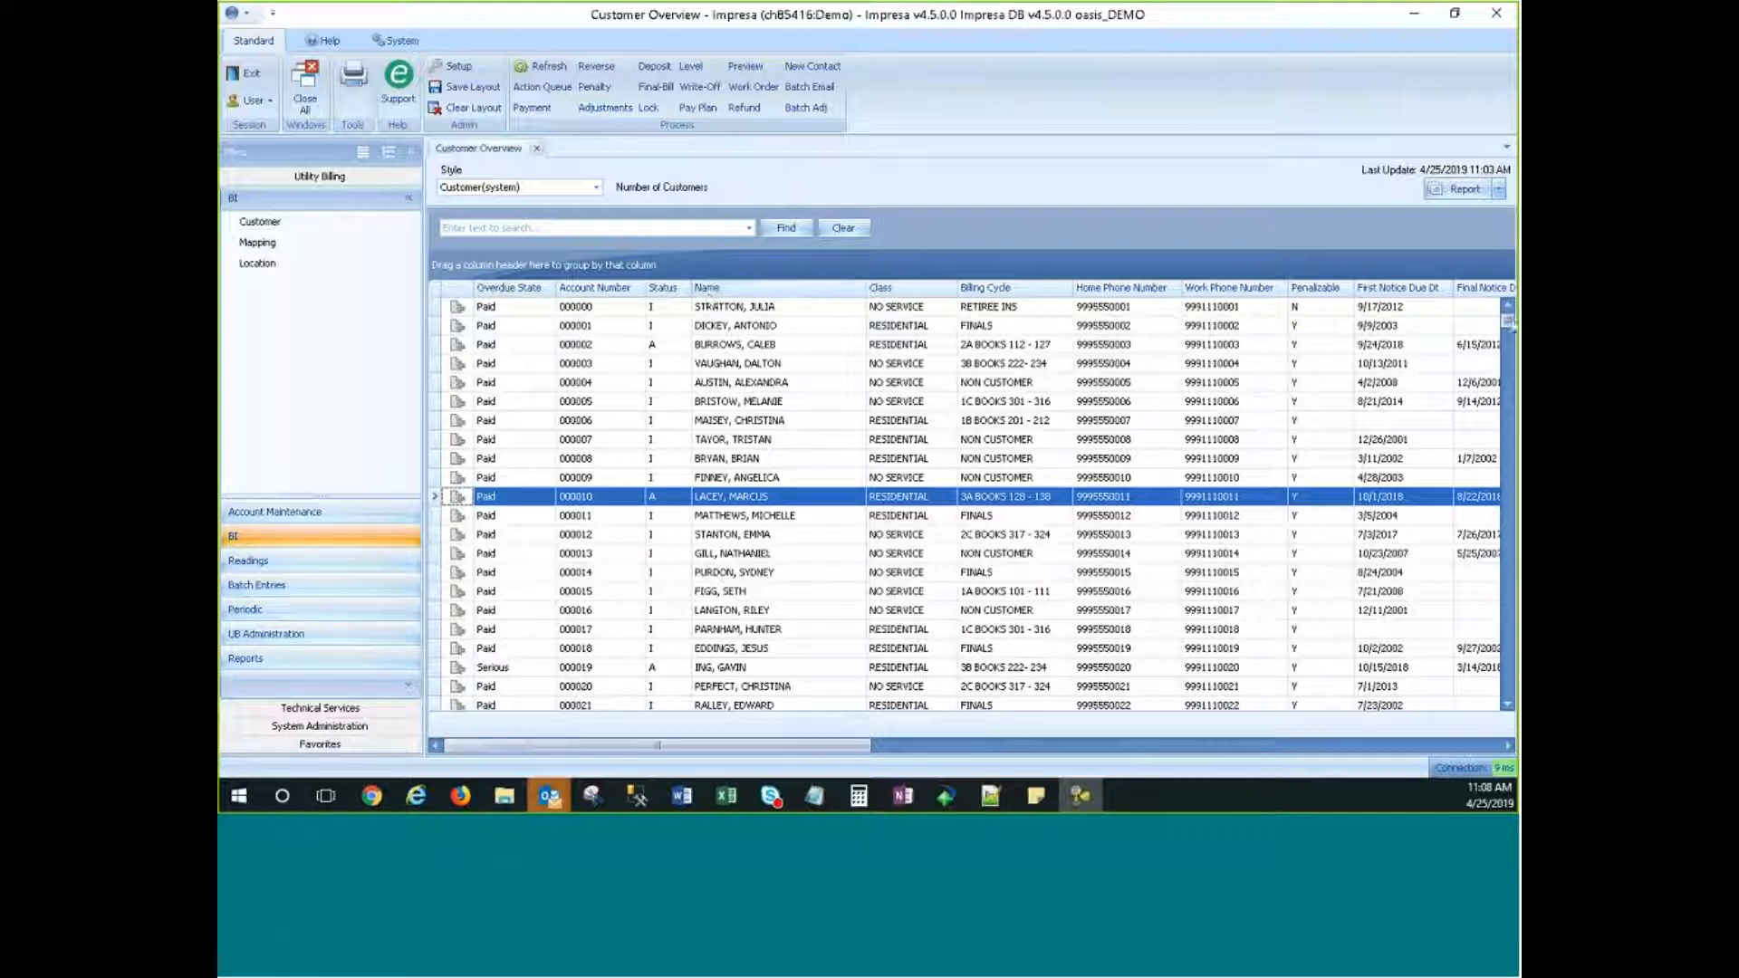
mouse_move(1510, 320)
left_mouse_down()
mouse_move(1511, 414)
mouse_move(1510, 317)
left_mouse_up()
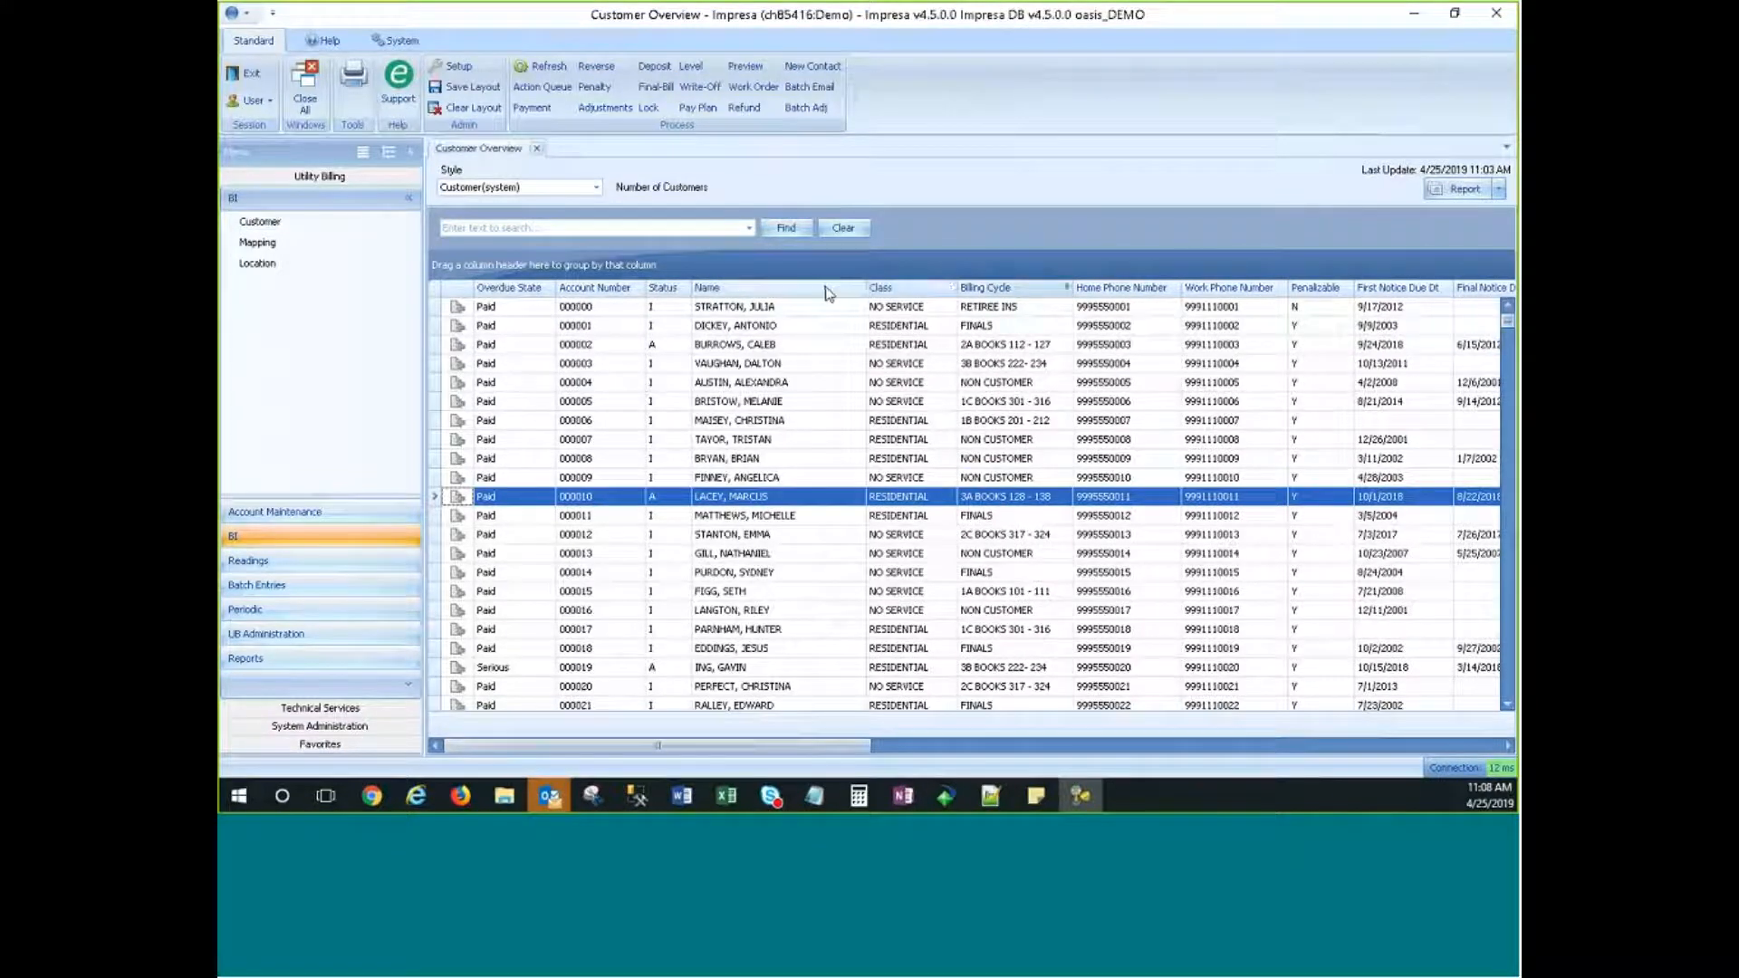
right_click(774, 291)
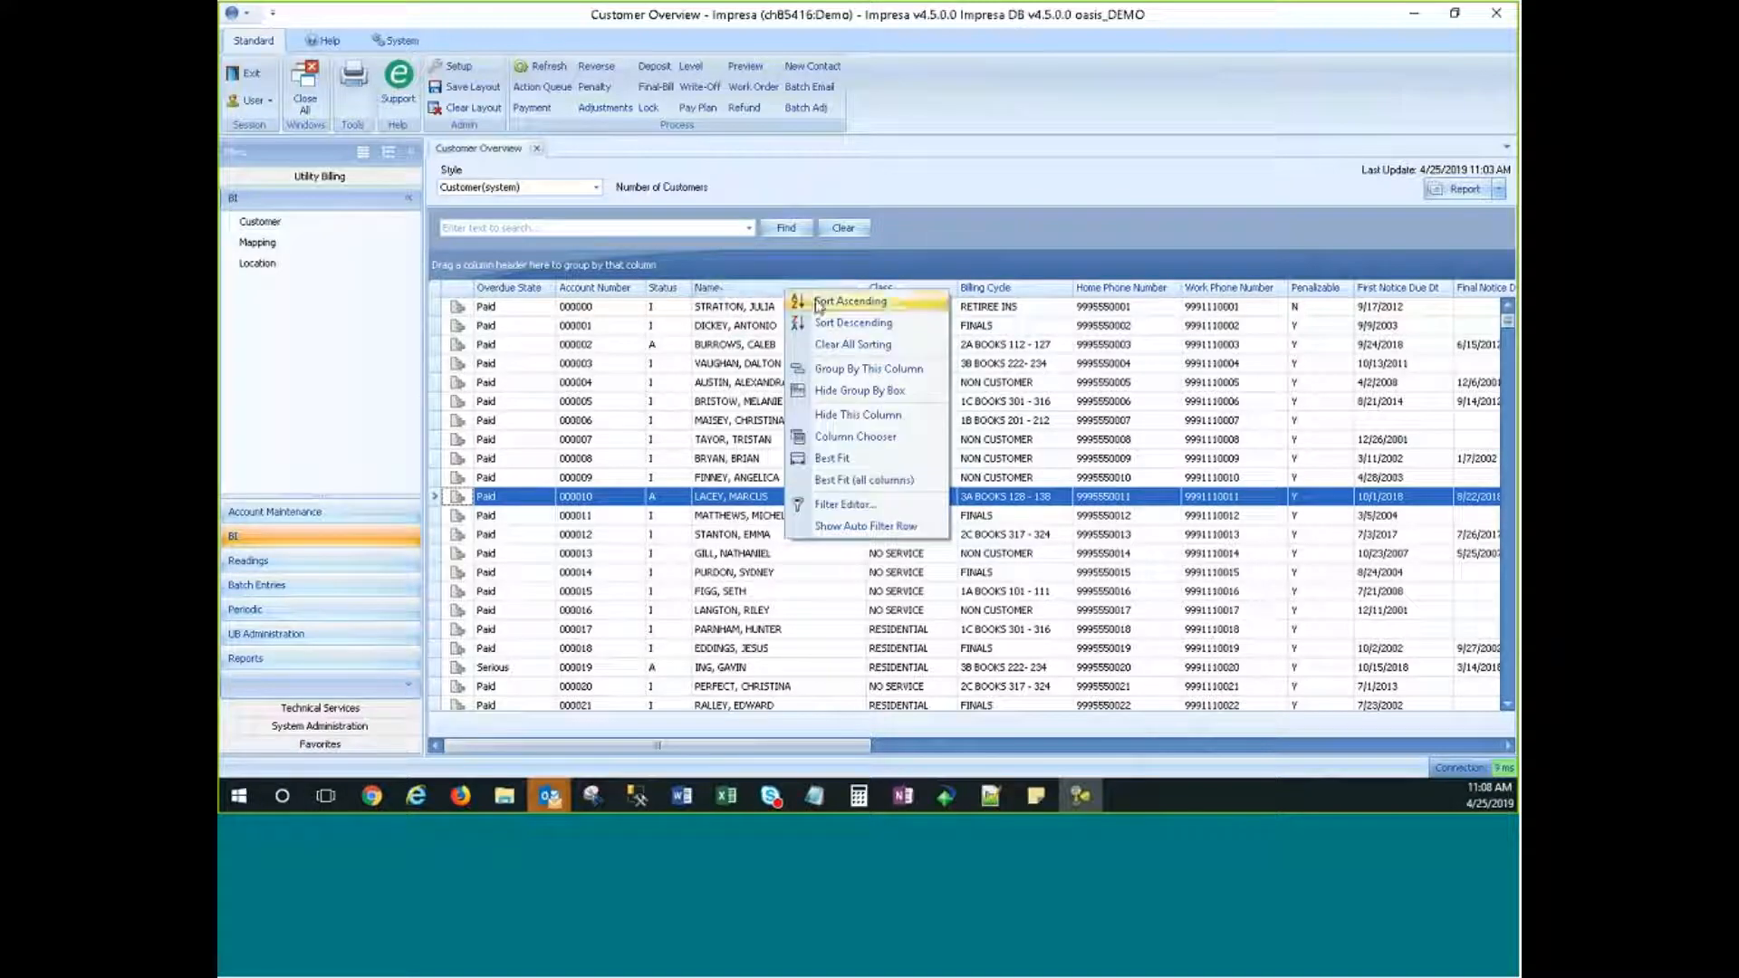
left_click_drag(1073, 288, 1073, 288)
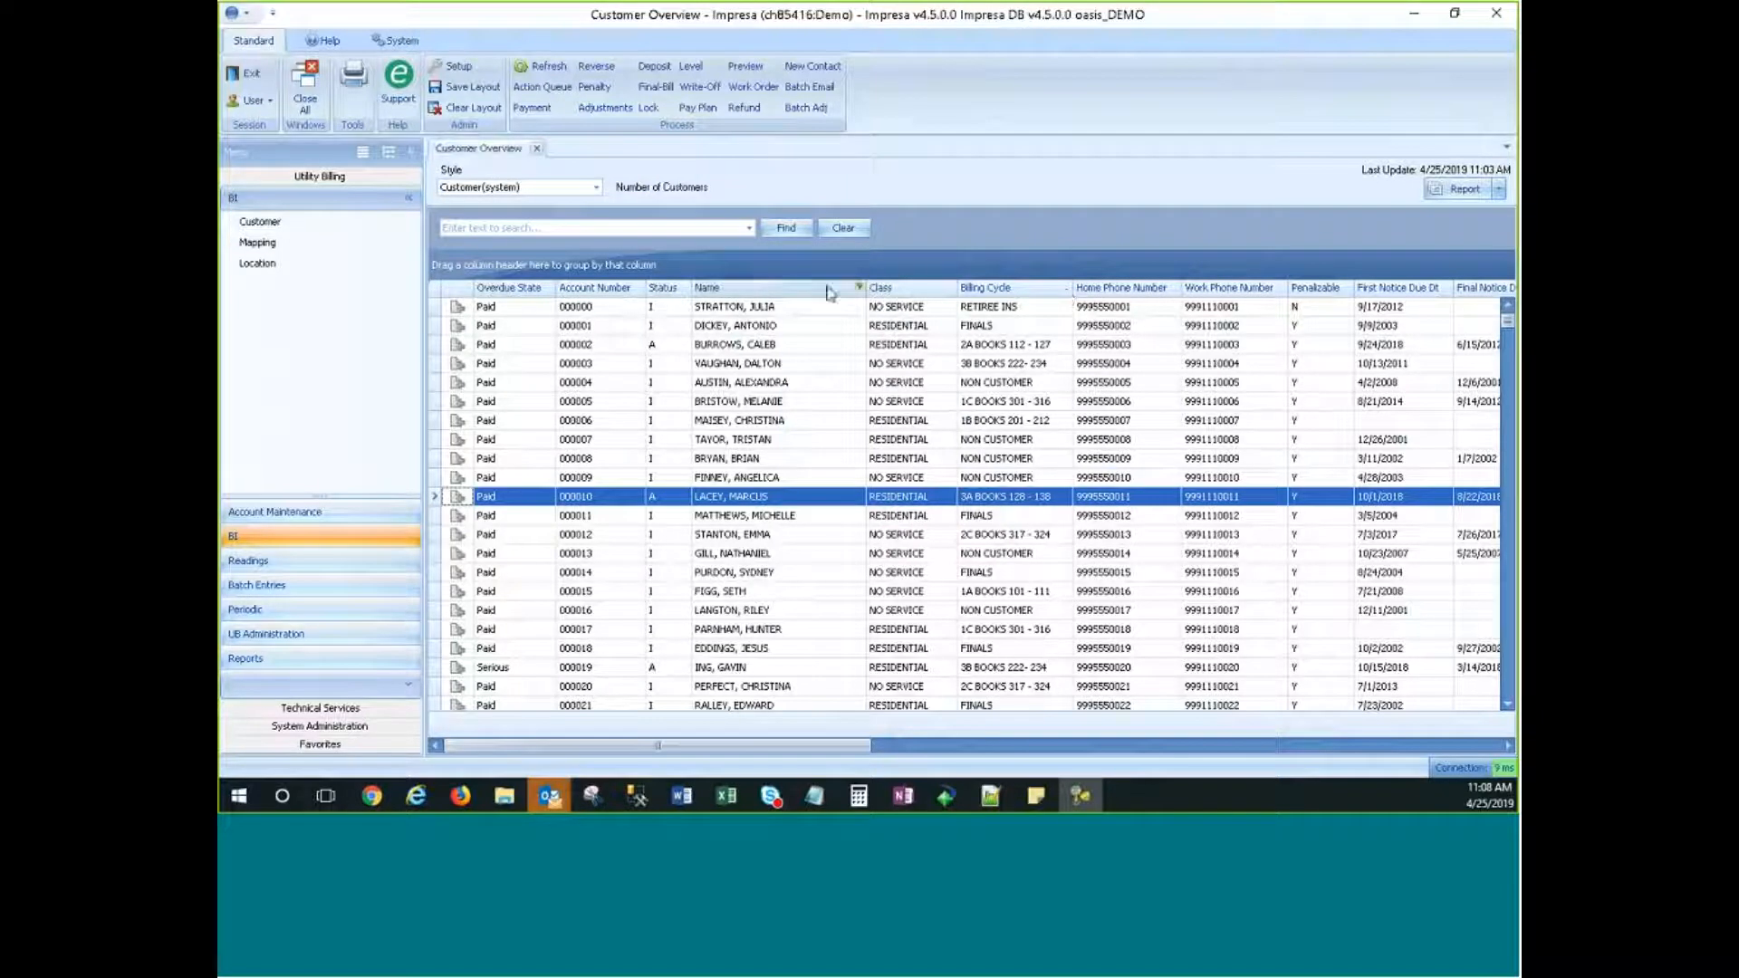
right_click(825, 288)
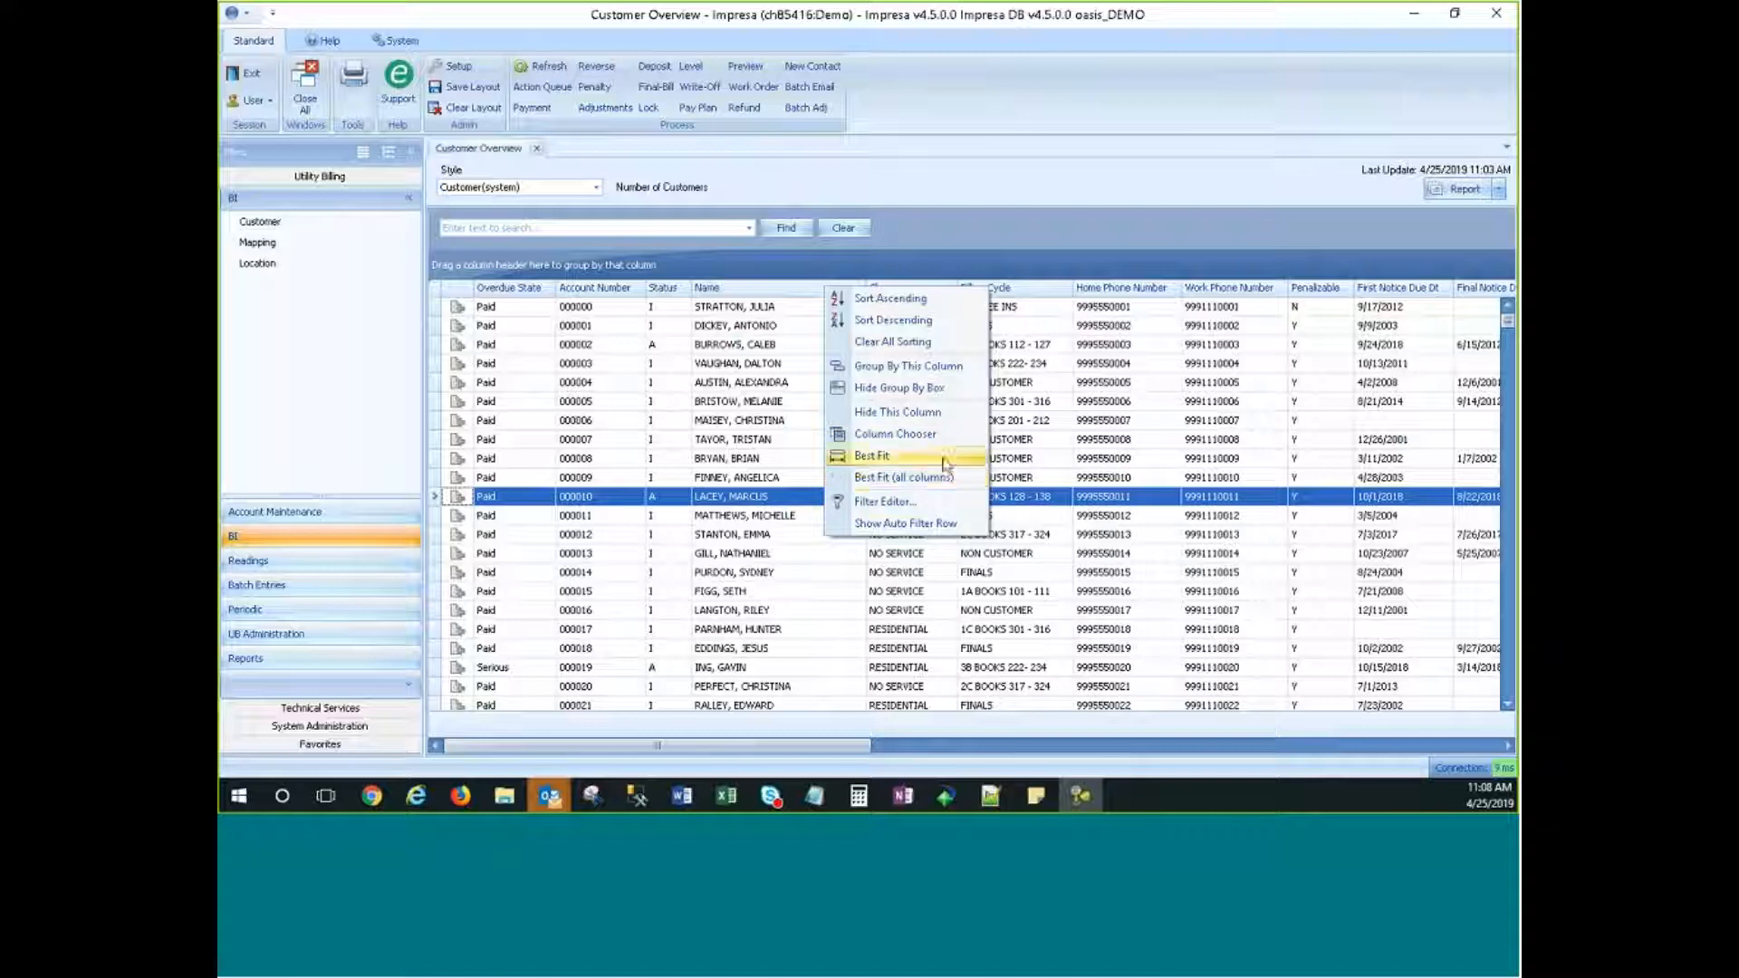
left_click(866, 504)
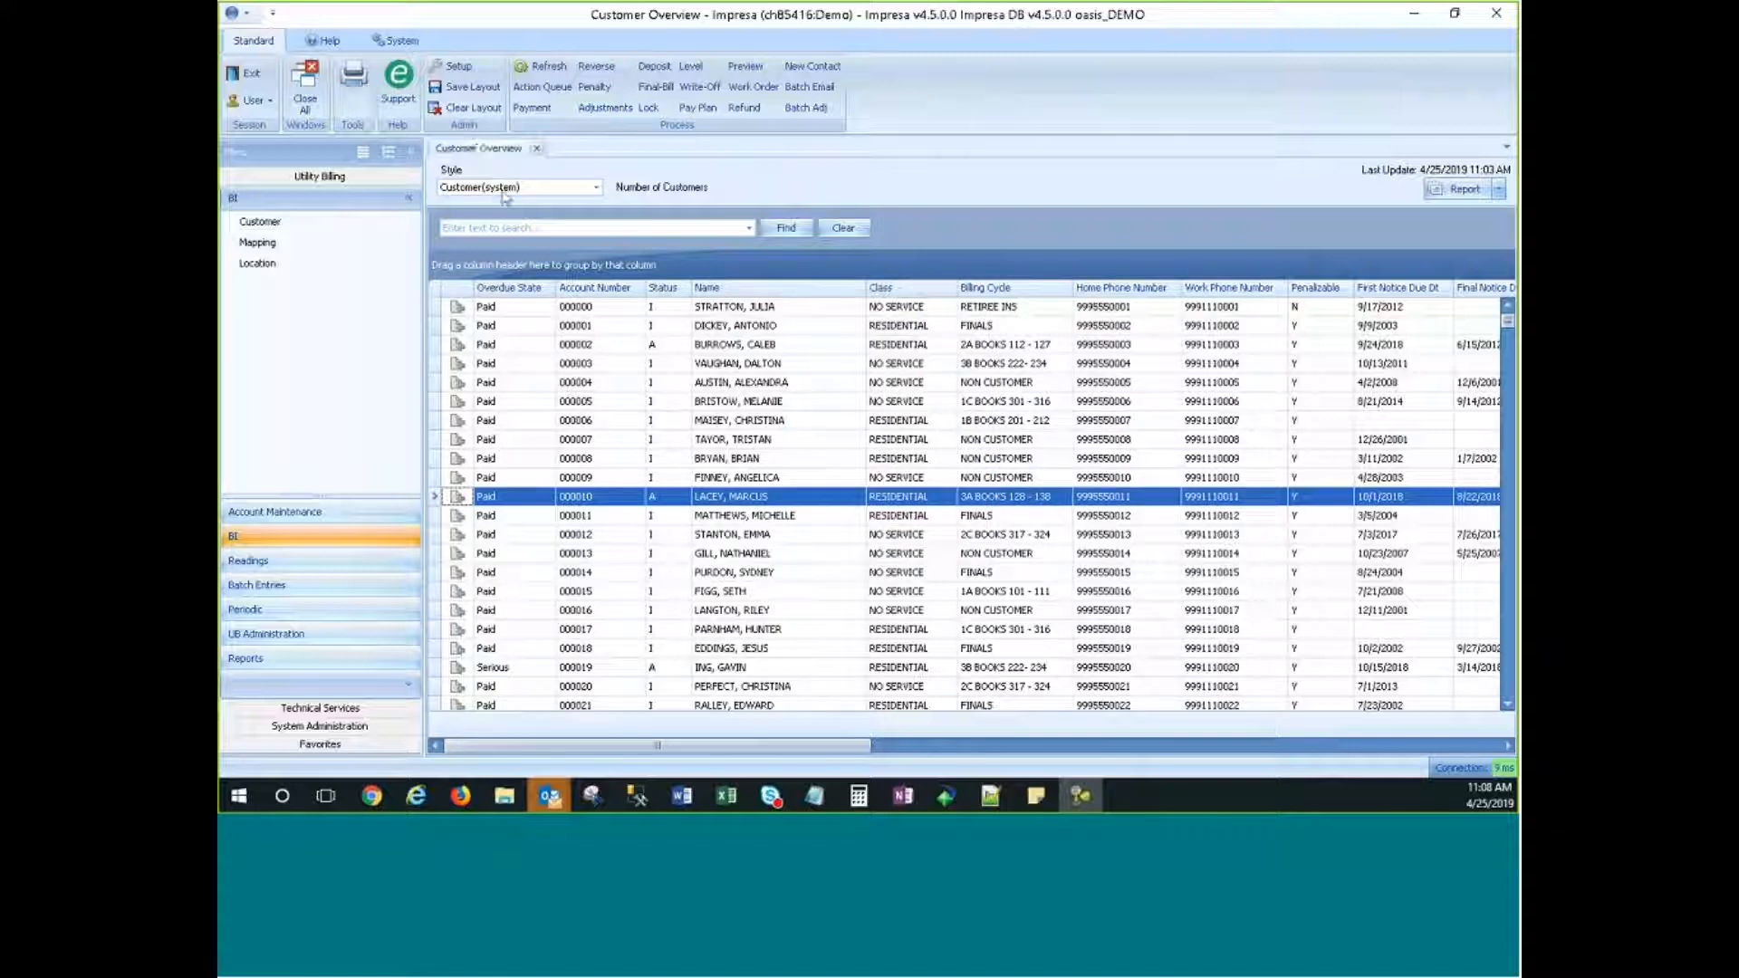
Step: Choose the Customer(system) style and show the auto filter row in the customer grid
left_click(597, 189)
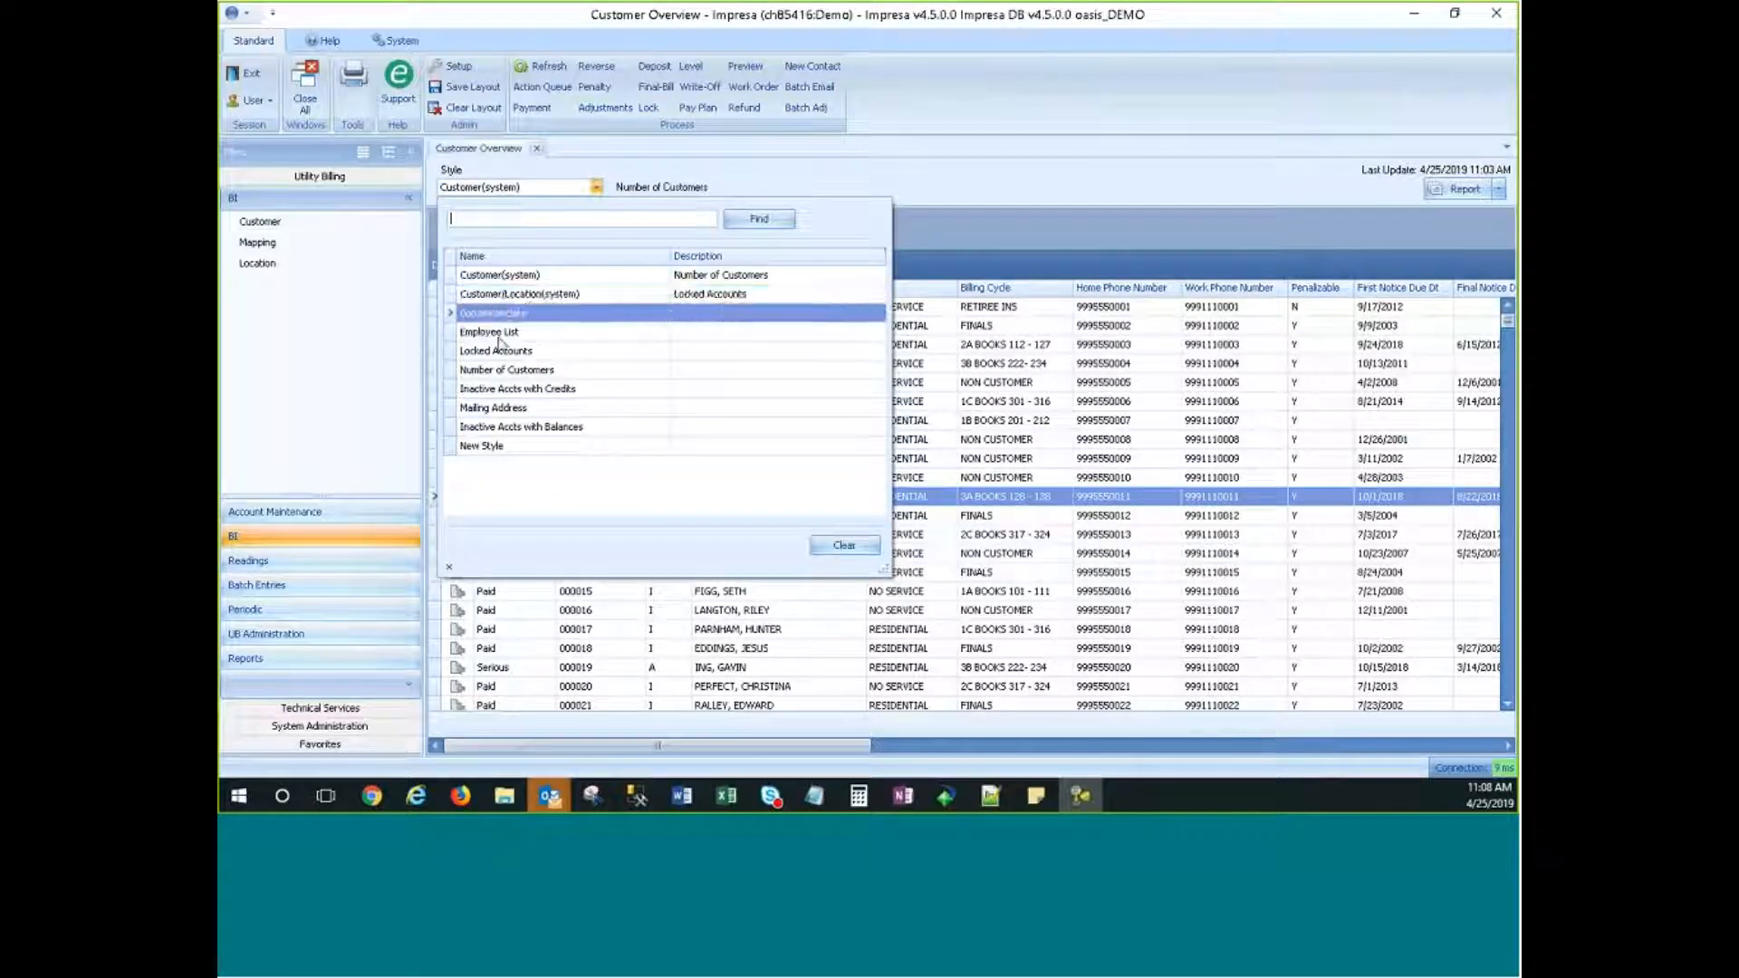
left_click(499, 274)
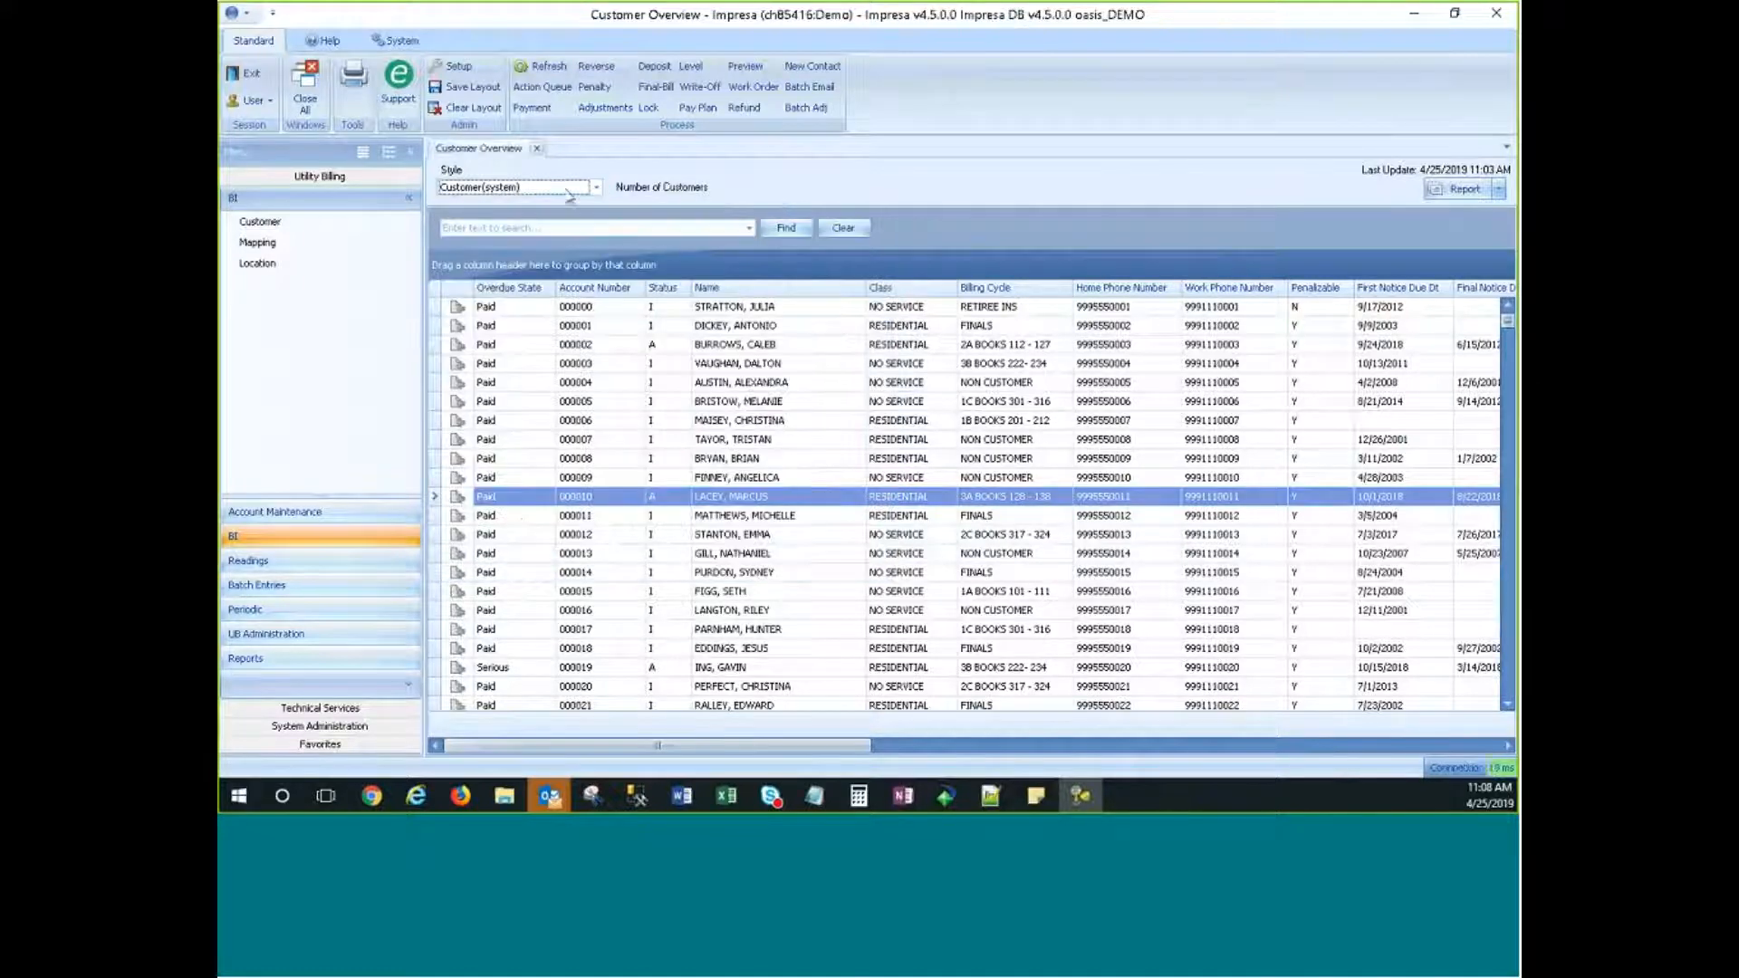
right_click(753, 288)
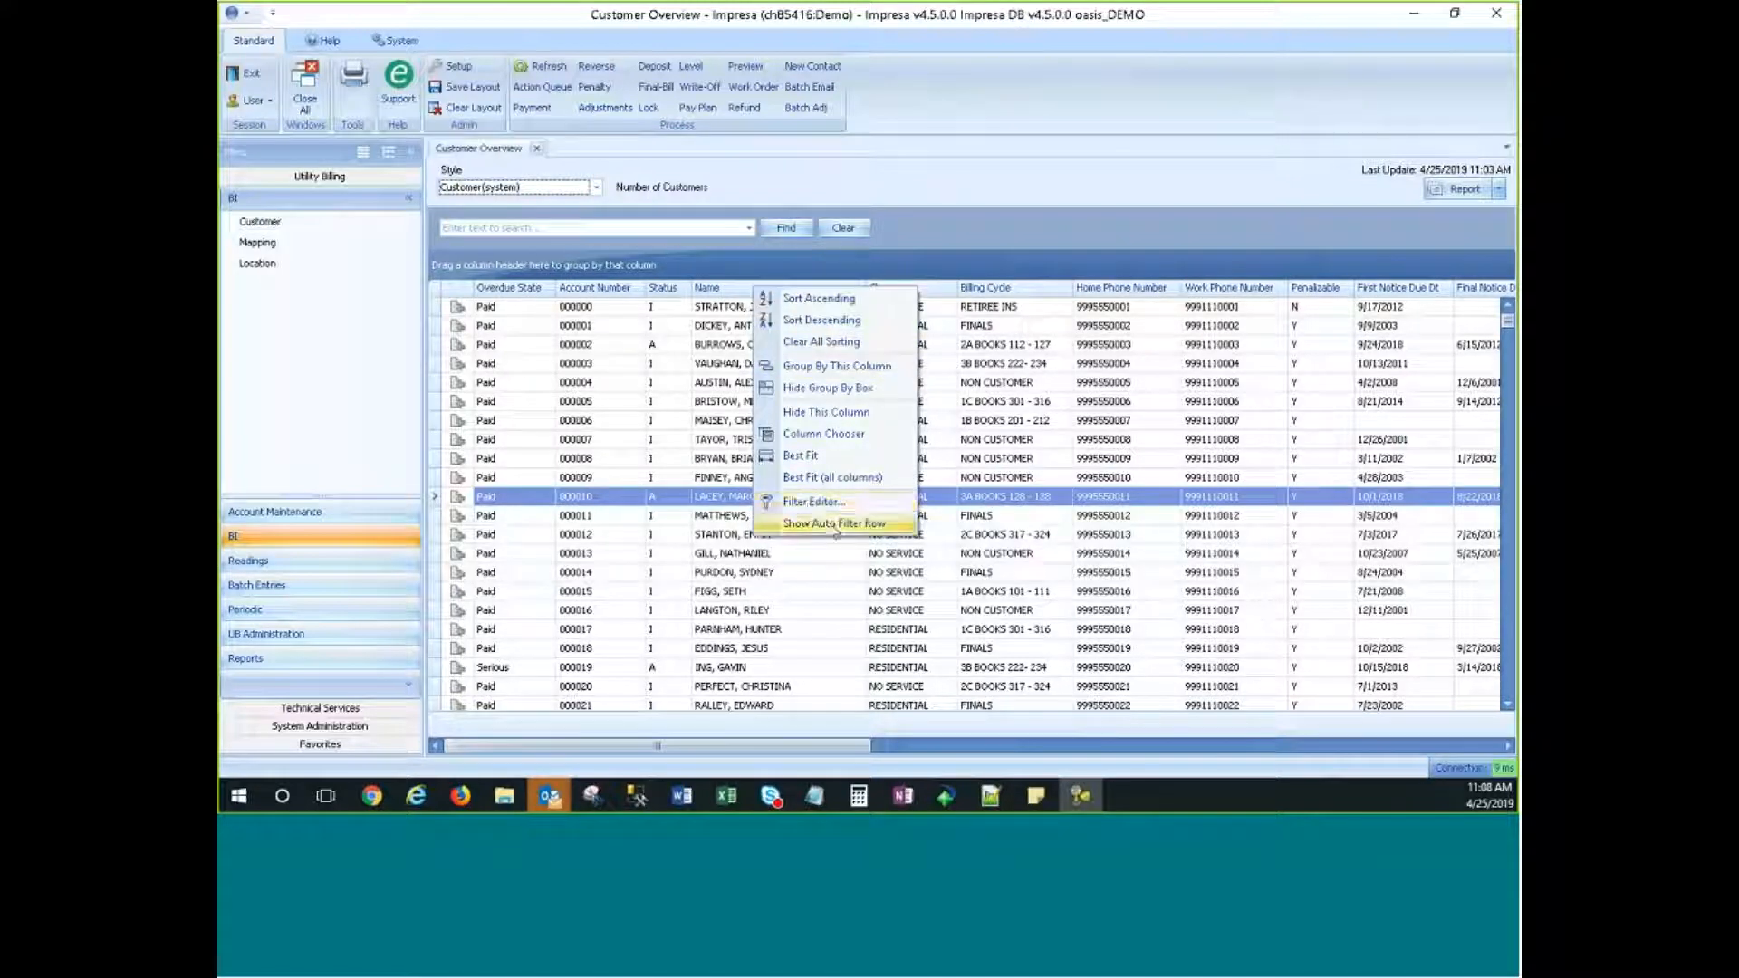
left_click(864, 531)
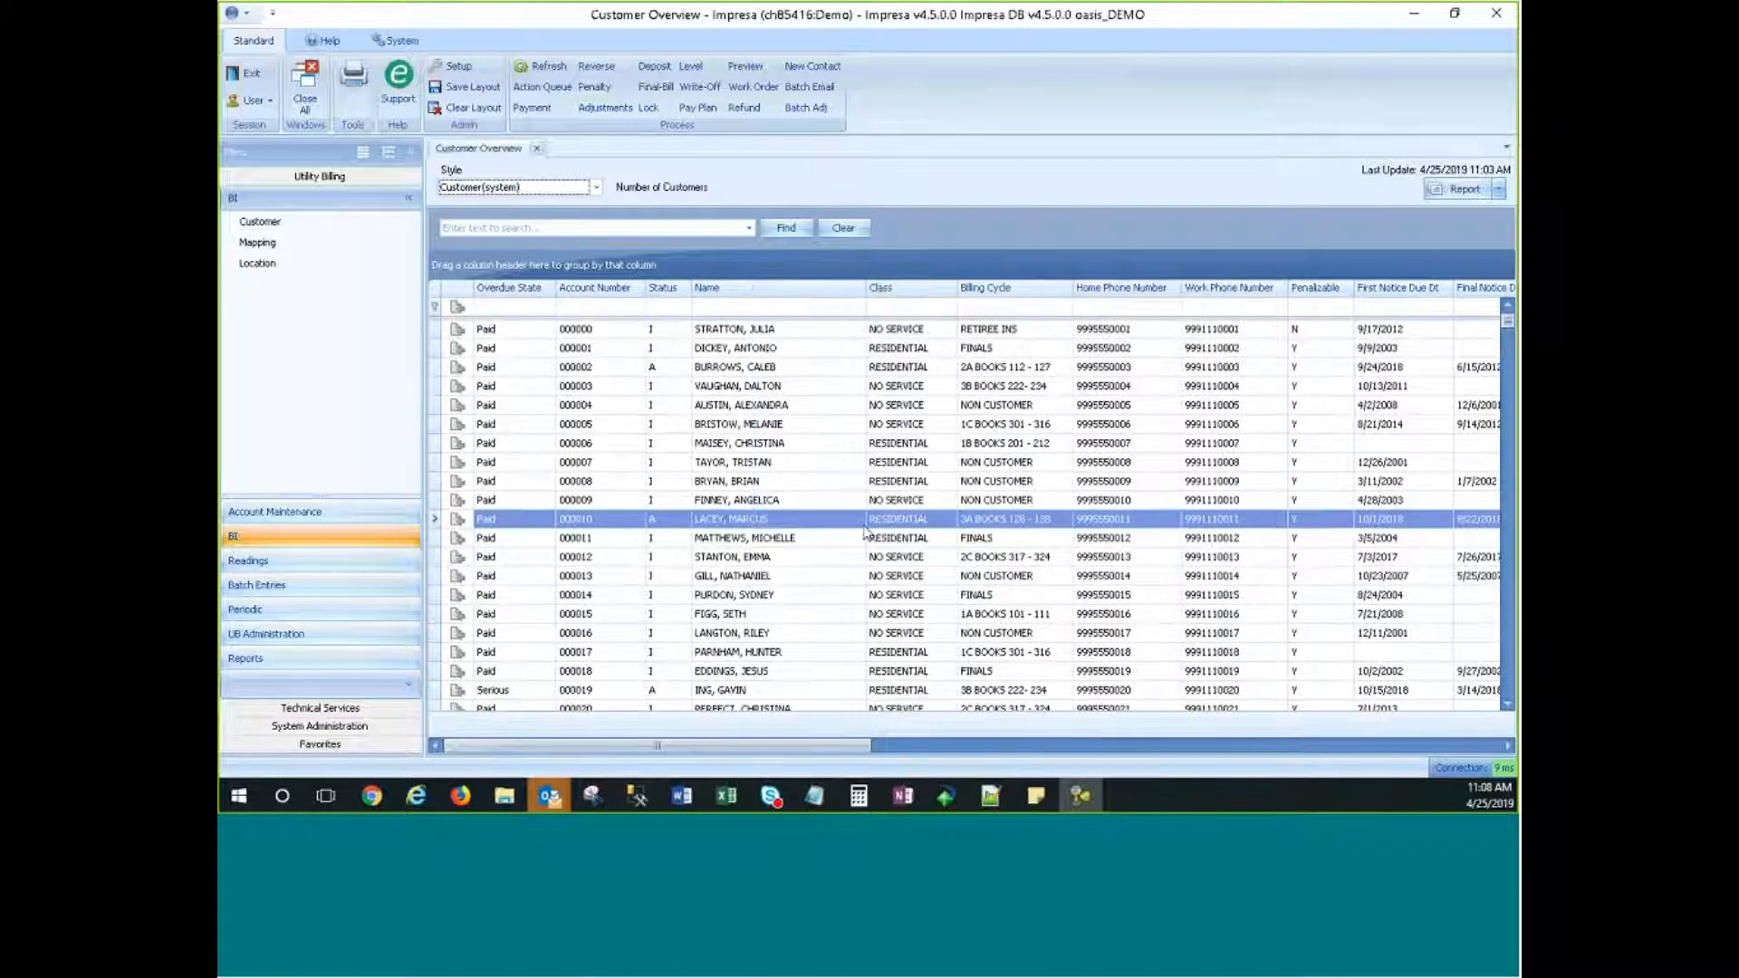
Step: Filter the customer grid by Status with the value a in the auto filter row
left_click(490, 308)
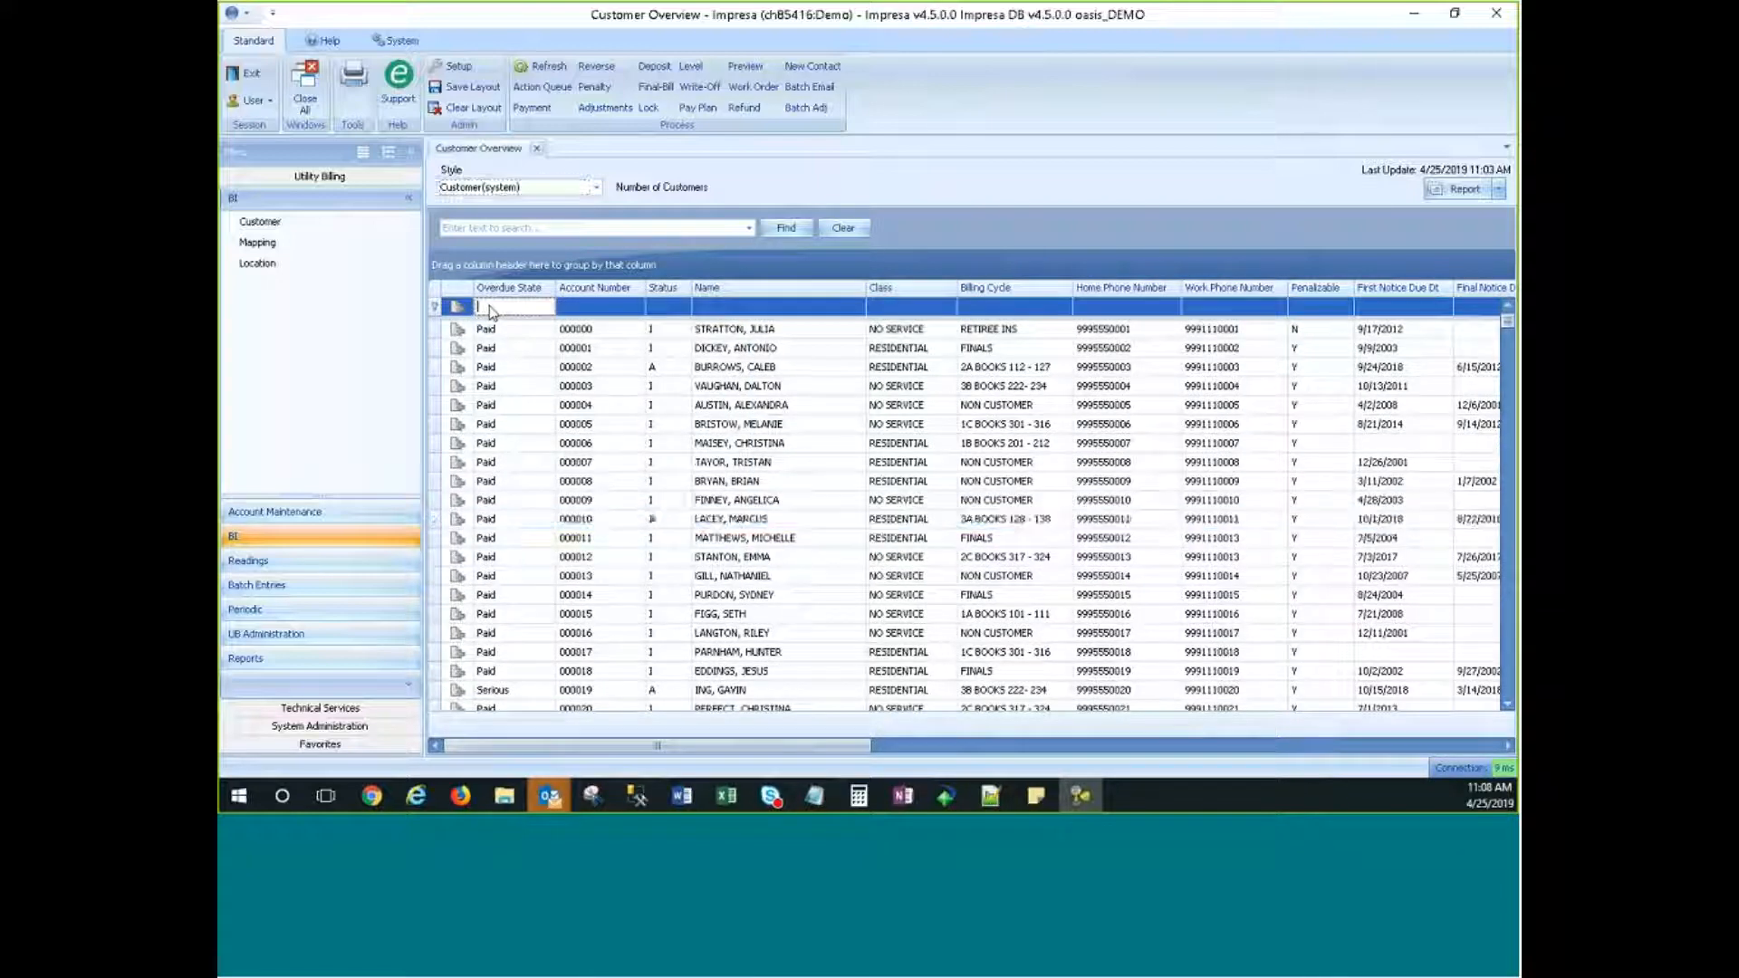
left_click(663, 306)
key("Tab")
key("Tab")
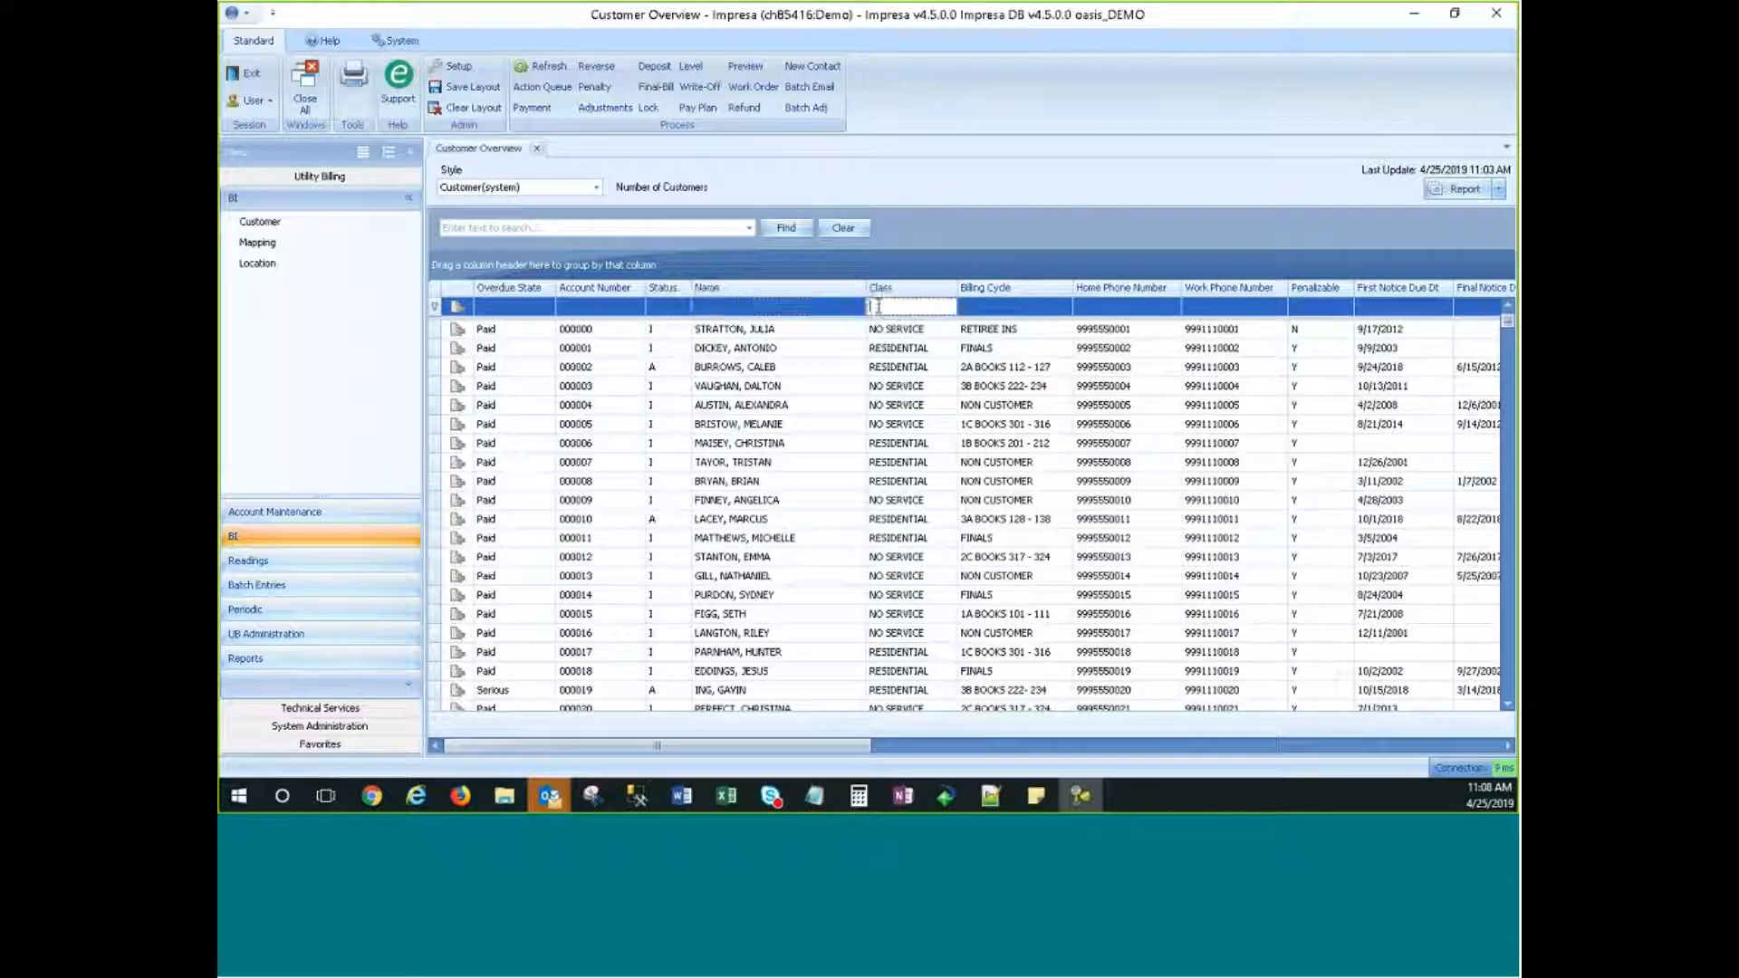
left_click(675, 308)
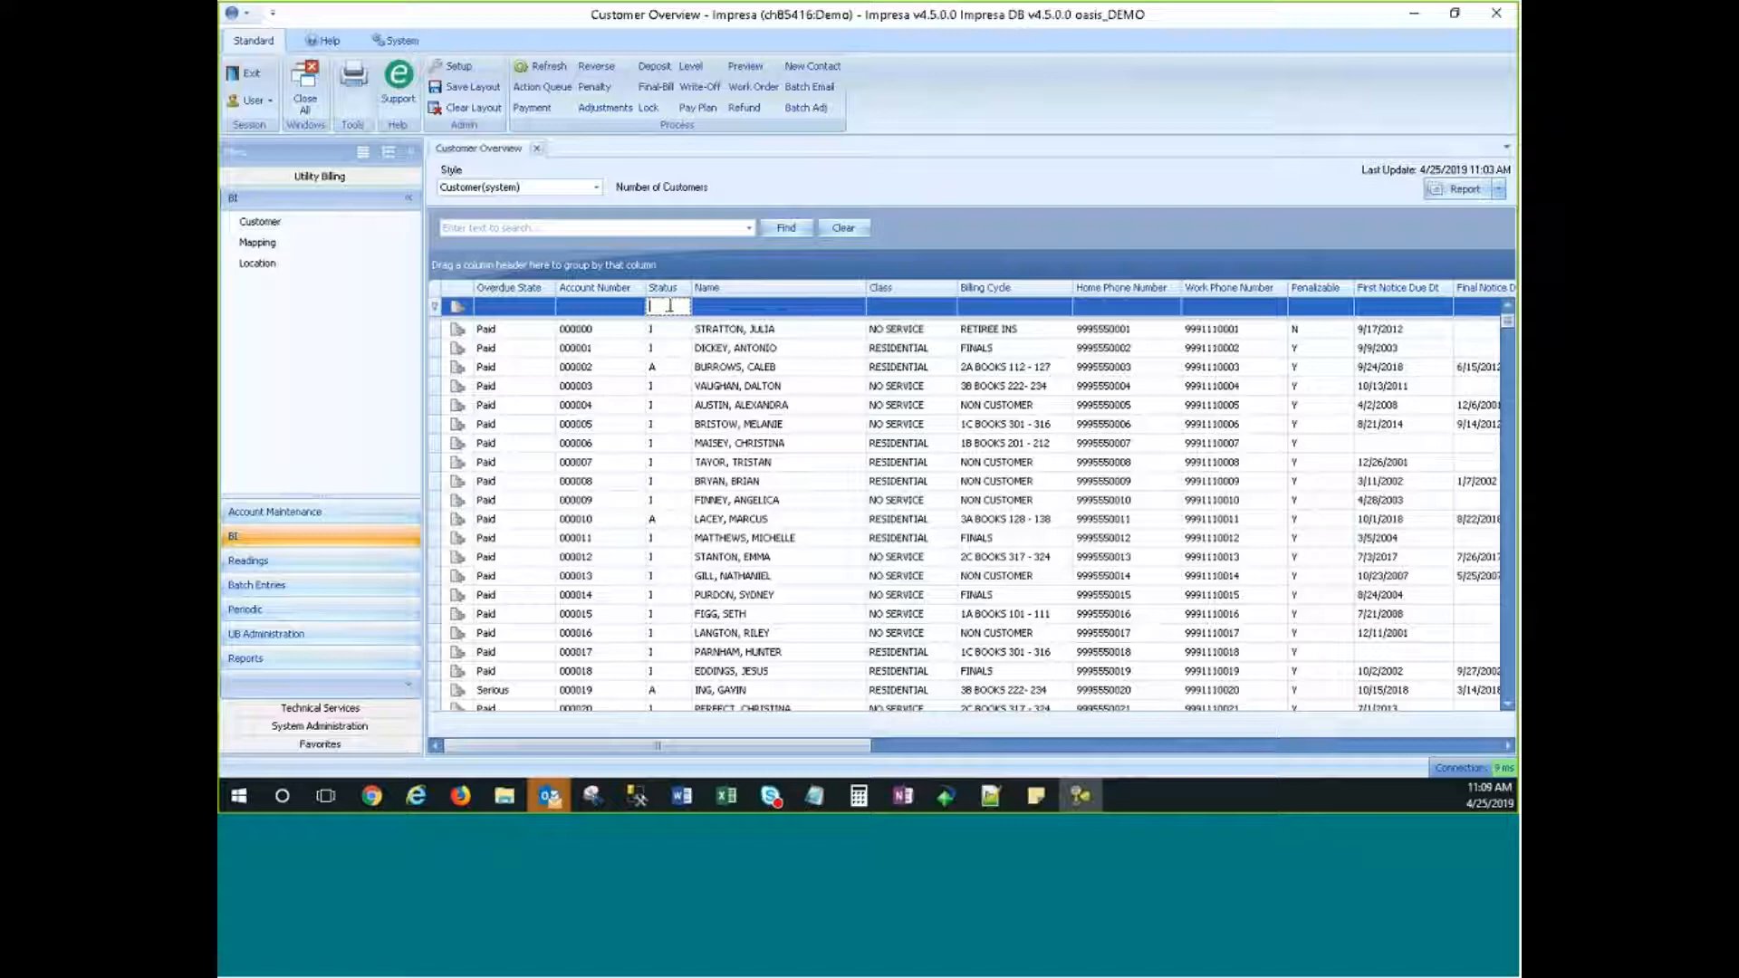
type("a")
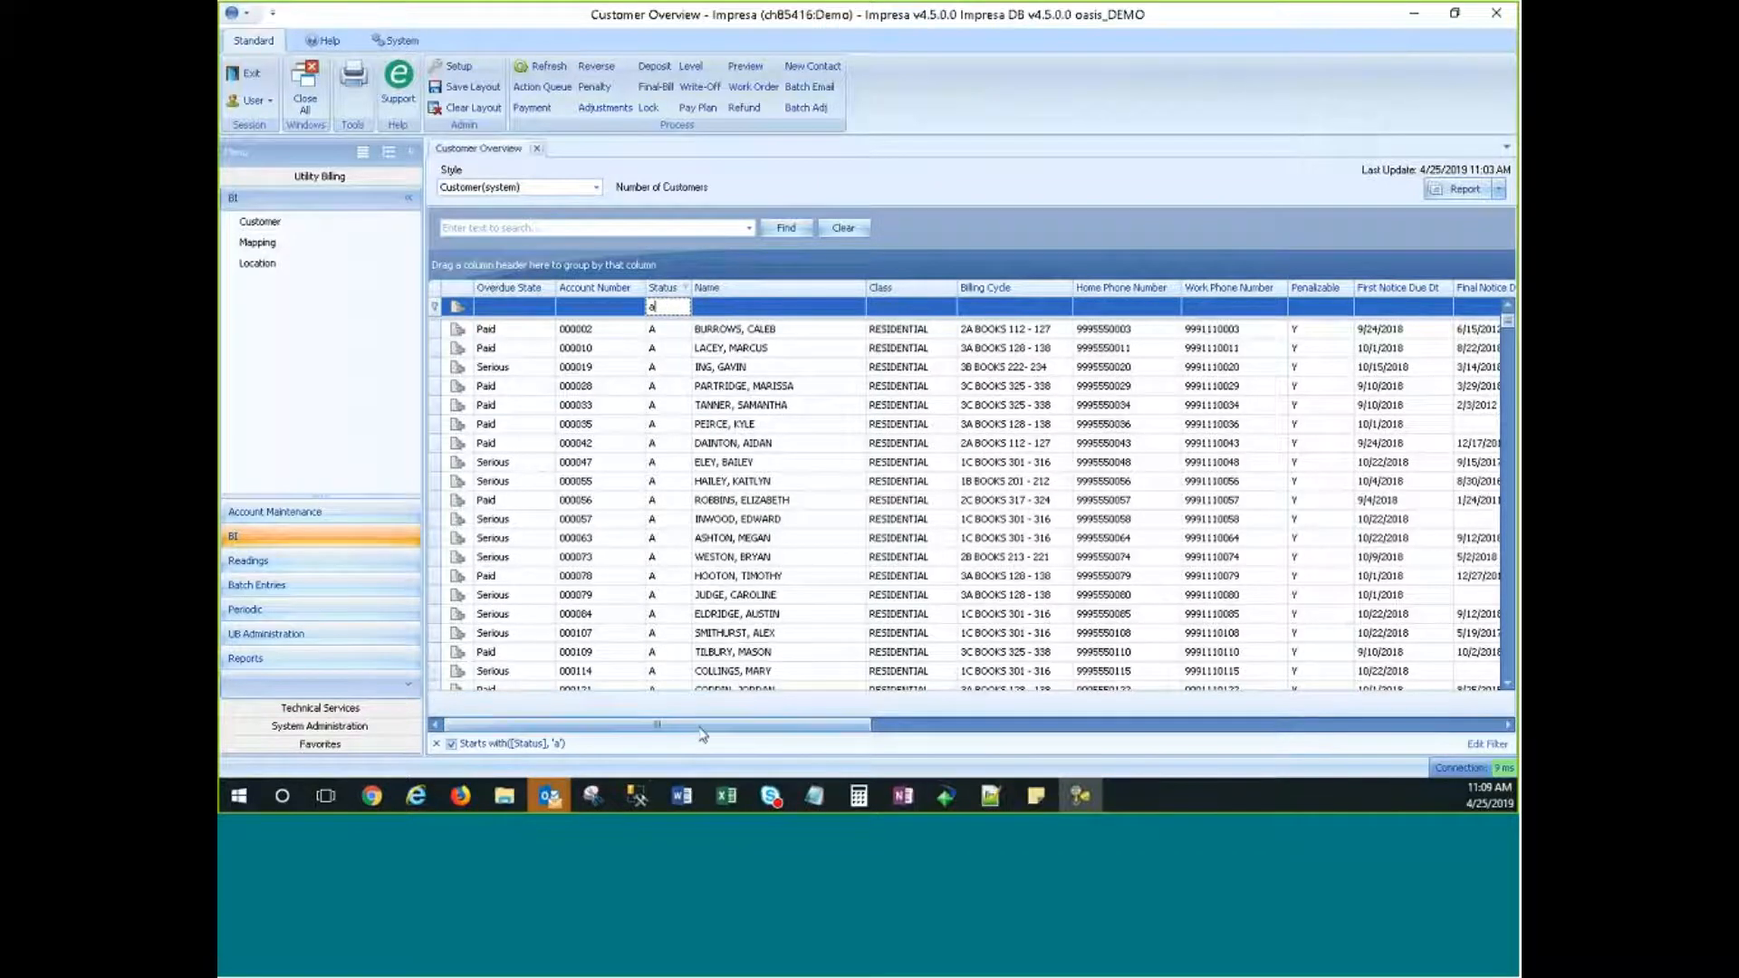
Step: Narrow the grid further by entering 2a as the Billing Cycle filter
left_click_drag(702, 725, 768, 731)
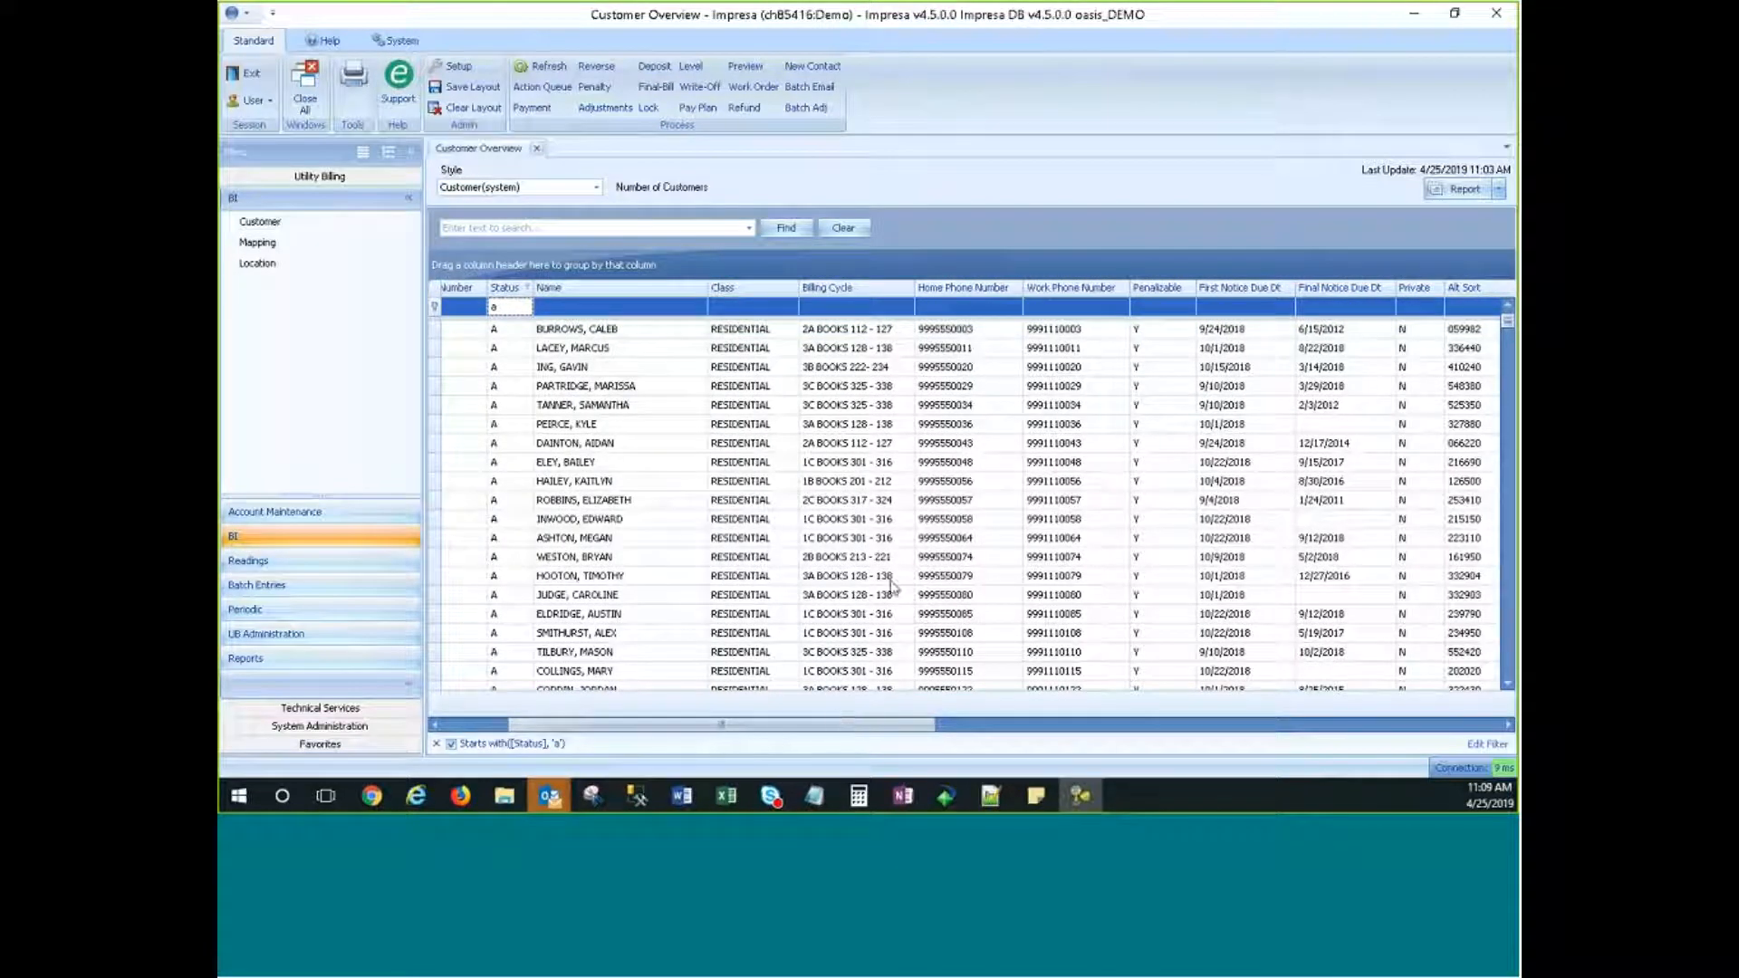
left_click(818, 308)
type("2a")
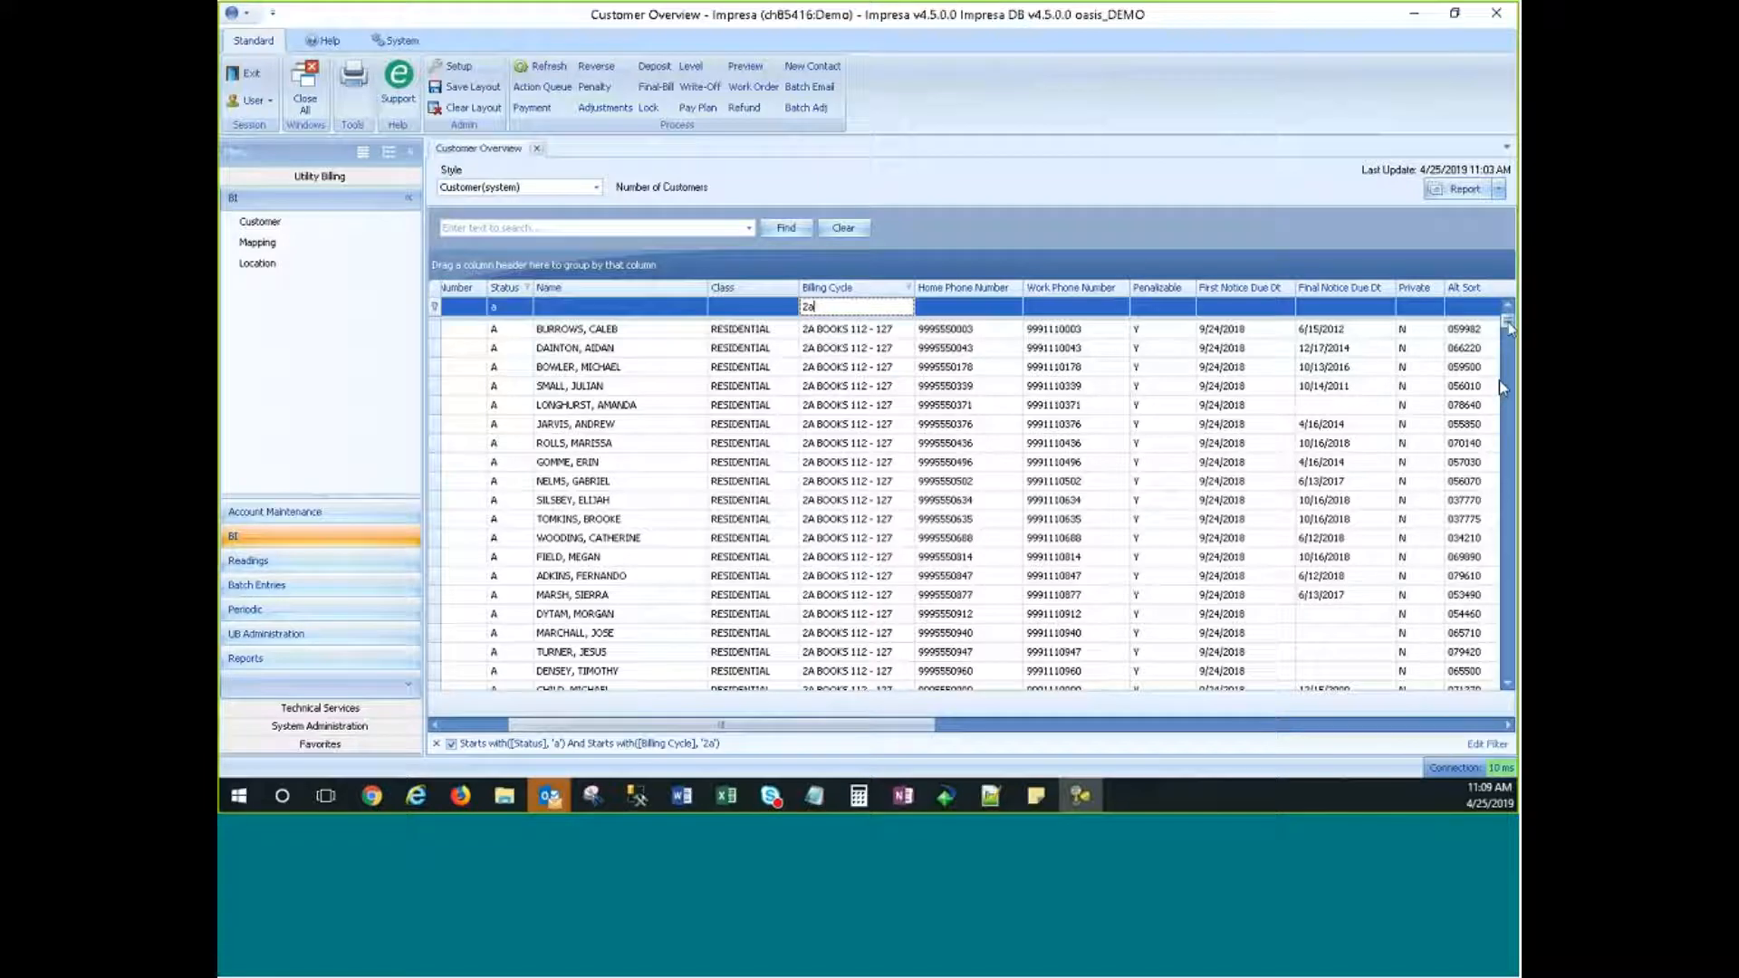
Step: Examine the rows and columns of the customer list filtered by Status and Billing Cycle
scroll(1502, 387, "down", 10)
left_click_drag(1507, 586, 1506, 321)
left_click_drag(808, 733, 667, 750)
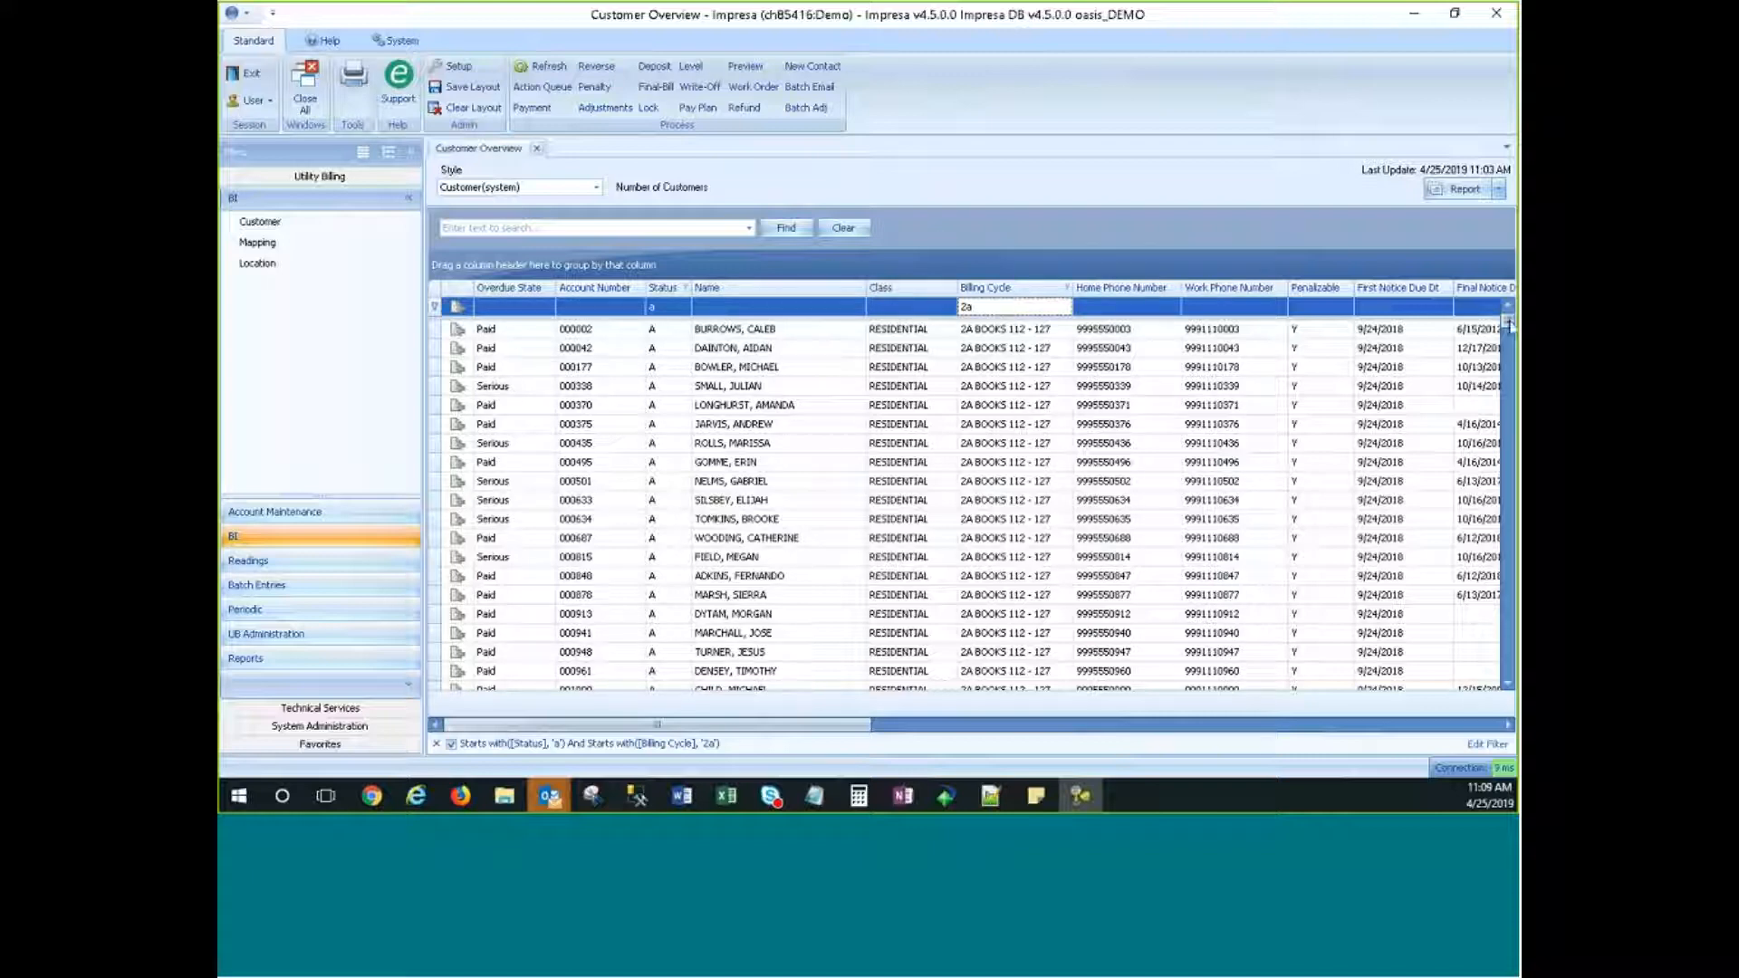
mouse_move(1508, 321)
left_mouse_down()
mouse_move(1508, 668)
mouse_move(1508, 319)
left_mouse_up()
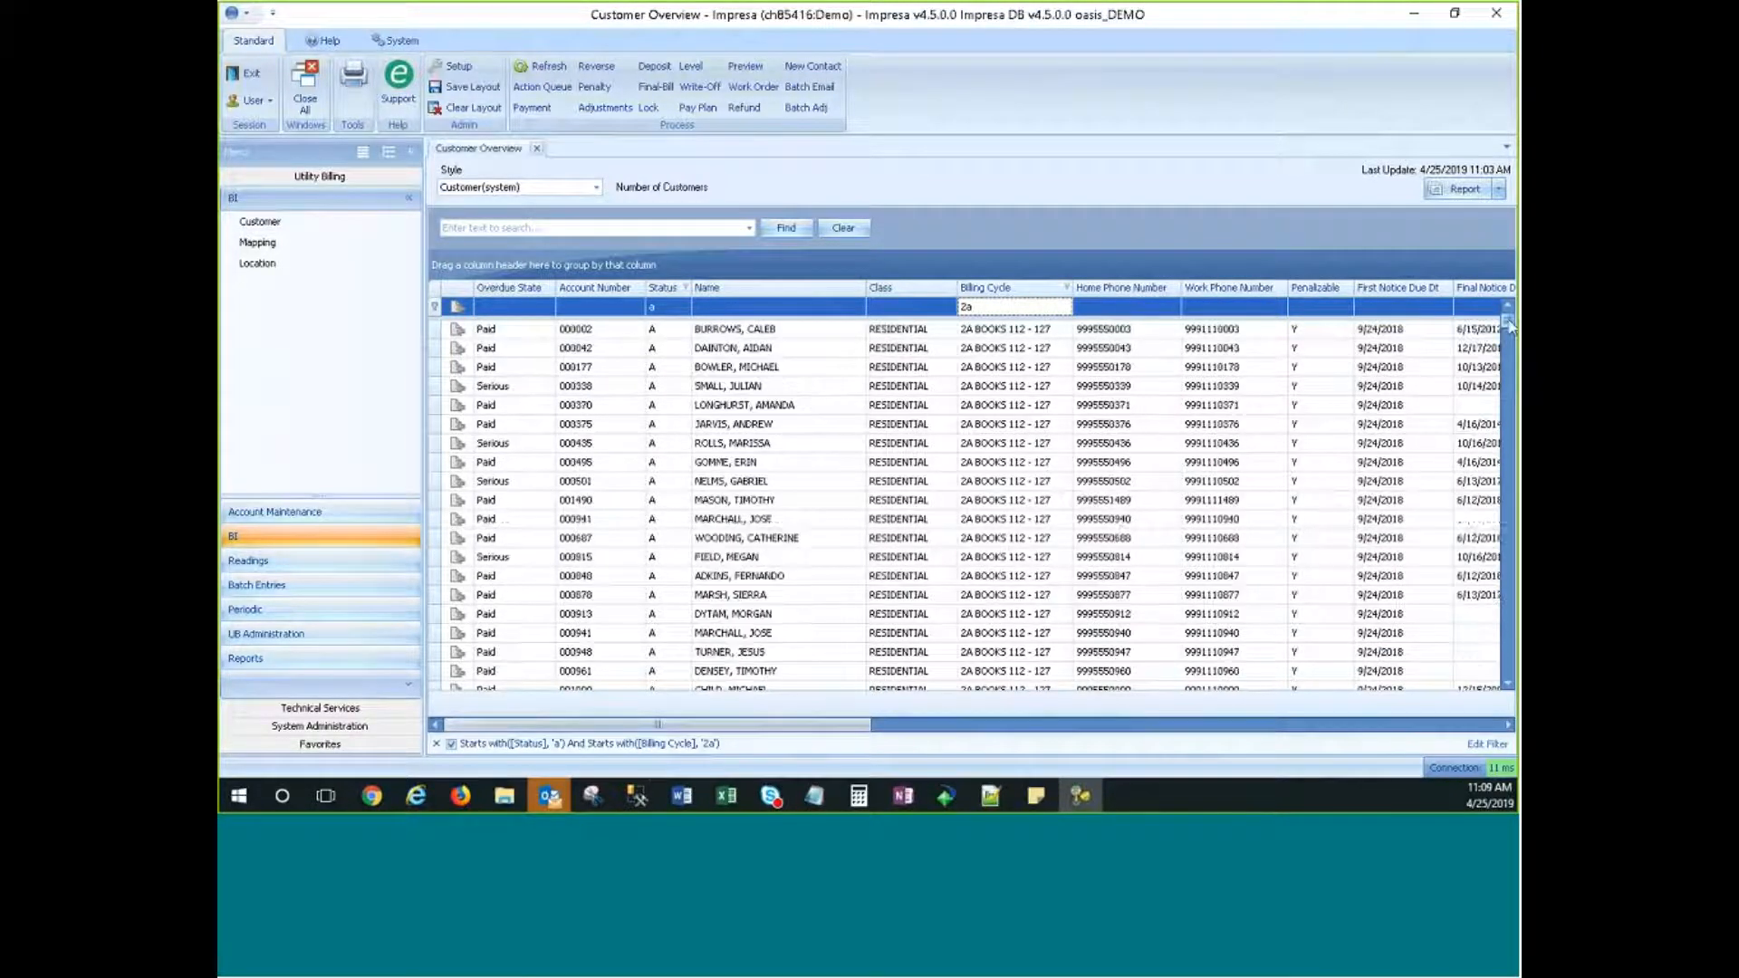
left_click_drag(846, 730, 876, 730)
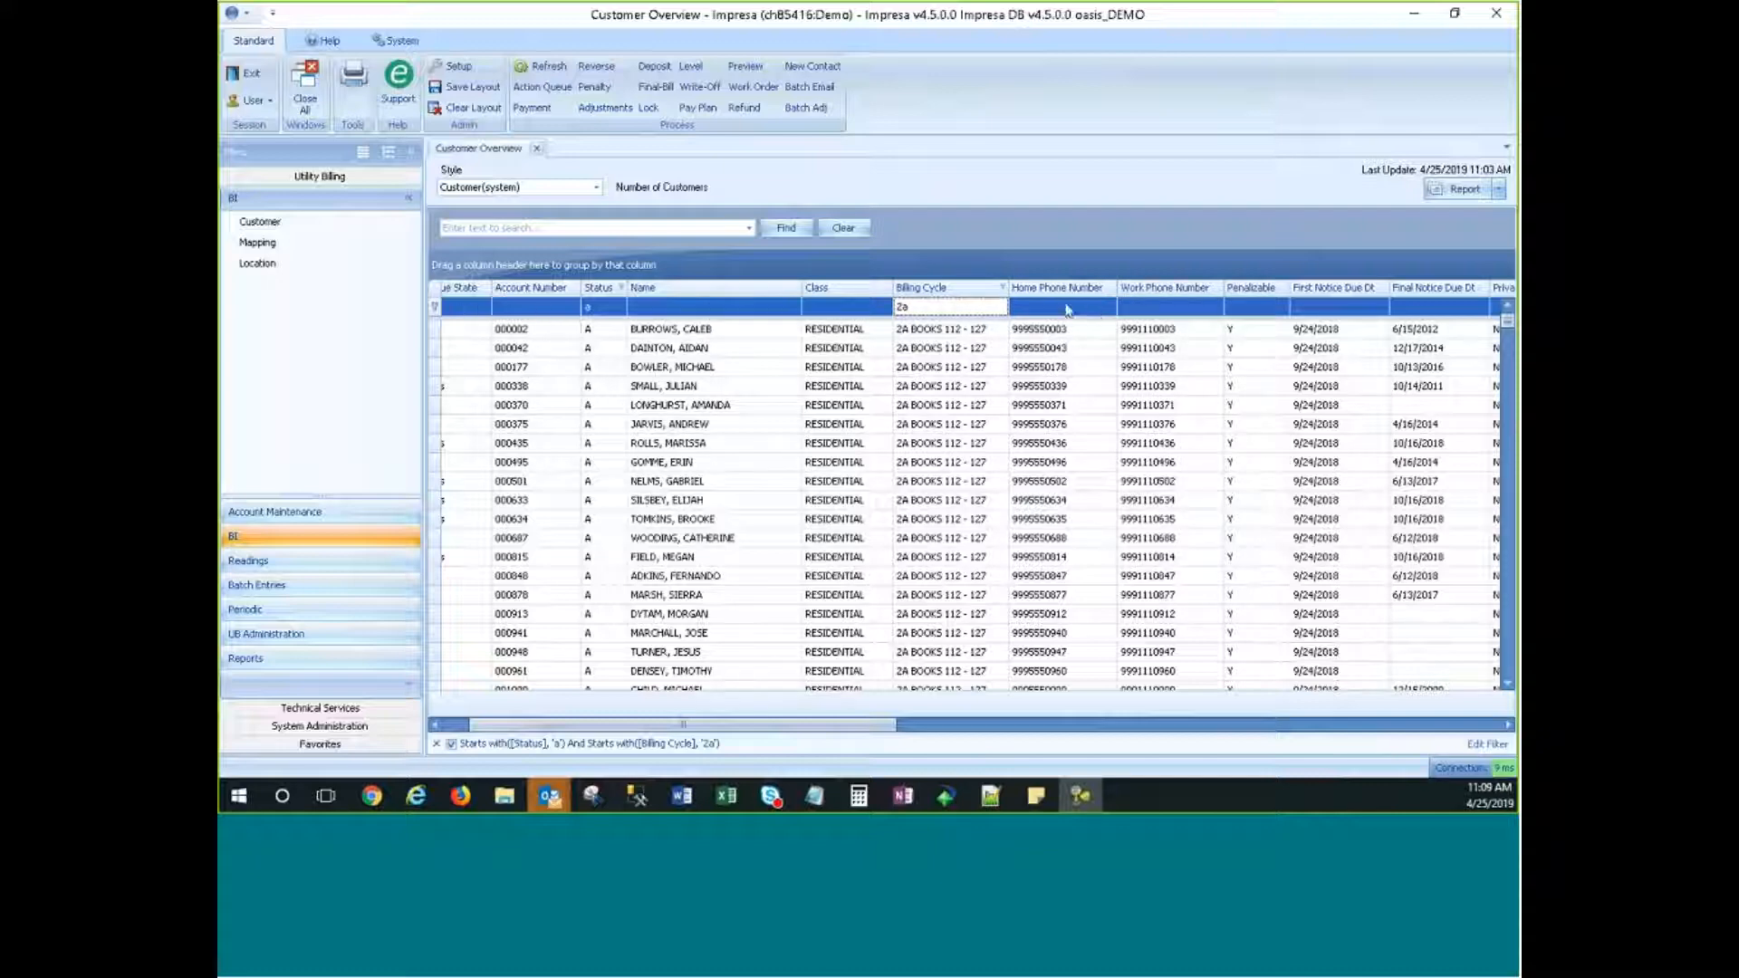
left_click(673, 306)
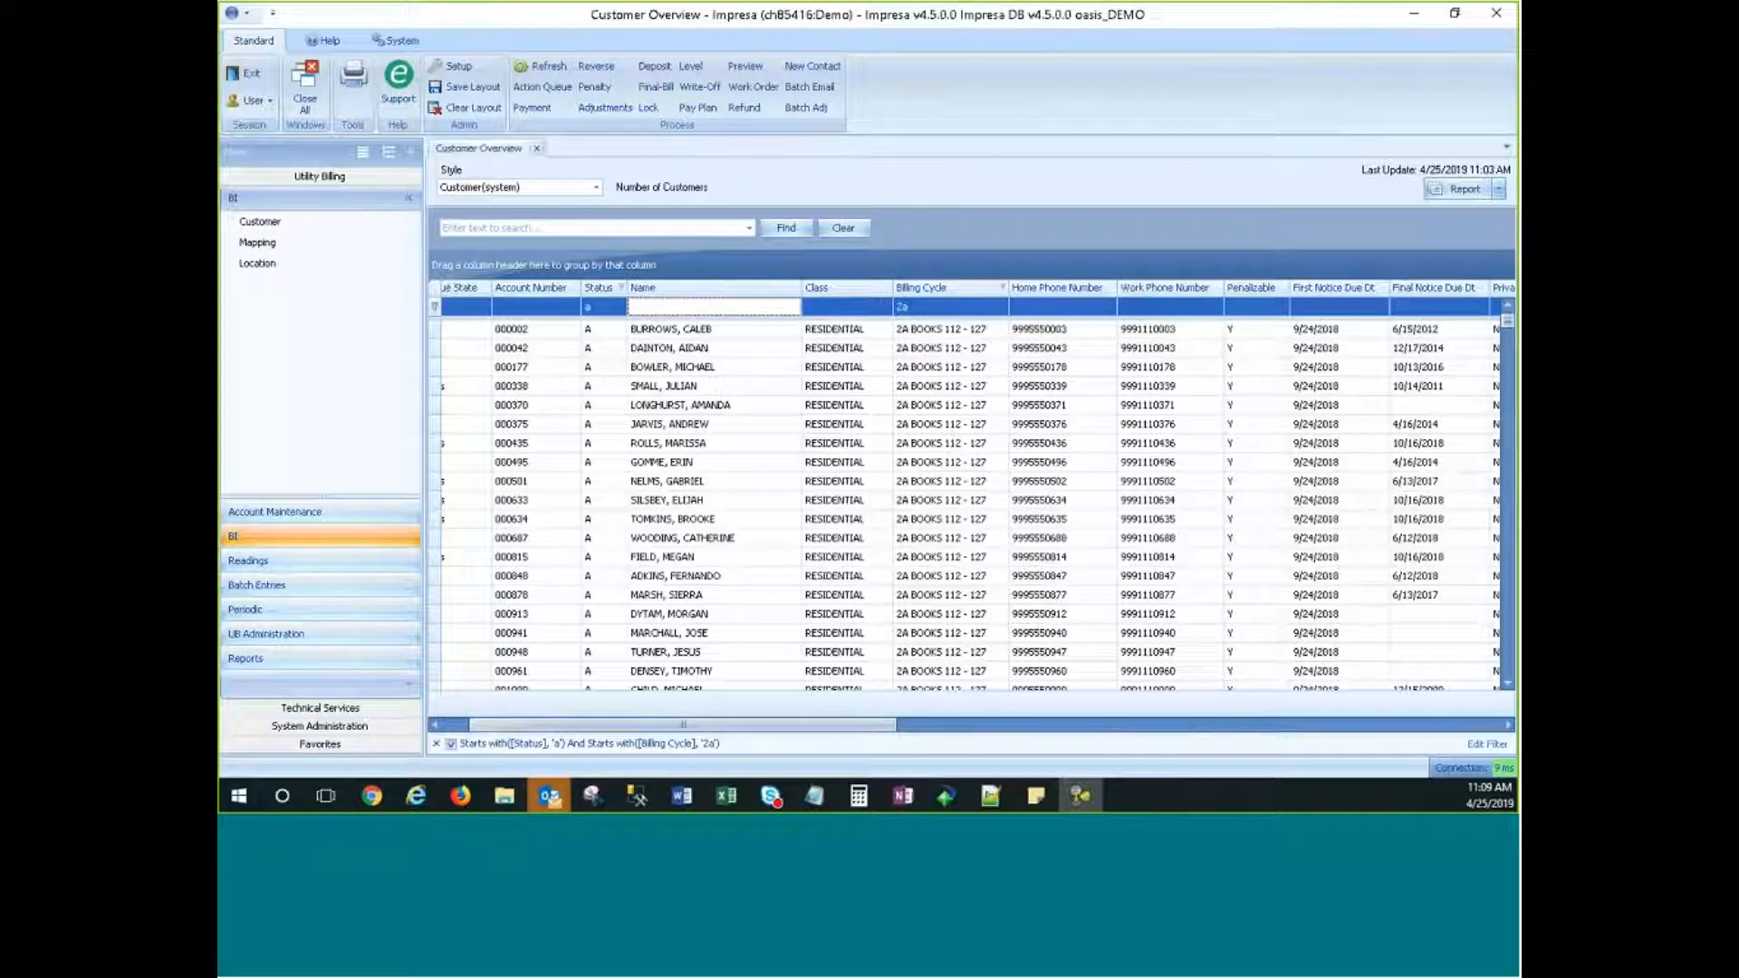
left_click_drag(866, 731, 842, 731)
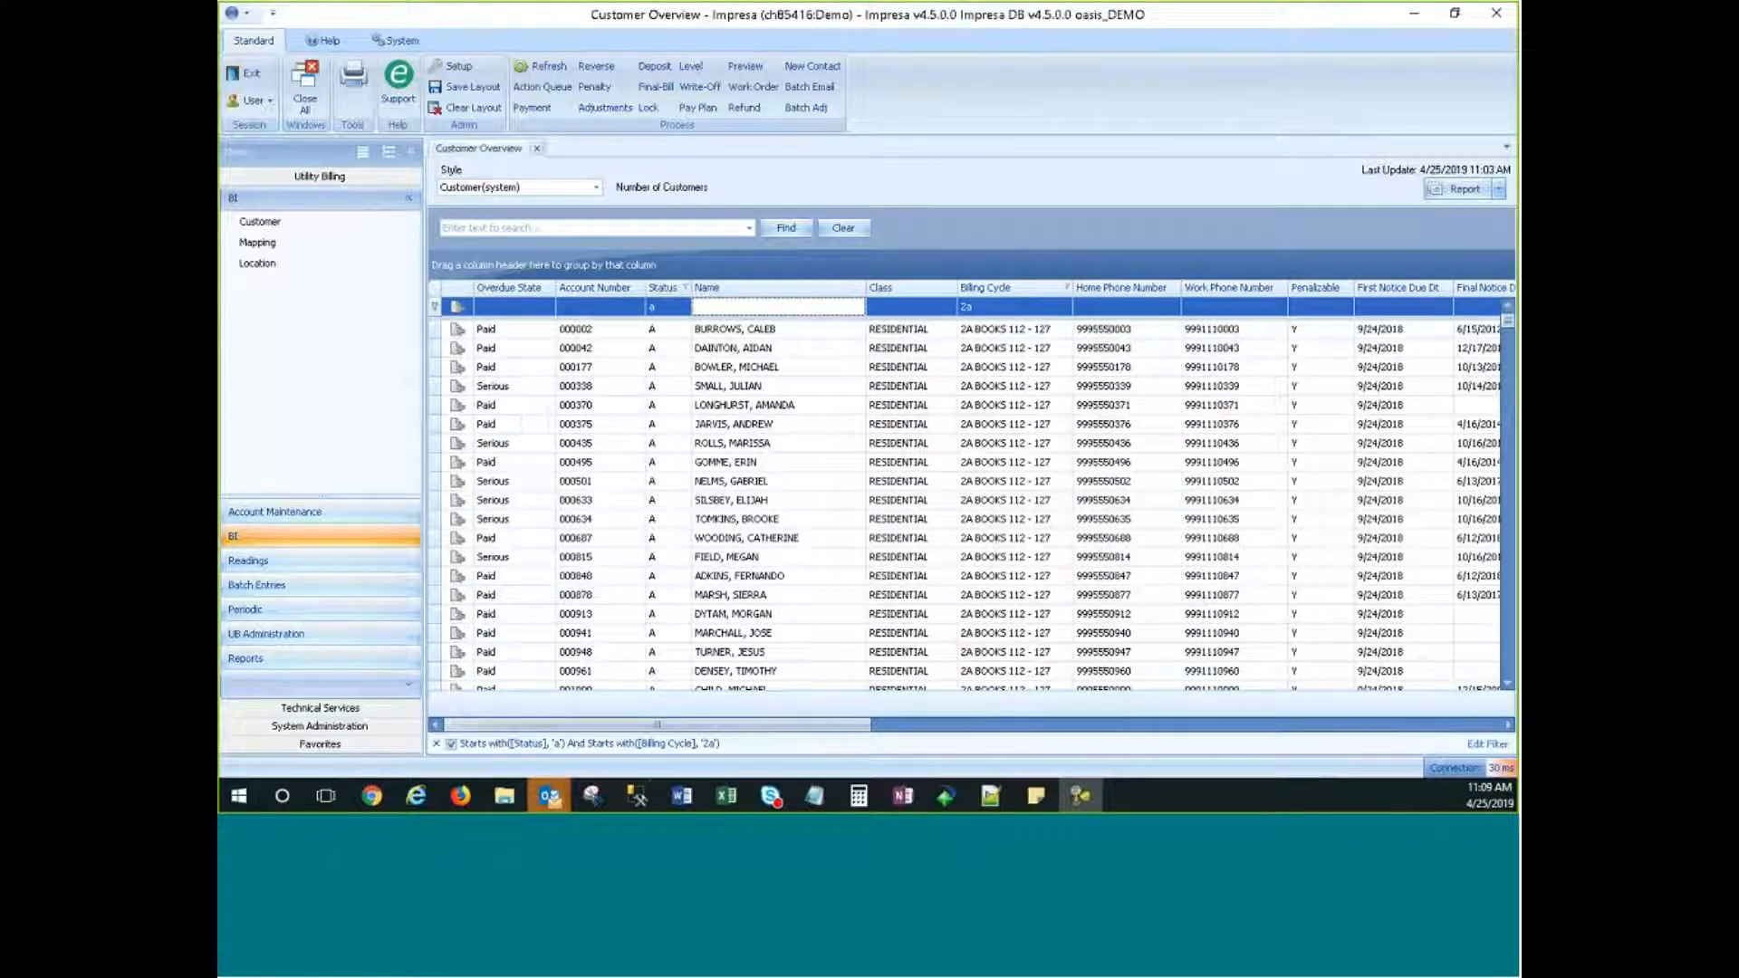
Step: Open the Filter Editor for the customer grid and move it below the column headers
right_click(763, 288)
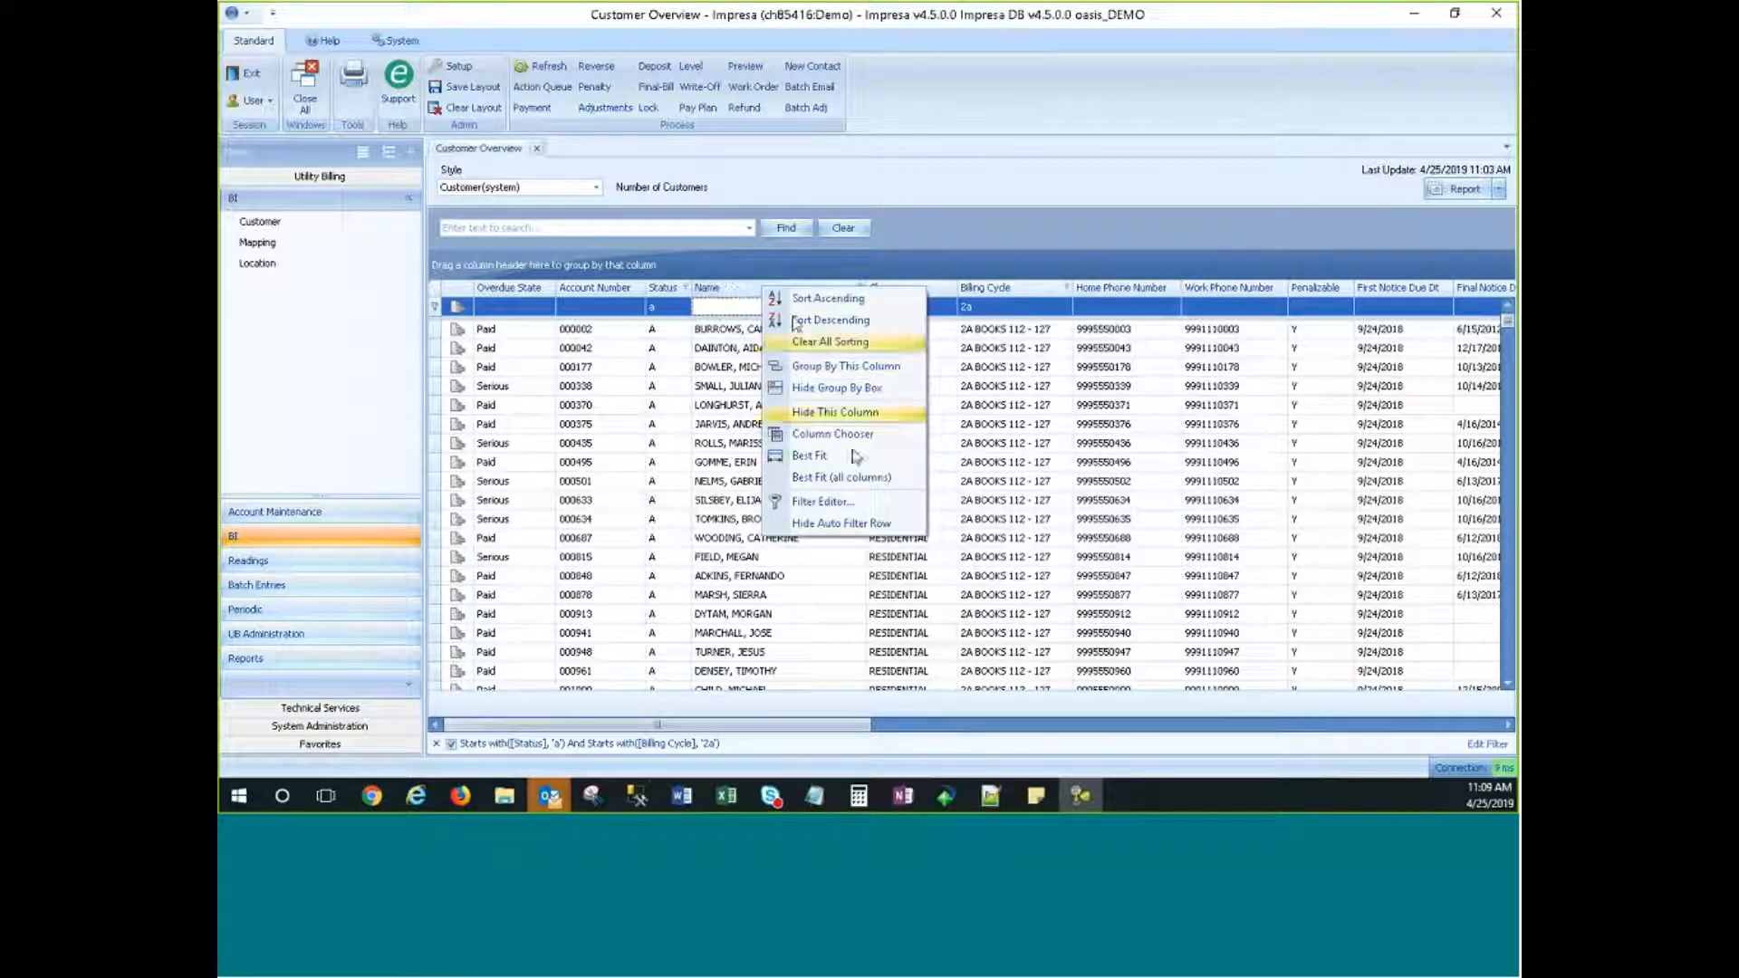
left_click(819, 503)
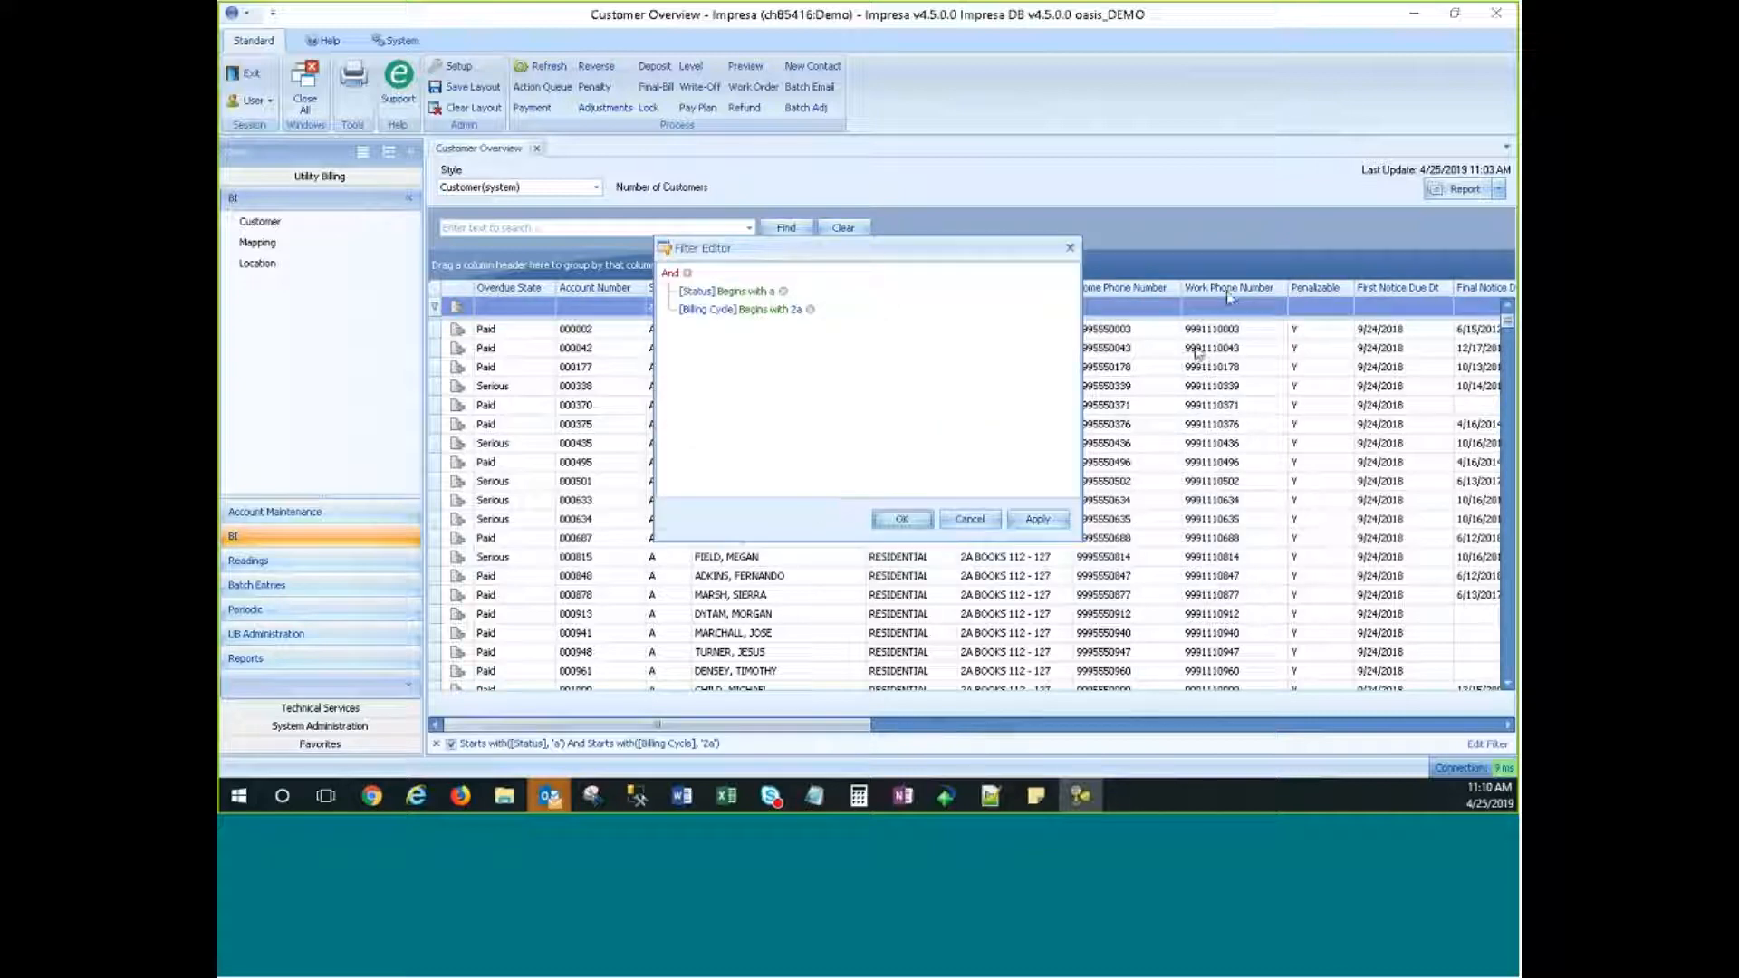
left_click_drag(823, 247, 861, 364)
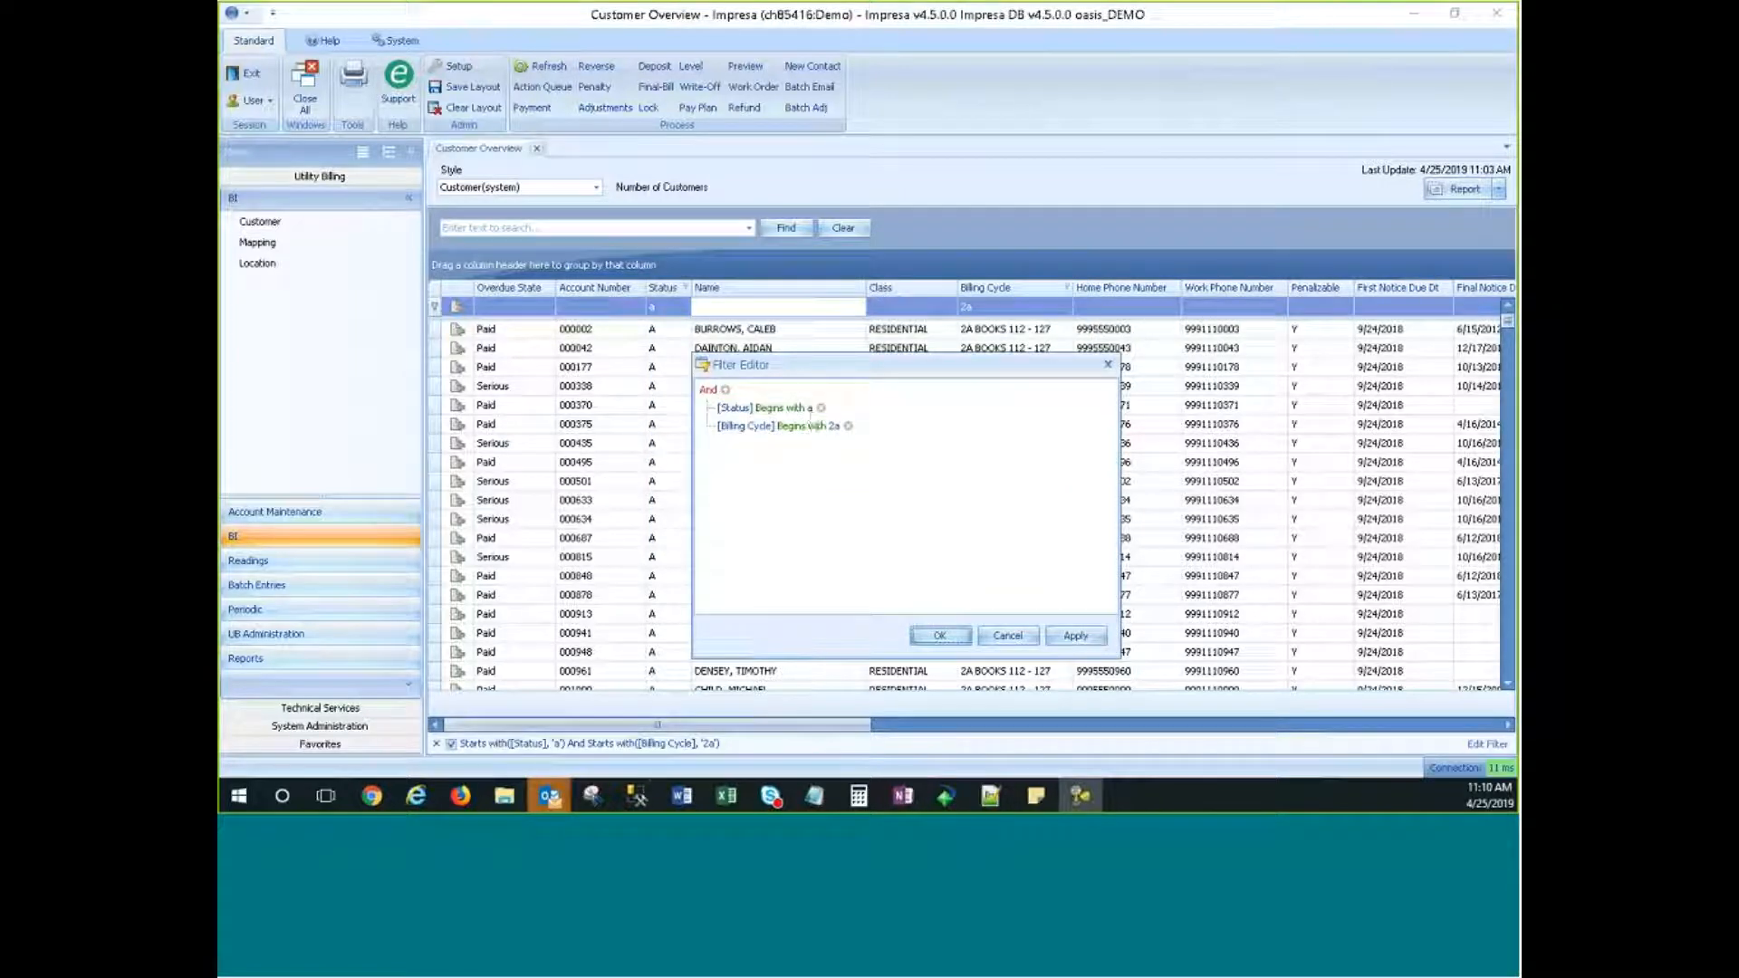
left_click_drag(938, 358, 895, 346)
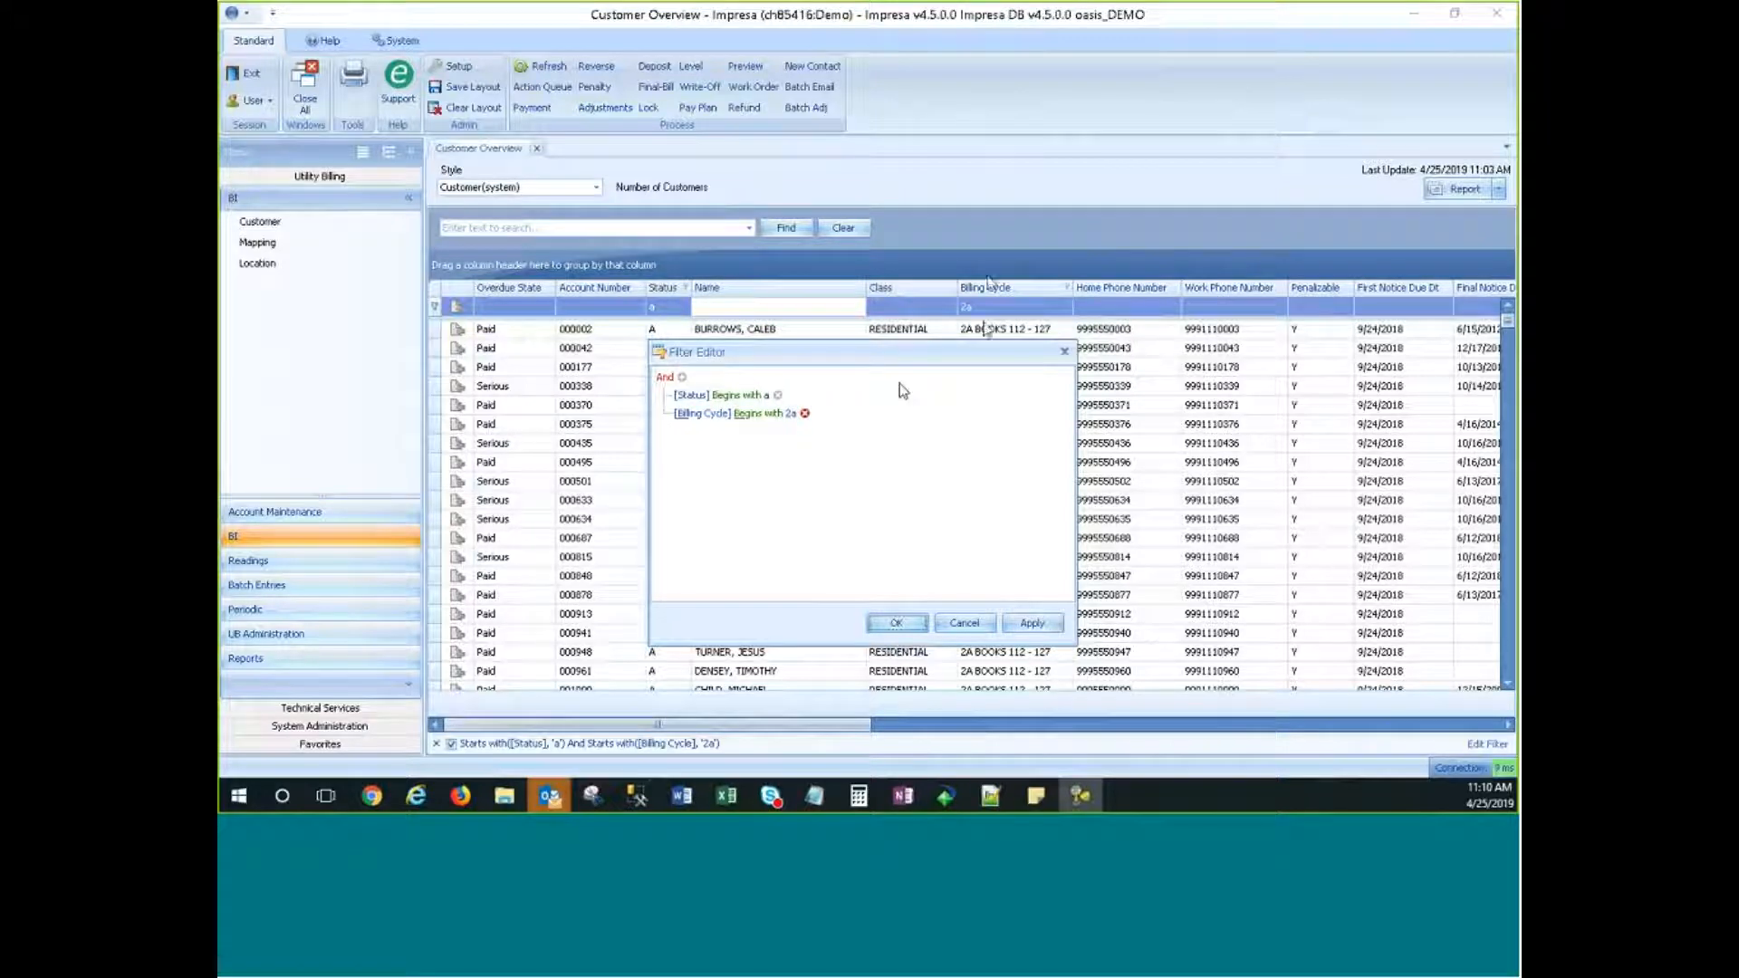
Step: Add a third filter condition, Bill Class Begins with e, and apply it to the grid
left_click(682, 376)
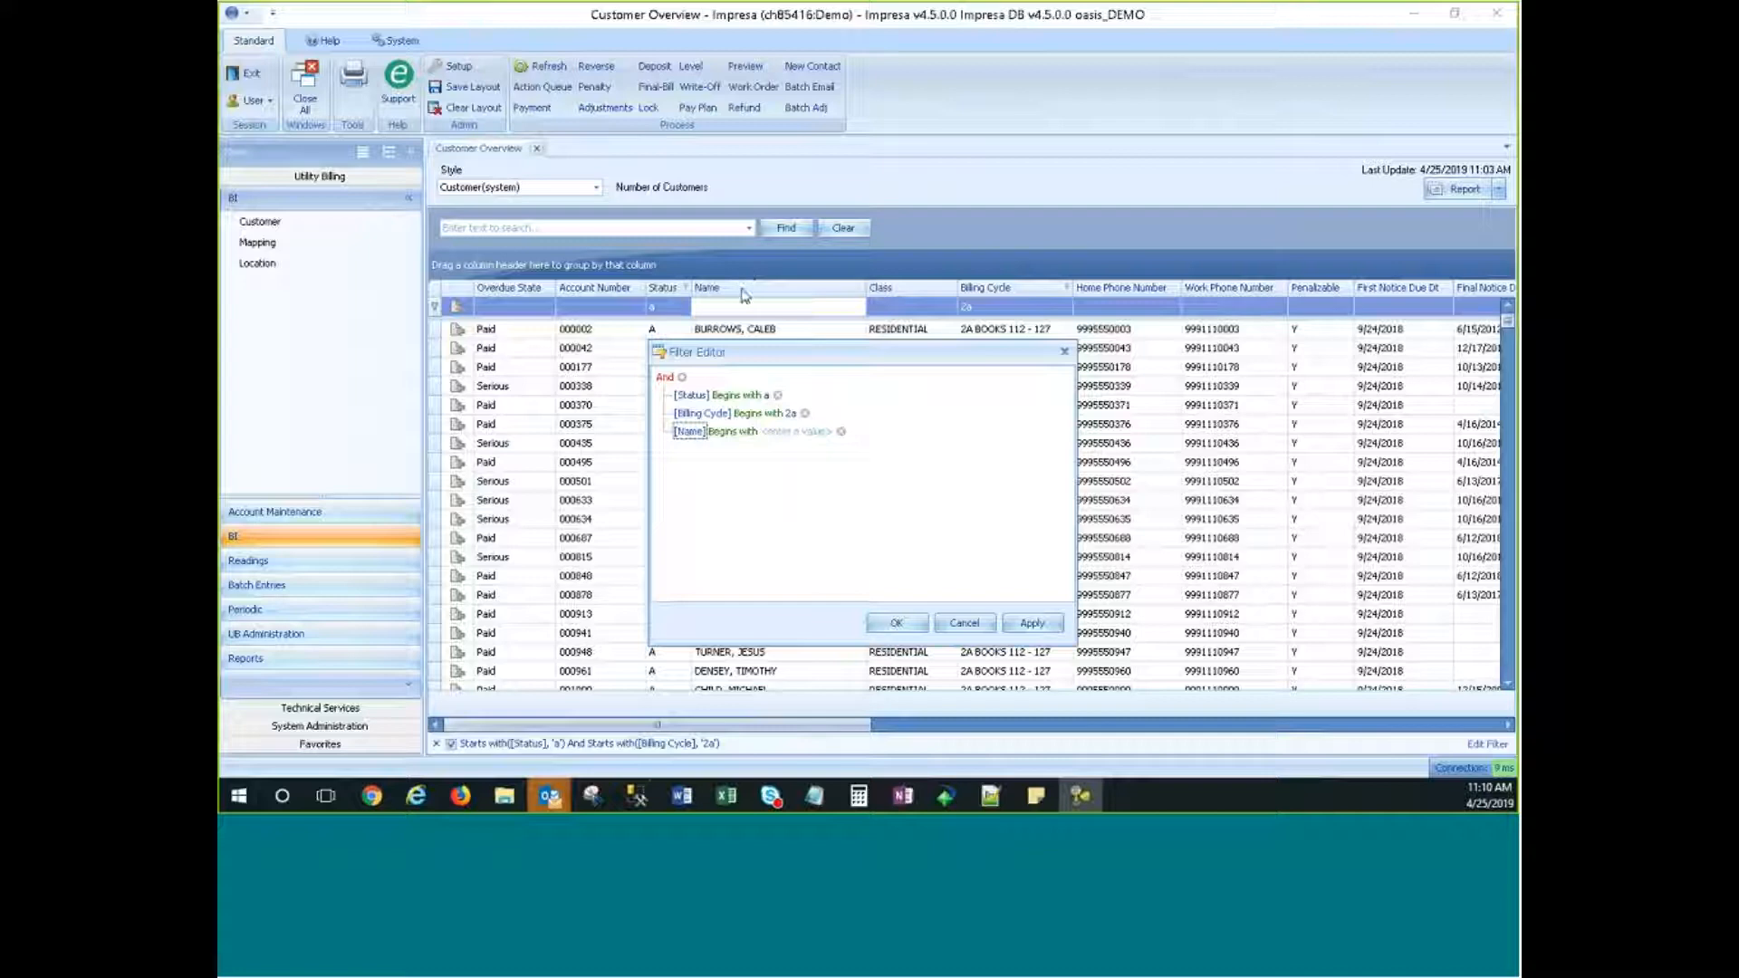
left_click(689, 432)
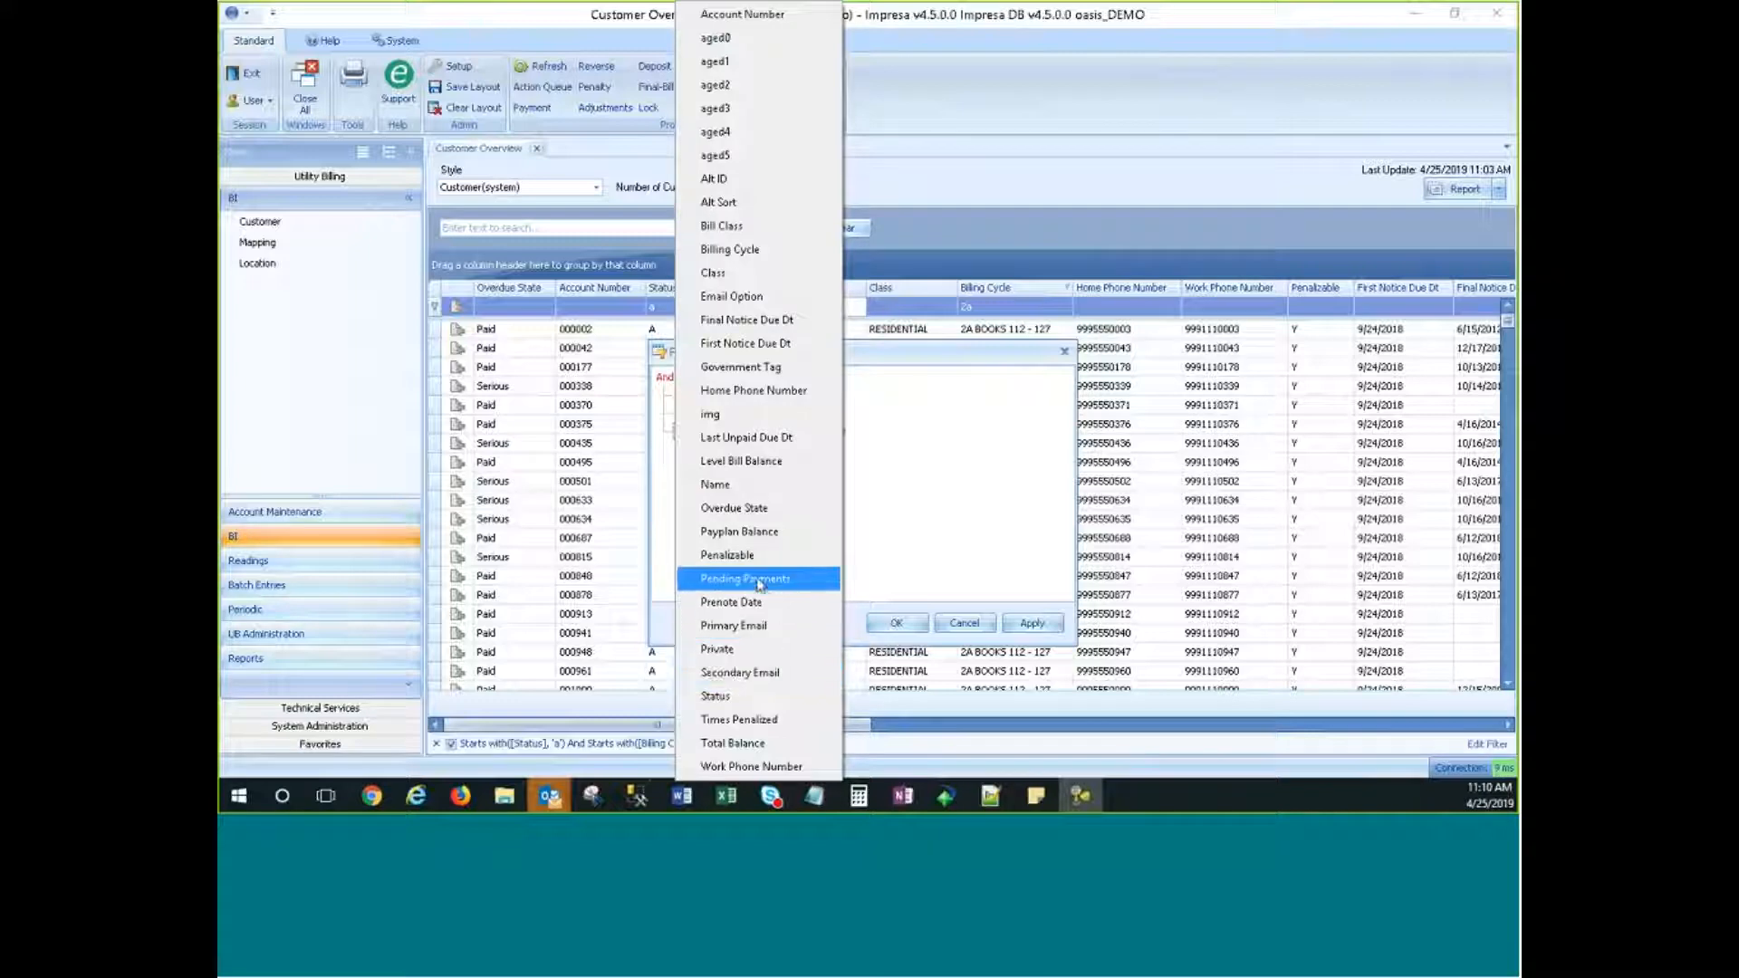
left_click(742, 534)
left_click(712, 431)
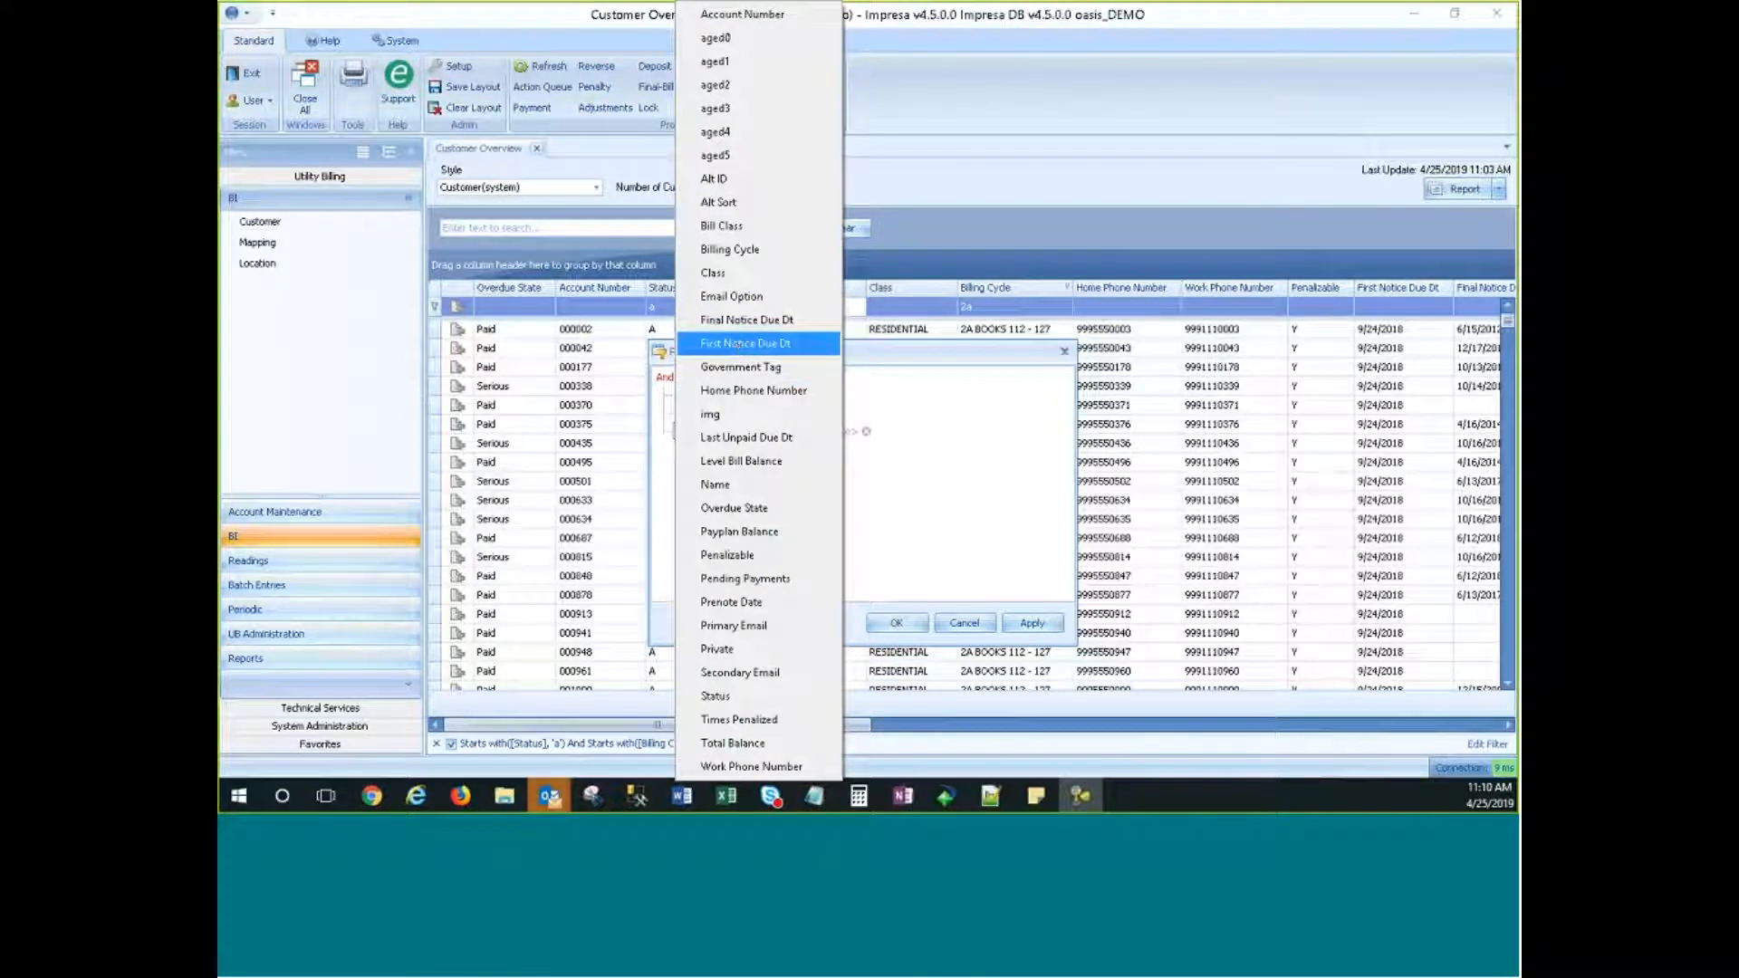
left_click(724, 225)
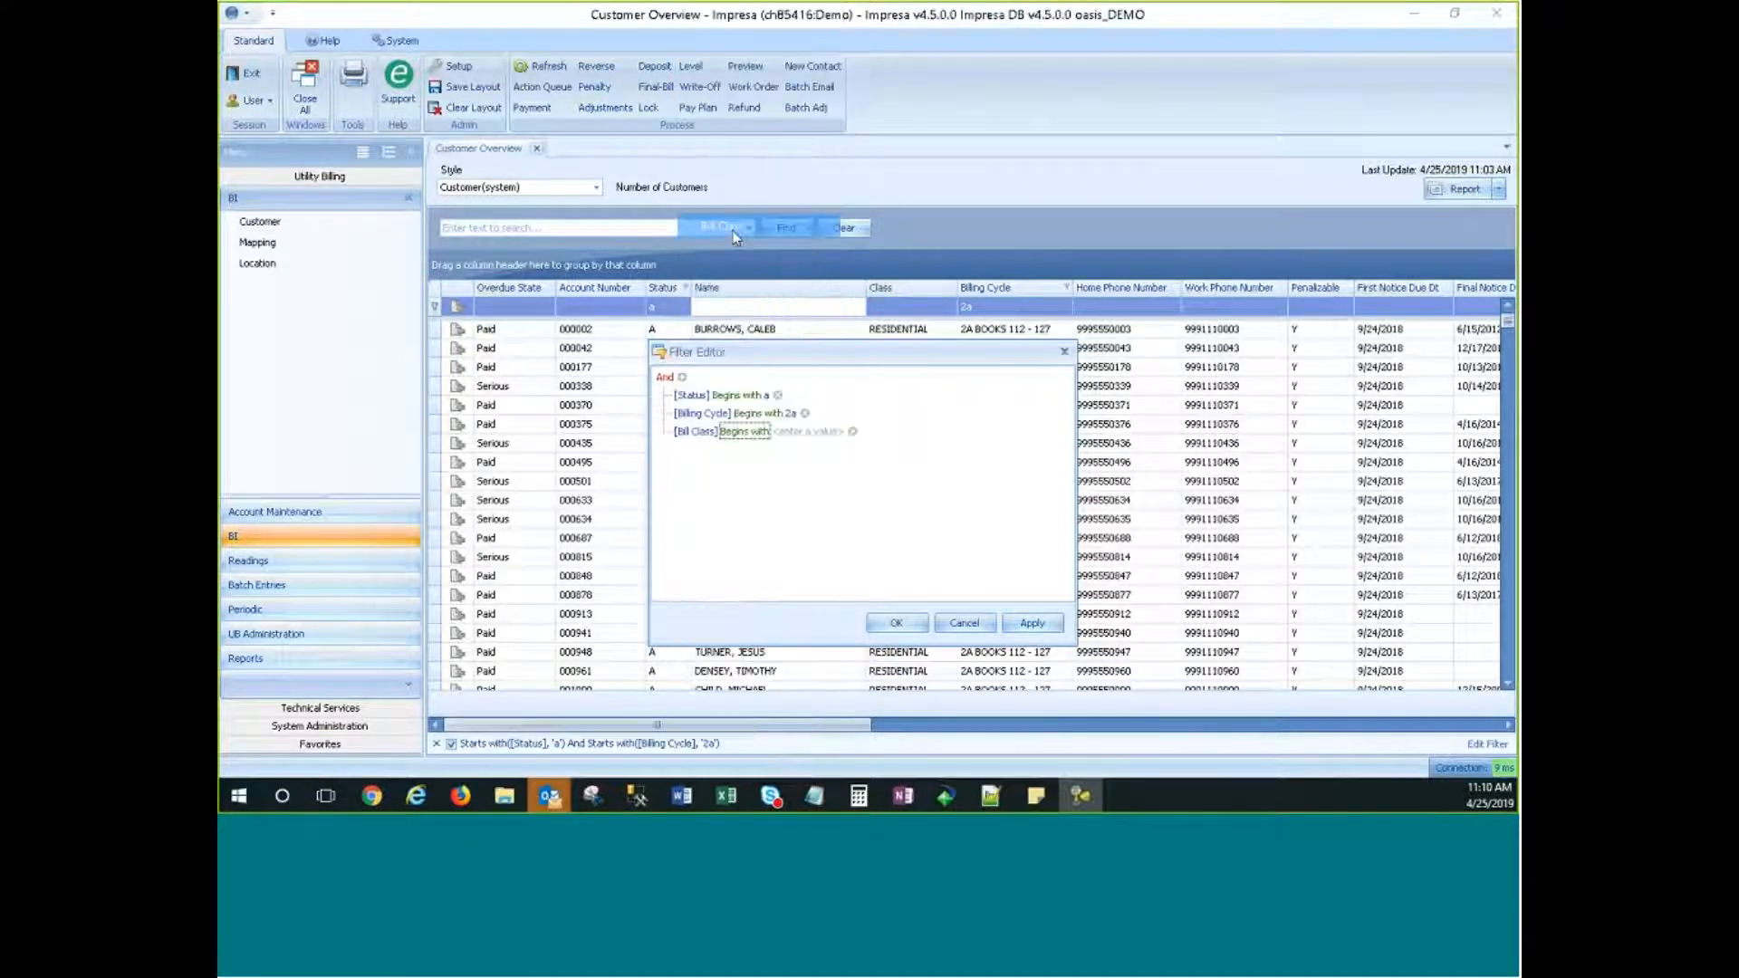
left_click(802, 435)
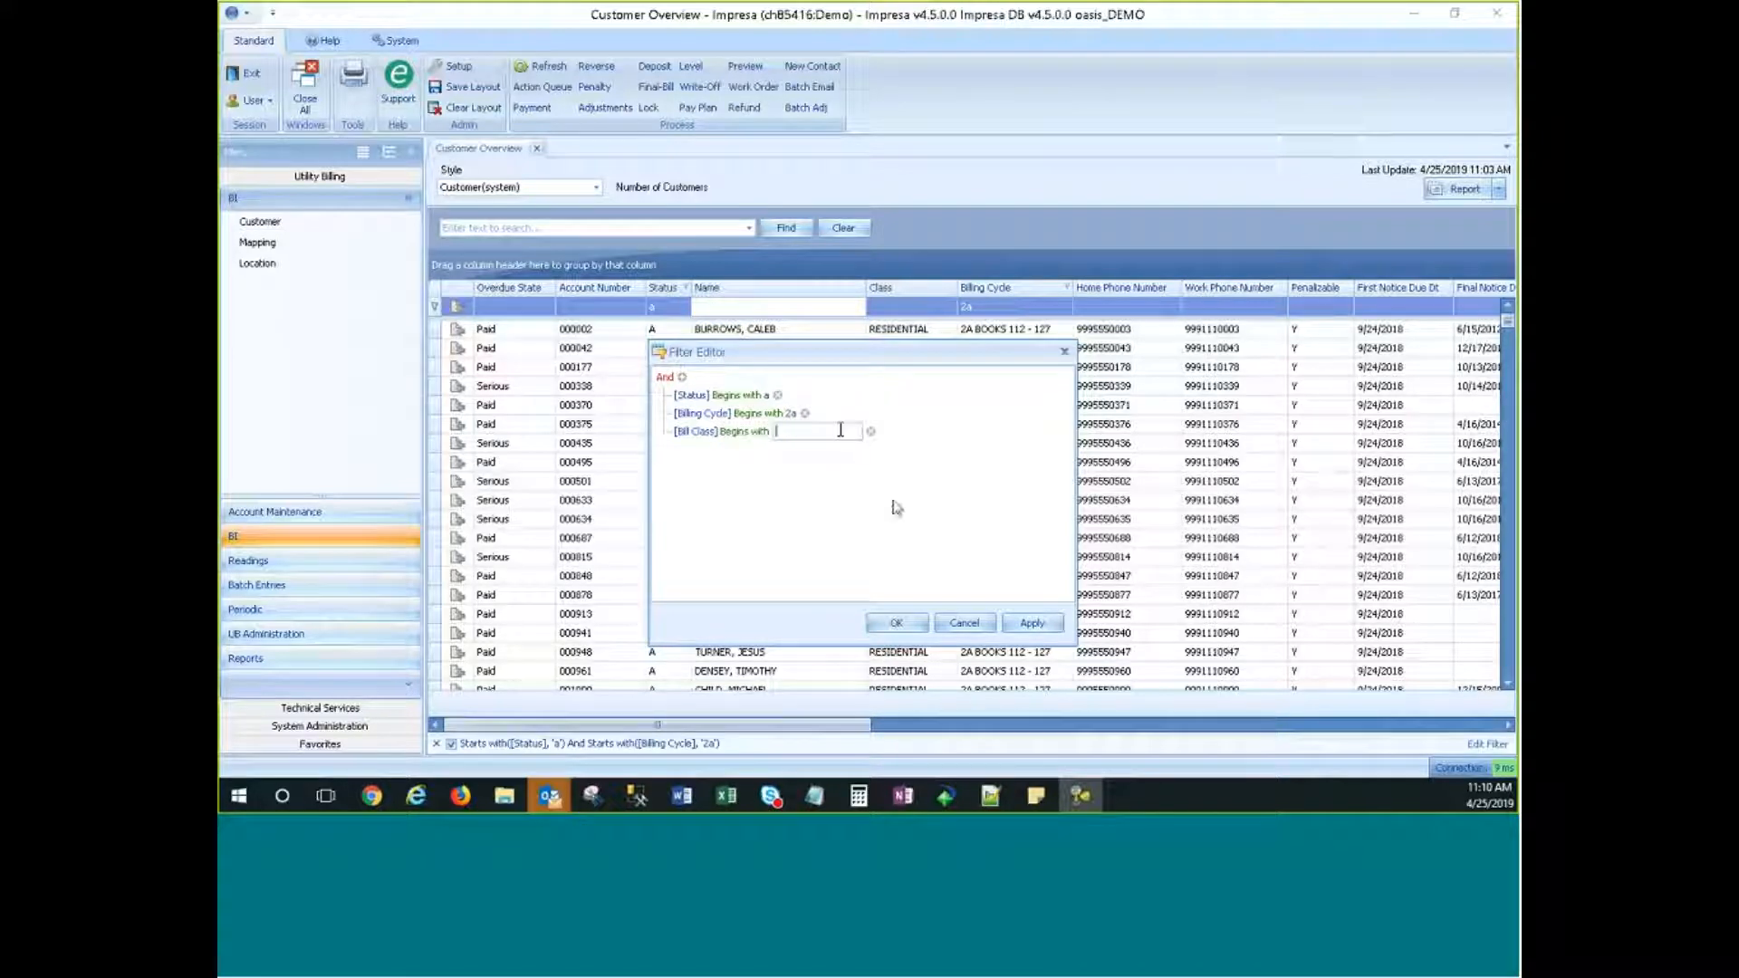
left_click(1041, 406)
type("e")
left_click(1033, 628)
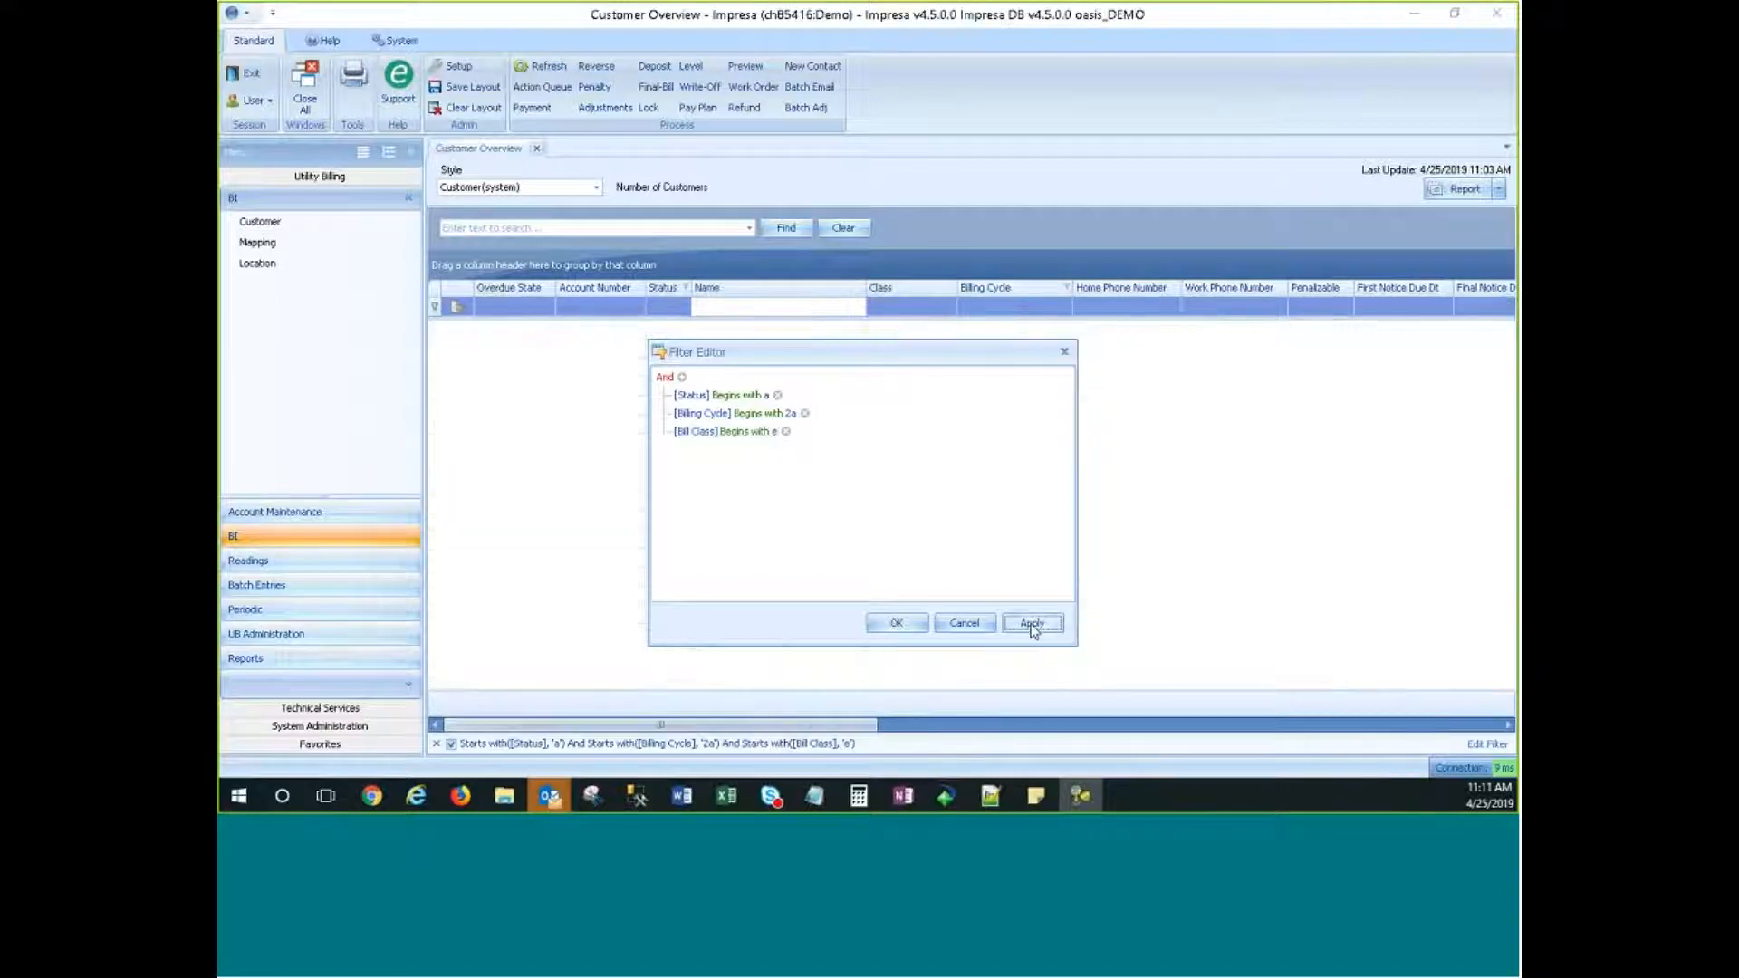
Step: Remove the Bill Class condition from the filter and apply the change
left_click(786, 432)
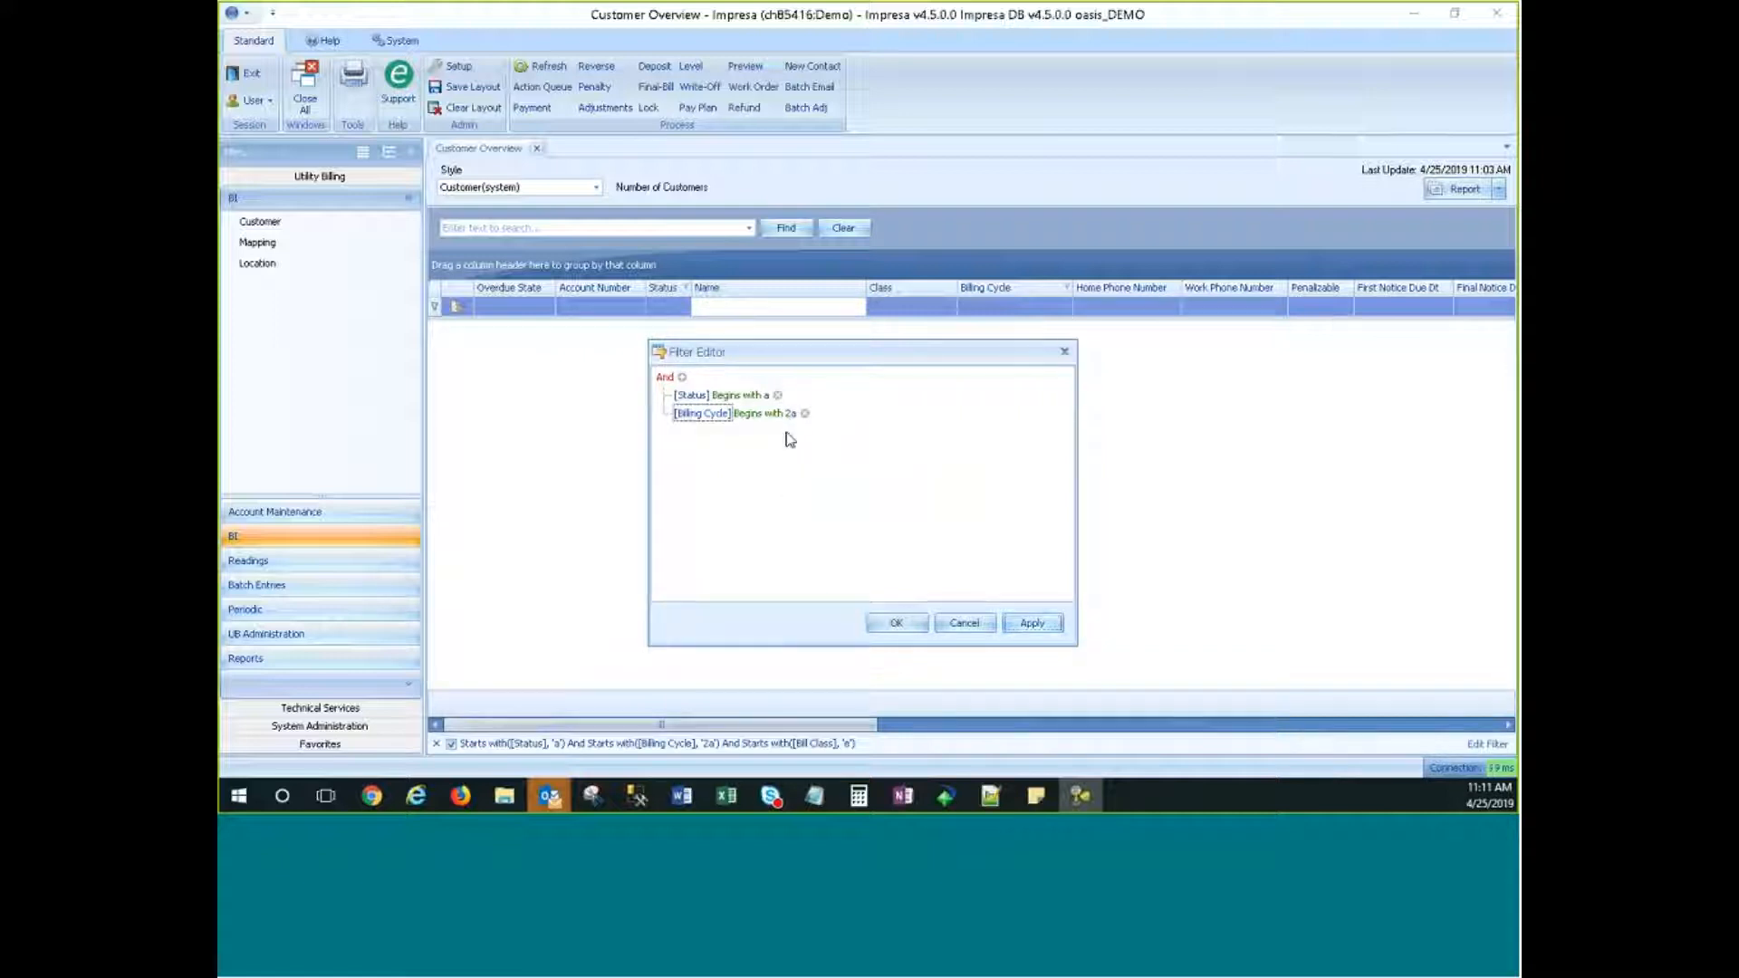
left_click(1033, 623)
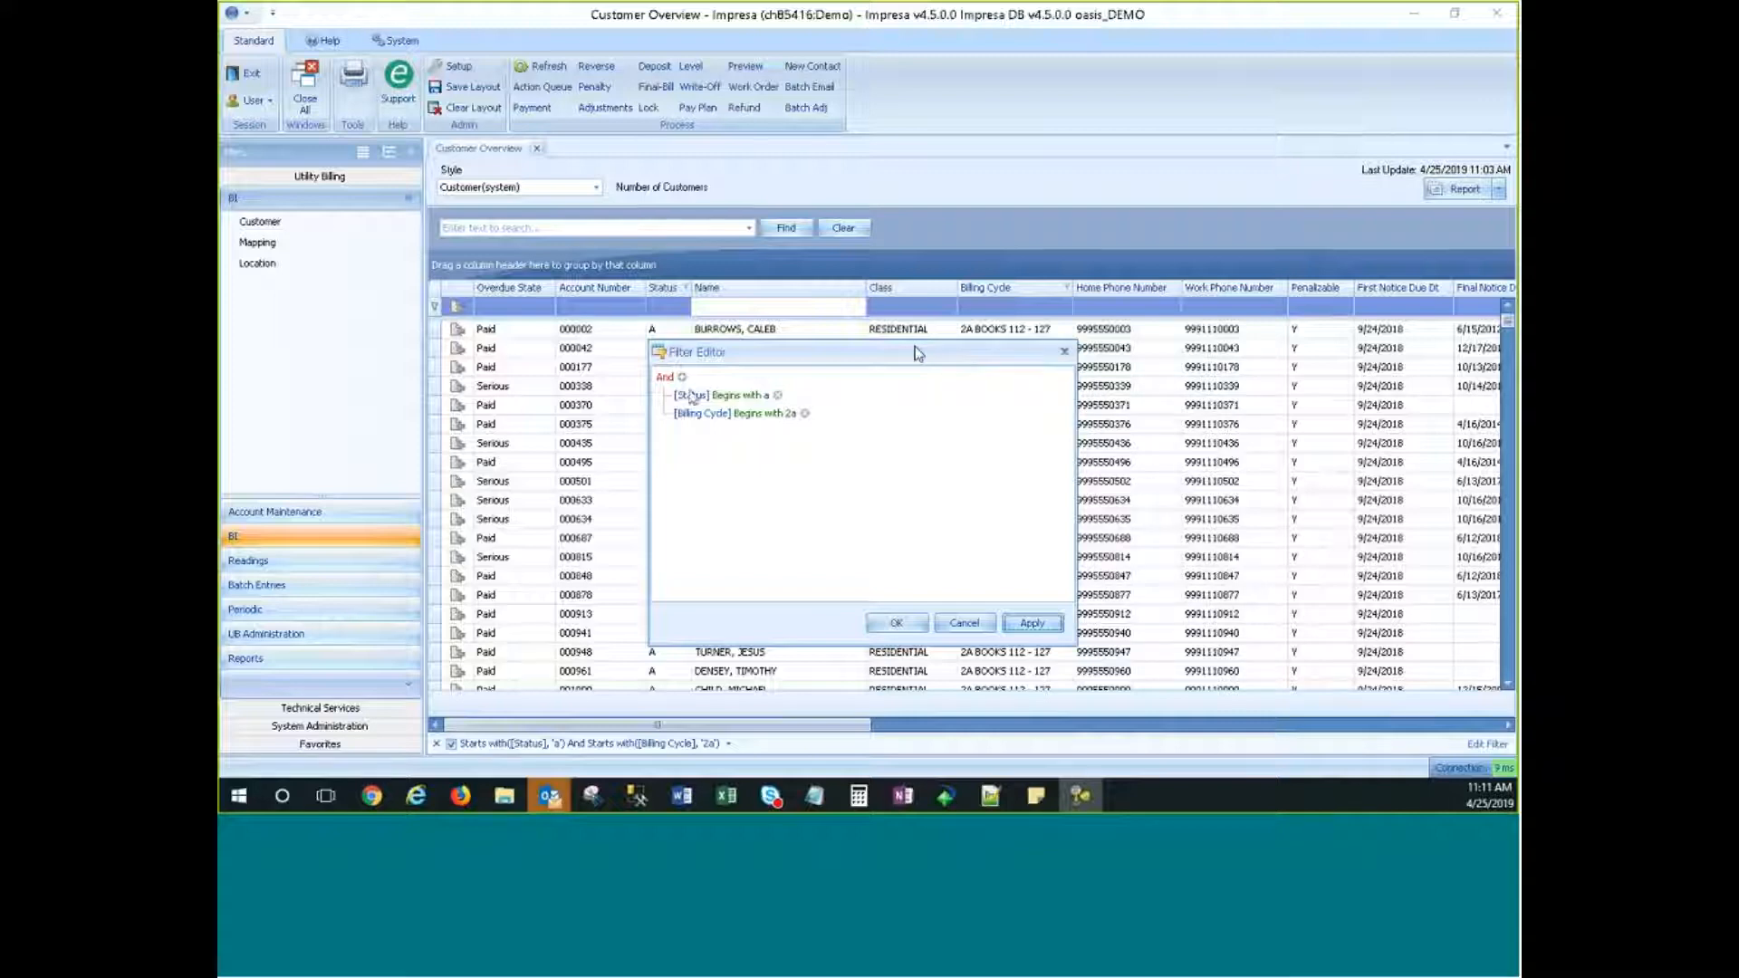
Step: Add a third filter condition, Overdue State Does not equal Paid, and apply it to the customer grid
left_click_drag(918, 353, 989, 349)
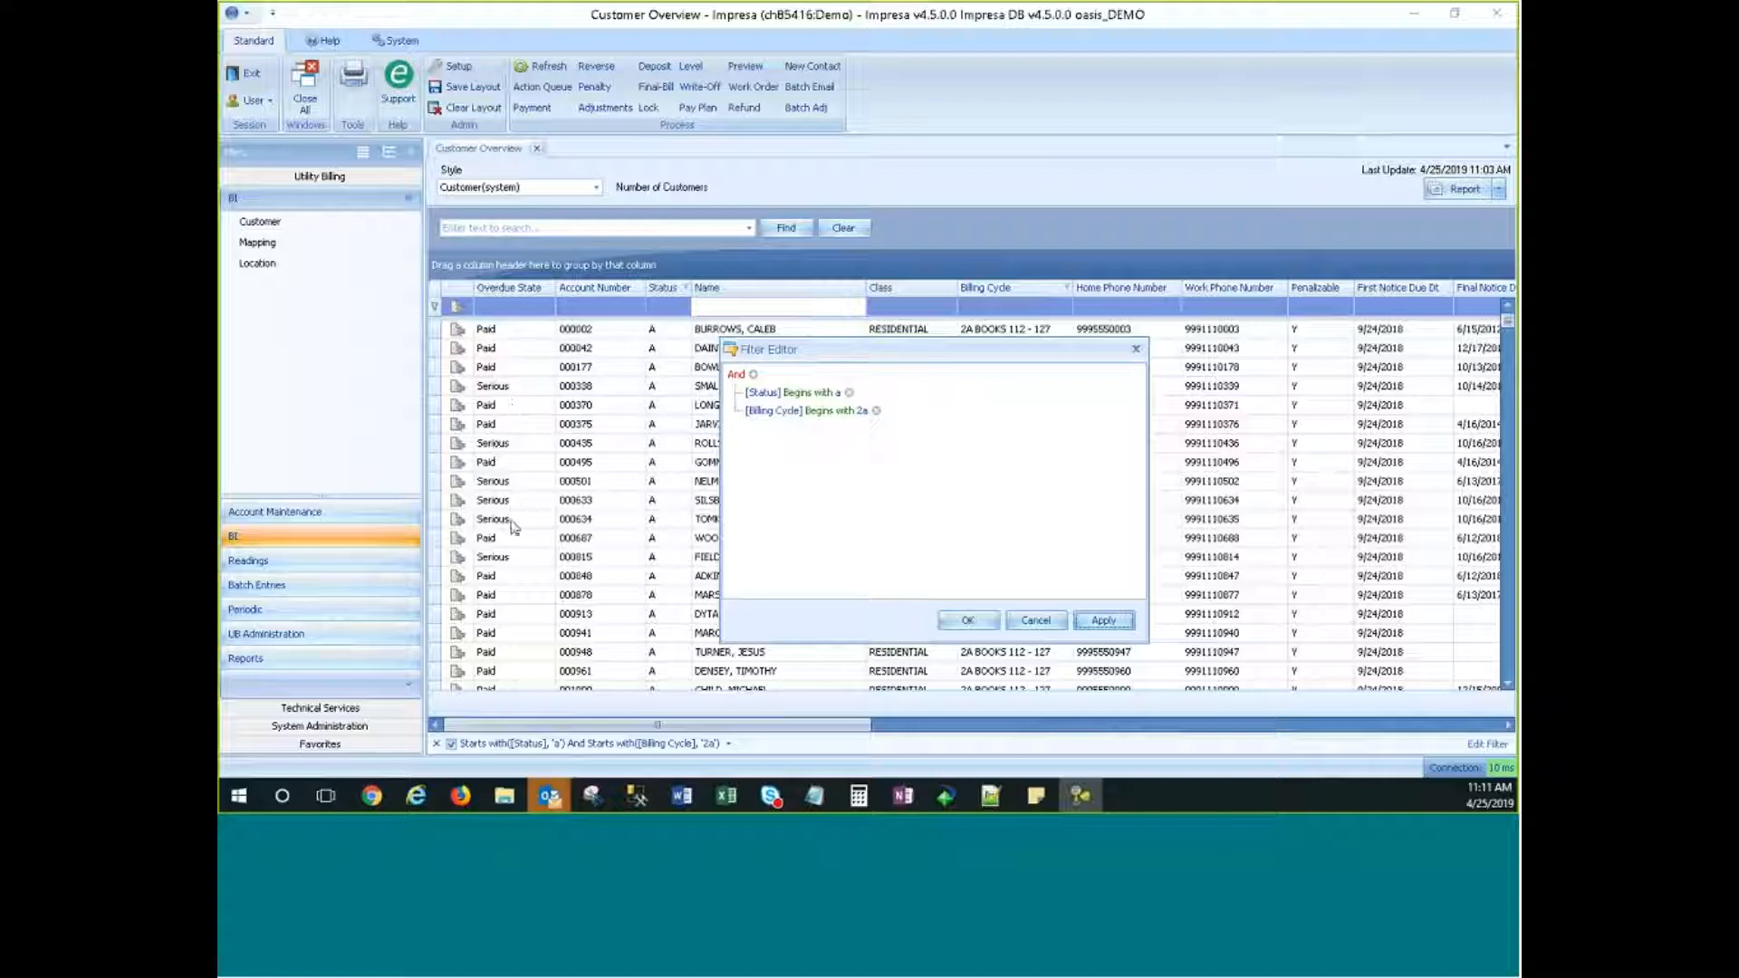
left_click(754, 376)
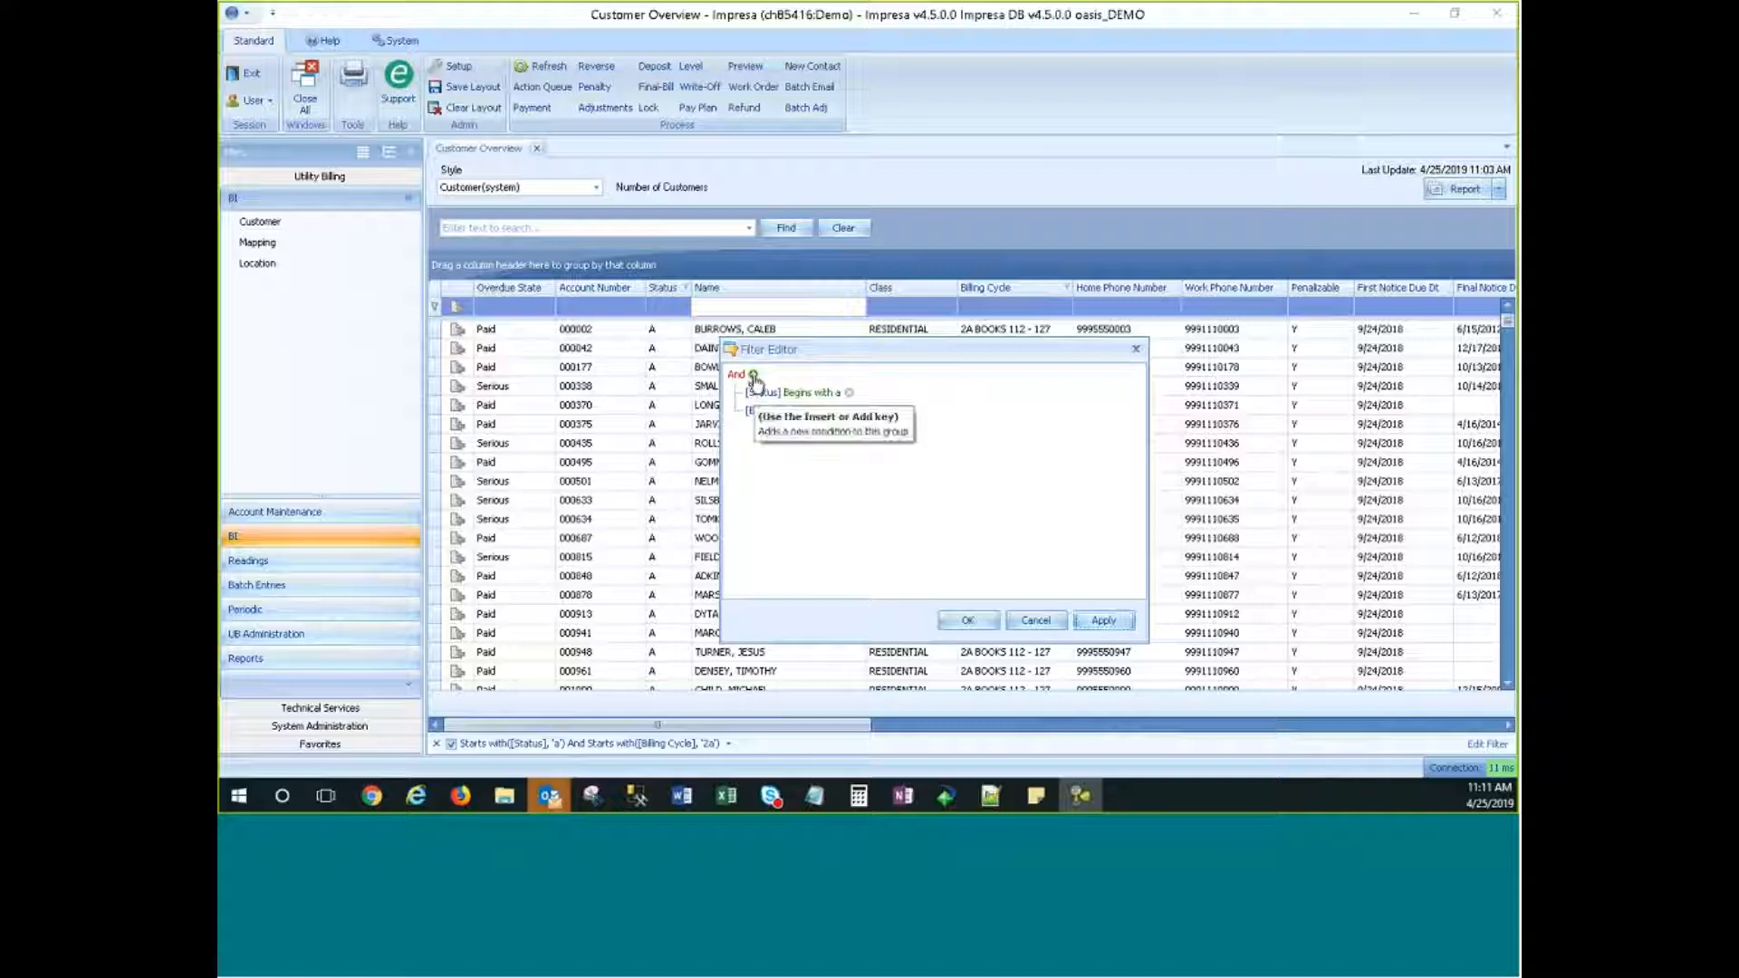
left_click(759, 431)
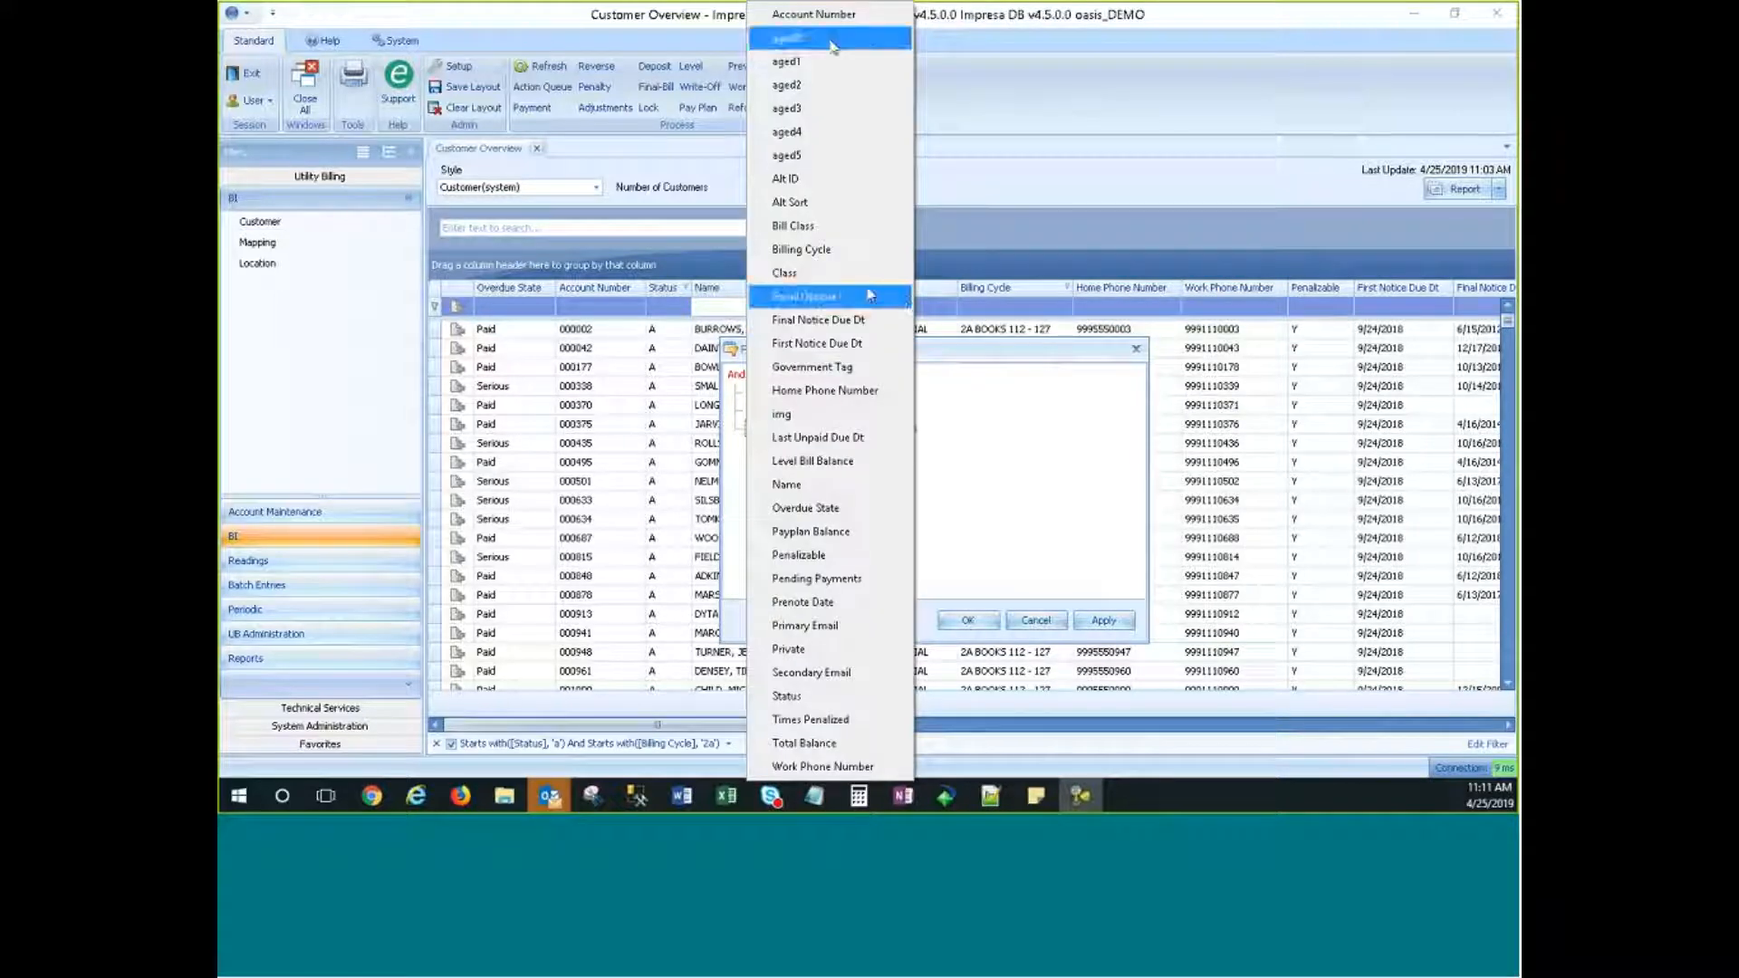
left_click(819, 508)
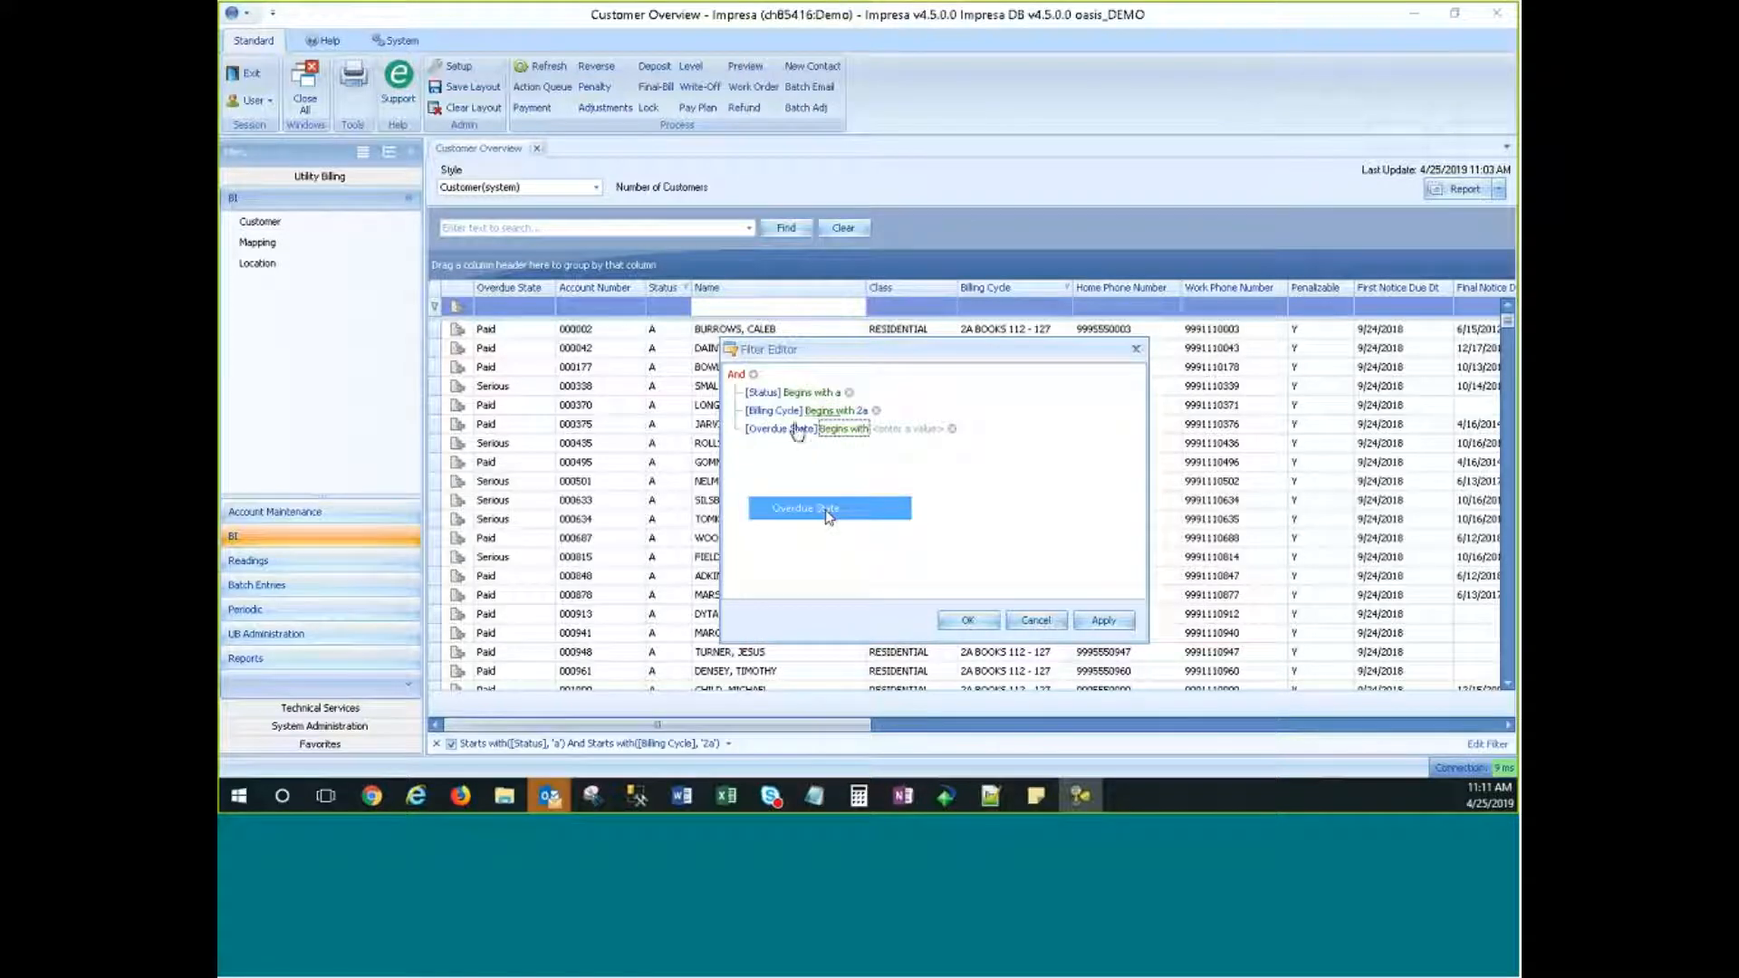
left_click(850, 429)
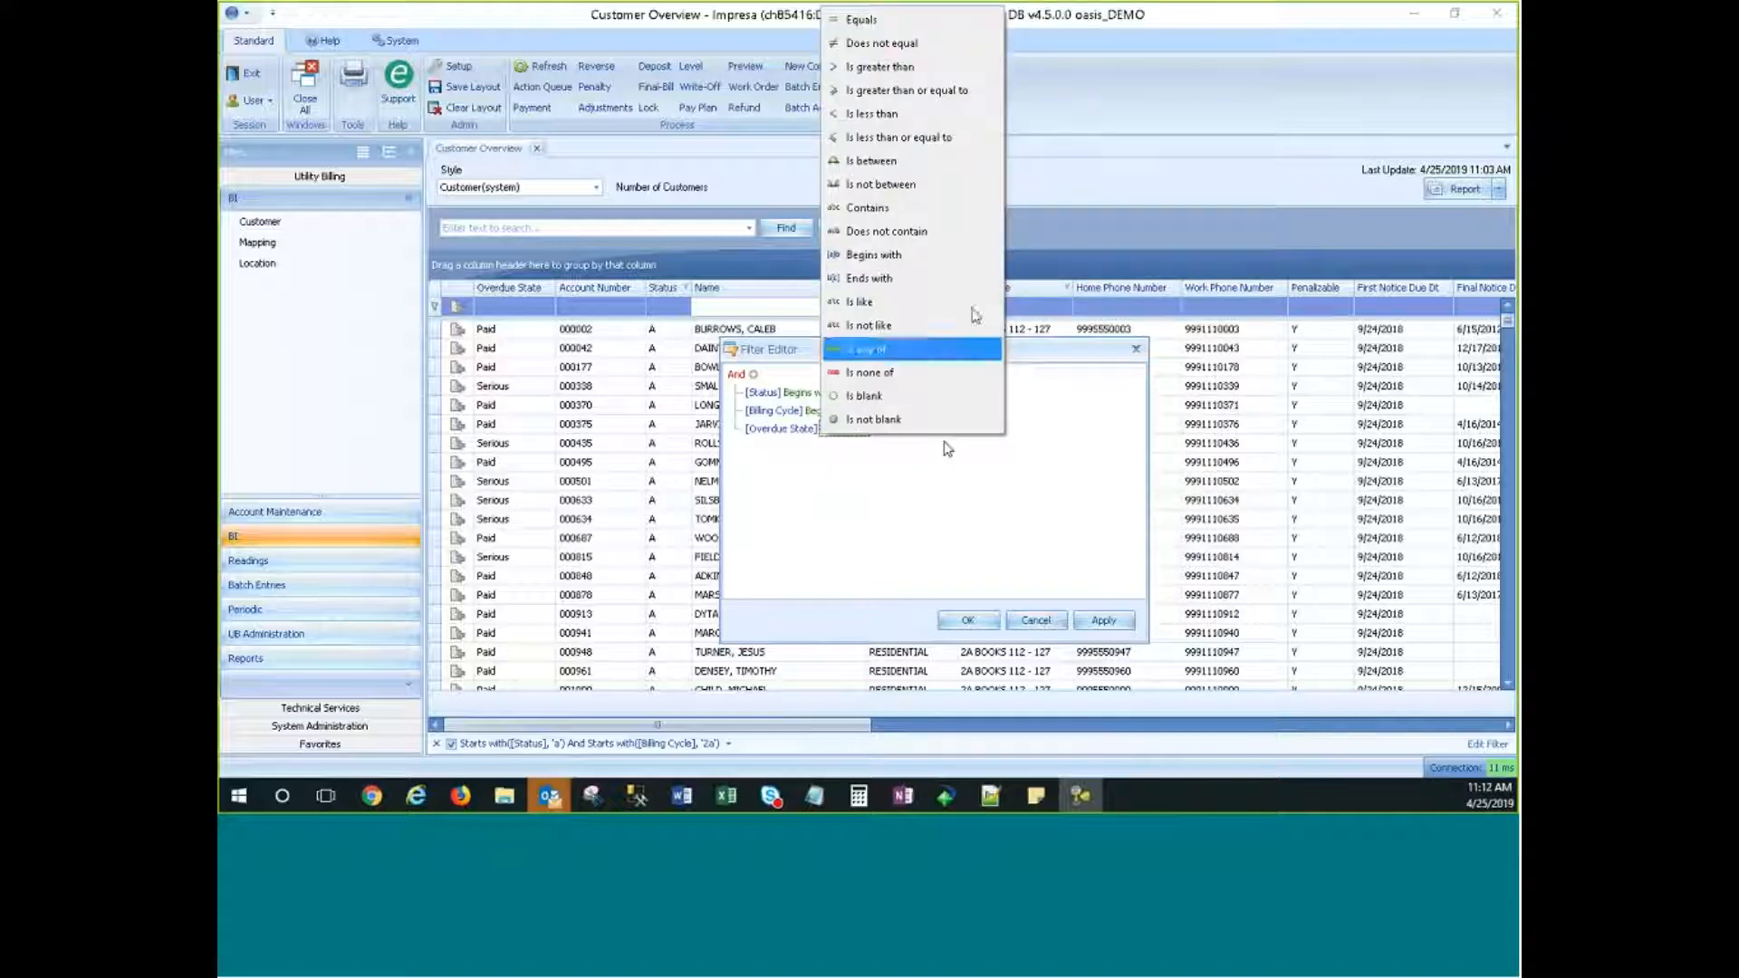
left_click(882, 44)
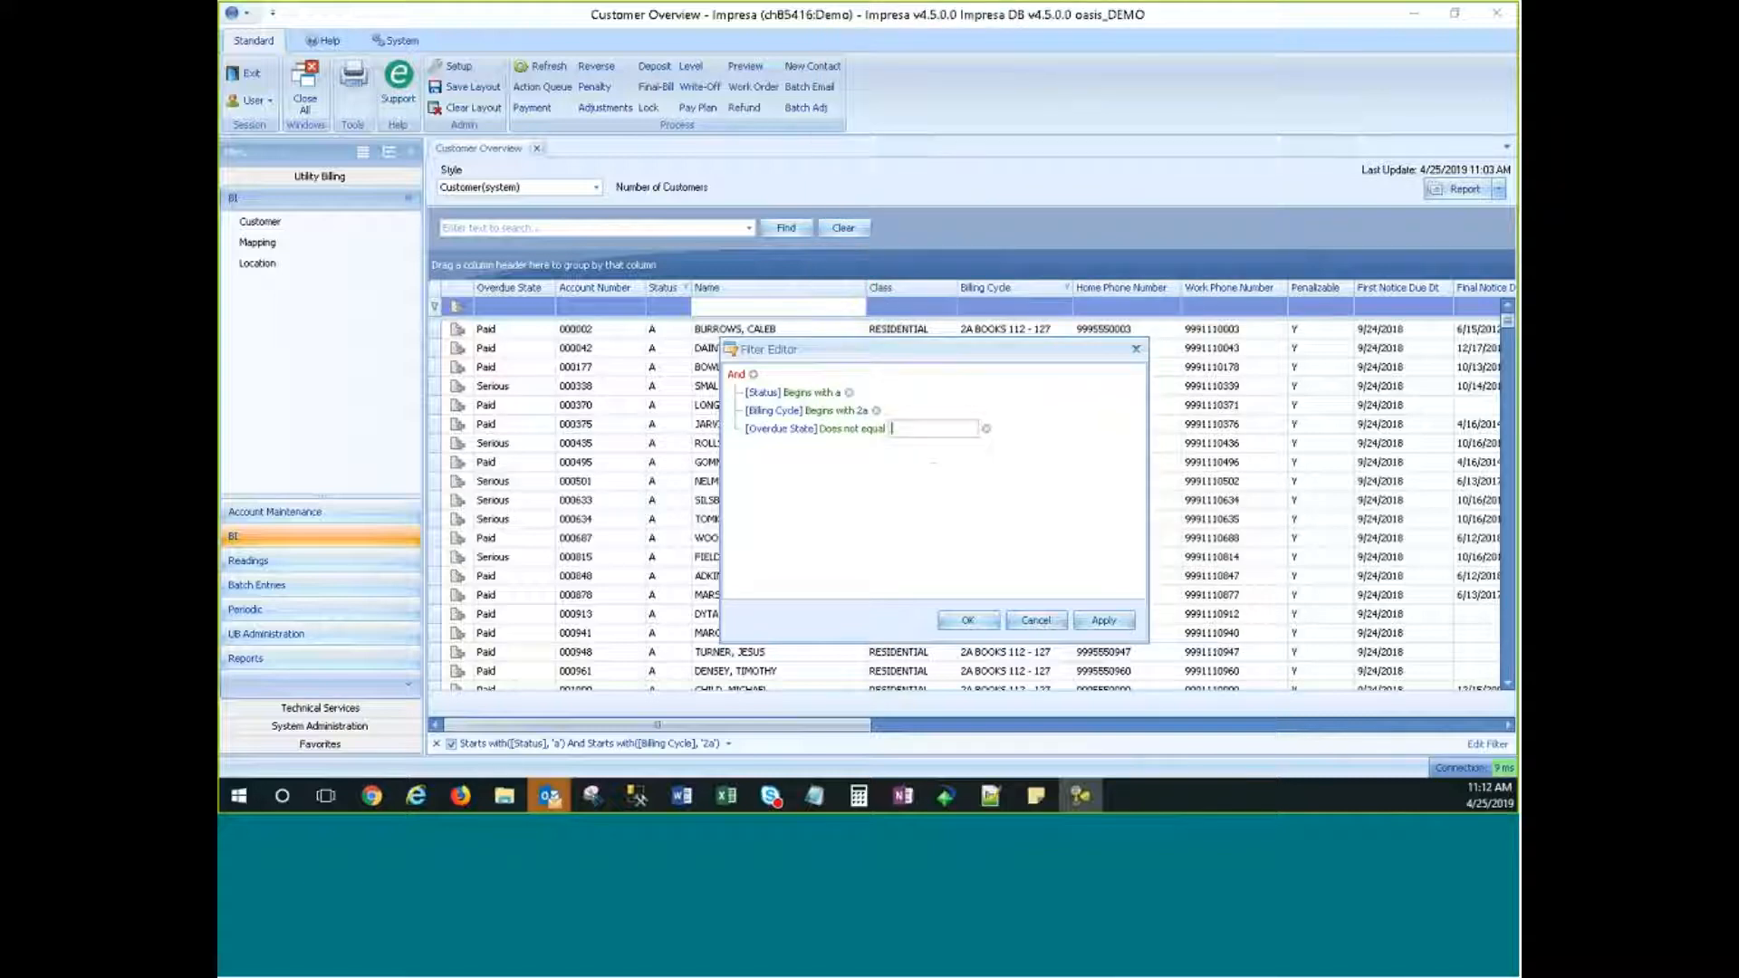
type("Paid")
left_click(1103, 621)
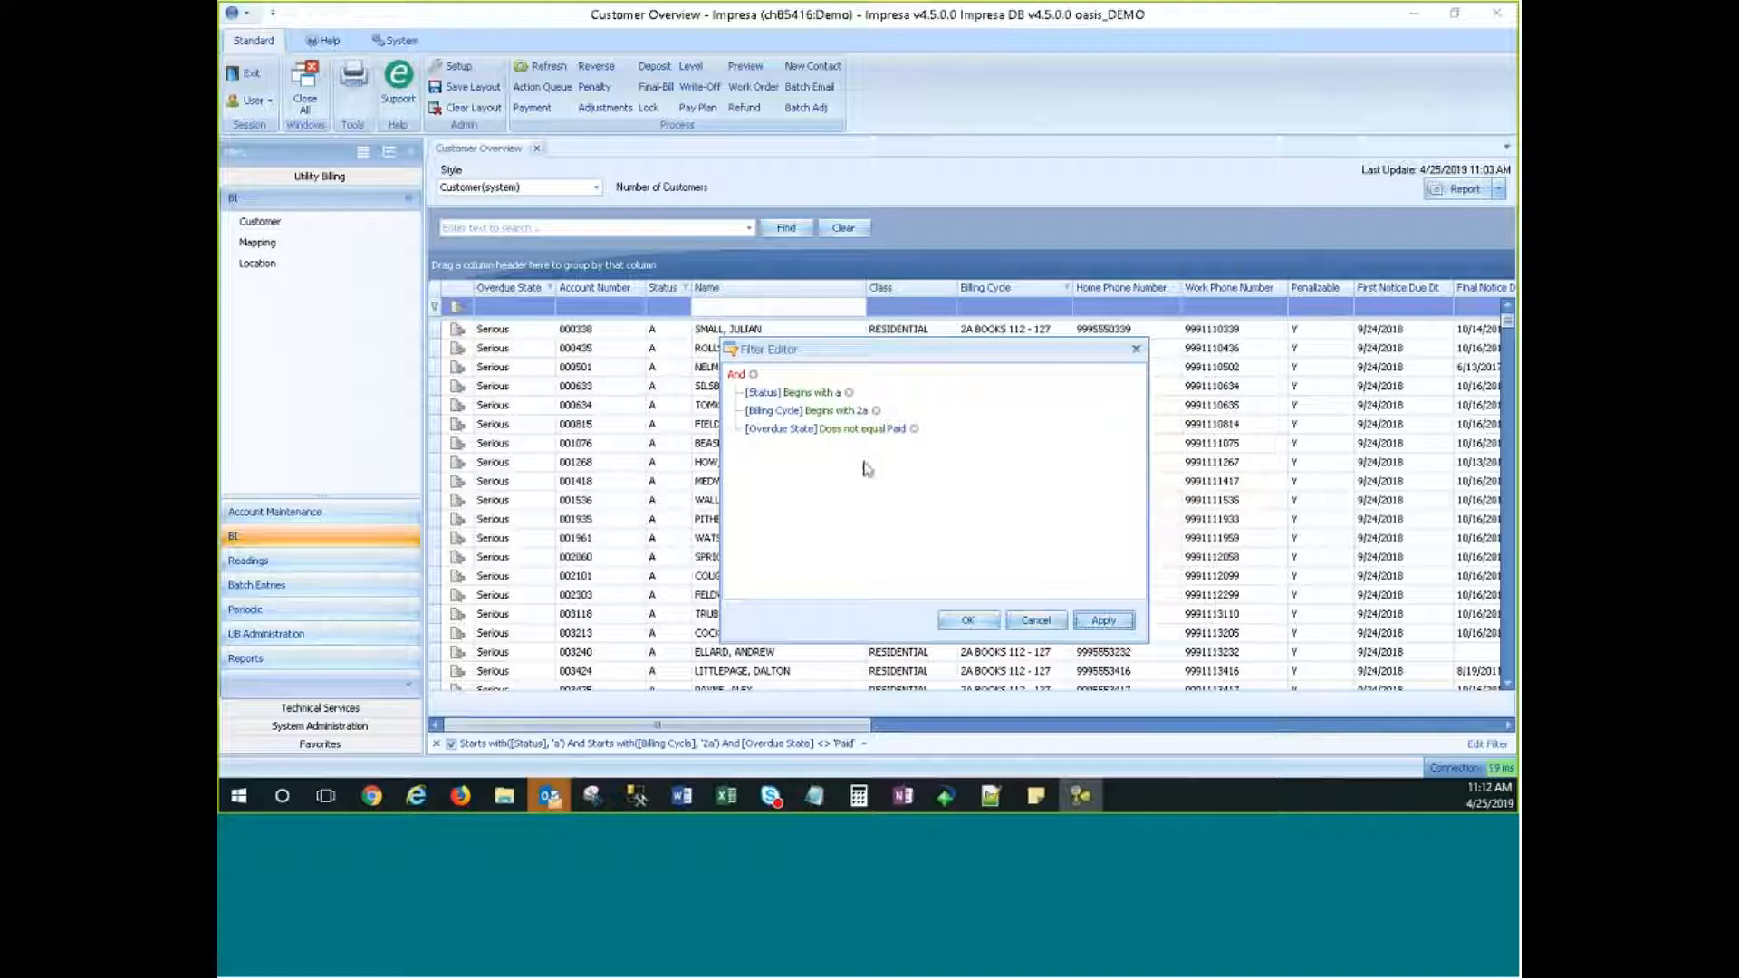
Step: Add a fourth filter condition, Overdue State Does not equal Serious, and apply it to the customer grid
left_click(755, 376)
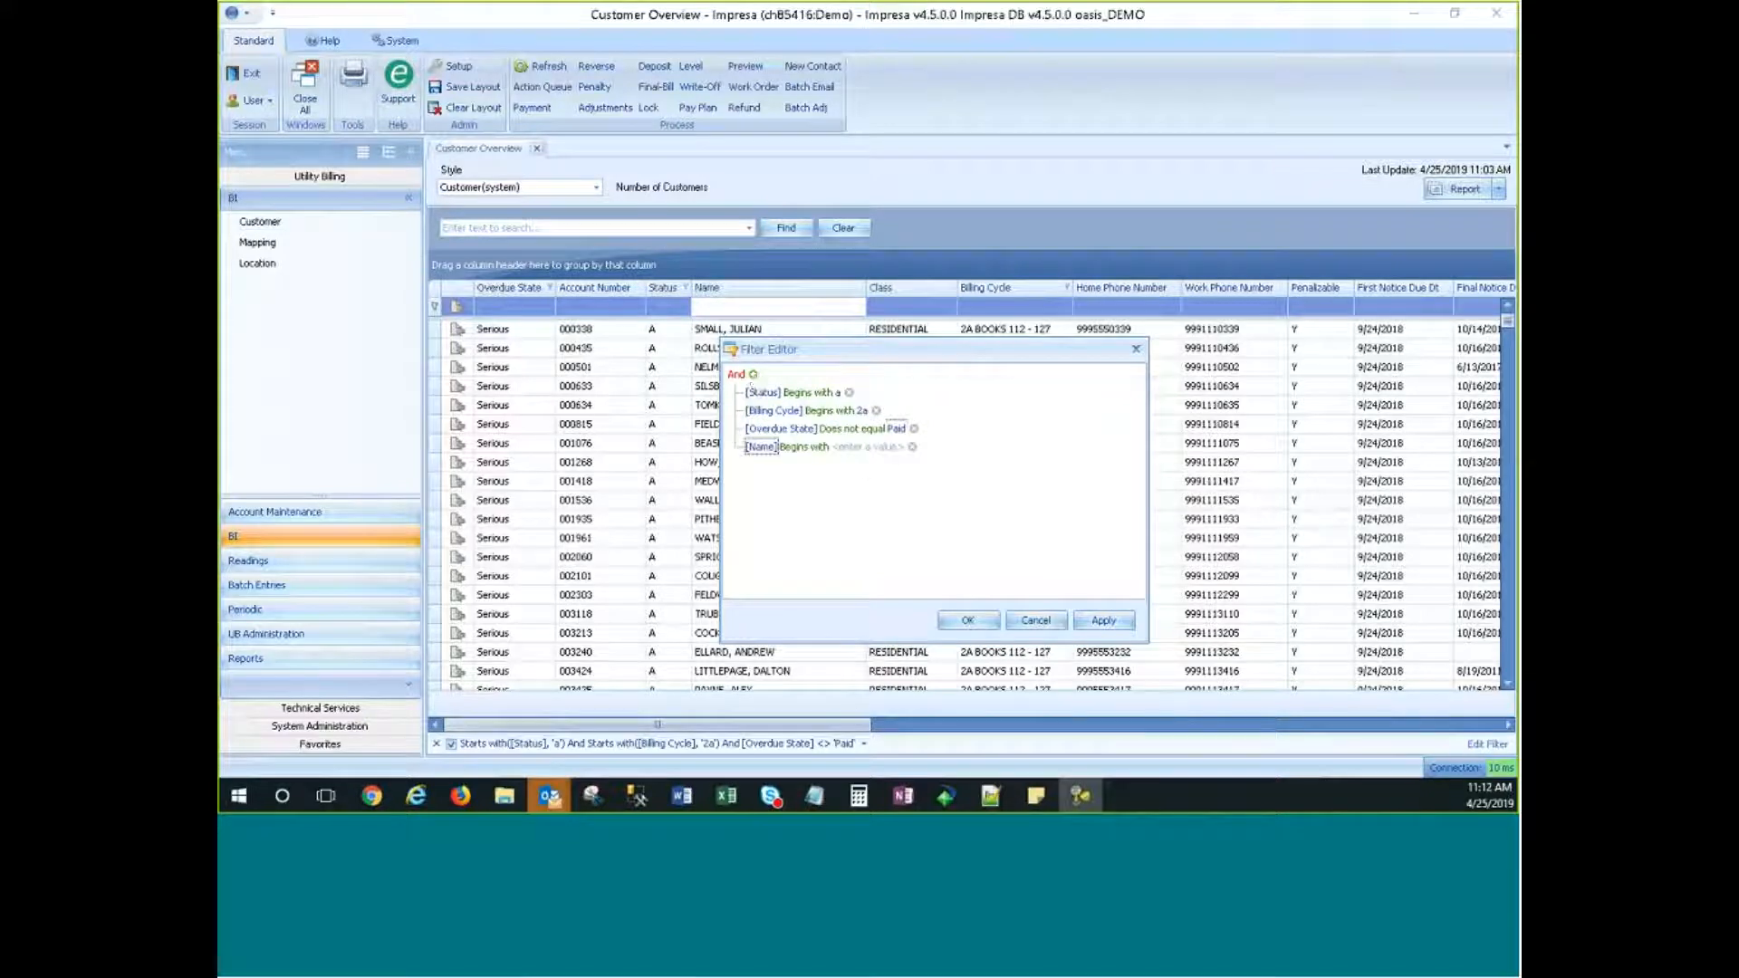
left_click(765, 447)
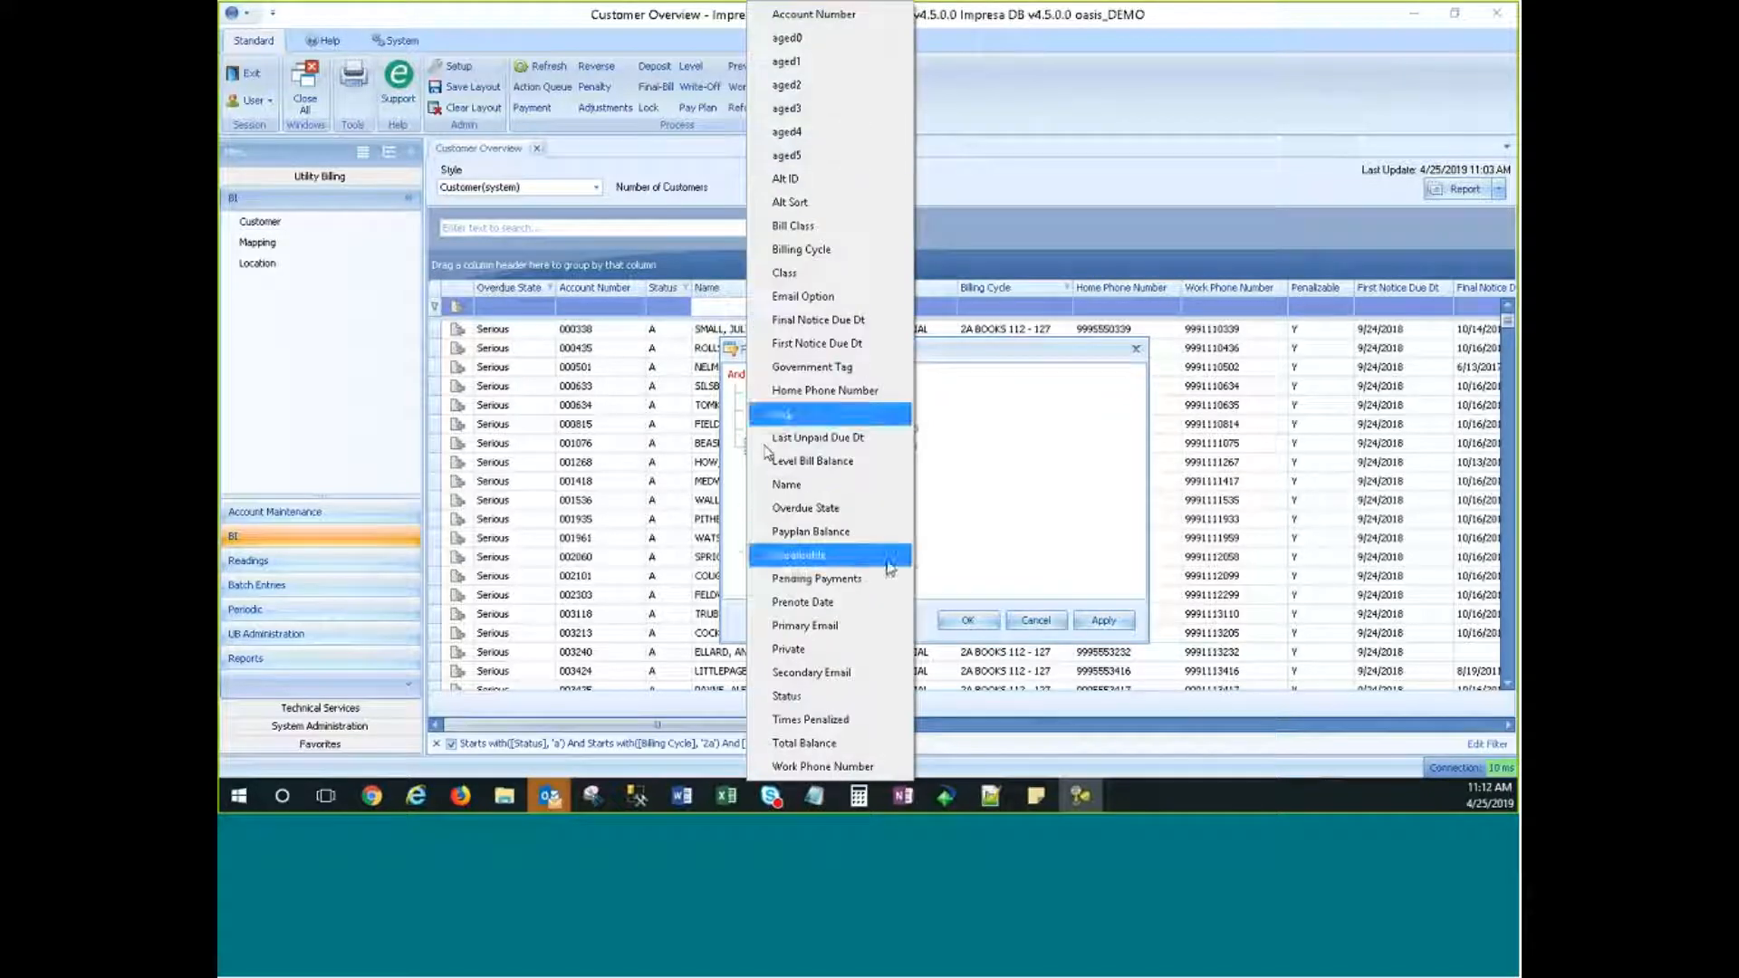
left_click(833, 508)
left_click(843, 447)
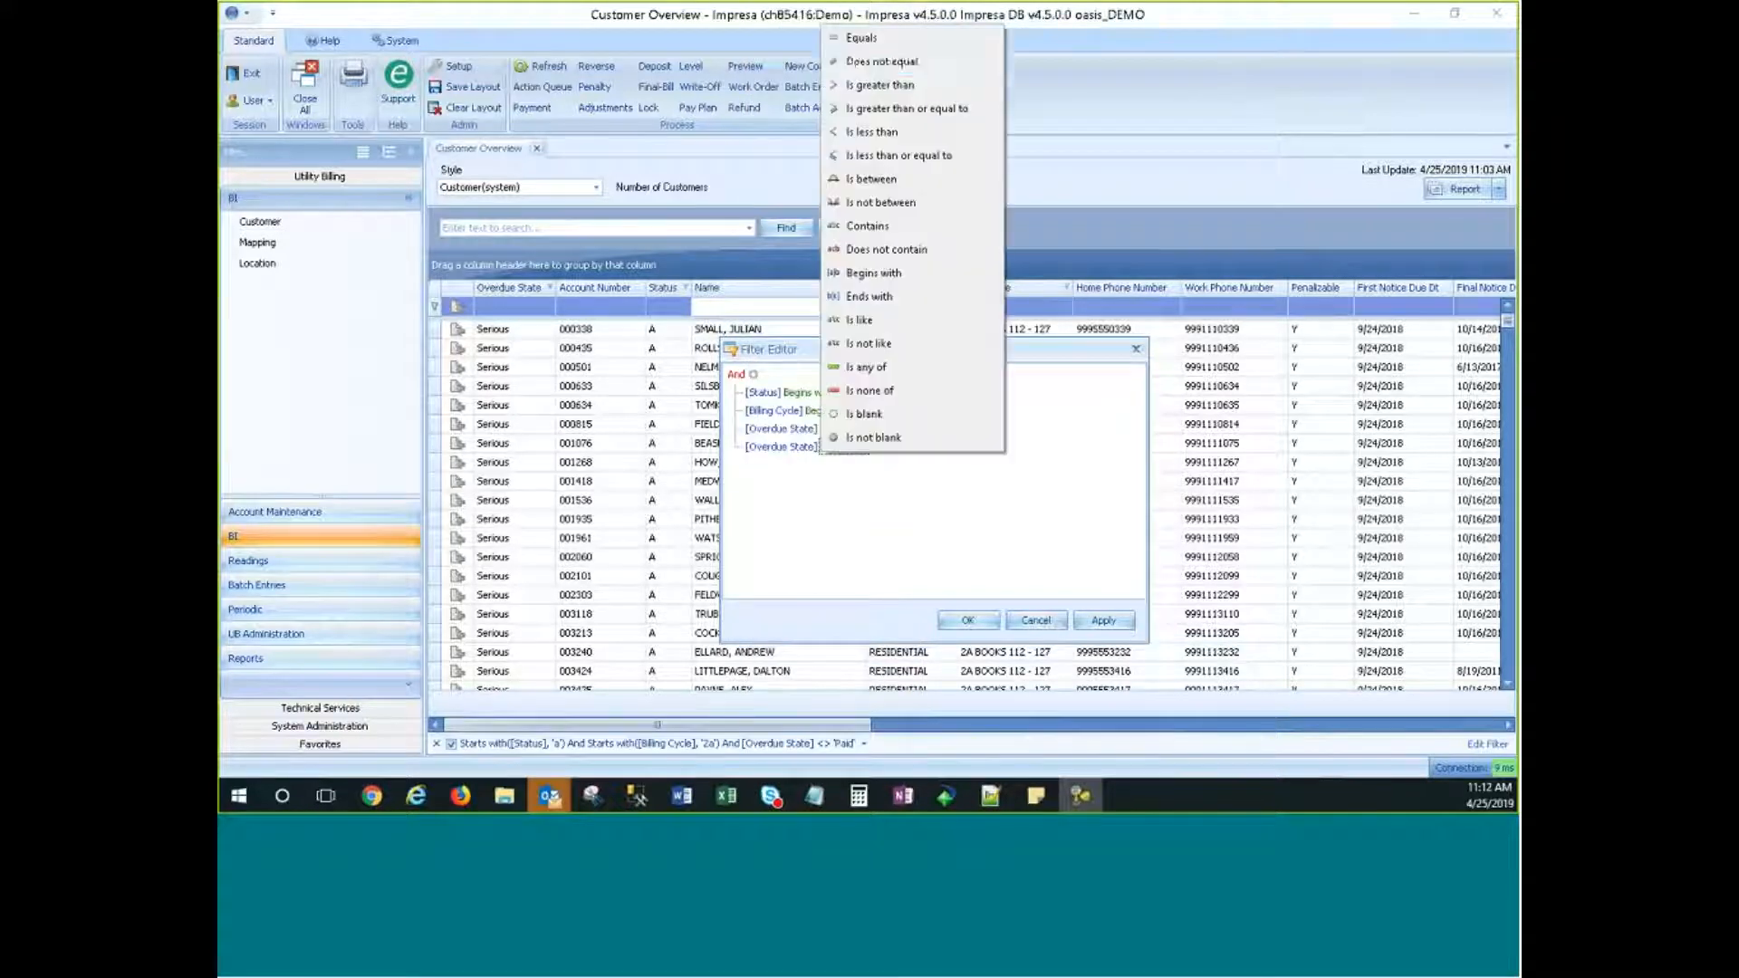
left_click(869, 62)
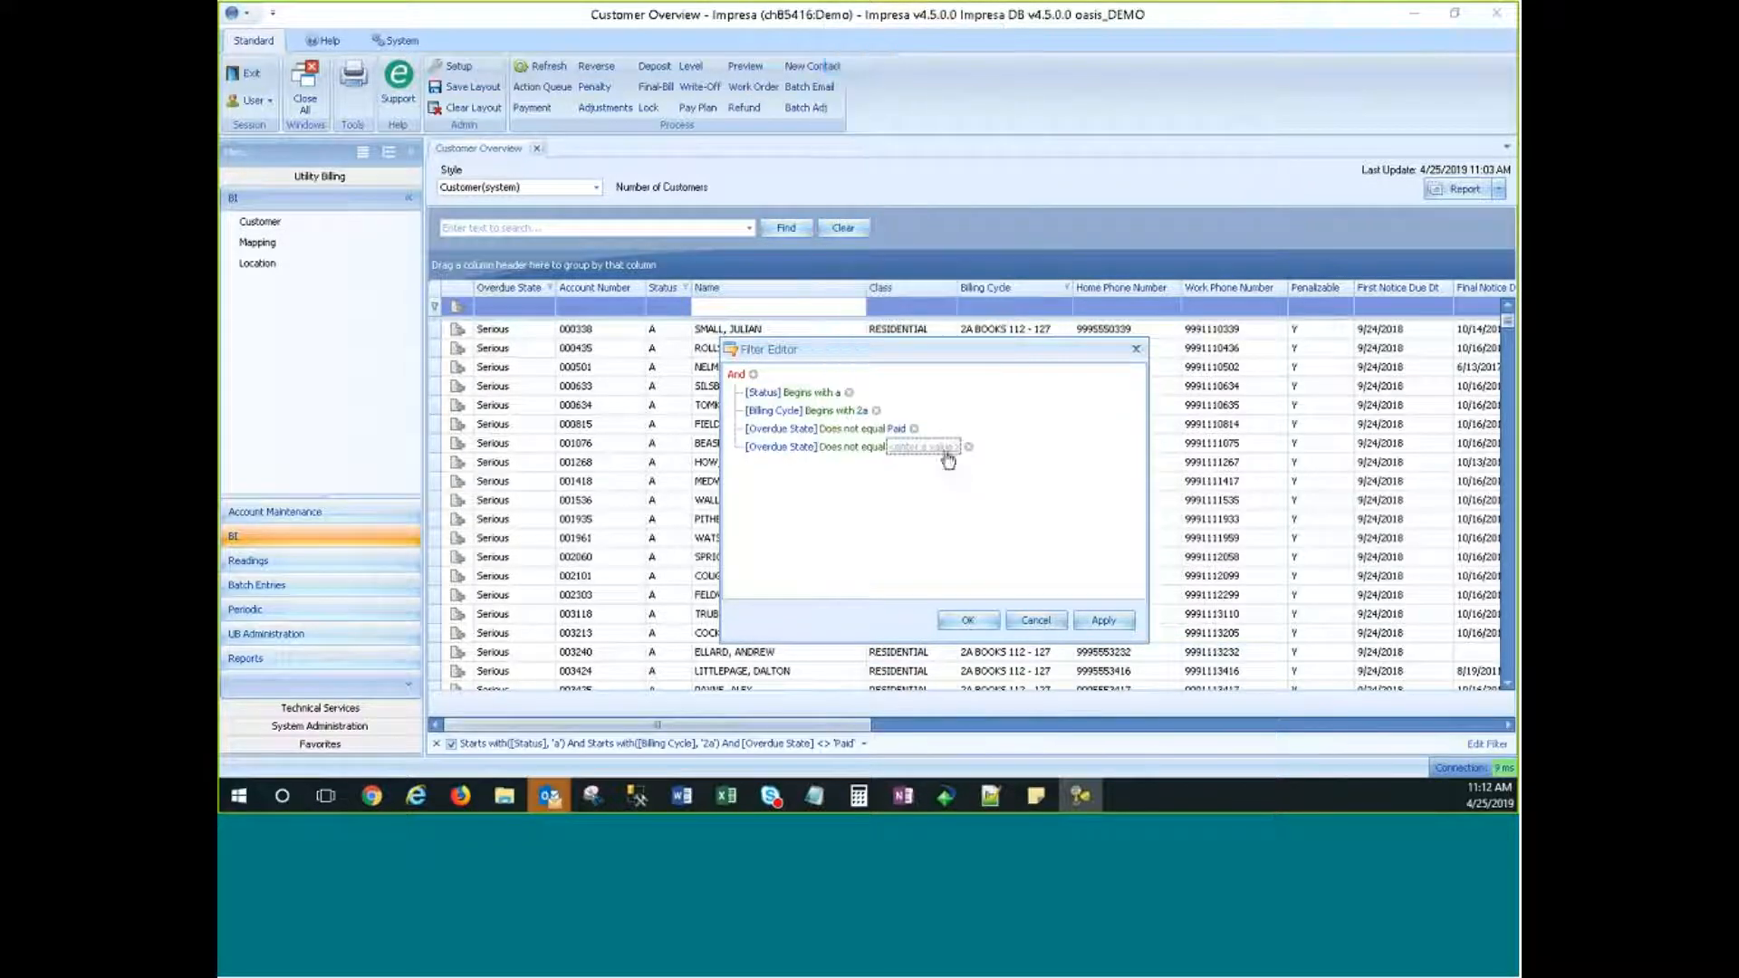
left_click(947, 447)
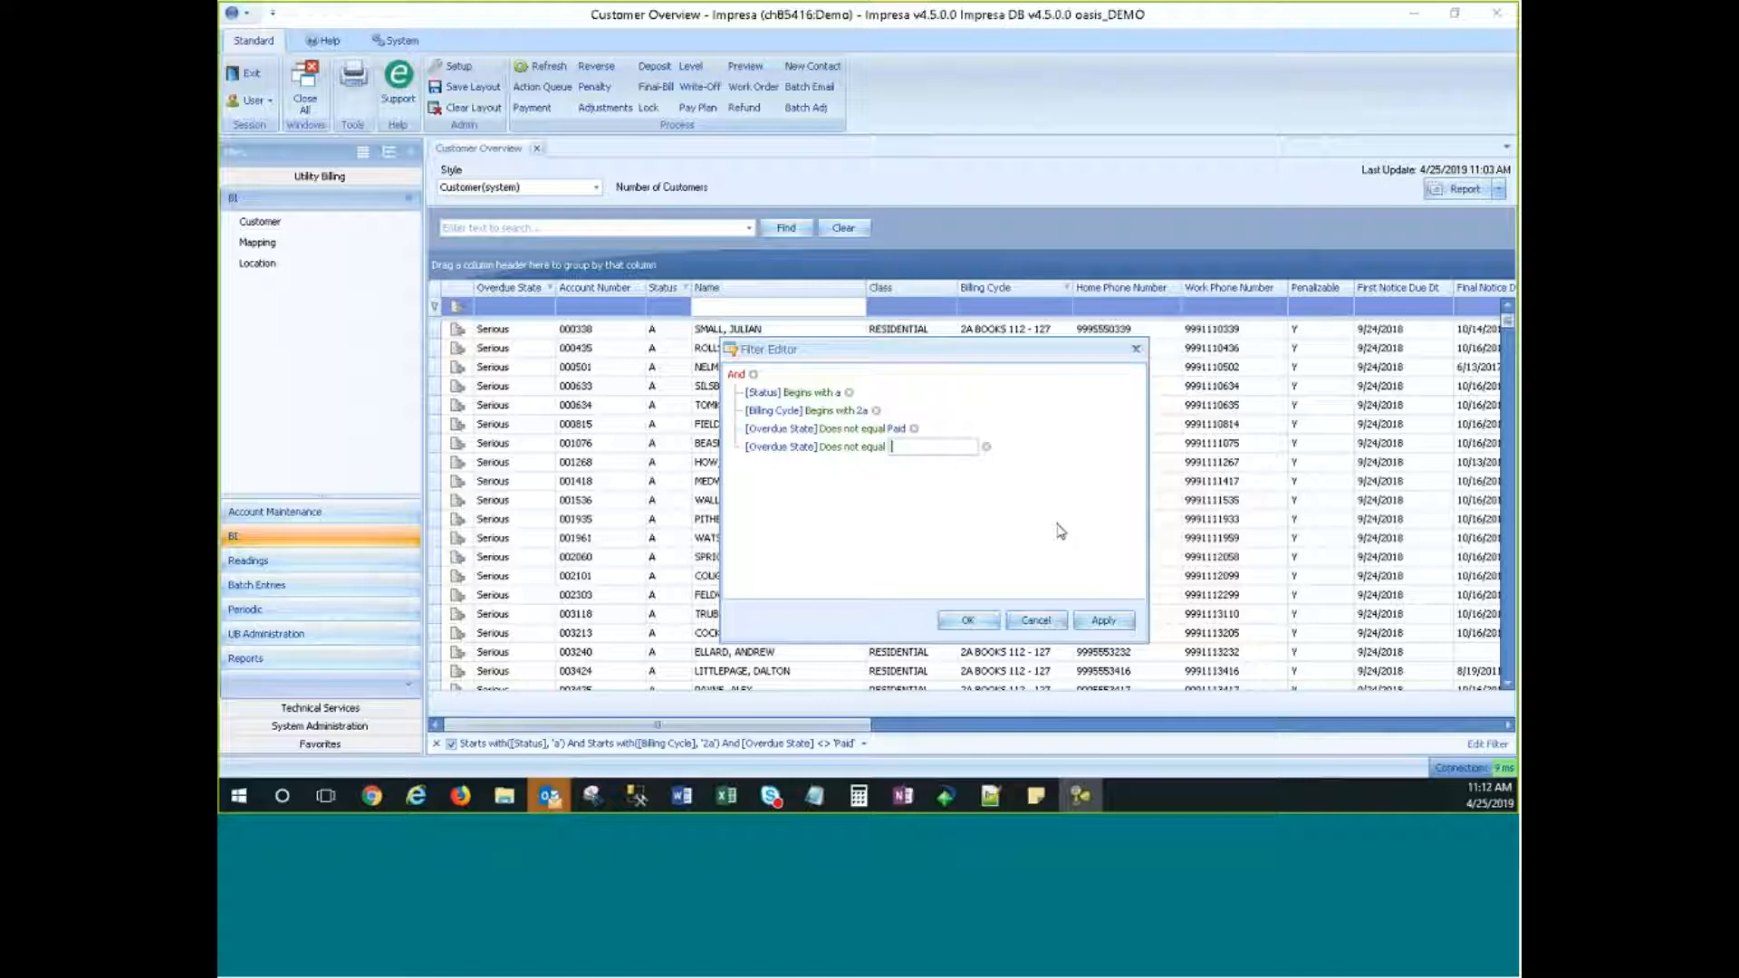
type("Serious")
key("Return")
left_click(1112, 620)
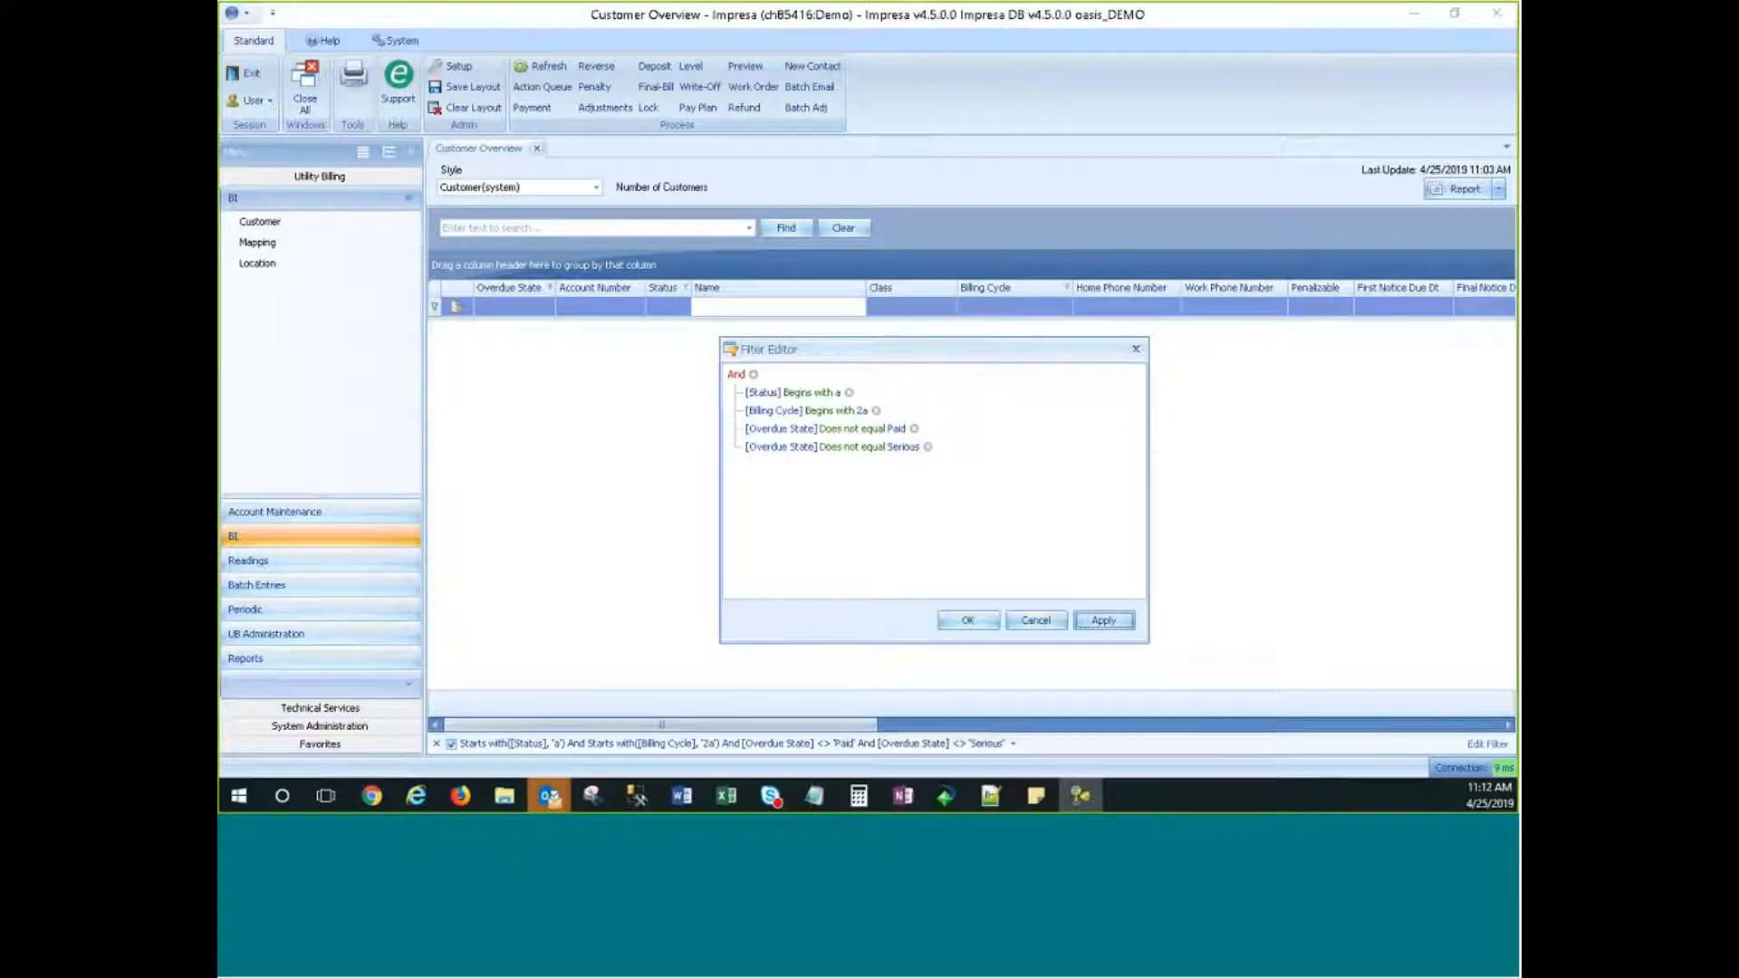
Step: Remove both Overdue State conditions plus the Billing Cycle and Status conditions, apply the empty filter, and close the Filter Editor
left_click(928, 447)
left_click(914, 429)
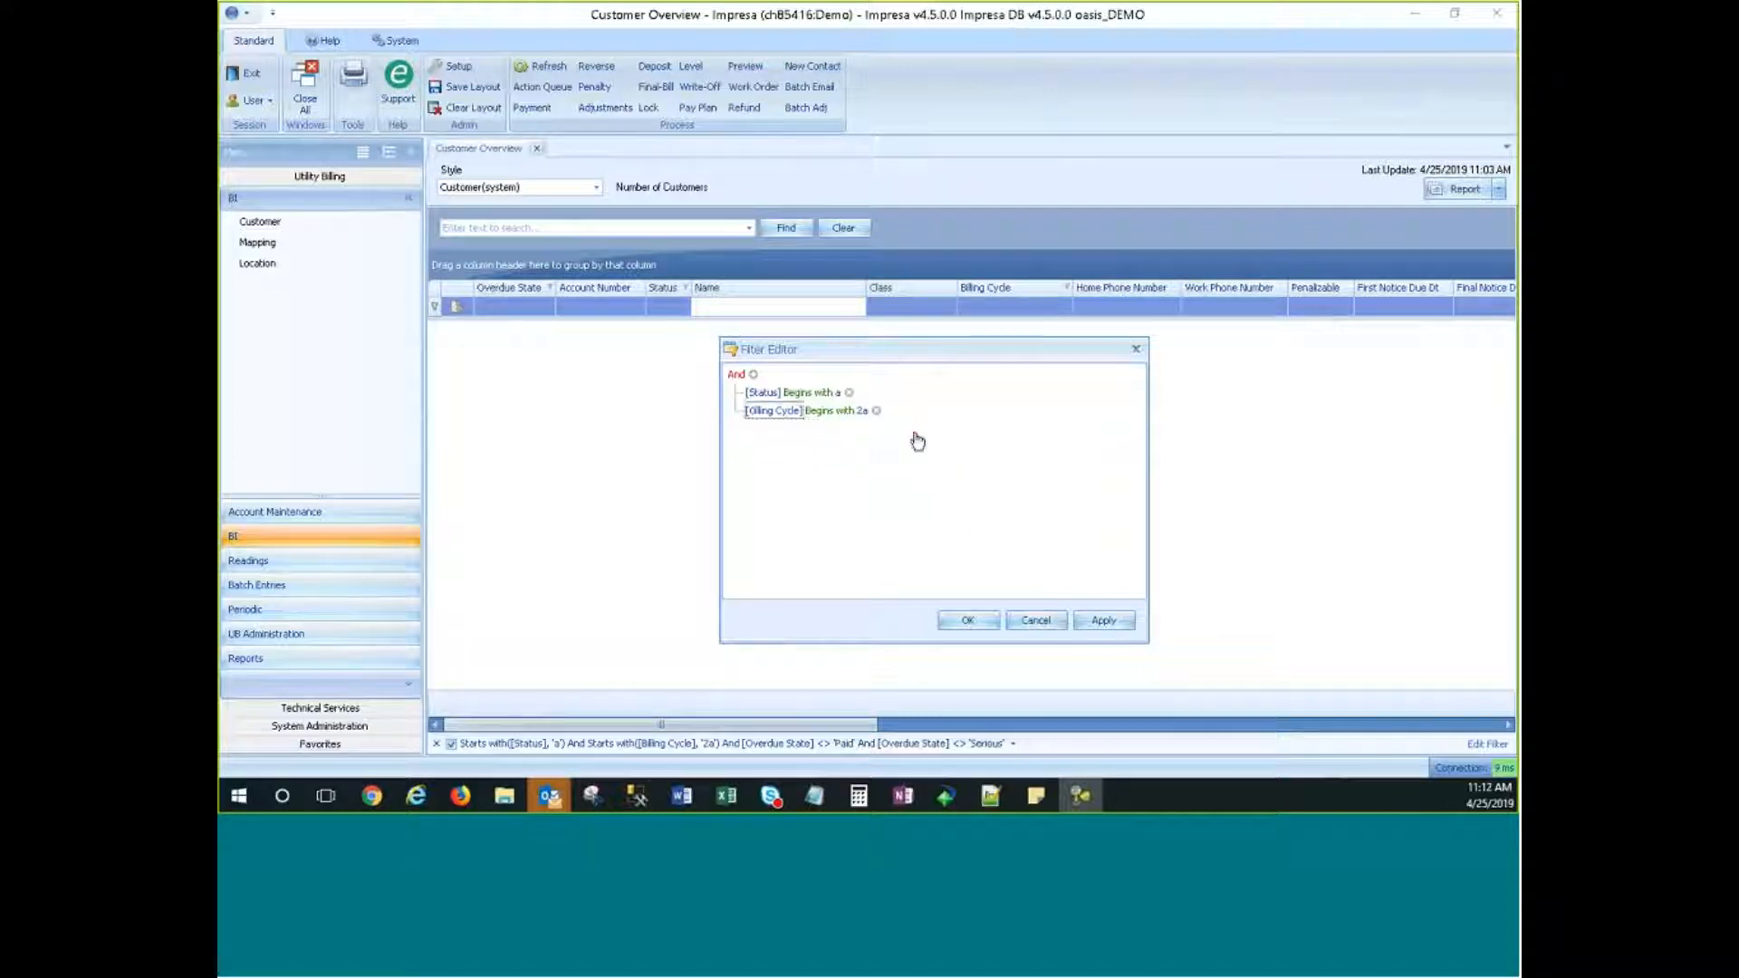
left_click(876, 411)
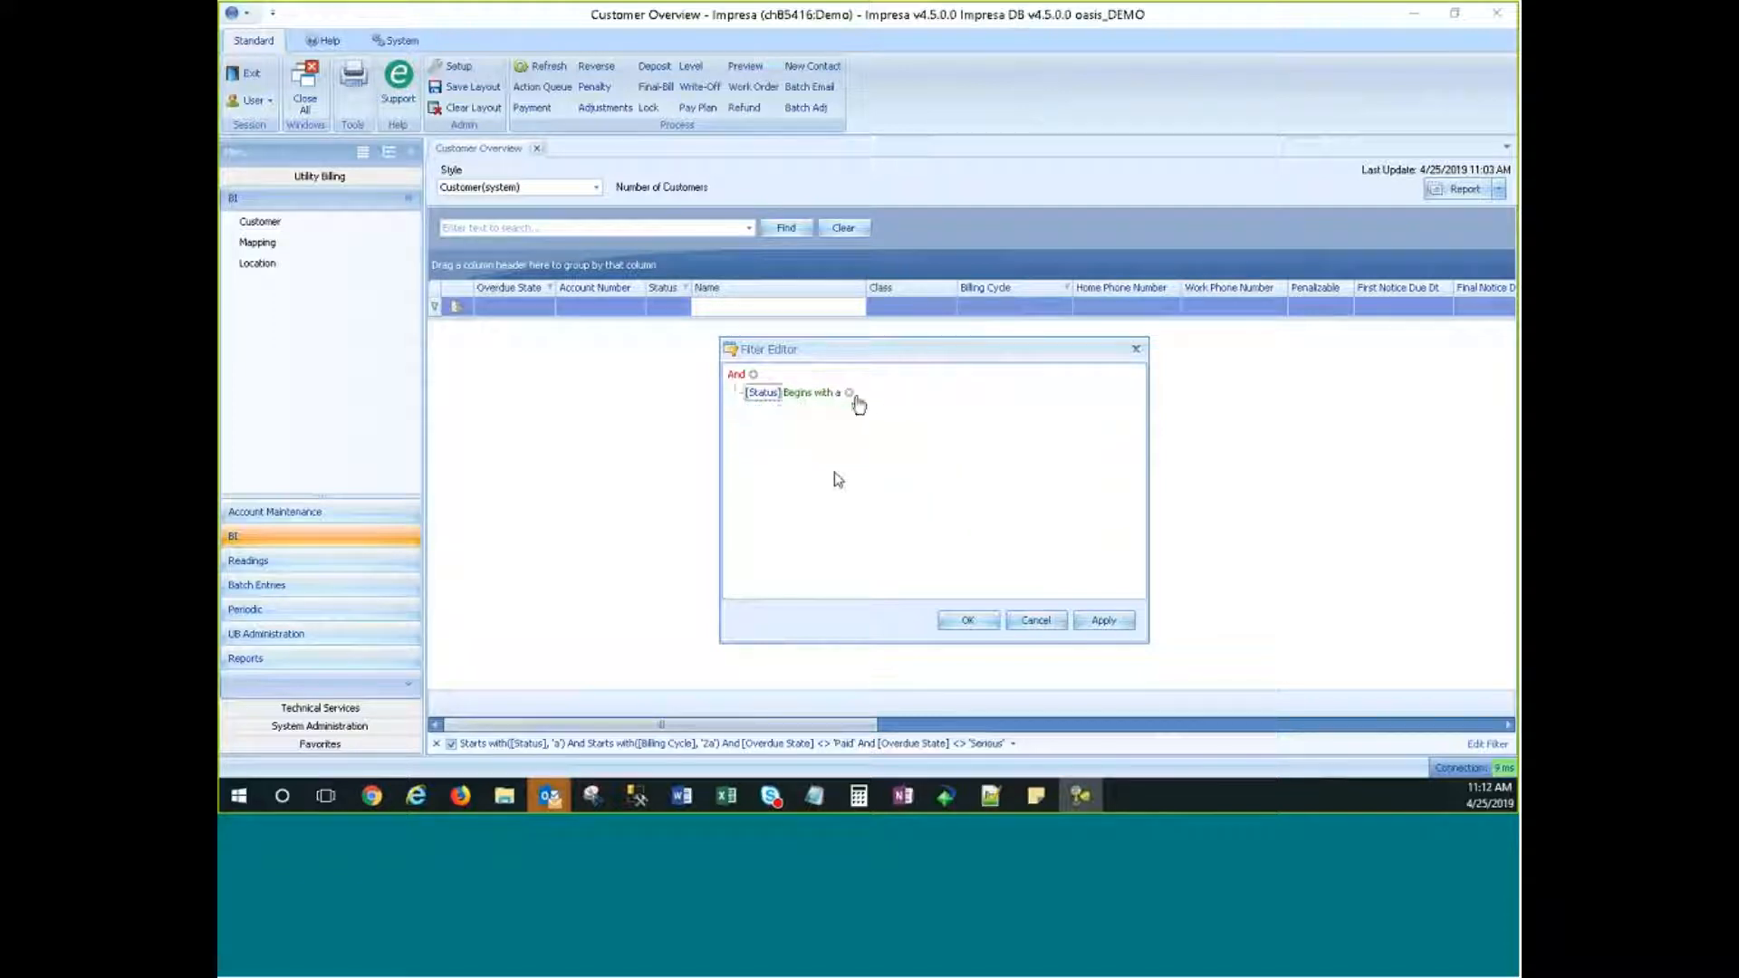
left_click(850, 395)
left_click(1106, 623)
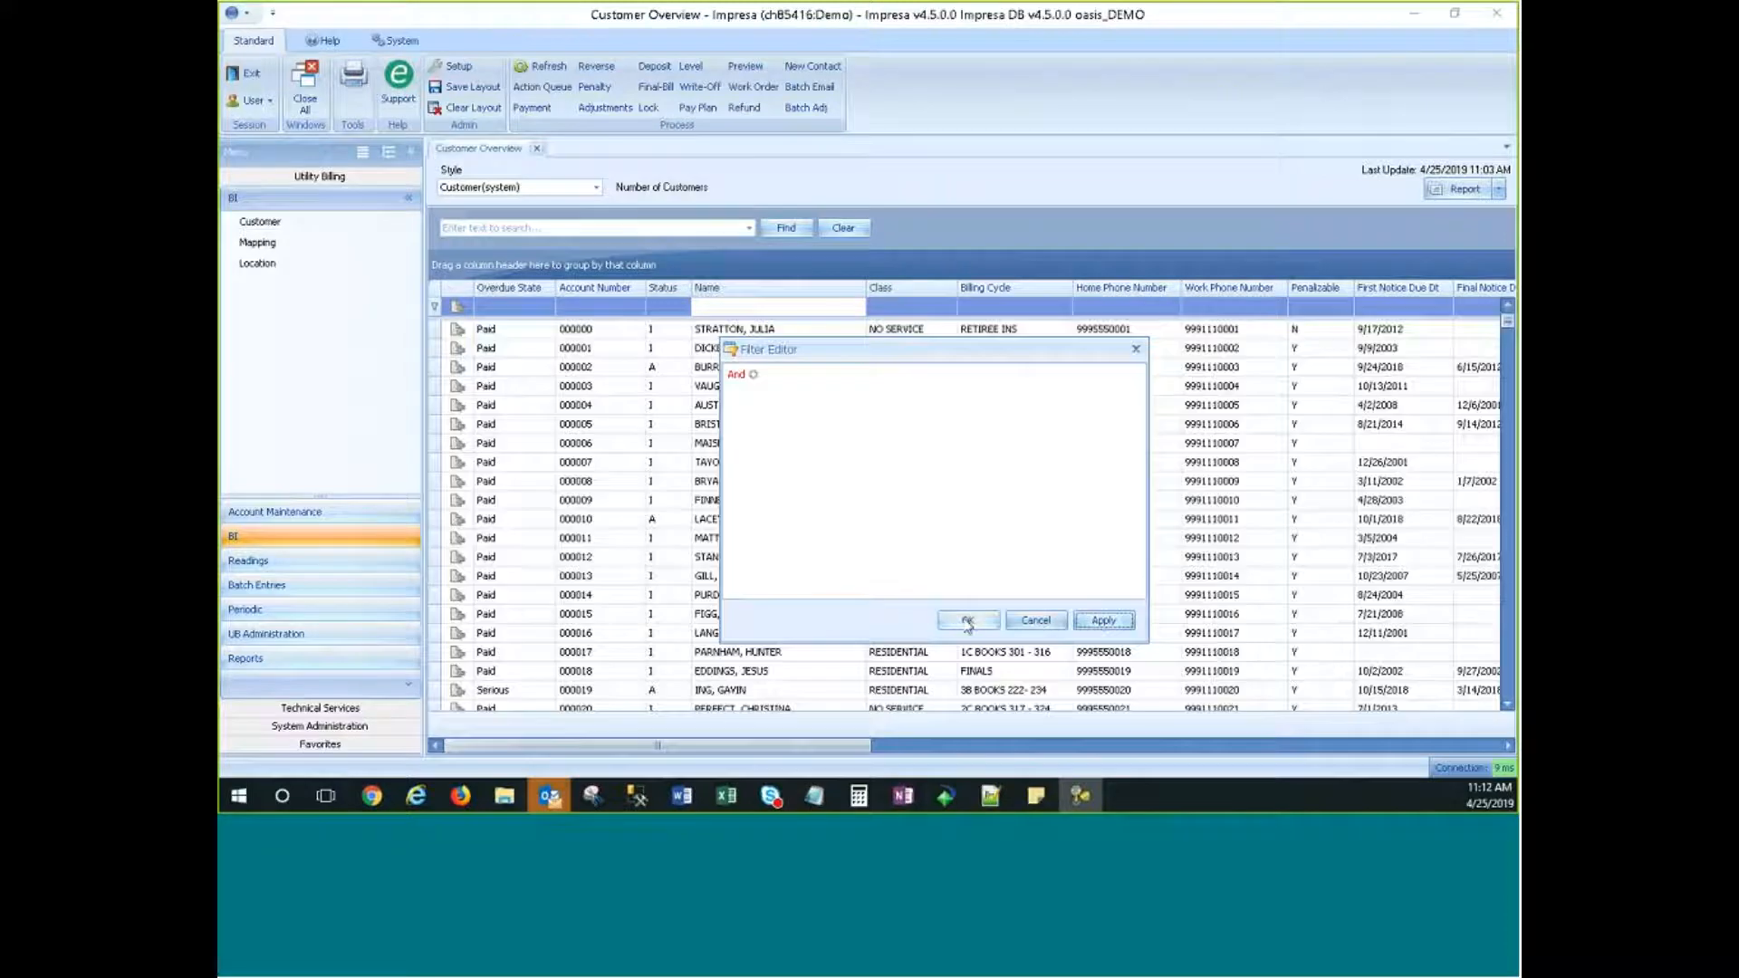
left_click(967, 623)
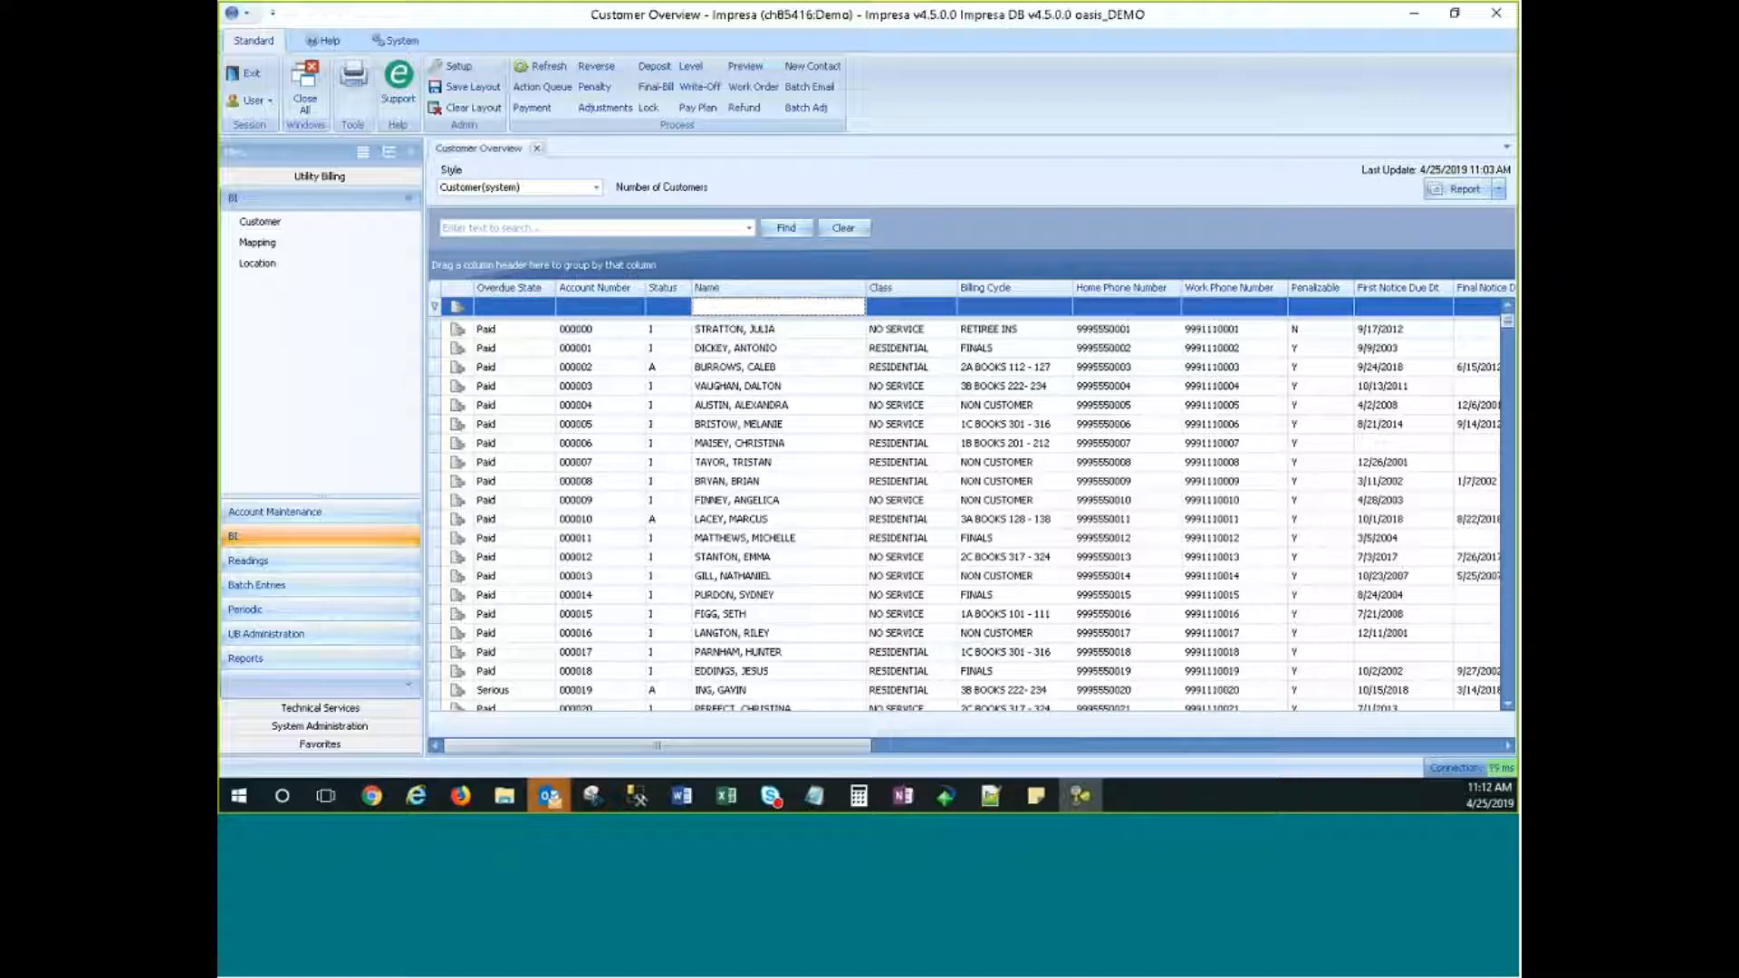
Step: Reopen the Filter Editor from the Name column, review the comparison operators, and discard the Name condition
right_click(787, 290)
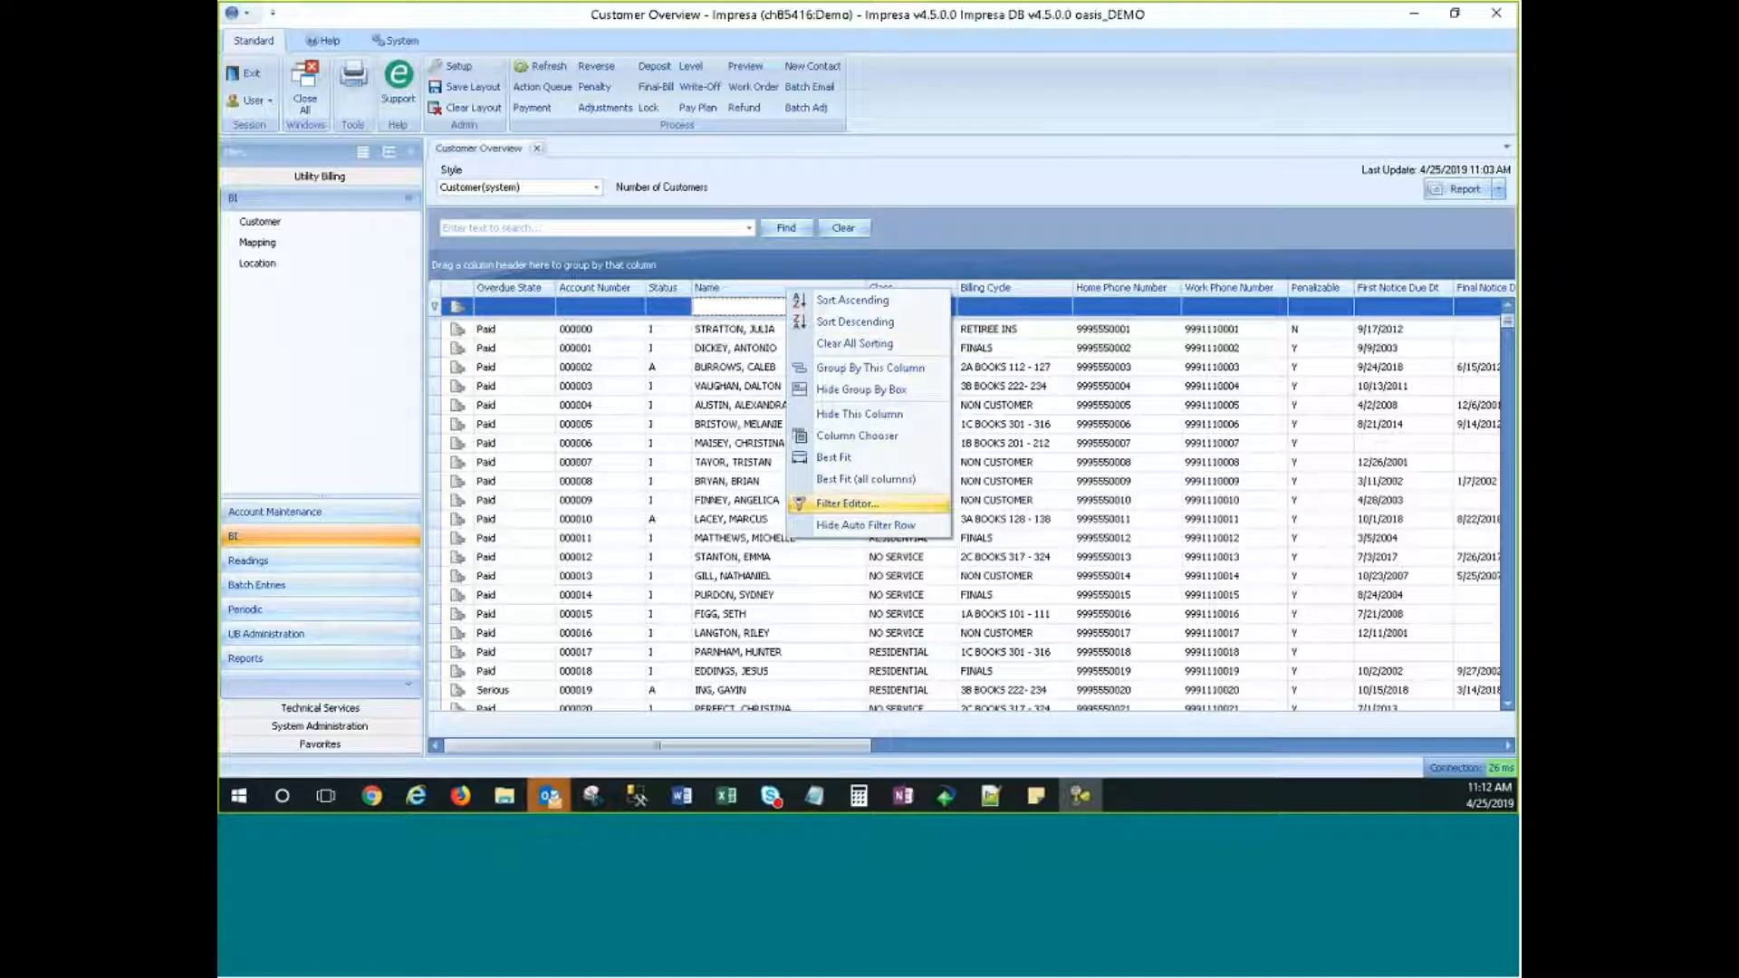
left_click(850, 504)
right_click(749, 299)
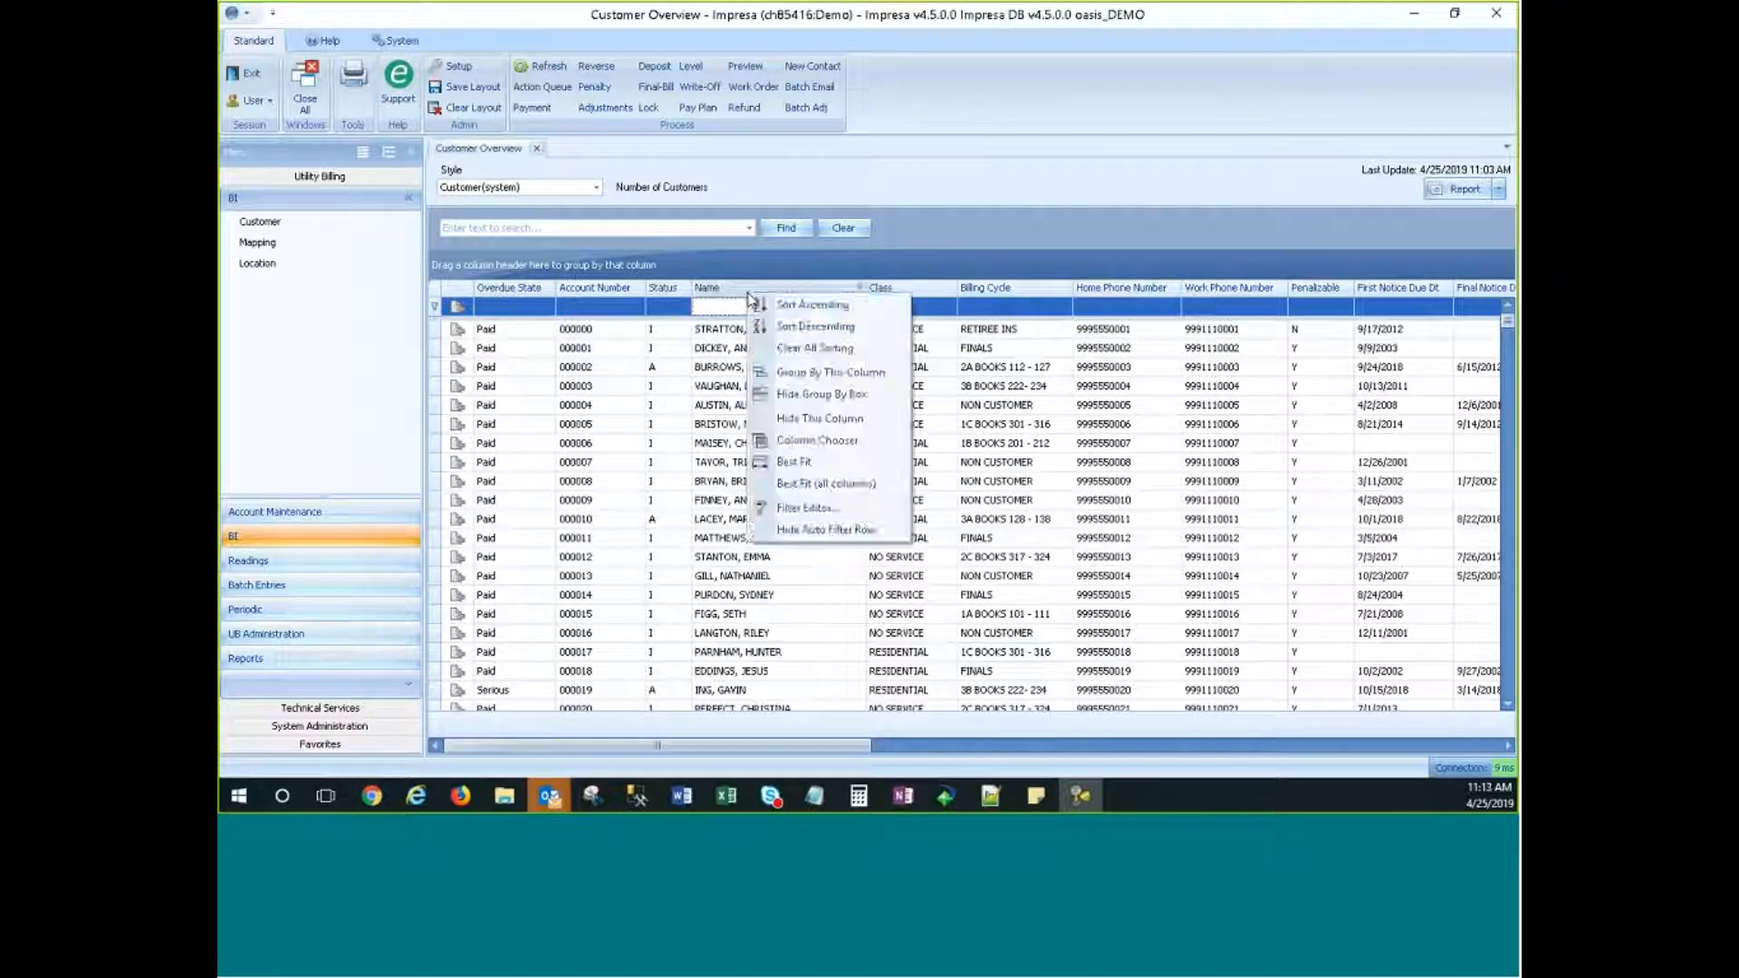
left_click(820, 505)
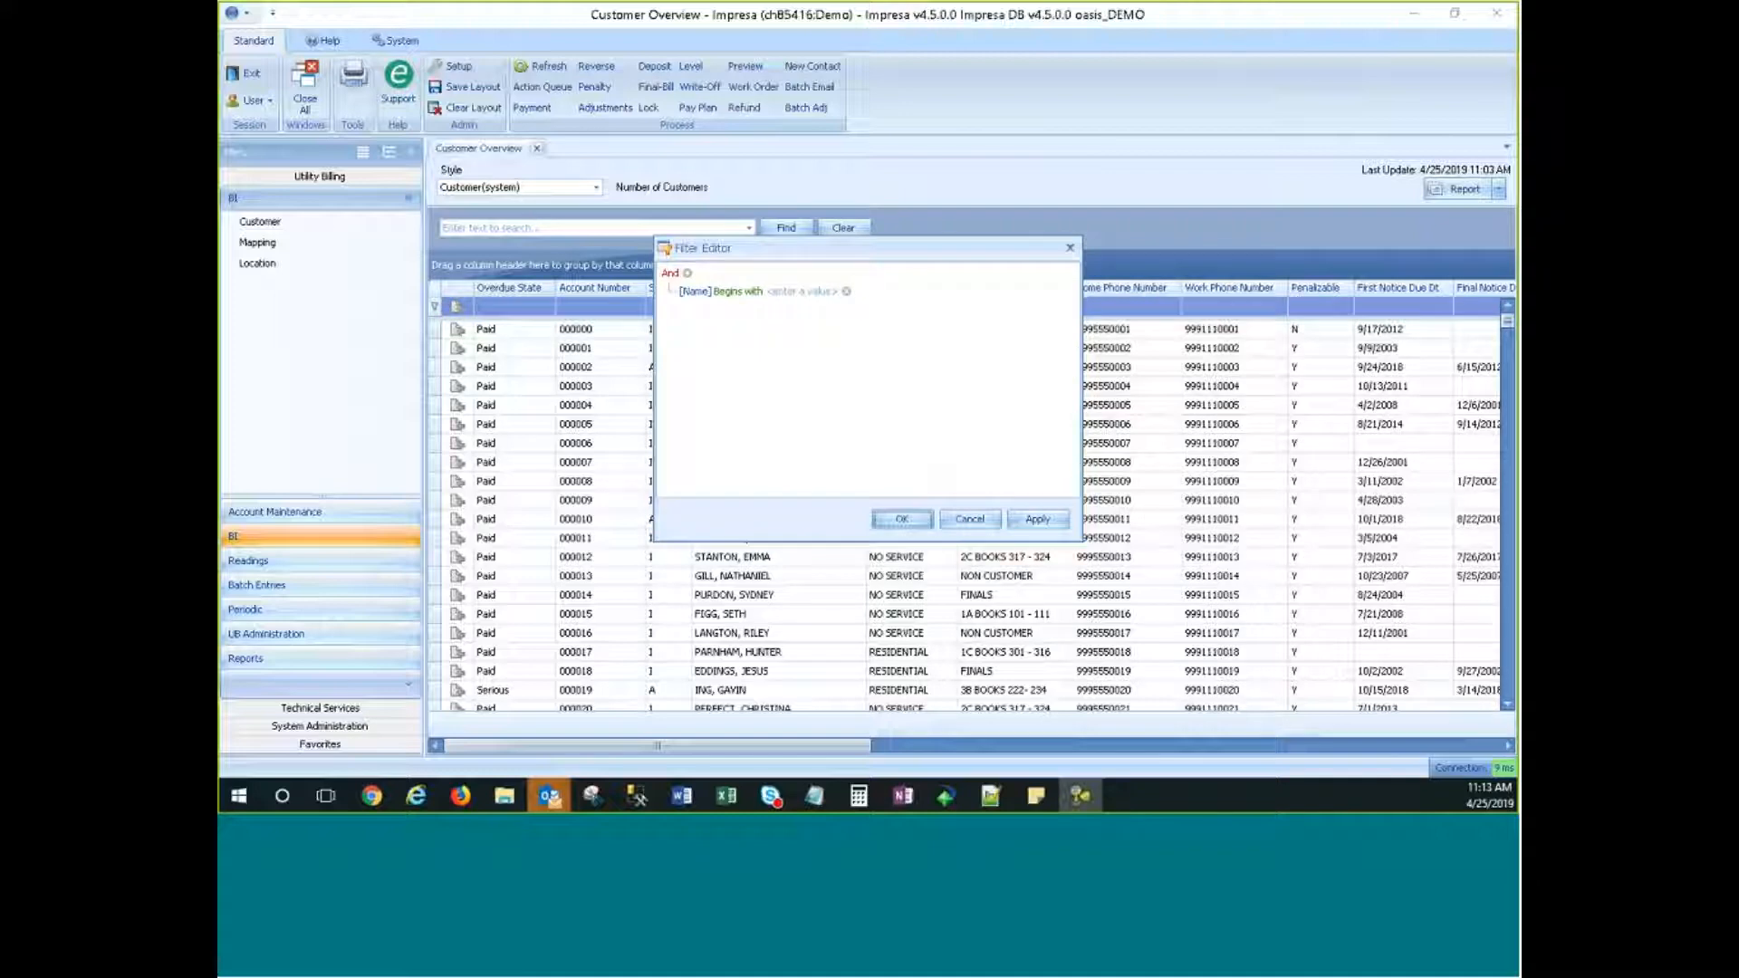
left_click(739, 292)
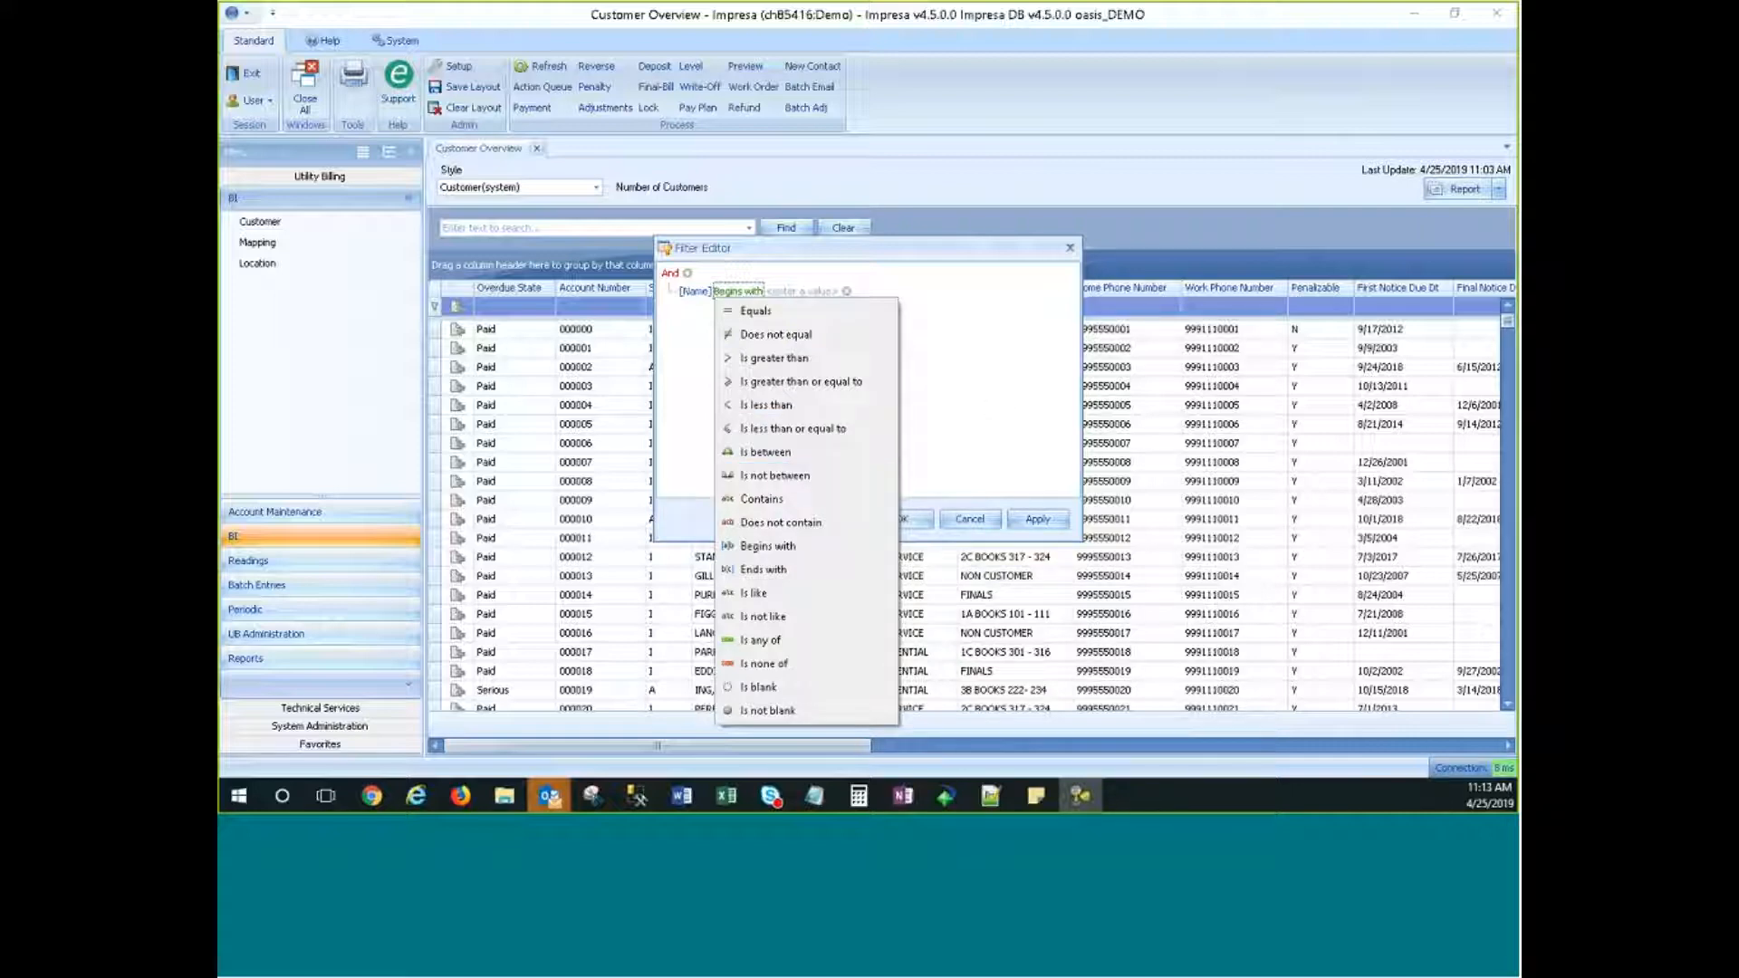
left_click(781, 547)
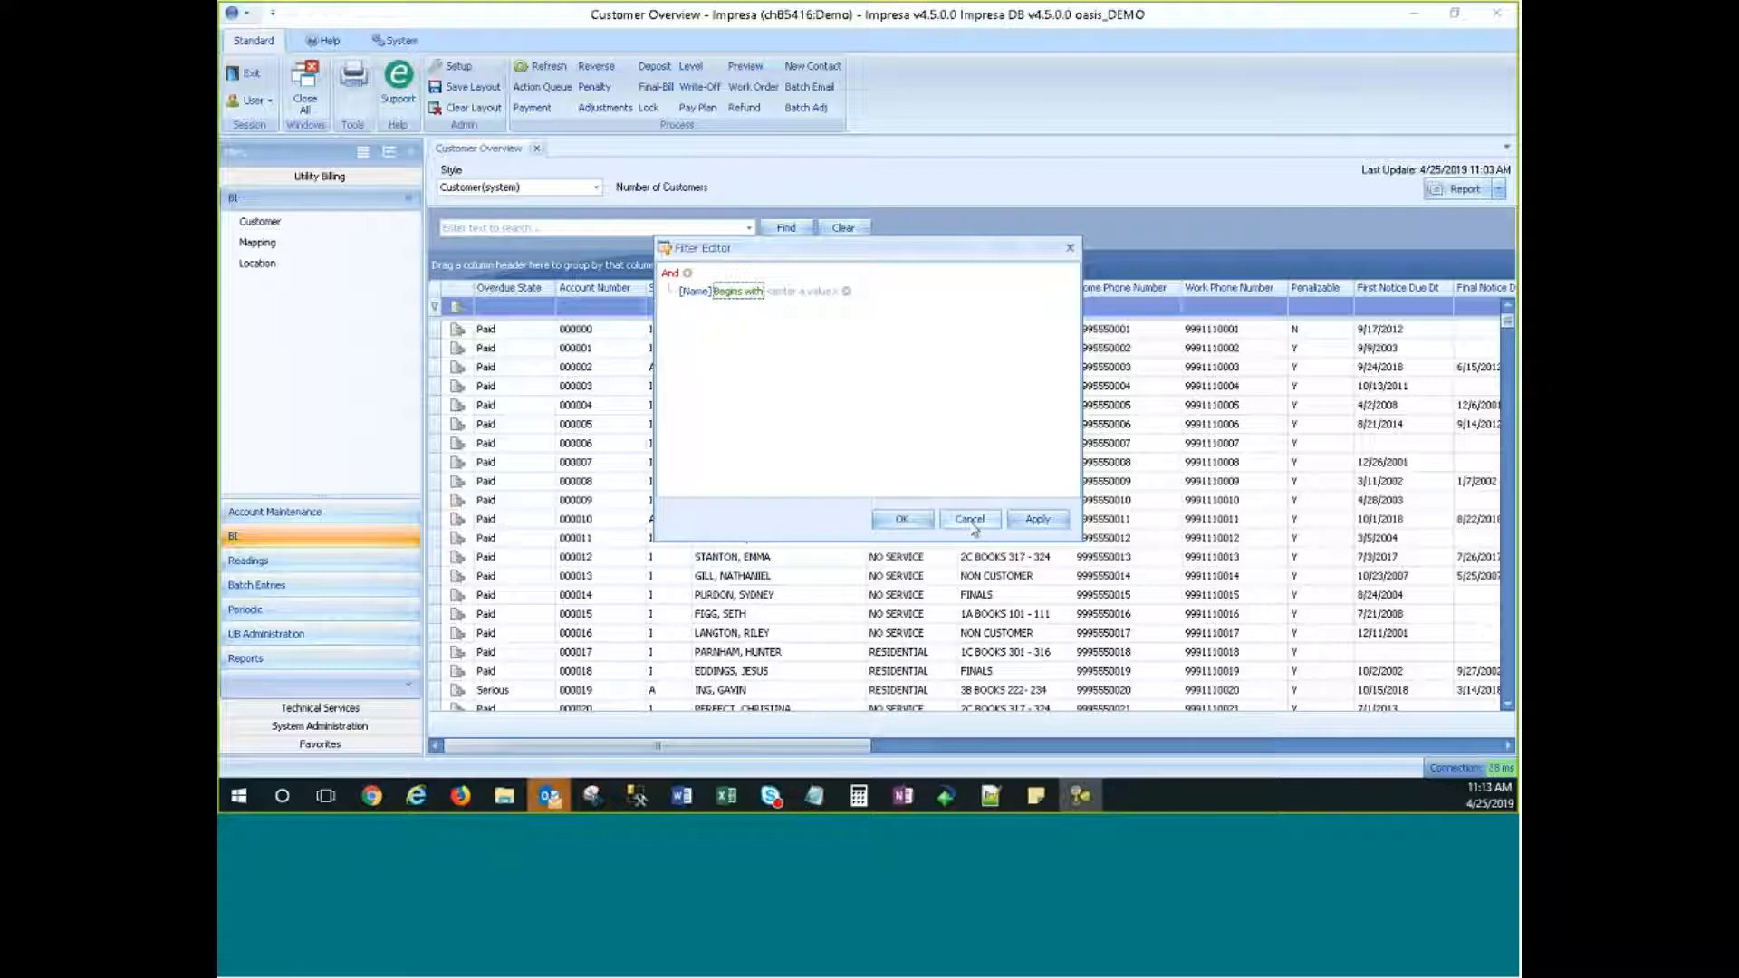
left_click(846, 291)
left_click(969, 519)
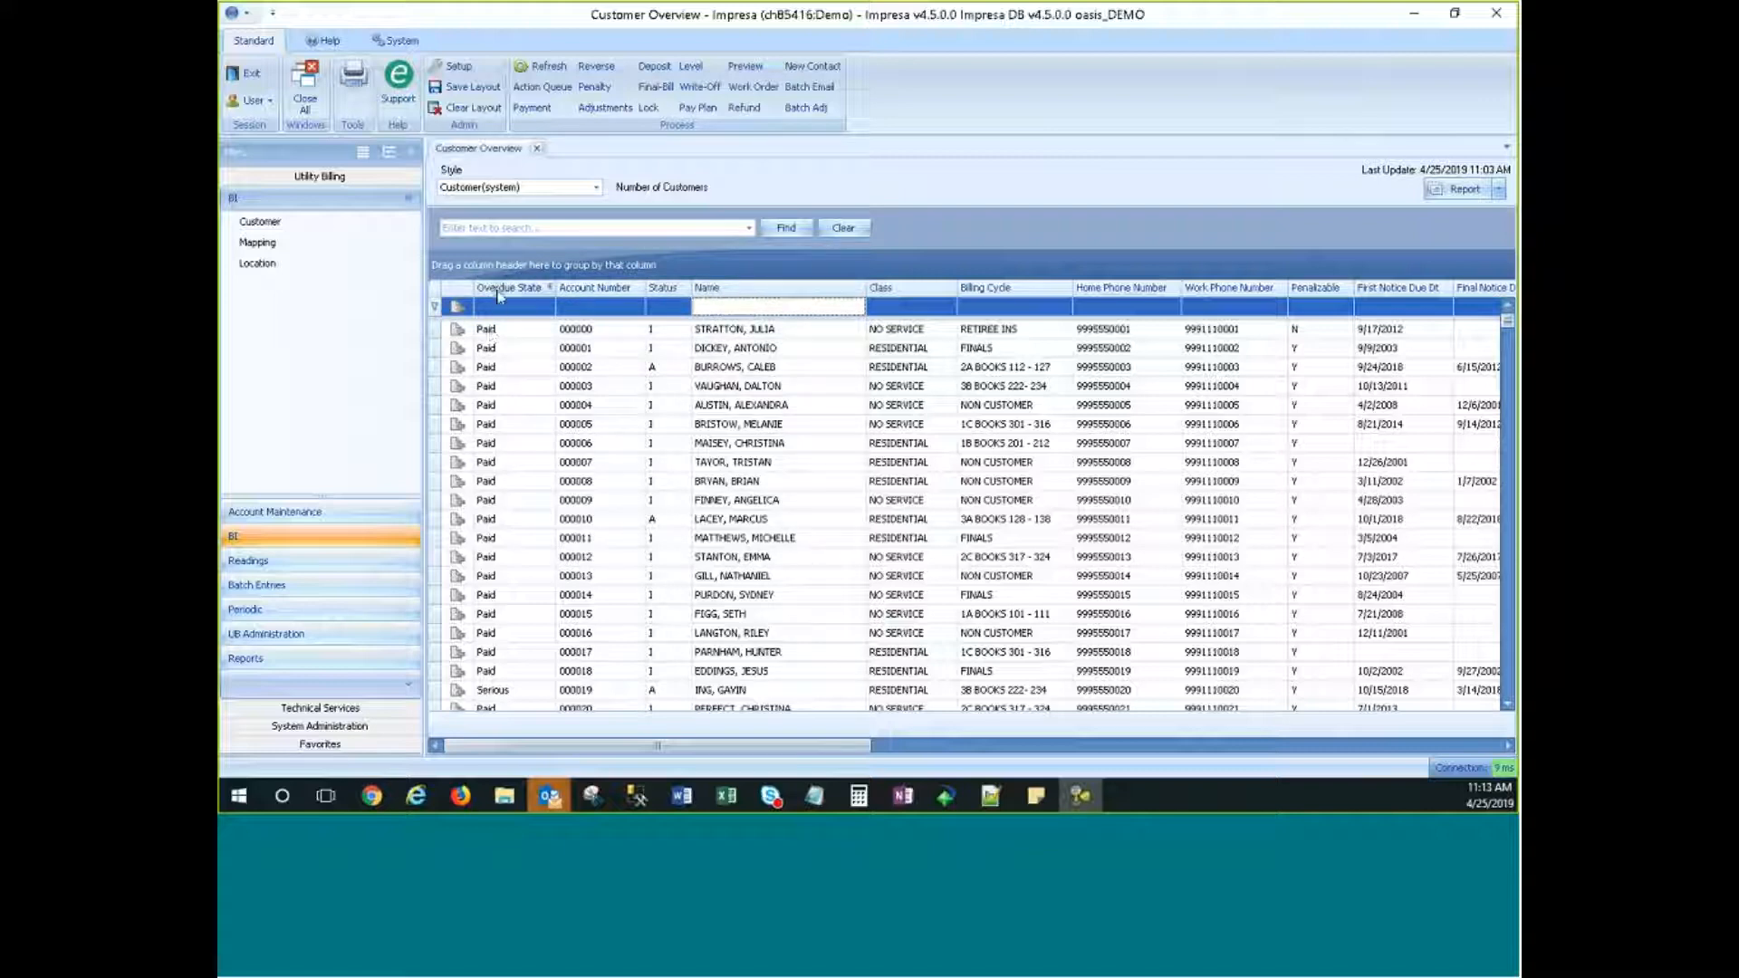
Step: Group the customer grid by Overdue State, then expand and collapse the Paid and Serious groups
left_click_drag(499, 270, 499, 270)
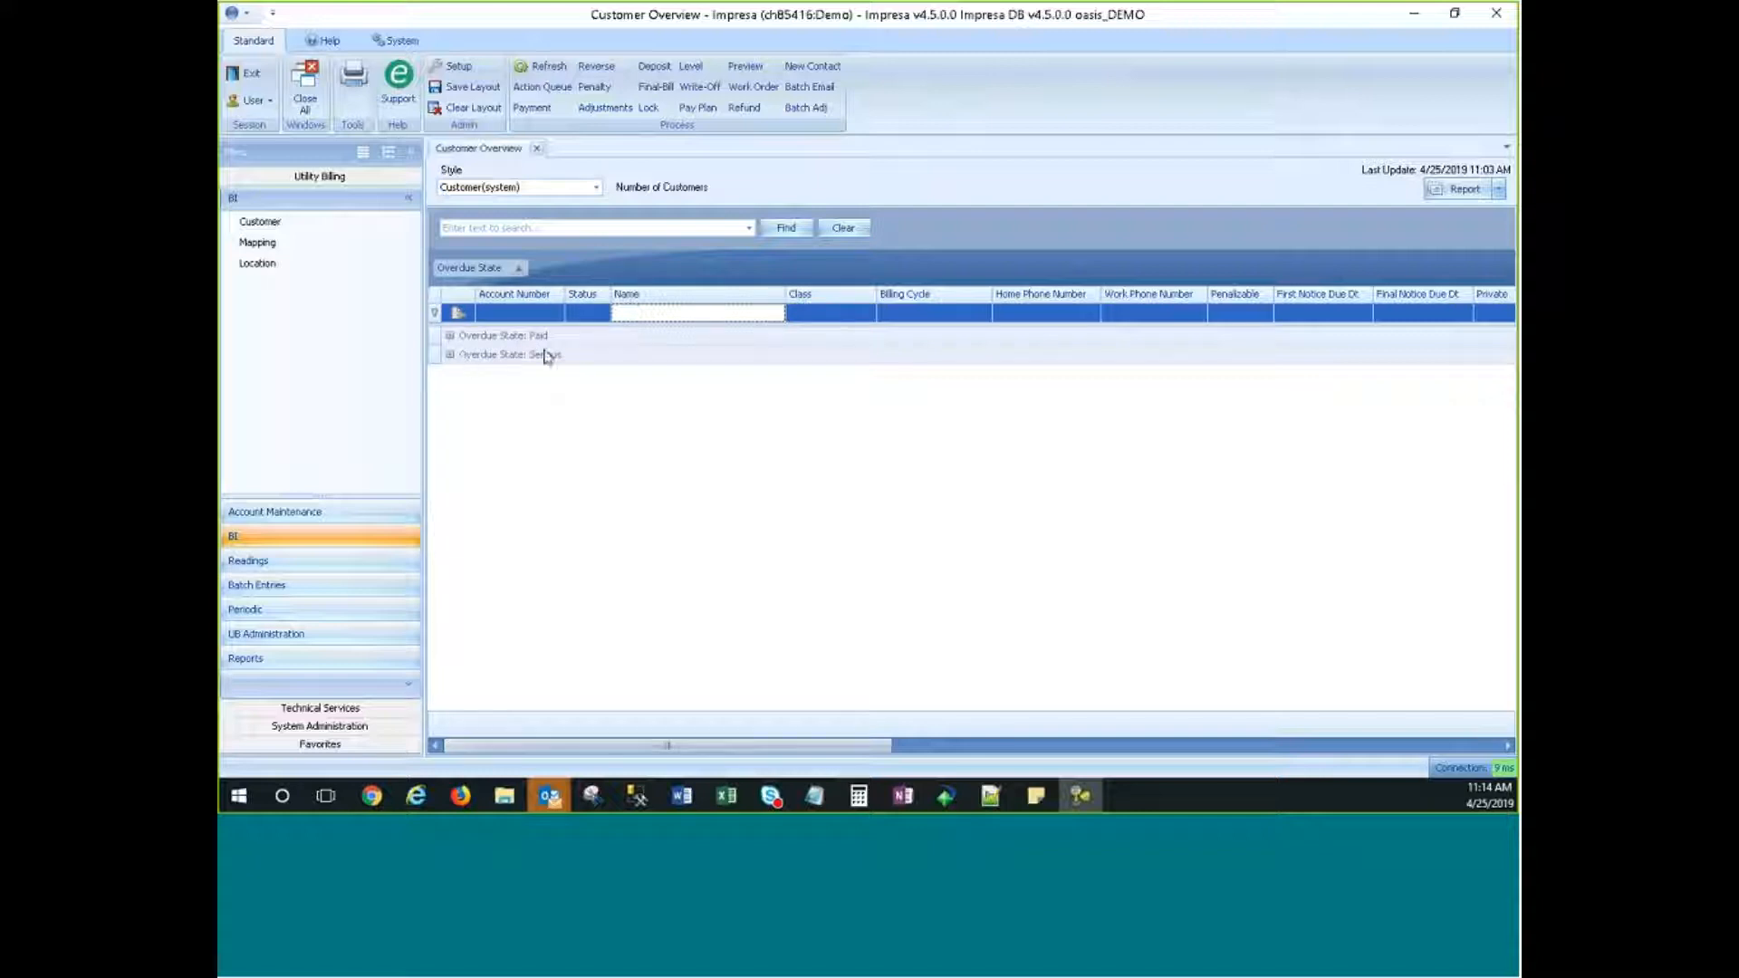
left_click(450, 336)
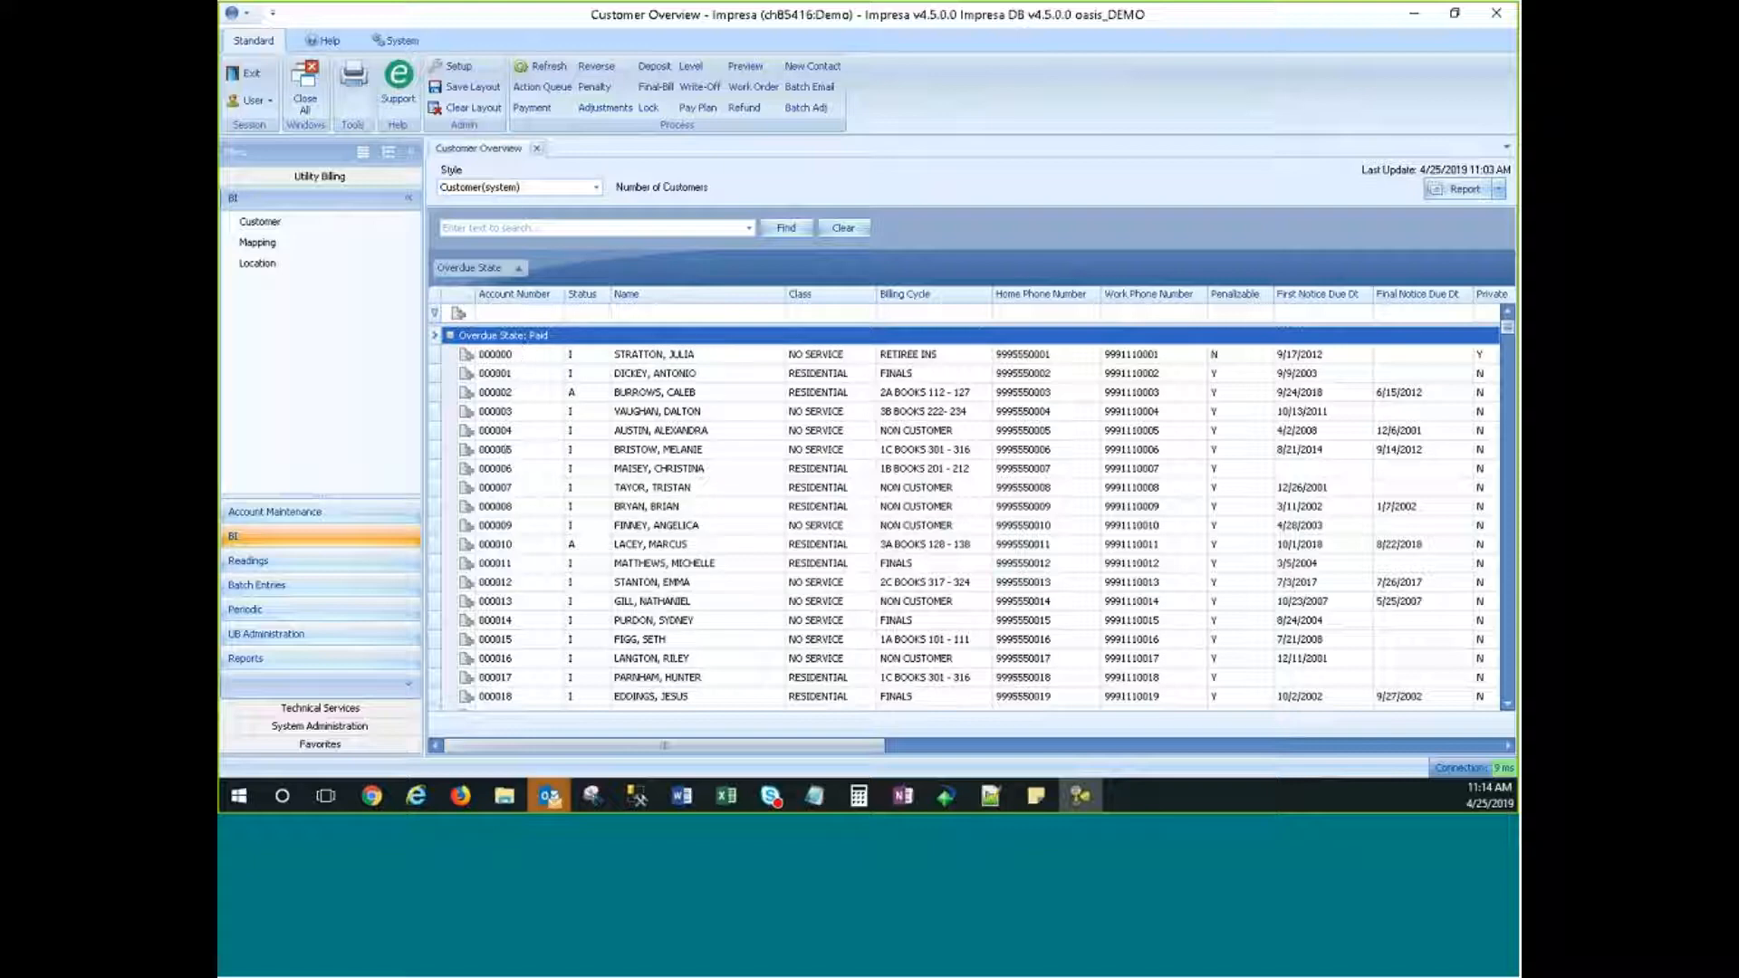
left_click(450, 336)
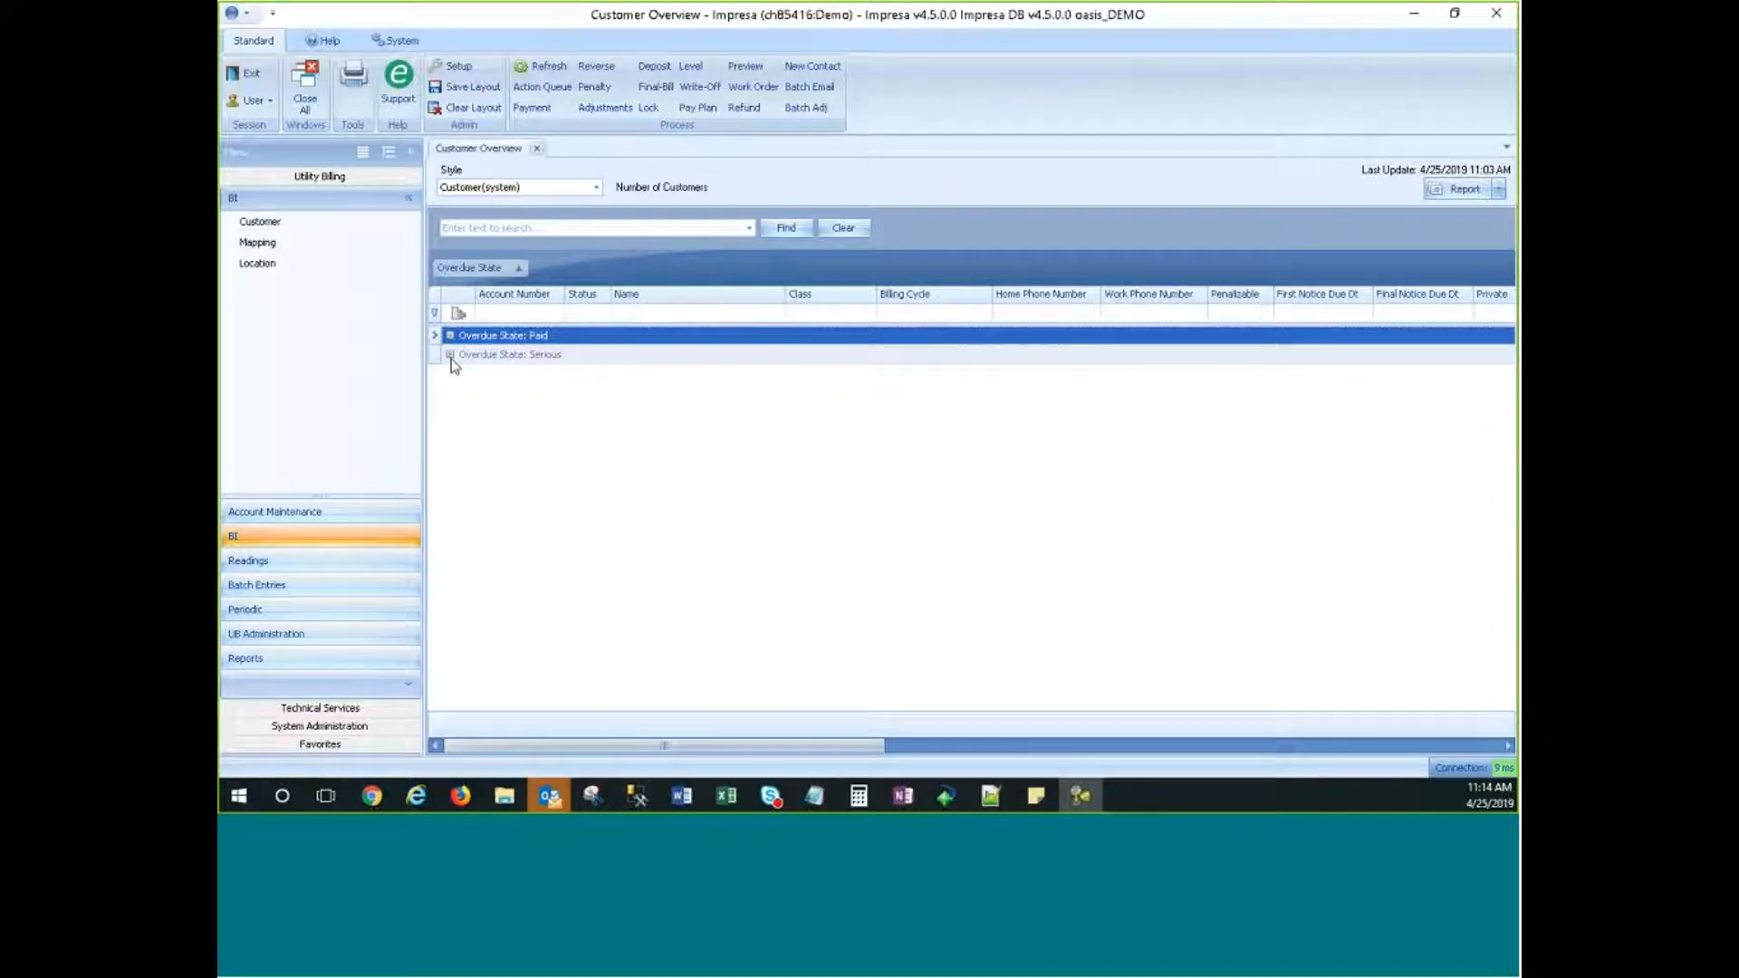
left_click(450, 354)
left_click(450, 354)
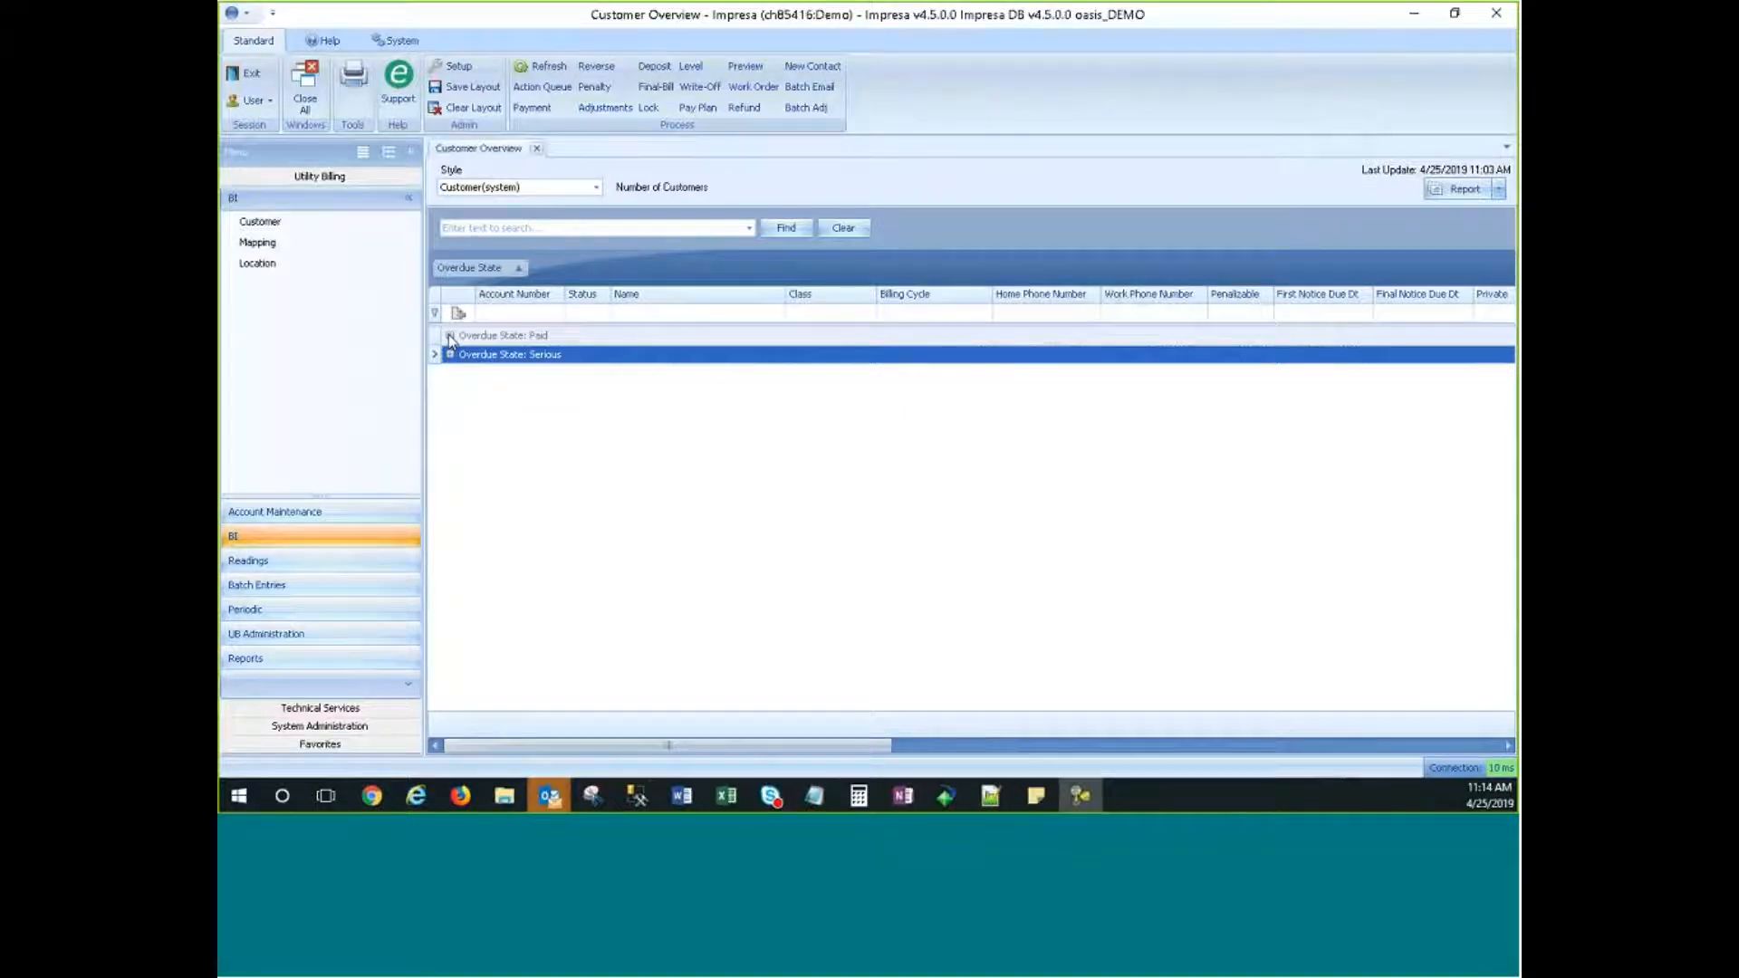
Step: Expand the Paid group, filter the Status column by a, and clear that filter
left_click(450, 336)
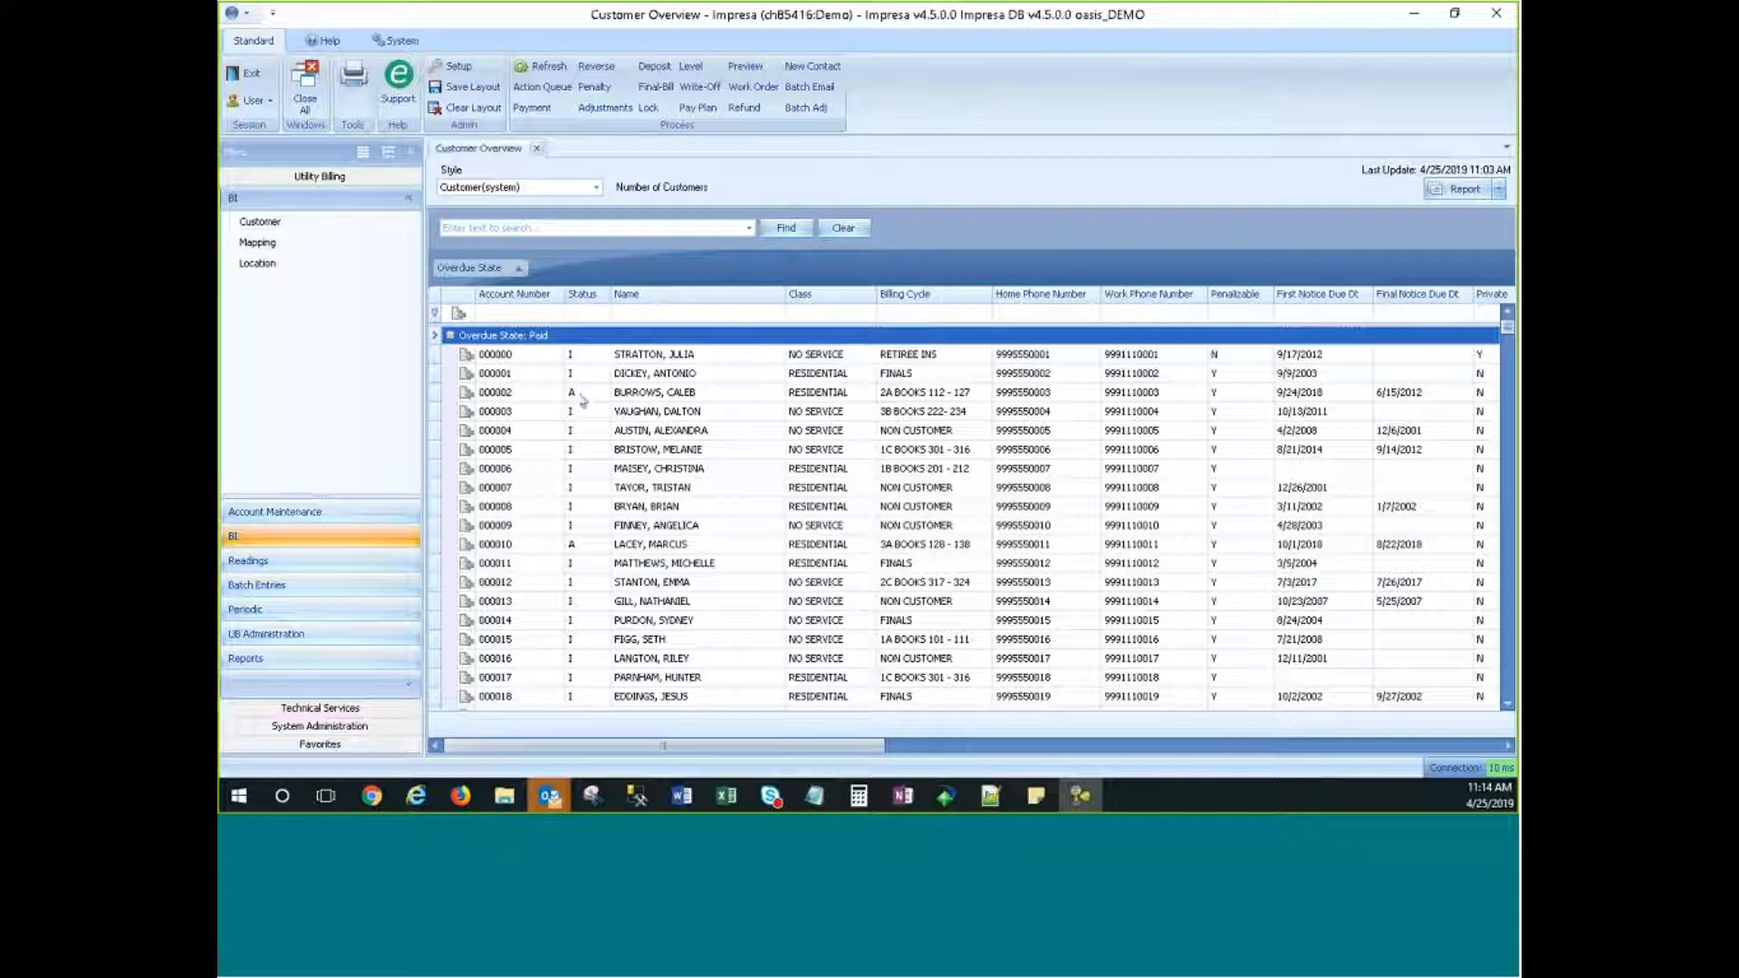
left_click(574, 313)
type("a")
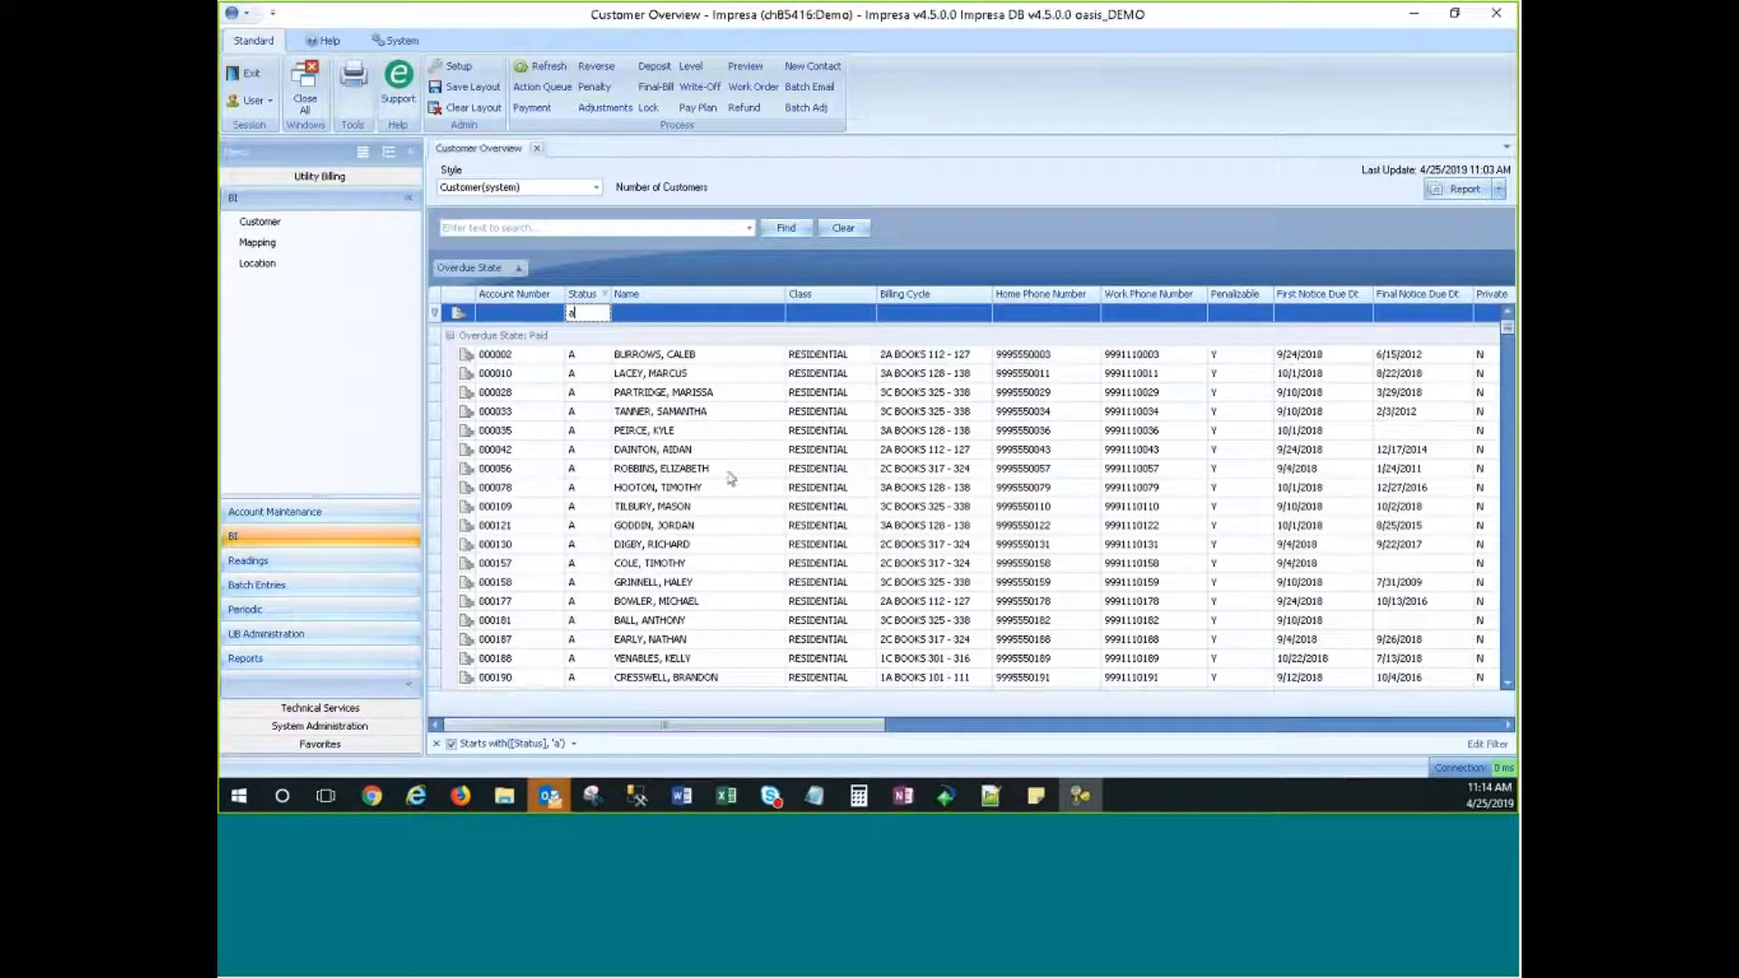
key("BackSpace")
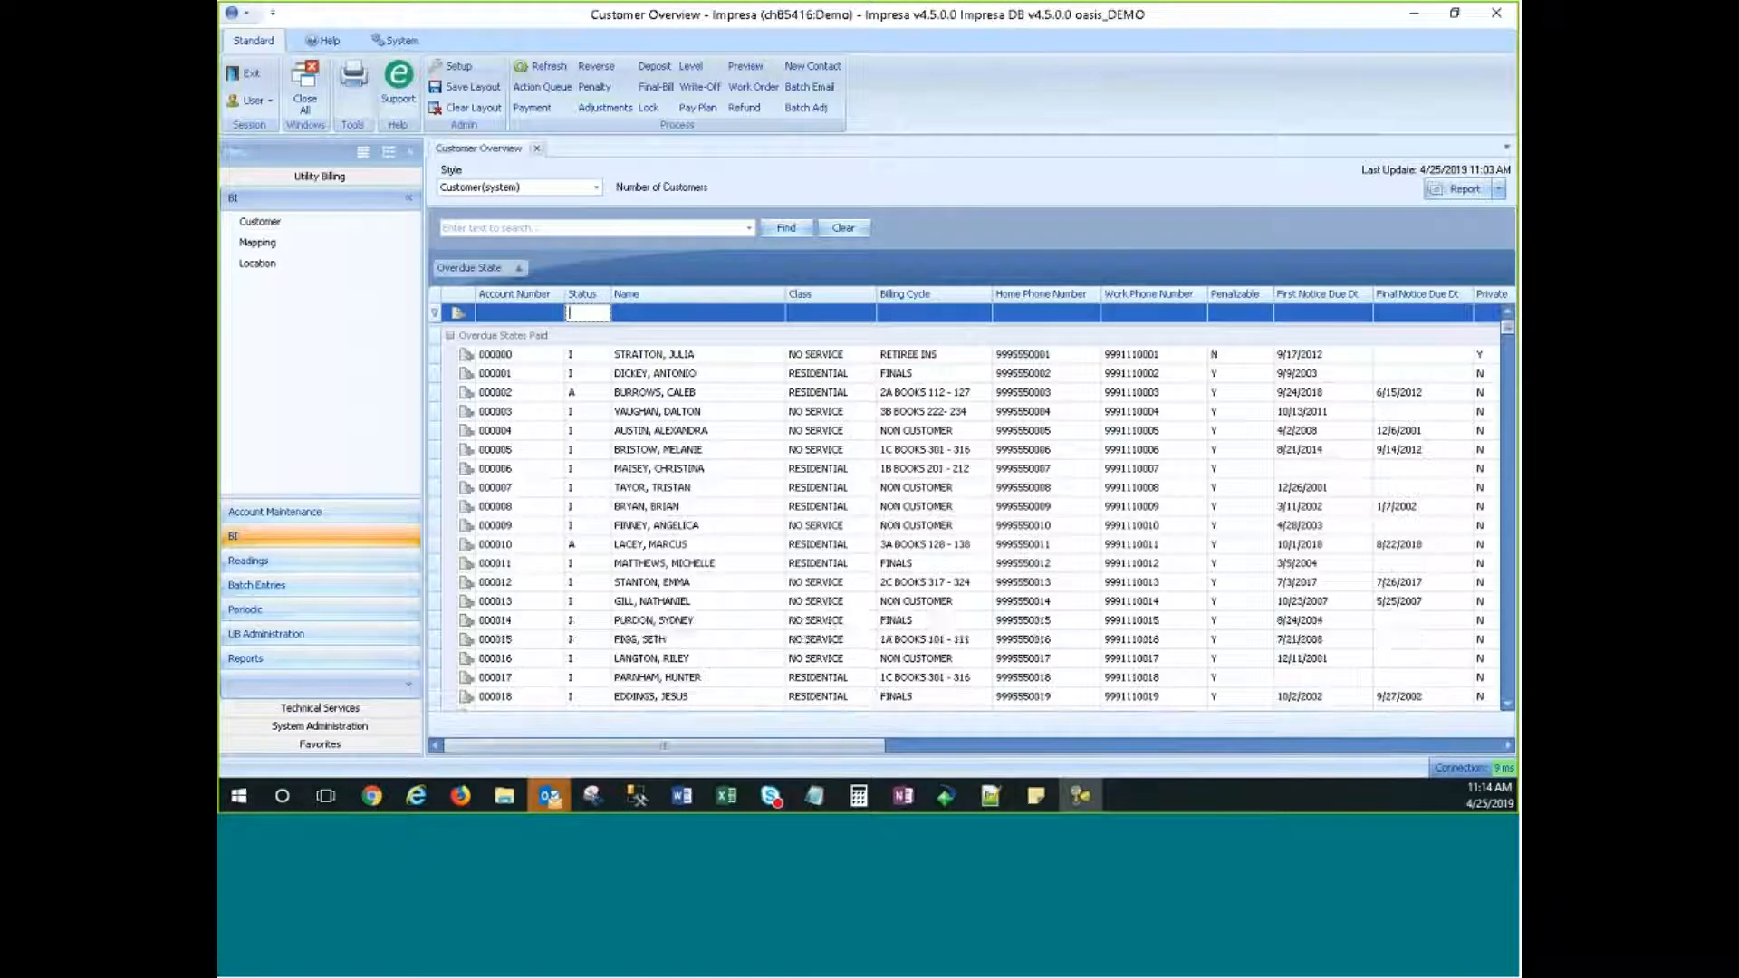
Step: Add Status as a second grouping level beneath Overdue State, then collapse and re-expand the Paid group
mouse_move(584, 294)
left_mouse_down()
mouse_move(557, 277)
mouse_move(584, 278)
left_mouse_up()
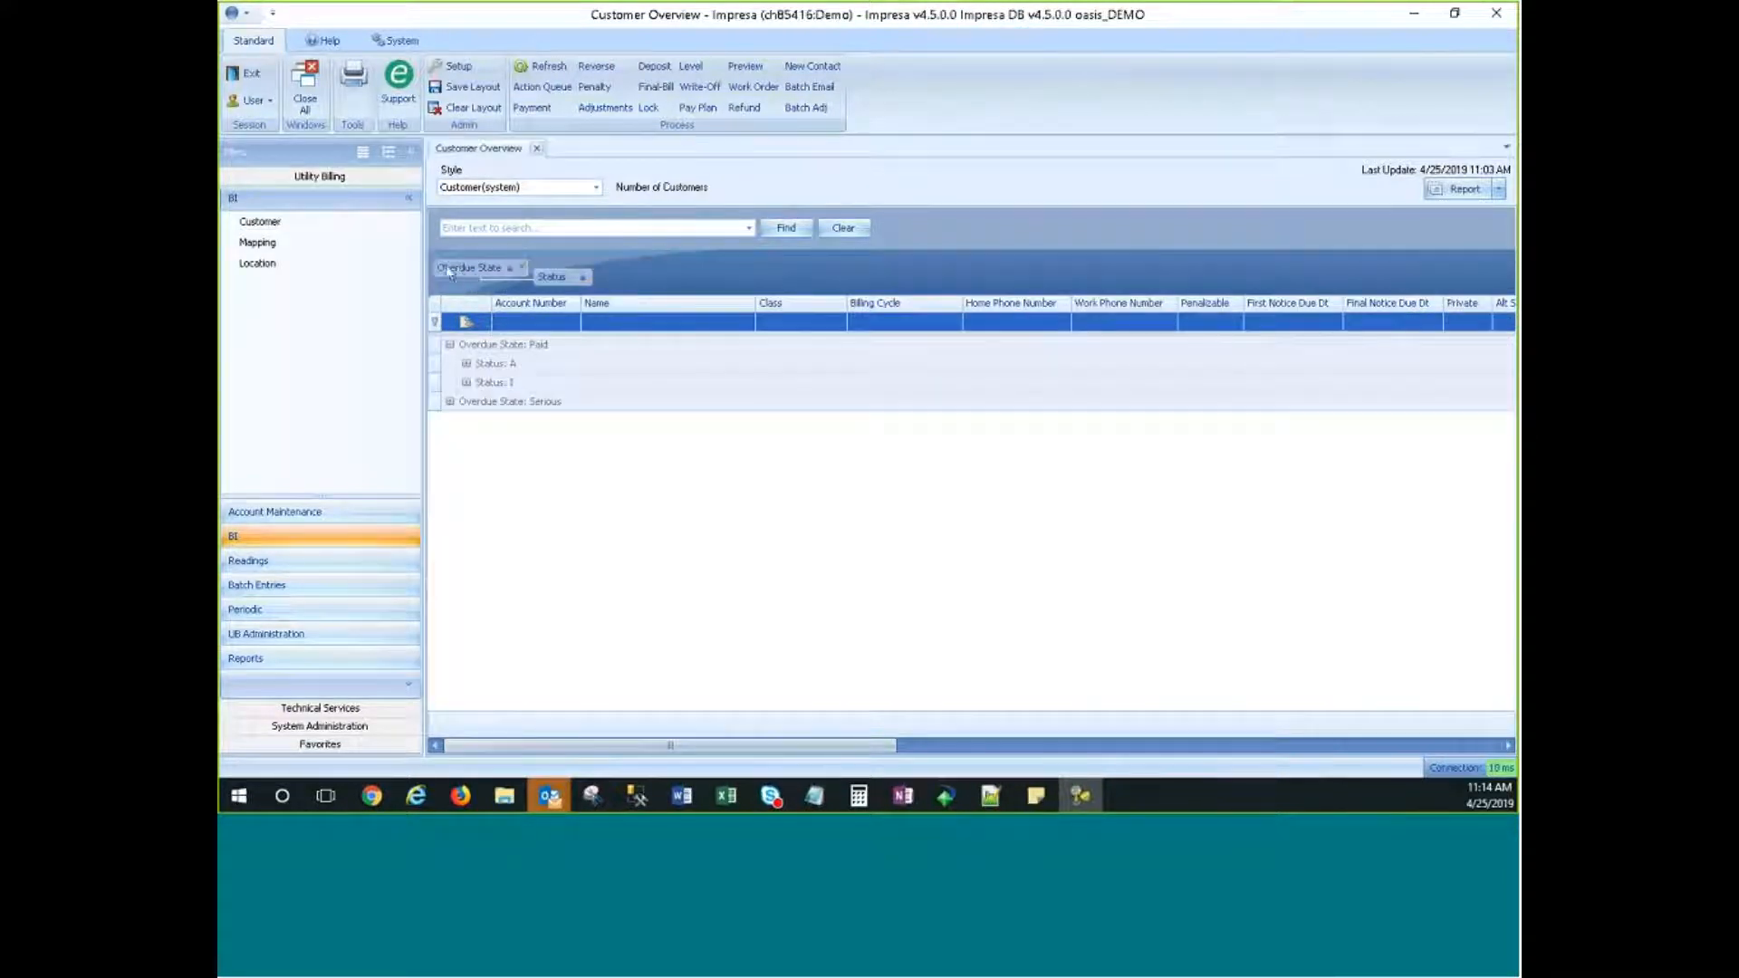
left_click_drag(448, 267, 557, 279)
left_click(449, 344)
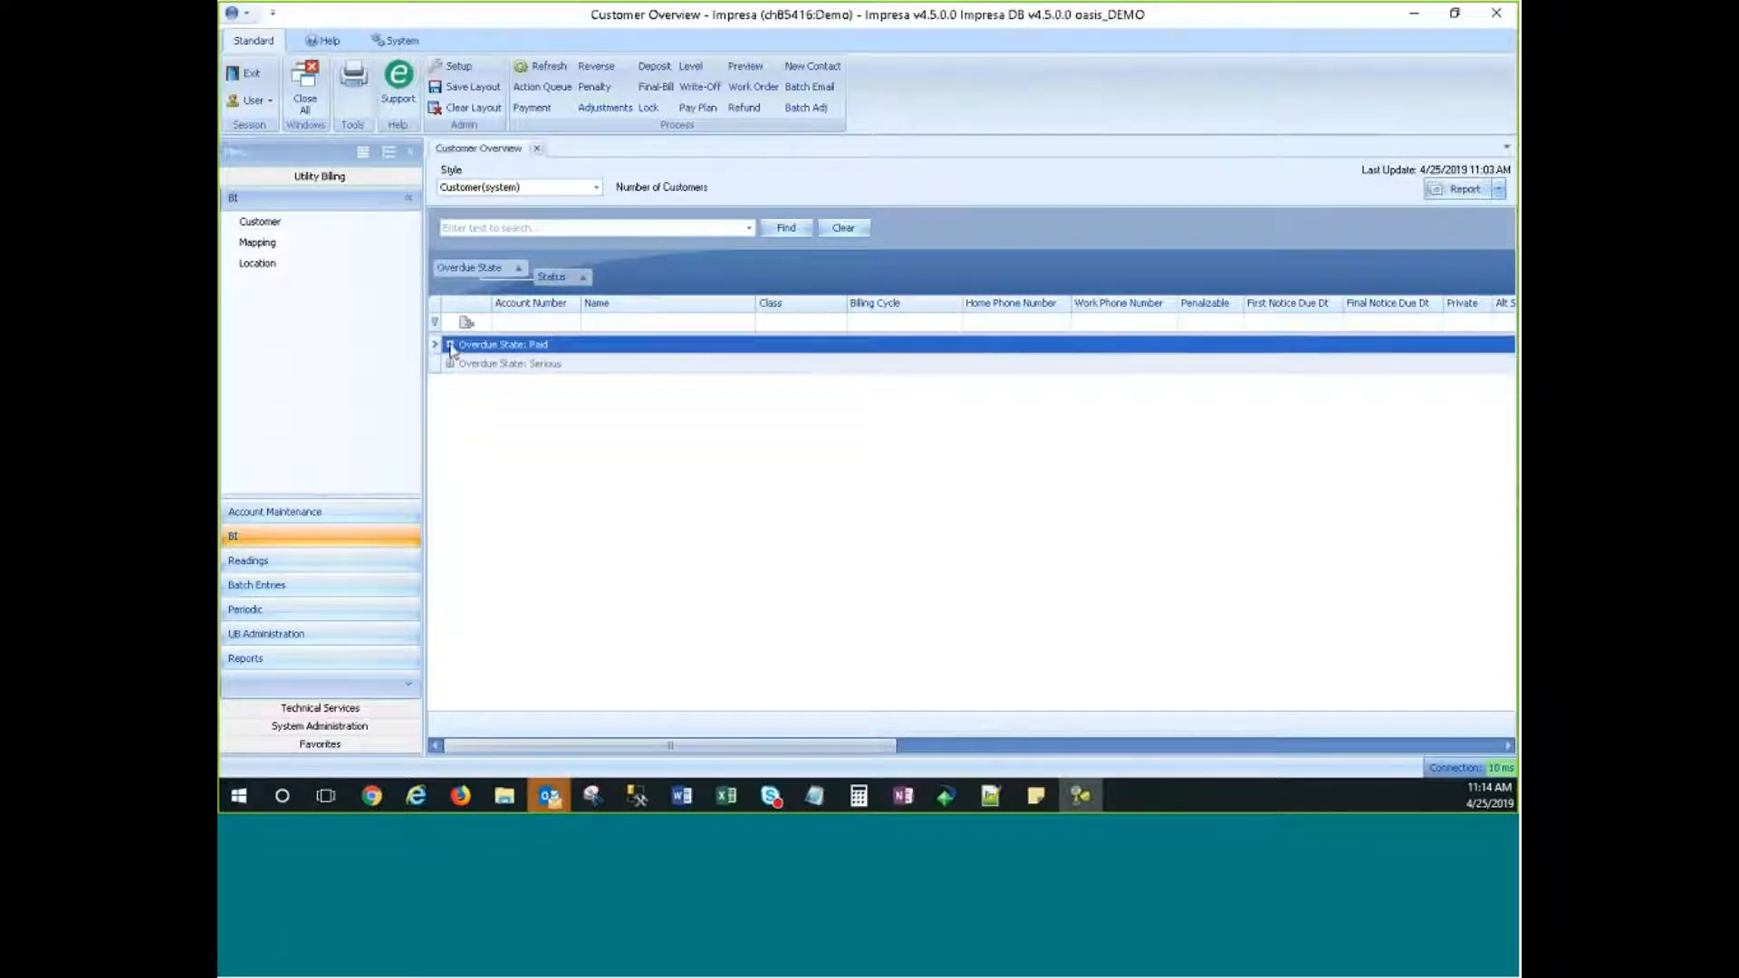
left_click(450, 345)
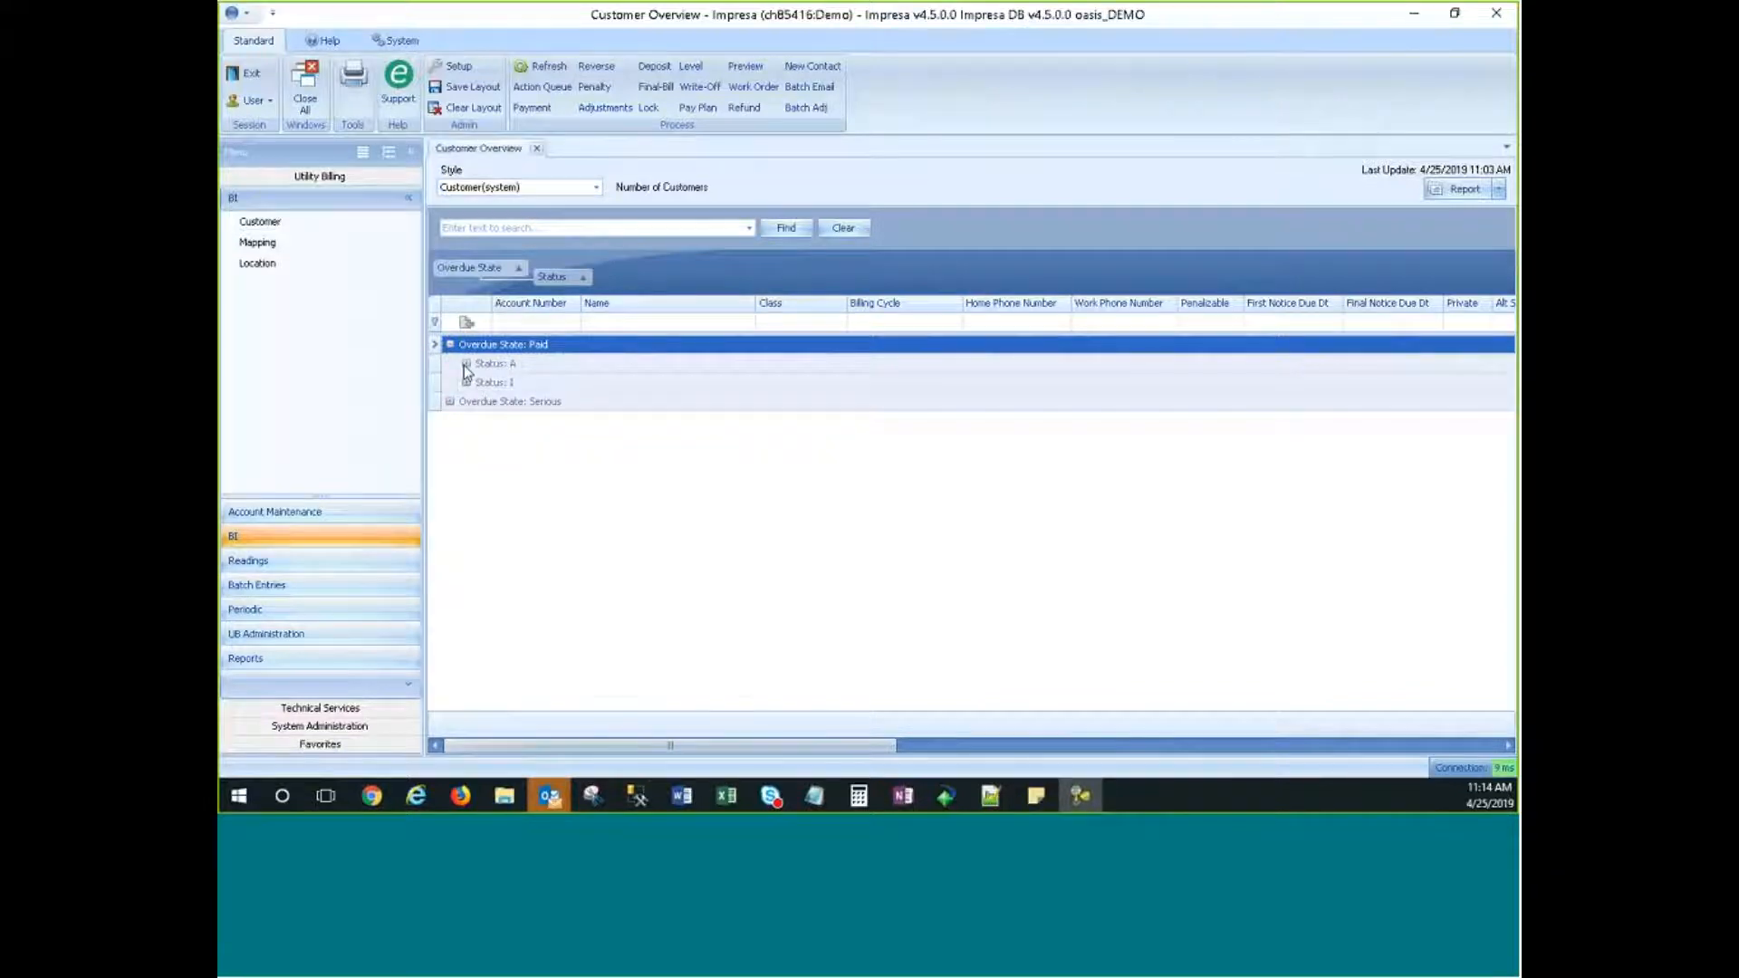
Step: Expand and collapse the Status A and Status I subgroups within the Paid group to view their customers
left_click(465, 364)
left_click(466, 364)
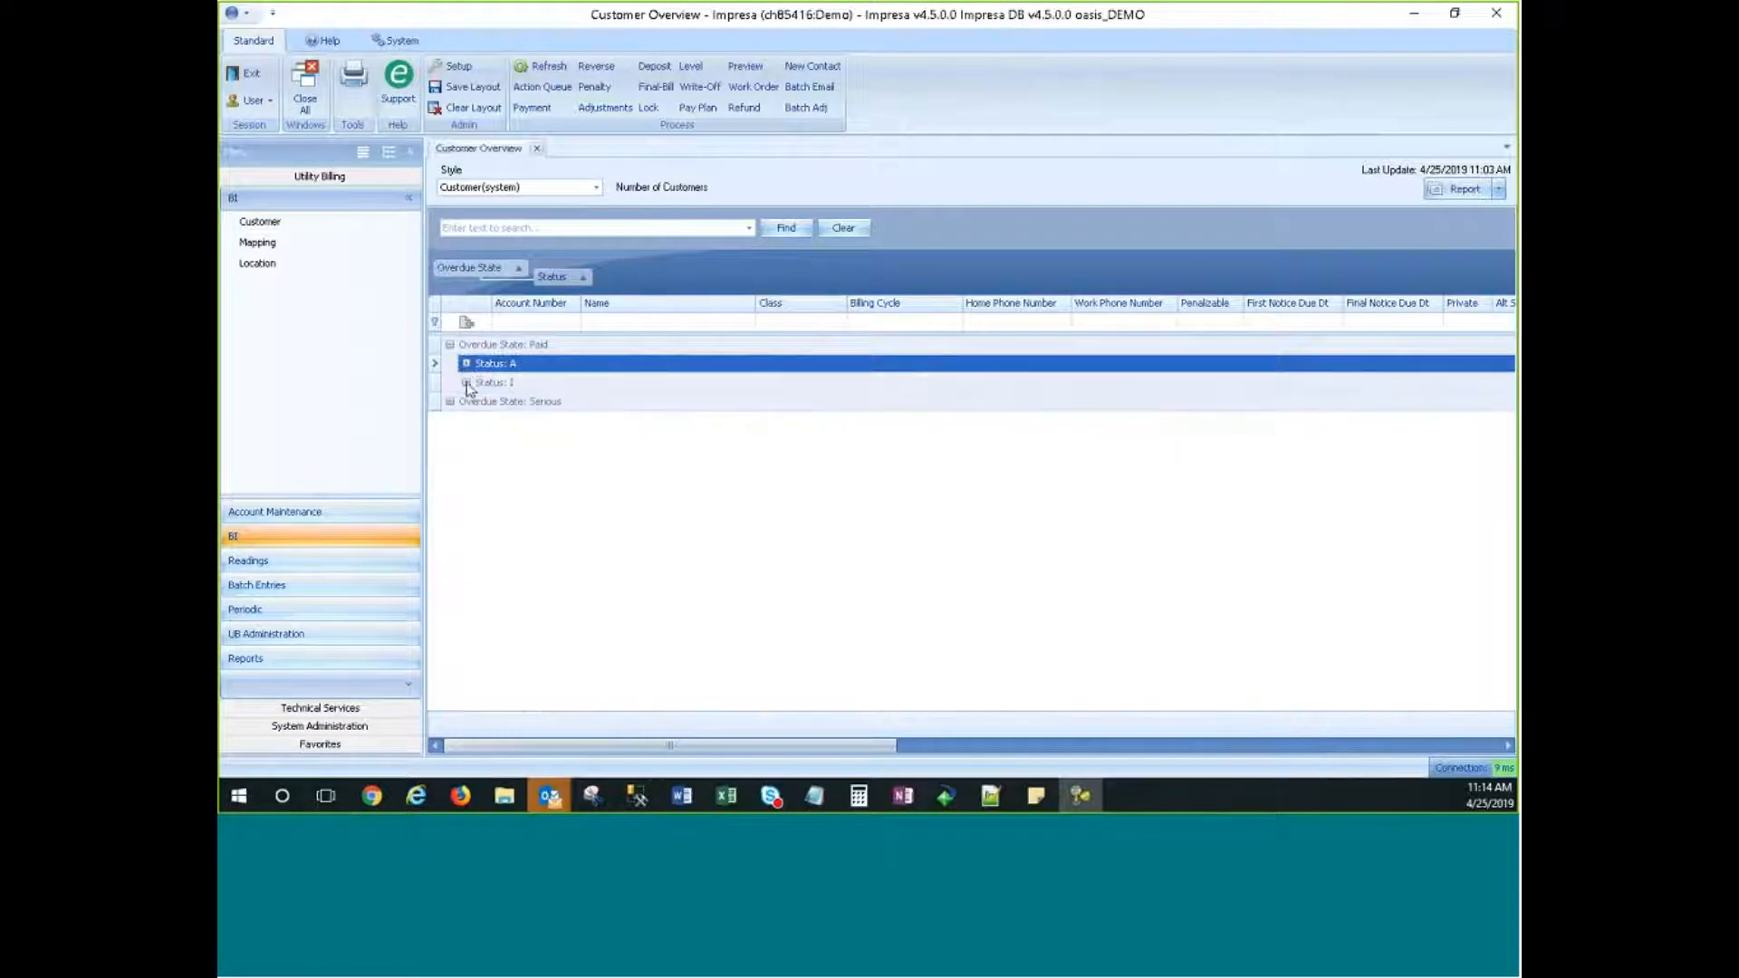
left_click(466, 382)
left_click(465, 382)
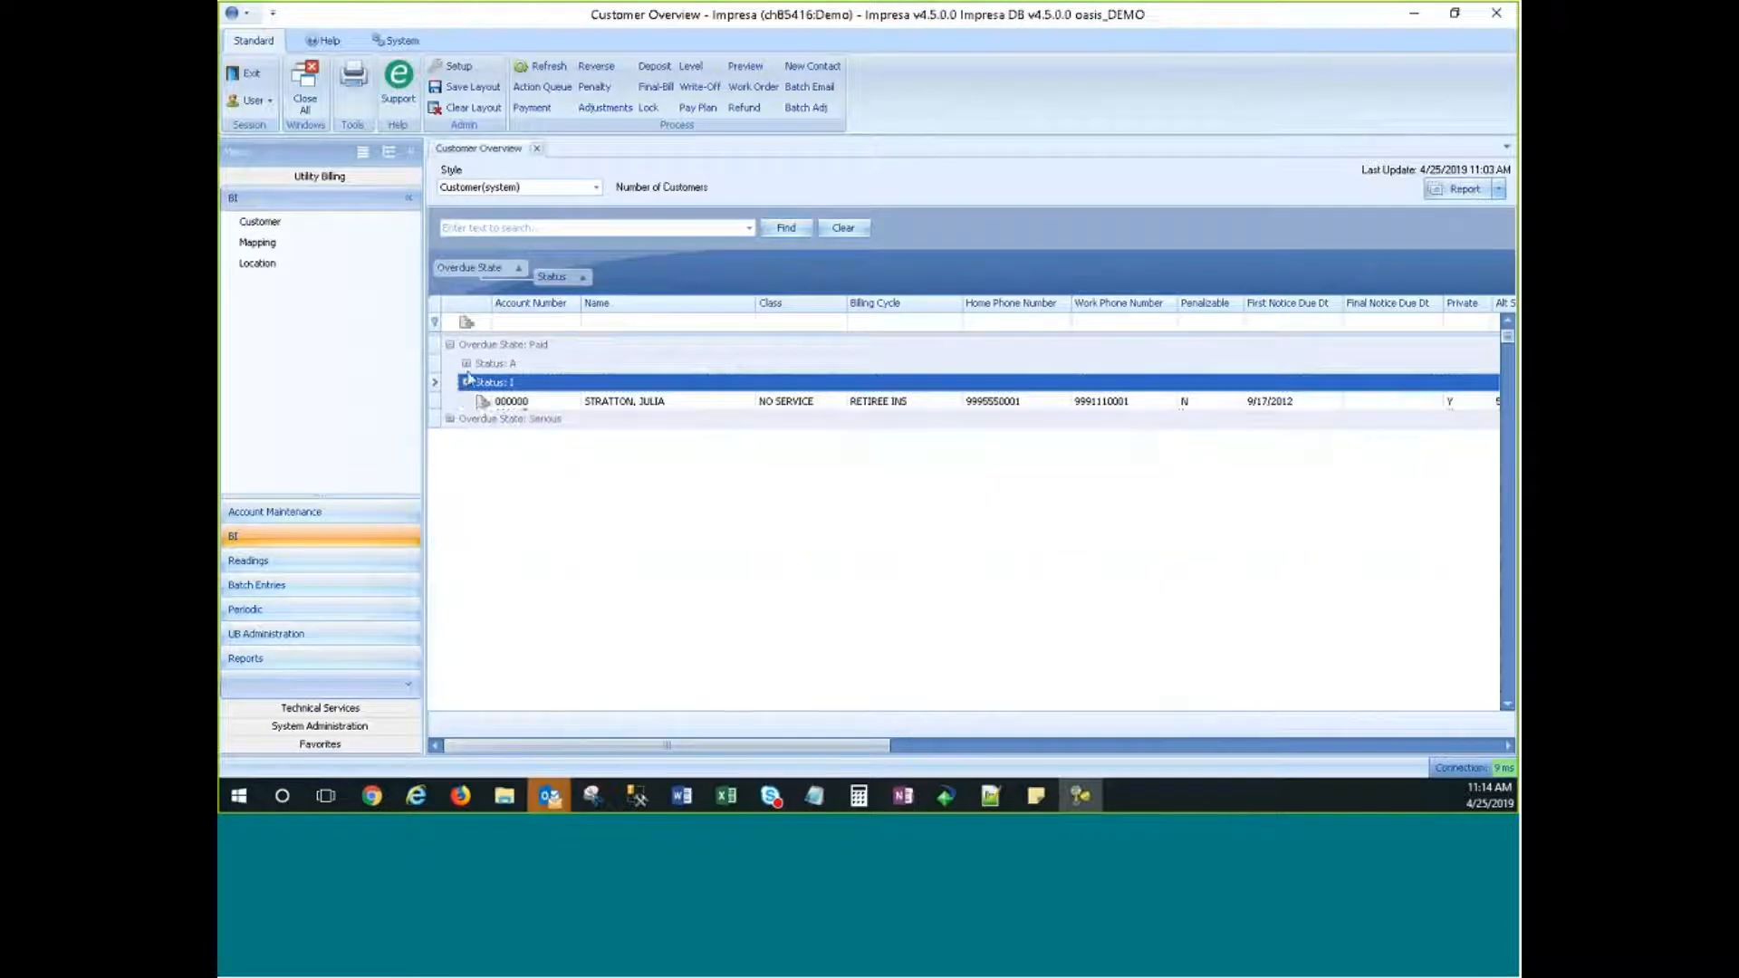
Step: Collapse the Paid group and add Billing Cycle and Penalizable as grouping levels beneath Status
left_click(450, 348)
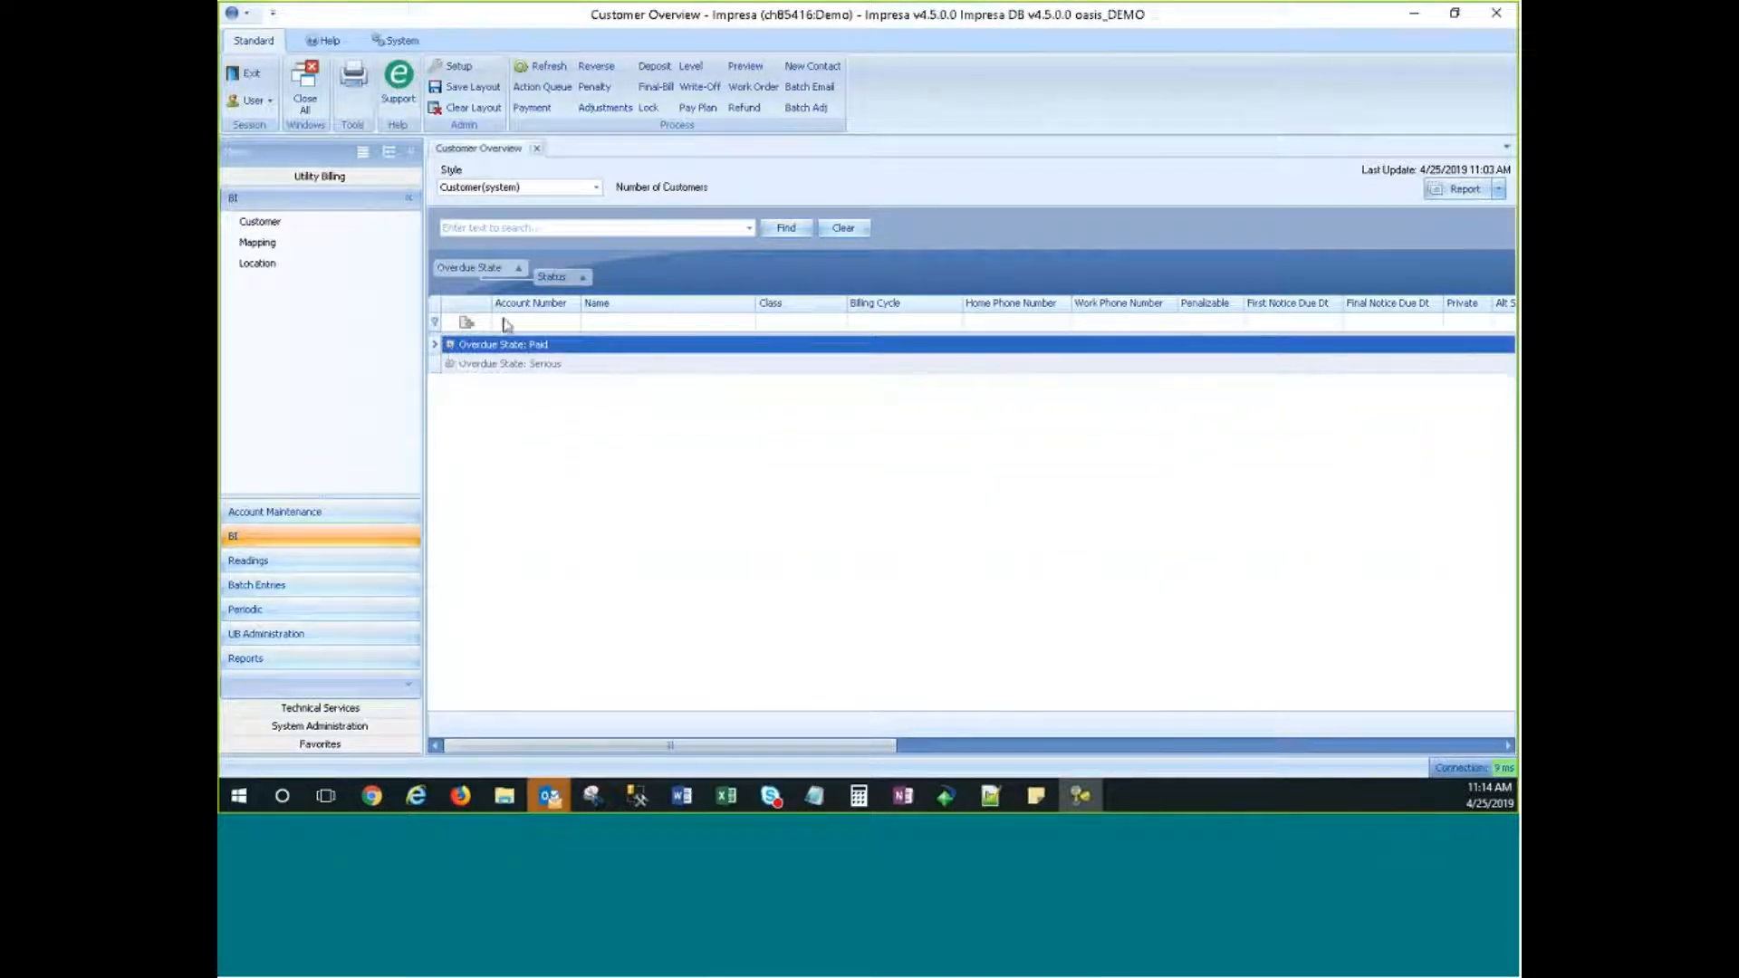
left_click_drag(901, 309, 765, 285)
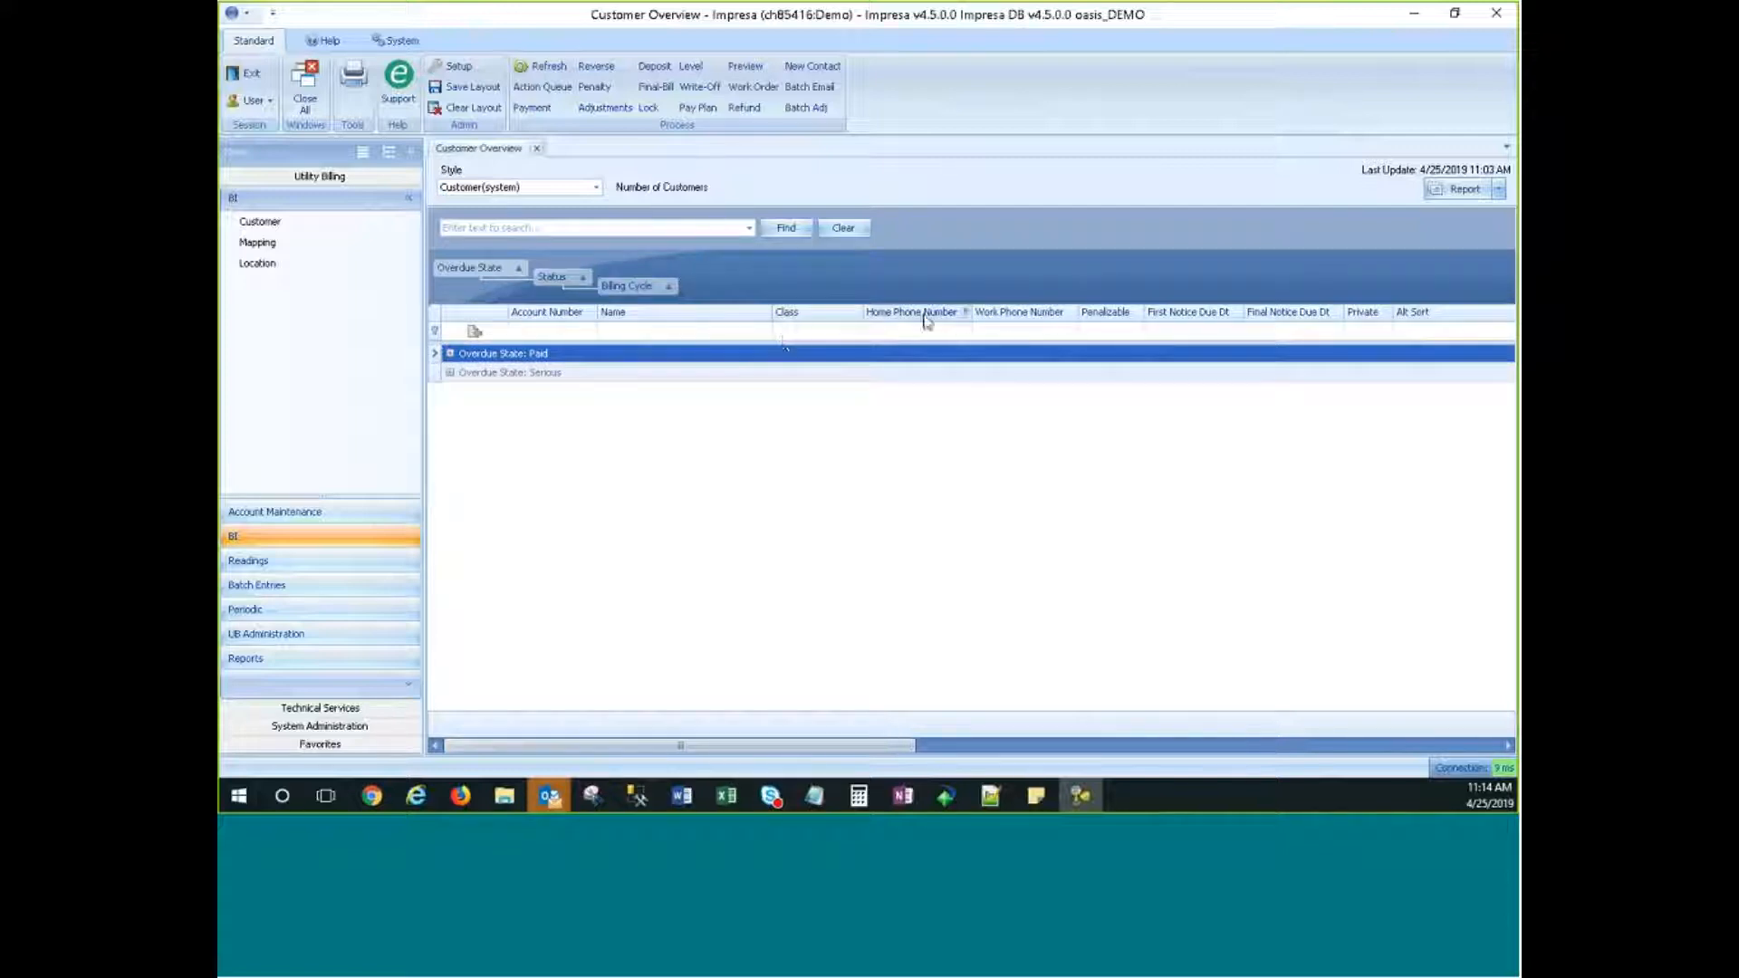
left_click_drag(1114, 317, 942, 286)
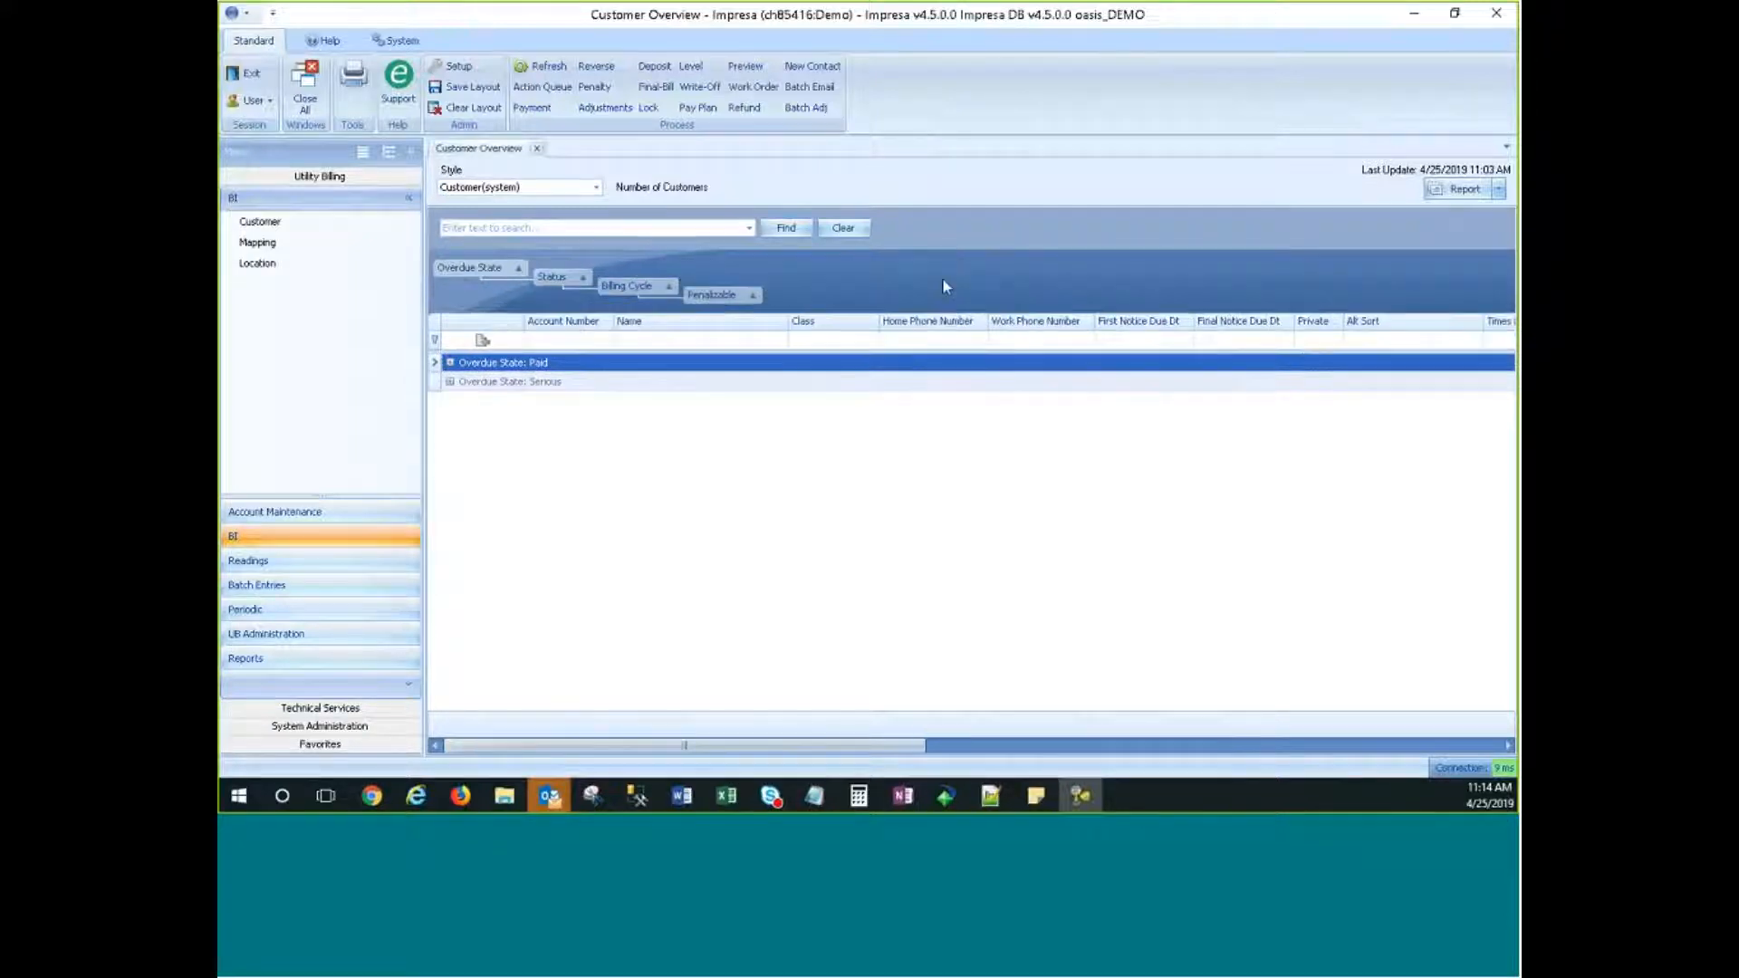
Step: Expand the Paid group, its Status A subgroup and the 1A BOOKS 101 - 111 billing cycle
left_click(449, 362)
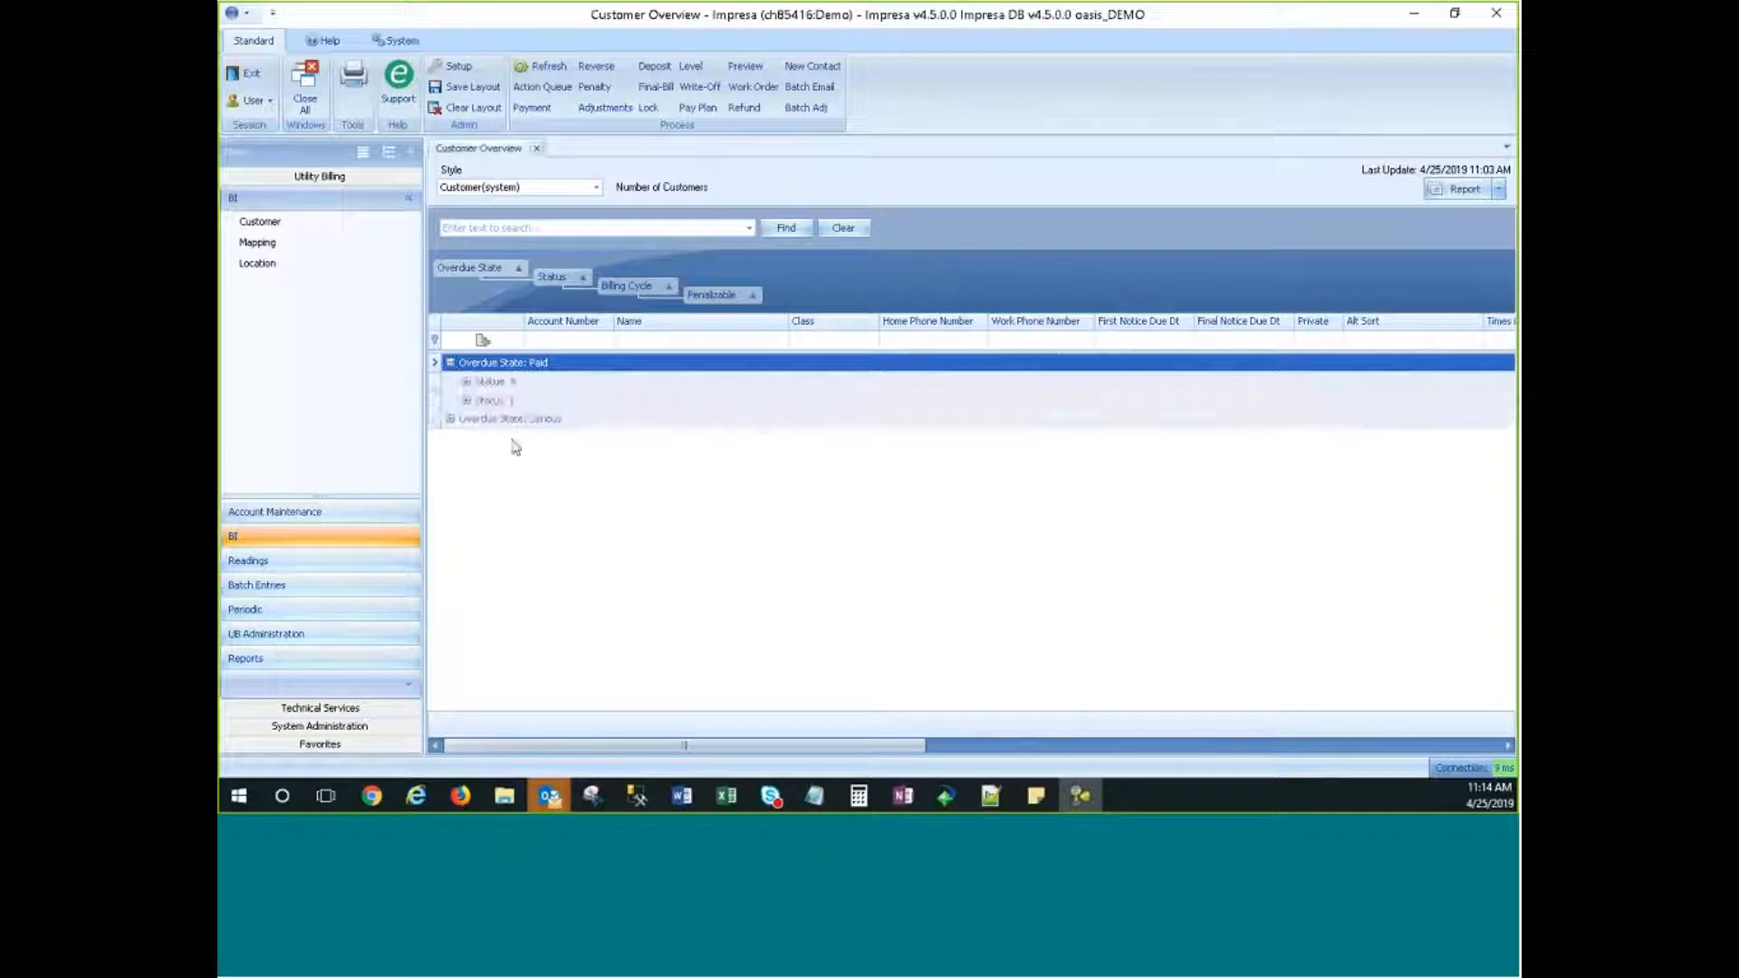
left_click(466, 381)
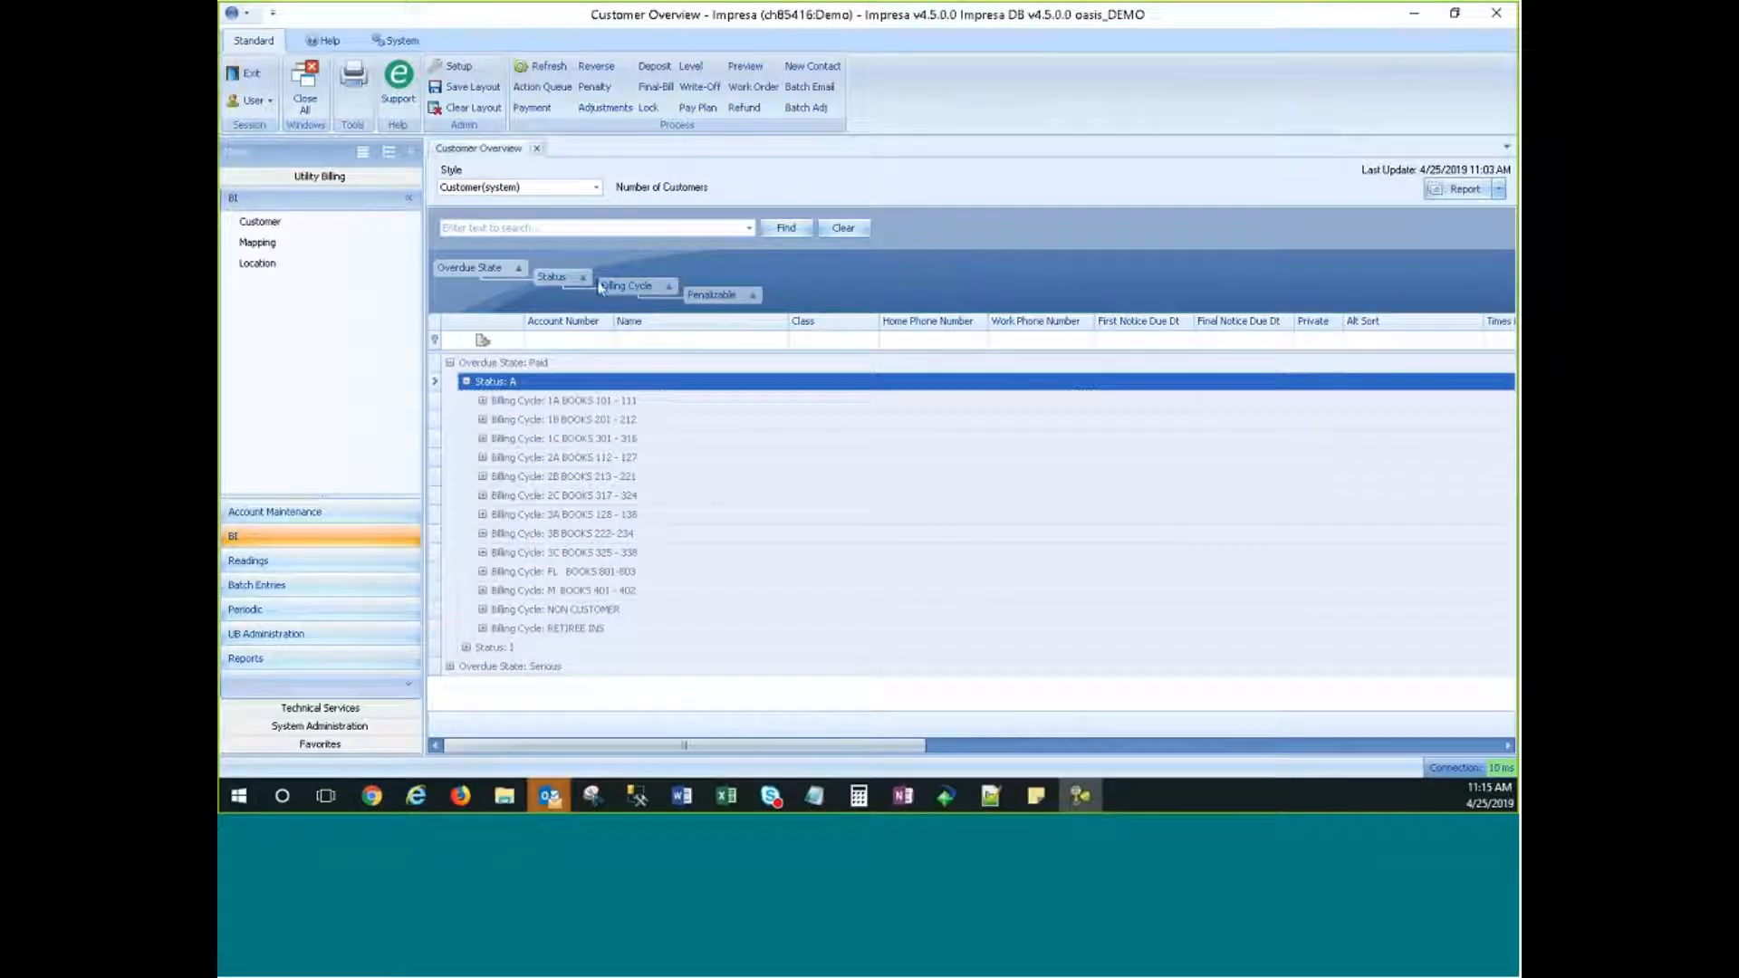
left_click(484, 402)
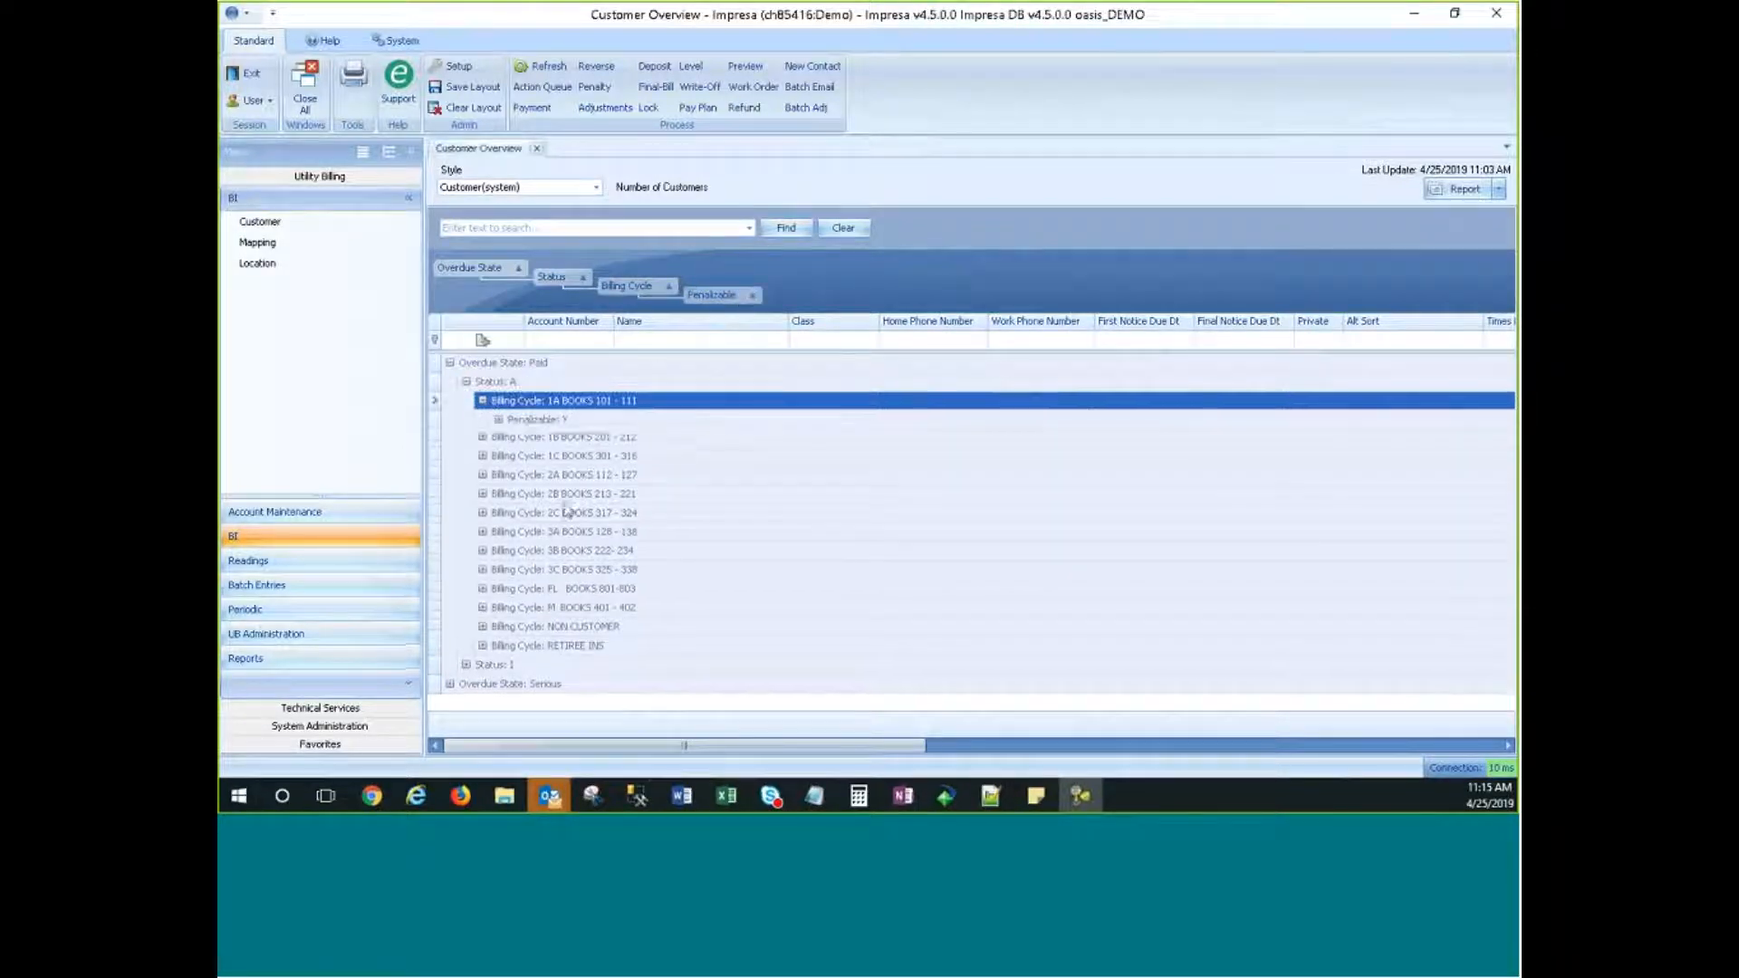
Step: Expand the remaining billing cycles under Status A, from 1B BOOKS 201 - 212 through RETIREE INS, to view their Penalizable subgroups
left_click(483, 439)
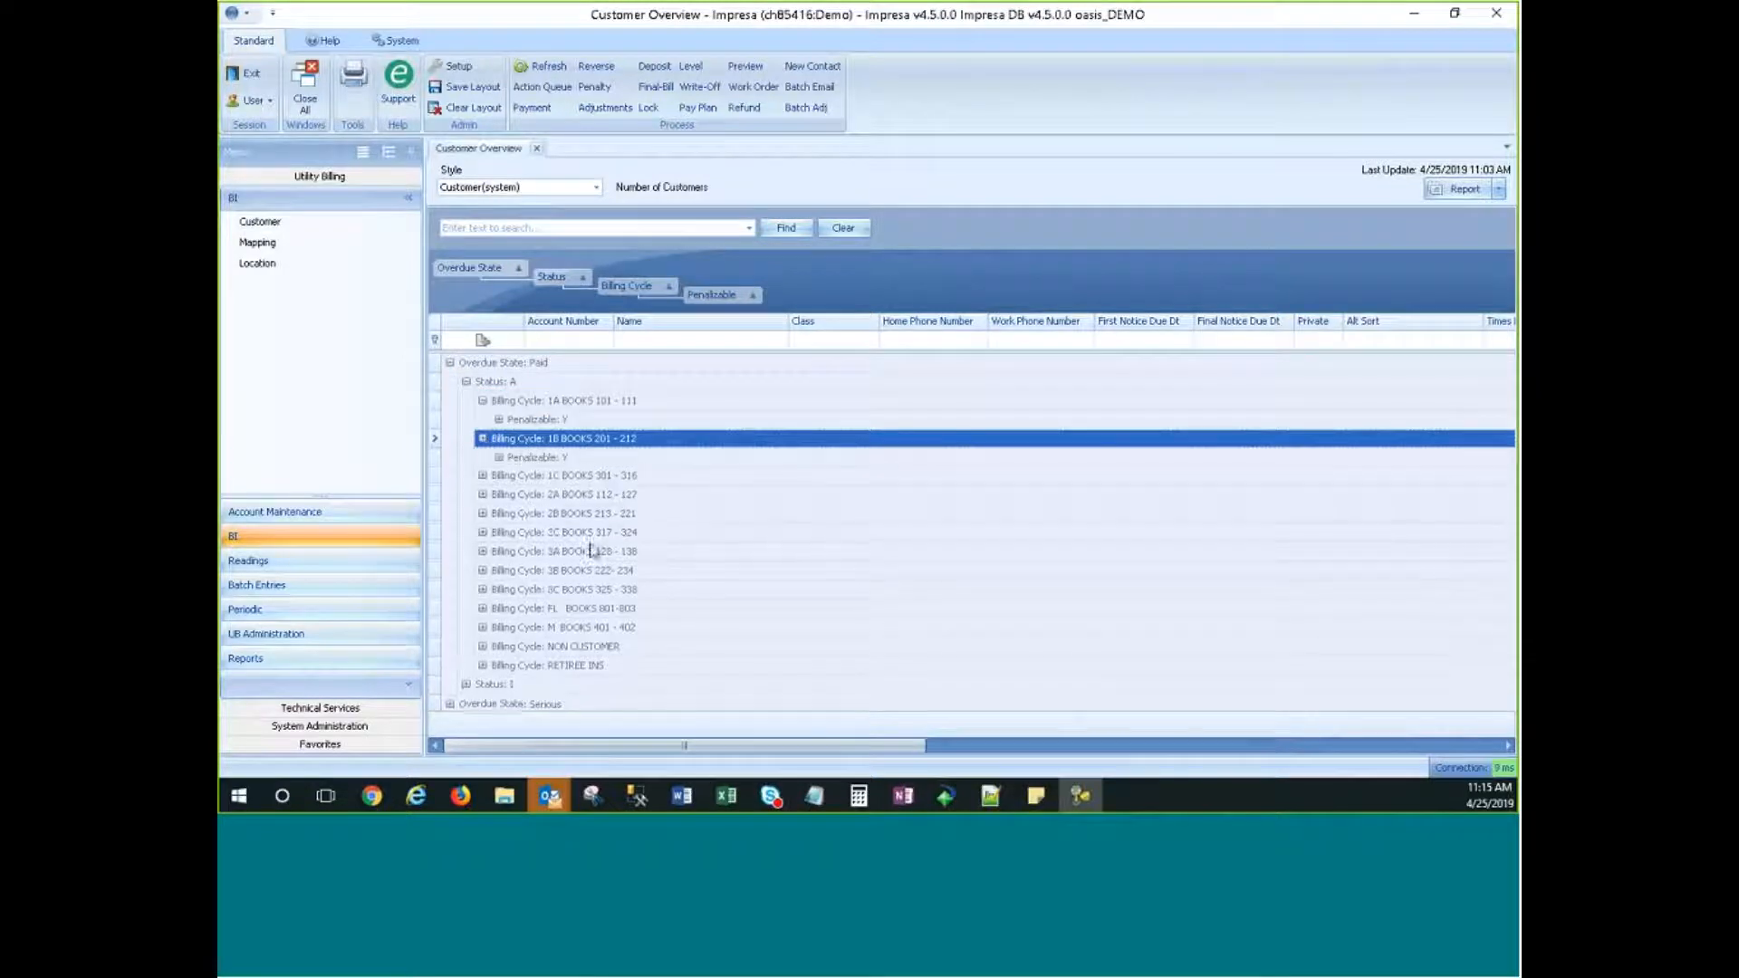
left_click(484, 477)
left_click(482, 514)
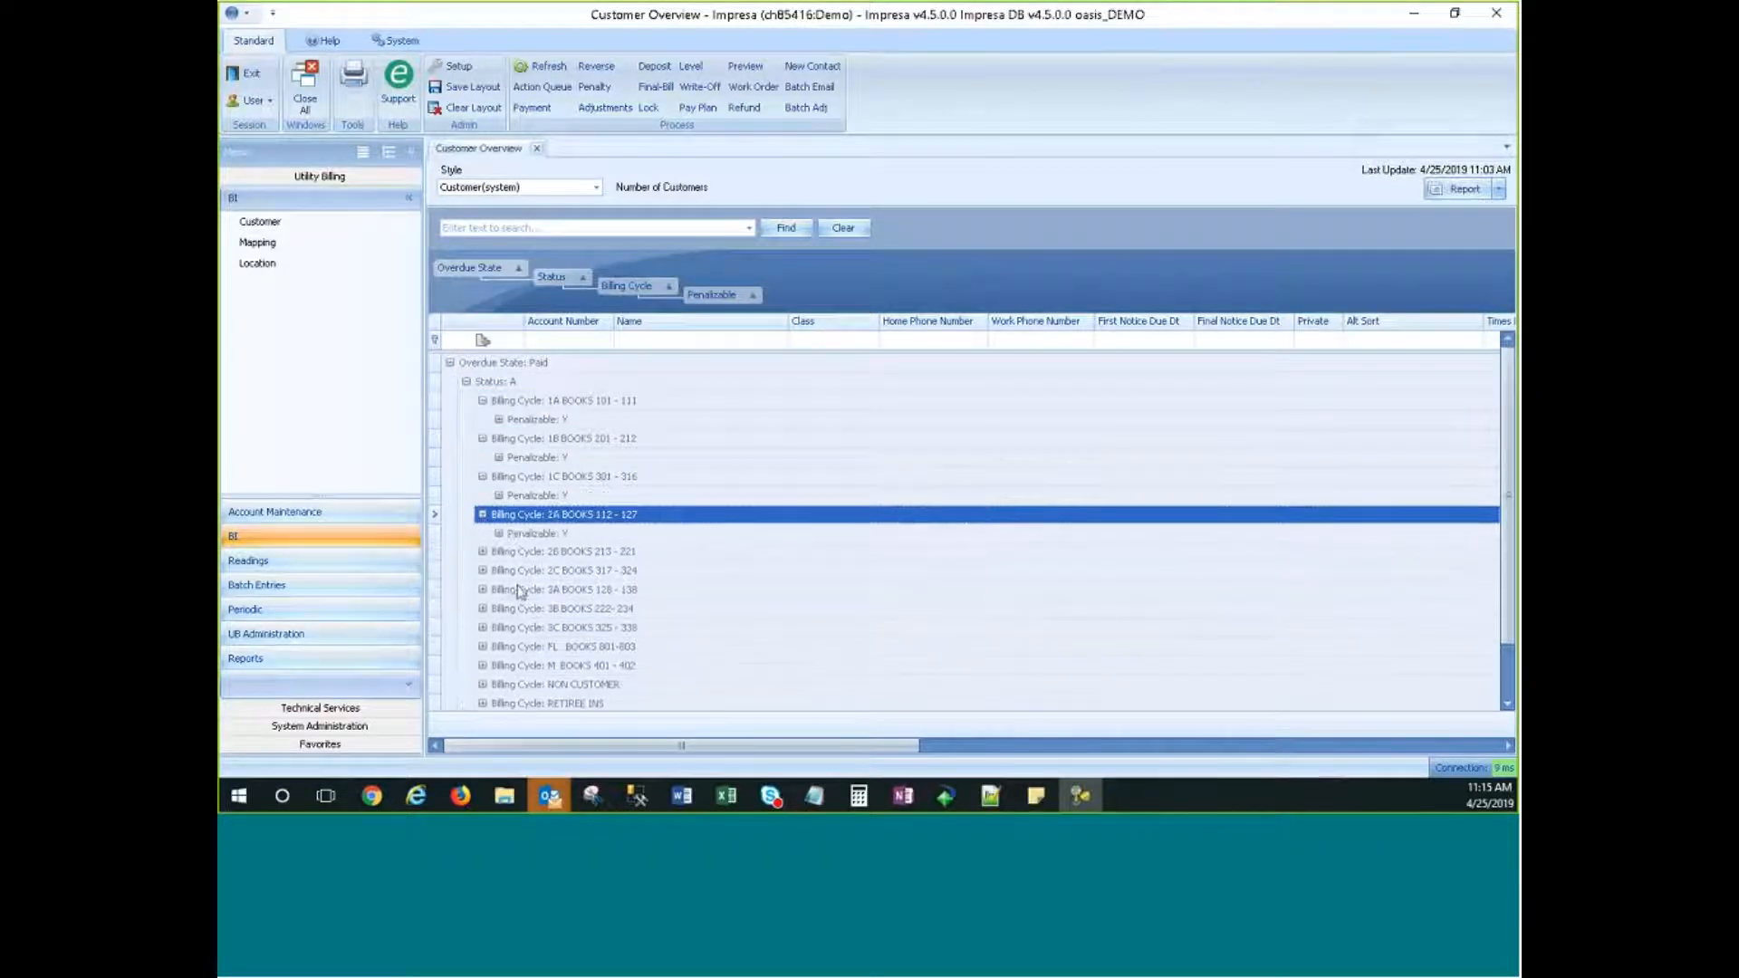
scroll(515, 582, "down", 1)
left_click(483, 496)
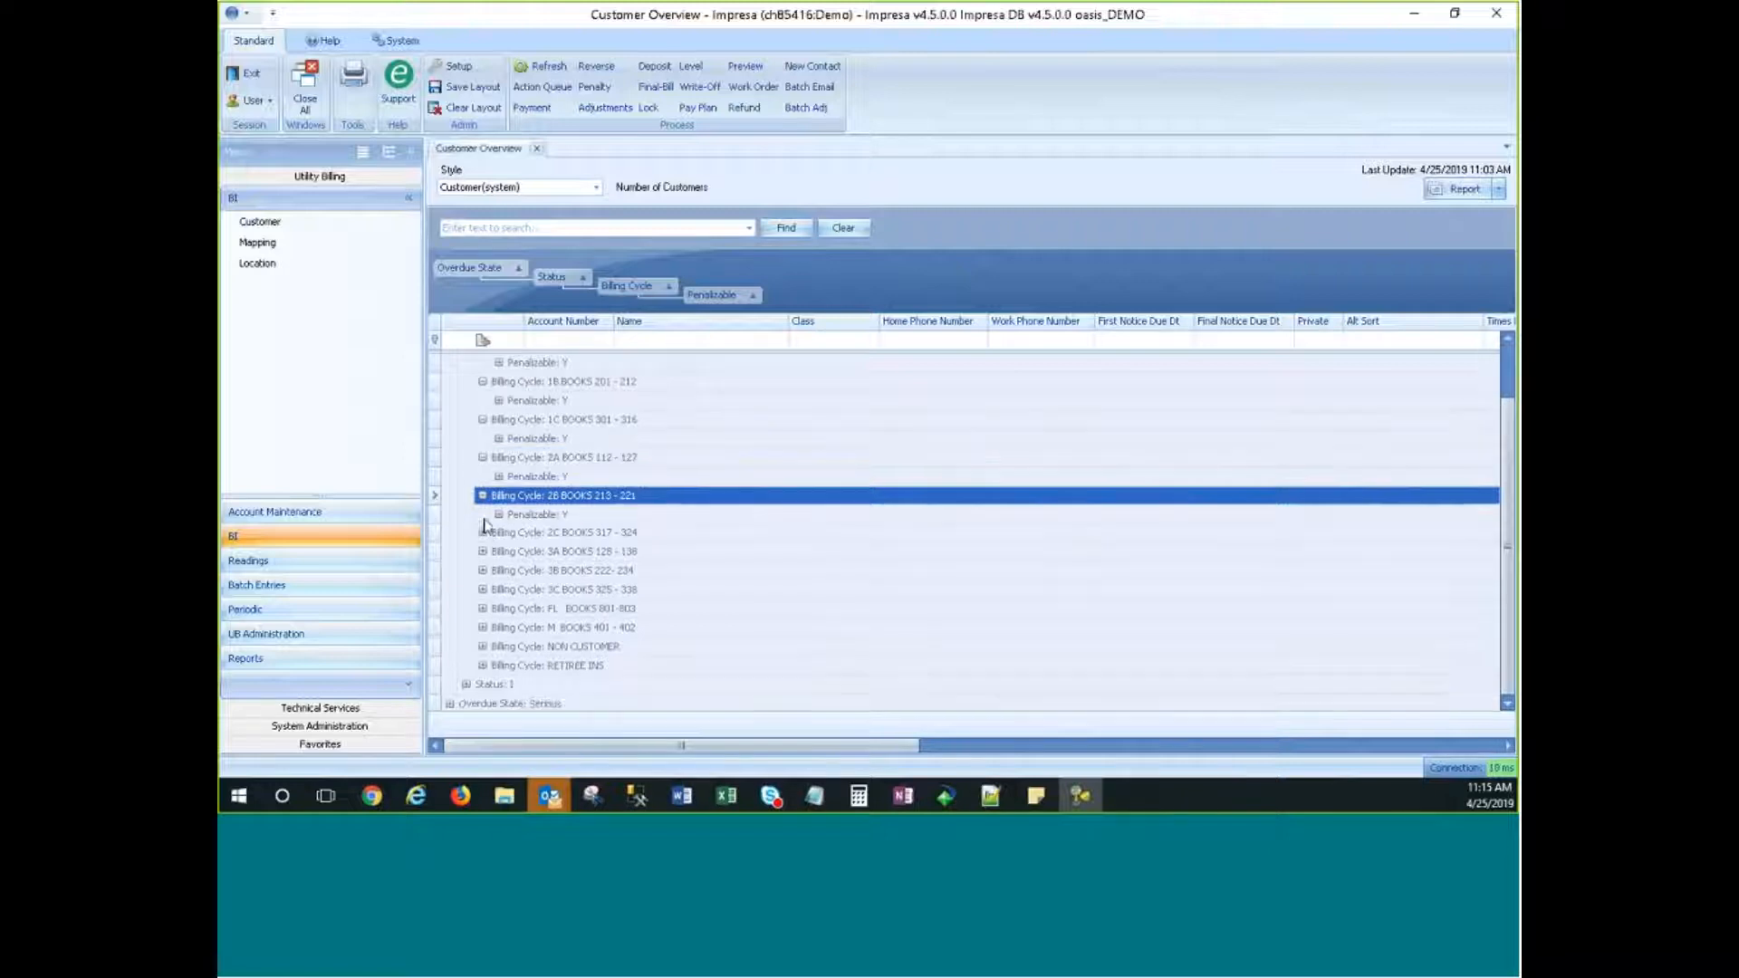
left_click(483, 533)
left_click(483, 572)
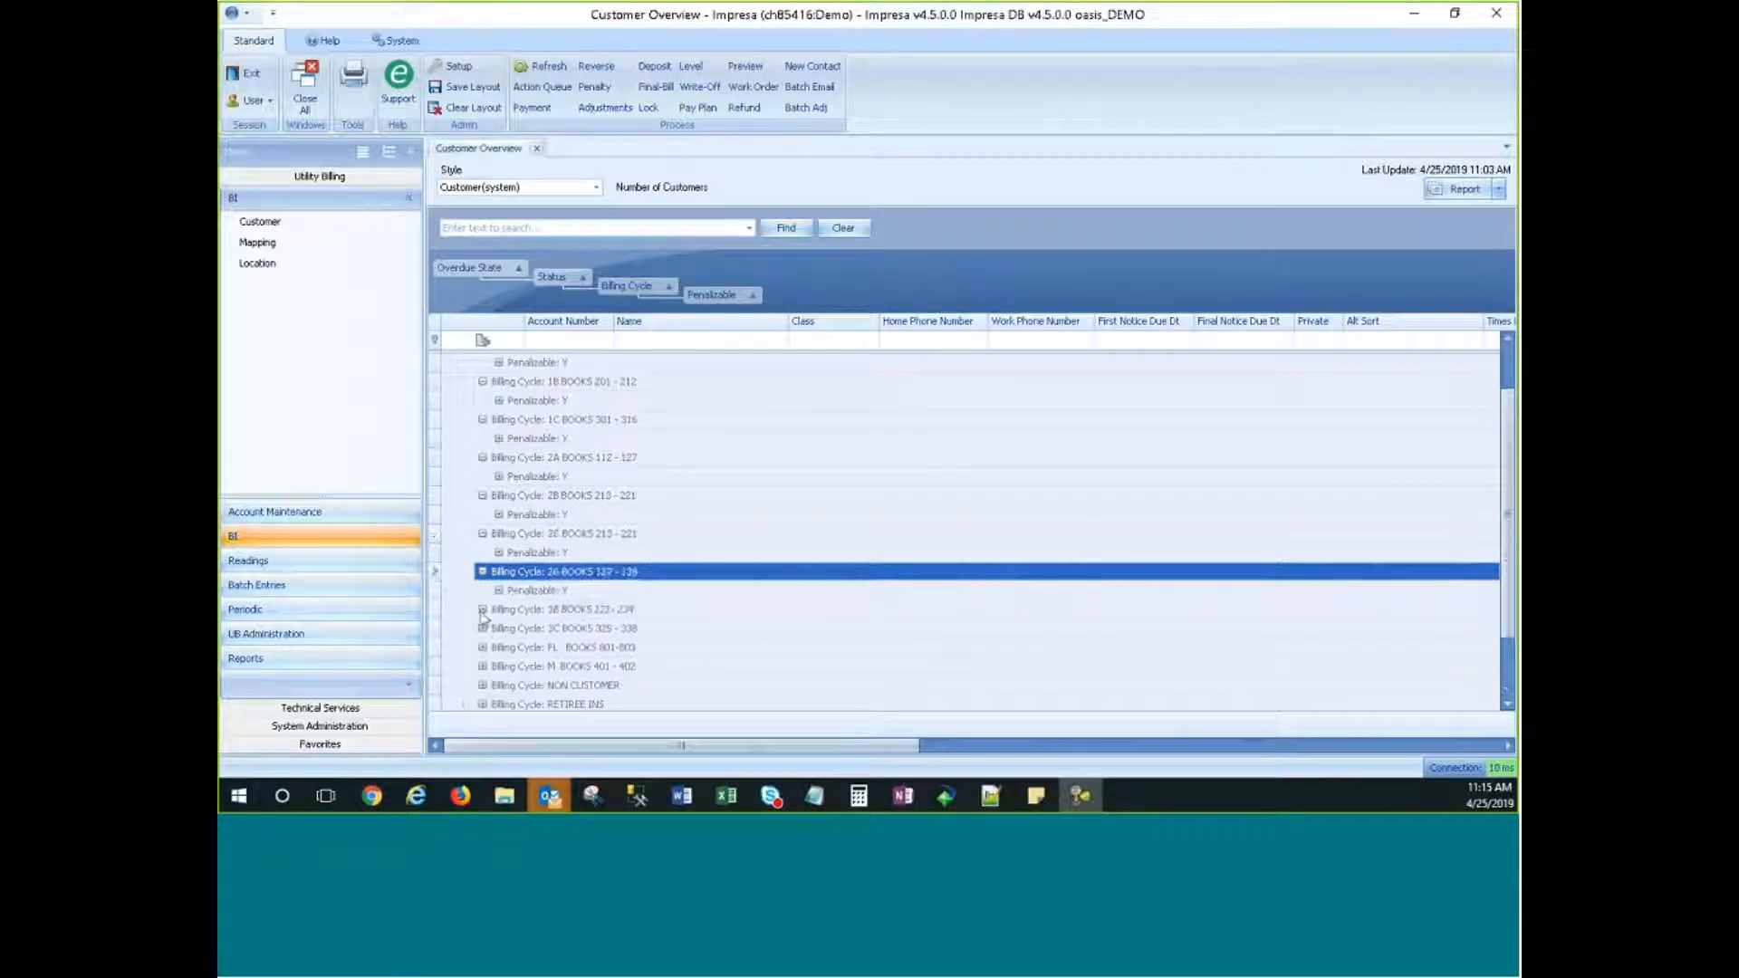
left_click(483, 609)
left_click(482, 647)
scroll(480, 629, "down", 2)
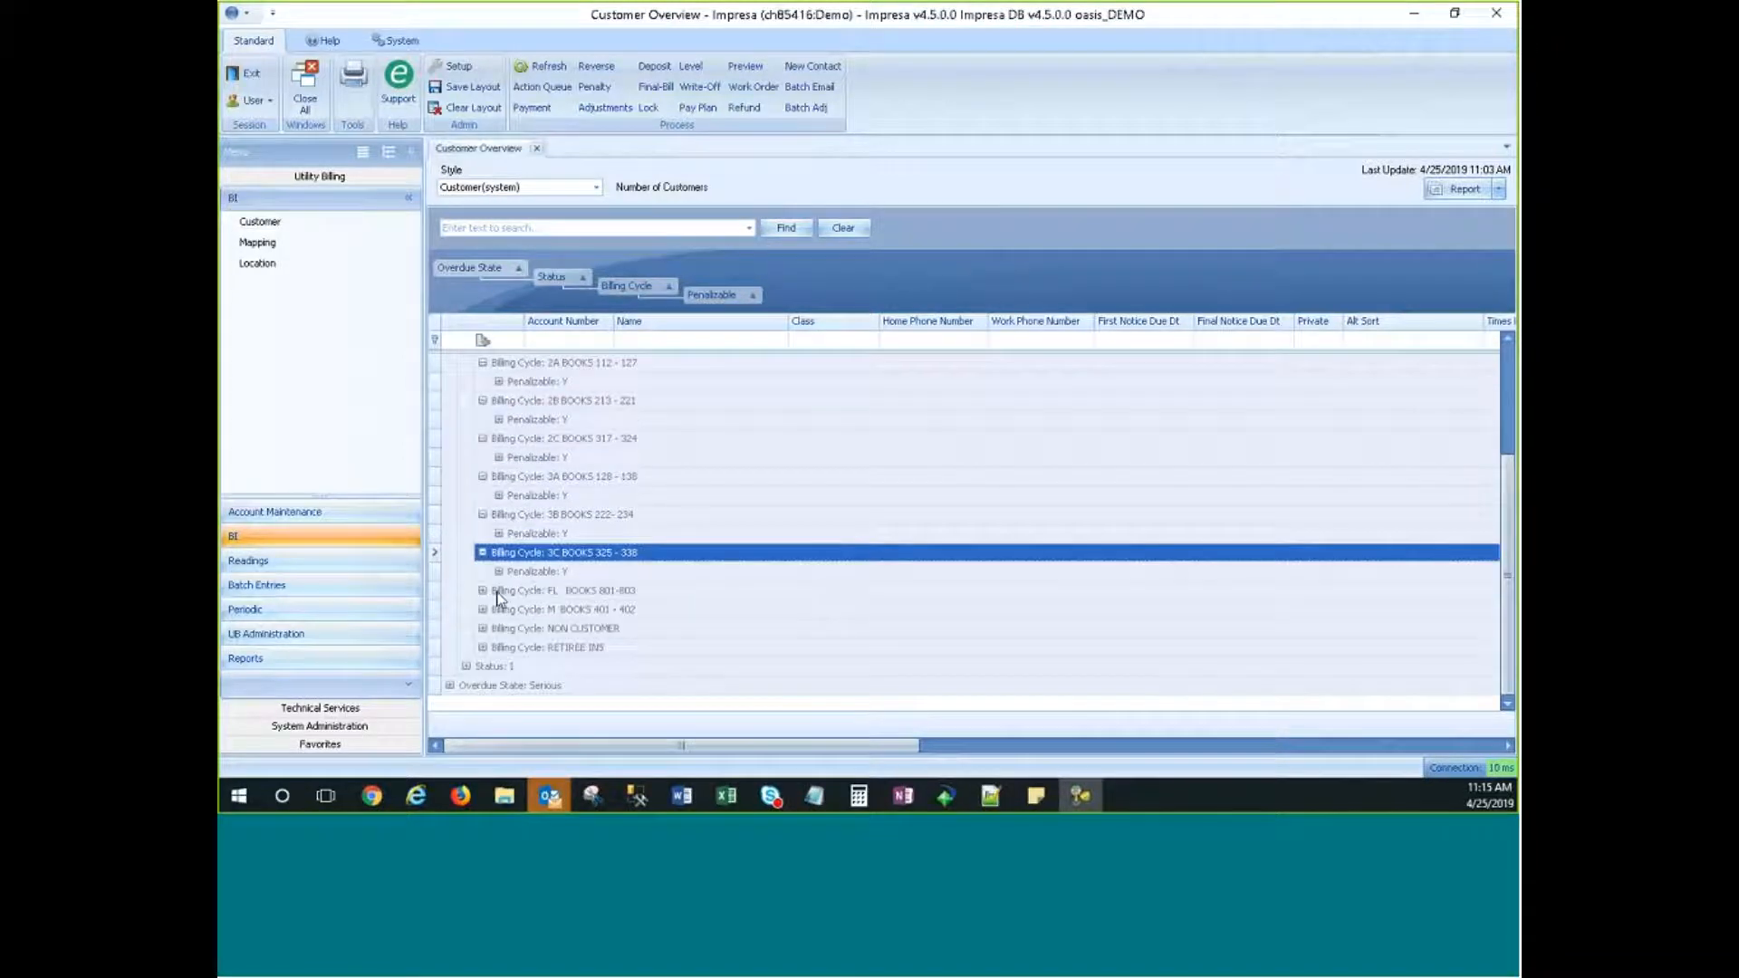
left_click(482, 590)
left_click(483, 627)
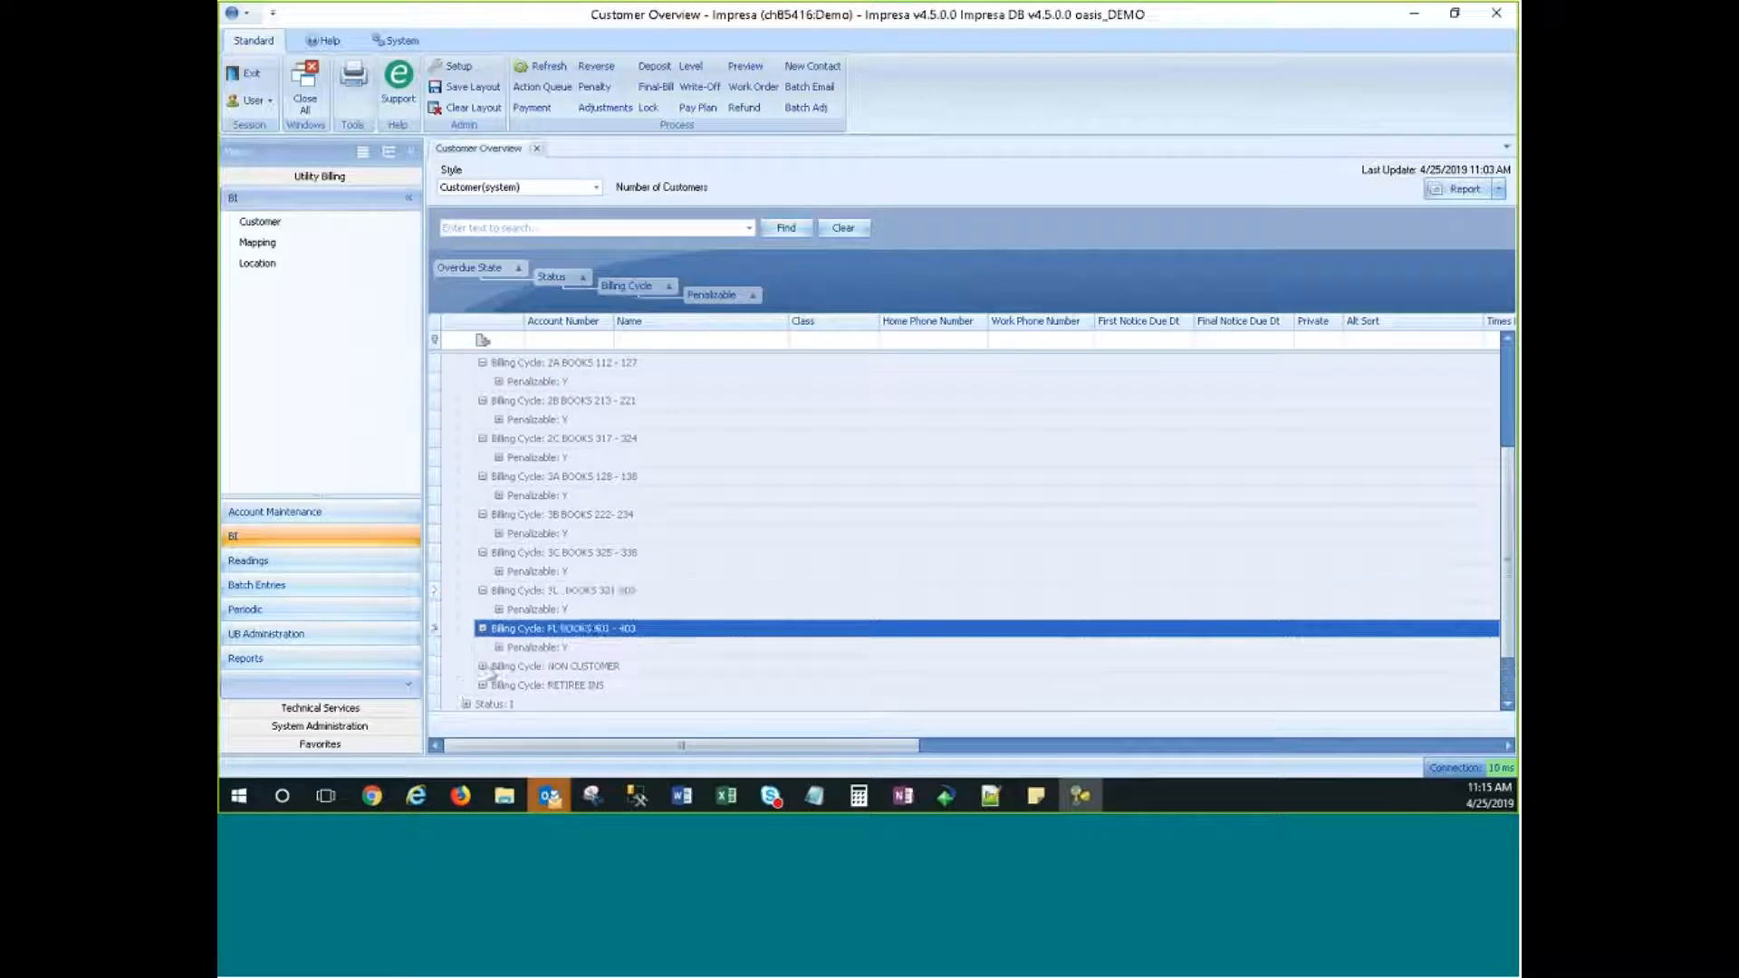
left_click(483, 666)
scroll(499, 598, "down", 1)
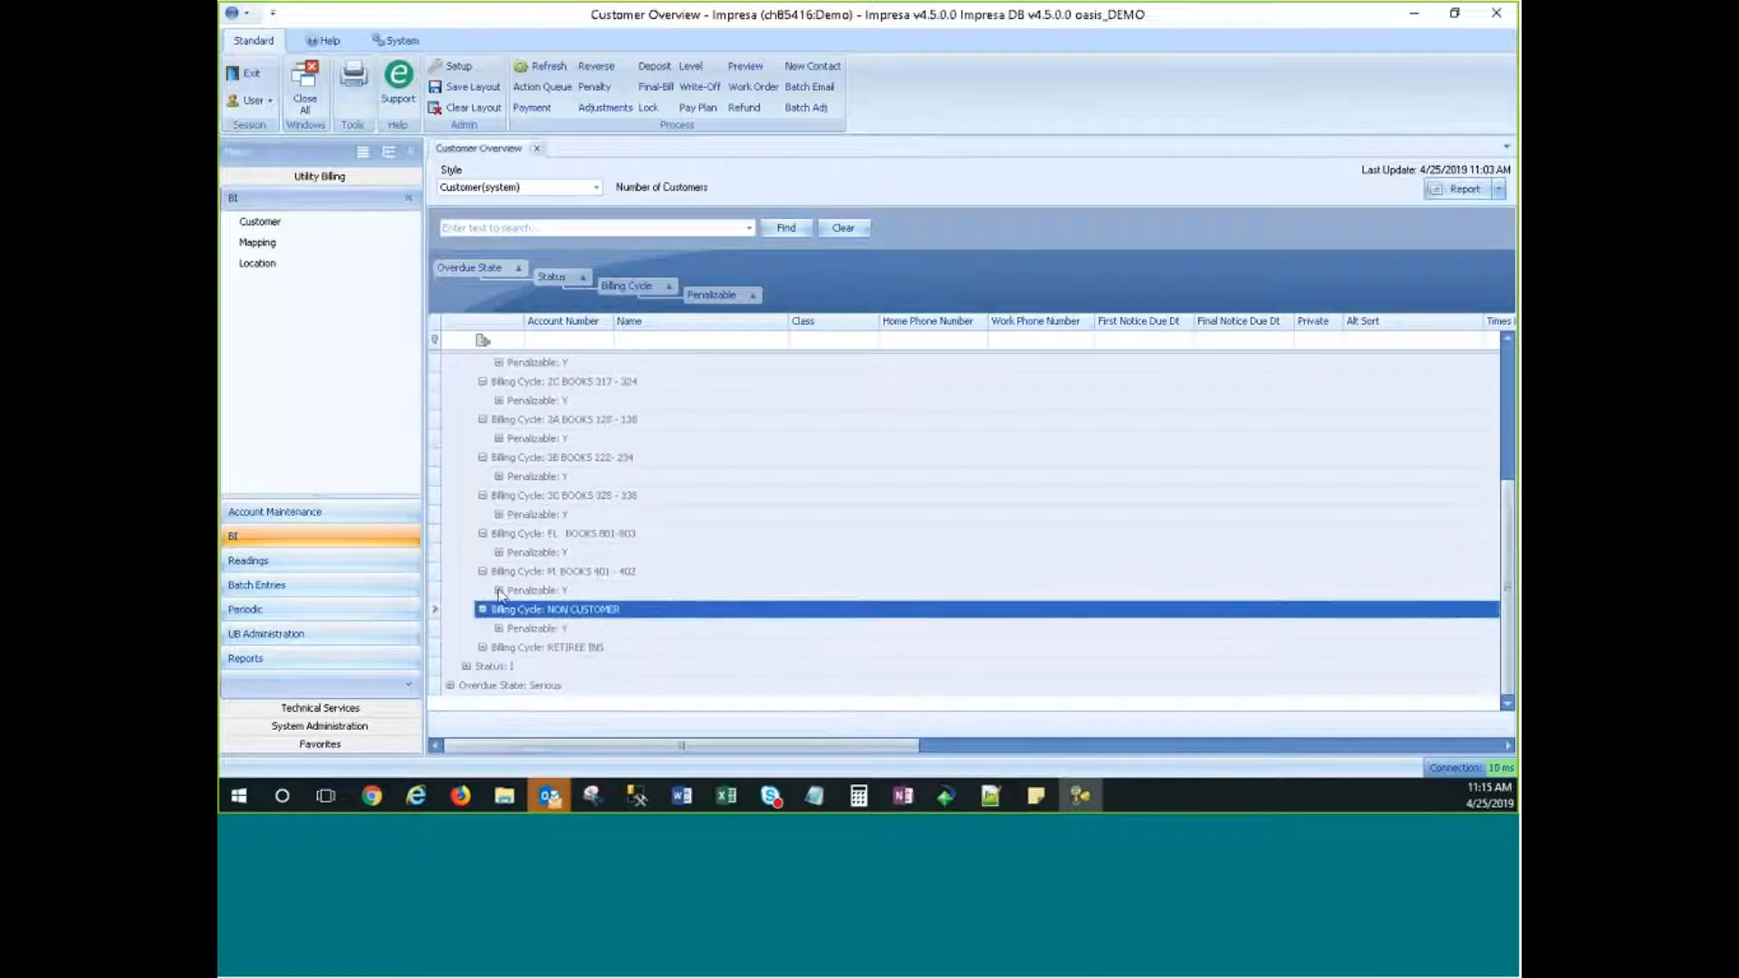
left_click(483, 646)
scroll(485, 645, "down", 1)
Step: Expand Status I, its 1A BOOKS 101 - 111 billing cycle and the Penalizable N subgroup to view the customers
left_click(466, 666)
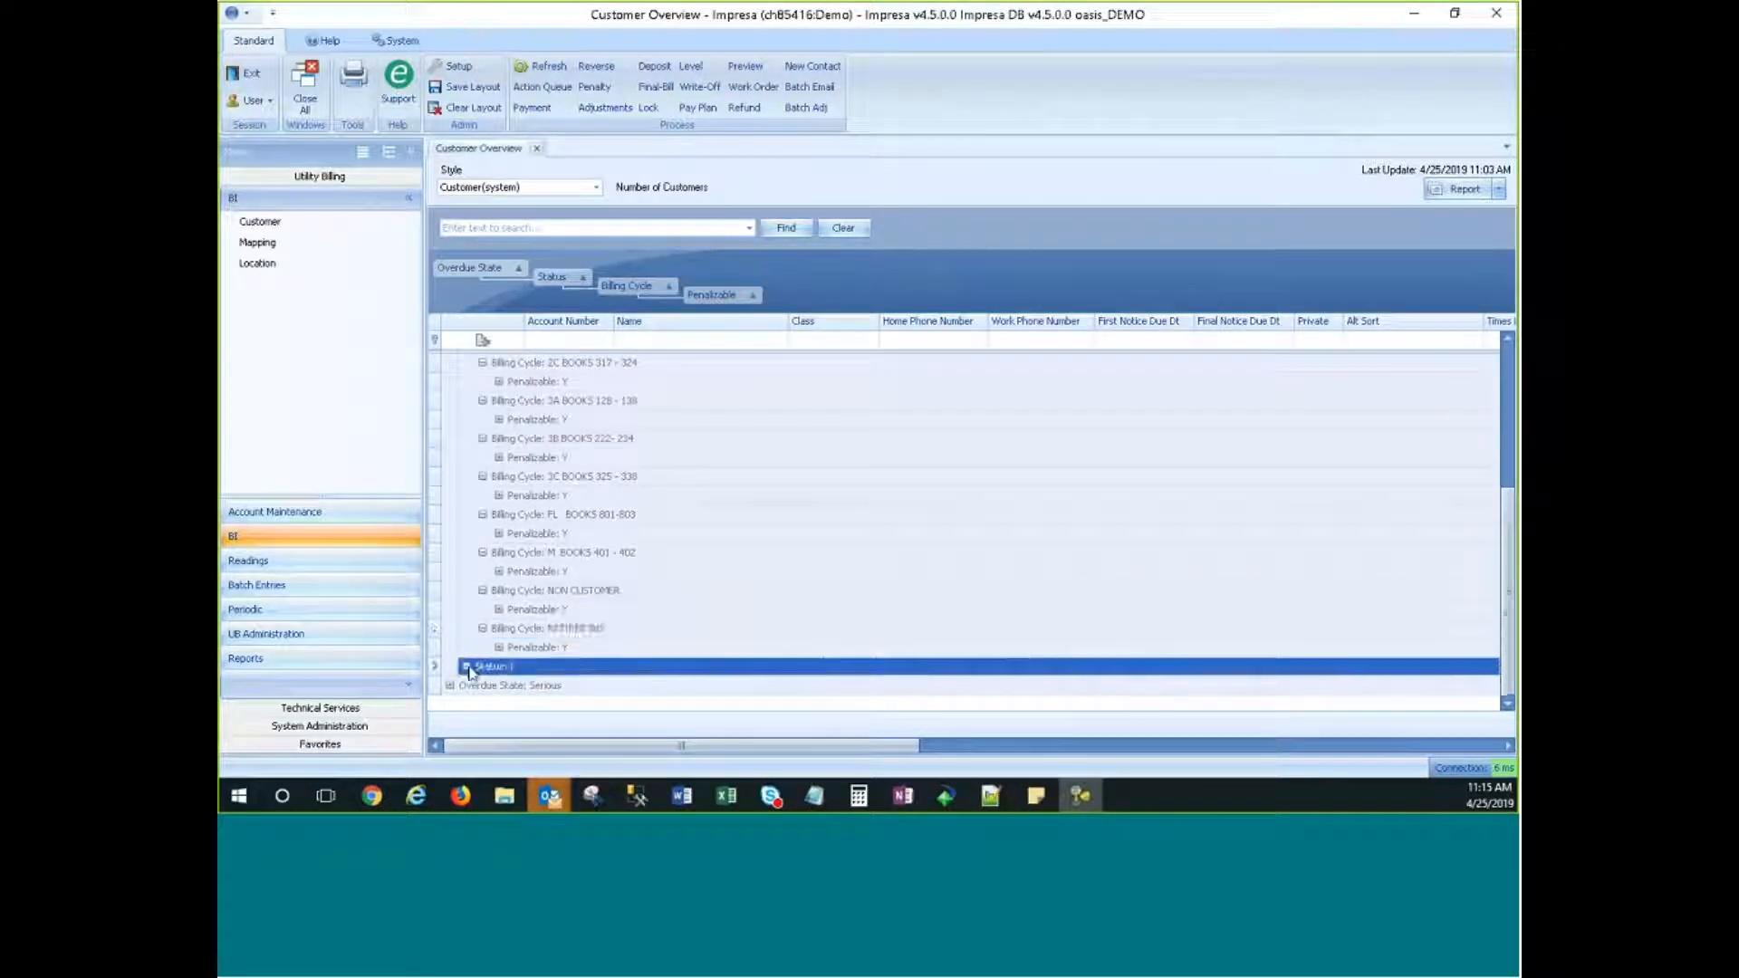
scroll(608, 602, "down", 6)
left_click(483, 382)
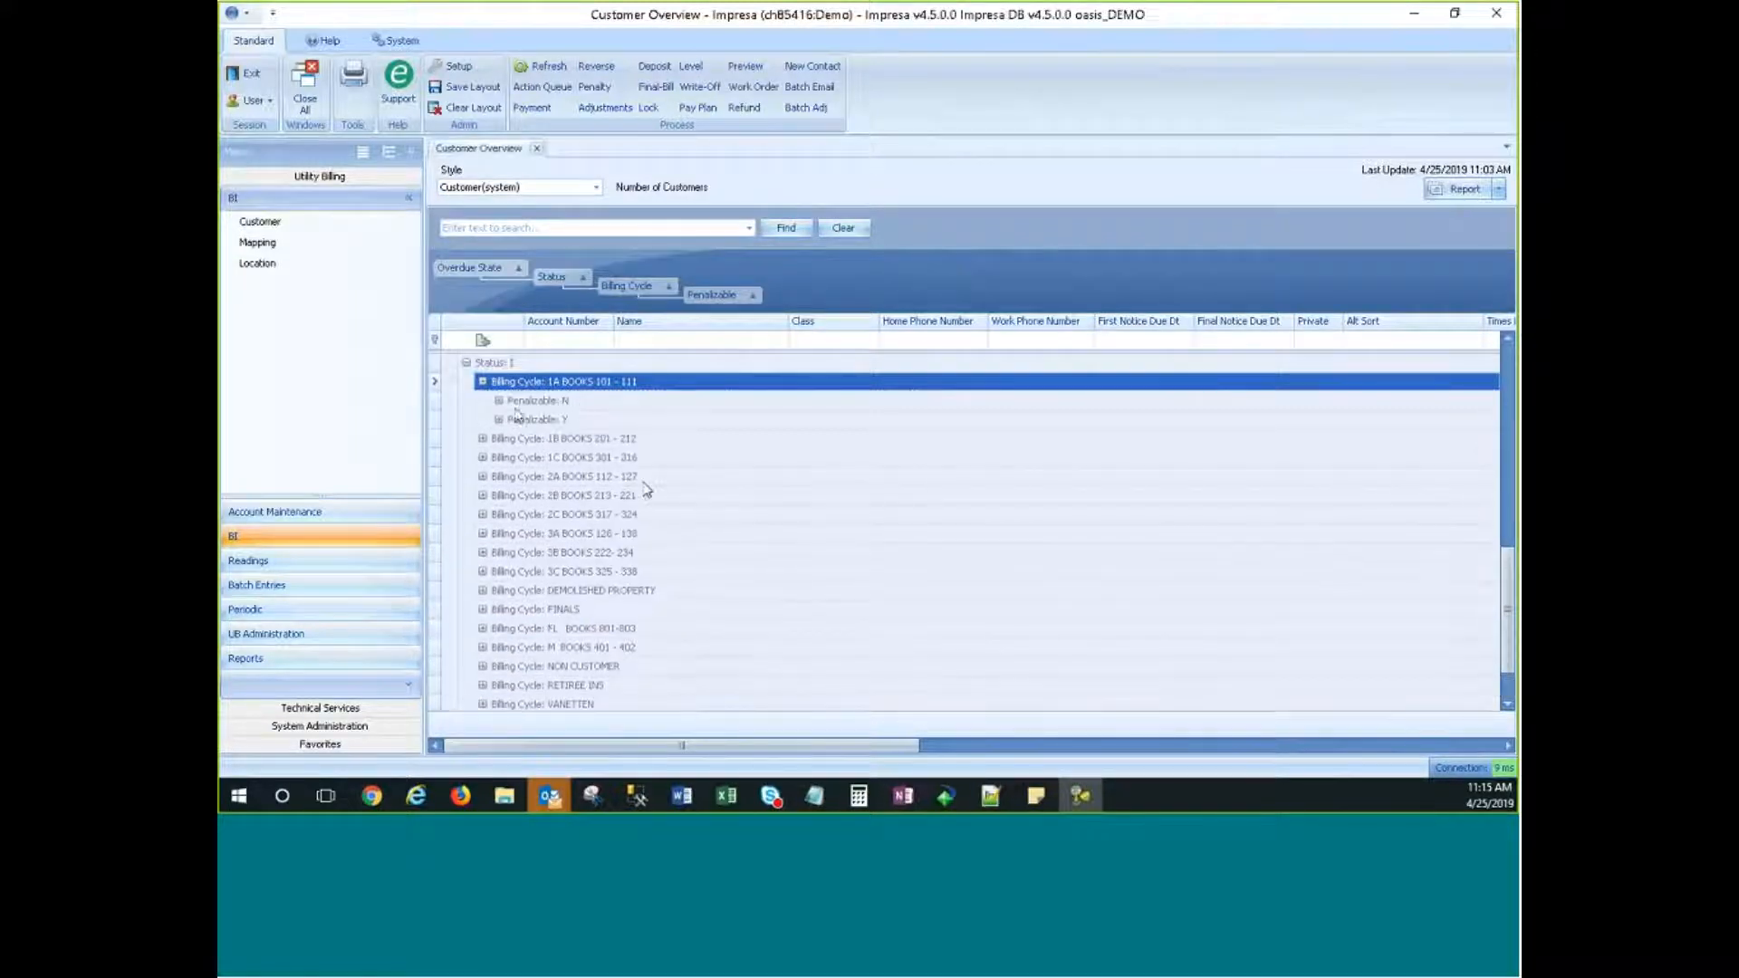
left_click(499, 400)
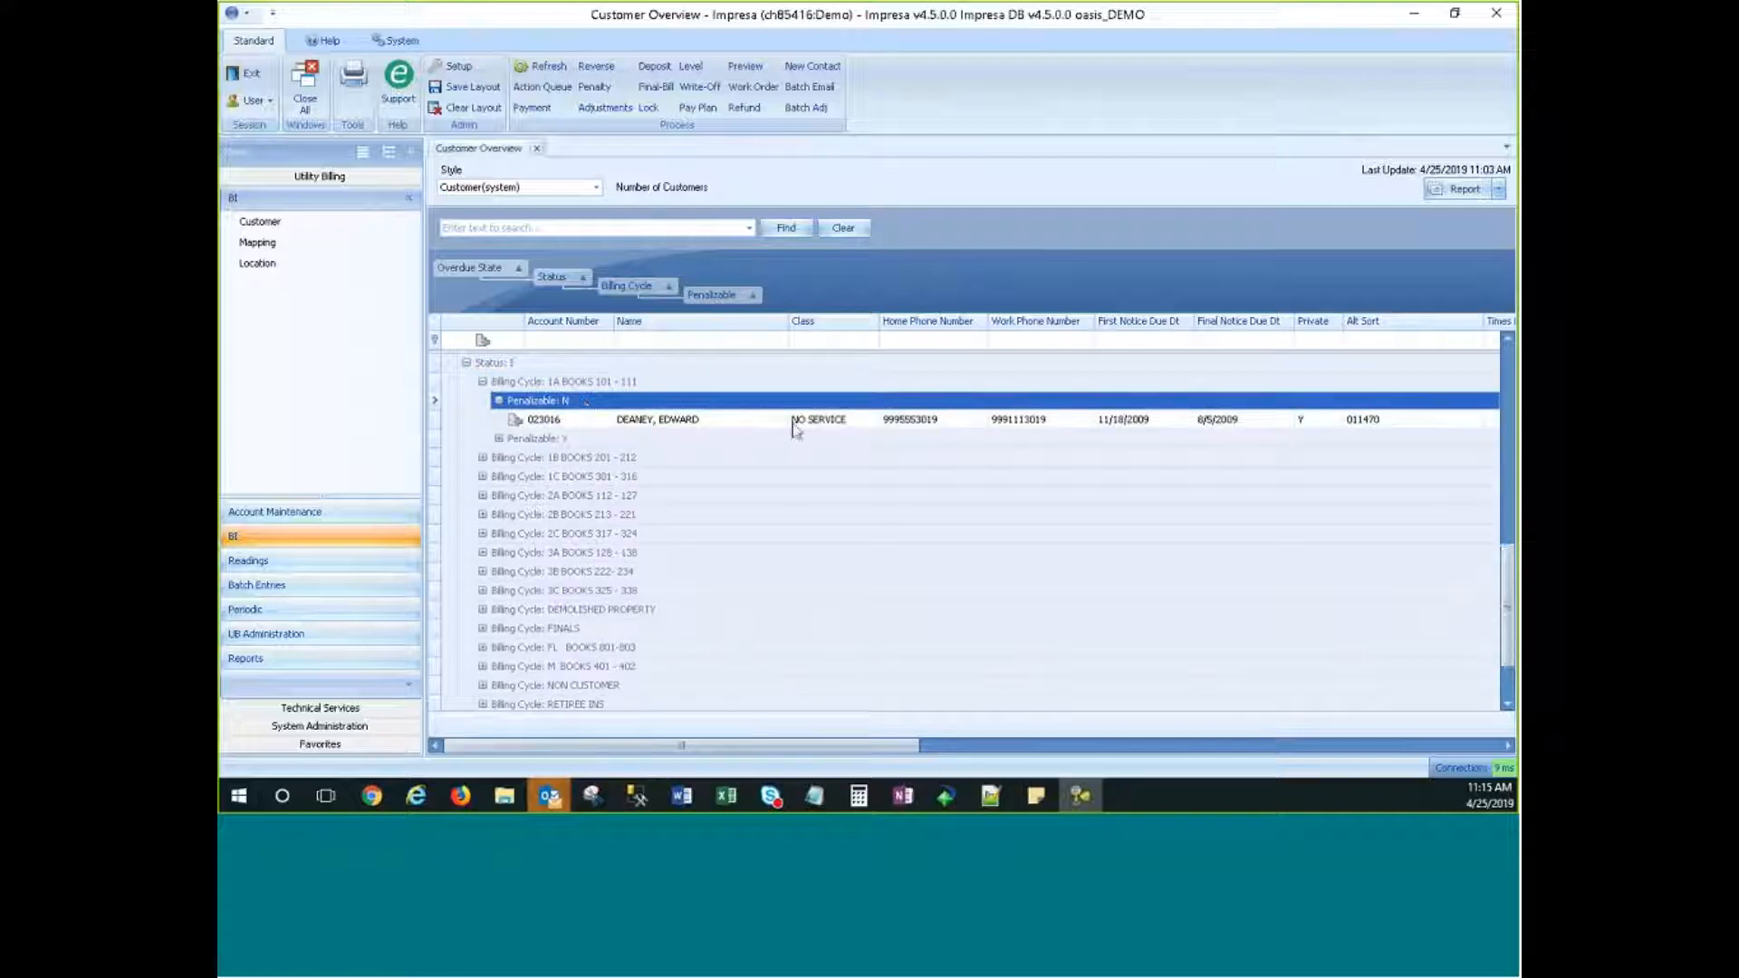
Step: Collapse the first billing cycle under Status A, the Status A subgroup and the whole Paid group
scroll(590, 430, "up", 2)
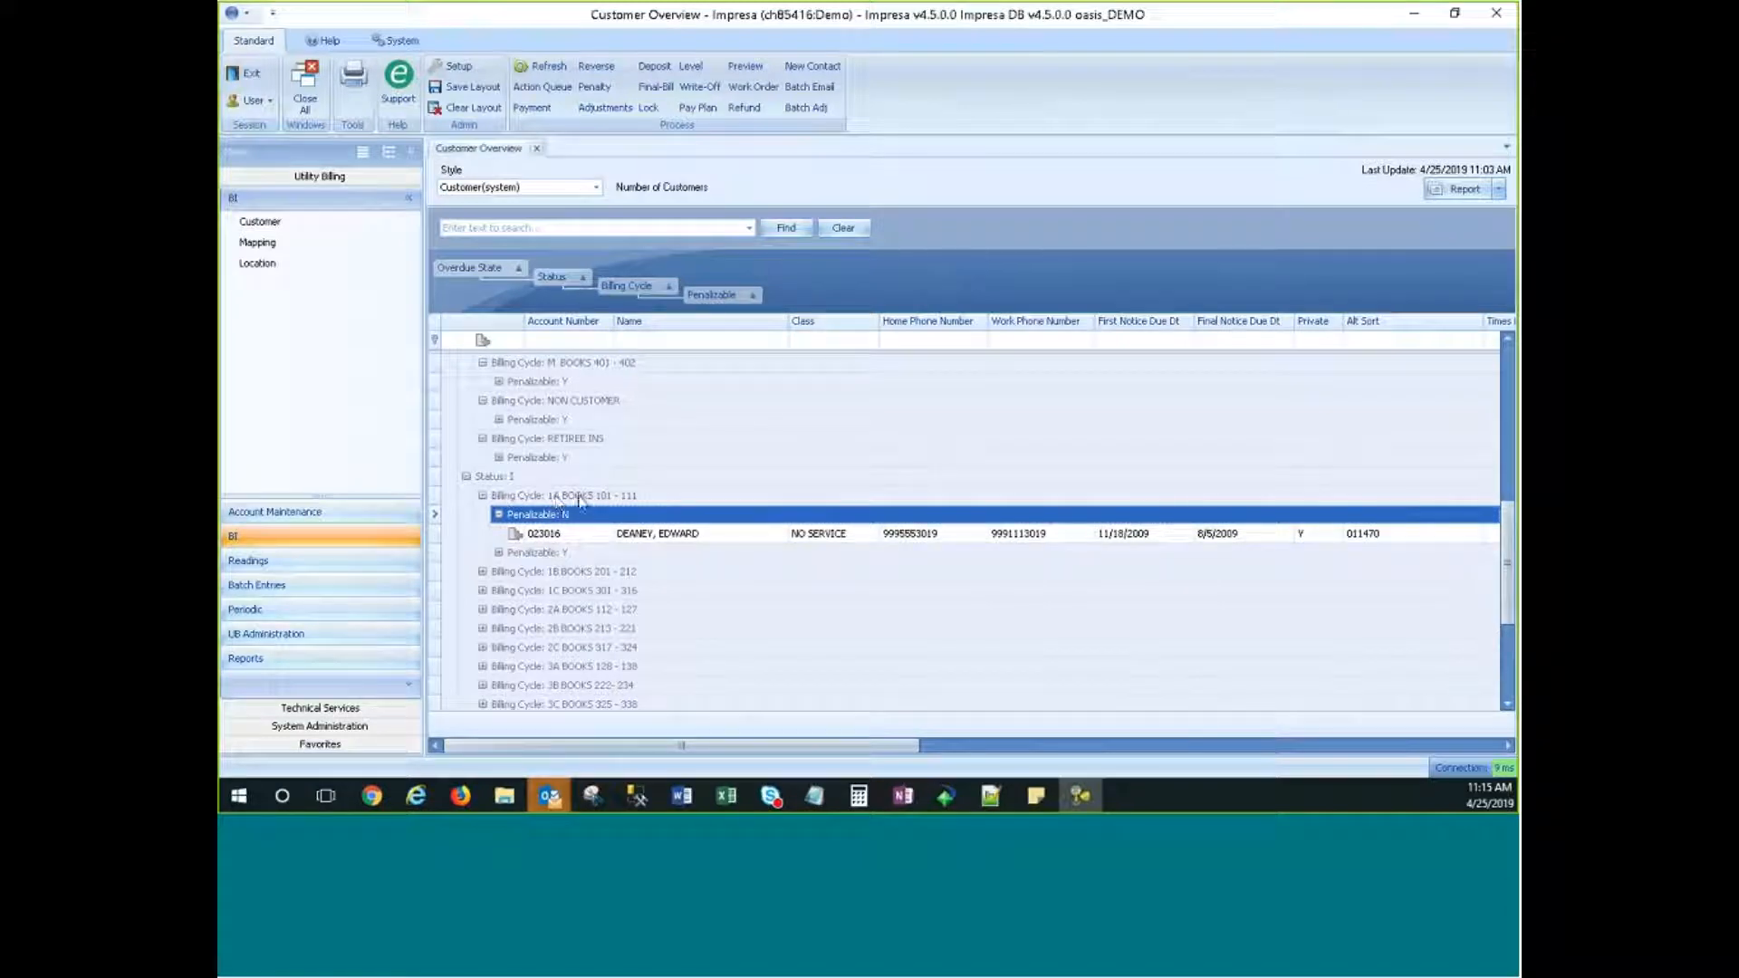
scroll(545, 541, "up", 10)
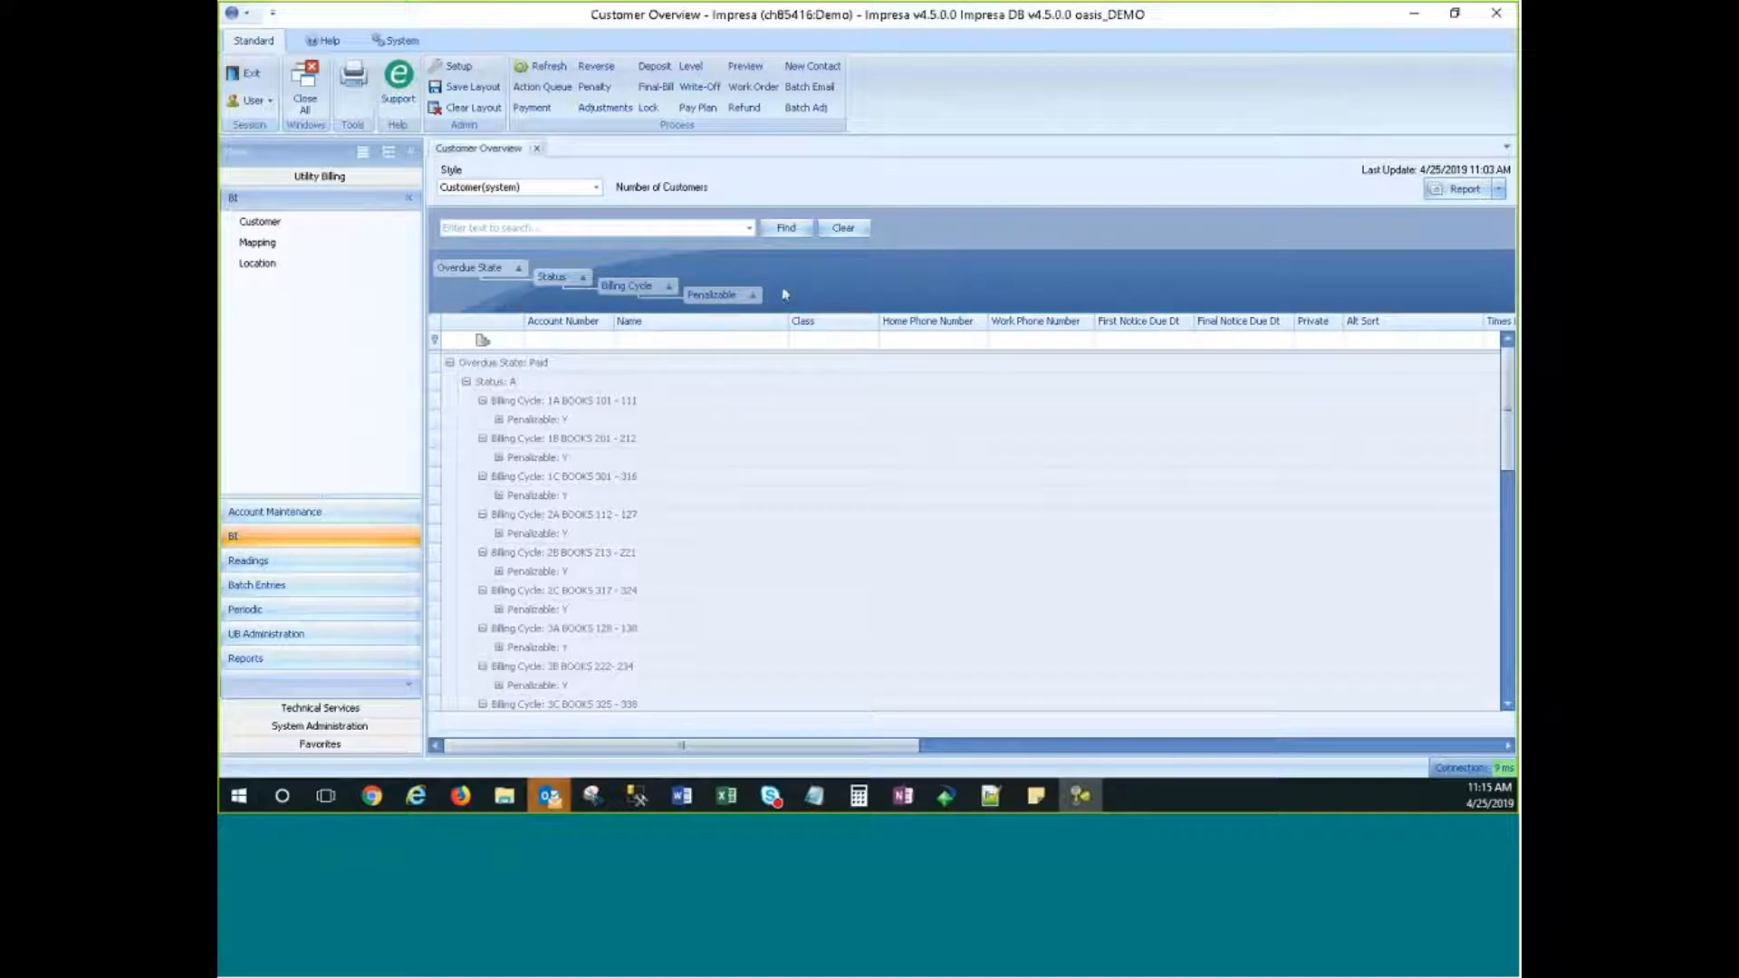
left_click(483, 401)
left_click(468, 383)
left_click(450, 363)
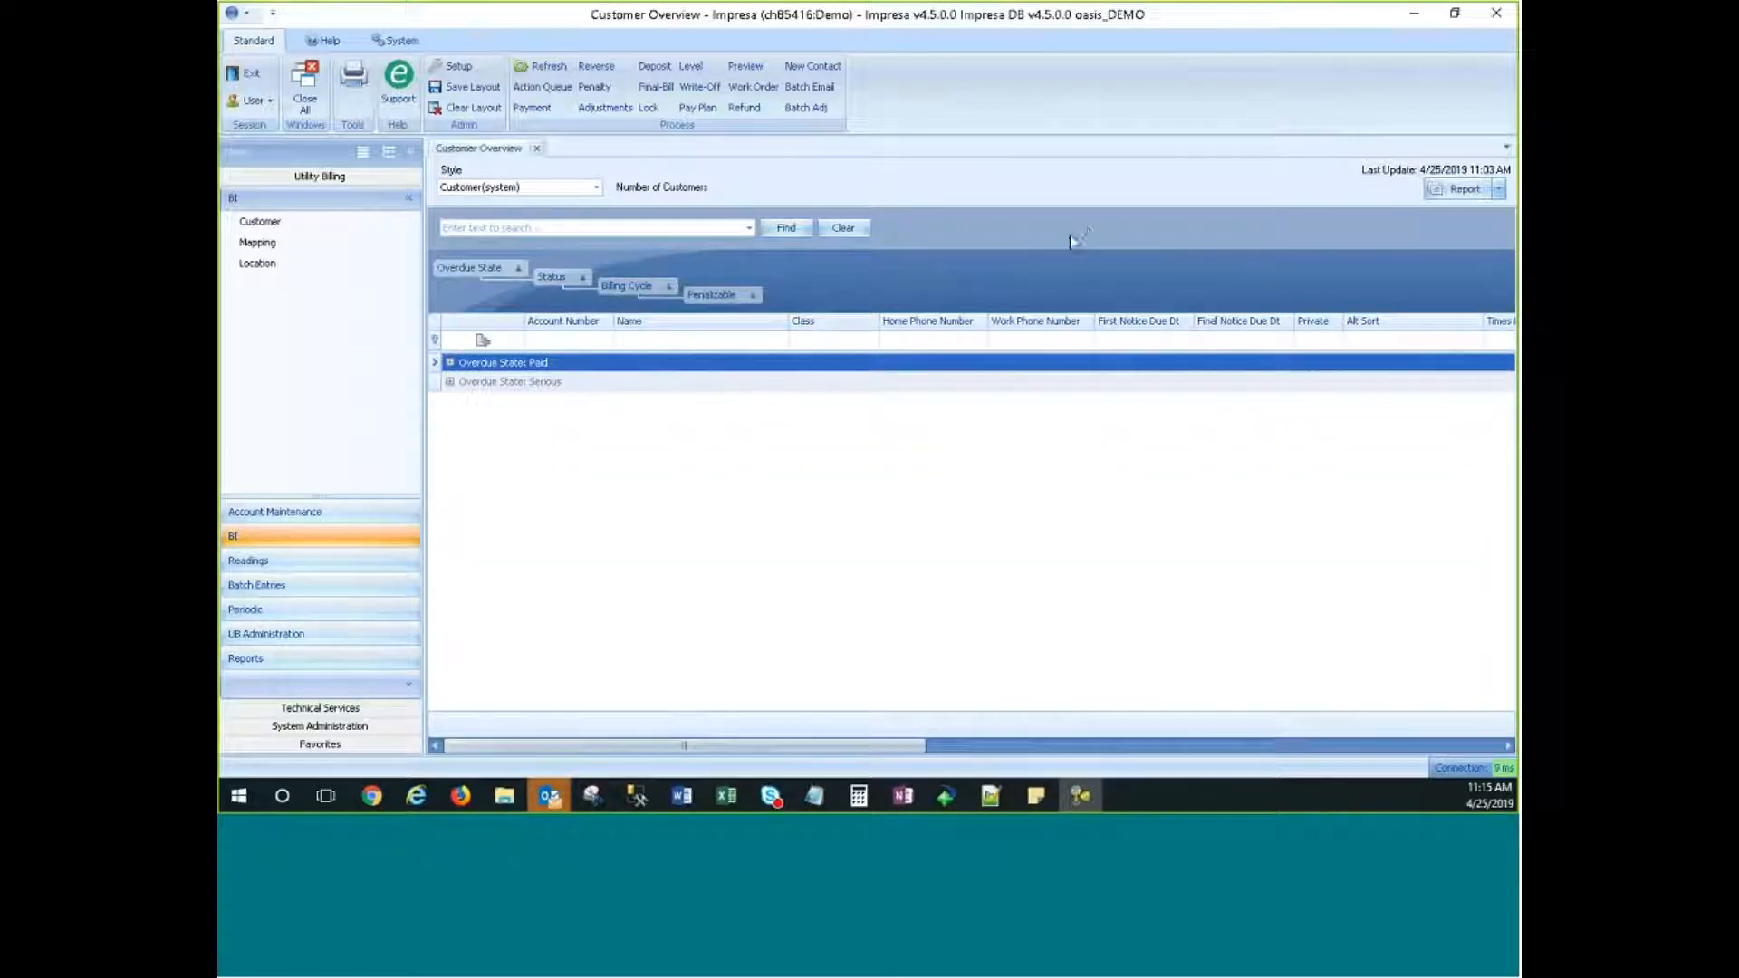
Step: Ungroup the customer grid completely by removing the Penalizable, Billing Cycle, Status and Overdue State grouping levels
right_click(715, 294)
left_click(937, 277)
right_click(723, 302)
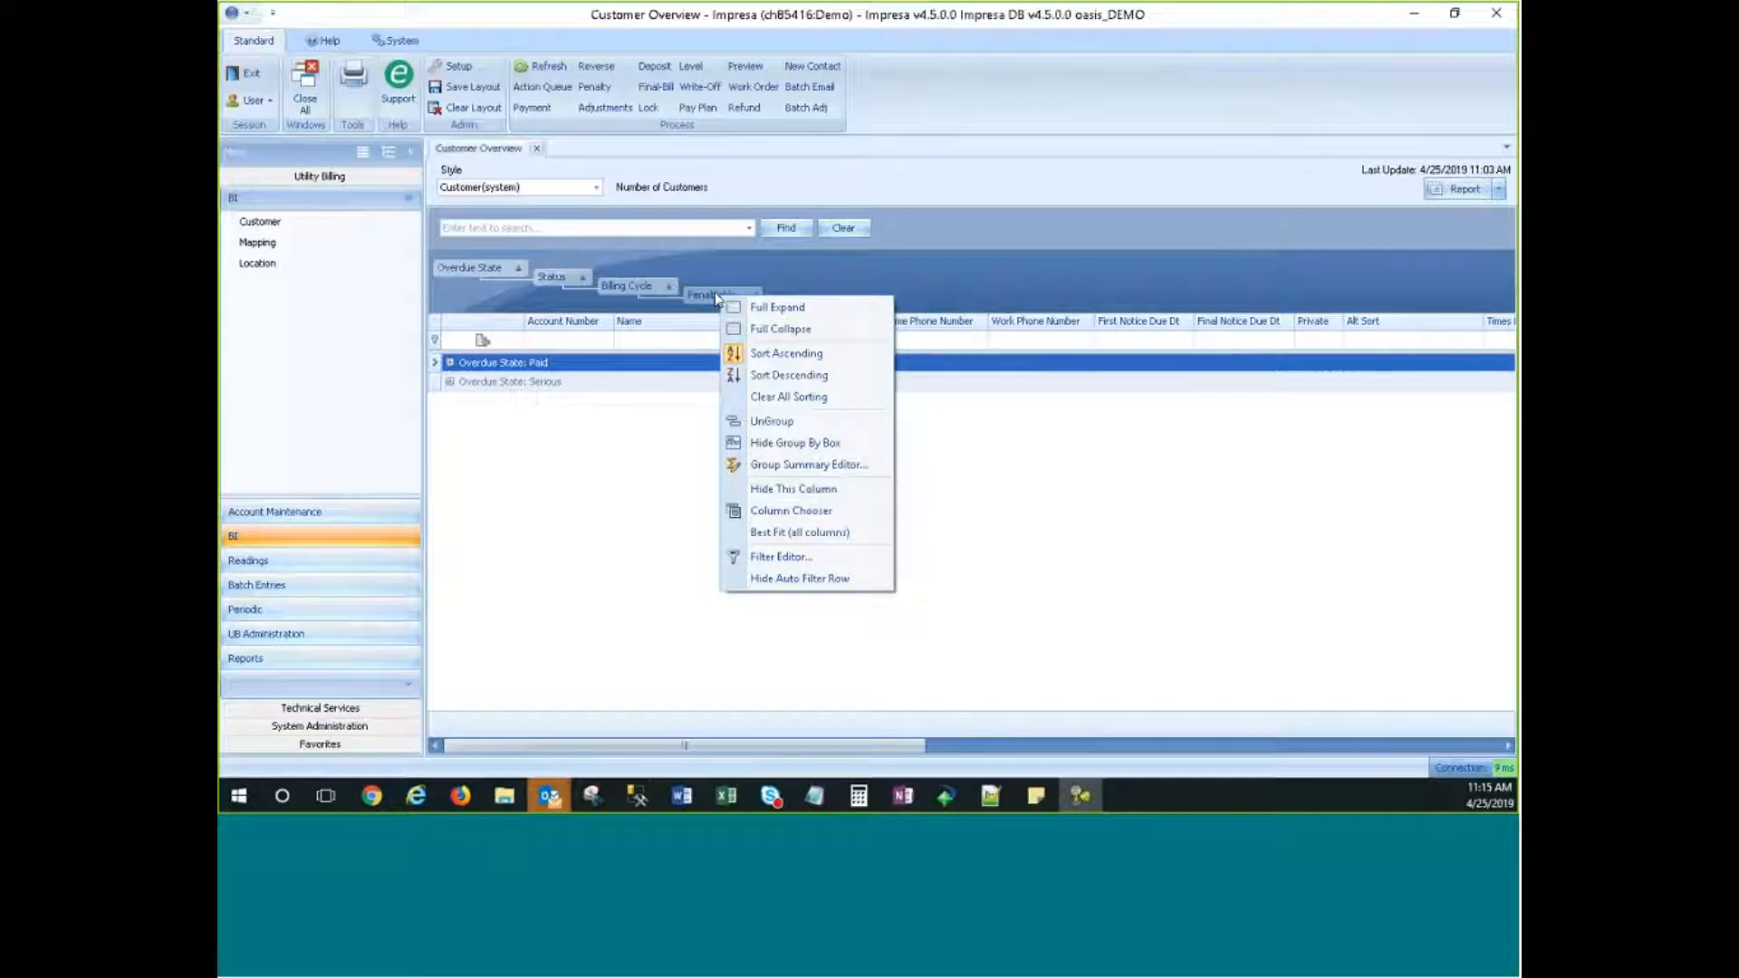
left_click(772, 422)
right_click(642, 290)
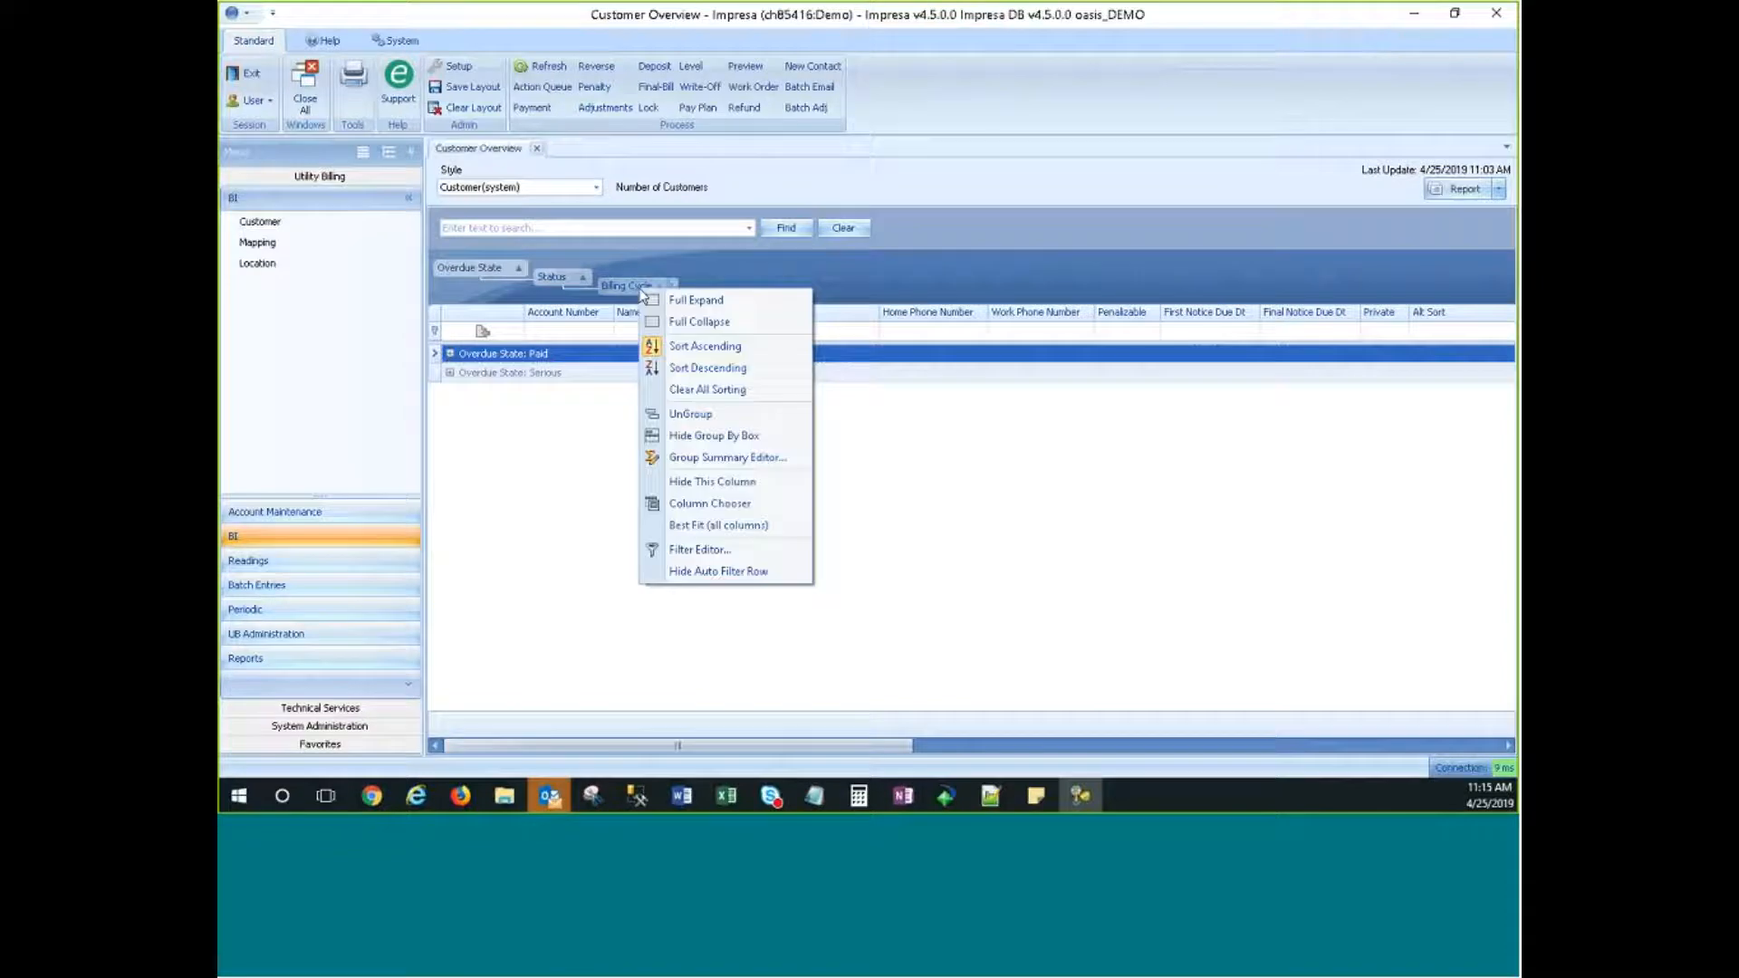
left_click(693, 413)
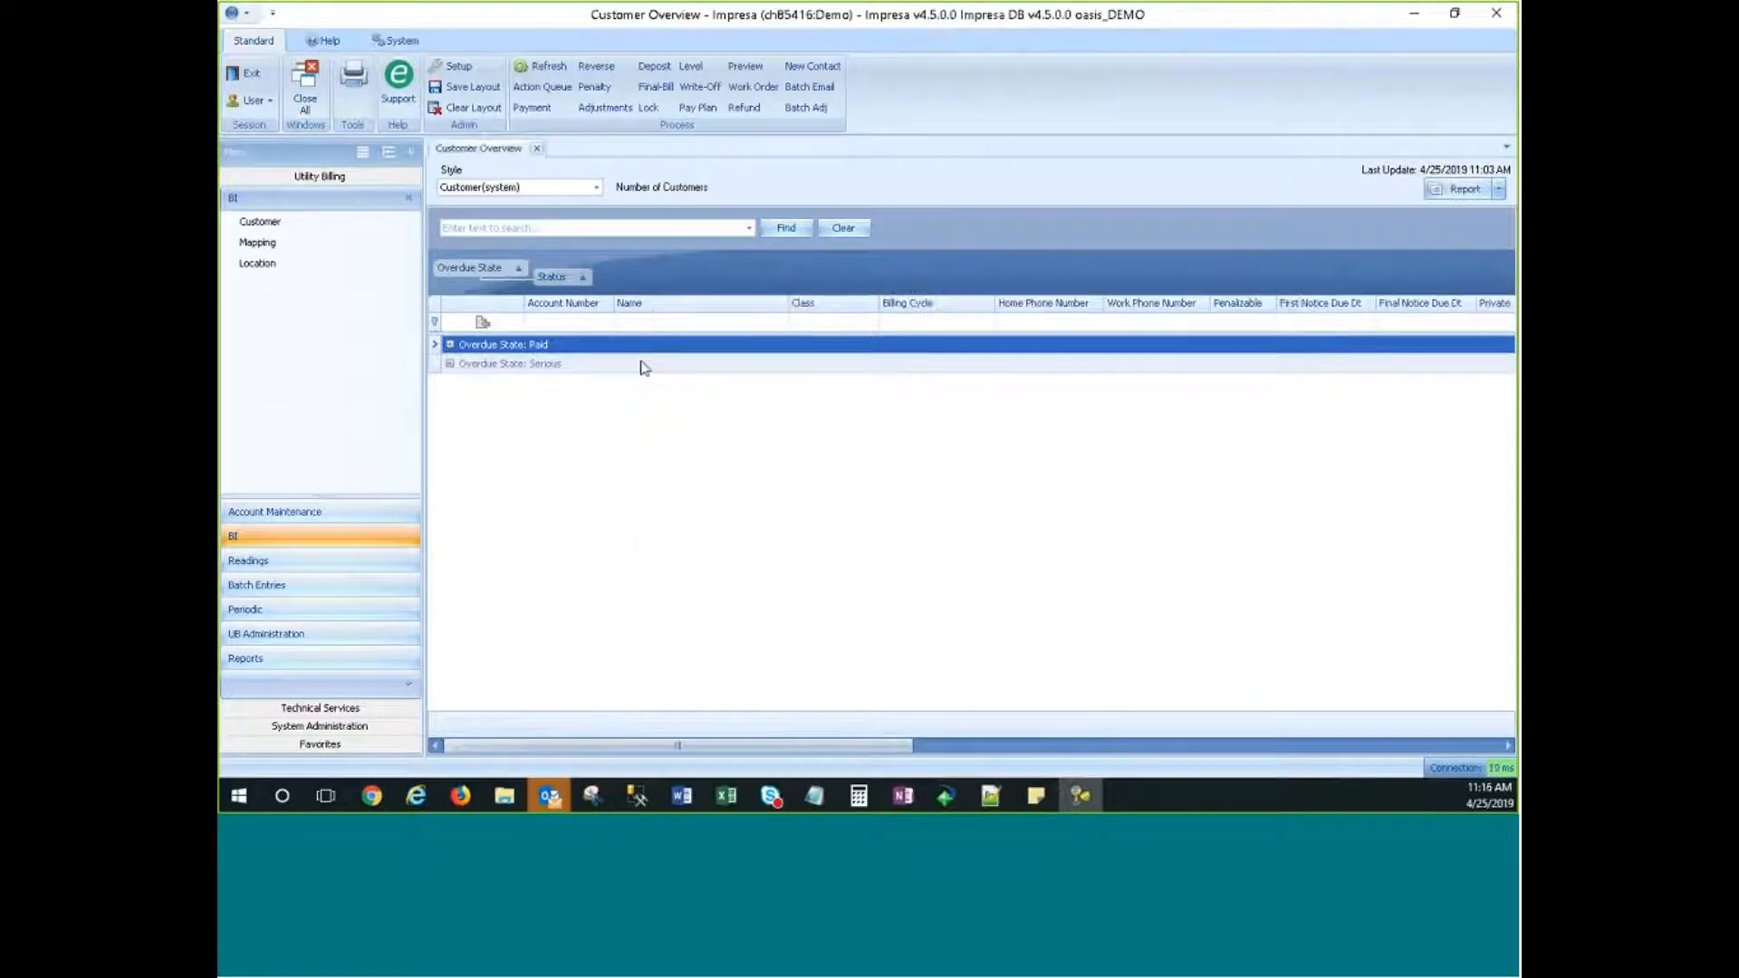
right_click(558, 277)
left_click(616, 399)
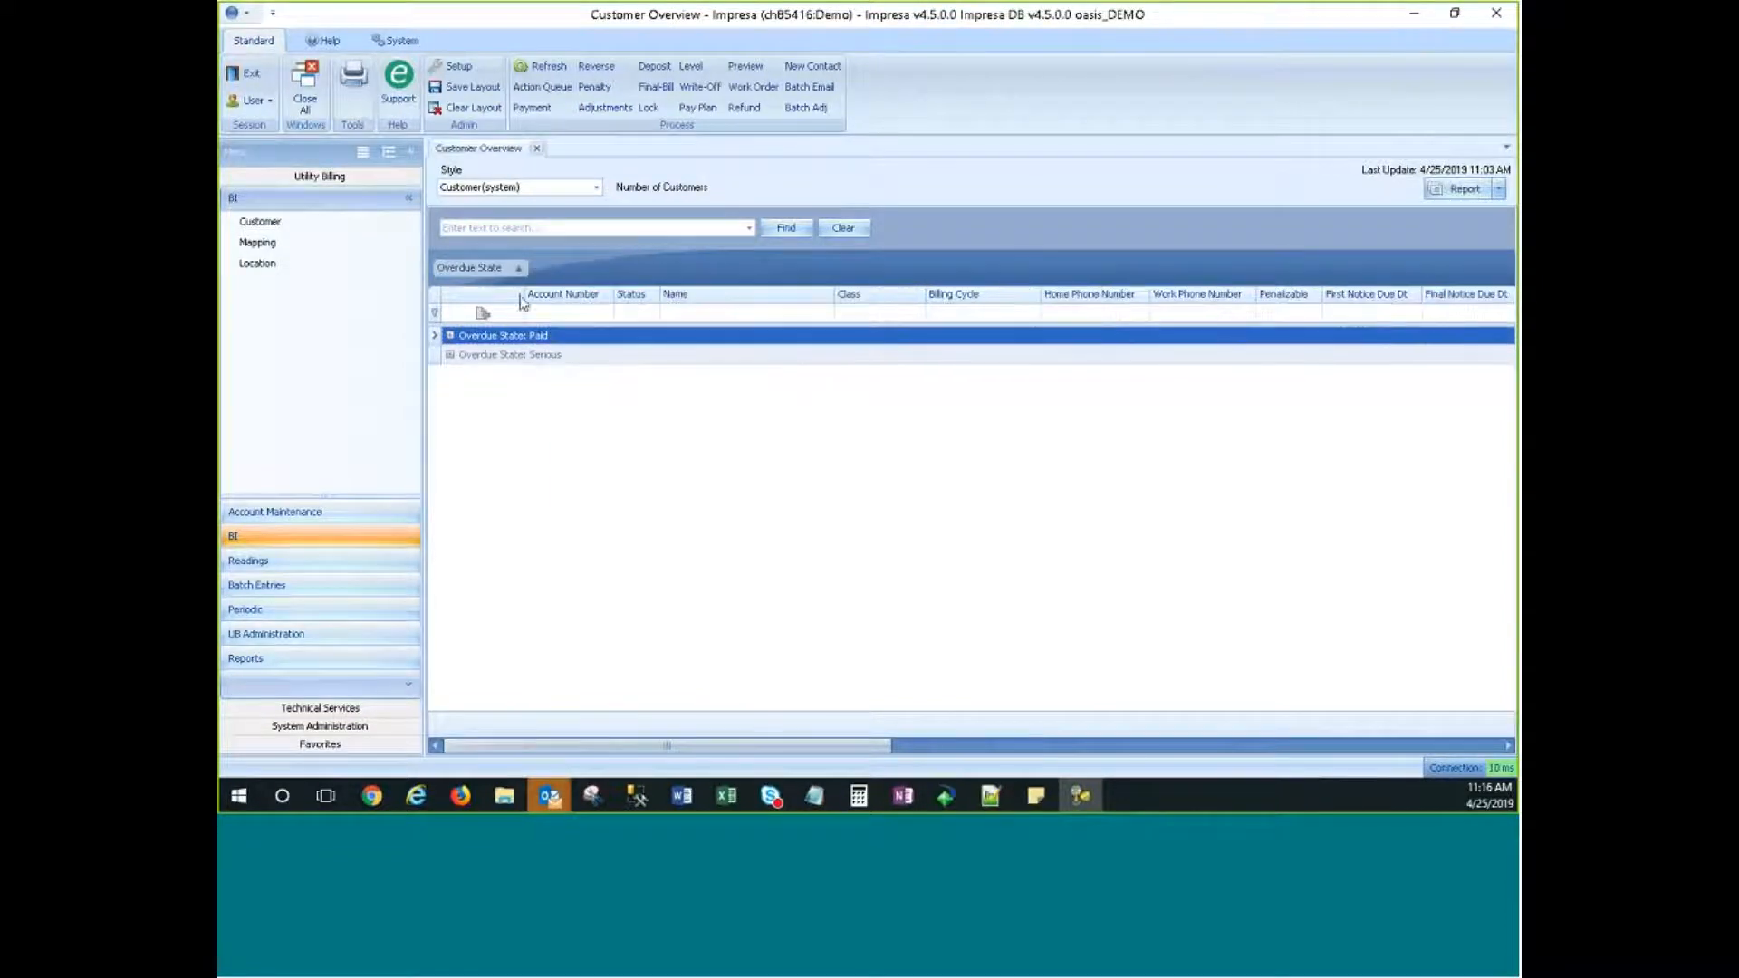
right_click(498, 264)
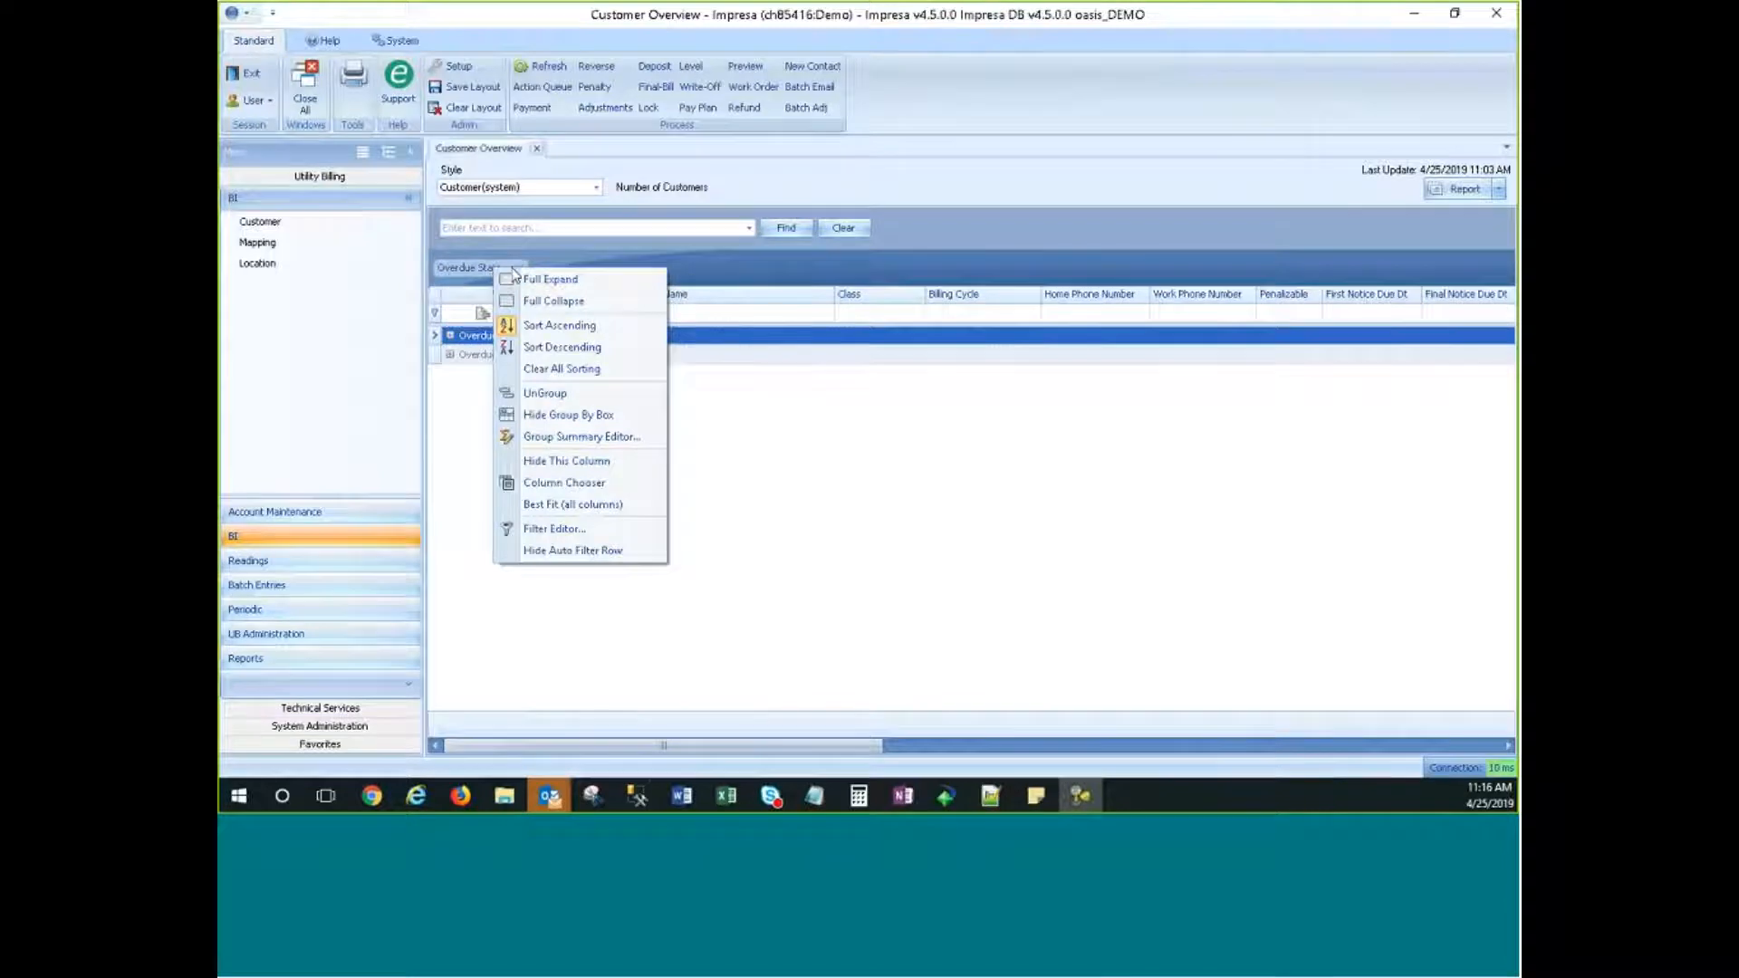
left_click(562, 395)
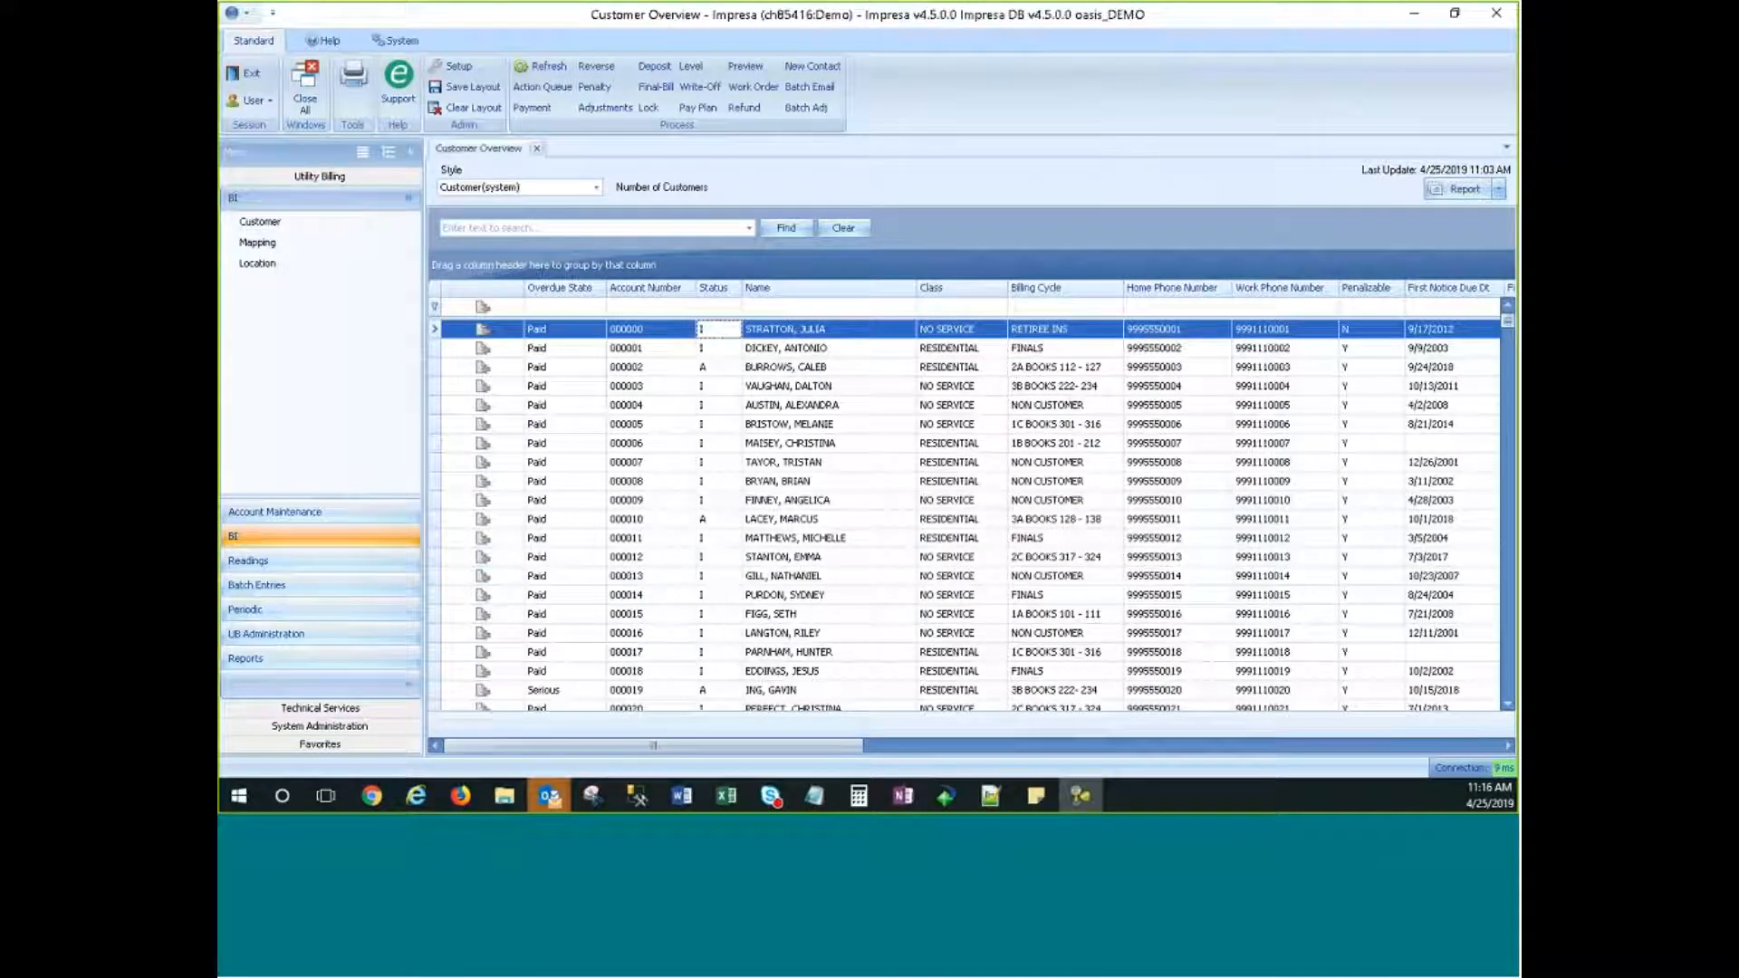
left_click(523, 309)
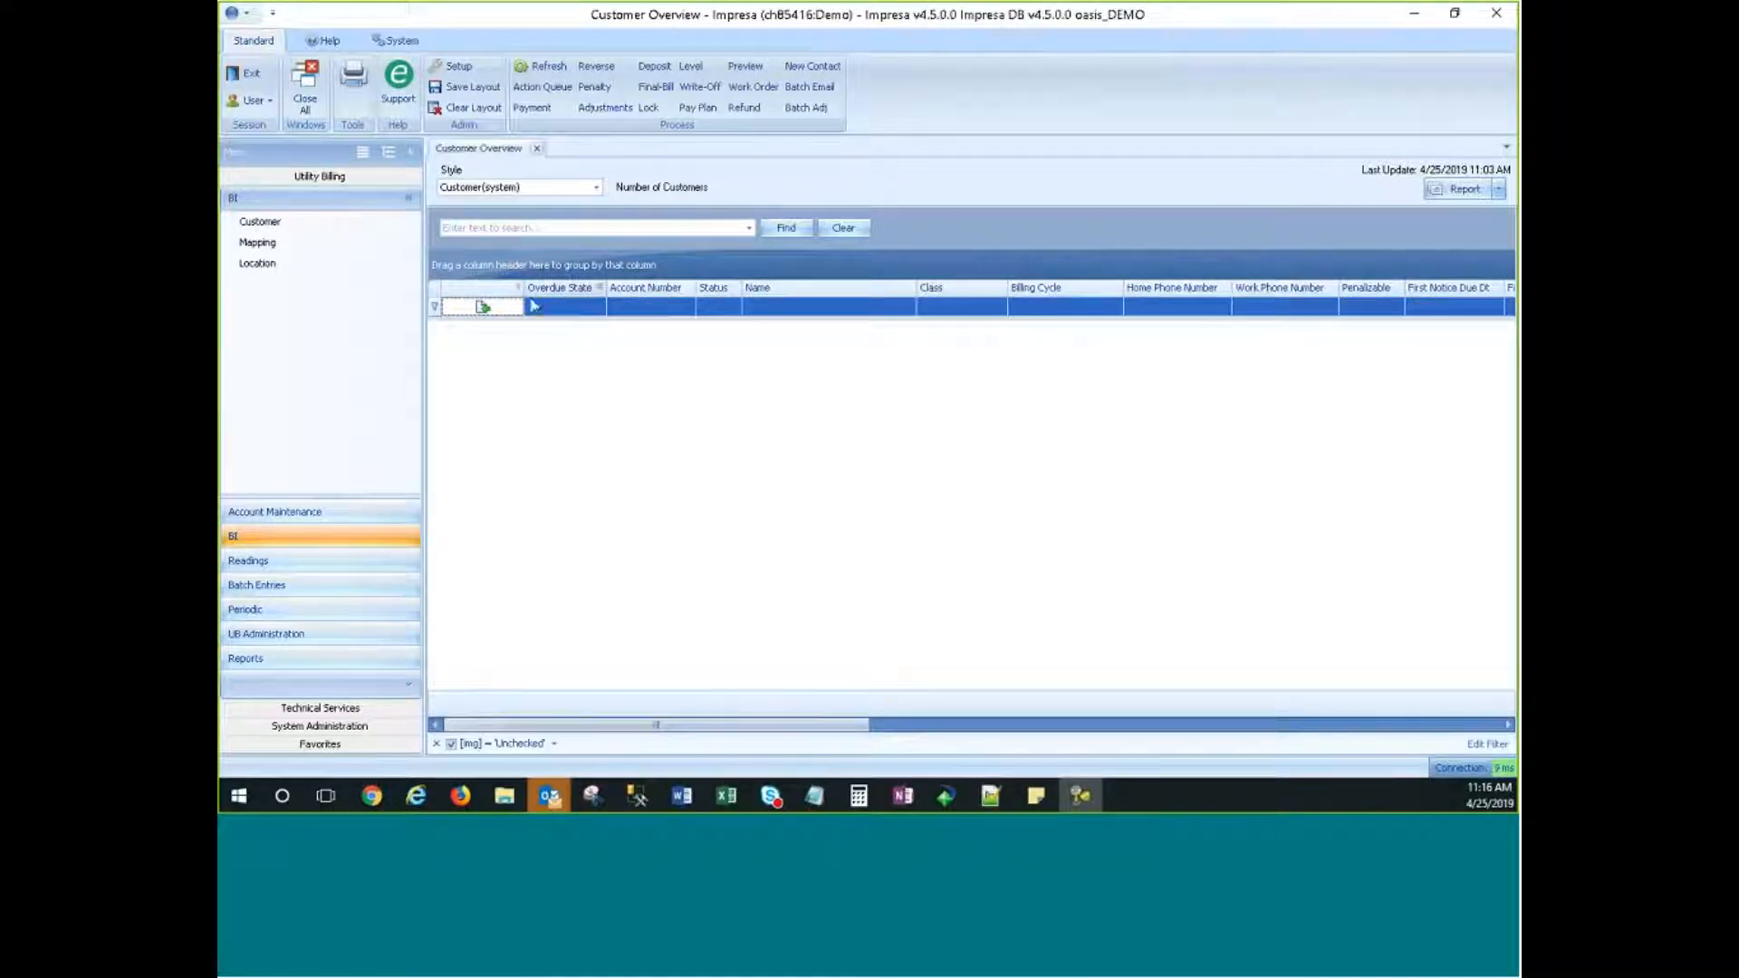
left_click(534, 307)
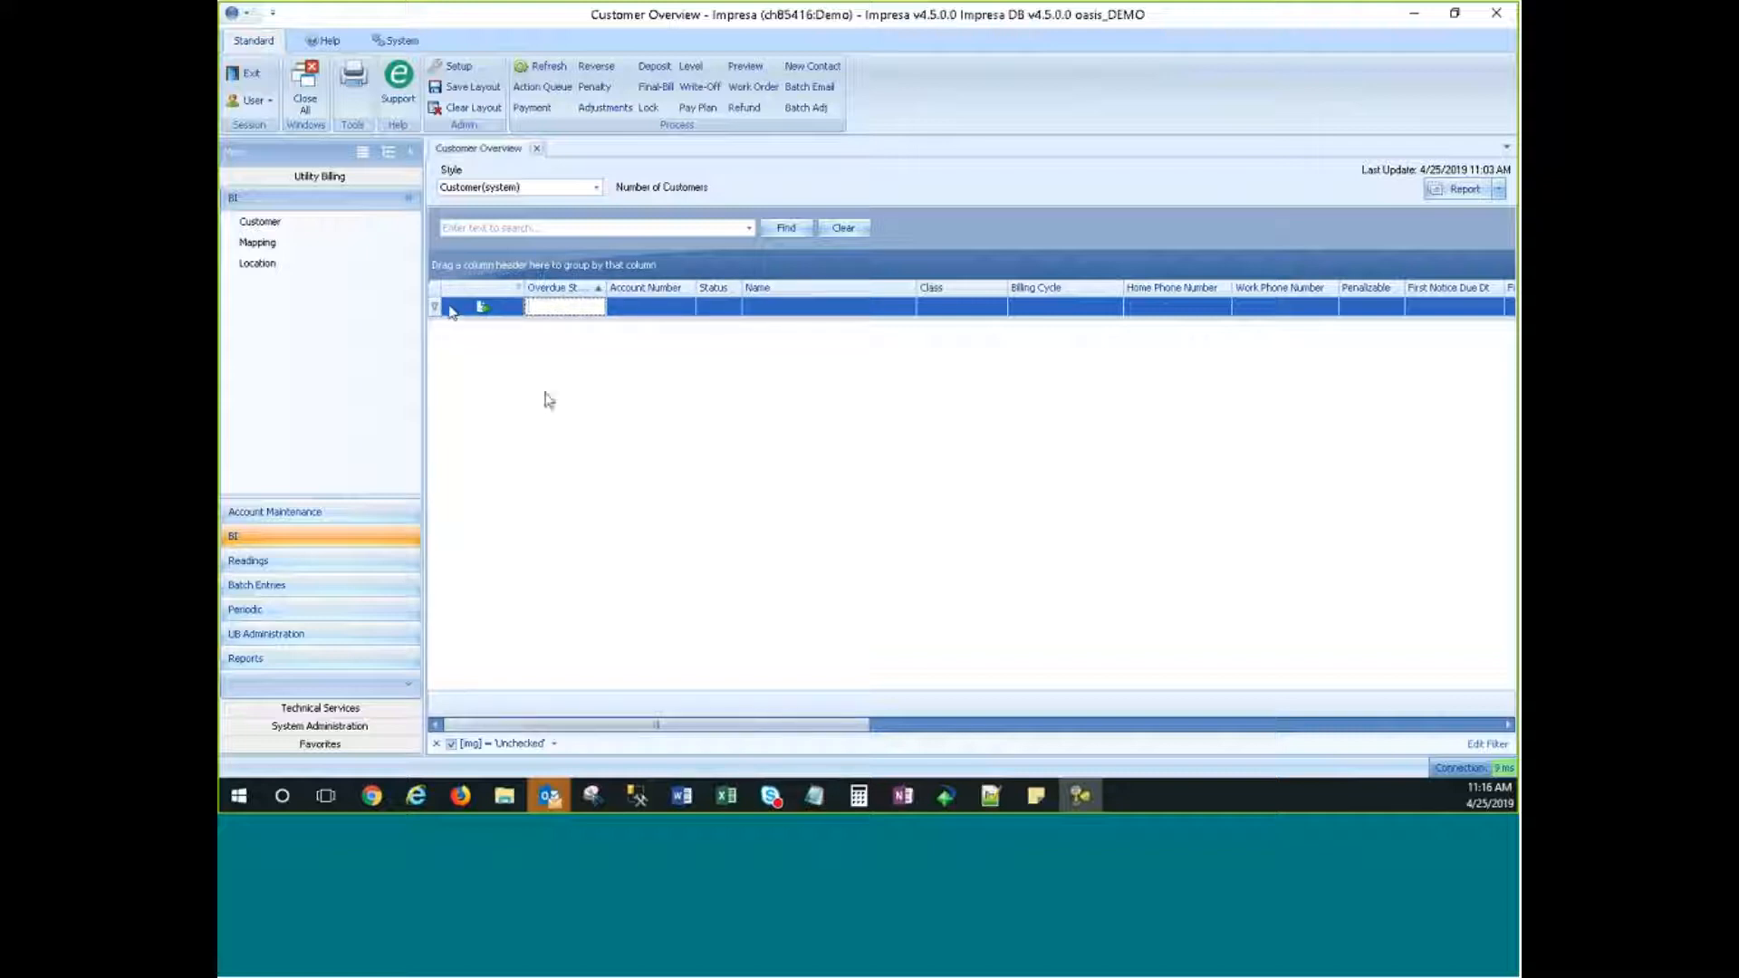
left_click(483, 307)
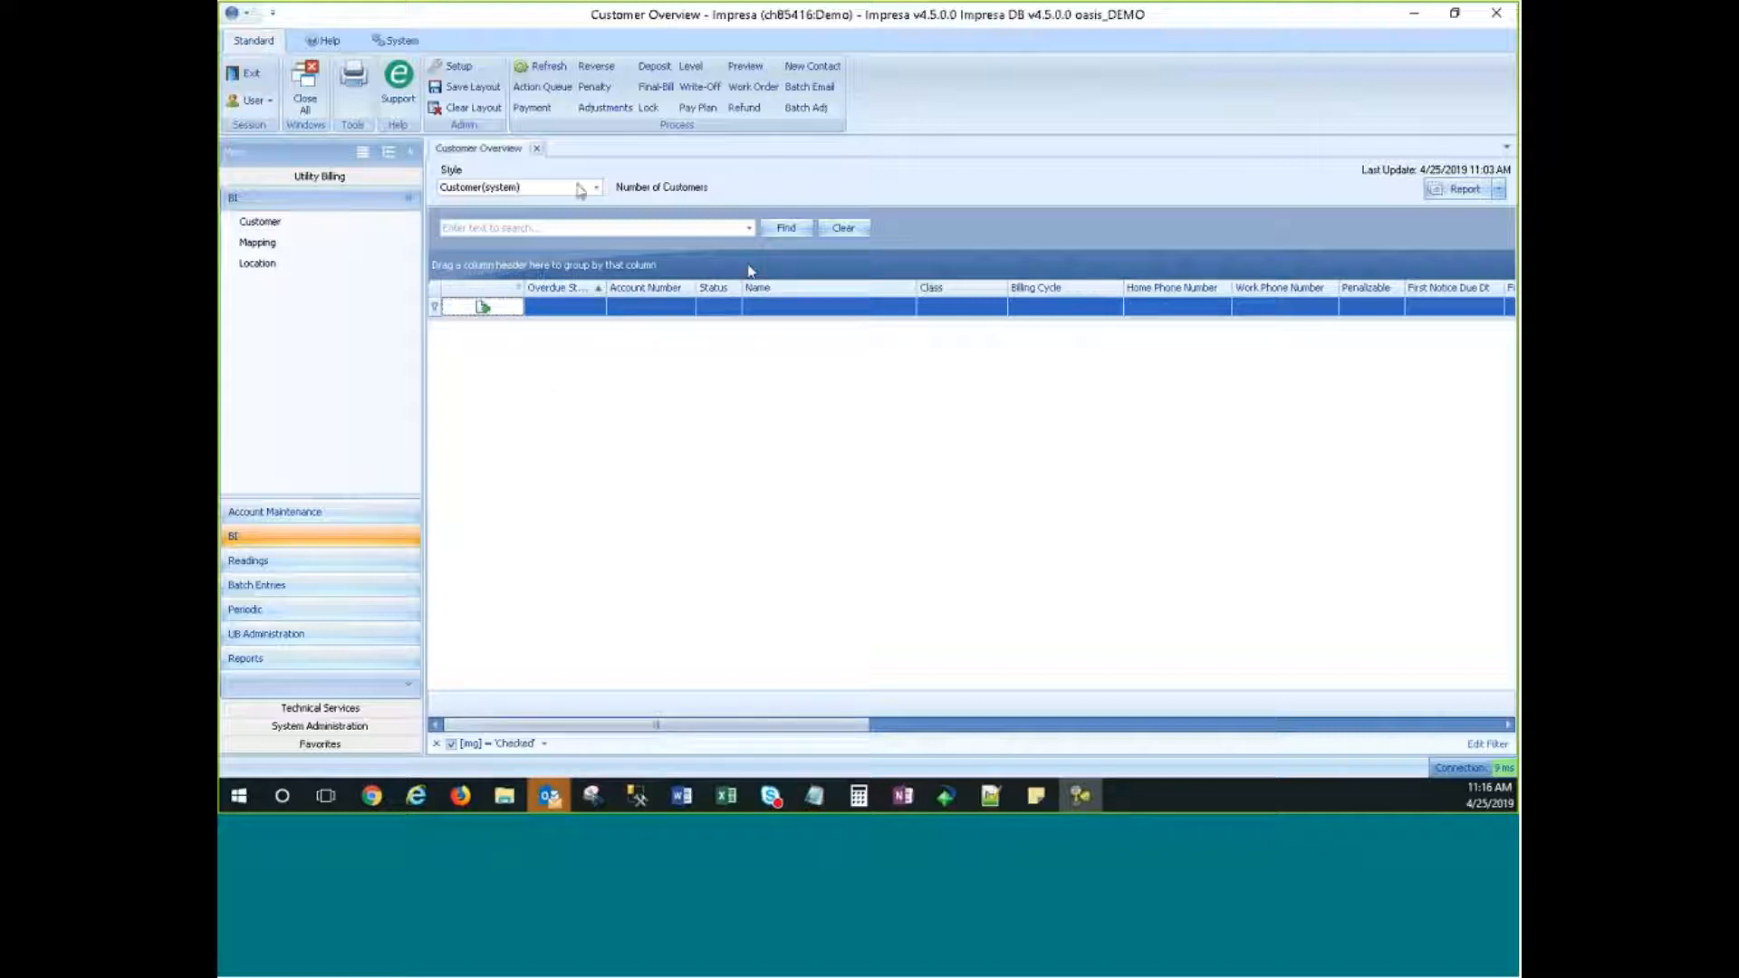
Step: Close the Customer Overview and reopen the BI Customer view to reset the grid
left_click(536, 148)
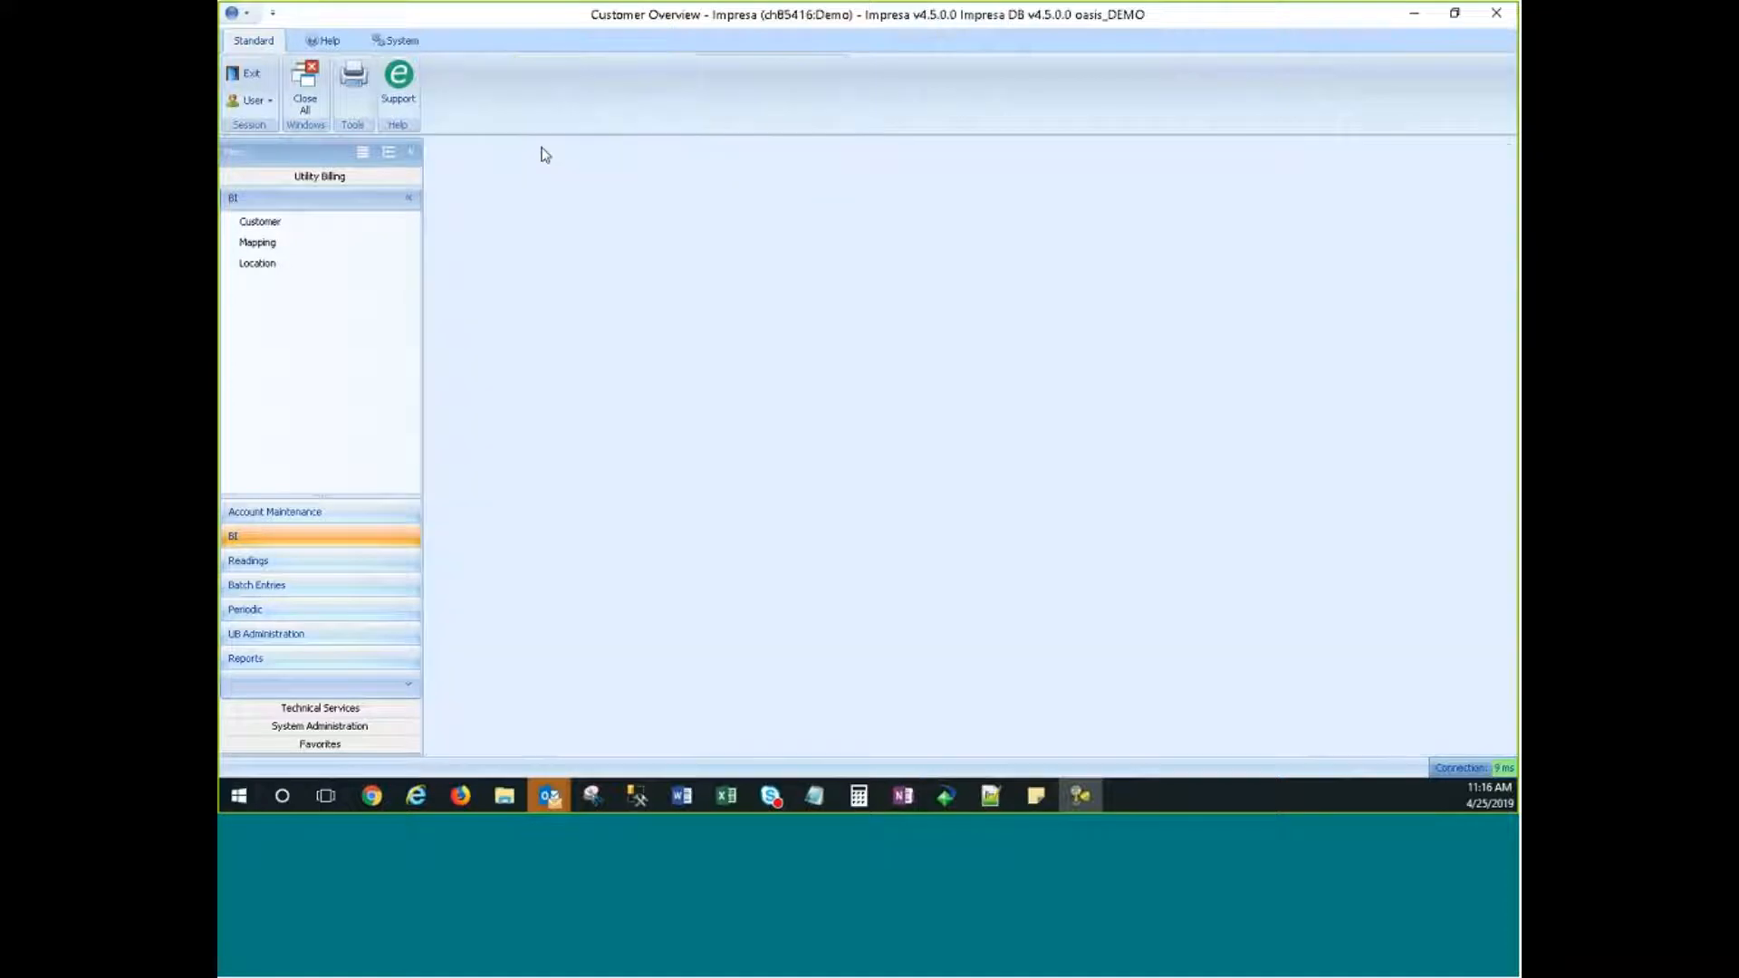
left_click(250, 227)
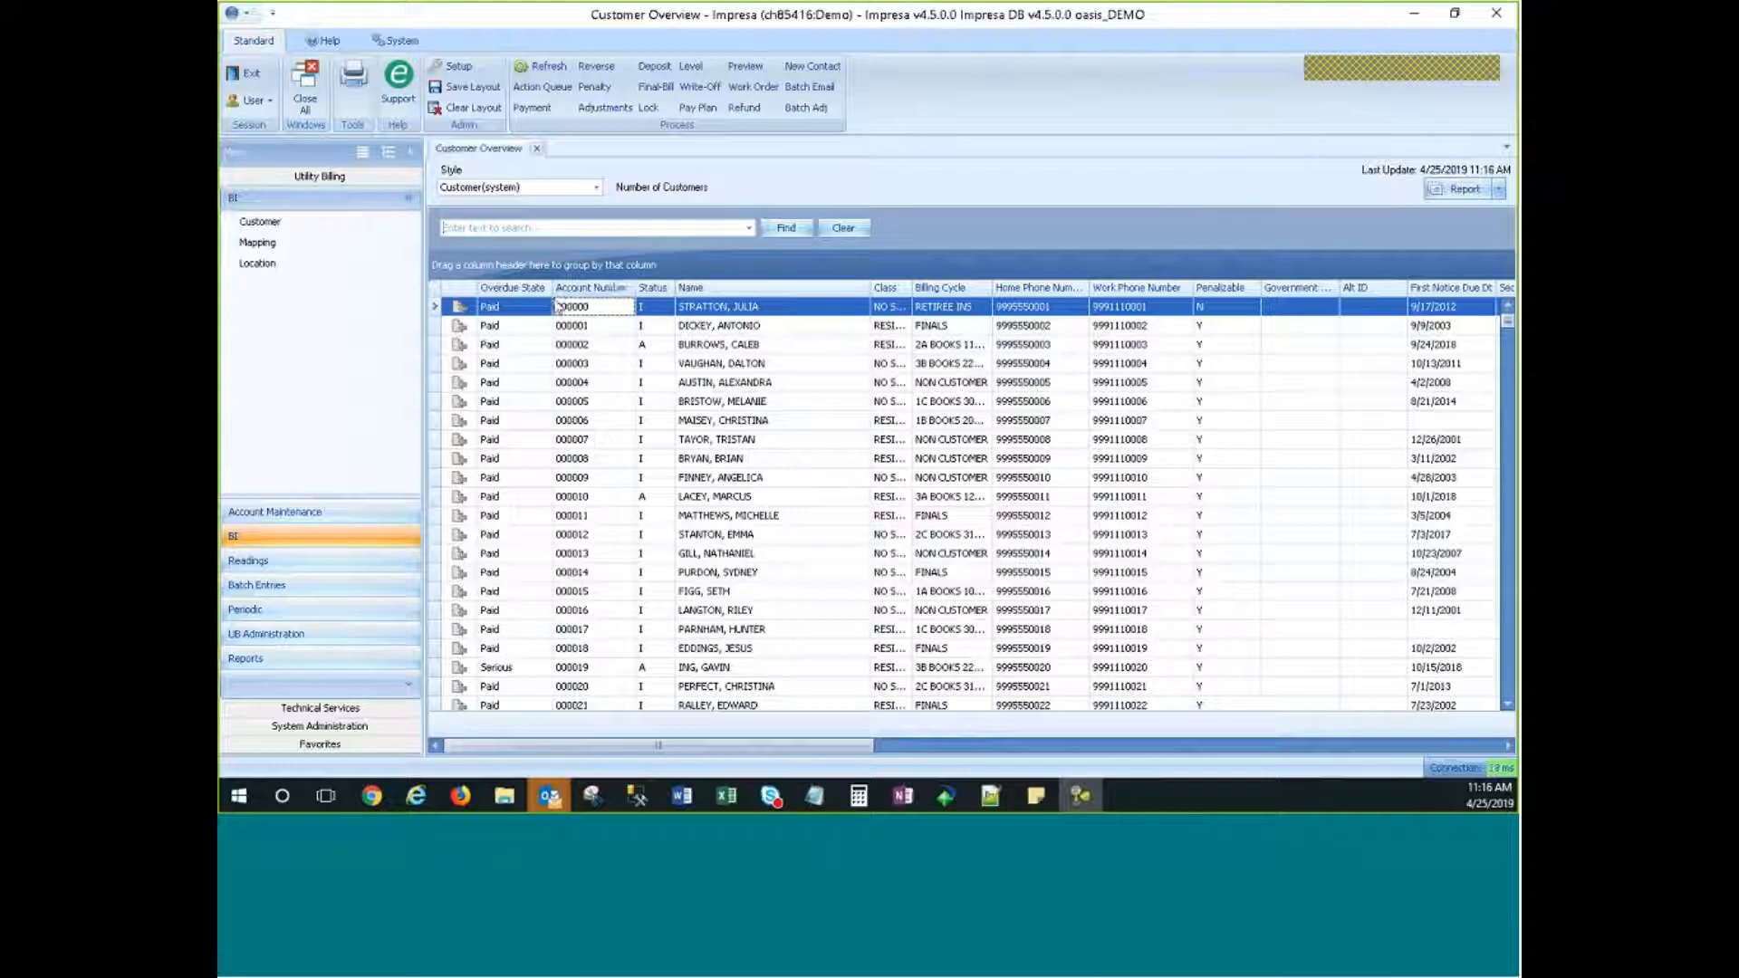
Step: Narrow the Overdue State column and move it between the Government and Alt ID columns
left_click_drag(551, 288, 611, 289)
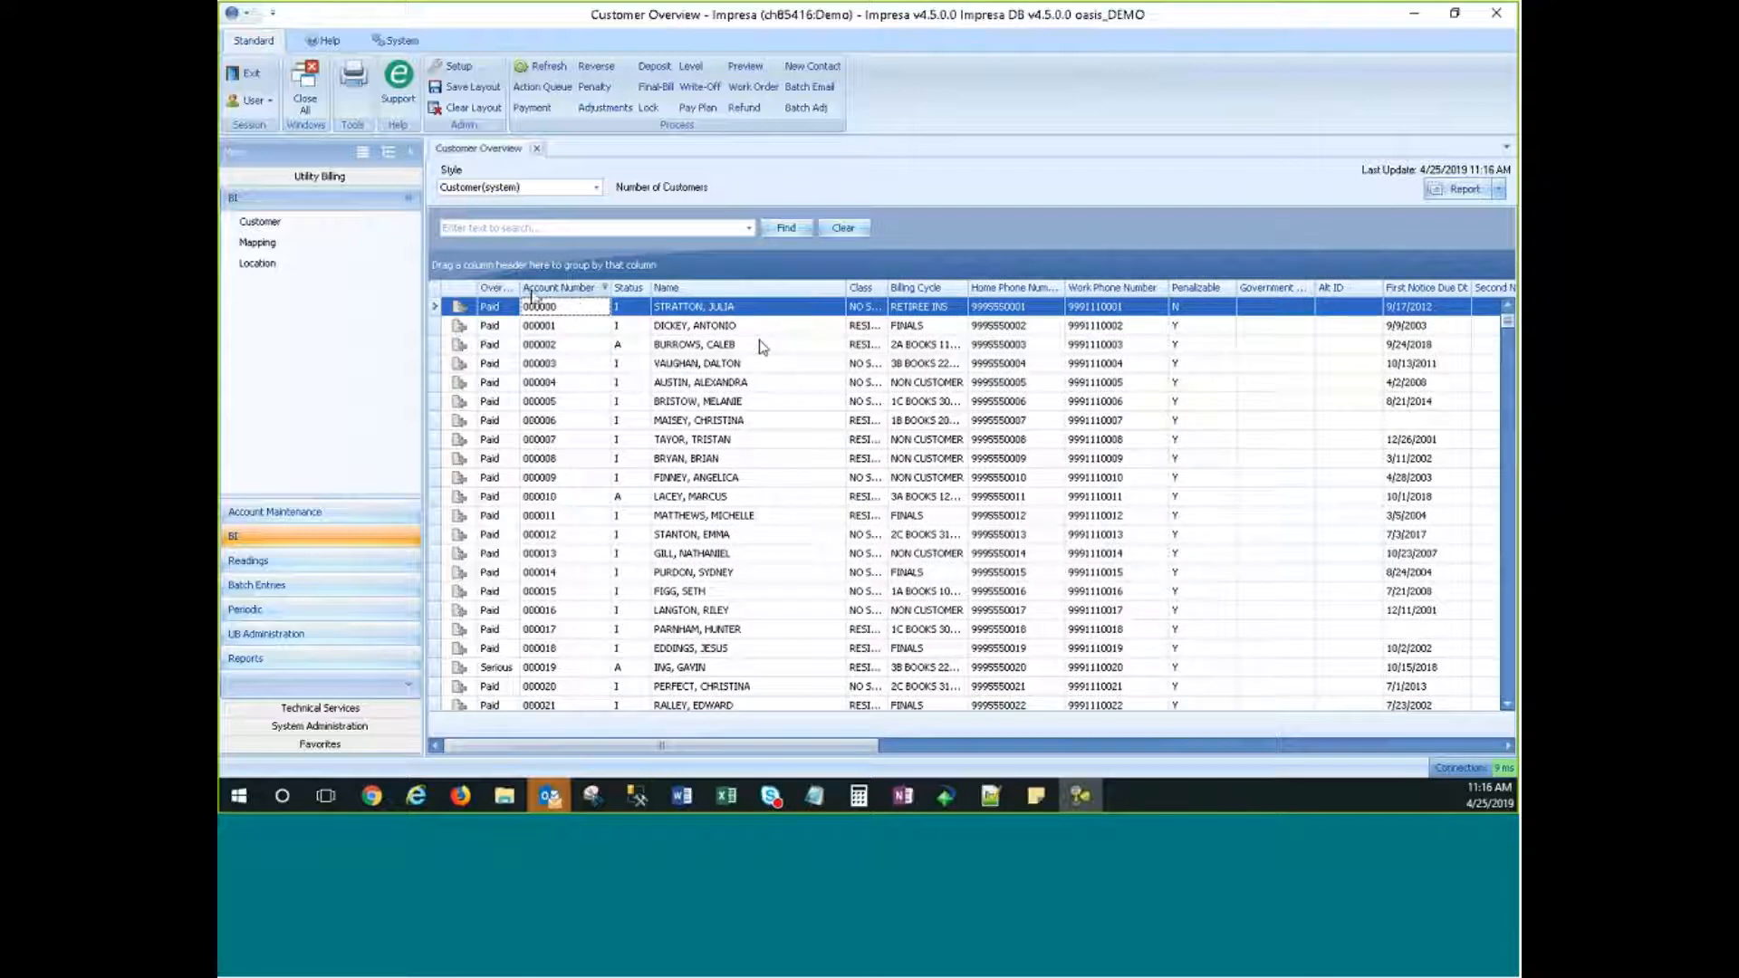
left_click_drag(500, 288, 1315, 299)
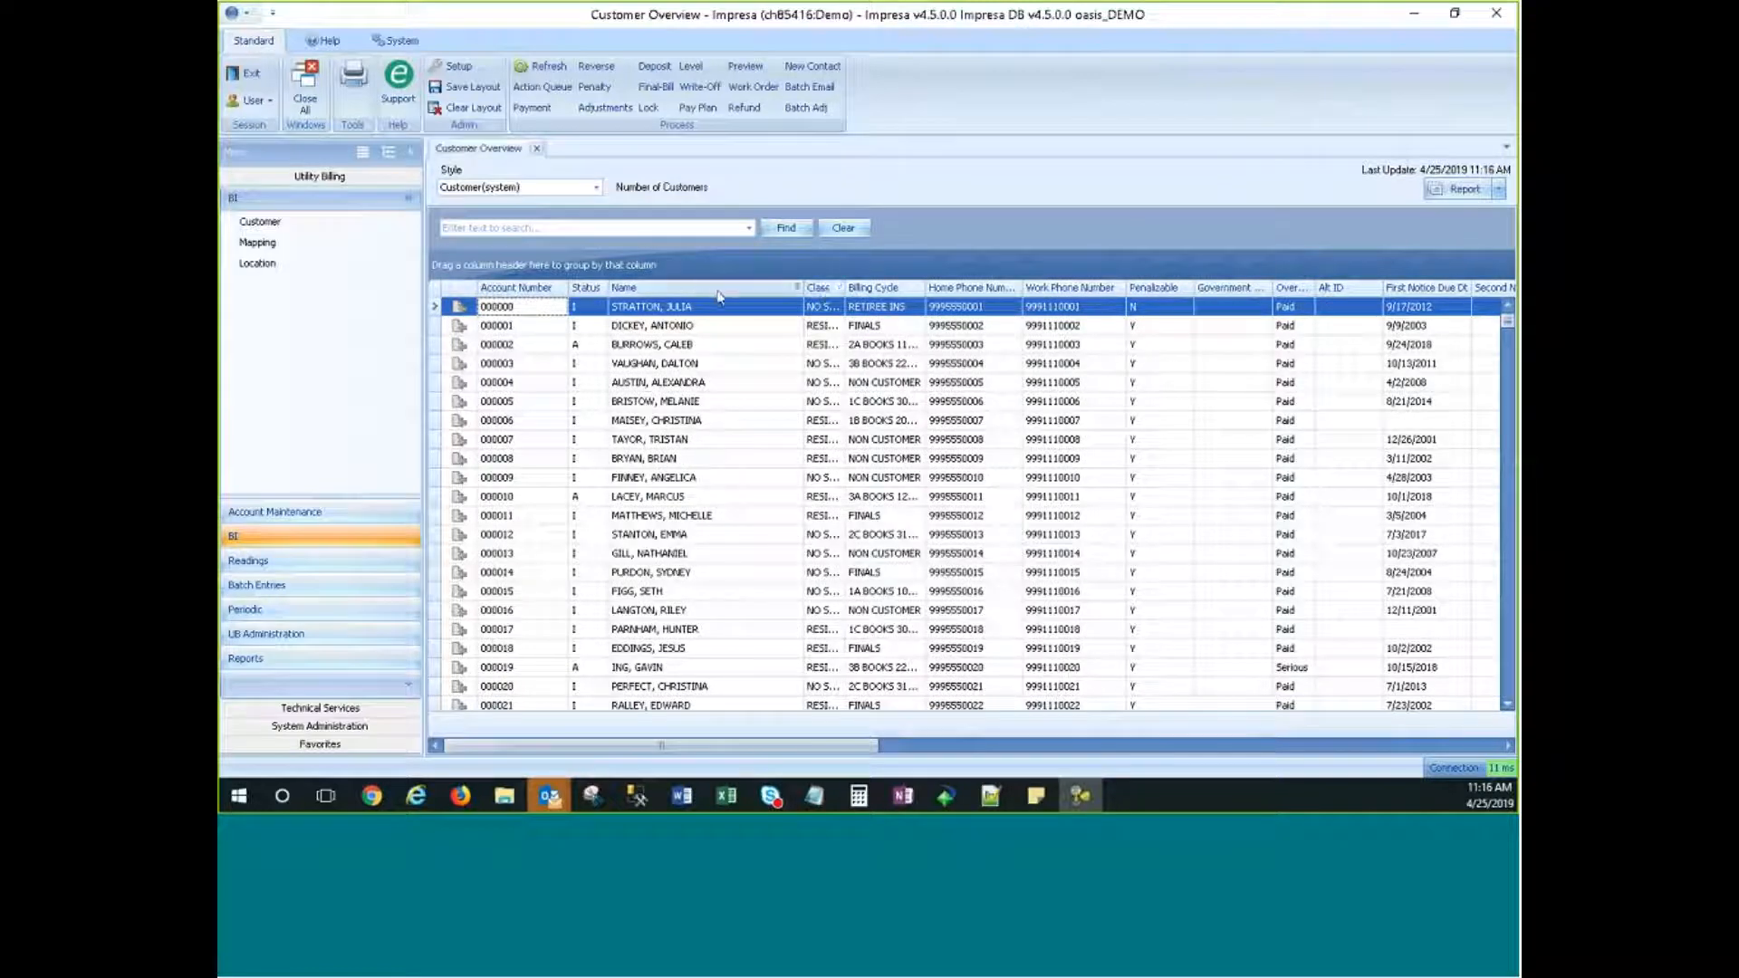
Step: Move the Name and Class columns ahead of Status, and place First Notice Due Dt directly after Name
left_click_drag(718, 290, 568, 299)
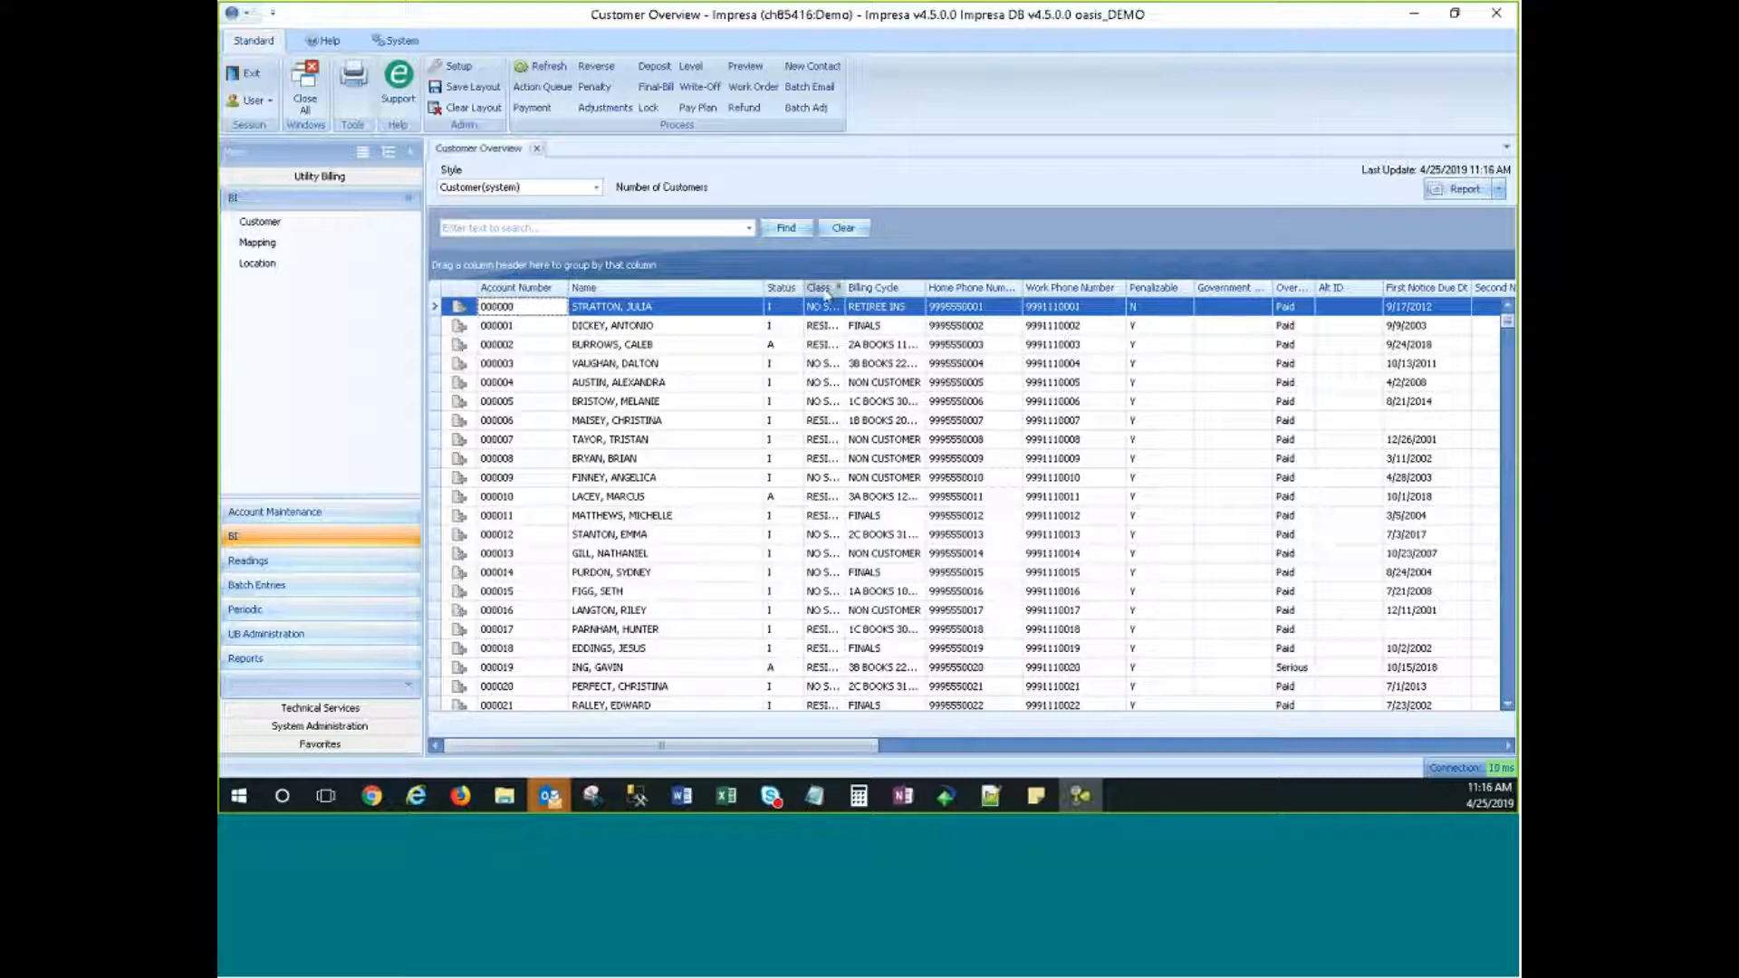
left_click_drag(826, 294, 766, 294)
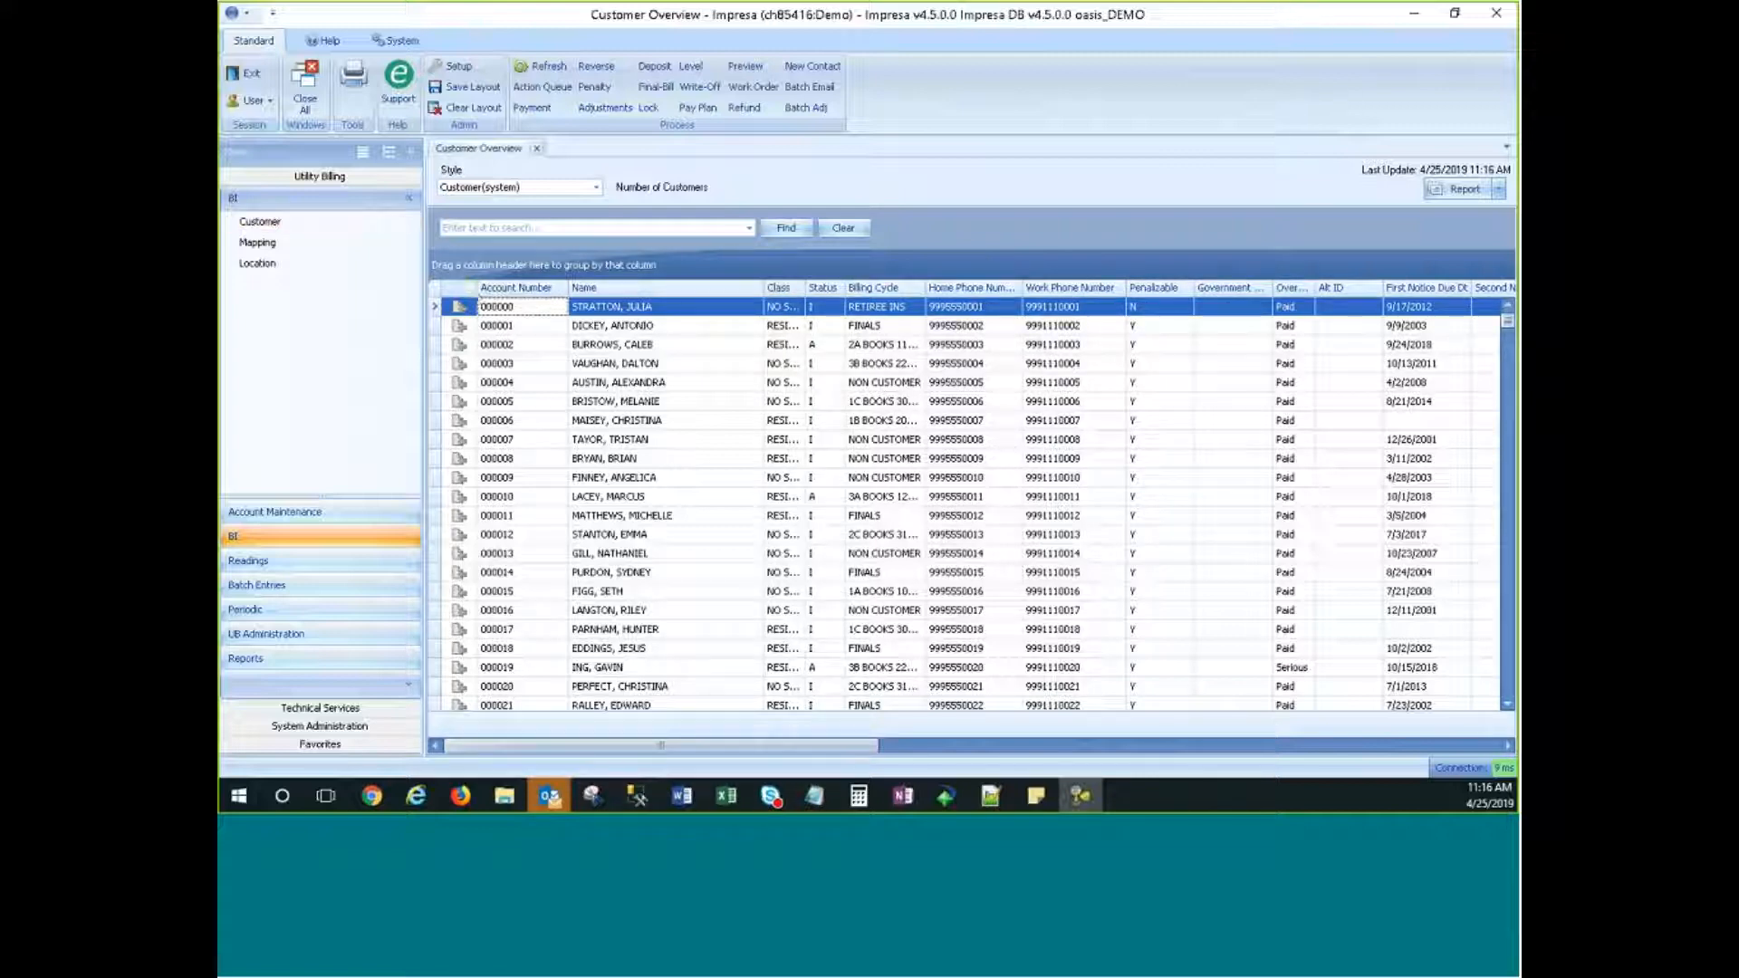
left_click_drag(1433, 295, 713, 288)
Step: Hide the Government, Second Notice Due Dt and Alt ID columns, and narrow the Penalizable column slightly
right_click(1268, 290)
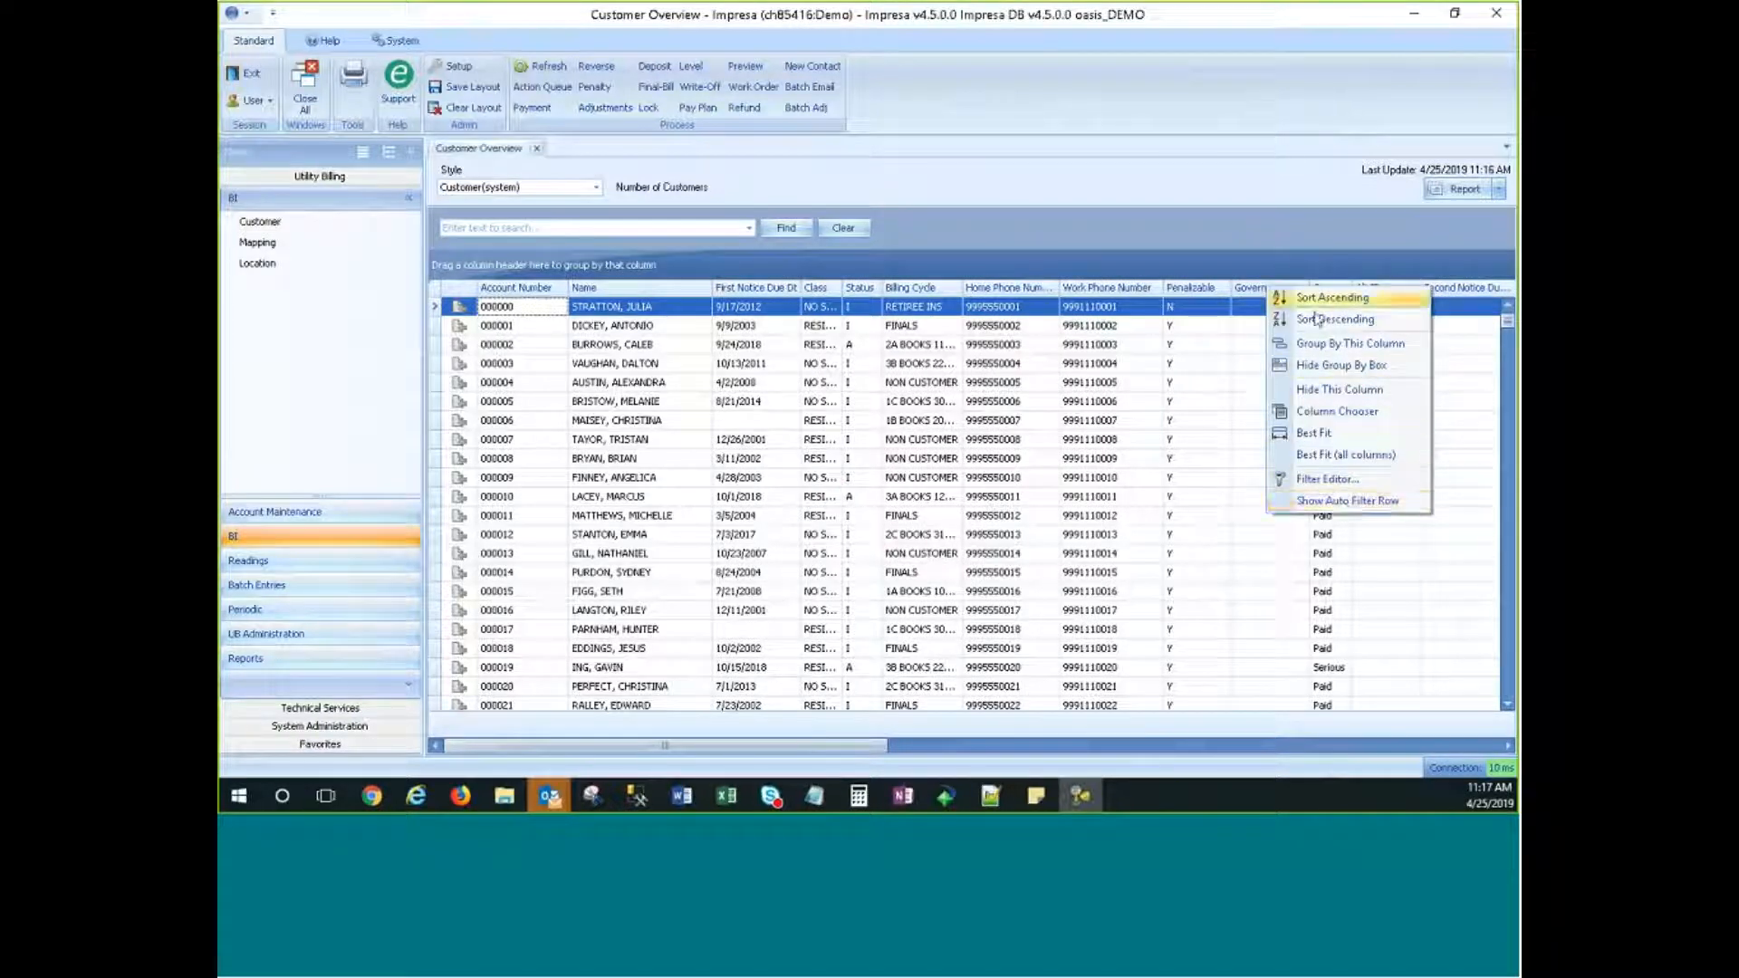
left_click(1309, 389)
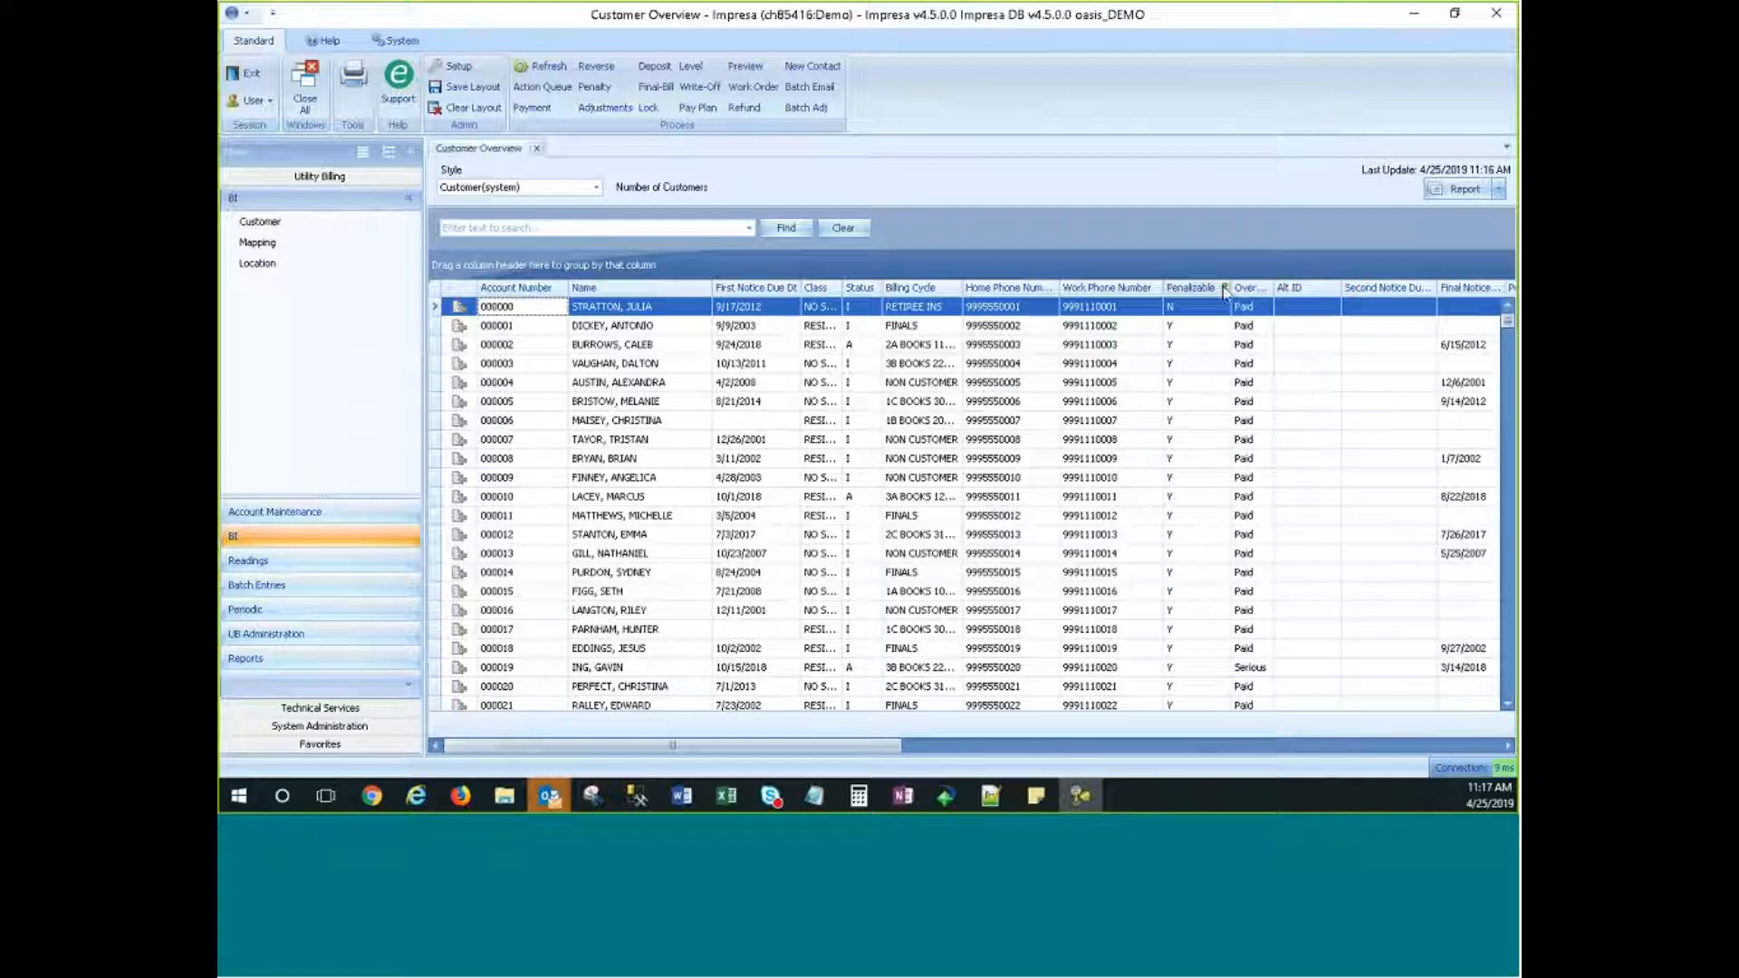
left_click_drag(1230, 288, 1221, 287)
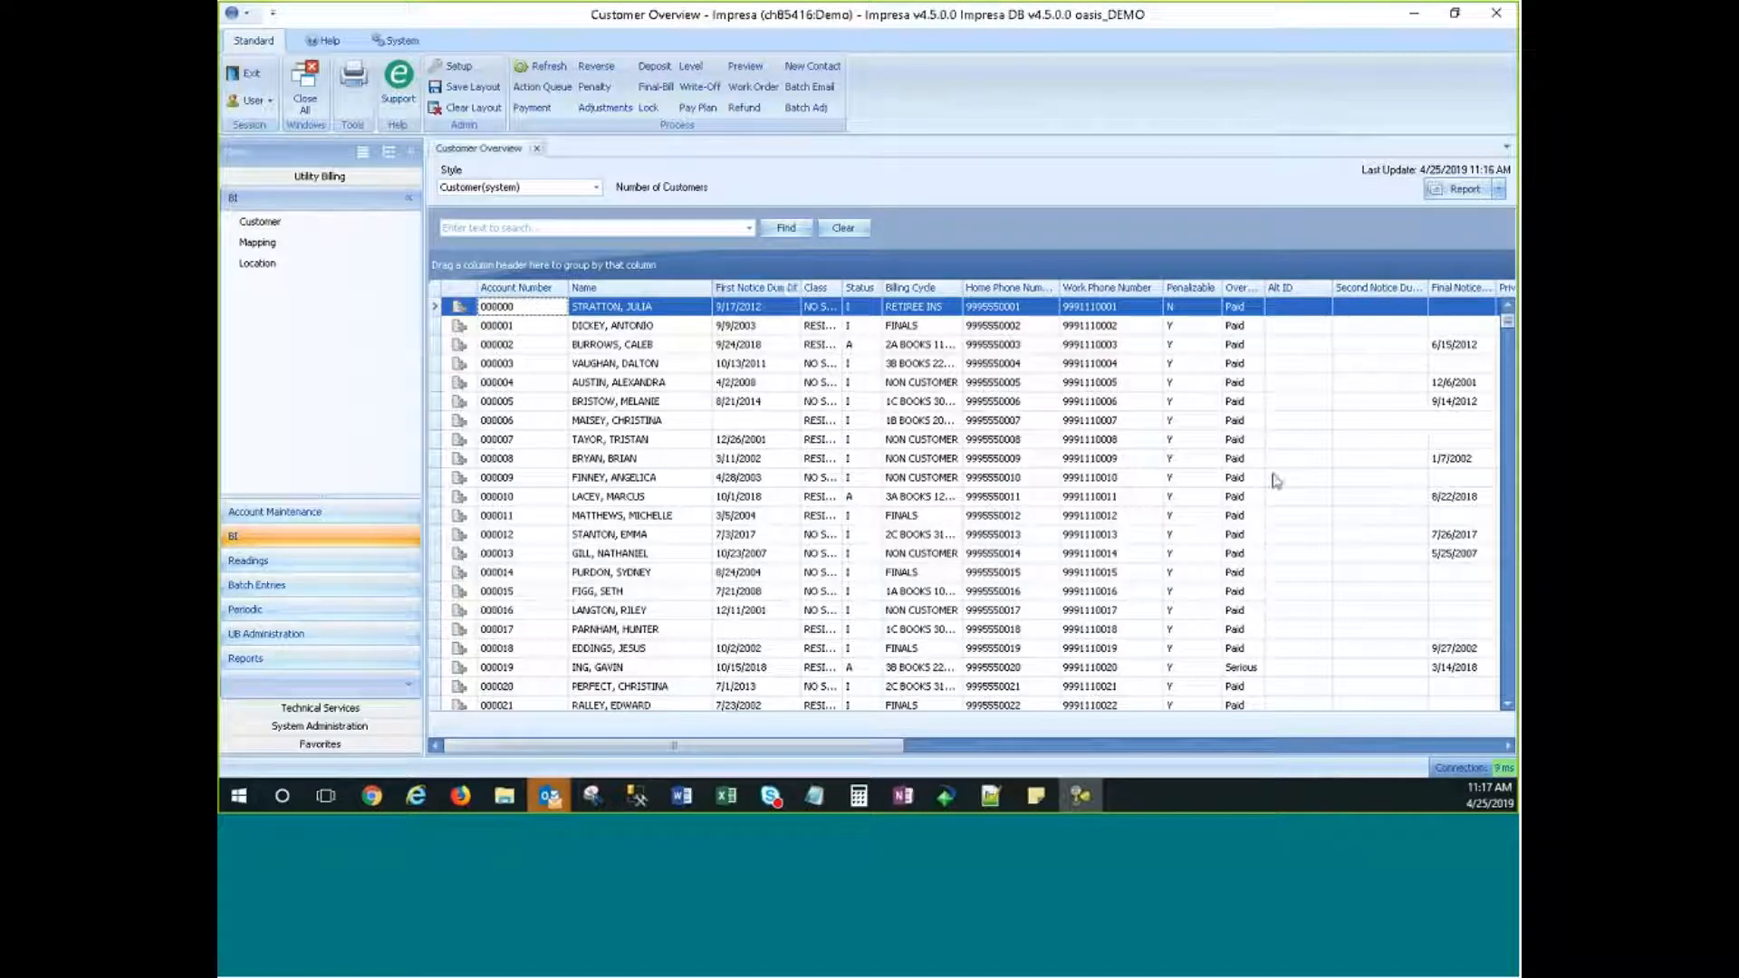
right_click(1388, 288)
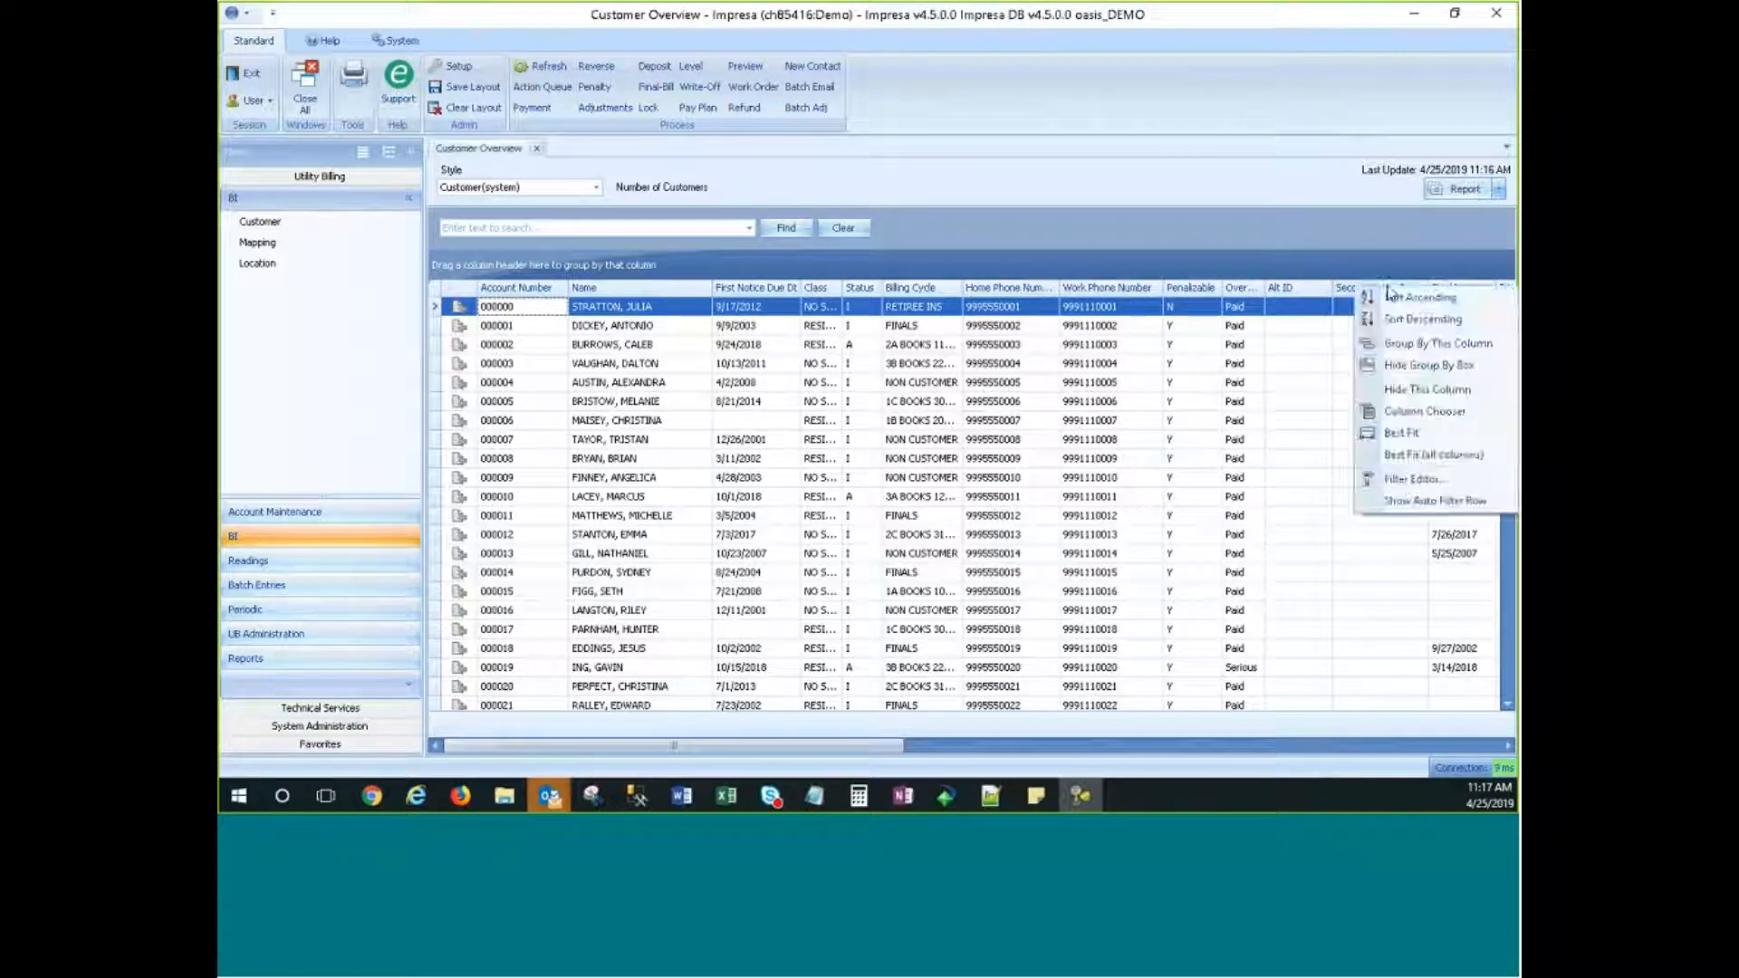
left_click(1399, 390)
right_click(1280, 288)
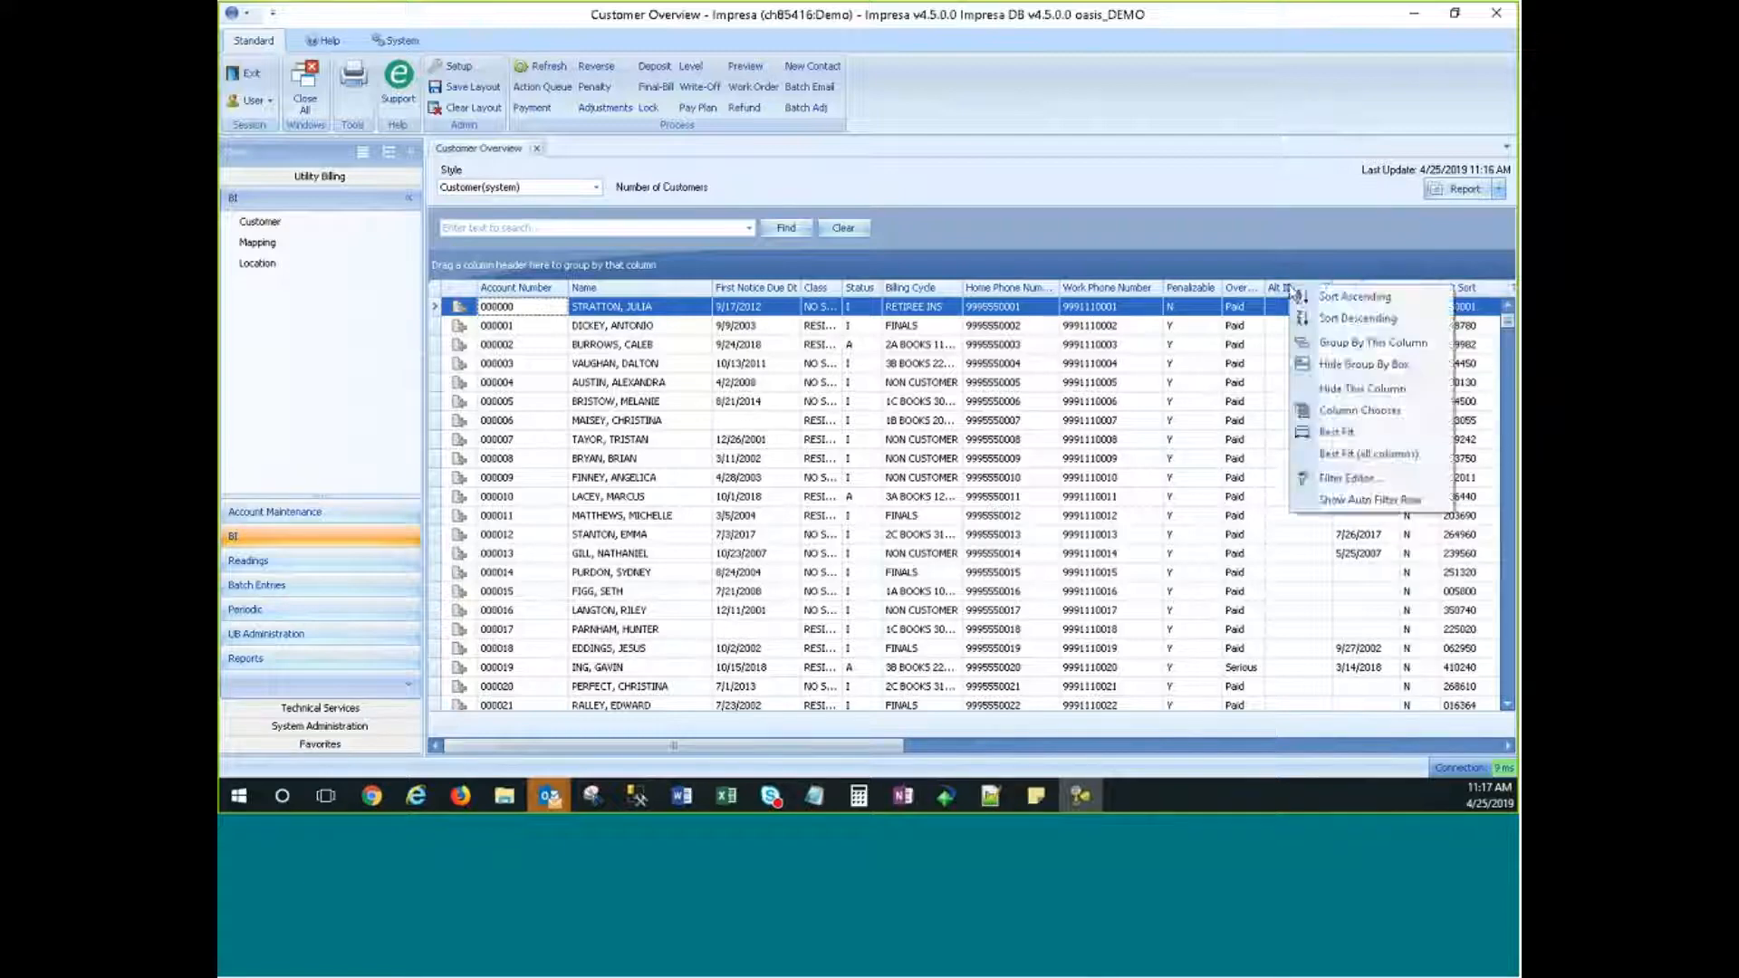
left_click(1322, 388)
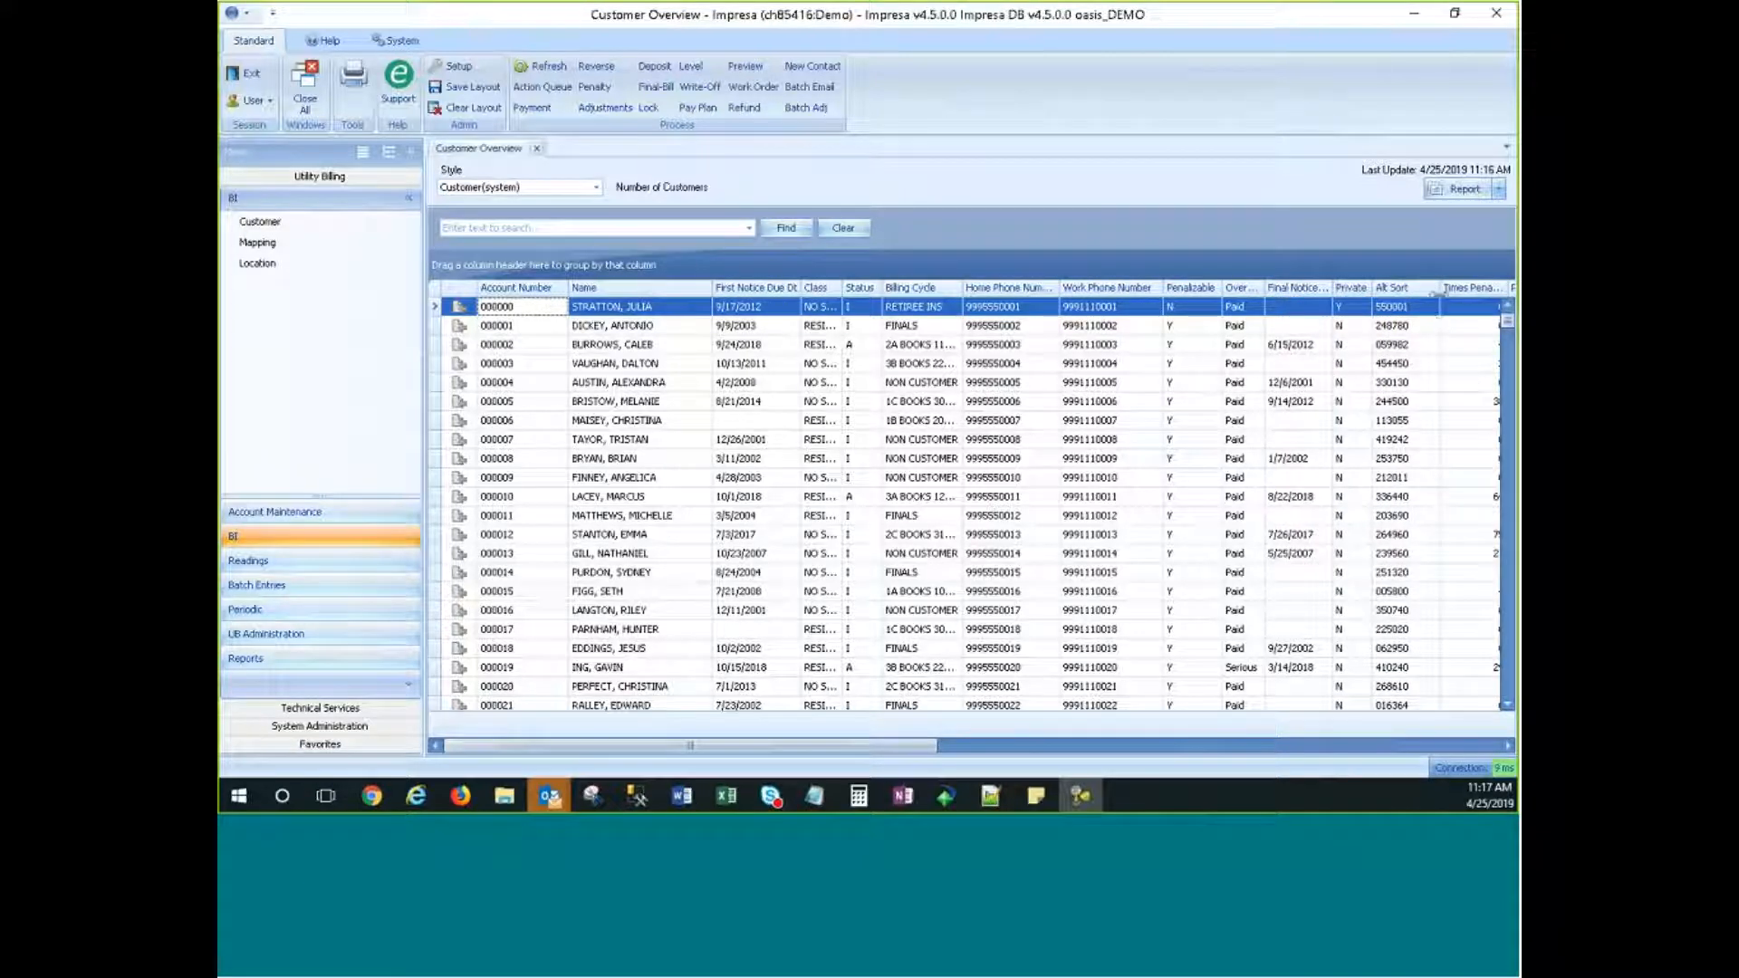
Step: Set the back color of the included user name to dark red in the report options
left_click(1499, 190)
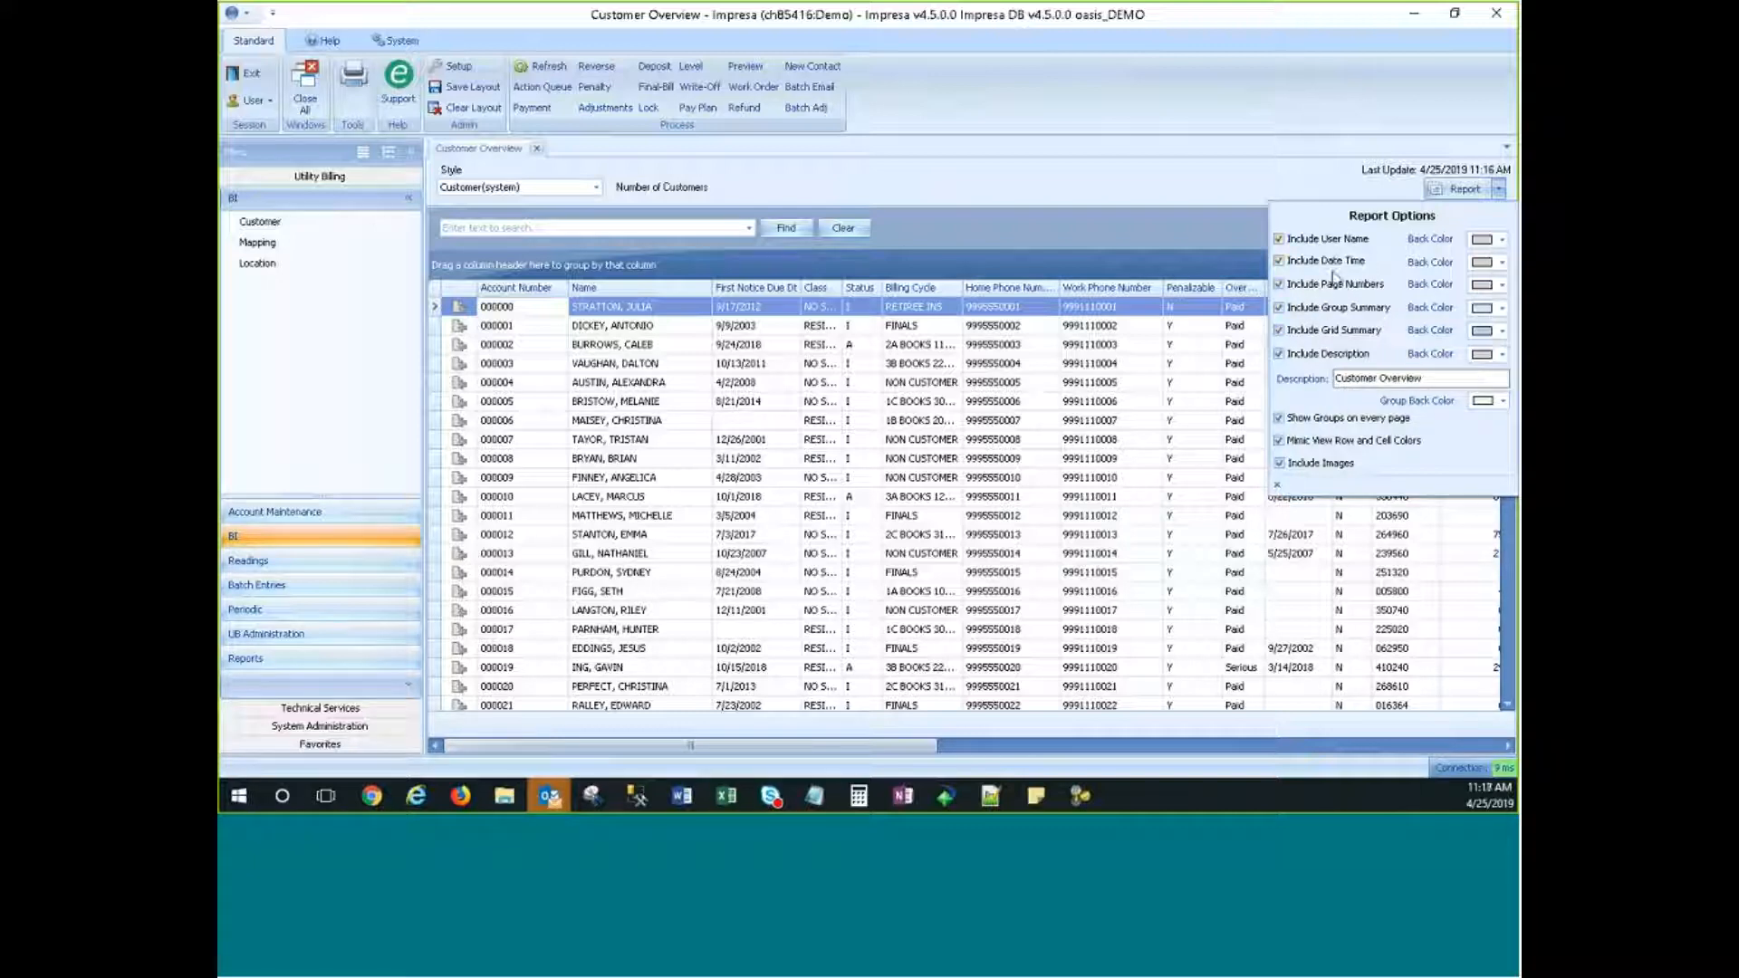
left_click(1502, 239)
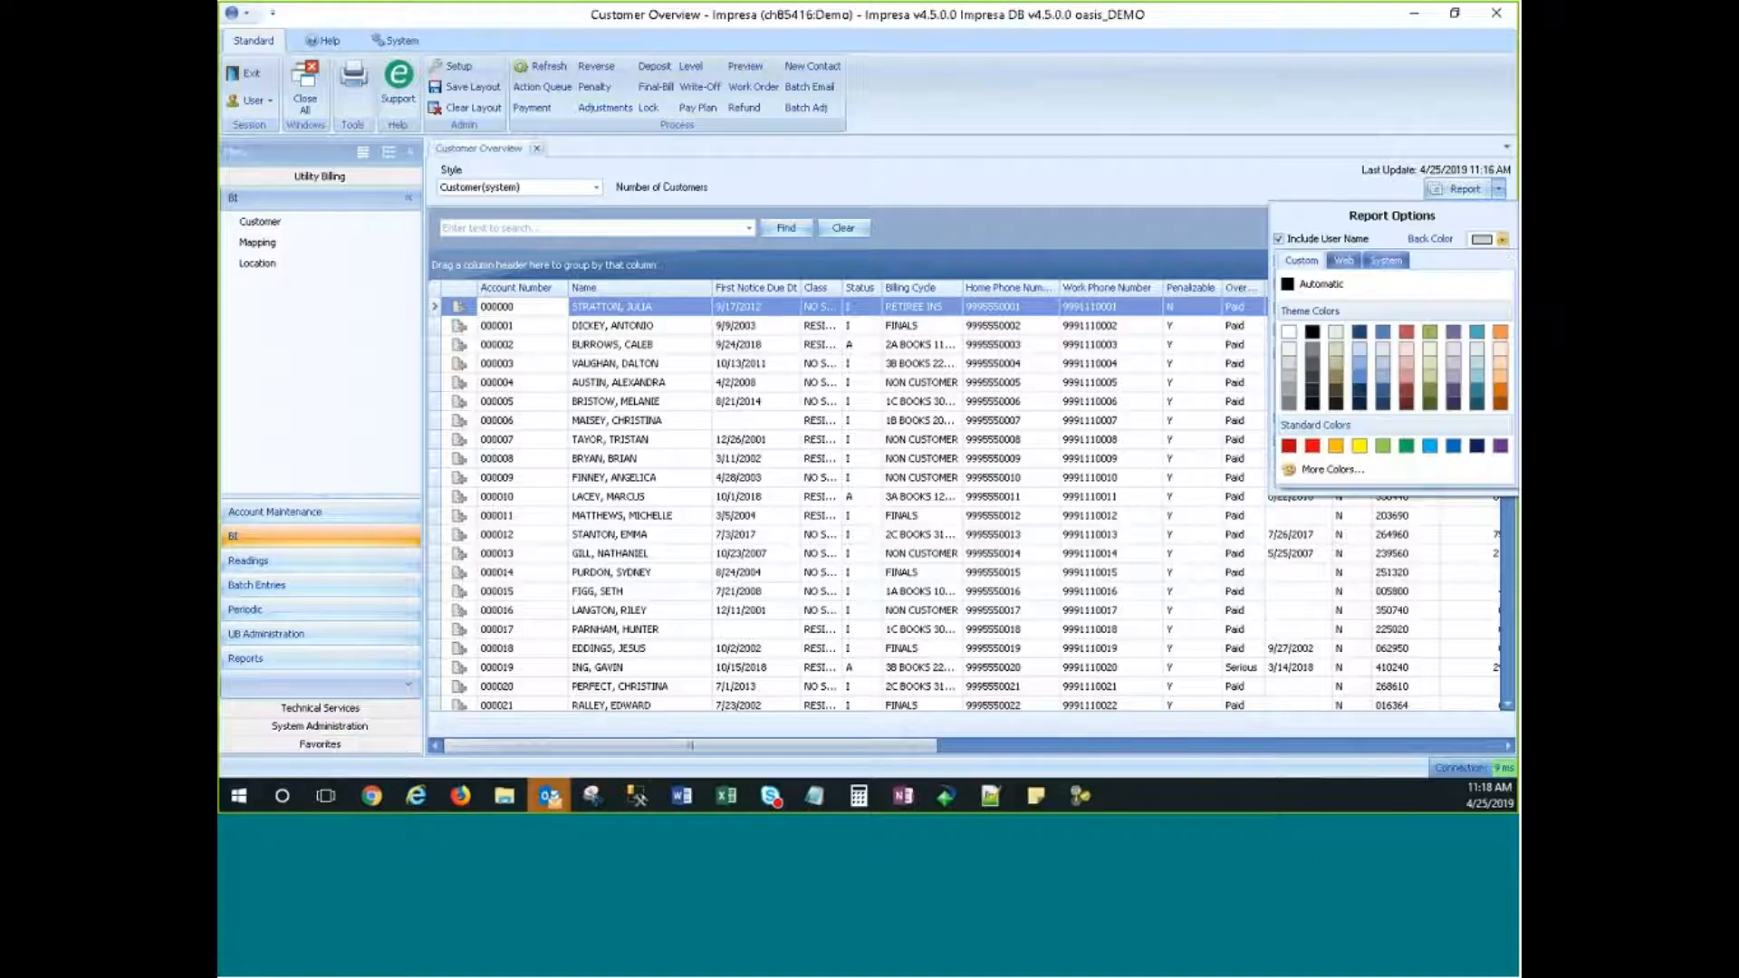
left_click(1409, 399)
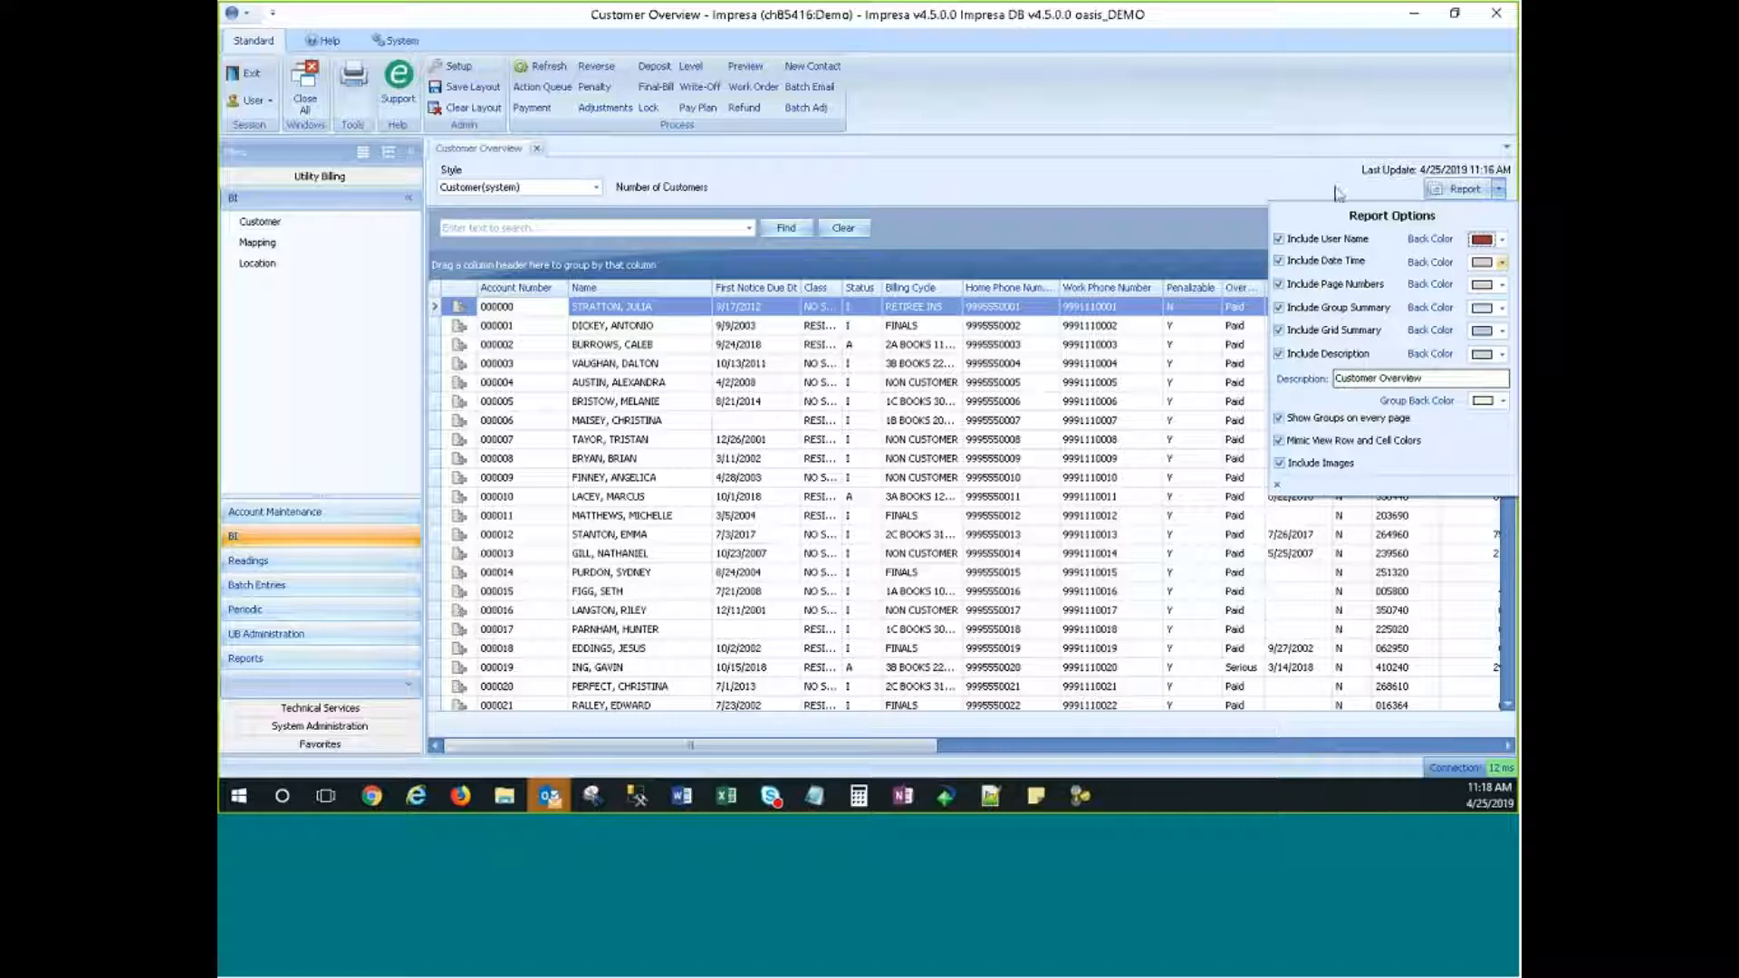
left_click(1220, 184)
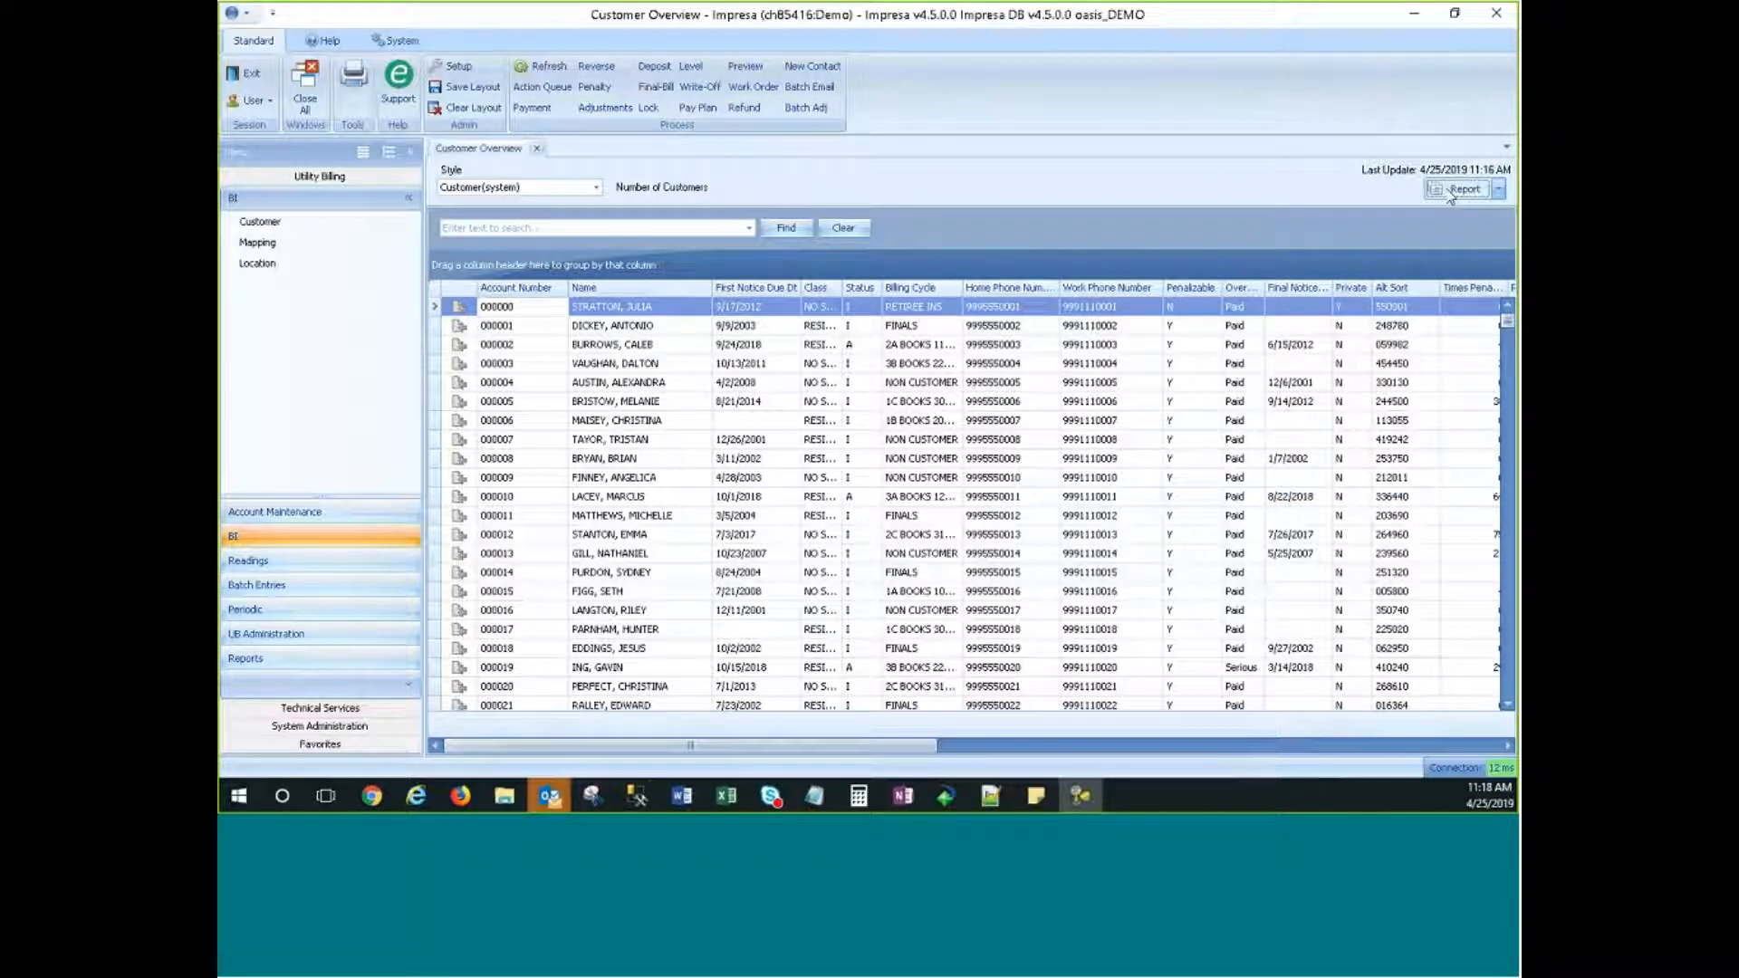
left_click(1454, 189)
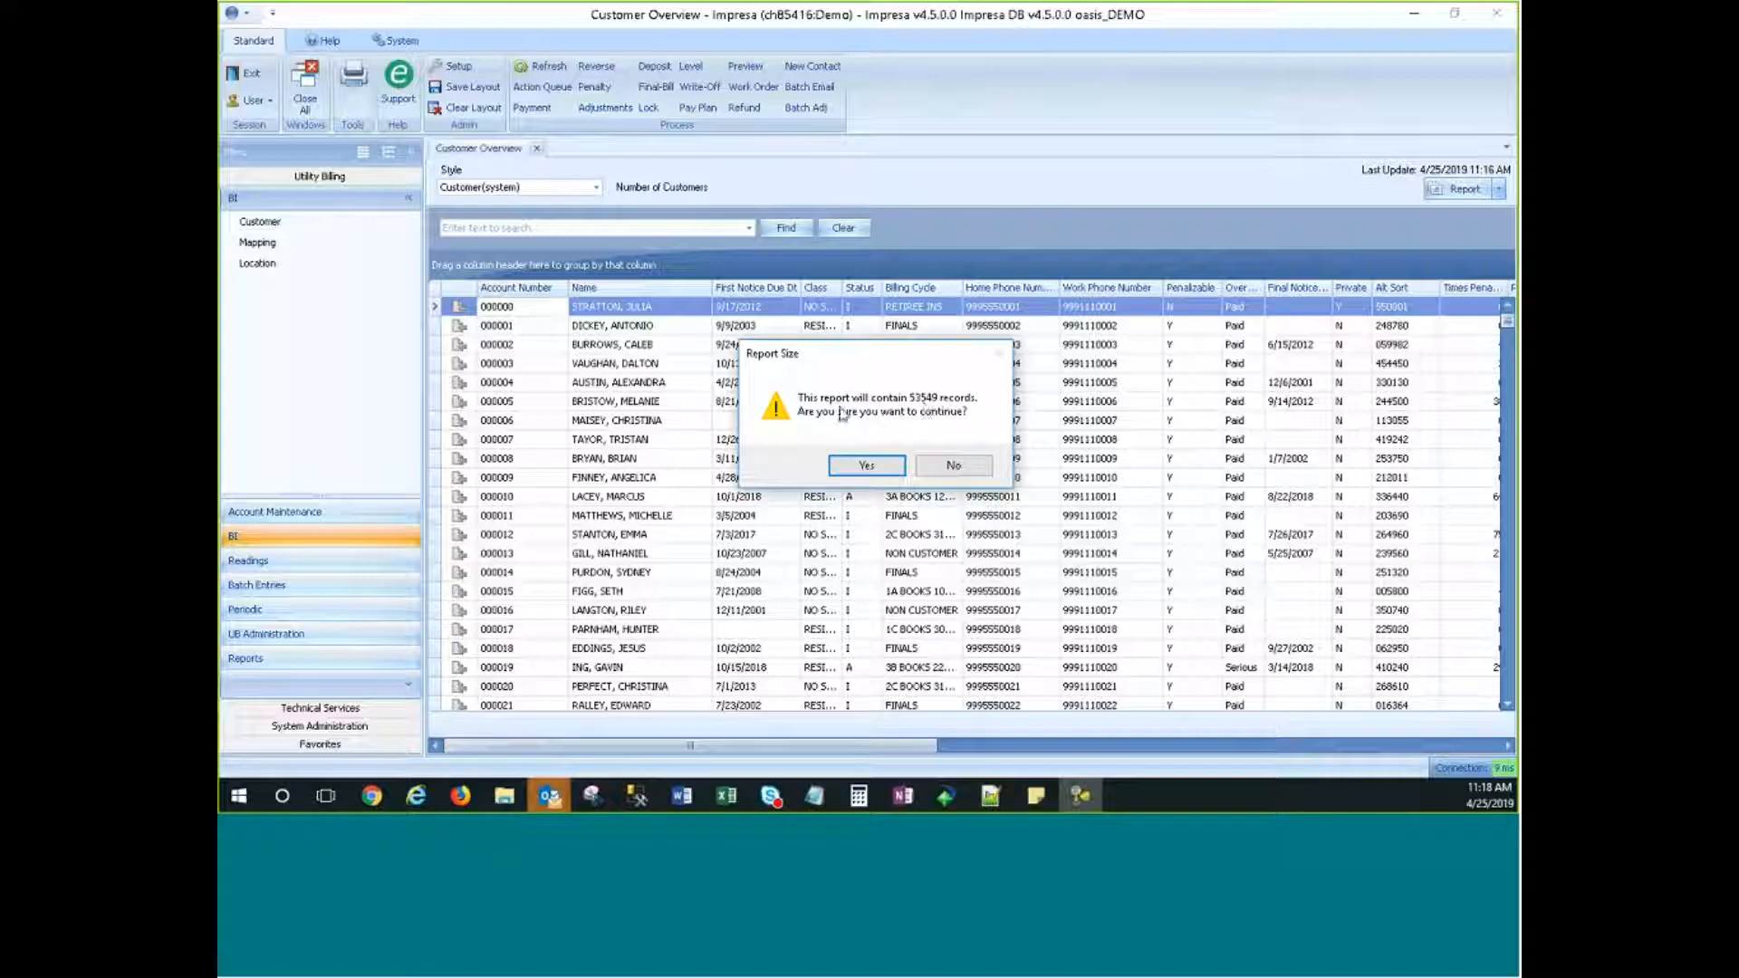
left_click(967, 474)
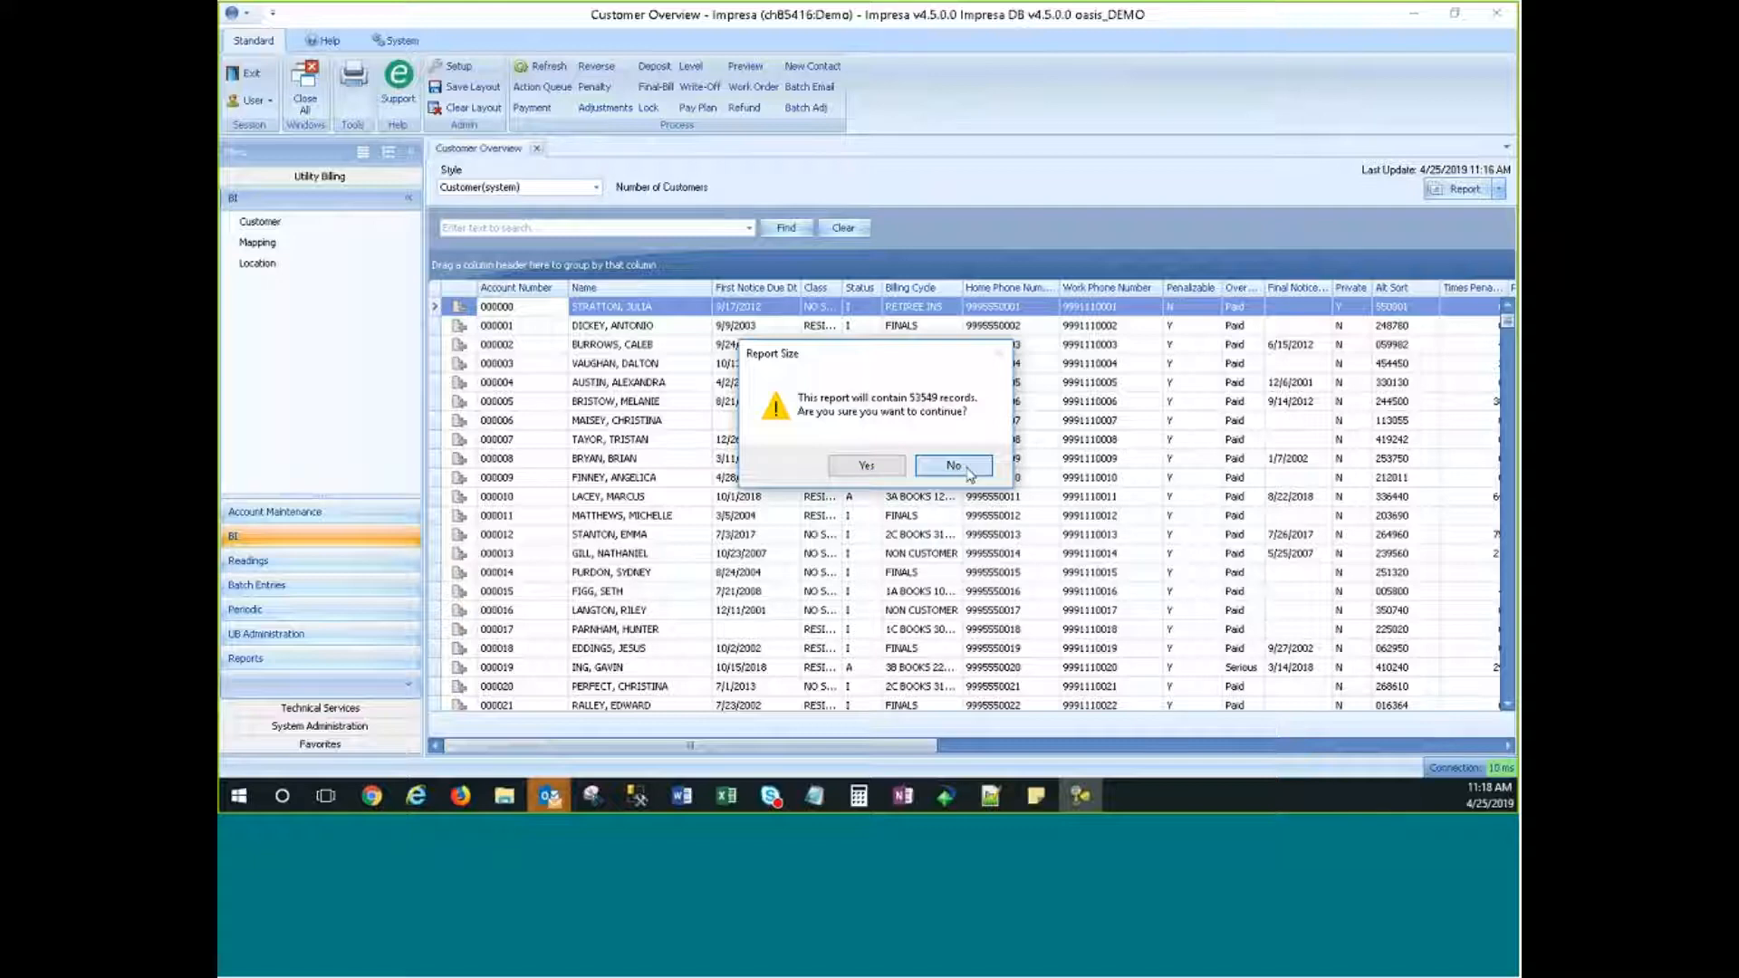
left_click(969, 468)
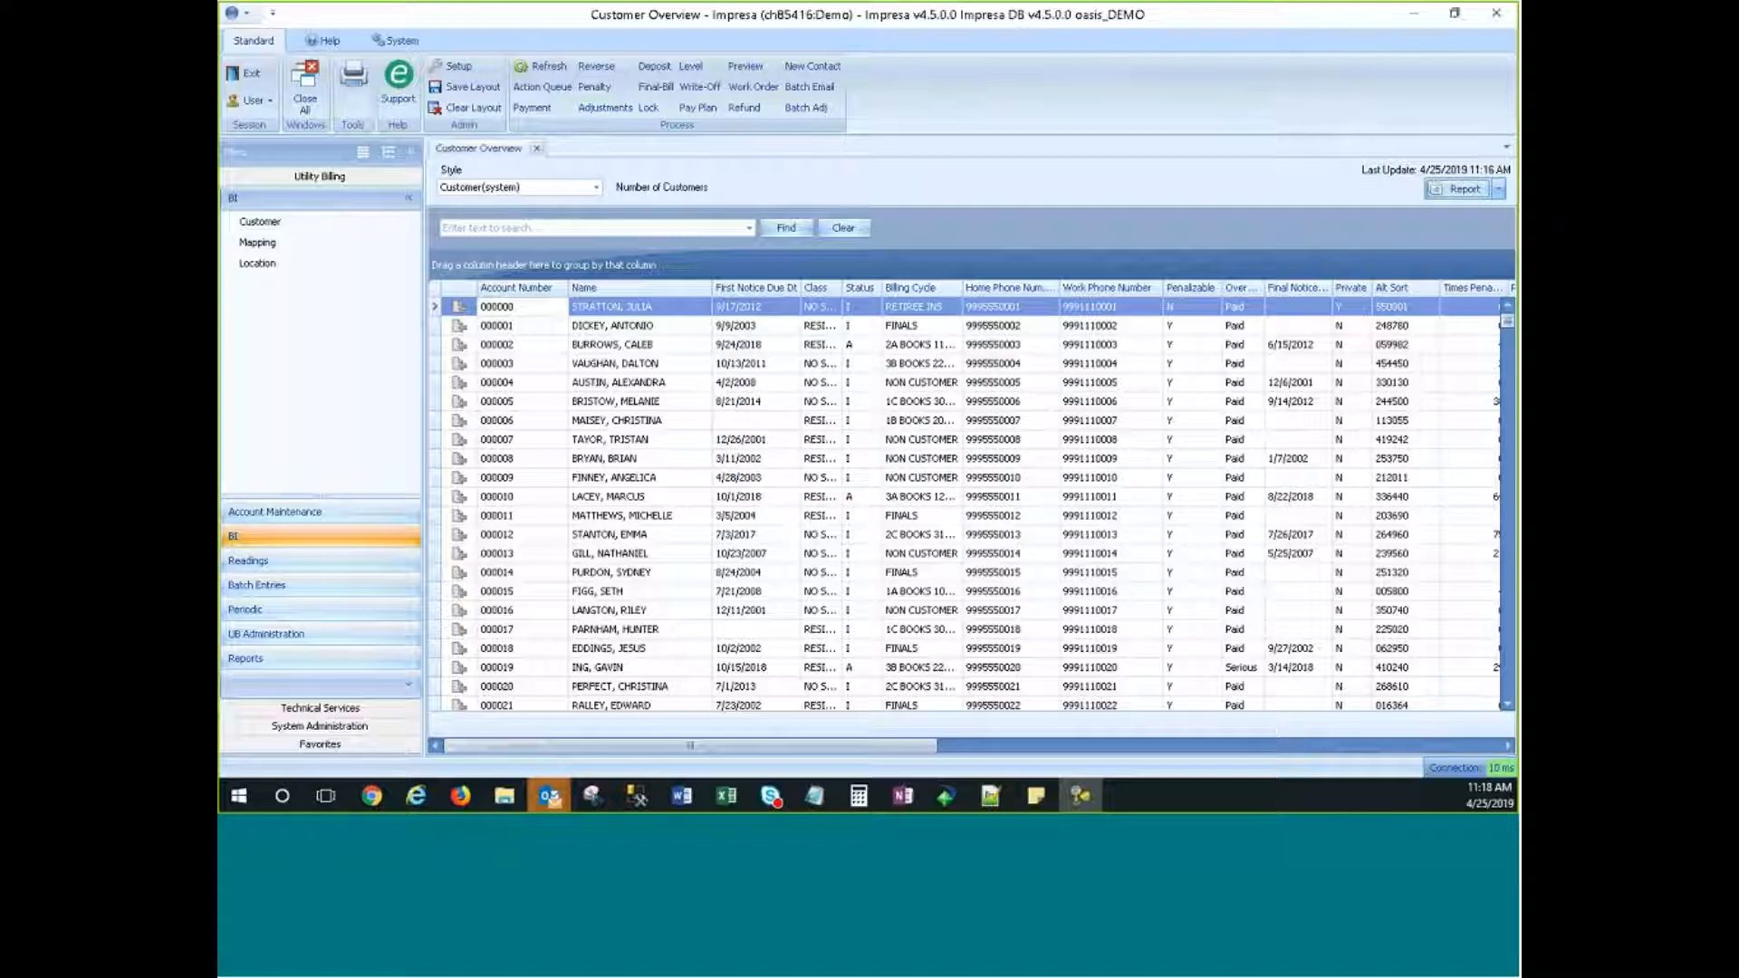
Step: Sort the customer grid by Status in ascending order and show the auto filter row
left_click(859, 290)
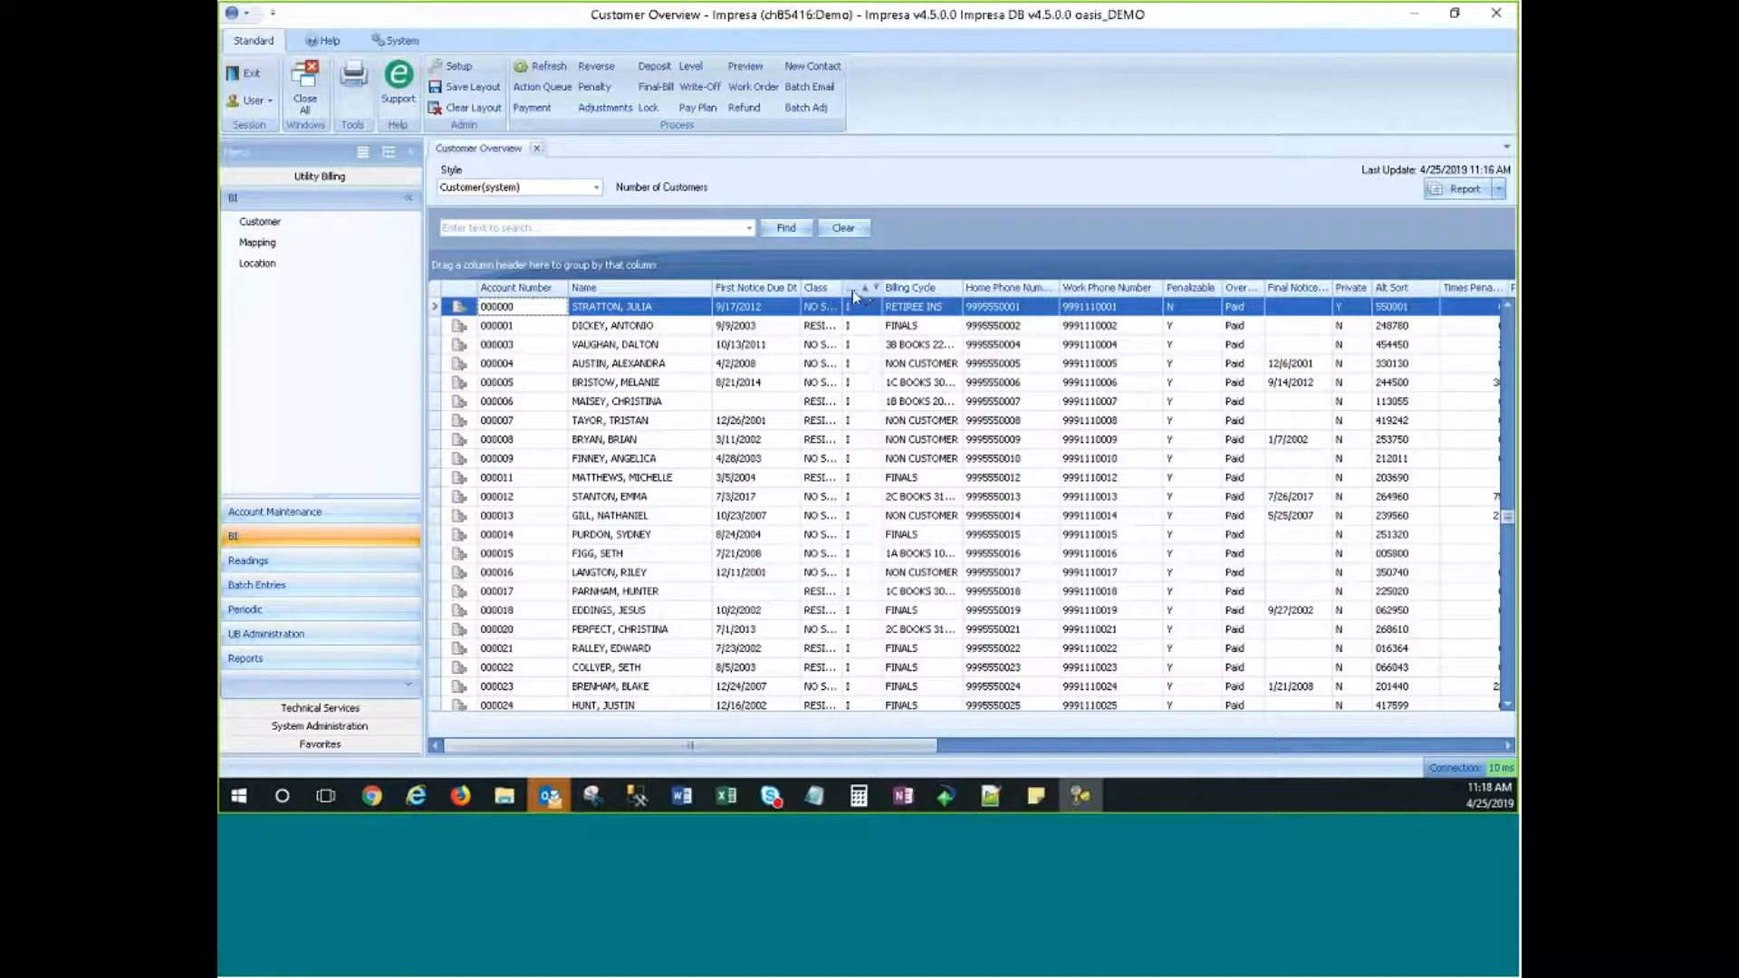
right_click(853, 290)
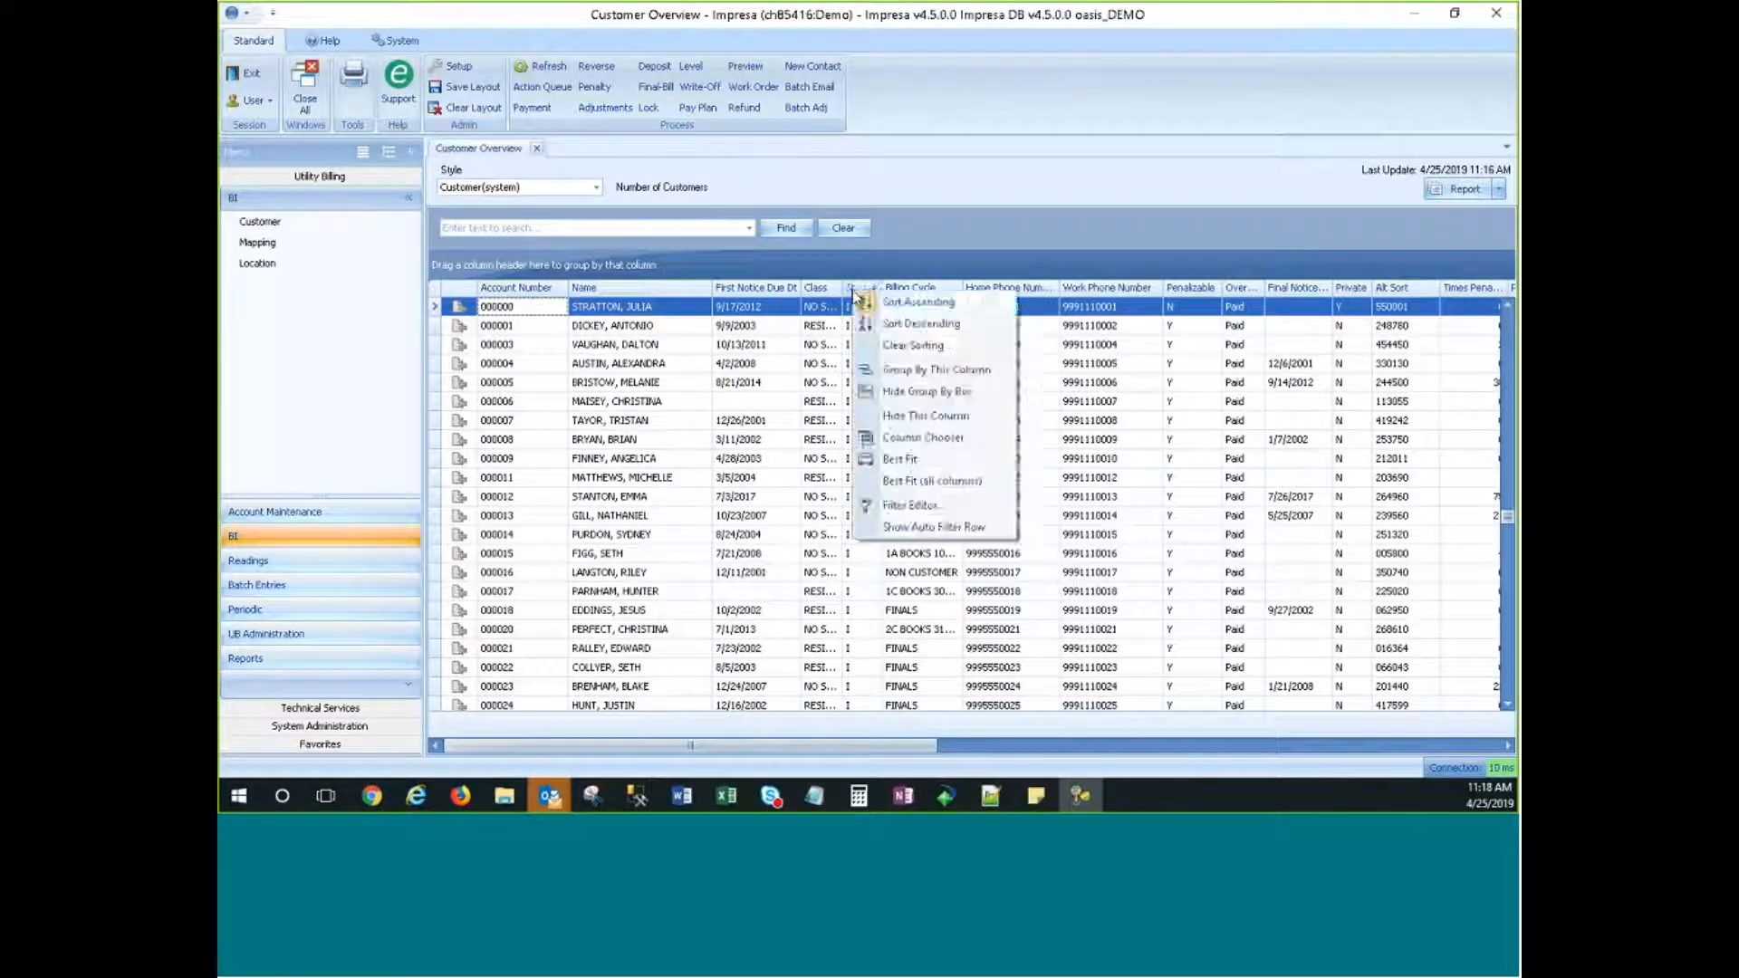
left_click(924, 527)
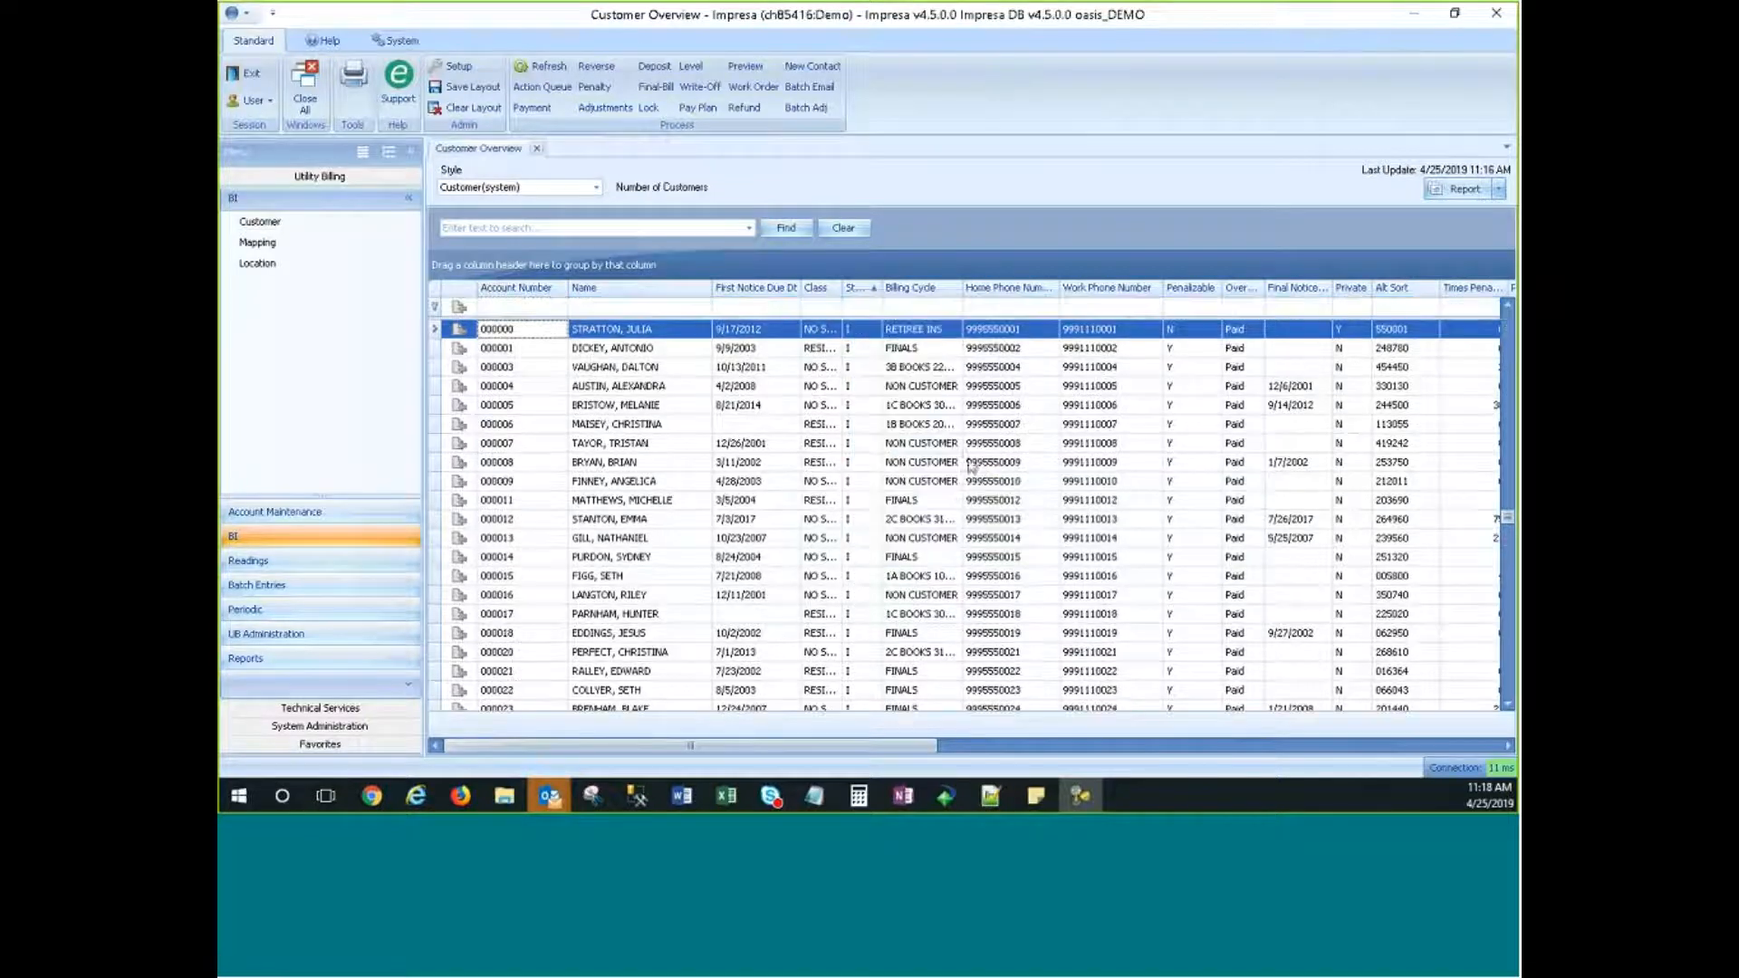
Step: Filter the customers to Status starting with "a" and Billing Cycle starting with "2a" in the auto filter row
left_click(860, 308)
type("a")
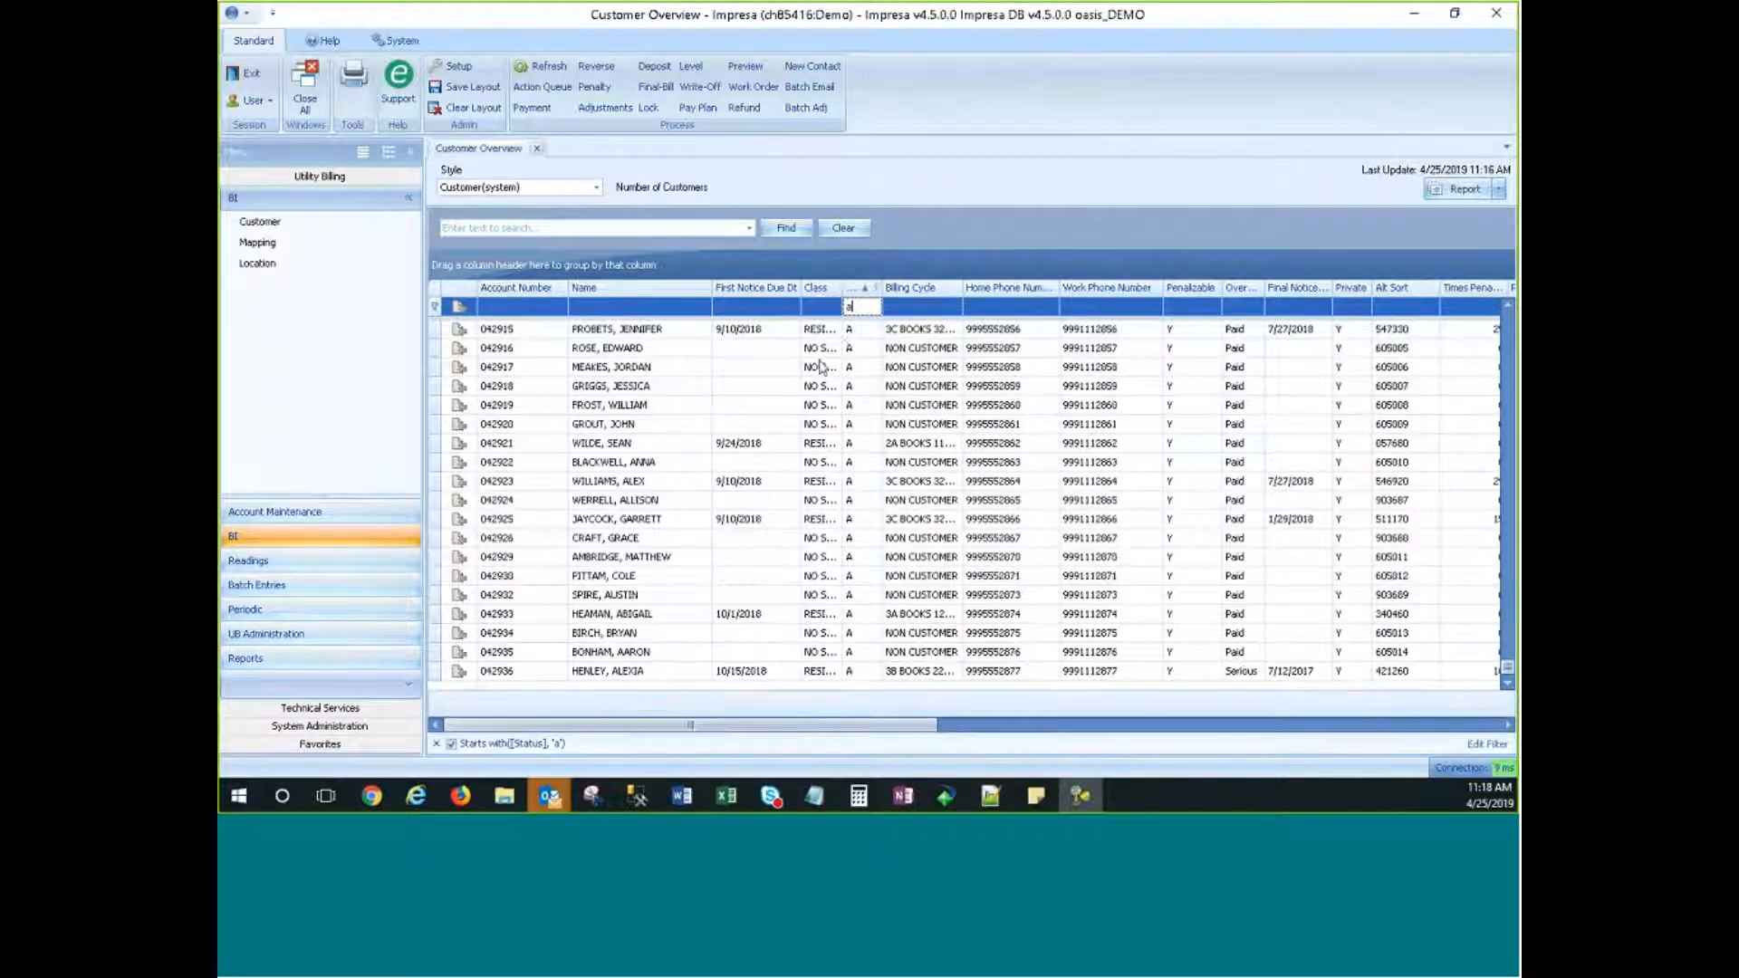
left_click(924, 308)
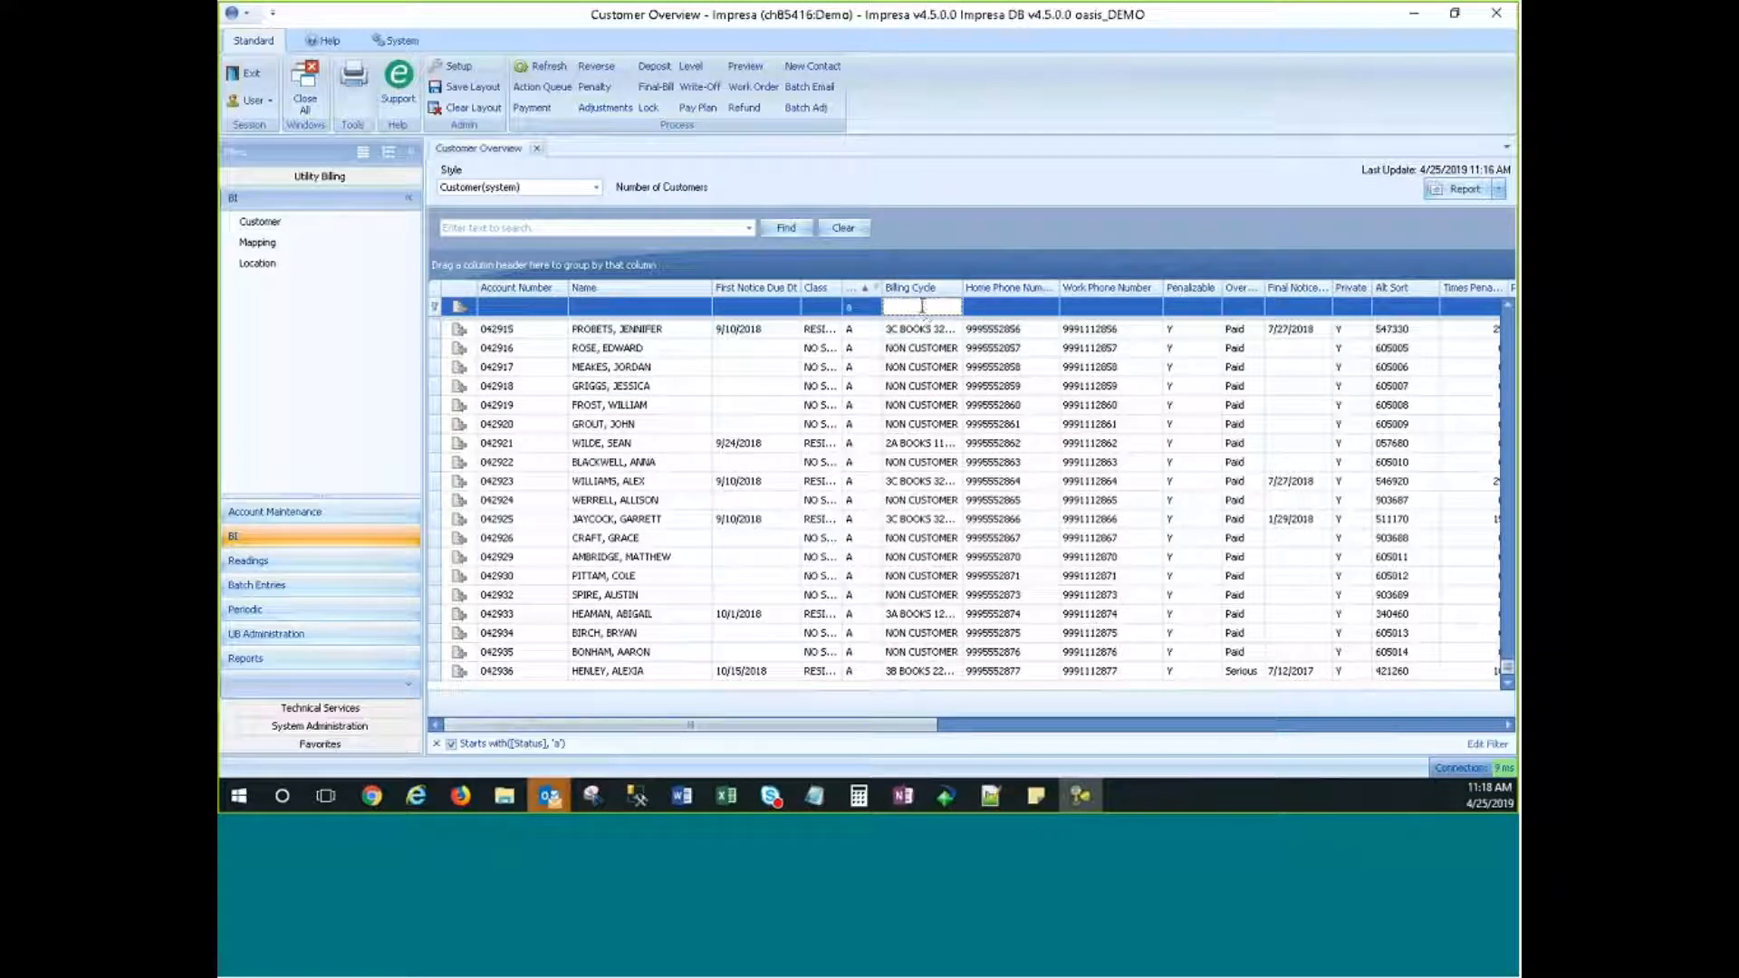
type("2a")
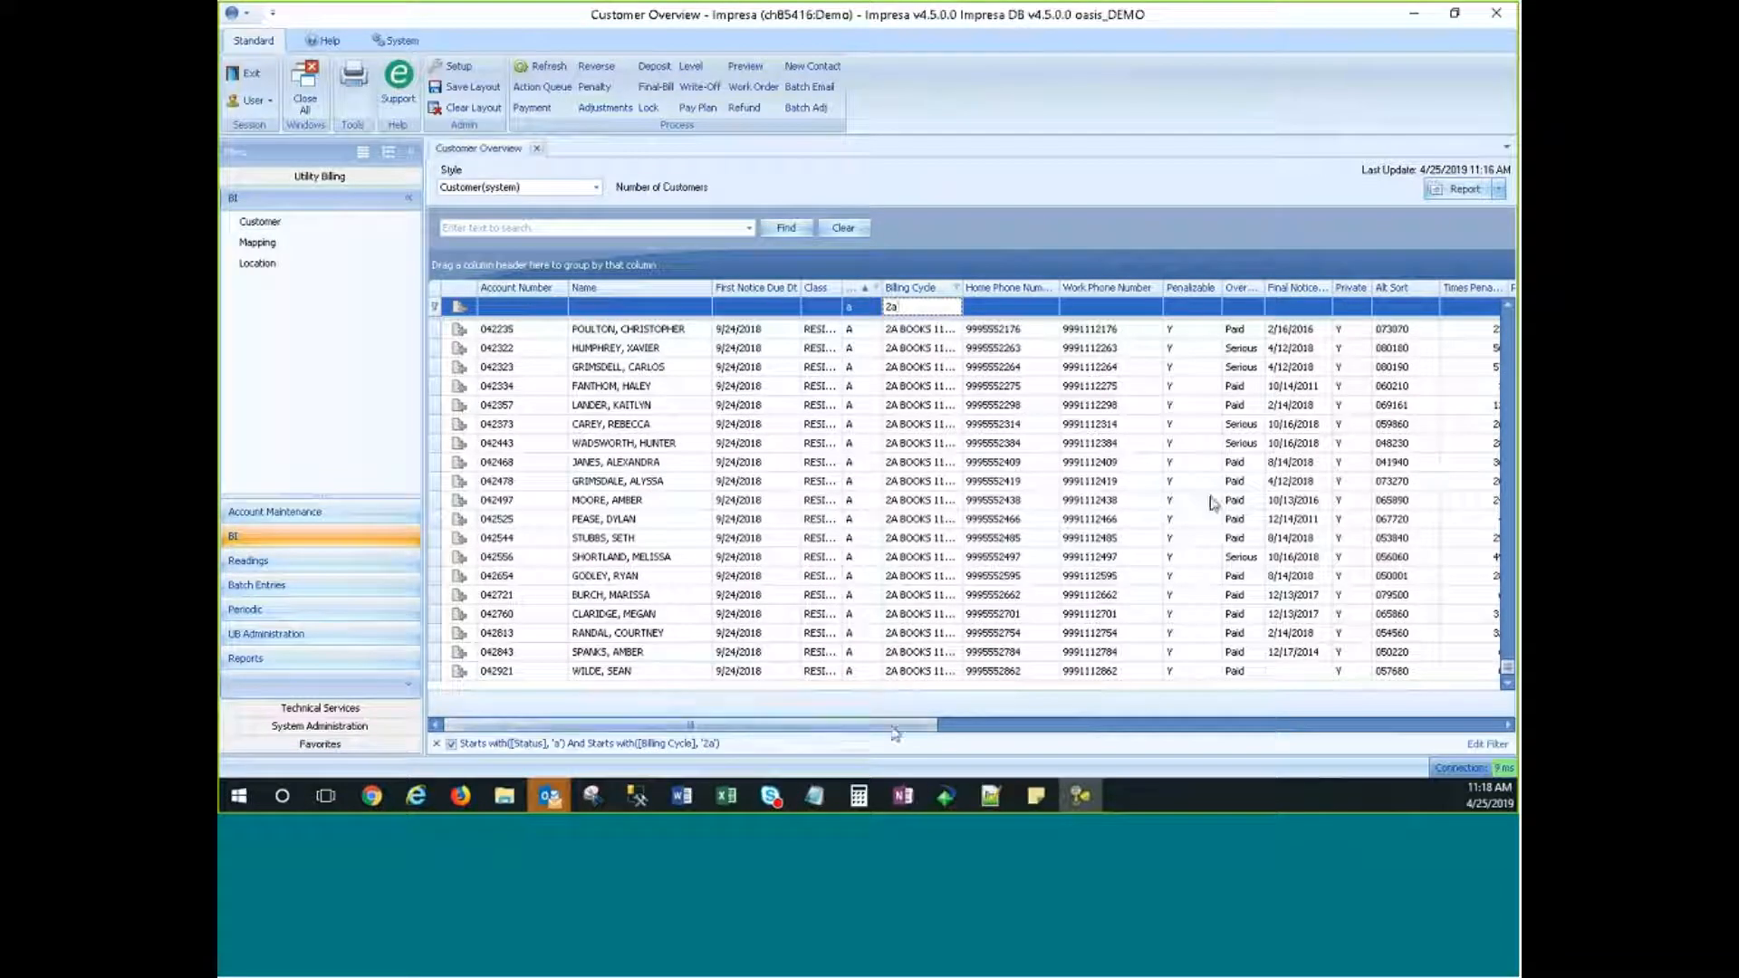
Step: Widen the Final Notice Due Dt column and add a condition for it in the Filter Editor
left_click_drag(896, 725, 1052, 730)
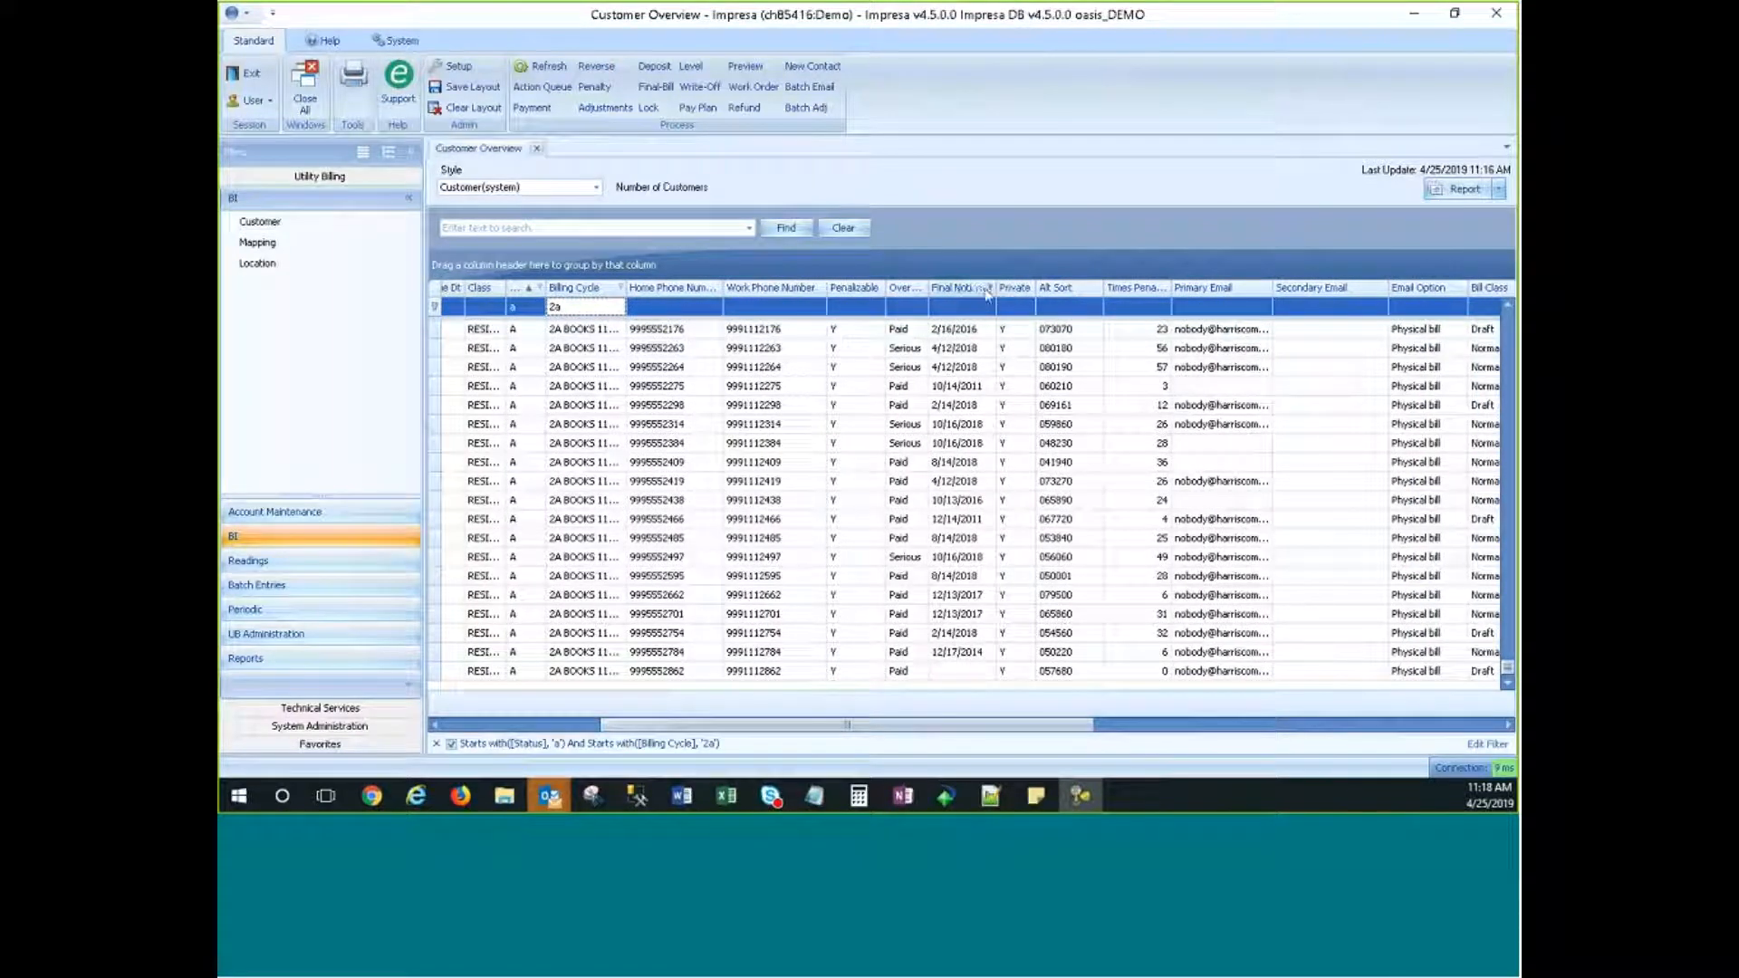
left_click_drag(997, 288, 1038, 290)
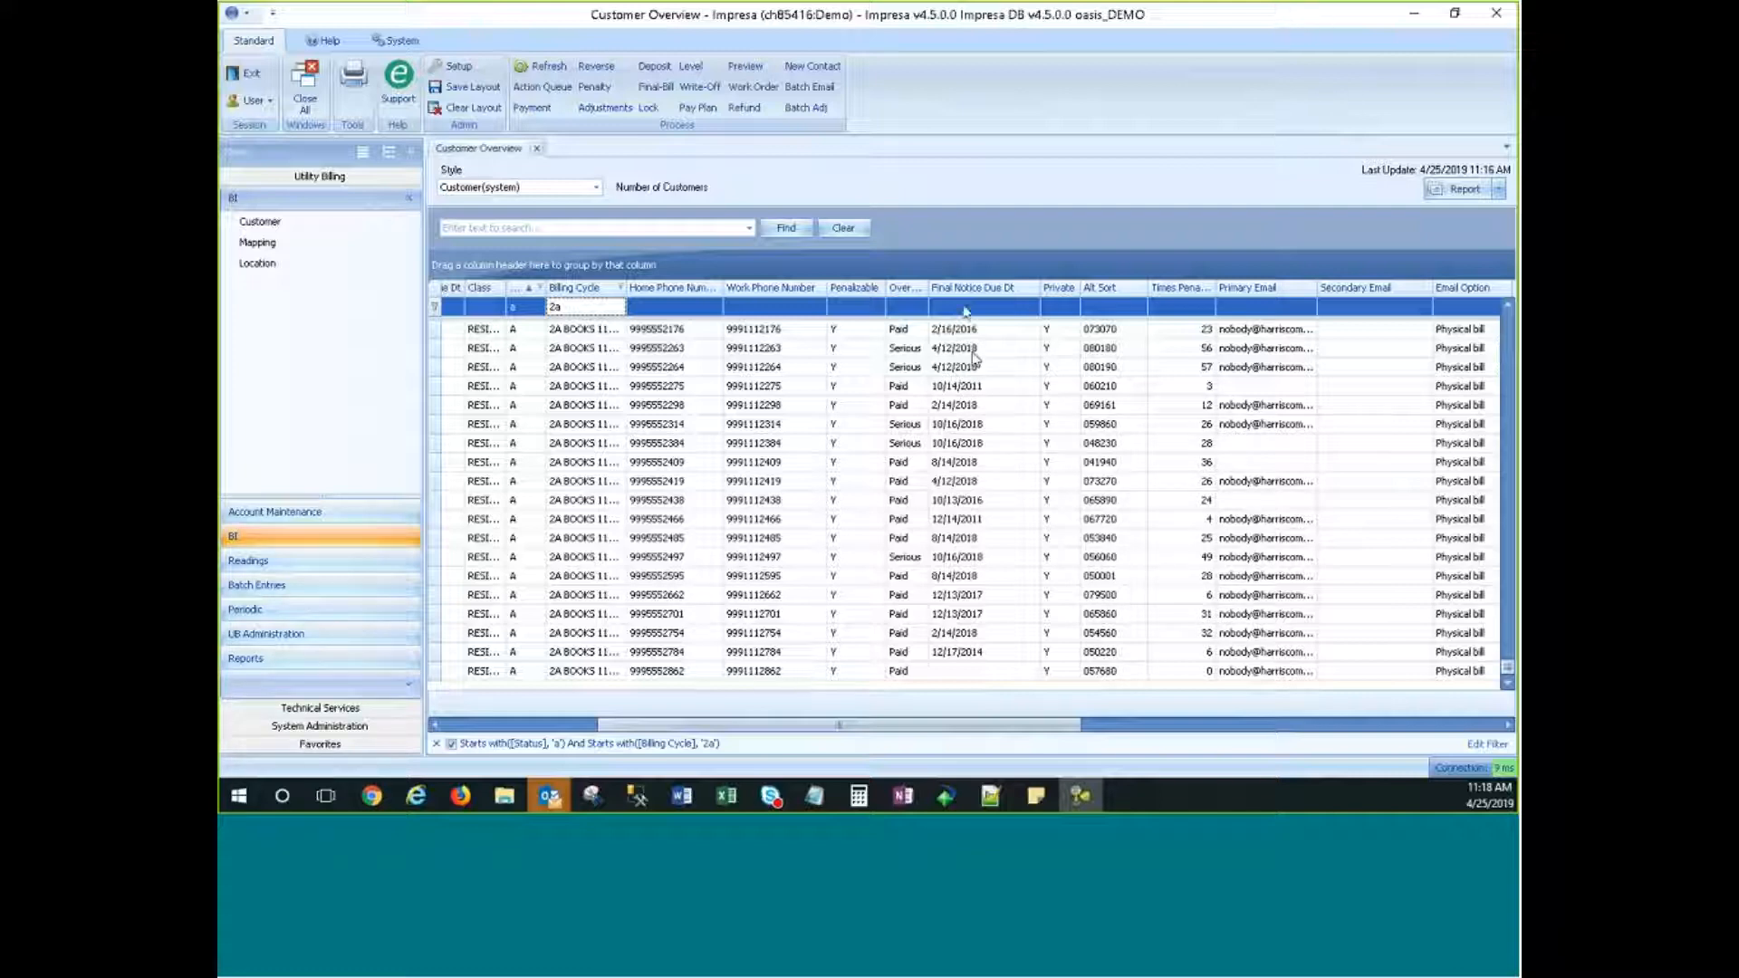
right_click(972, 295)
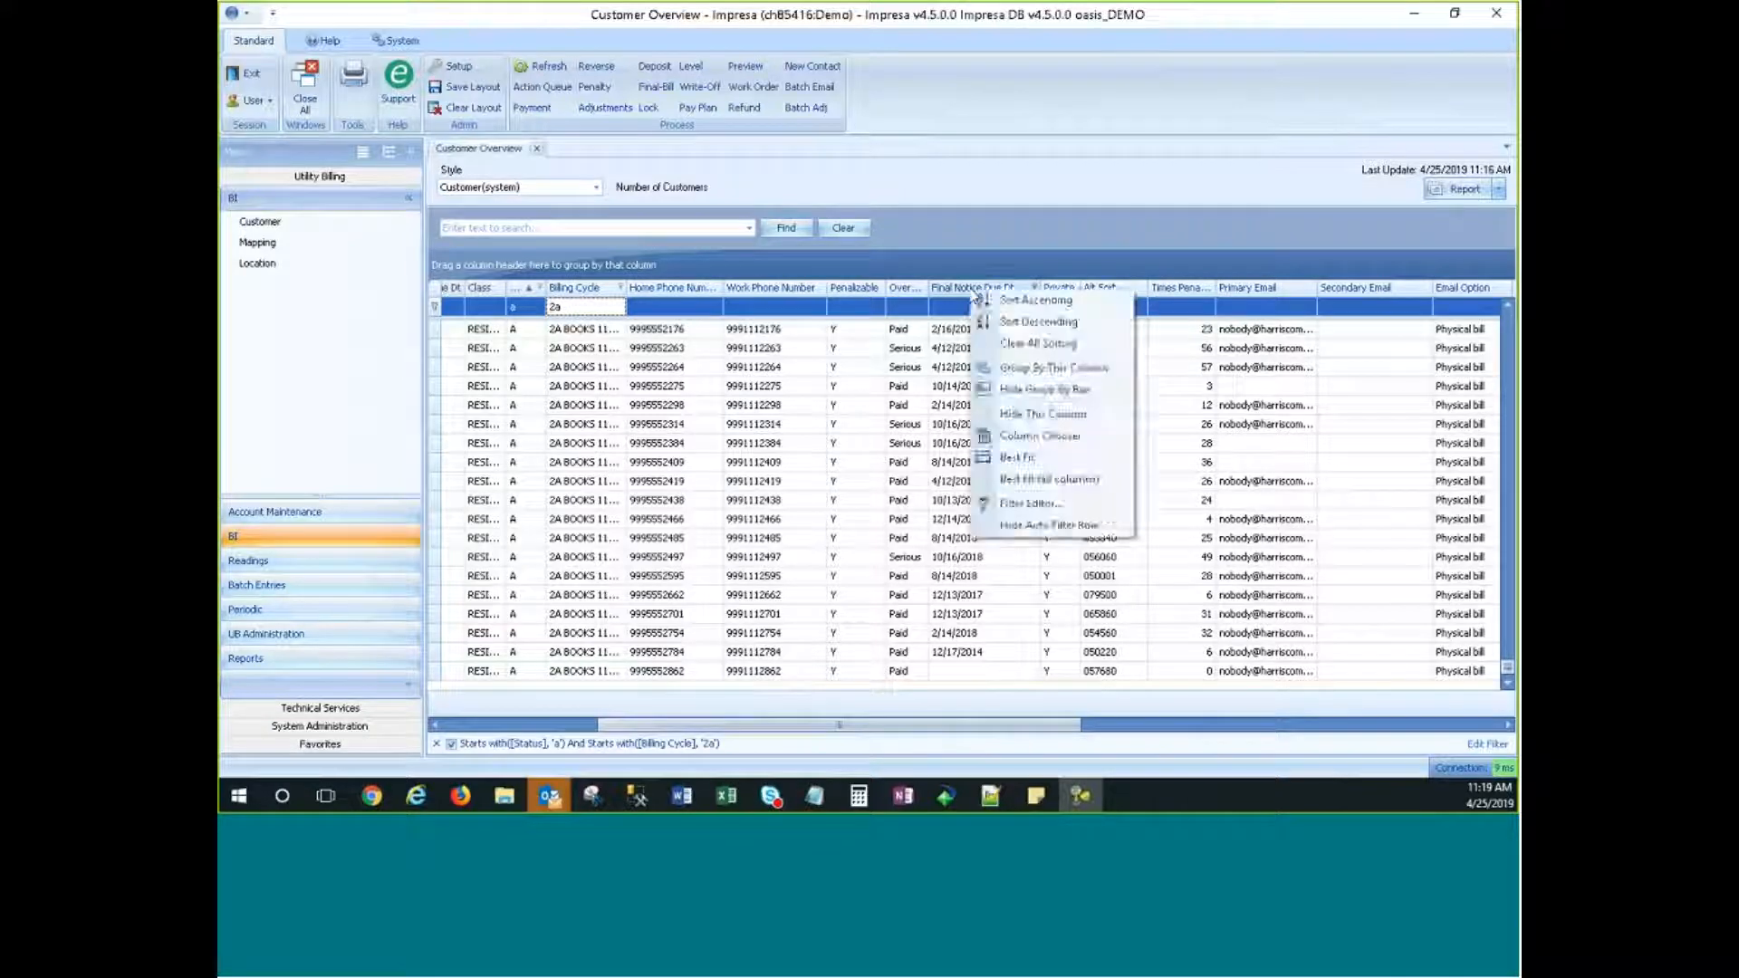
left_click(1032, 503)
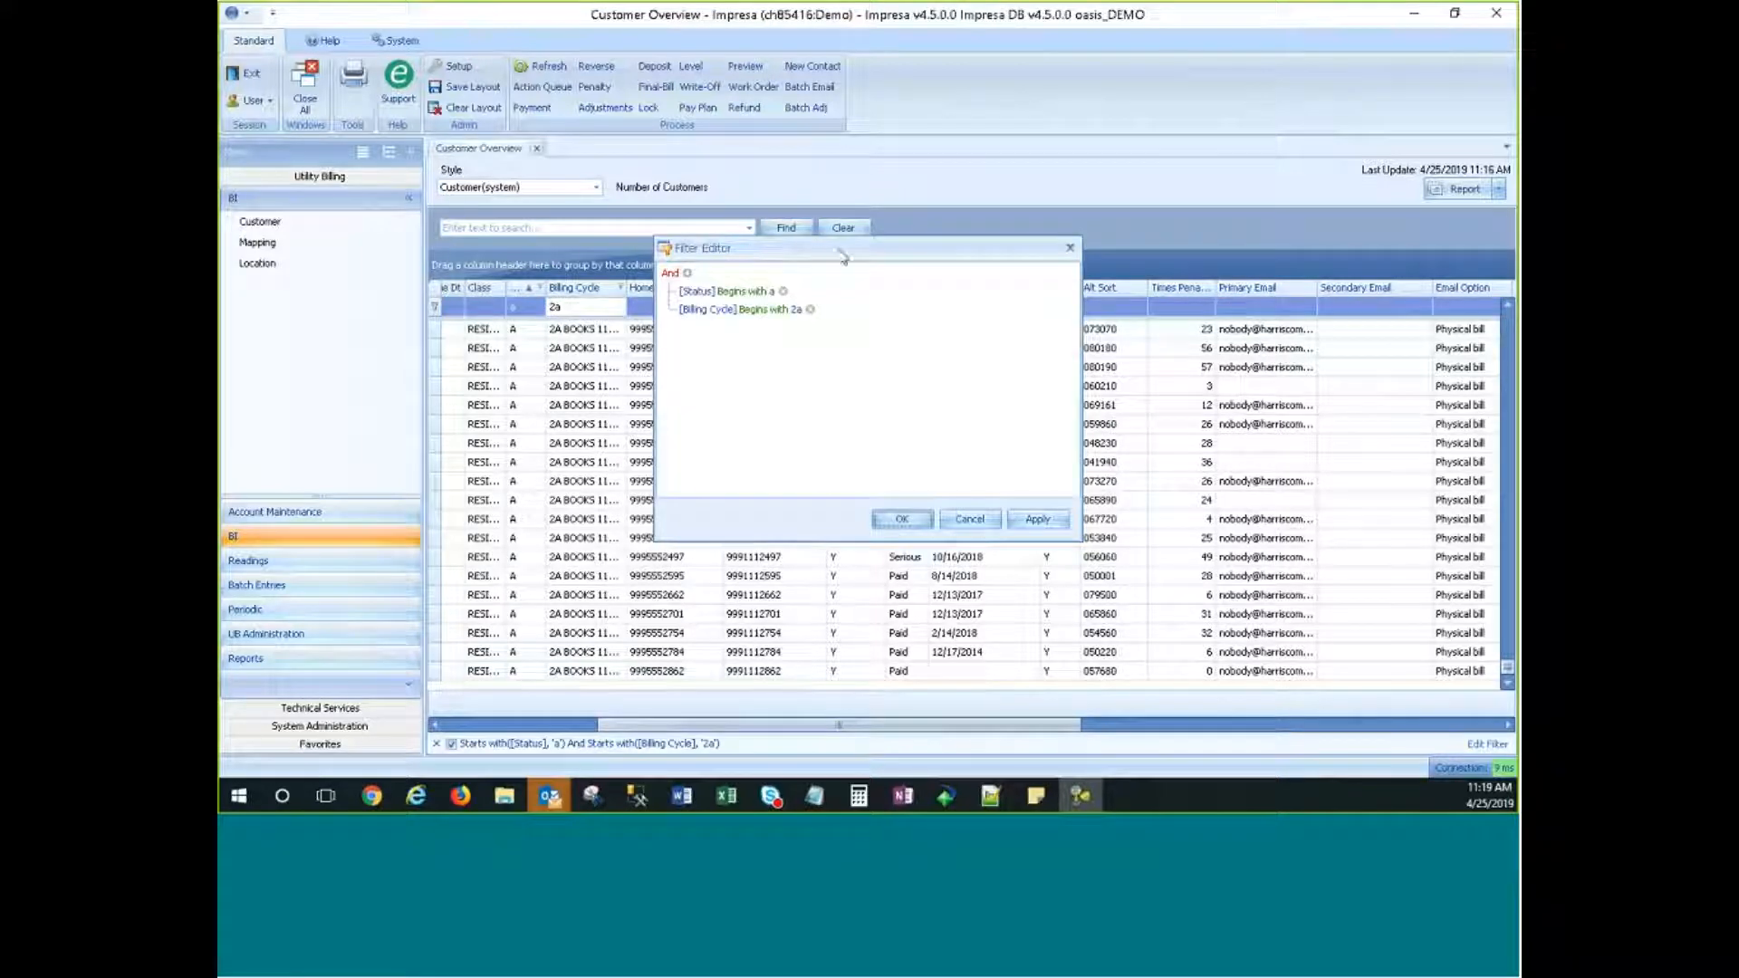
left_click_drag(839, 251, 827, 344)
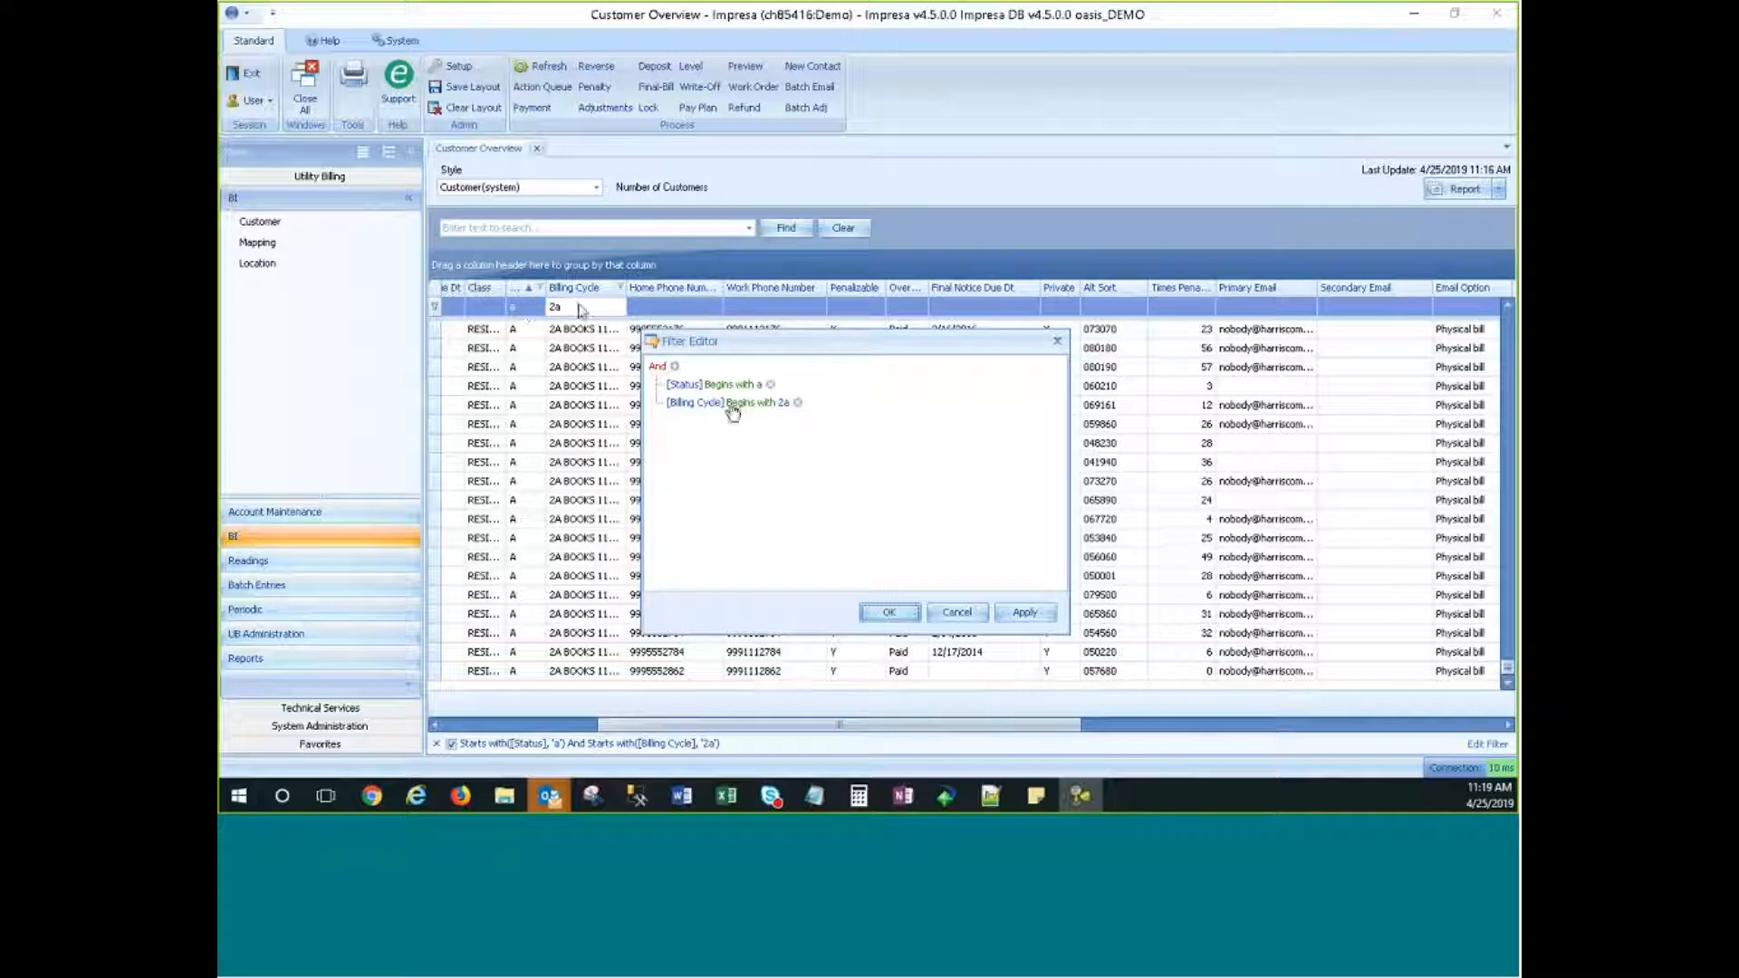
left_click(674, 367)
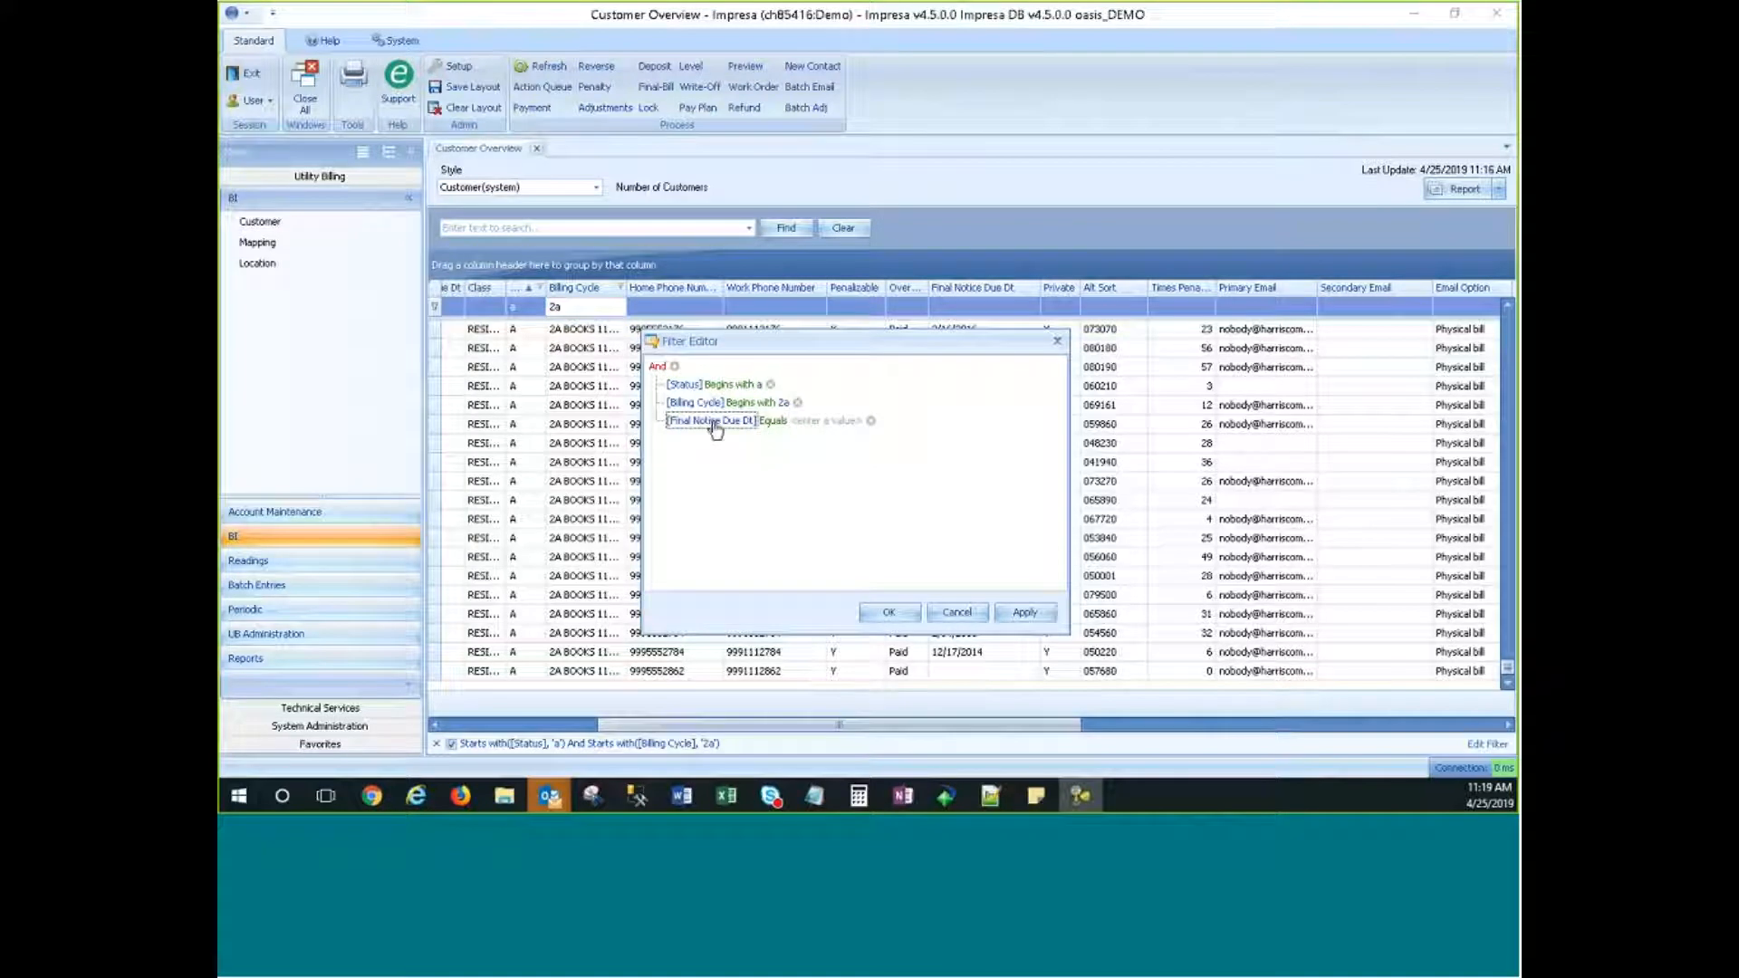
Step: Set the Final Notice Due Dt condition to "Is greater than" 3/1/2018 and apply the filter to the grid
left_click(773, 422)
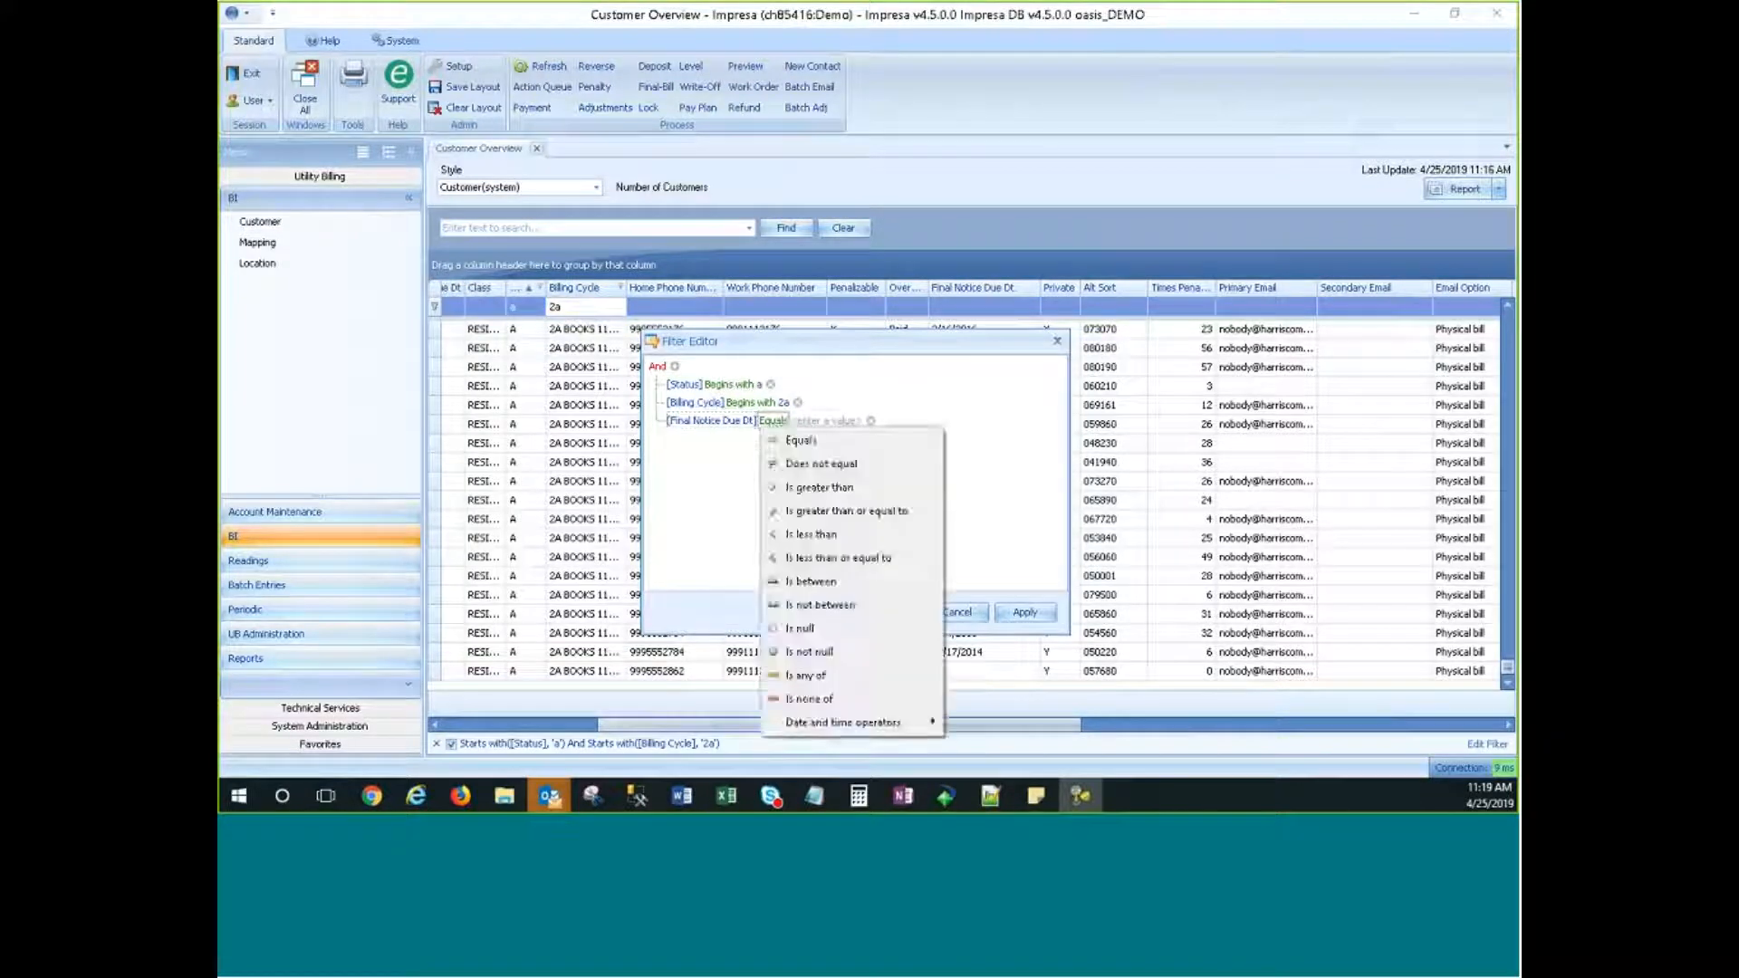
left_click(822, 489)
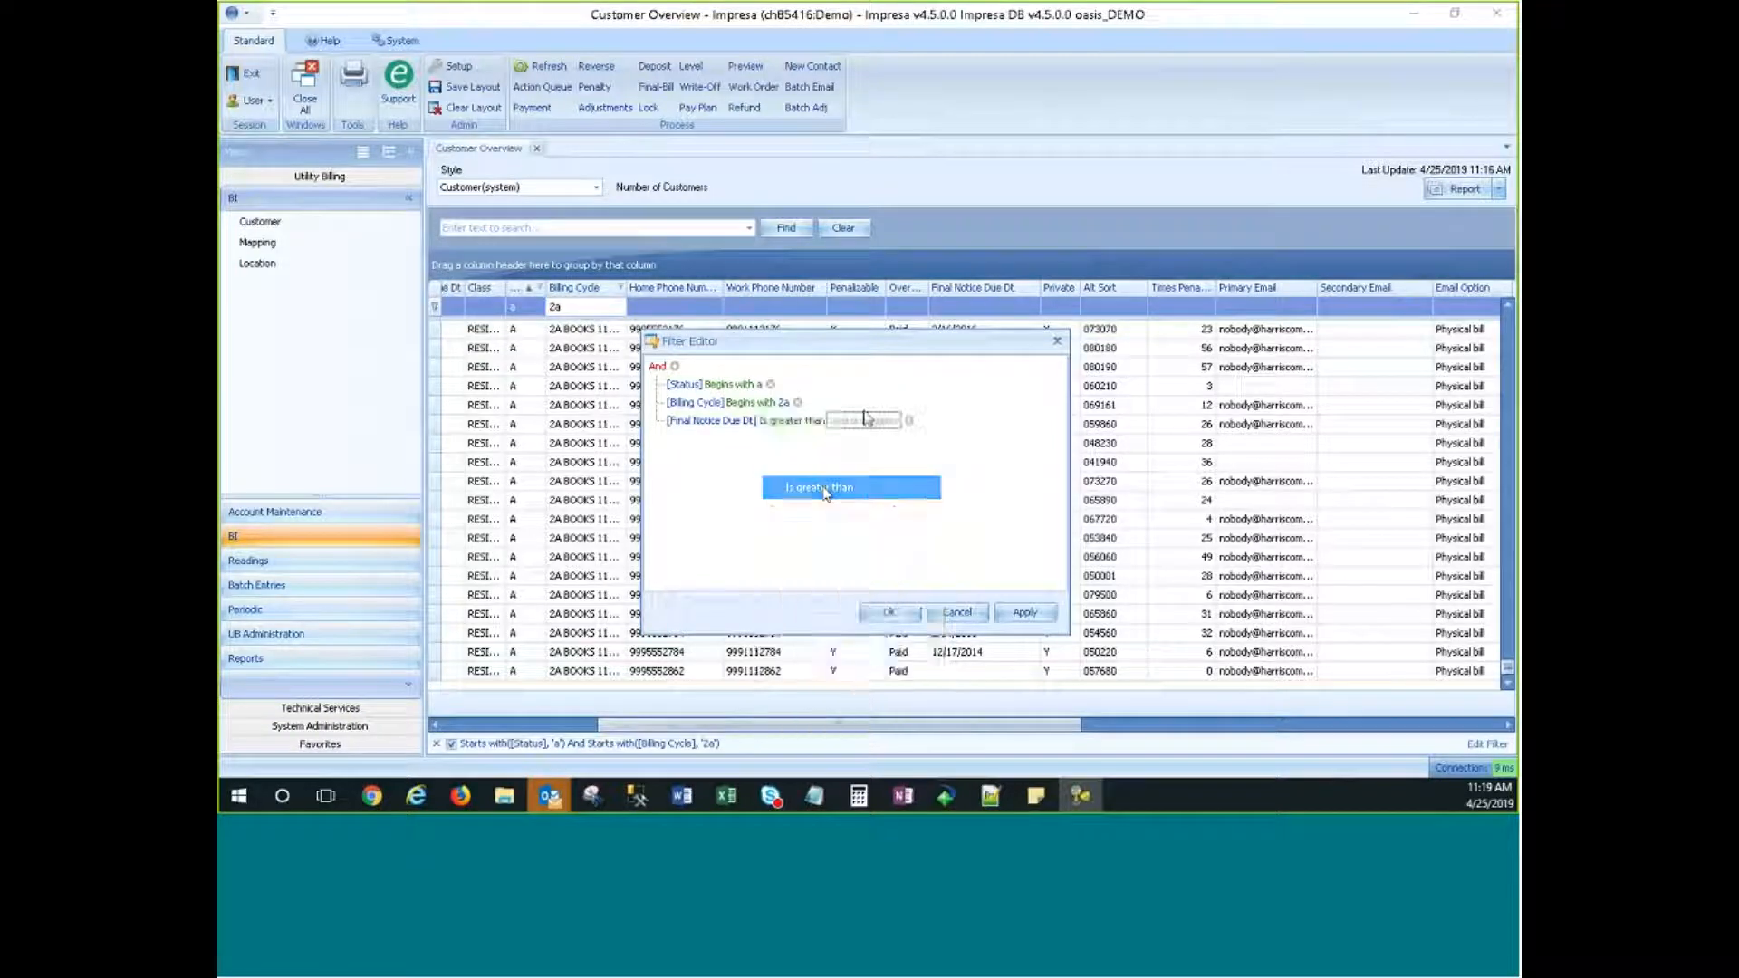
left_click(865, 419)
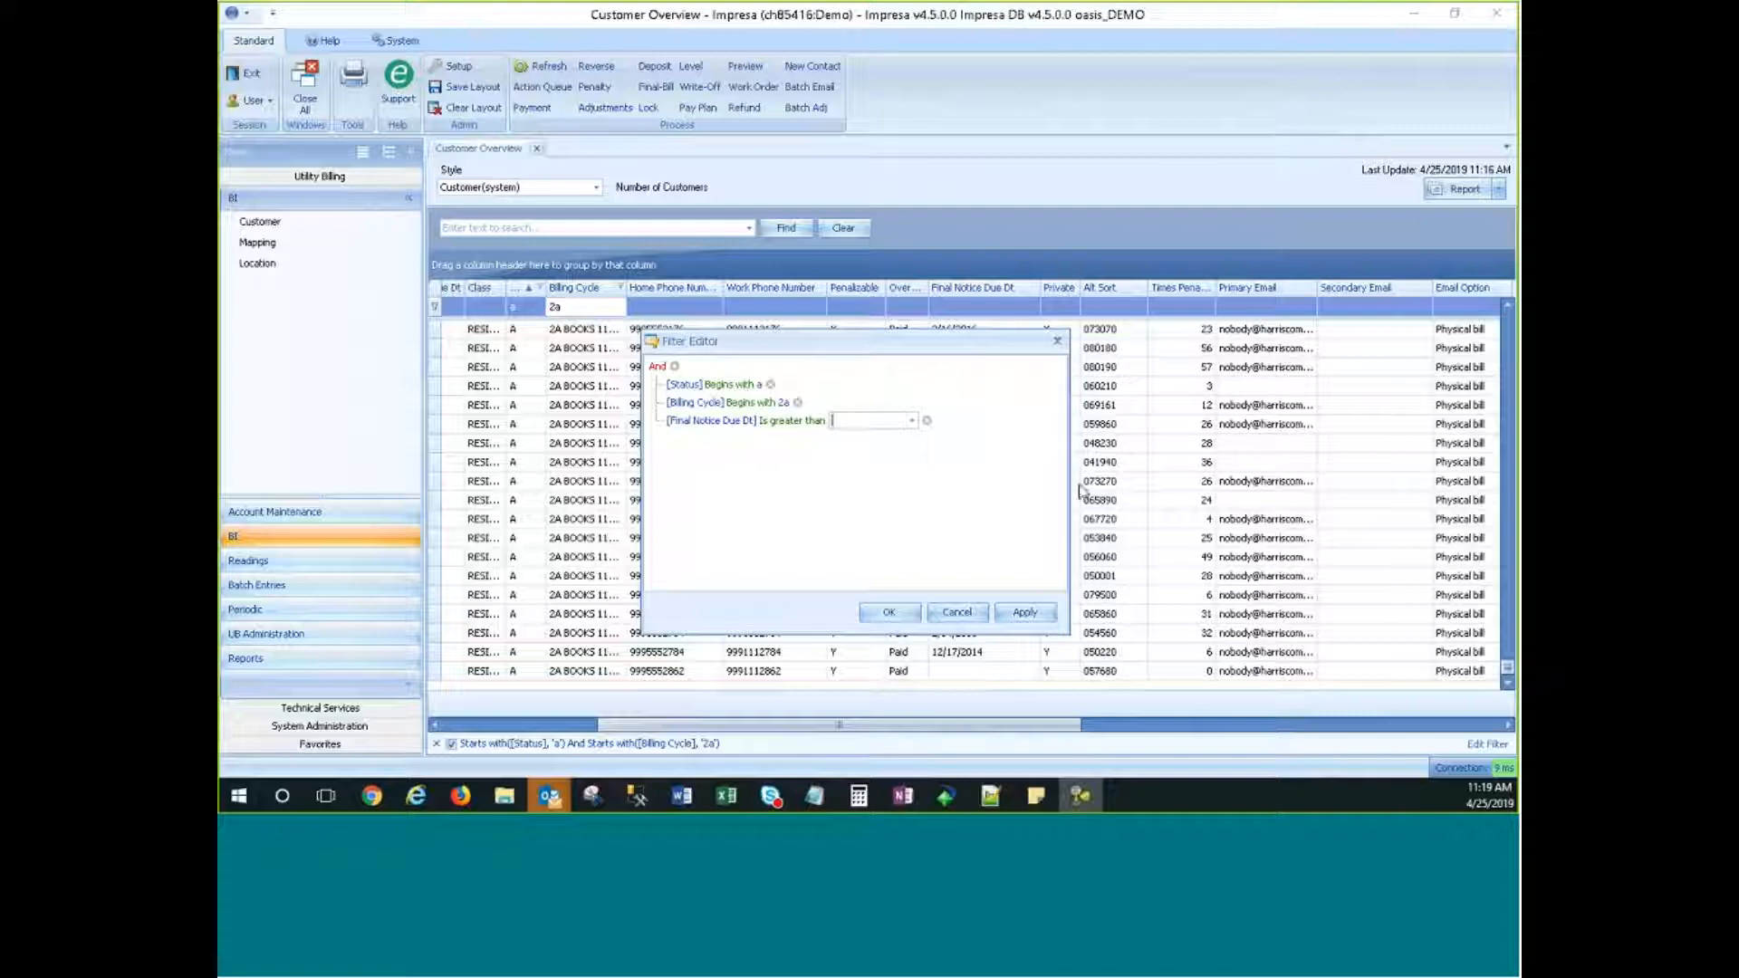
left_click_drag(936, 342, 1041, 371)
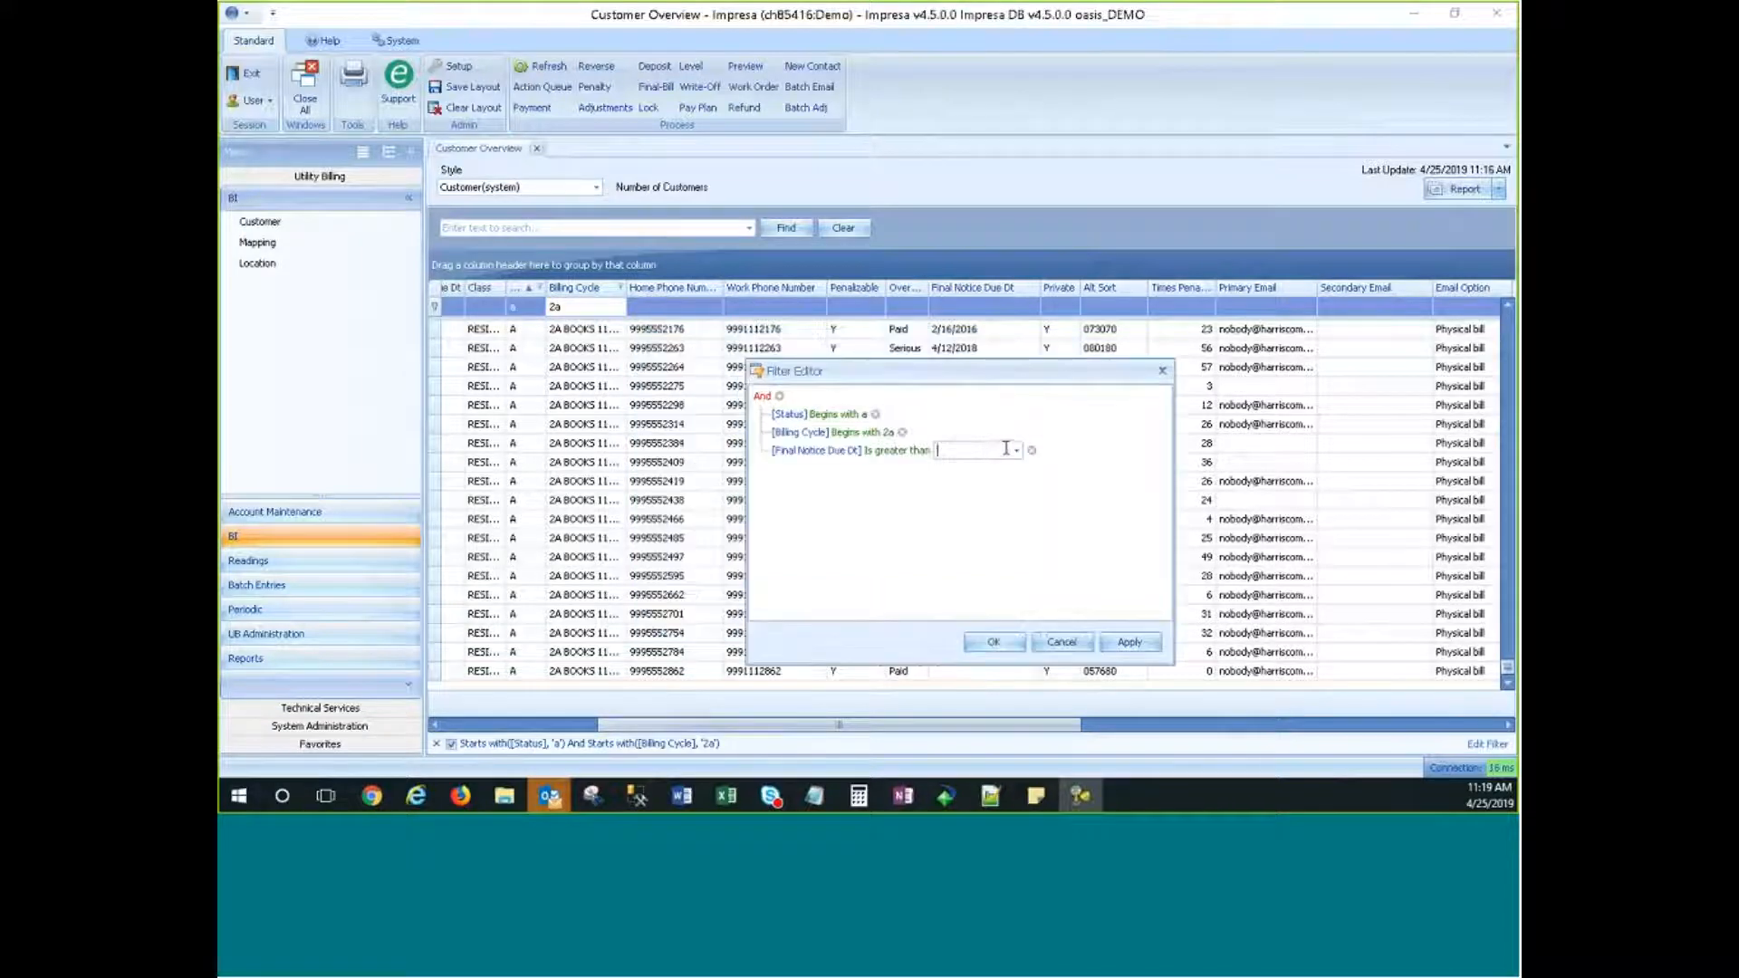
type("1")
type("3")
type("1")
type("/")
type("2018")
left_click(1009, 512)
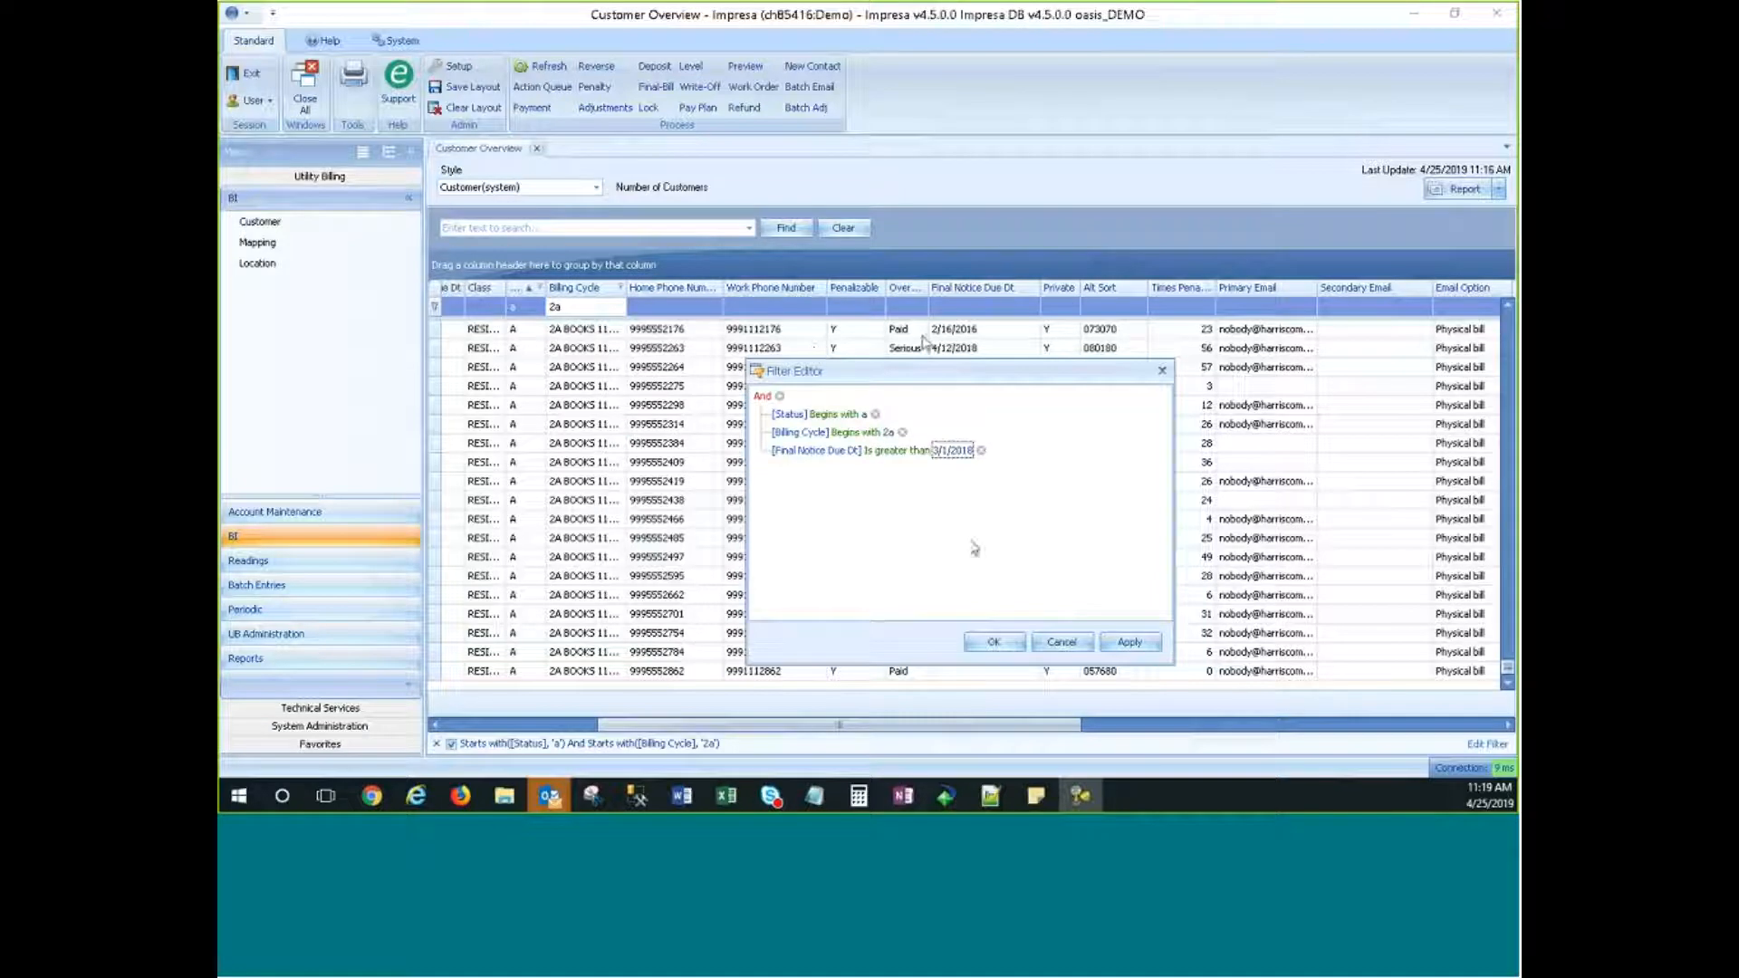
left_click_drag(924, 371, 819, 338)
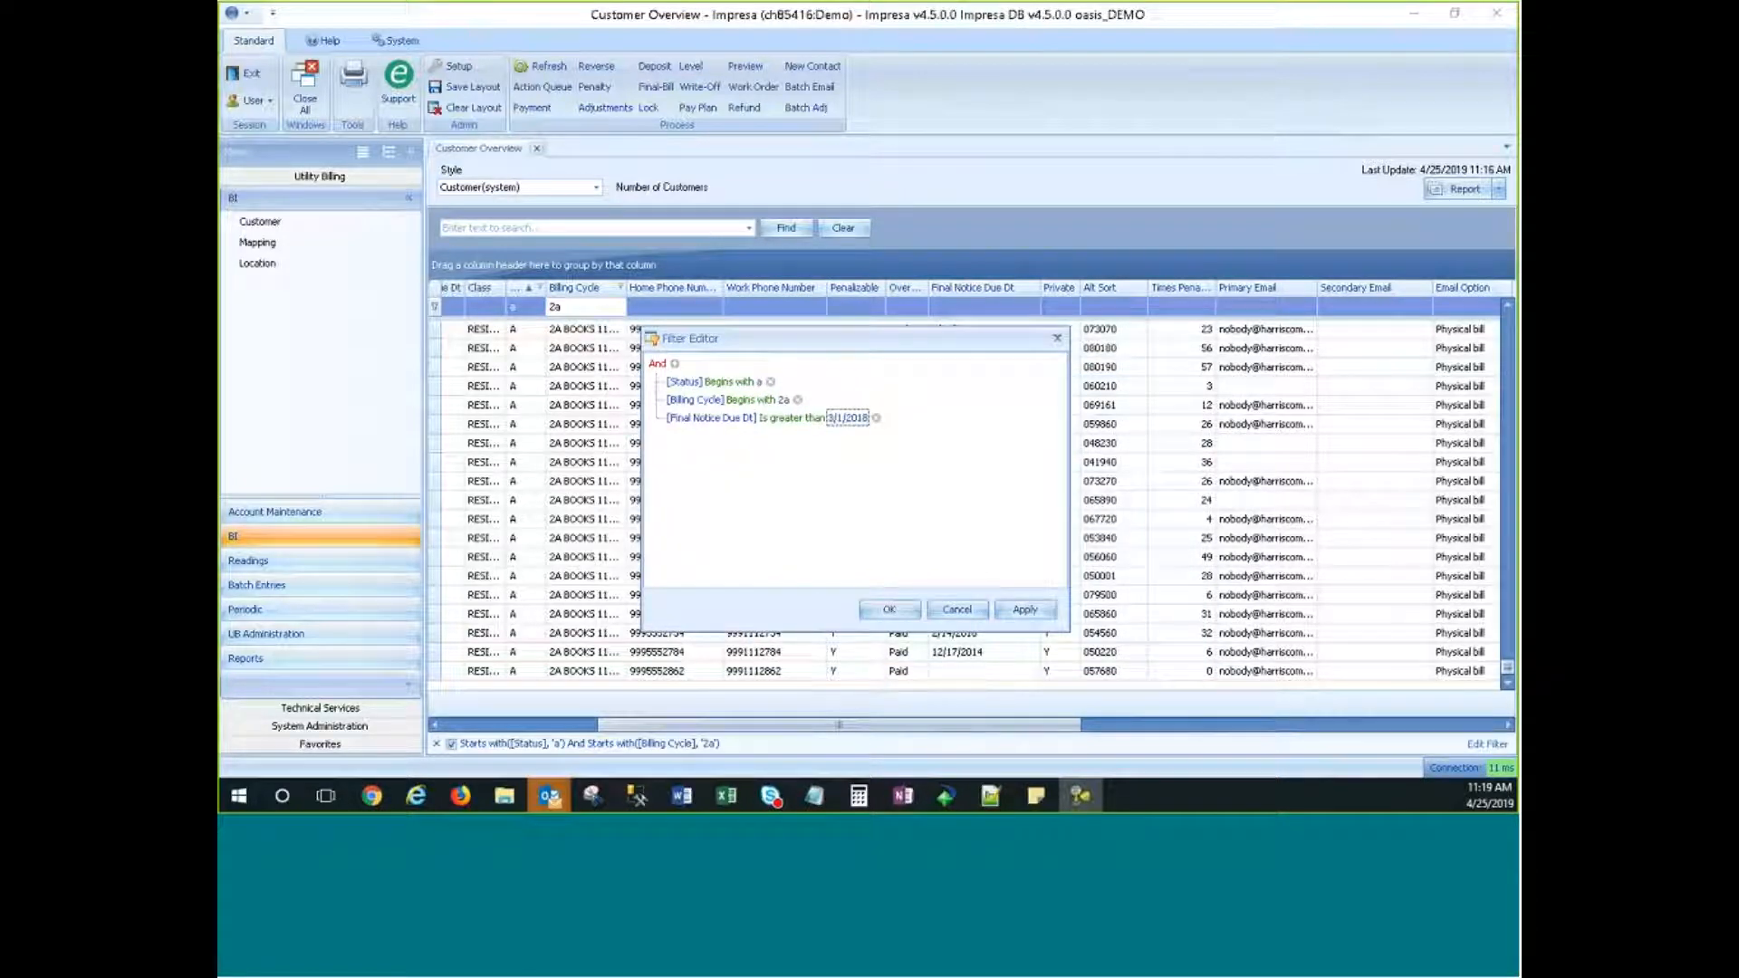
left_click(1029, 617)
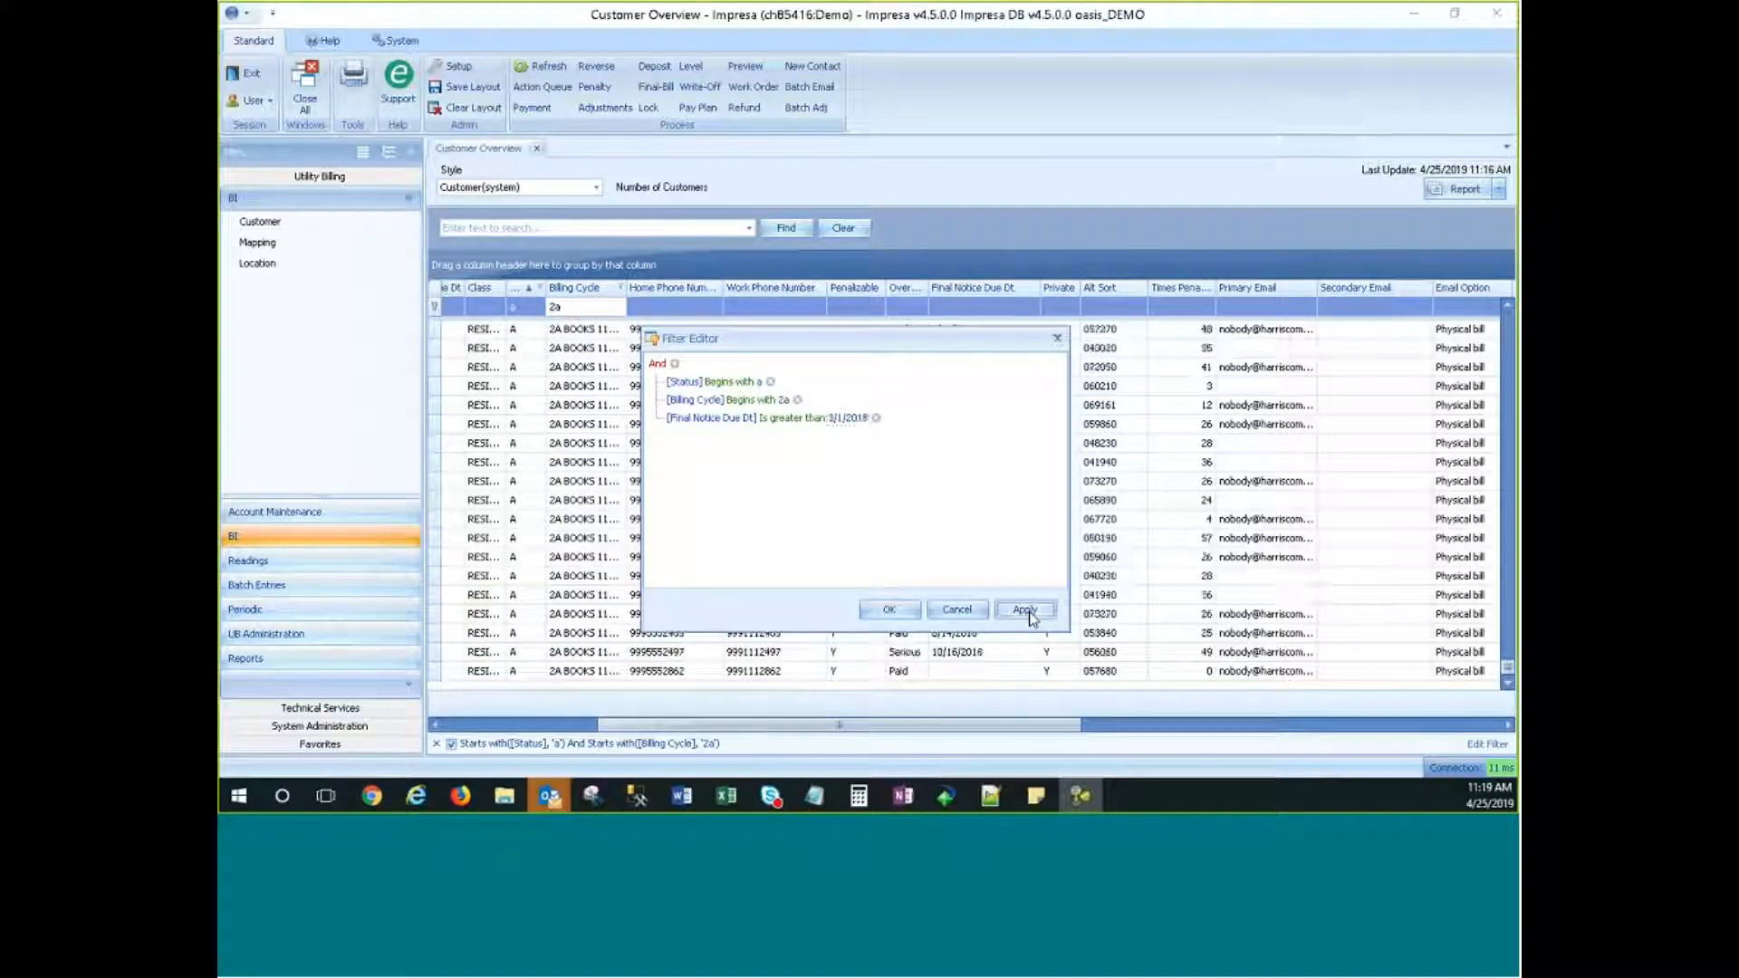
left_click(892, 610)
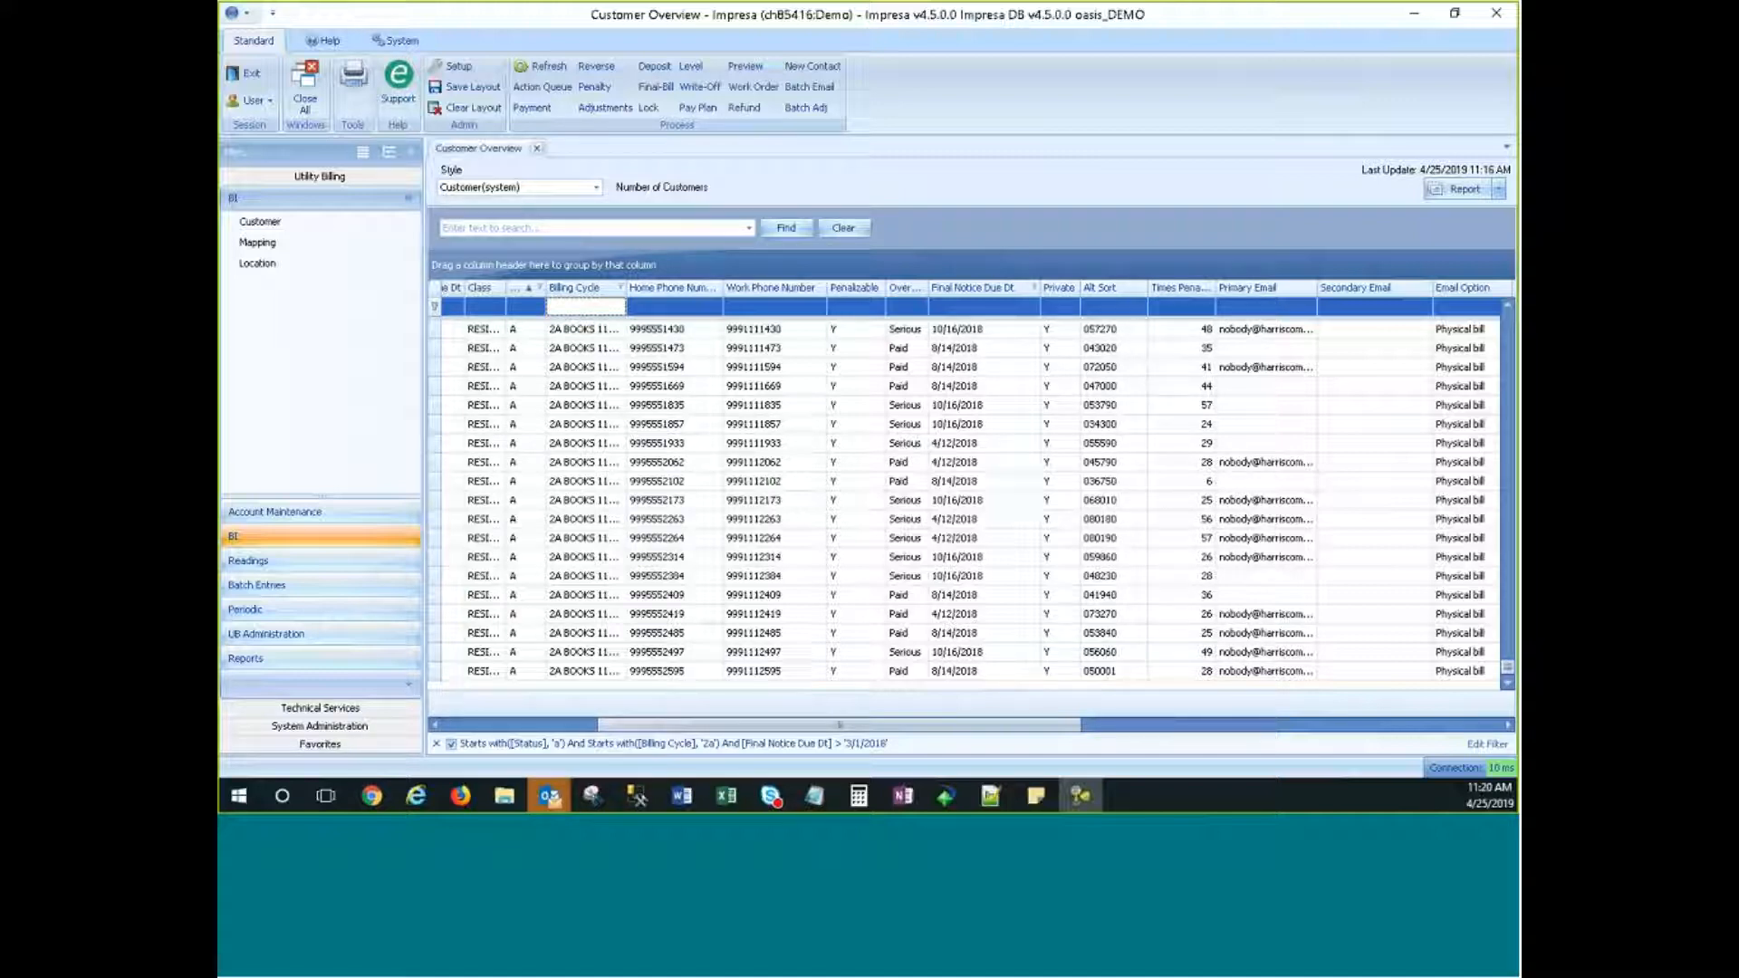
Step: Set the Final Notice Due Dt condition to greater than 8/1/2018 in the Filter Editor and apply it to the grid
right_click(971, 288)
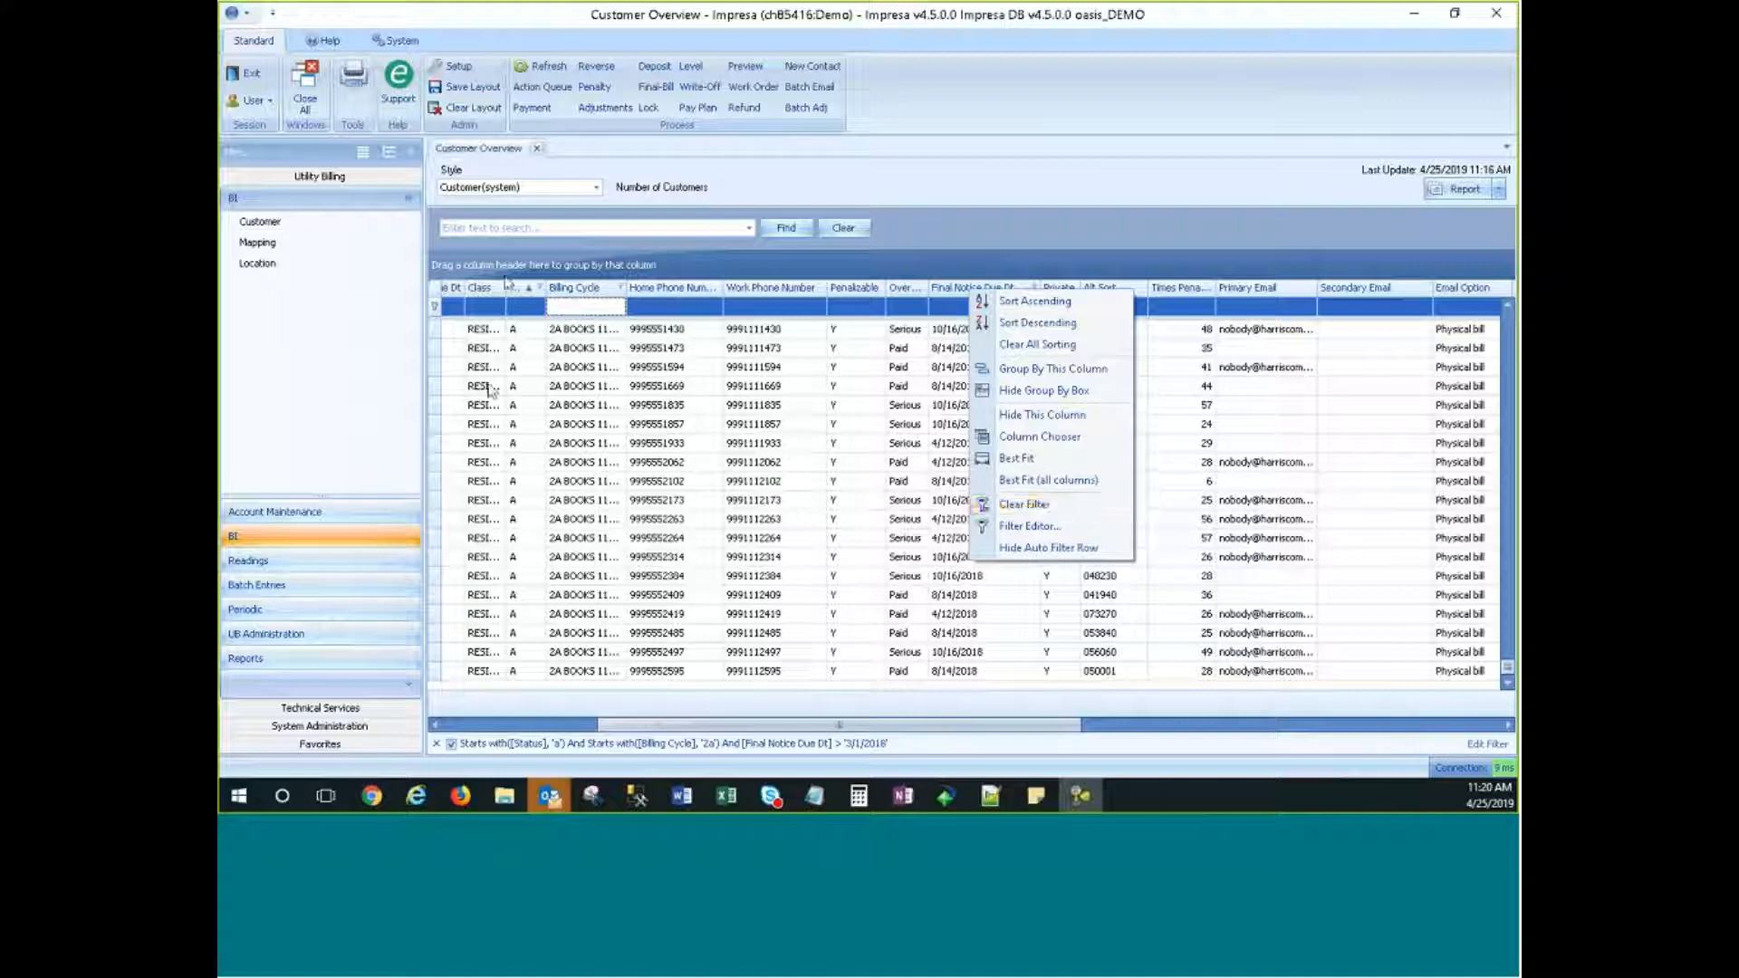
left_click(1030, 526)
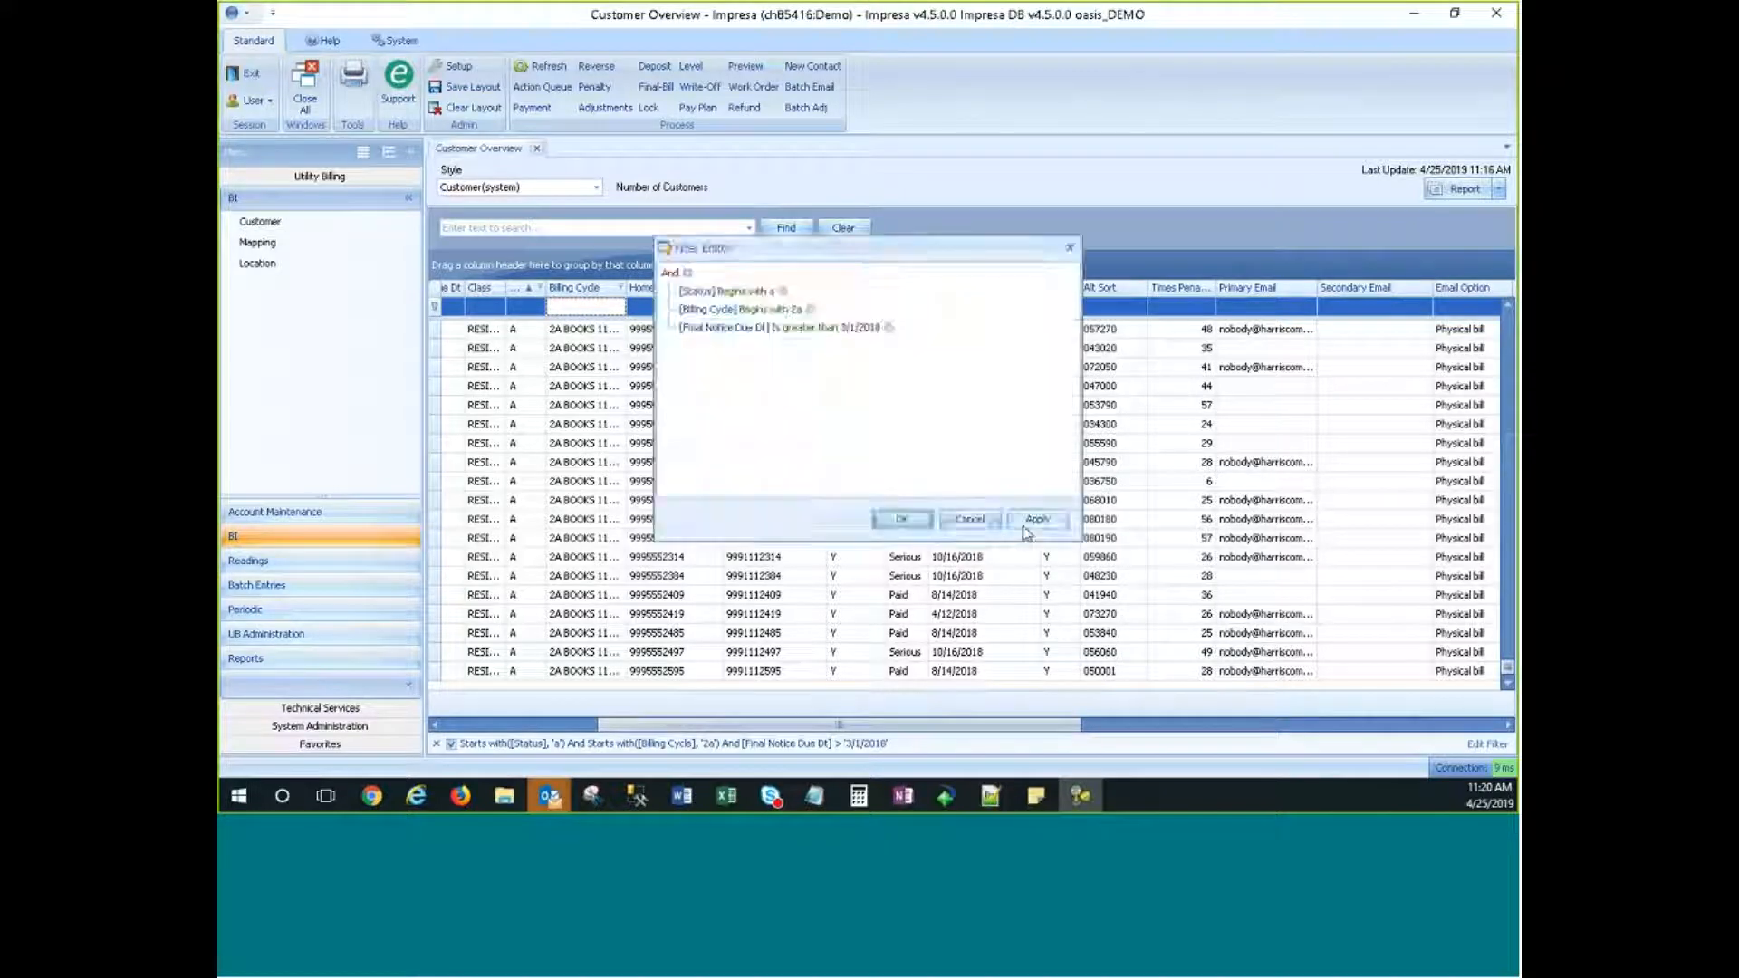
left_click(855, 329)
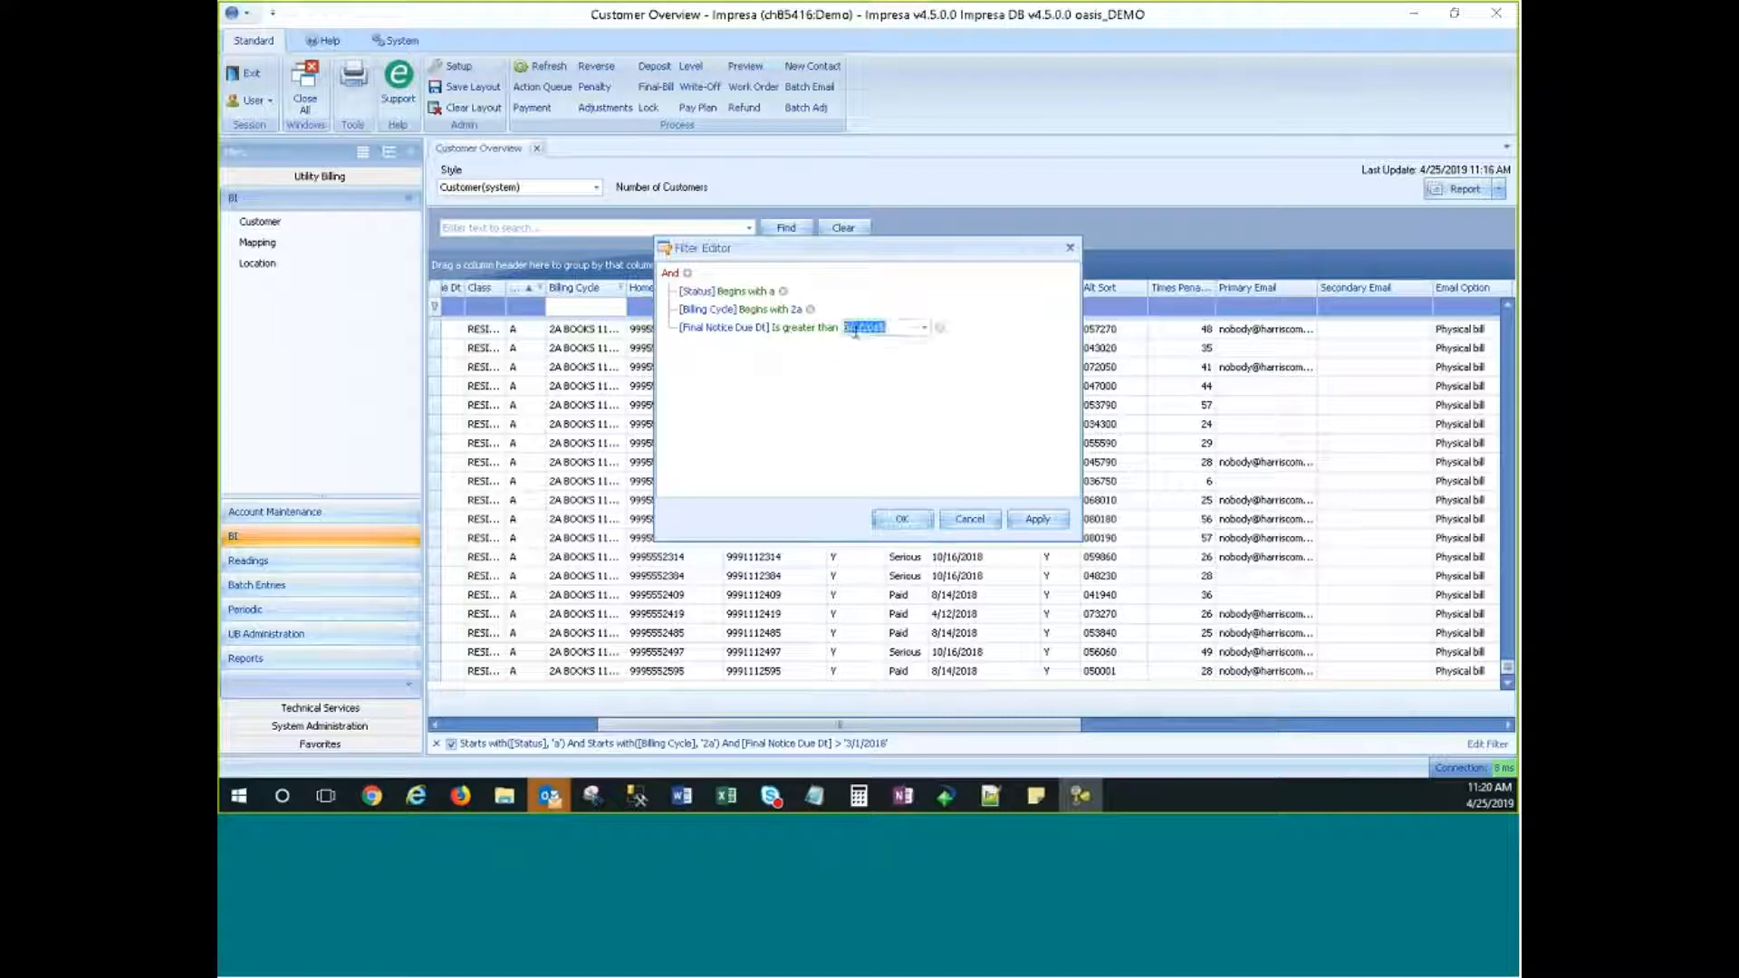
left_click(855, 332)
type("8")
left_click(1037, 519)
left_click(902, 519)
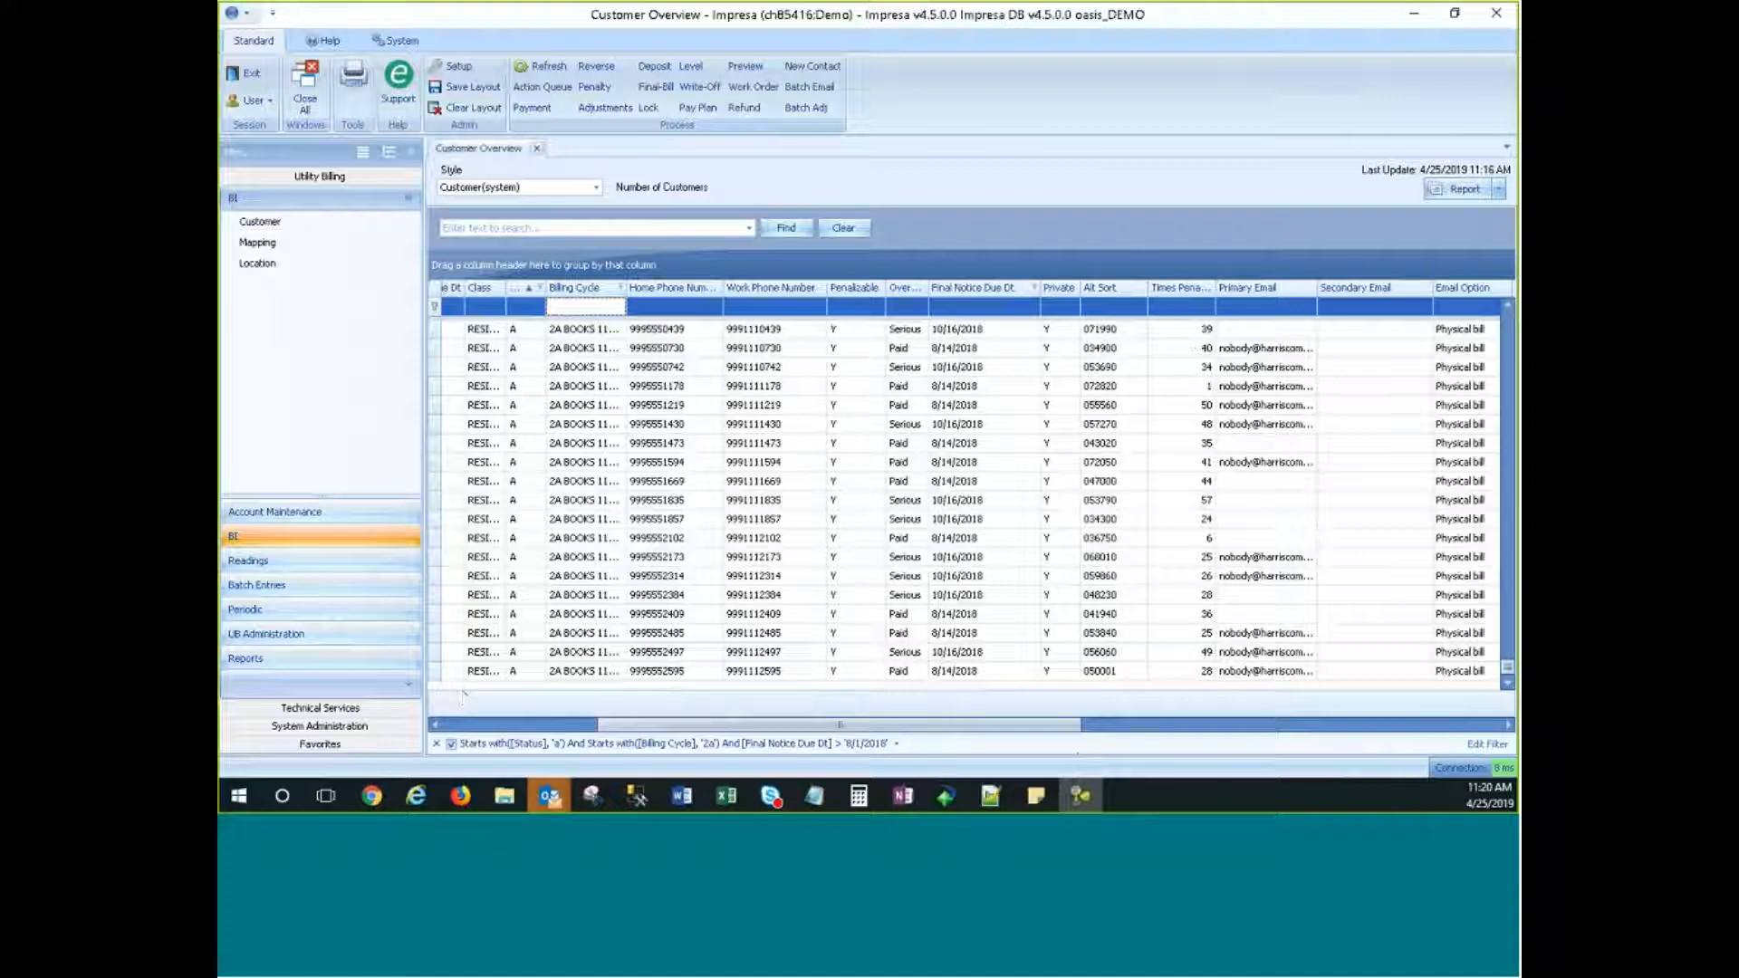
Step: Add a Count summary to the footer of the Account Number column
left_click_drag(1508, 670, 1511, 326)
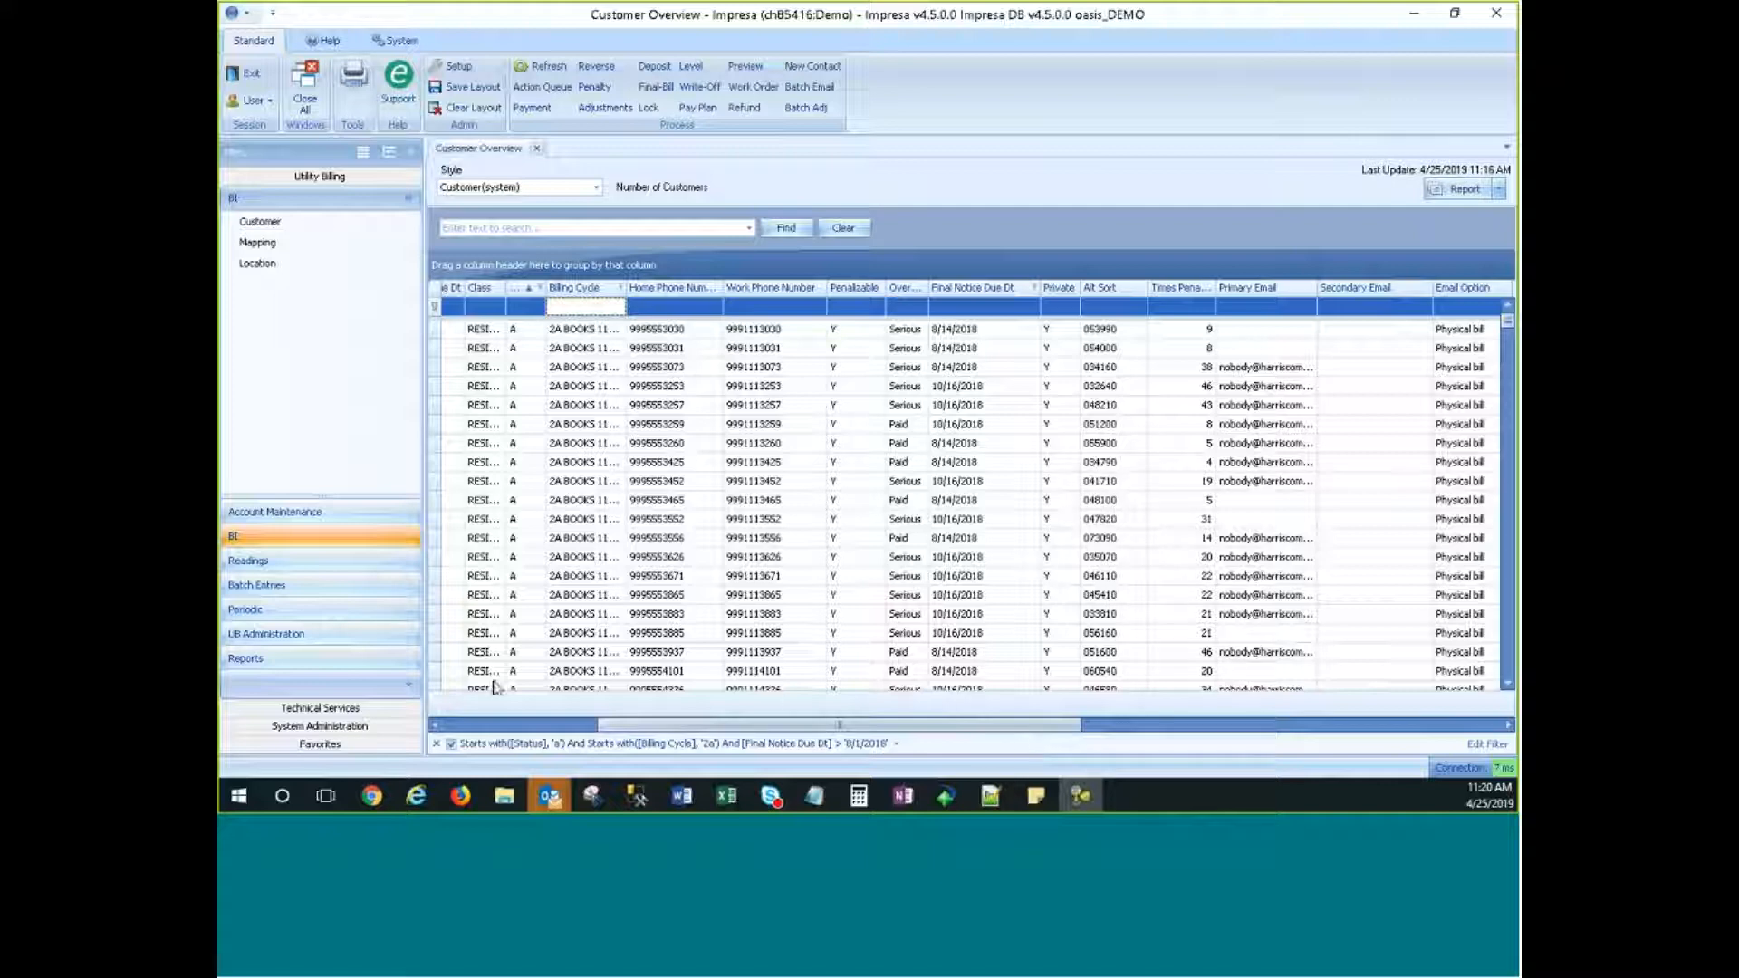
left_click_drag(634, 725, 516, 724)
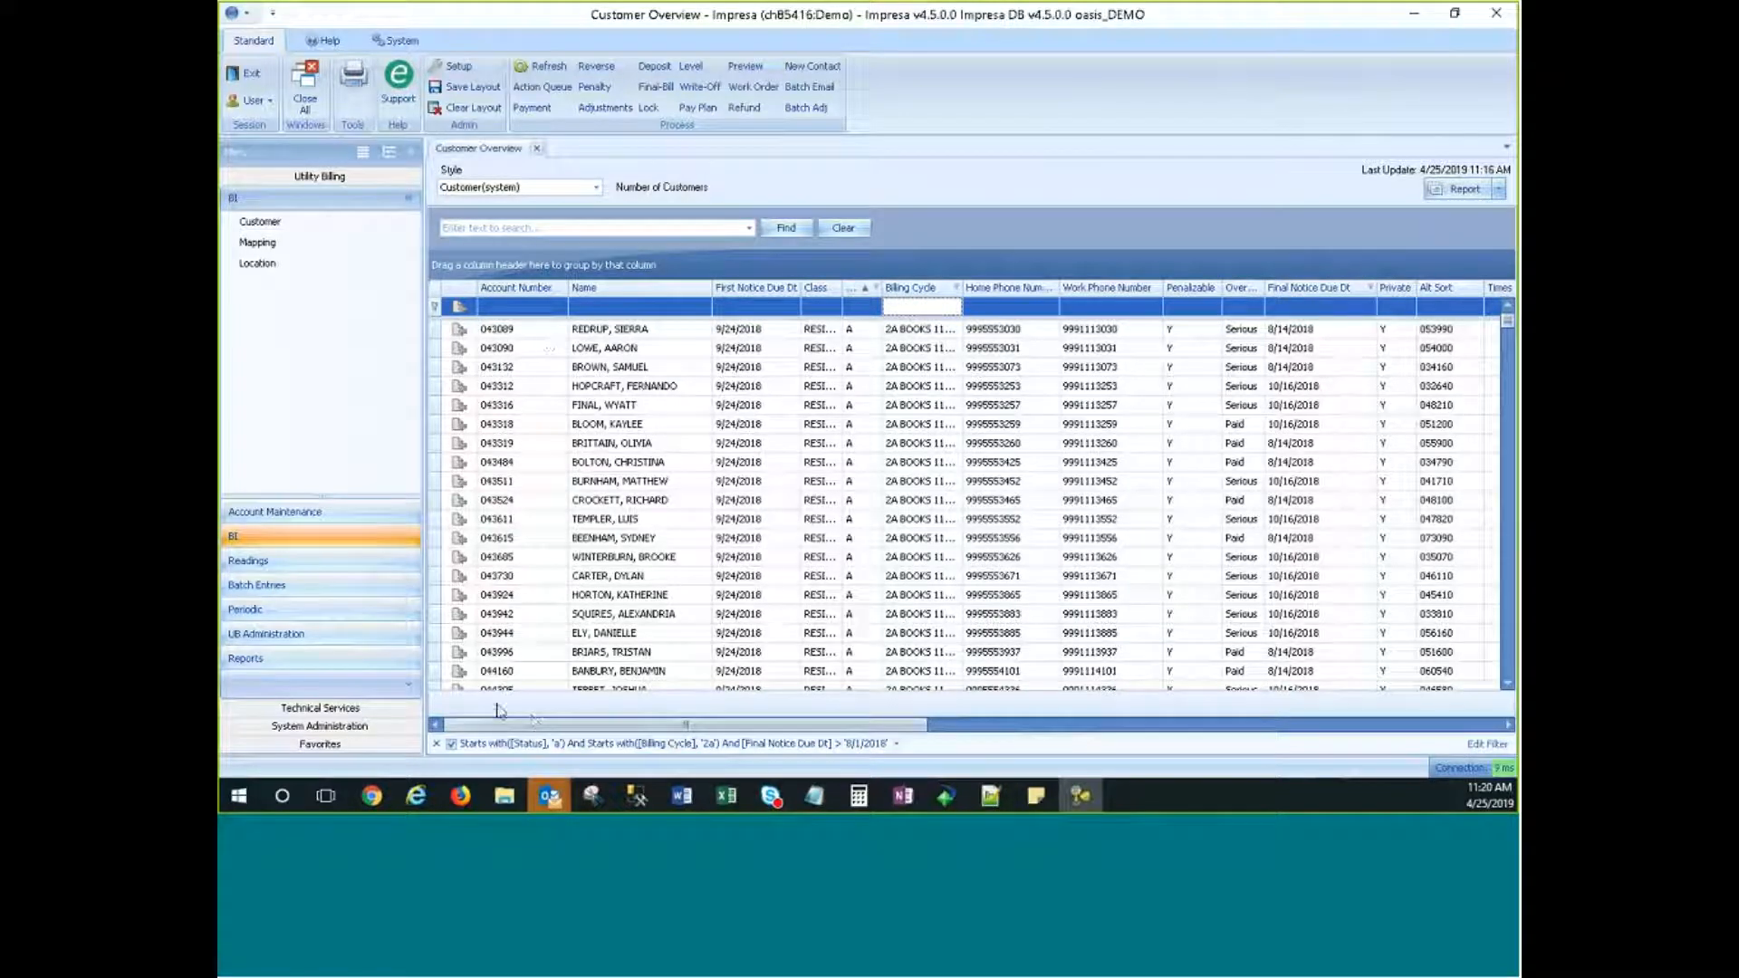
right_click(496, 709)
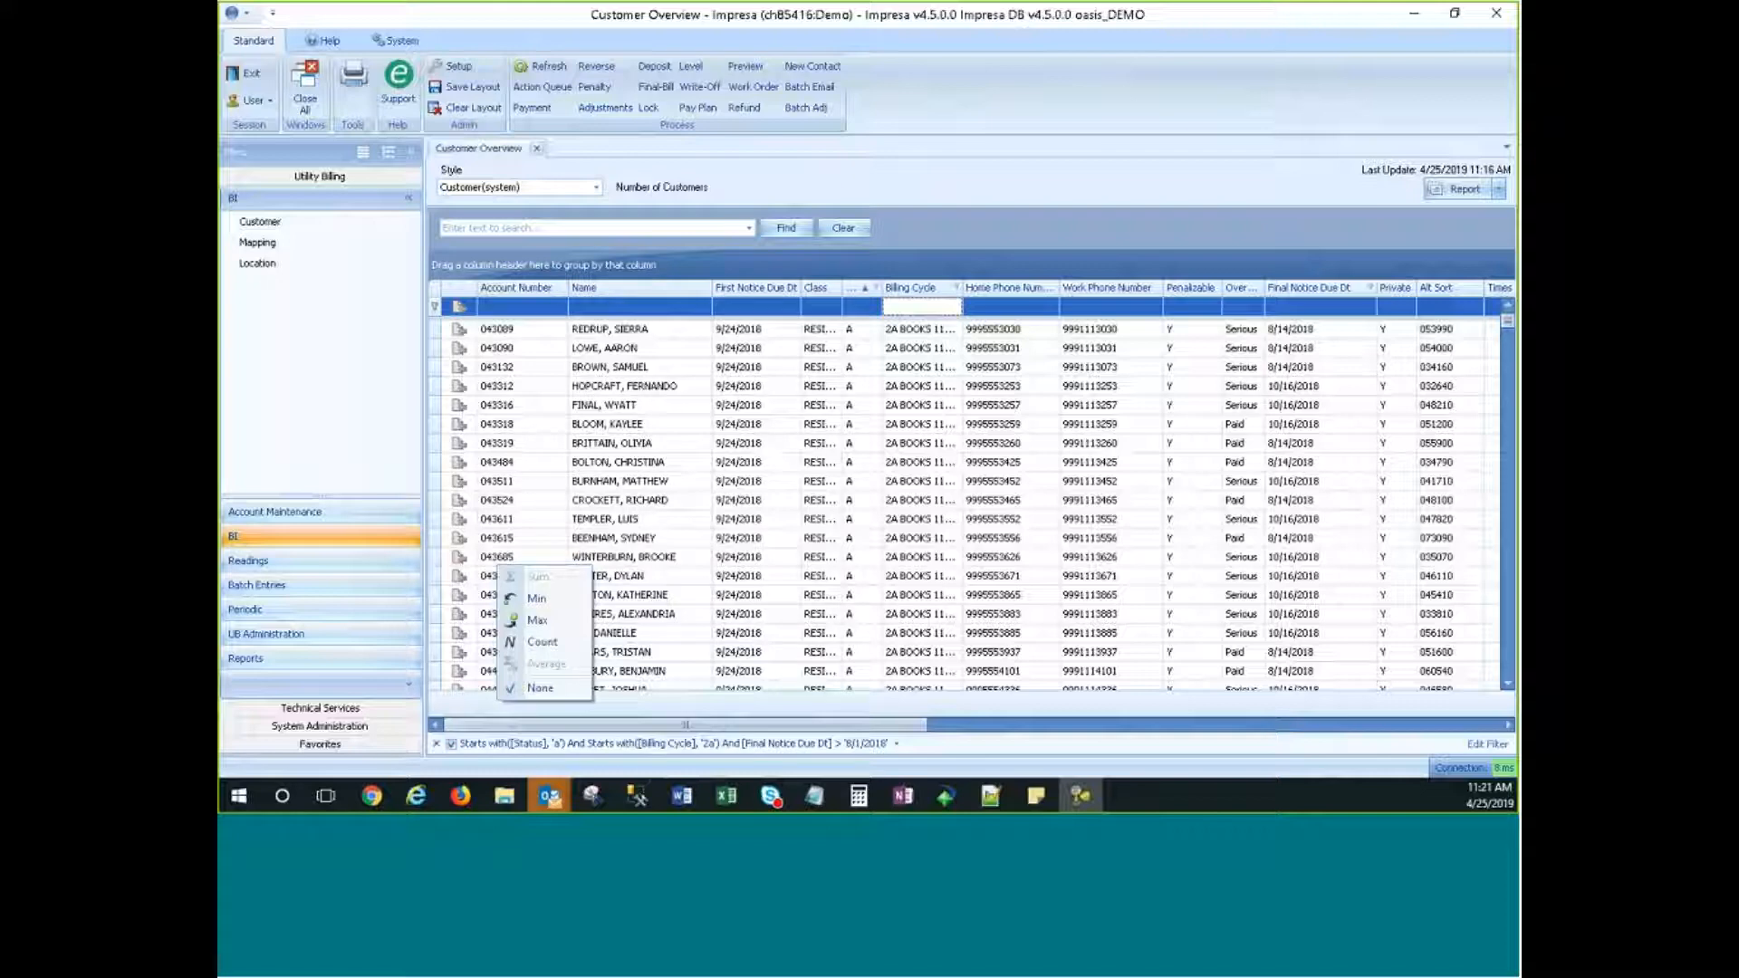
left_click(541, 643)
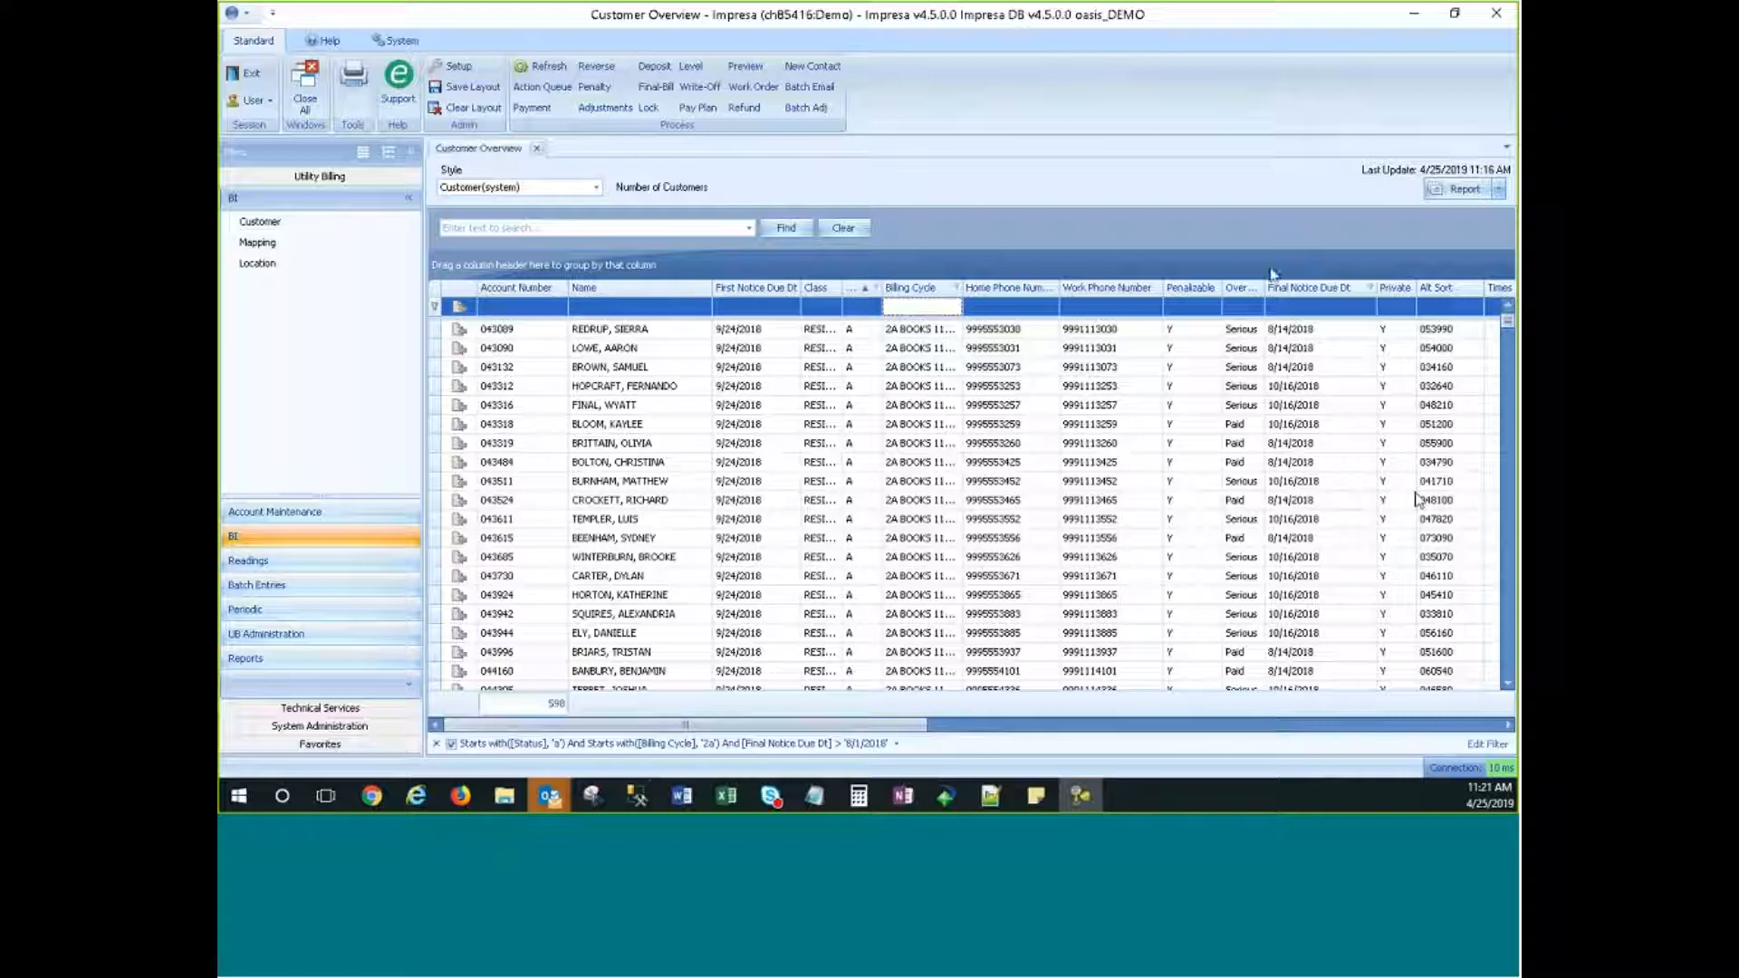
Step: Fit the Class column to its contents and filter the customers to names starting with "l"
double_click(843, 288)
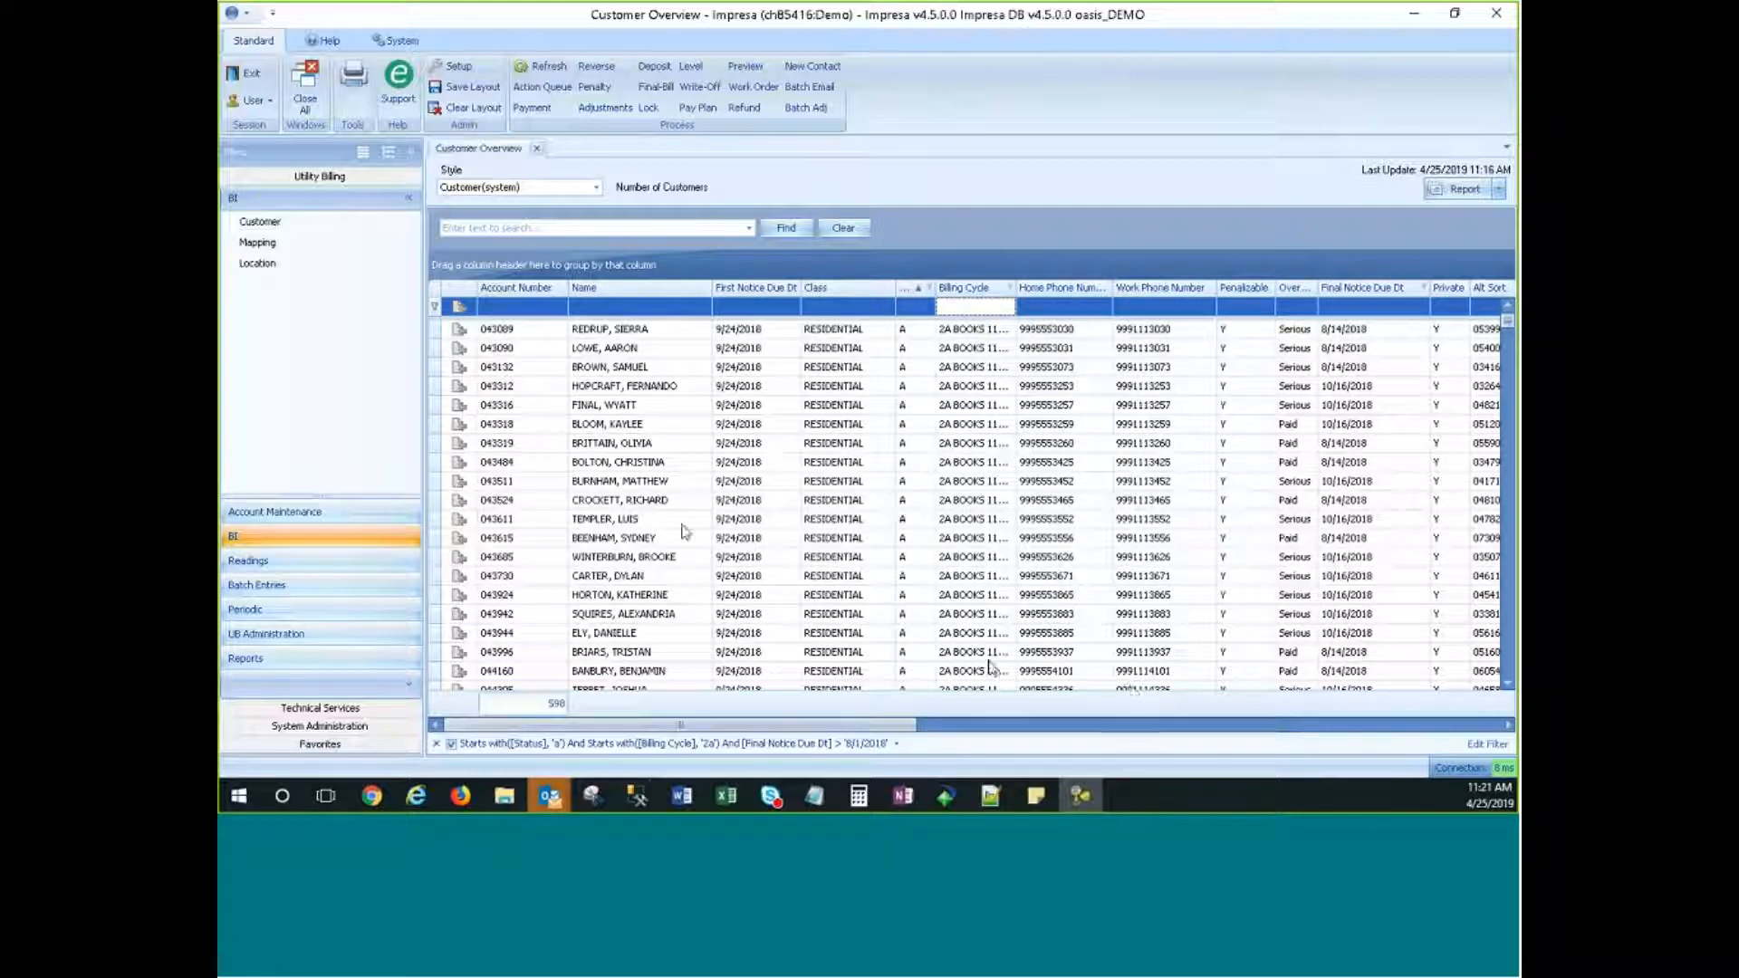
left_click(593, 308)
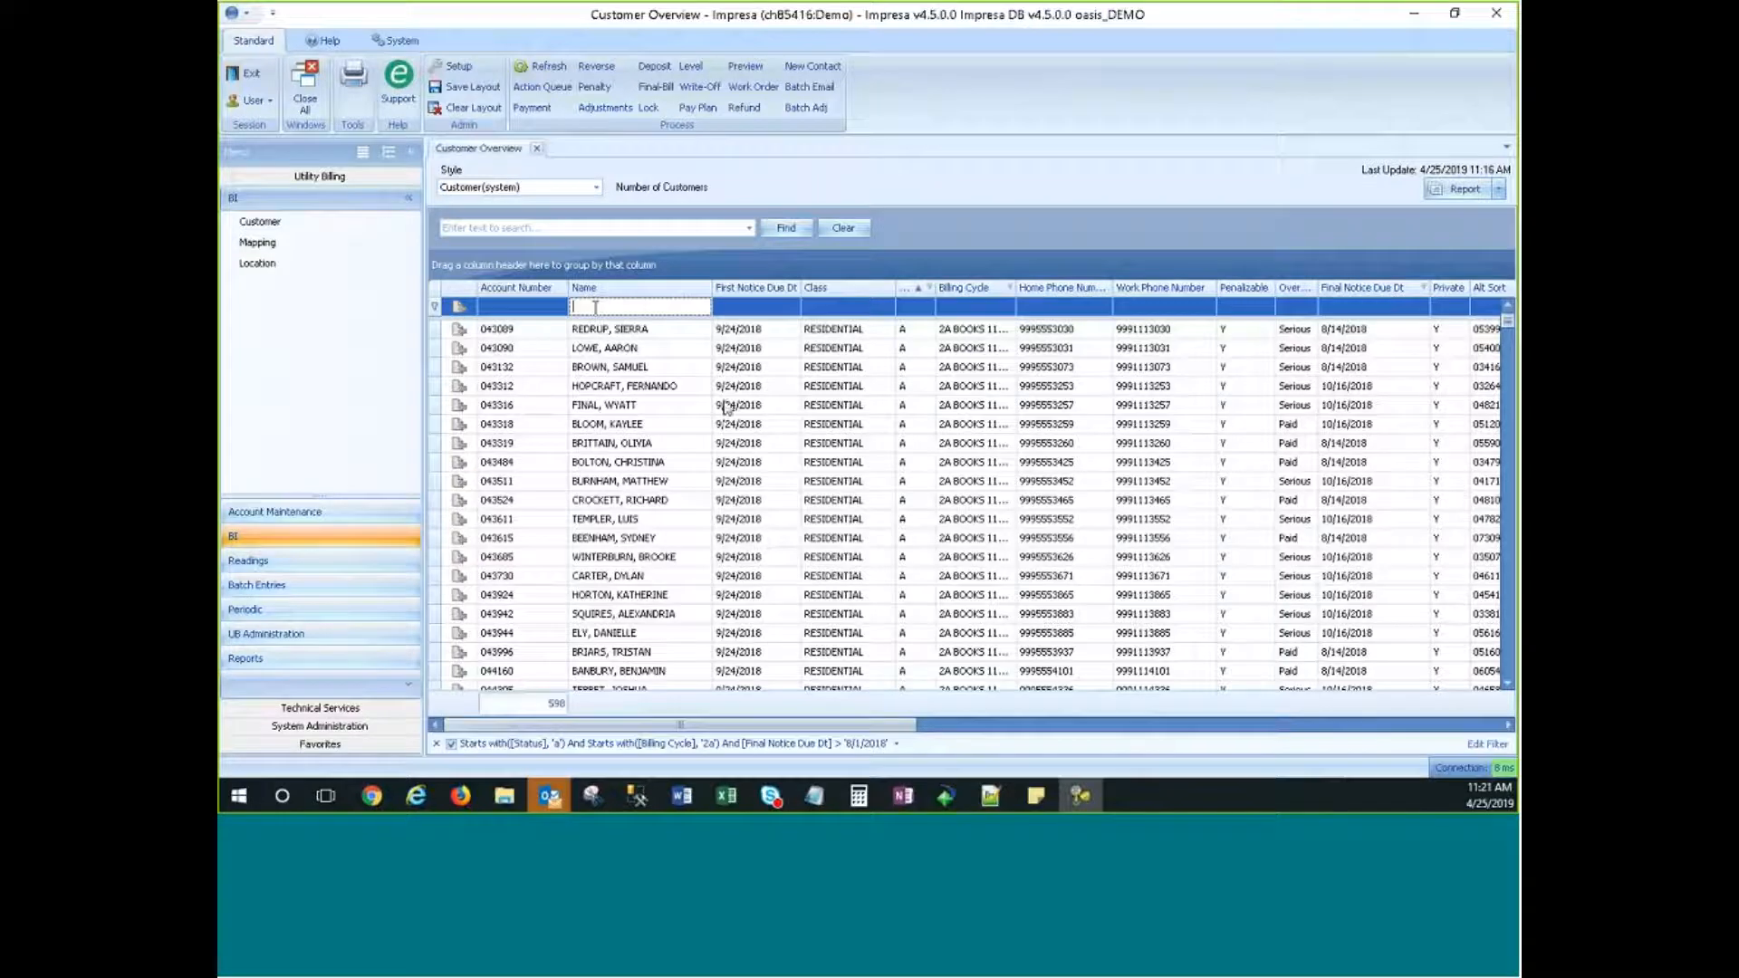
type("l")
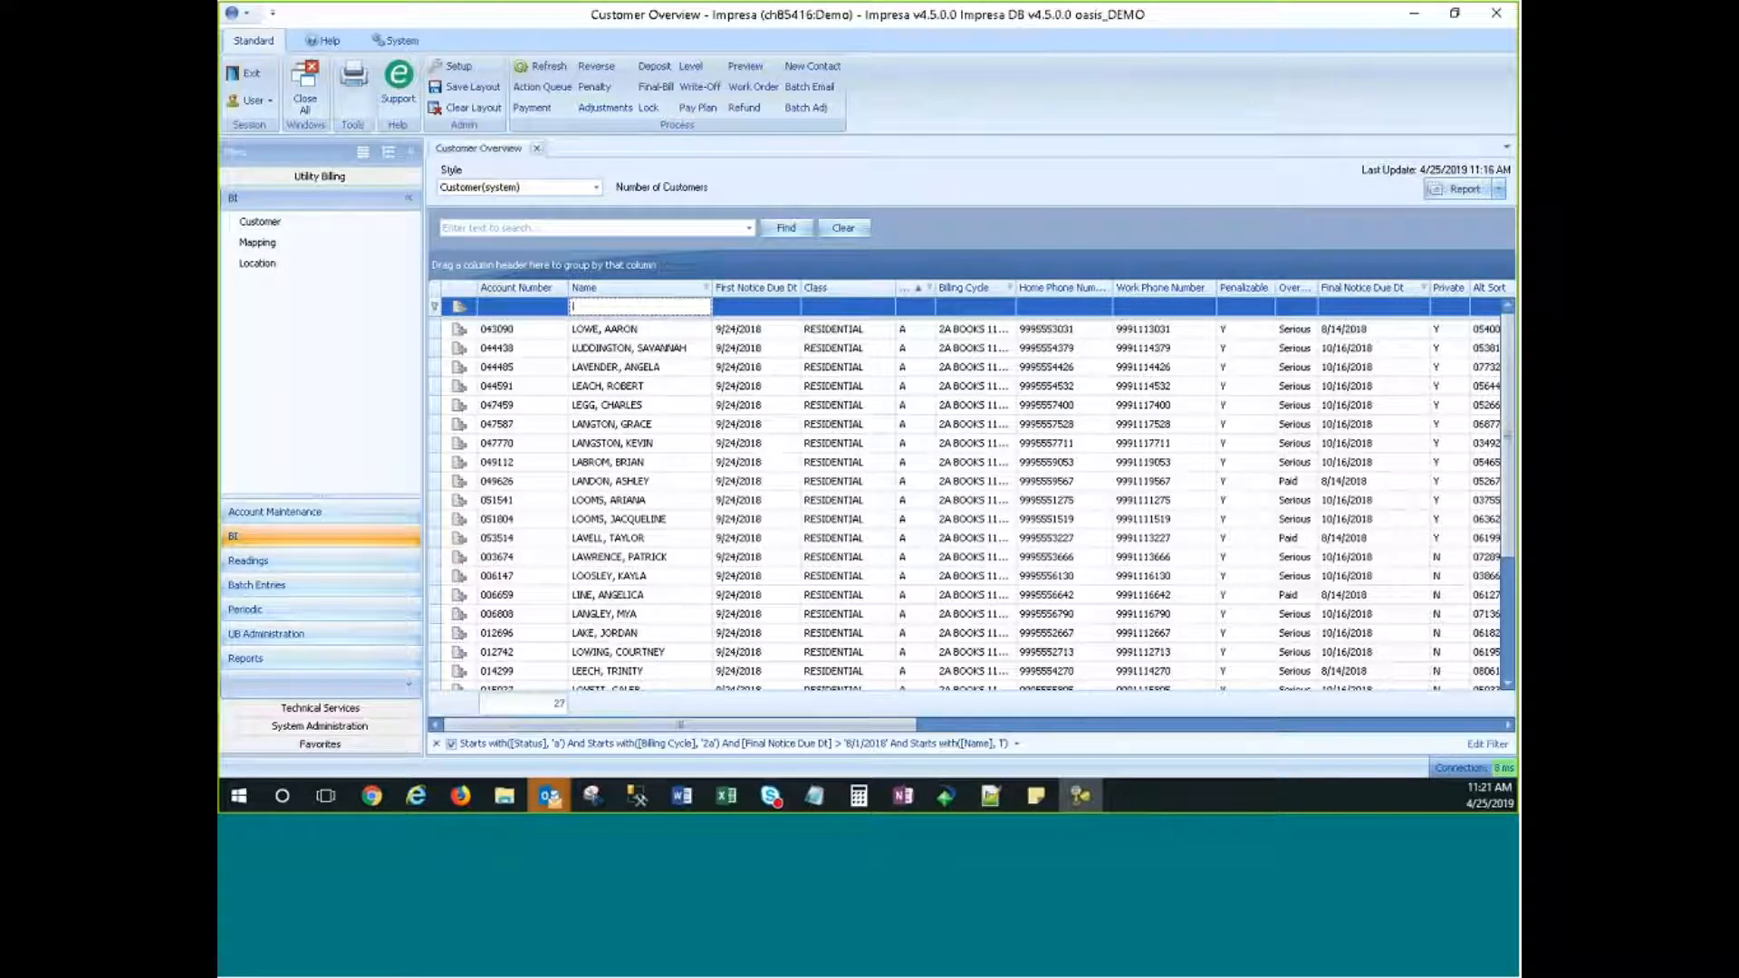
Step: Generate the report preview of the filtered Customer Overview, maximize it and look across its columns
left_click(1460, 190)
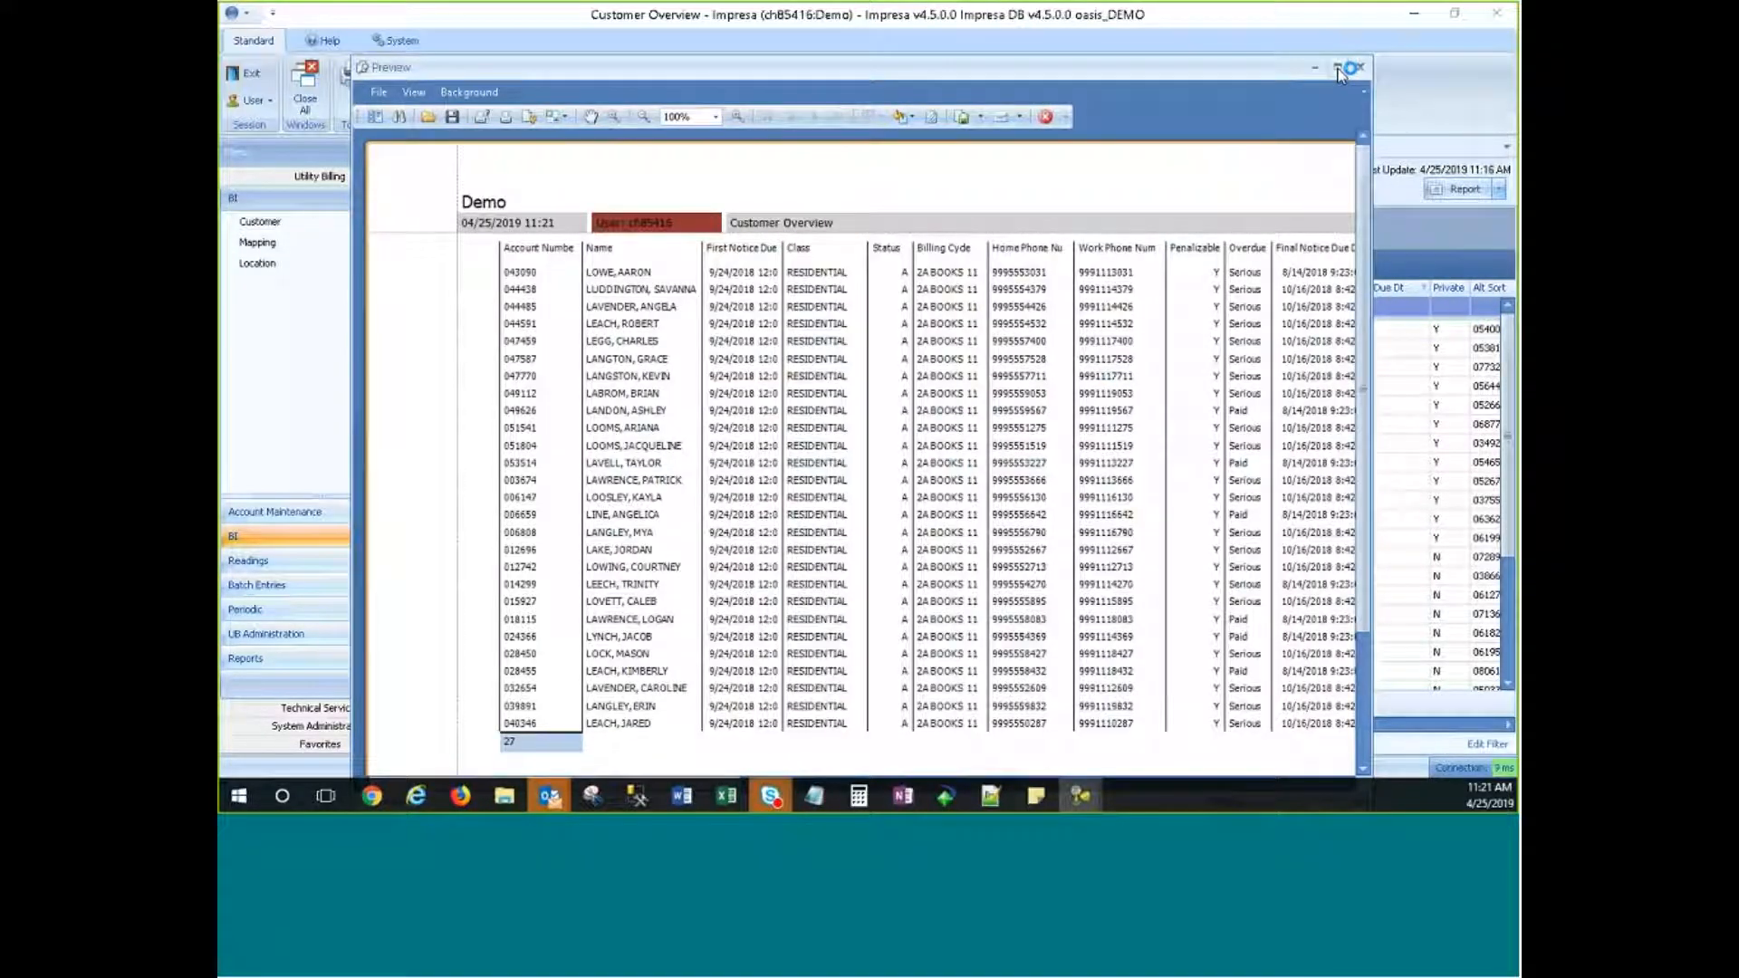
left_click(1338, 69)
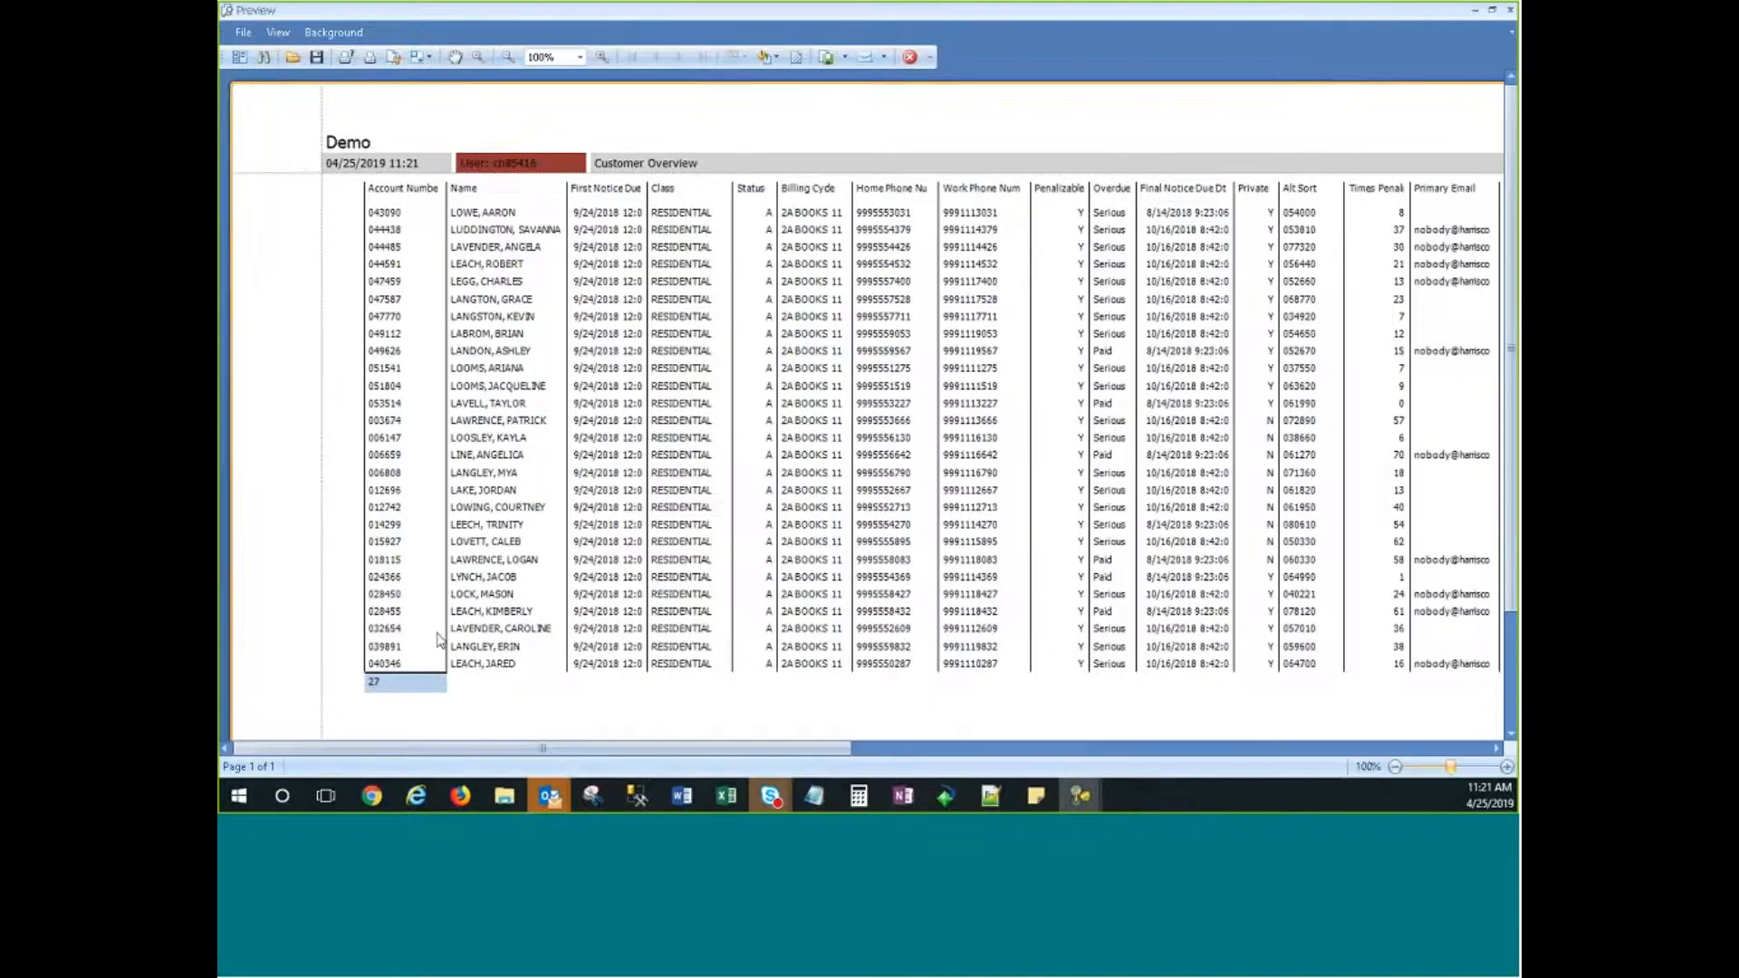
left_click_drag(580, 750, 518, 797)
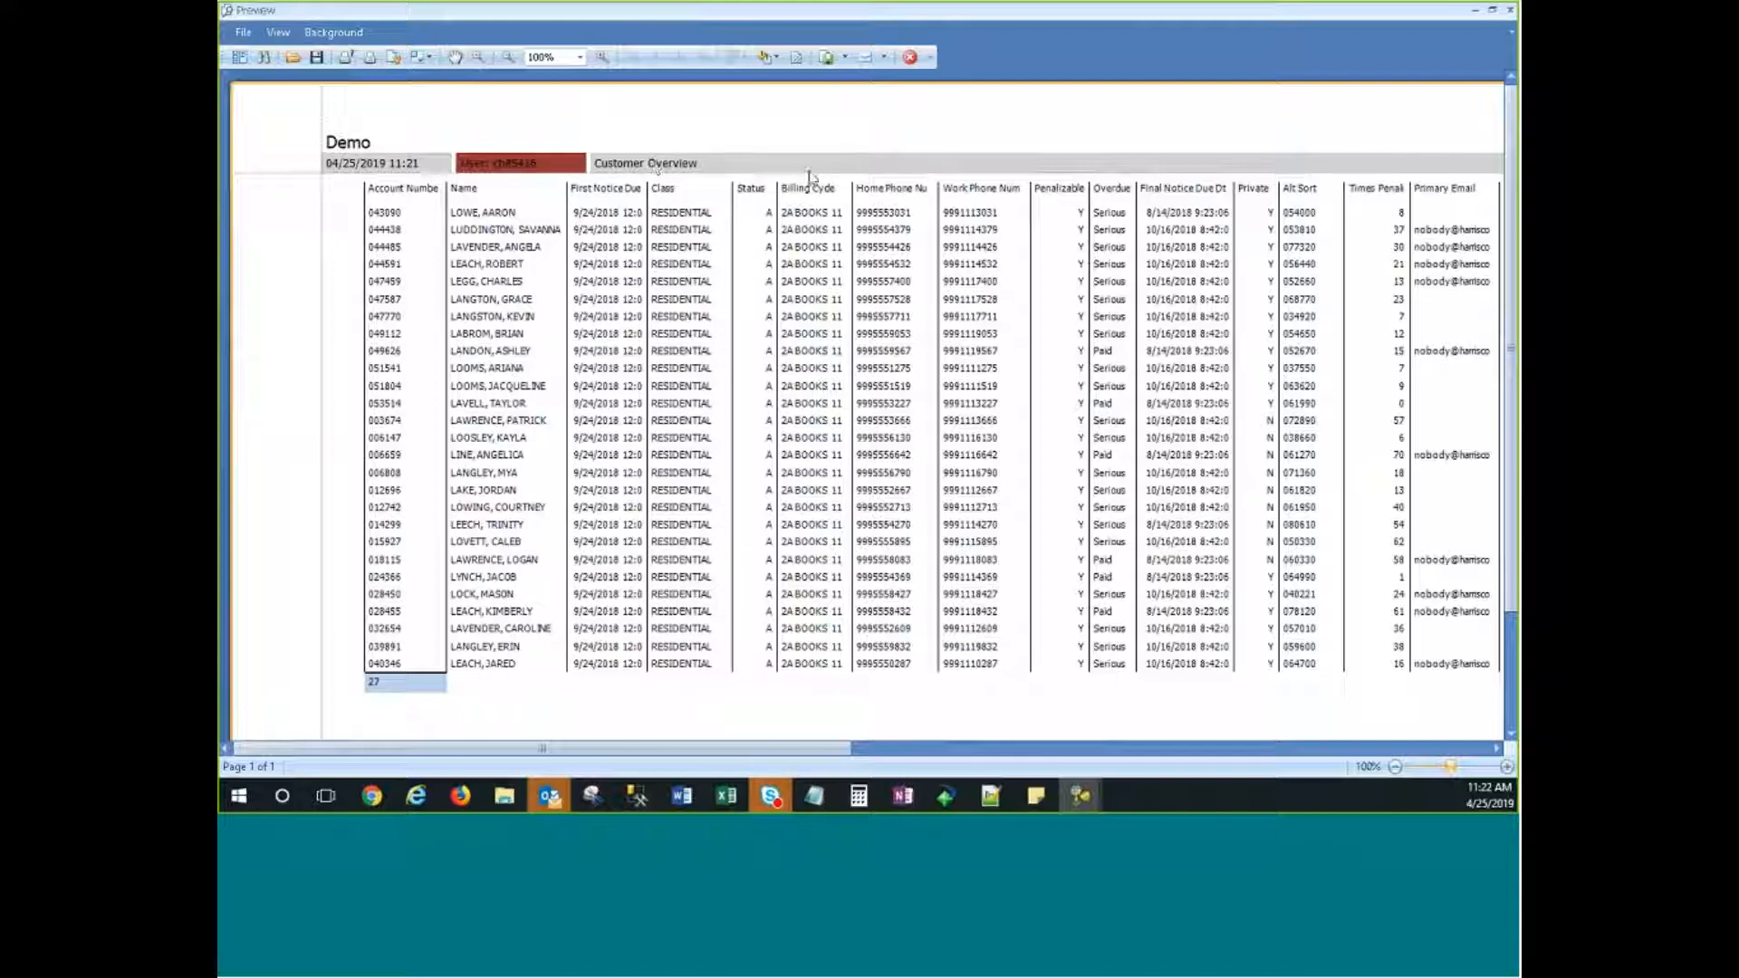
left_click_drag(764, 747, 1388, 755)
left_click_drag(1399, 751, 663, 721)
left_click(370, 57)
left_click(316, 57)
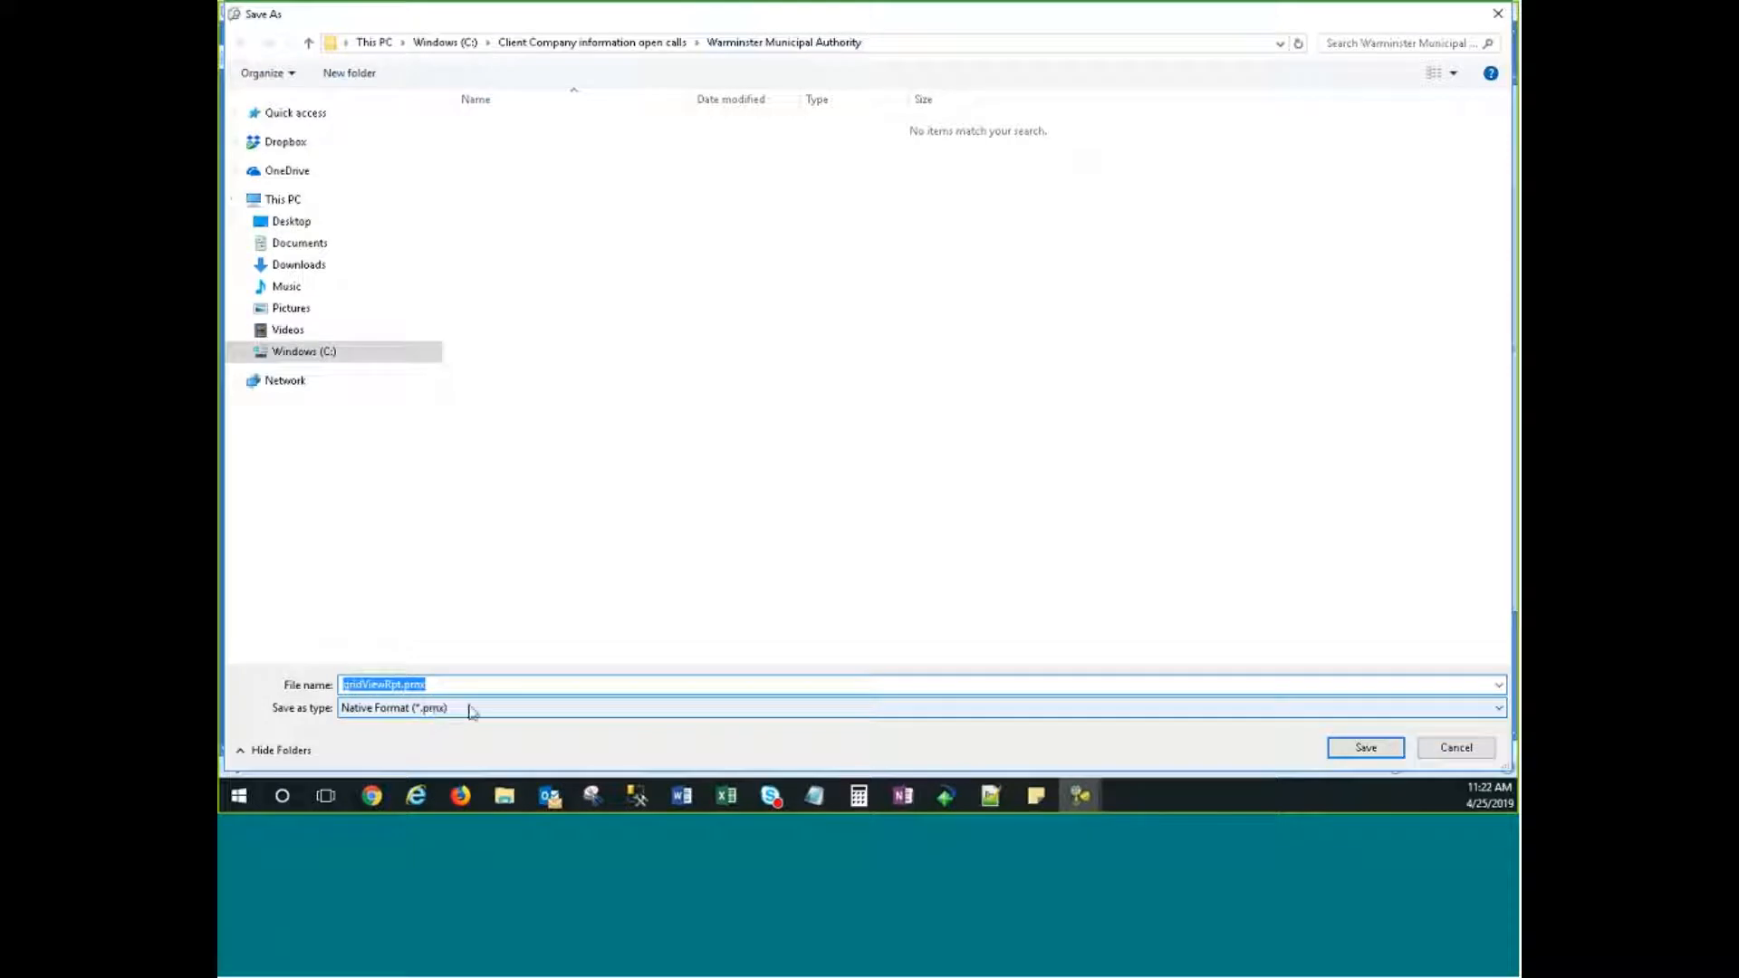
left_click(438, 685)
double_click(454, 684)
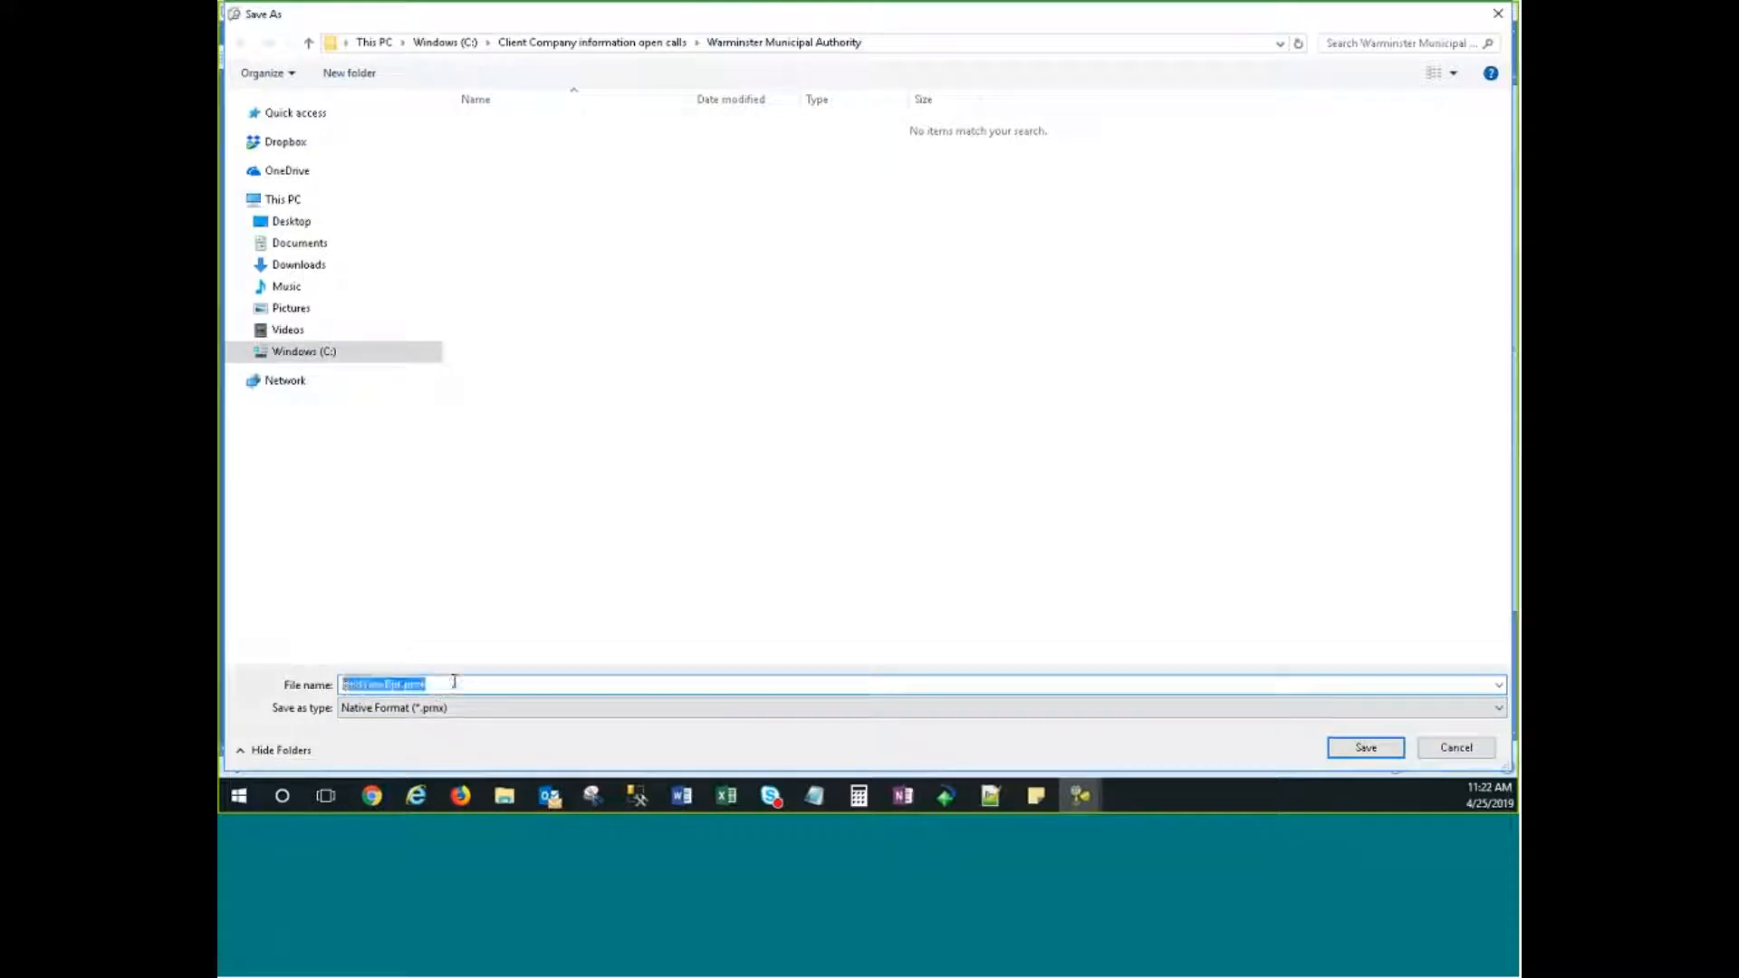
left_click(447, 684)
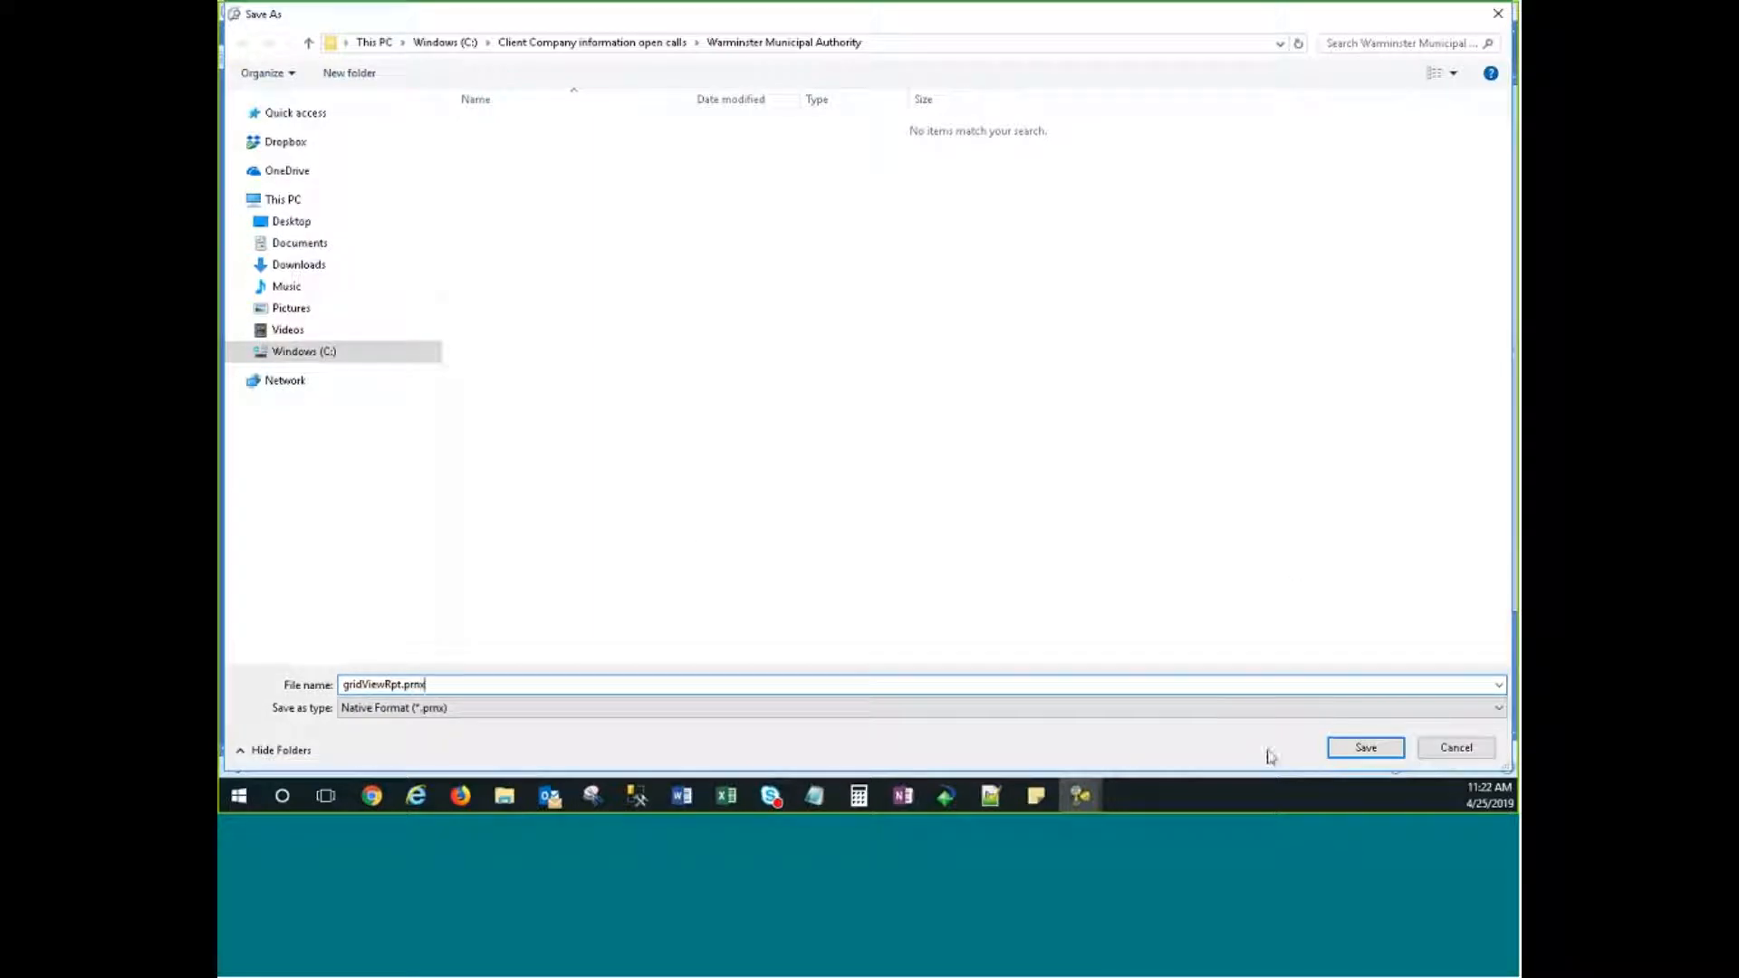
left_click(1455, 748)
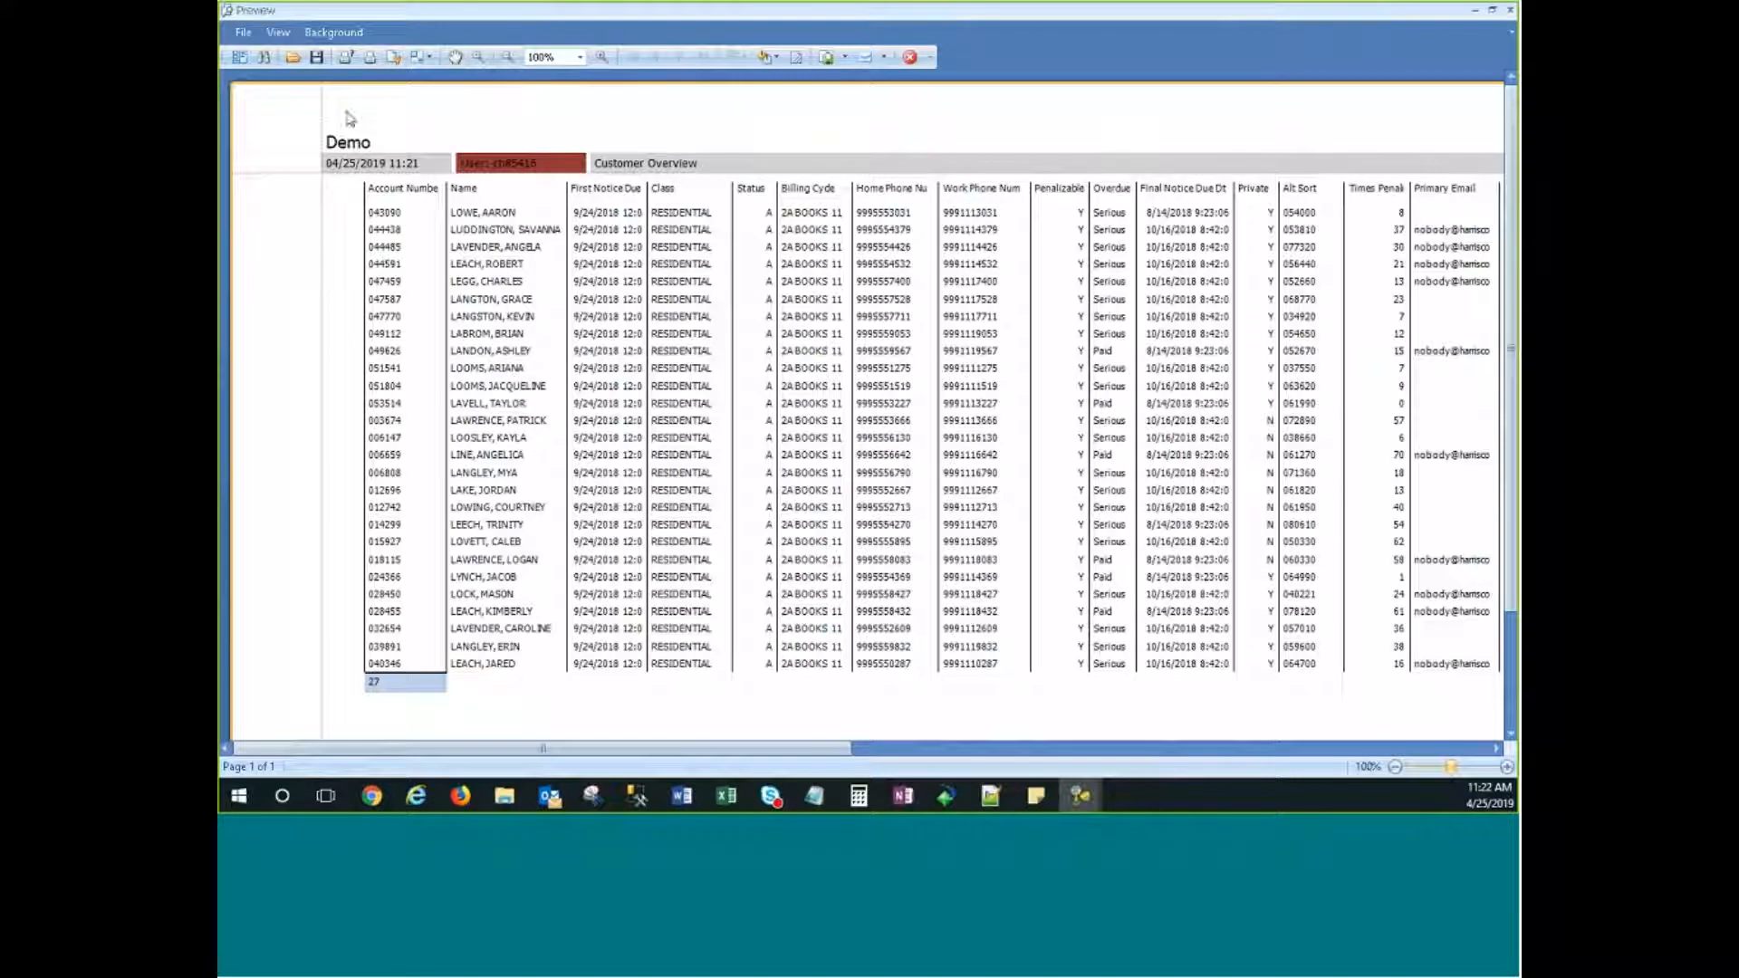
left_click(242, 33)
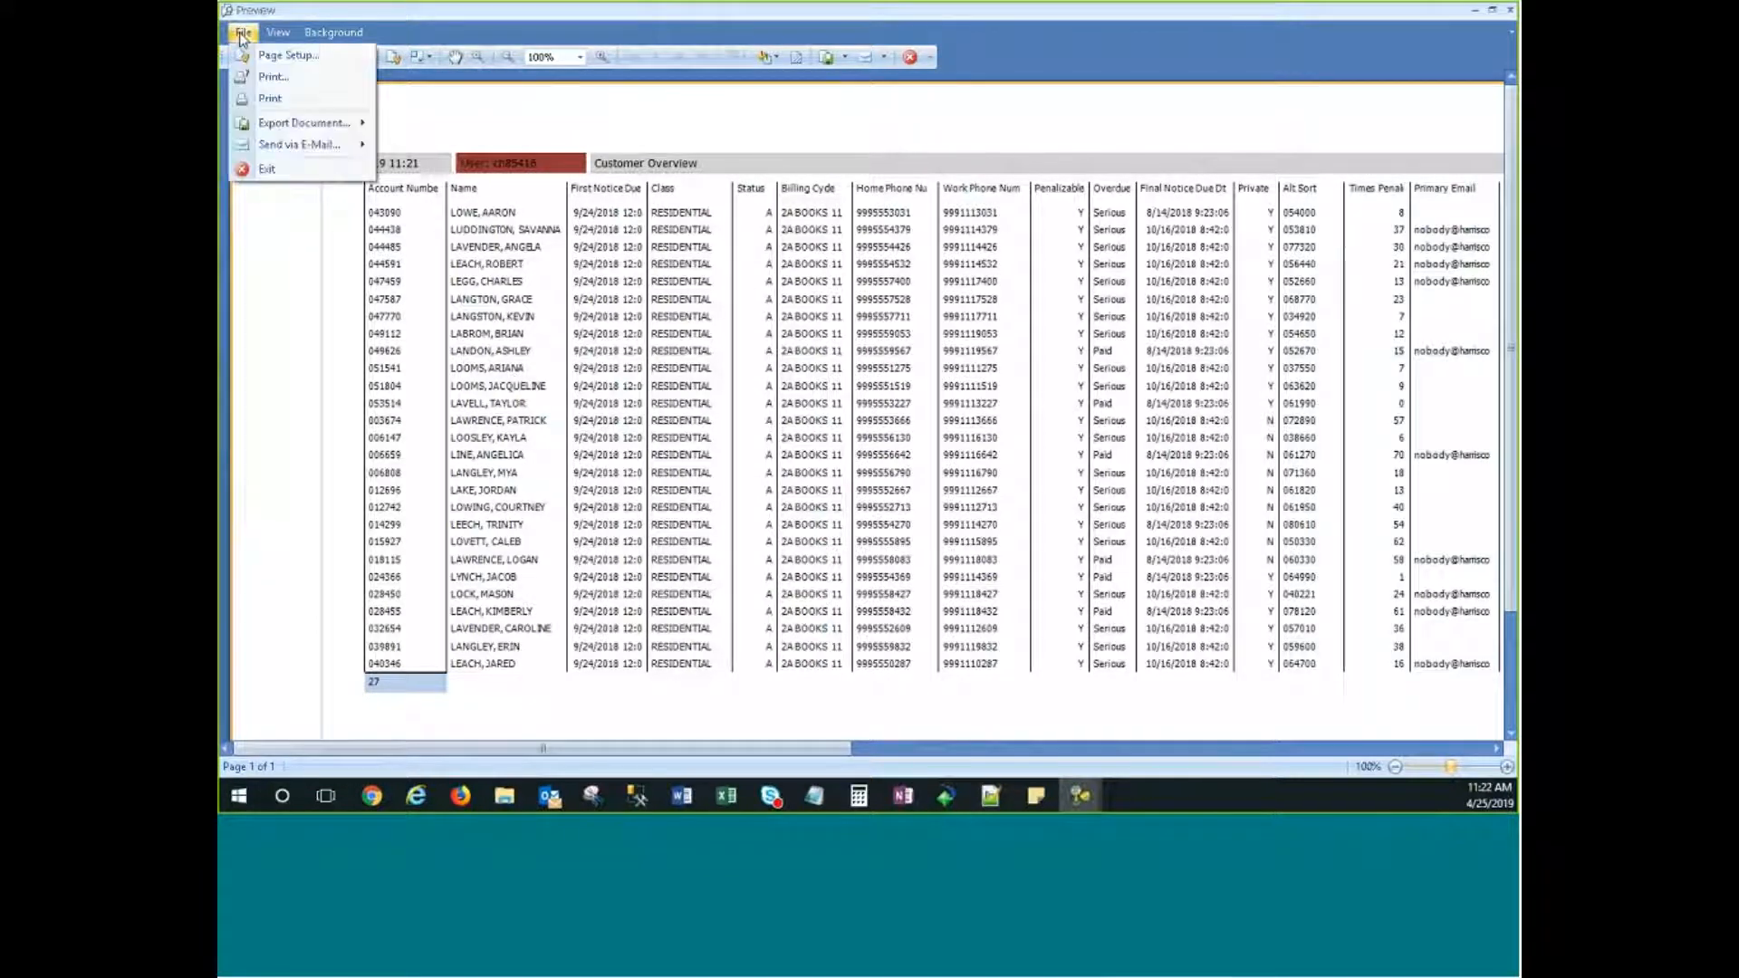
left_click(468, 115)
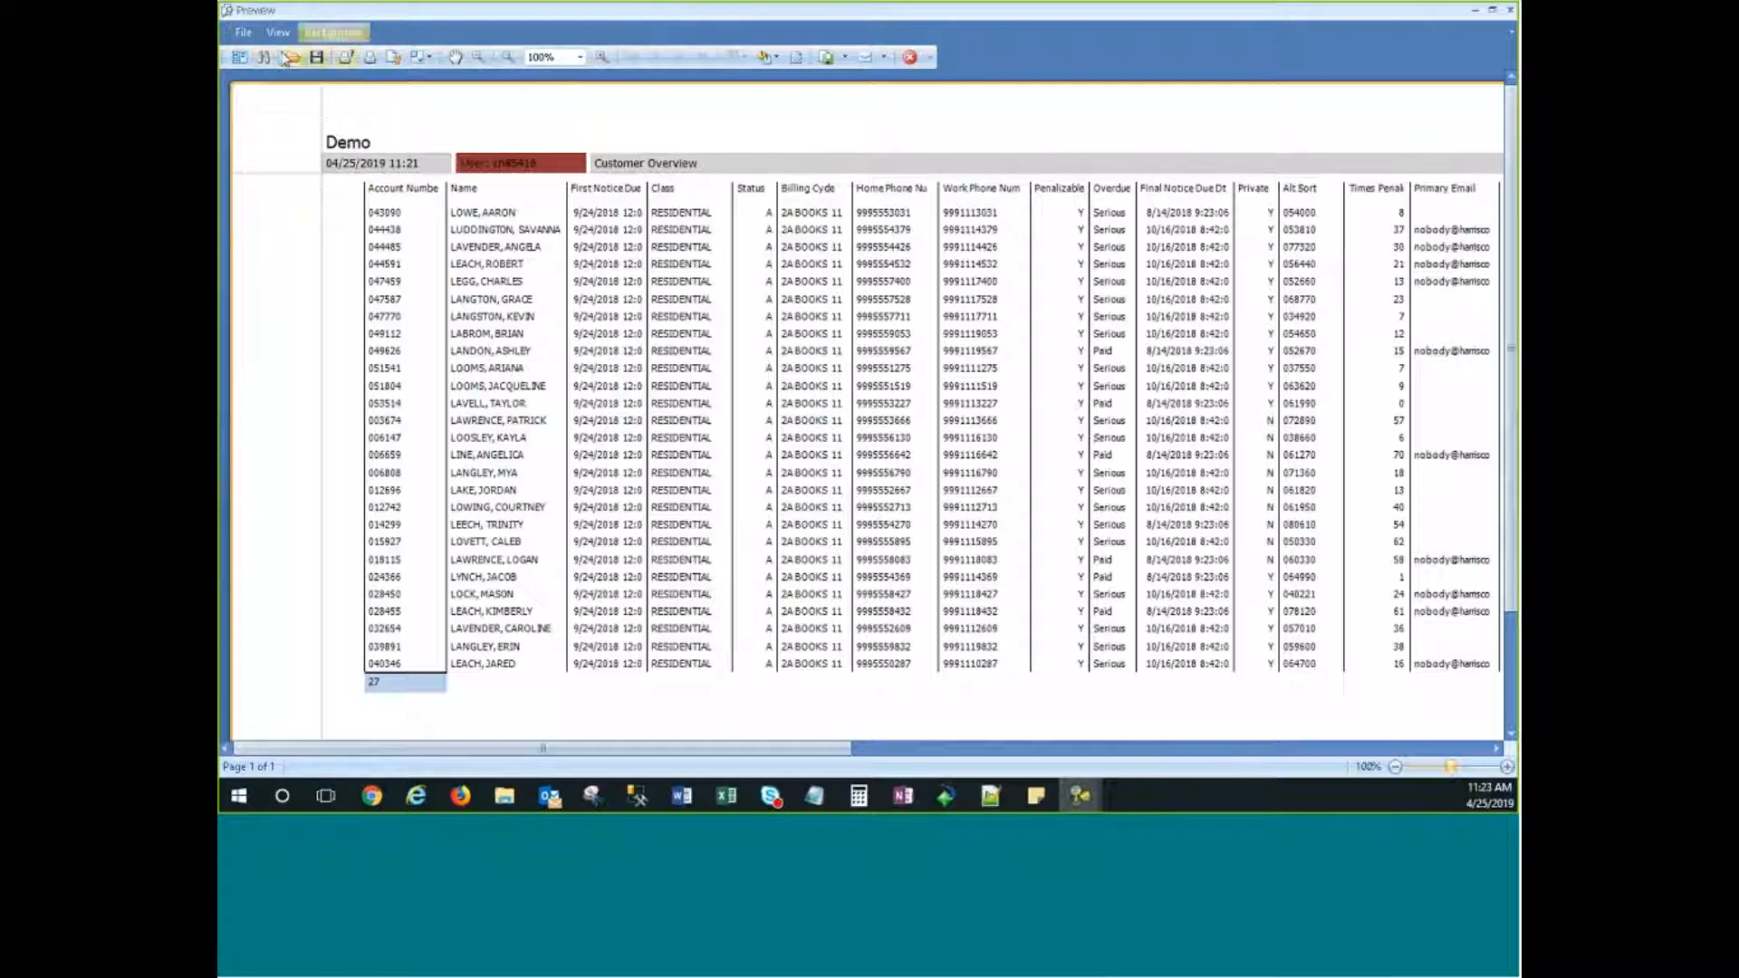
left_click(237, 57)
left_click(232, 58)
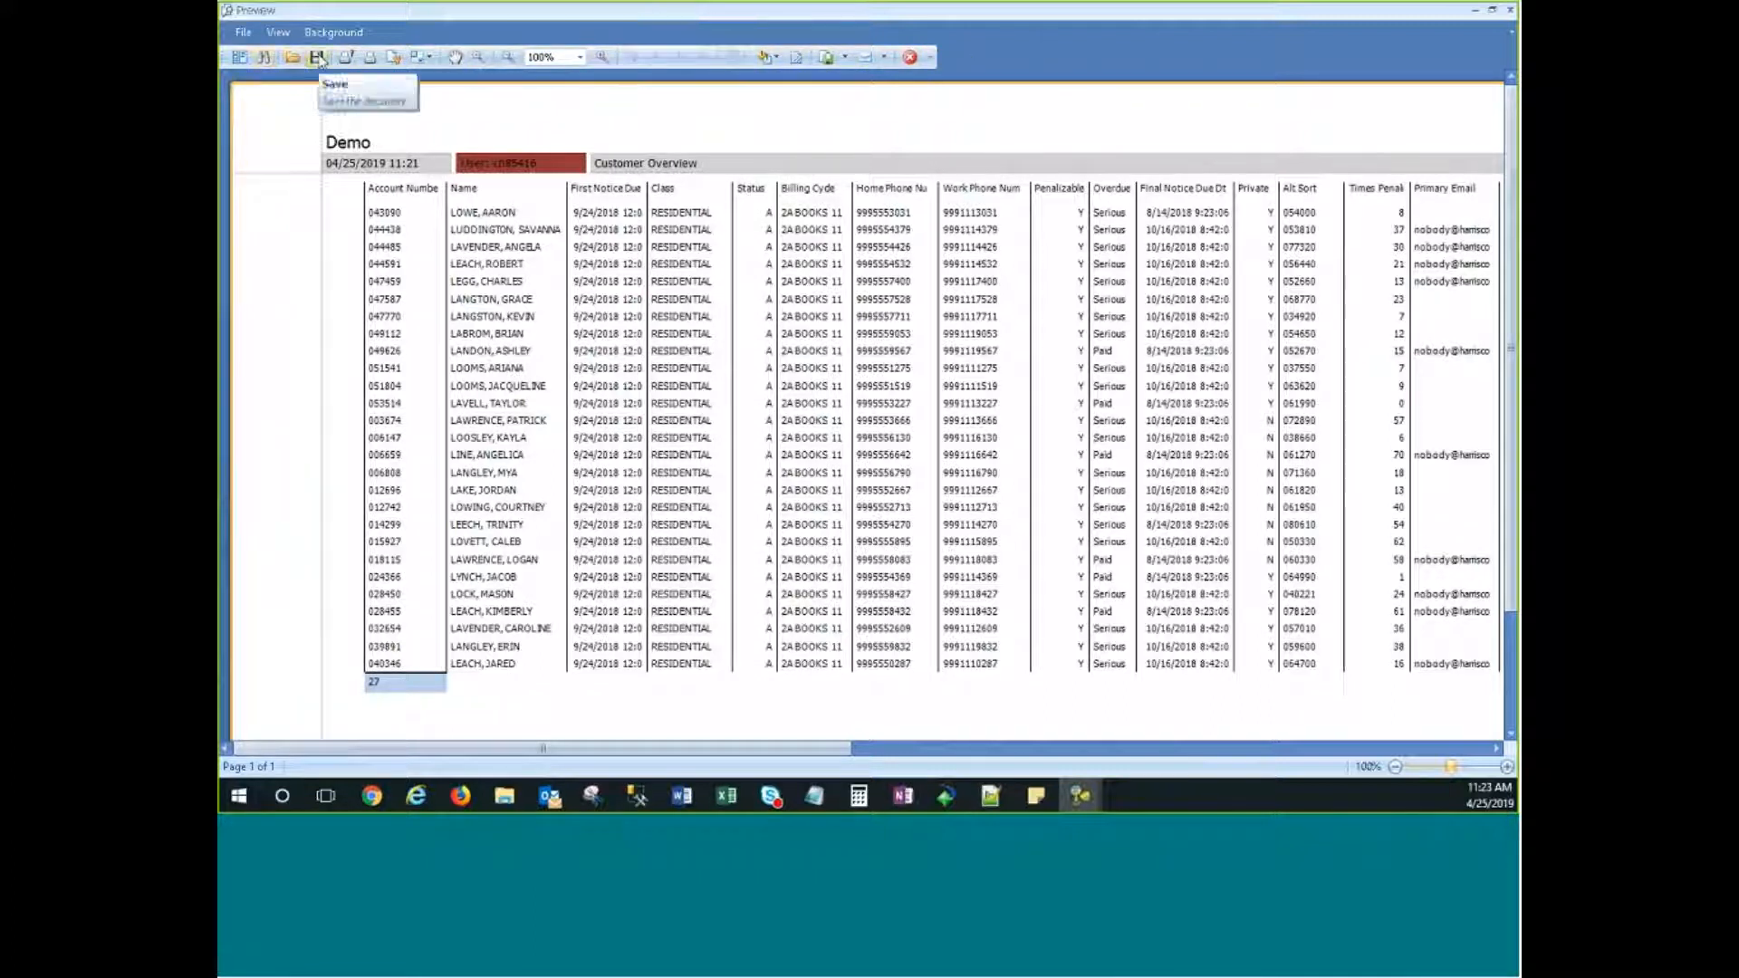
Step: Export the report as gridViewRpt.csv with the default CSV options and open the exported file in Excel
left_click(842, 59)
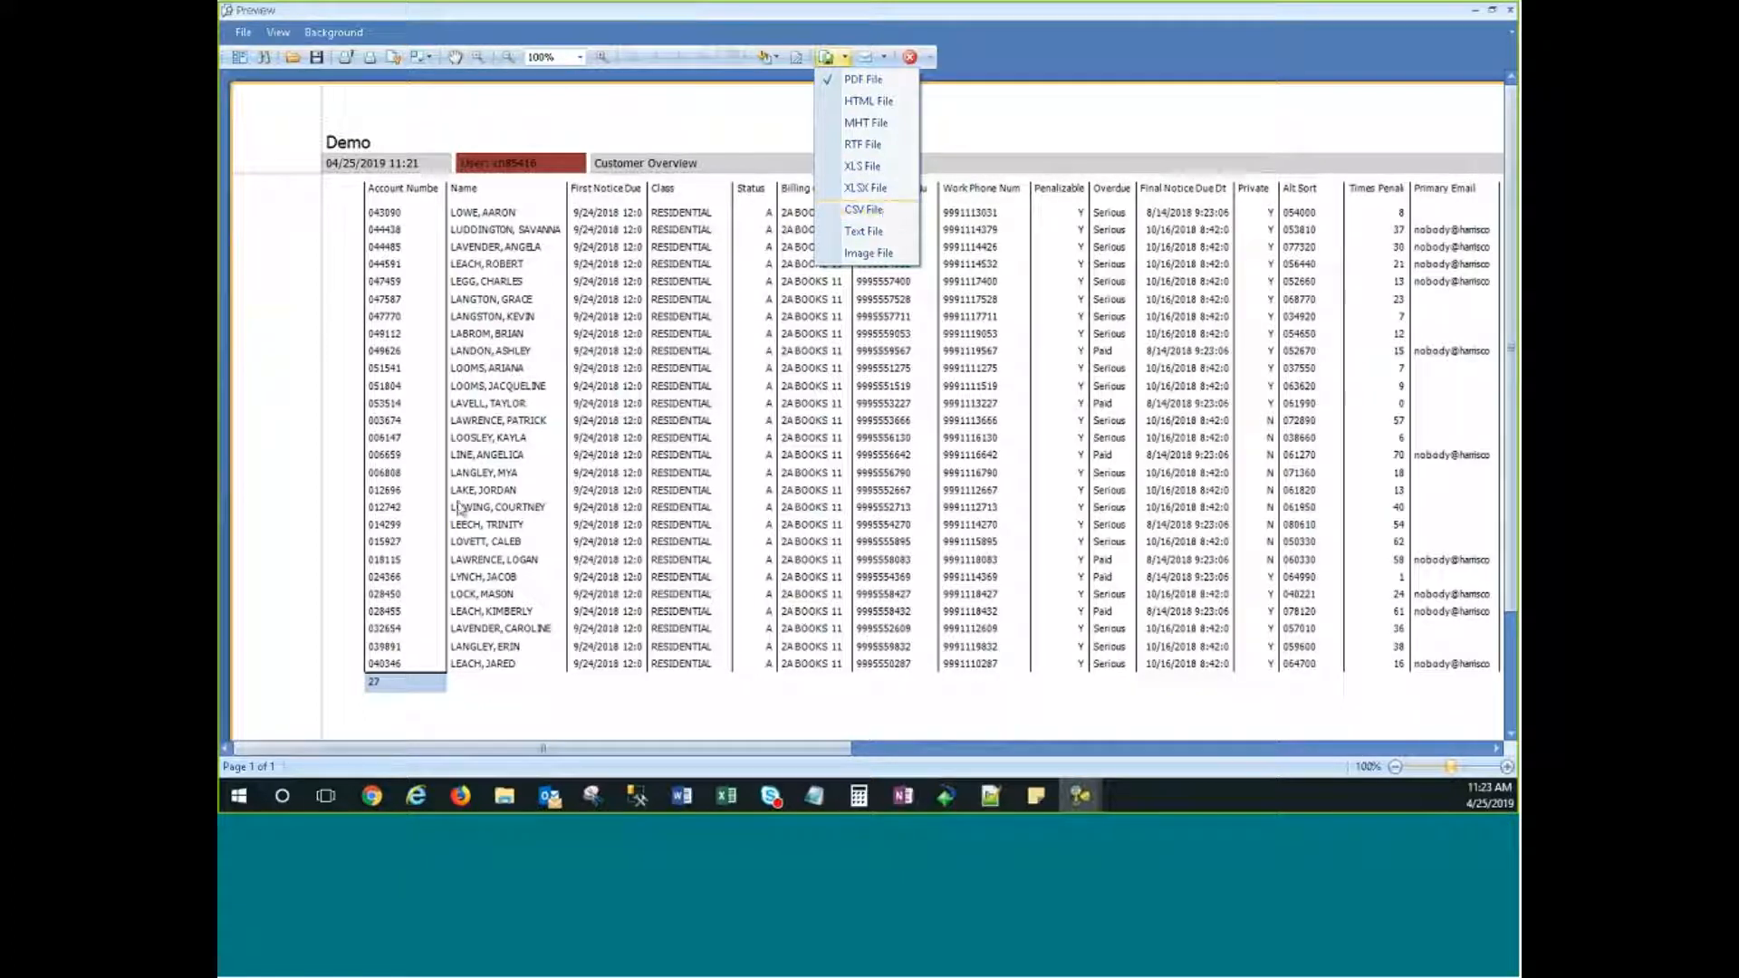
left_click(864, 218)
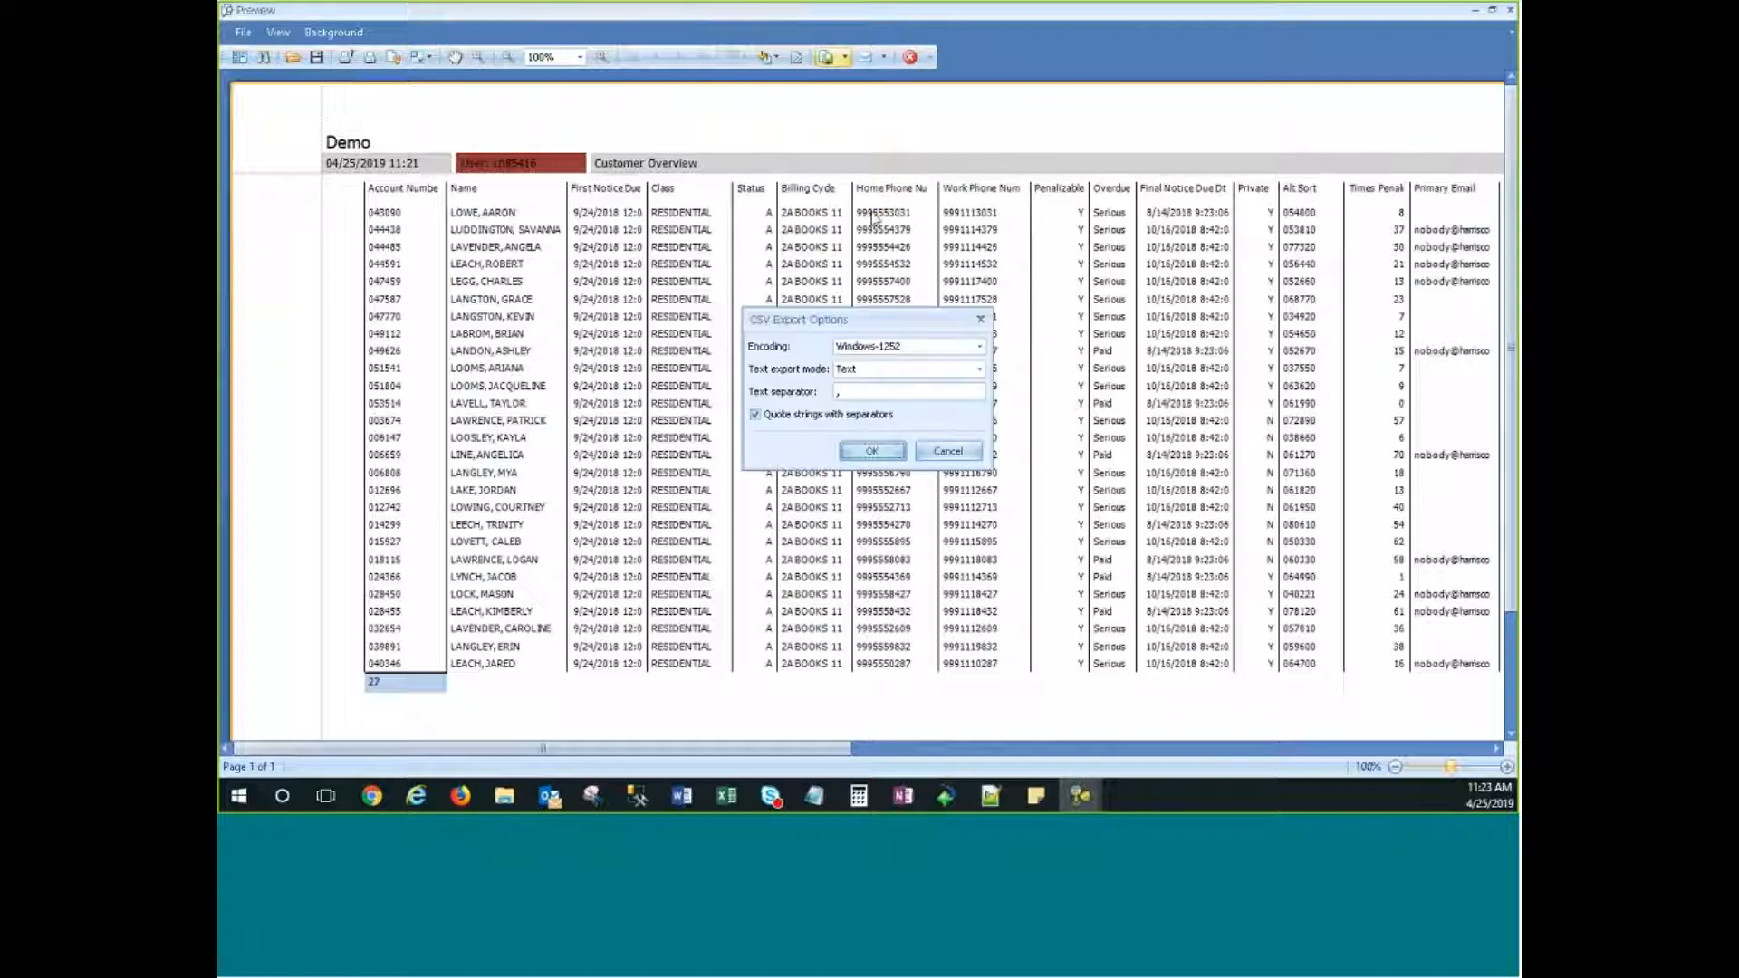
left_click(873, 453)
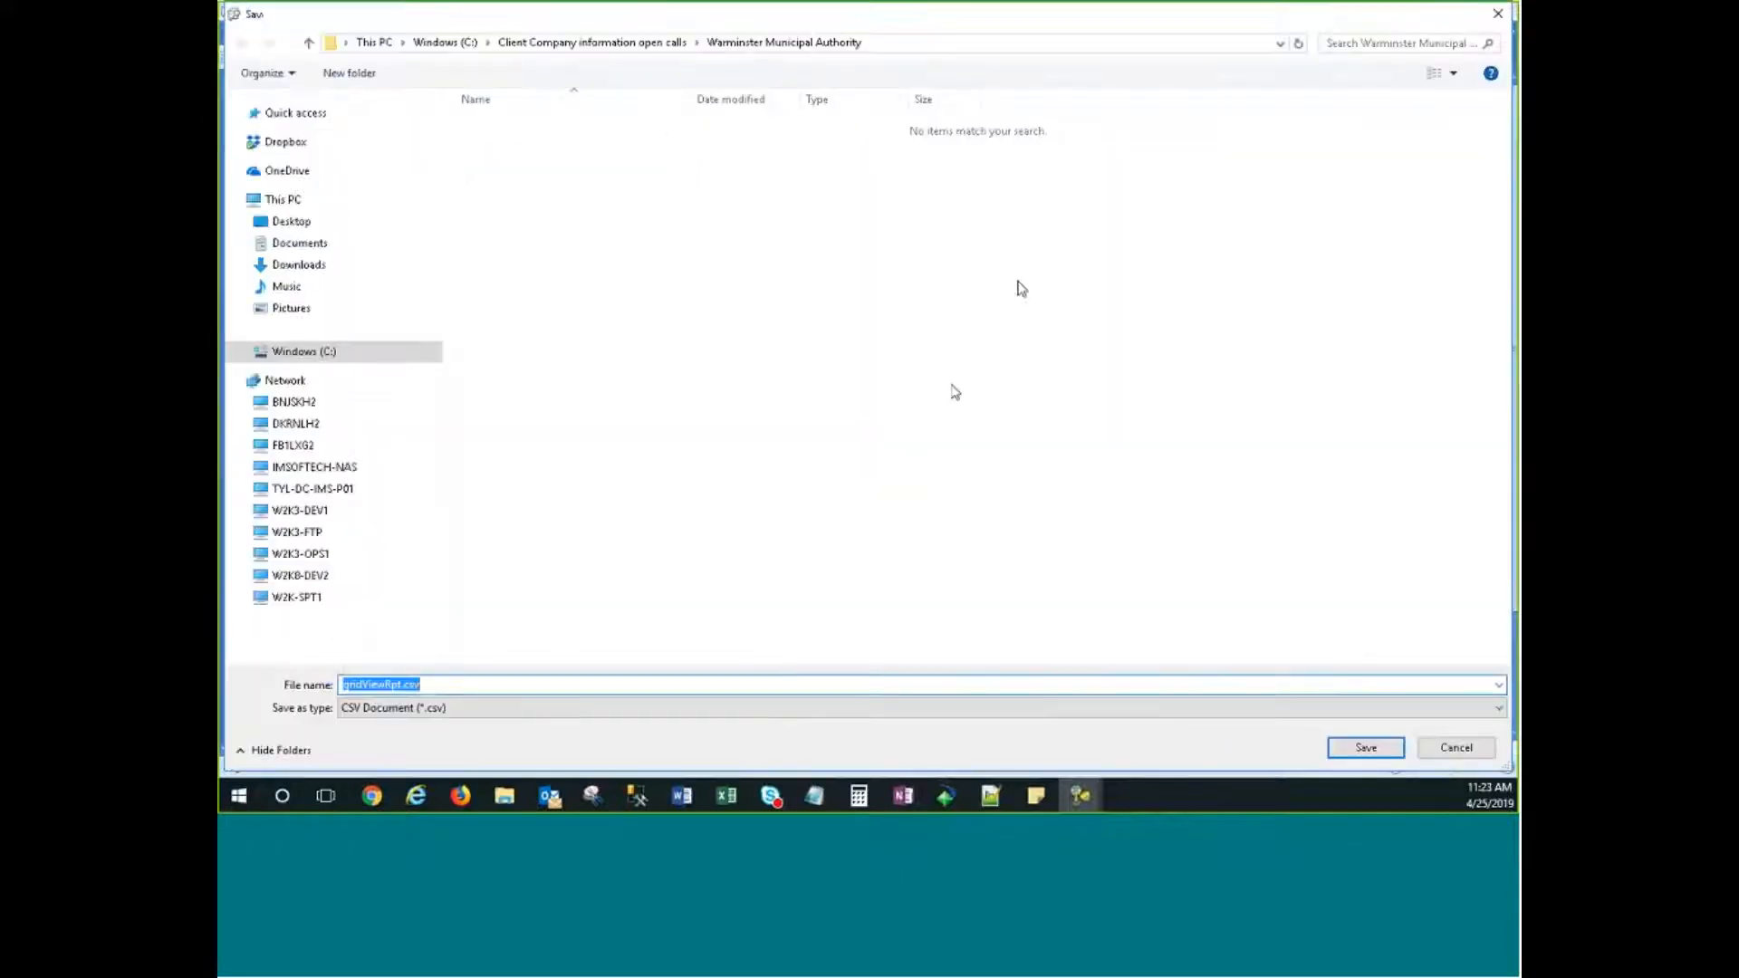
left_click(1366, 749)
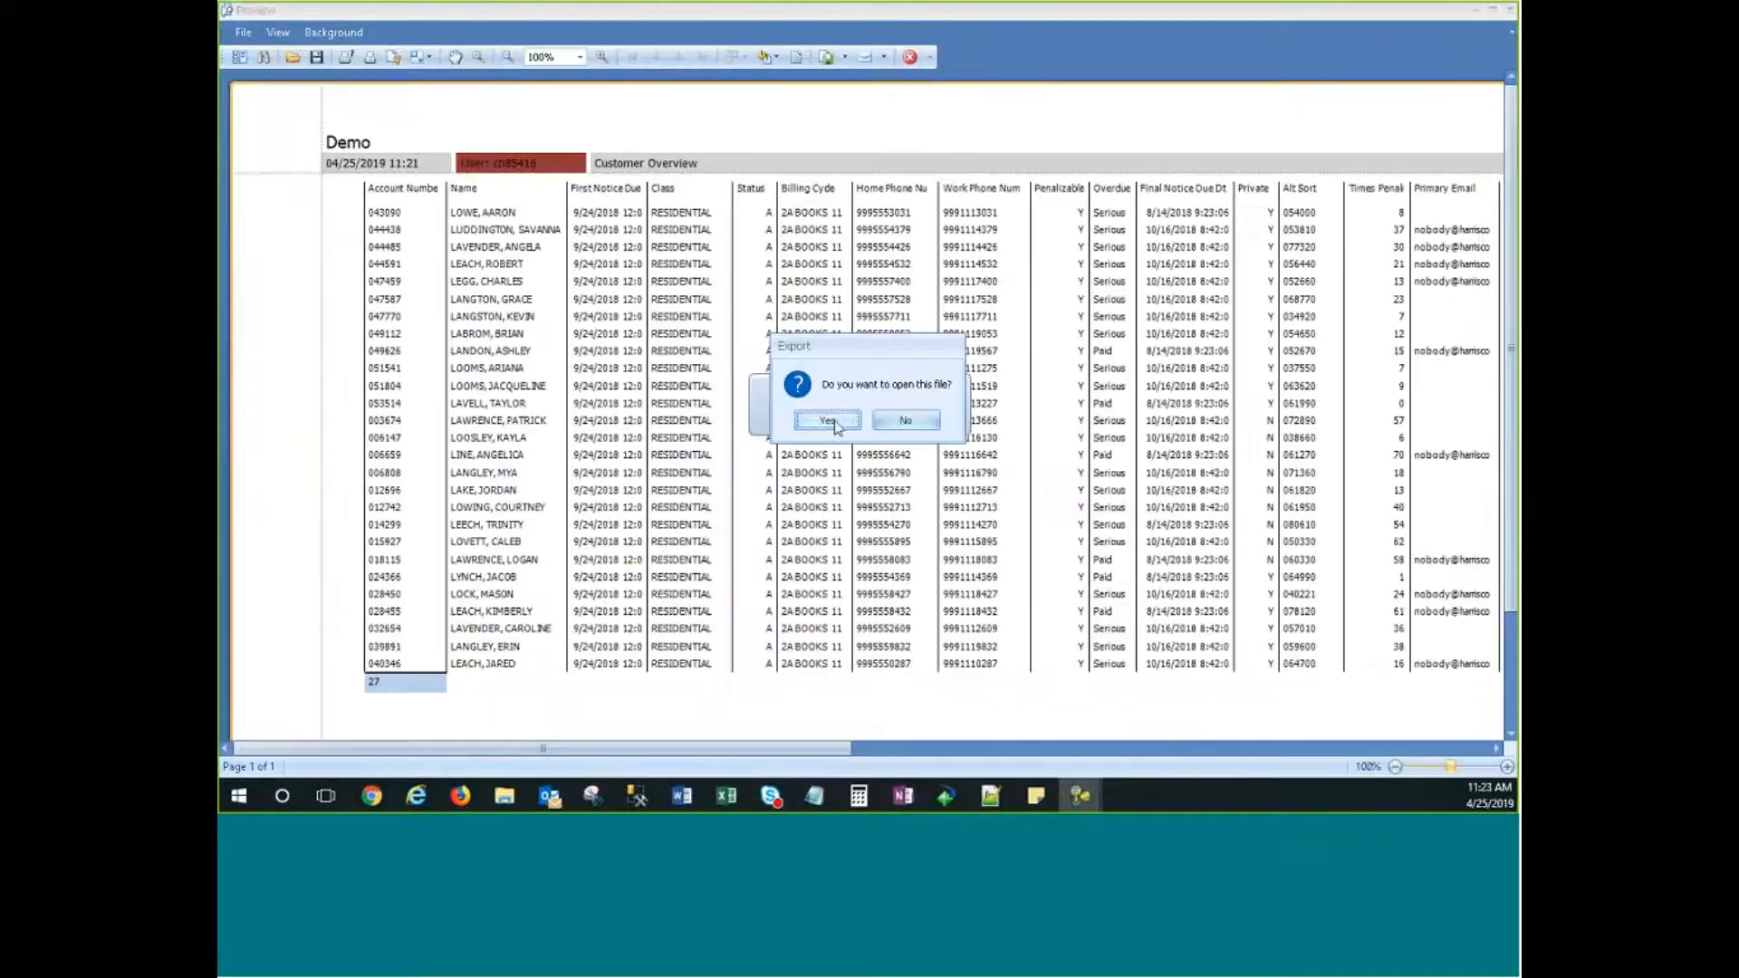
left_click(826, 421)
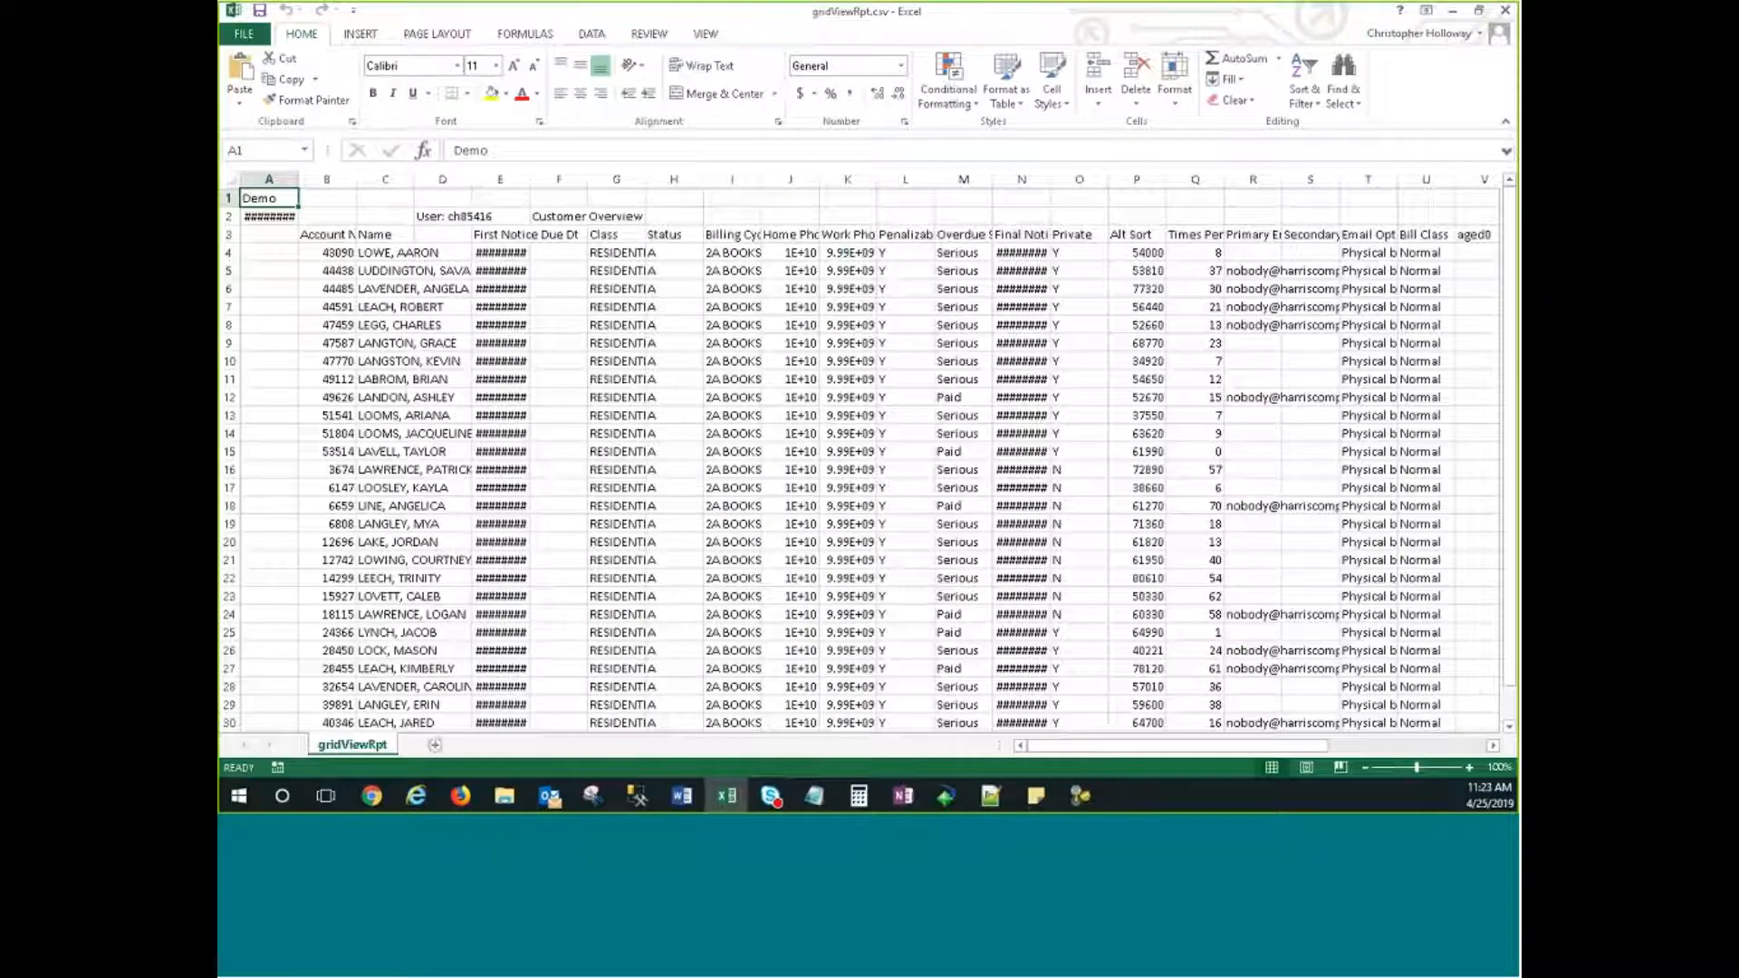
Step: Auto-fit all column widths in the exported worksheet, review the customer data and restore the workbook window to a smaller size
left_click(233, 179)
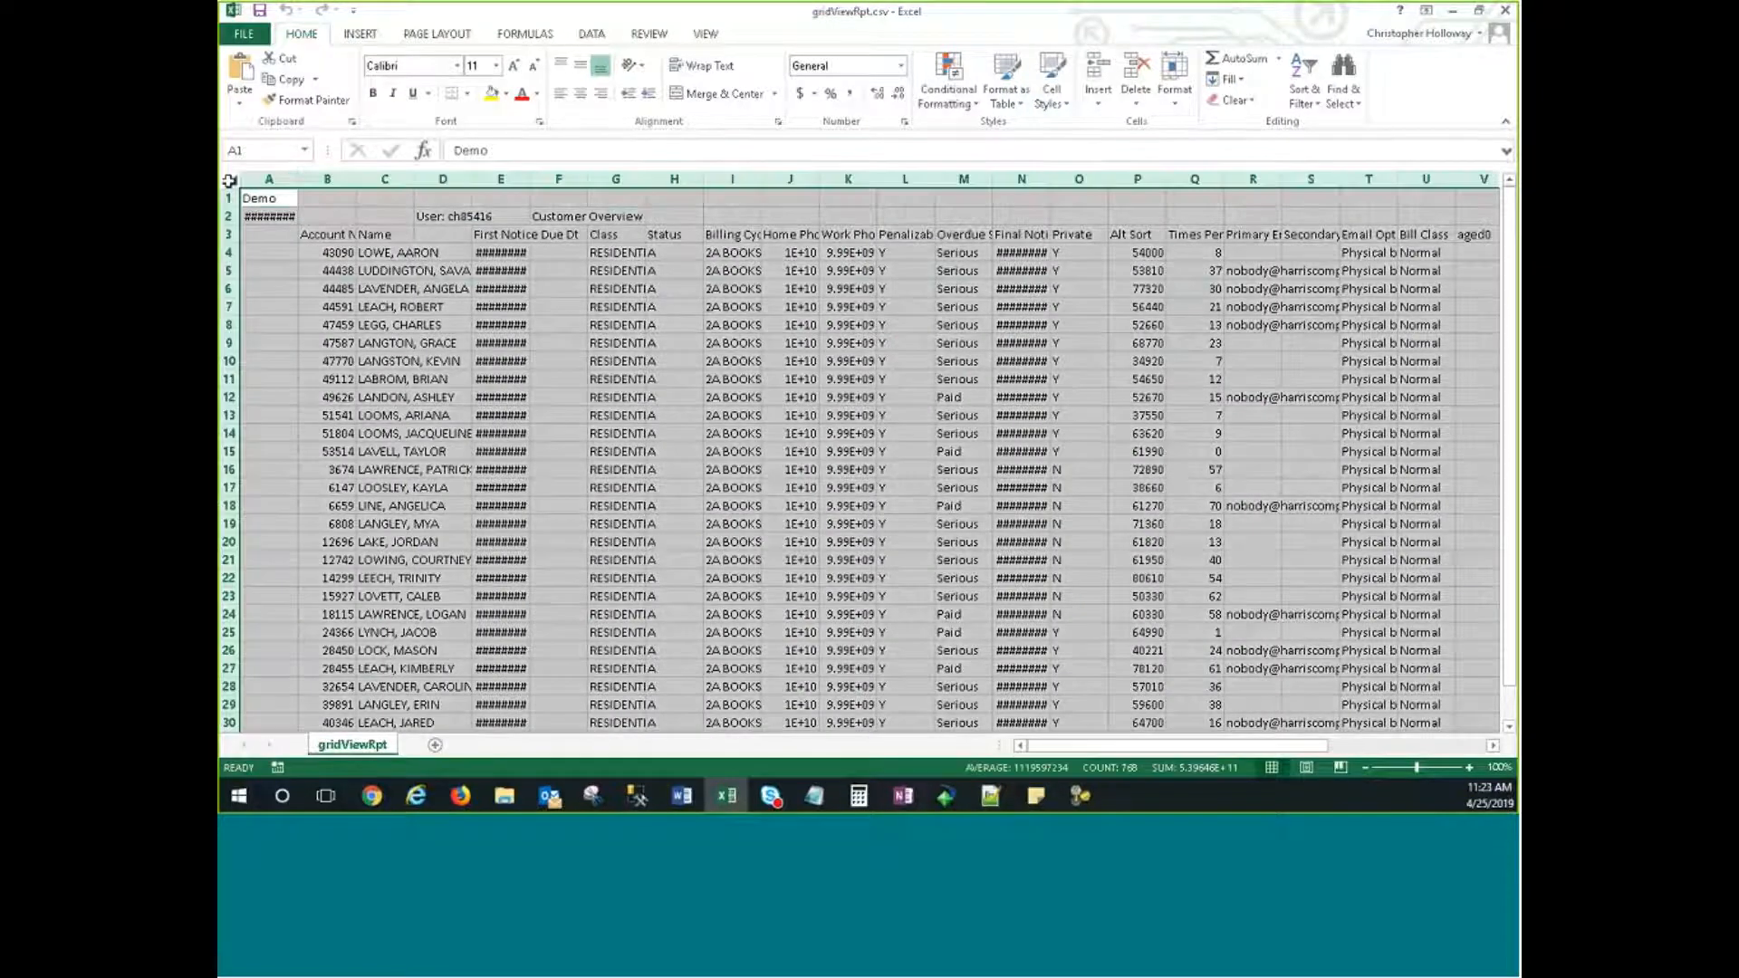
double_click(357, 178)
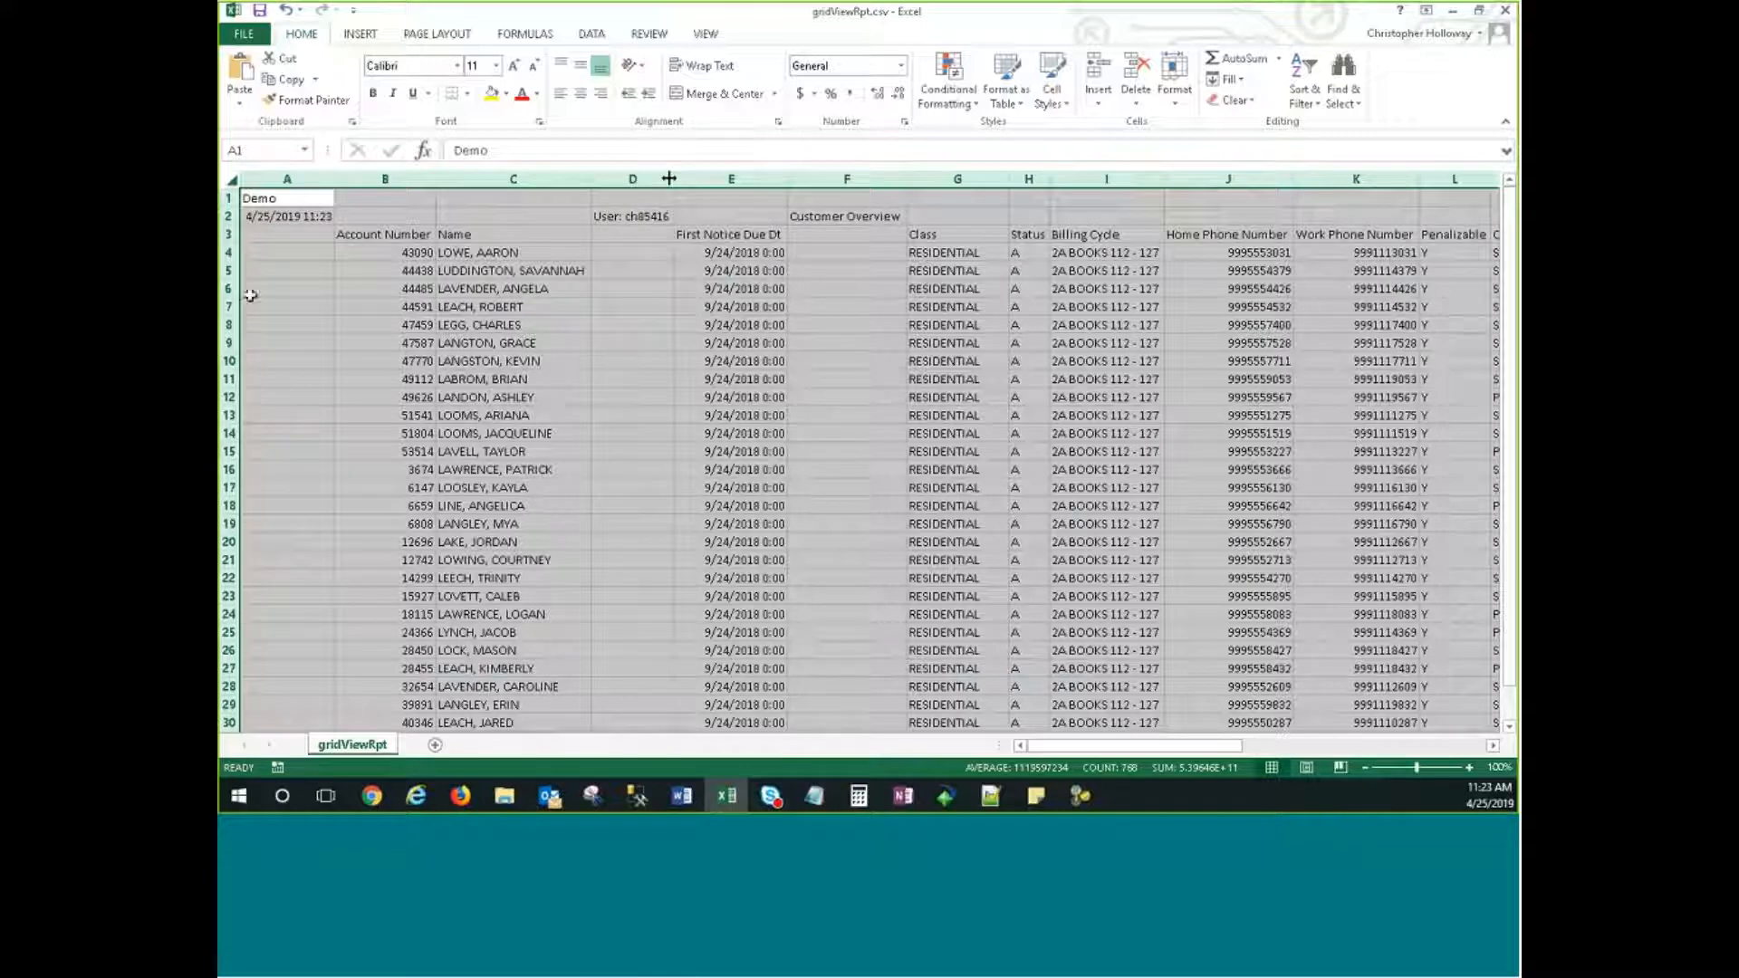
left_click(957, 541)
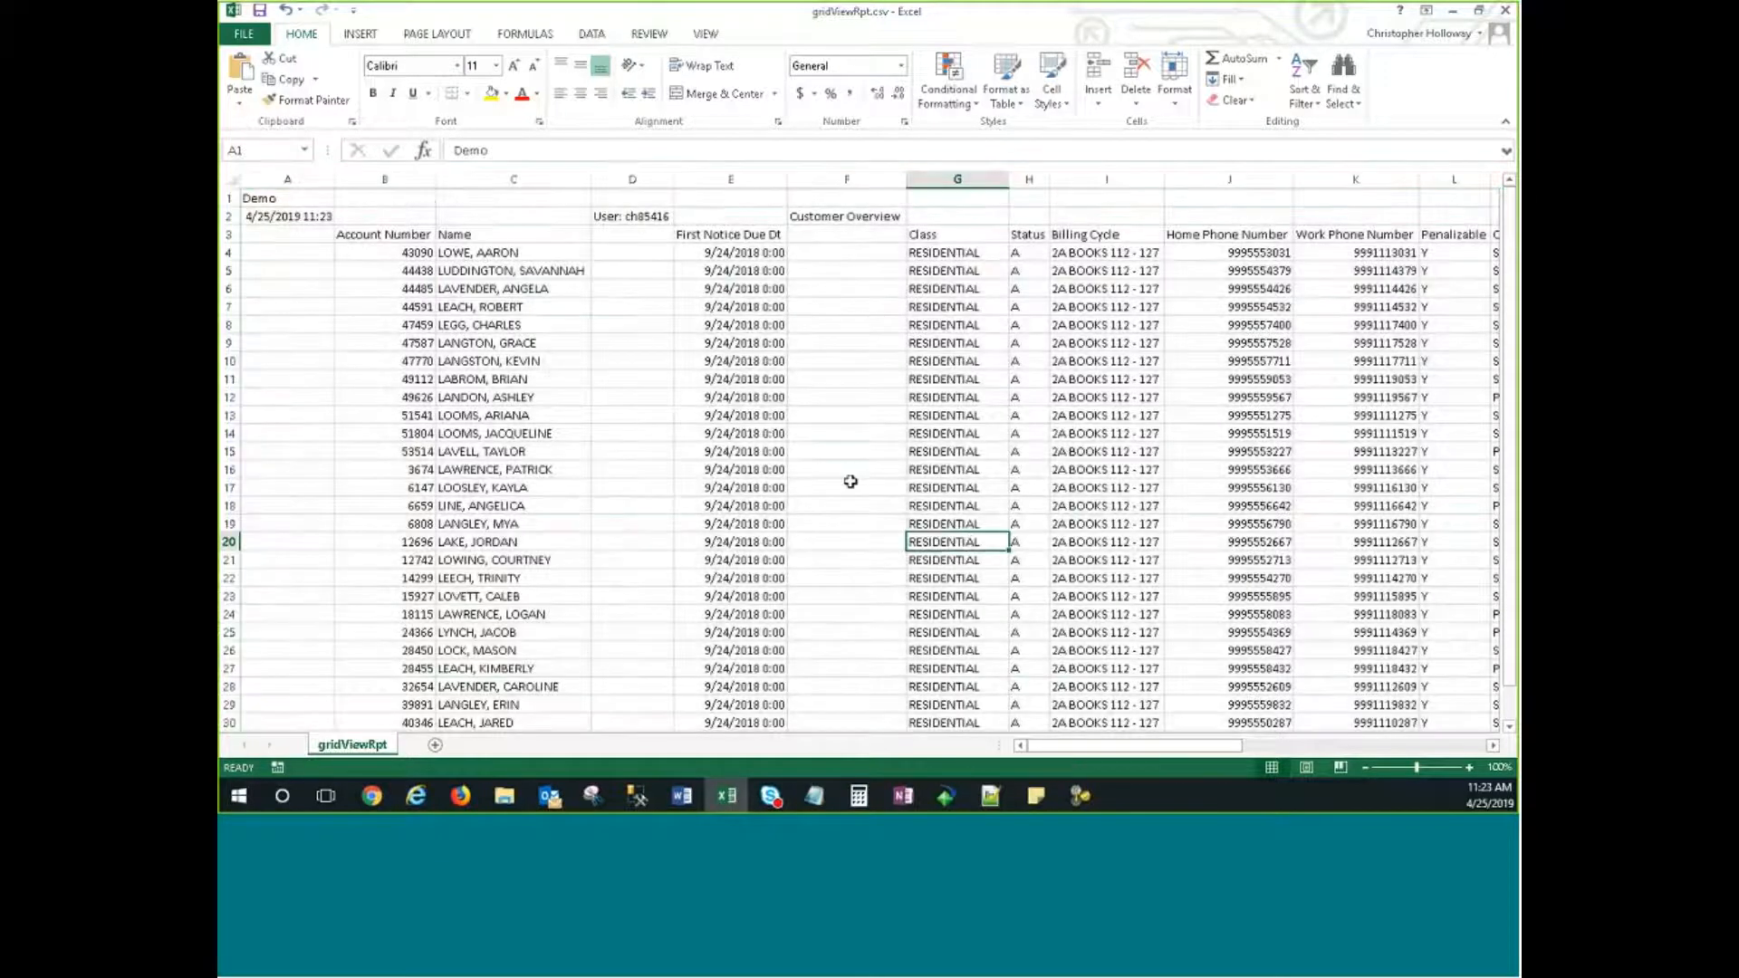
mouse_move(1236, 745)
left_mouse_down()
mouse_move(1464, 753)
mouse_move(1218, 752)
left_mouse_up()
left_click_drag(1319, 18, 1130, 65)
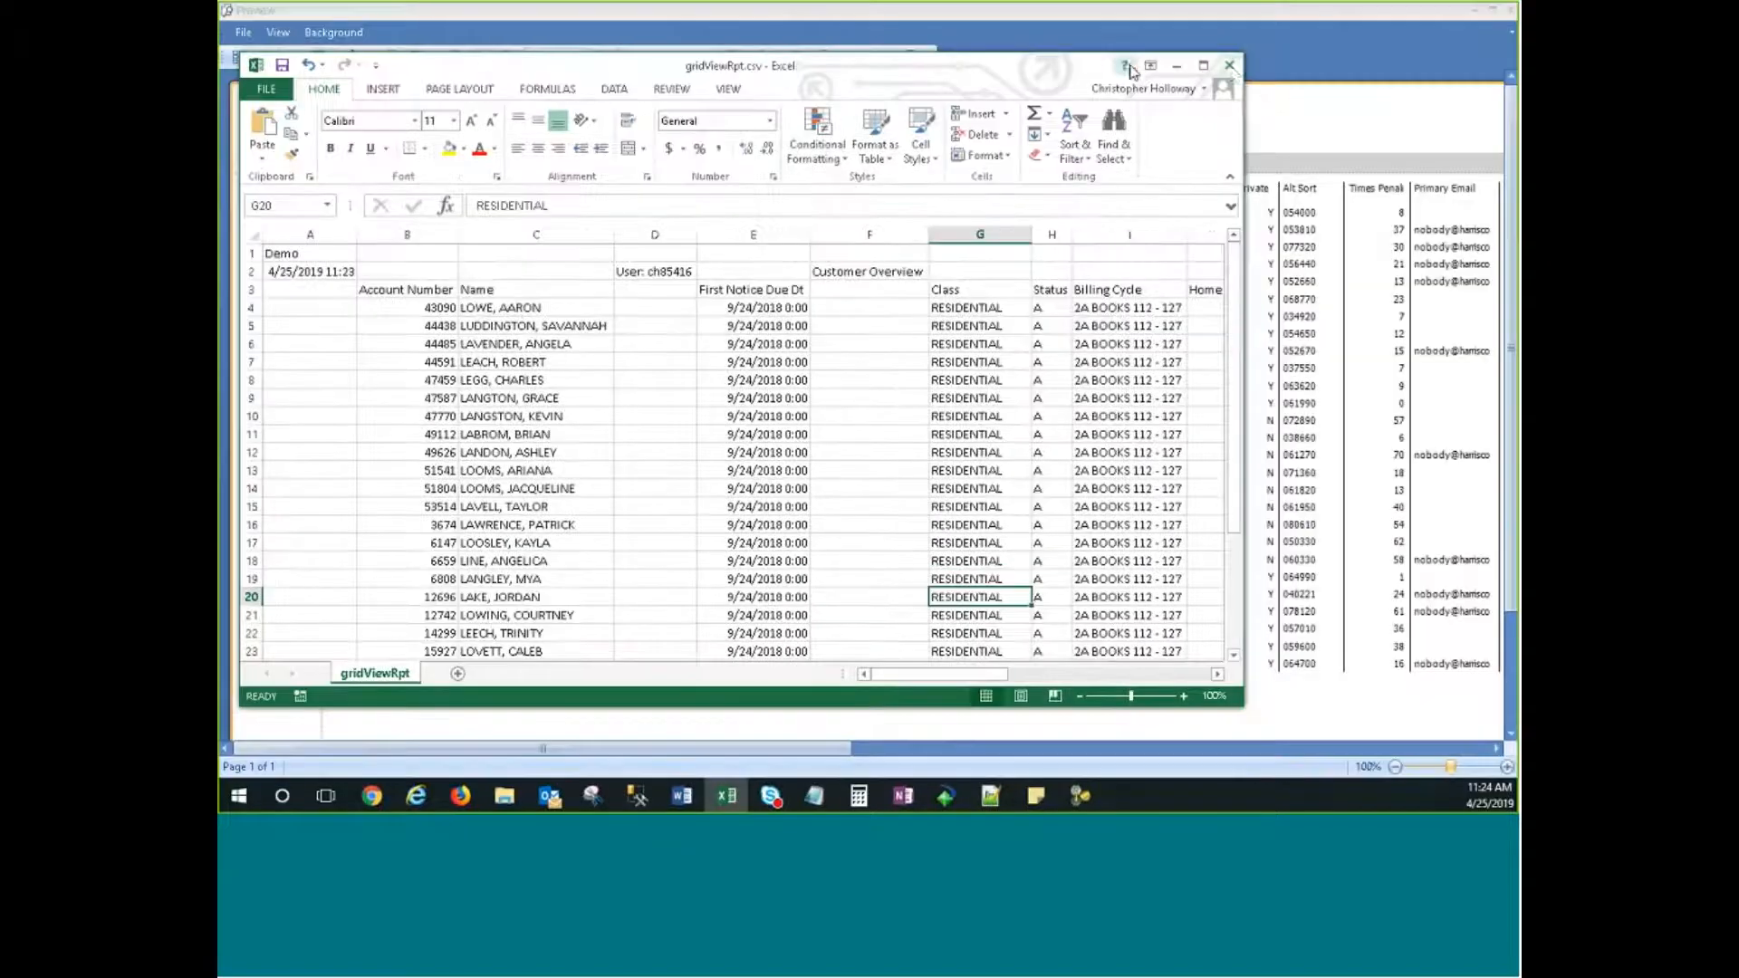
Step: Close the gridViewRpt.csv workbook and exit the report preview to return to the Customer Overview
left_click(1229, 65)
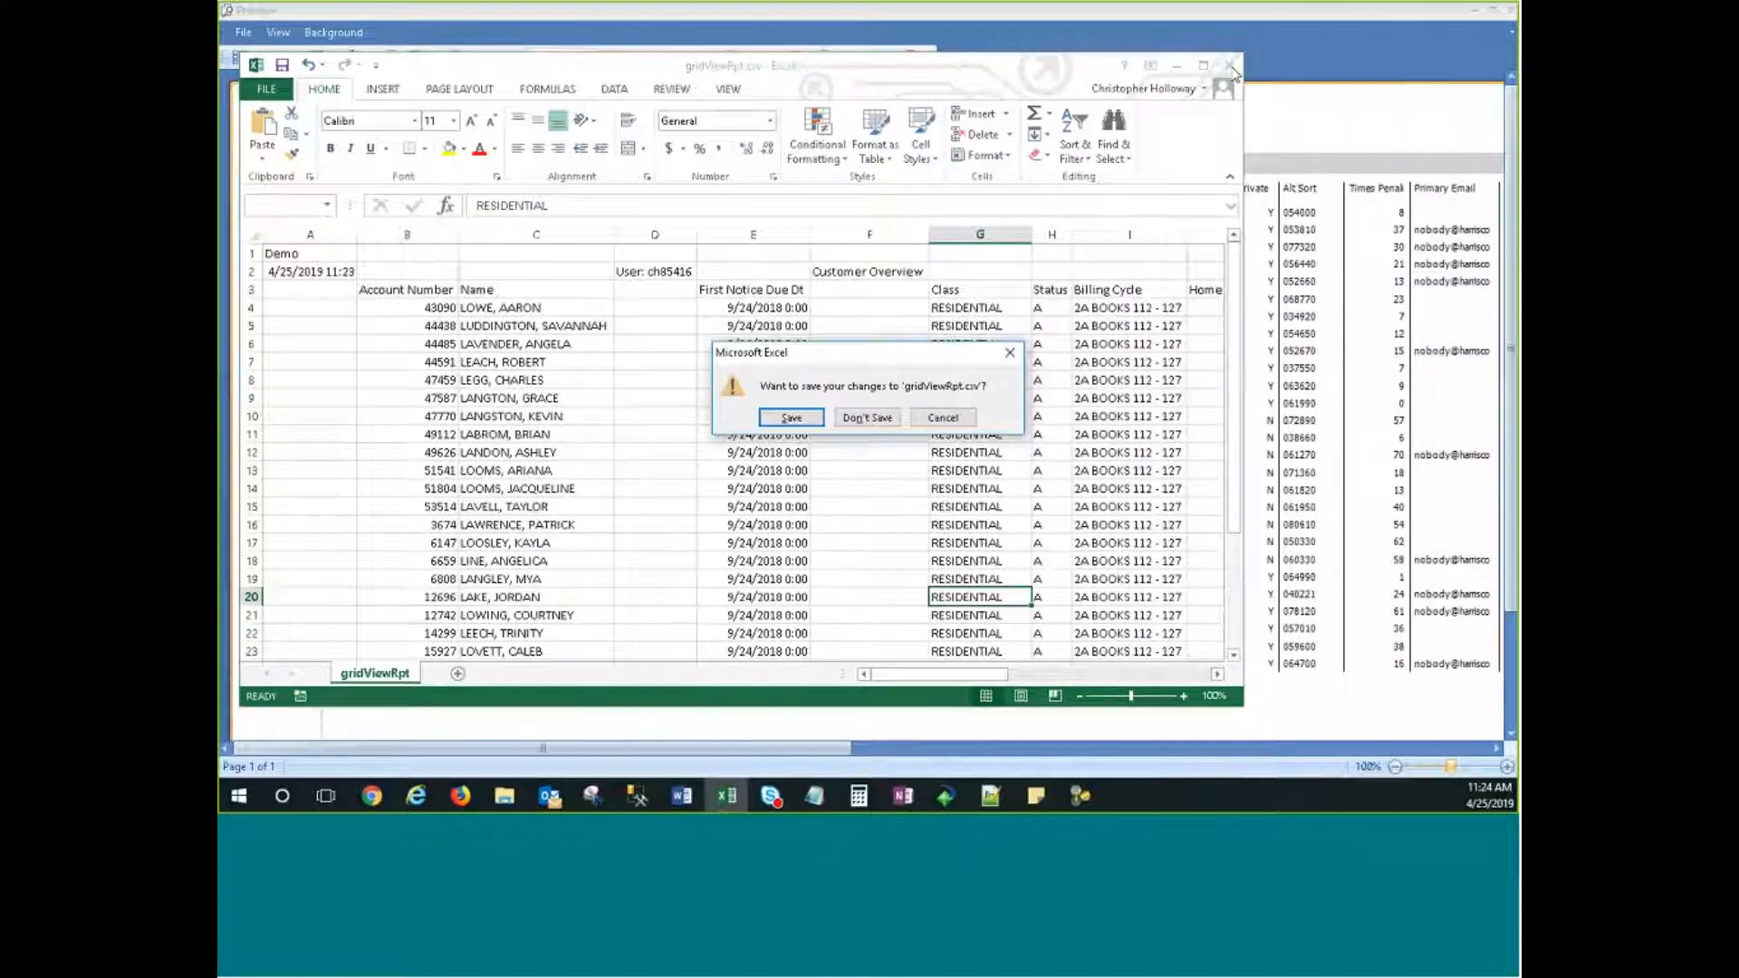
left_click(932, 418)
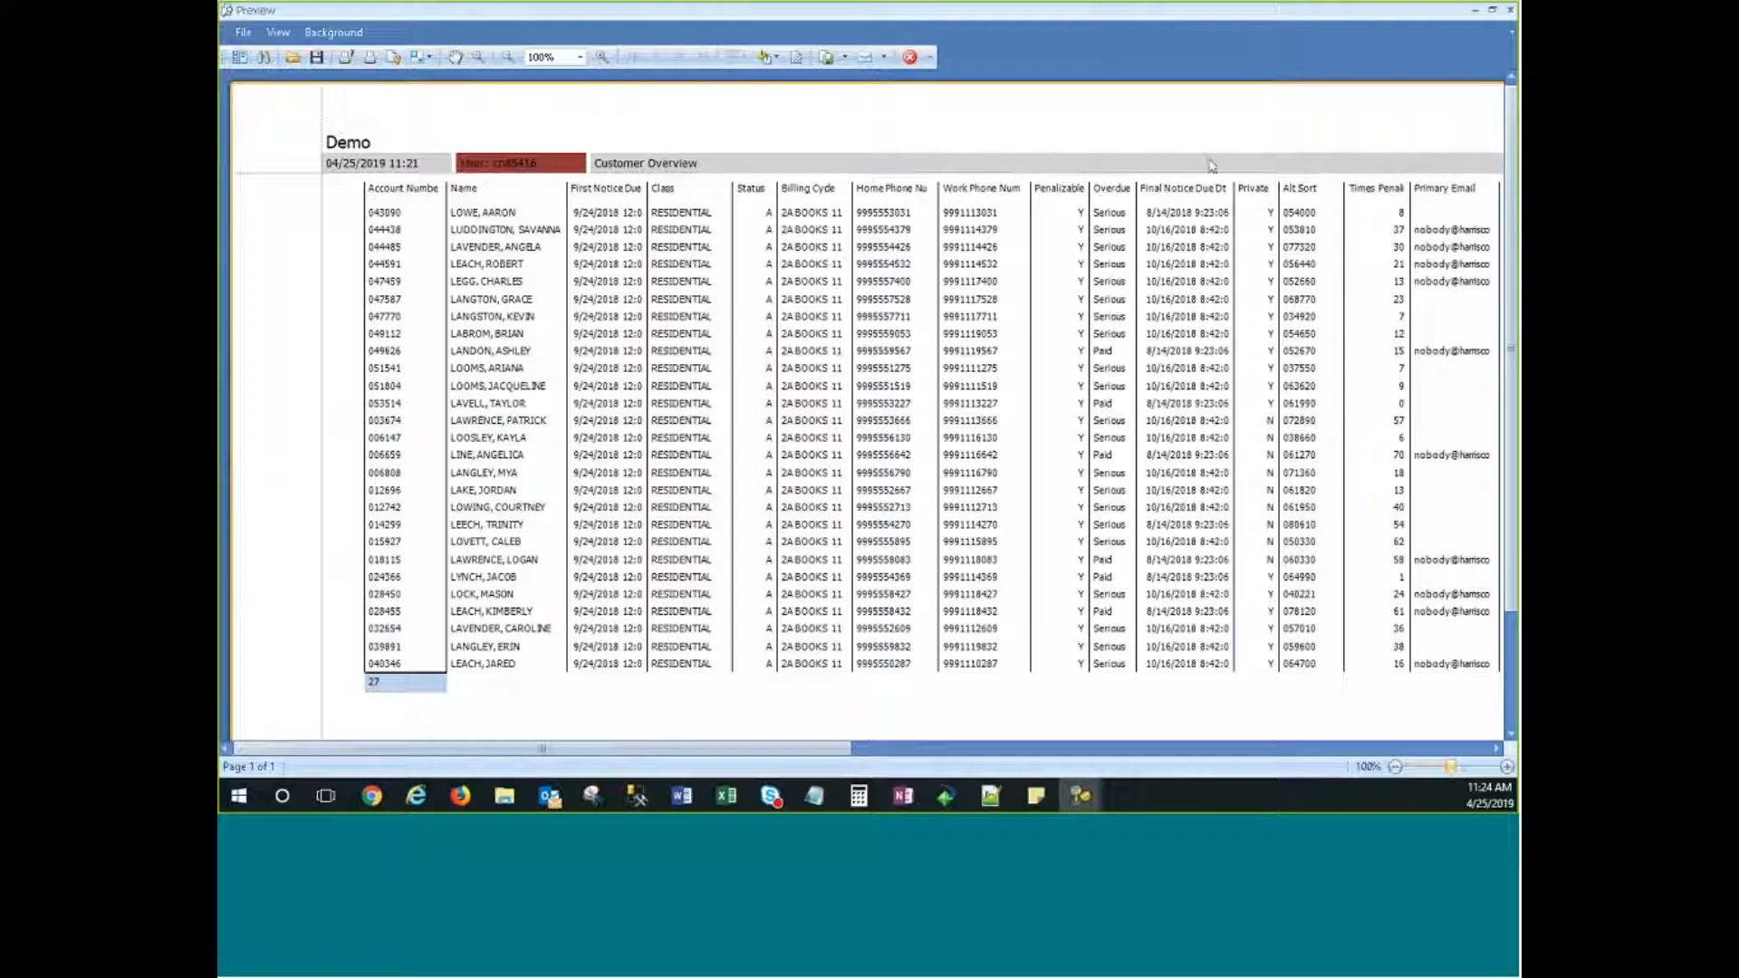
left_click(910, 58)
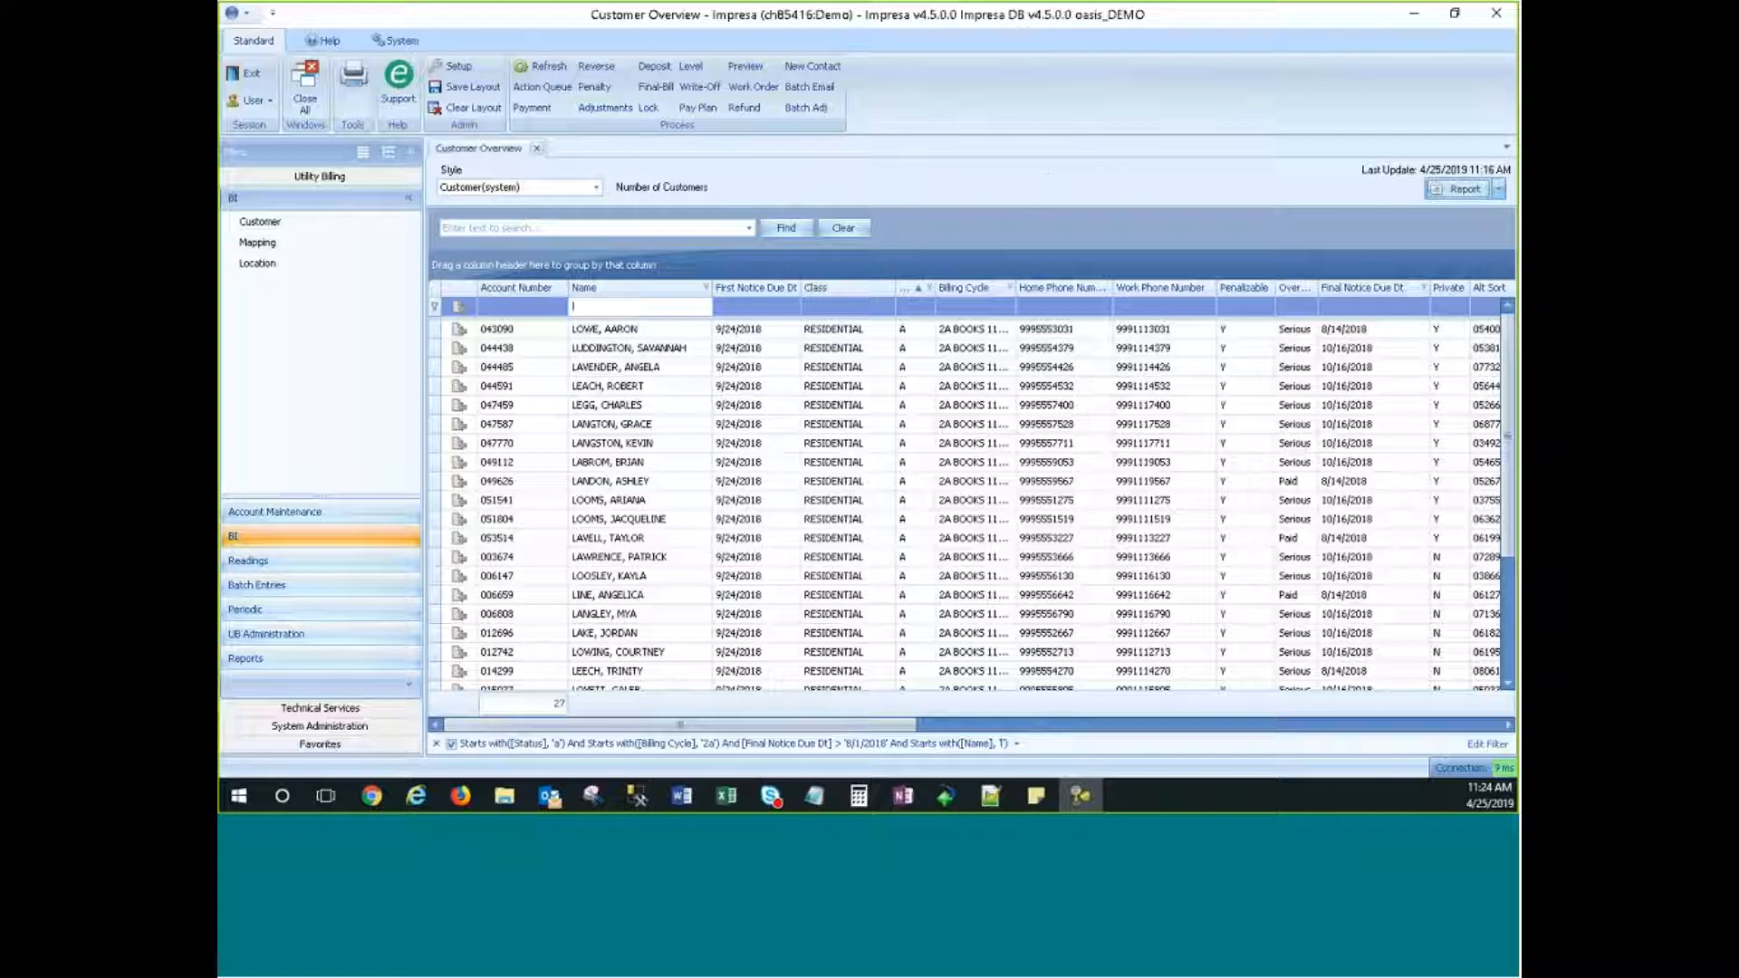
Step: Clear all filter conditions from the customer grid
left_click_drag(695, 727, 433, 757)
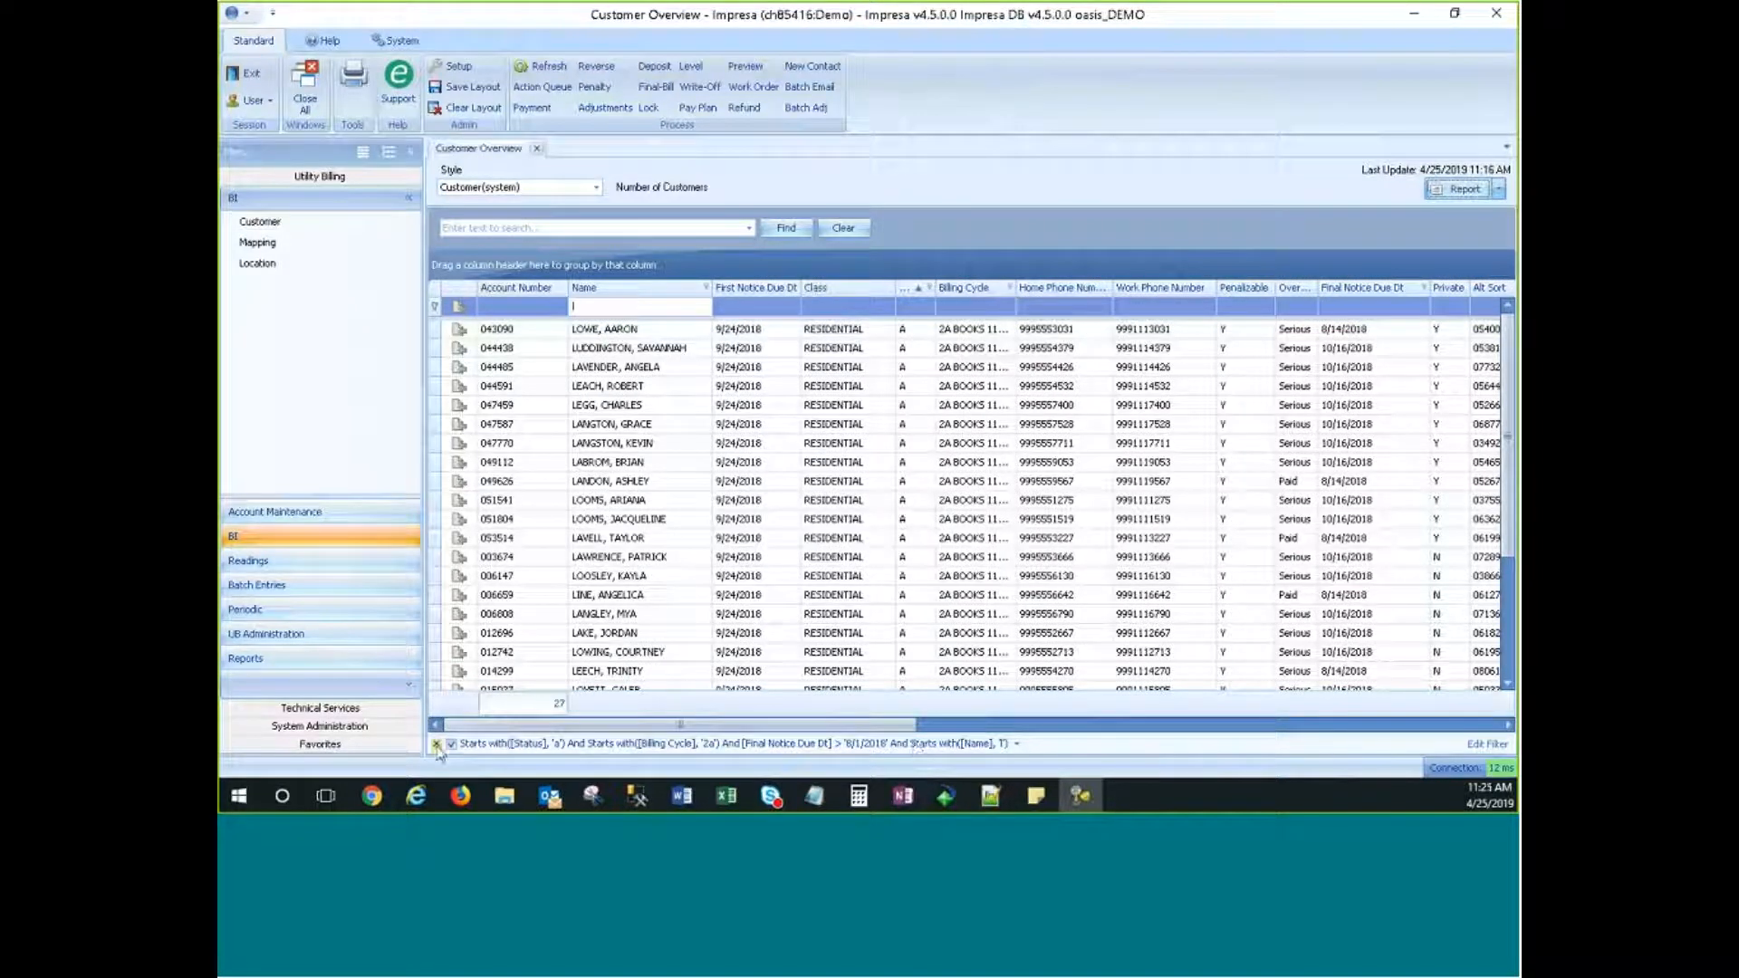
left_click(436, 744)
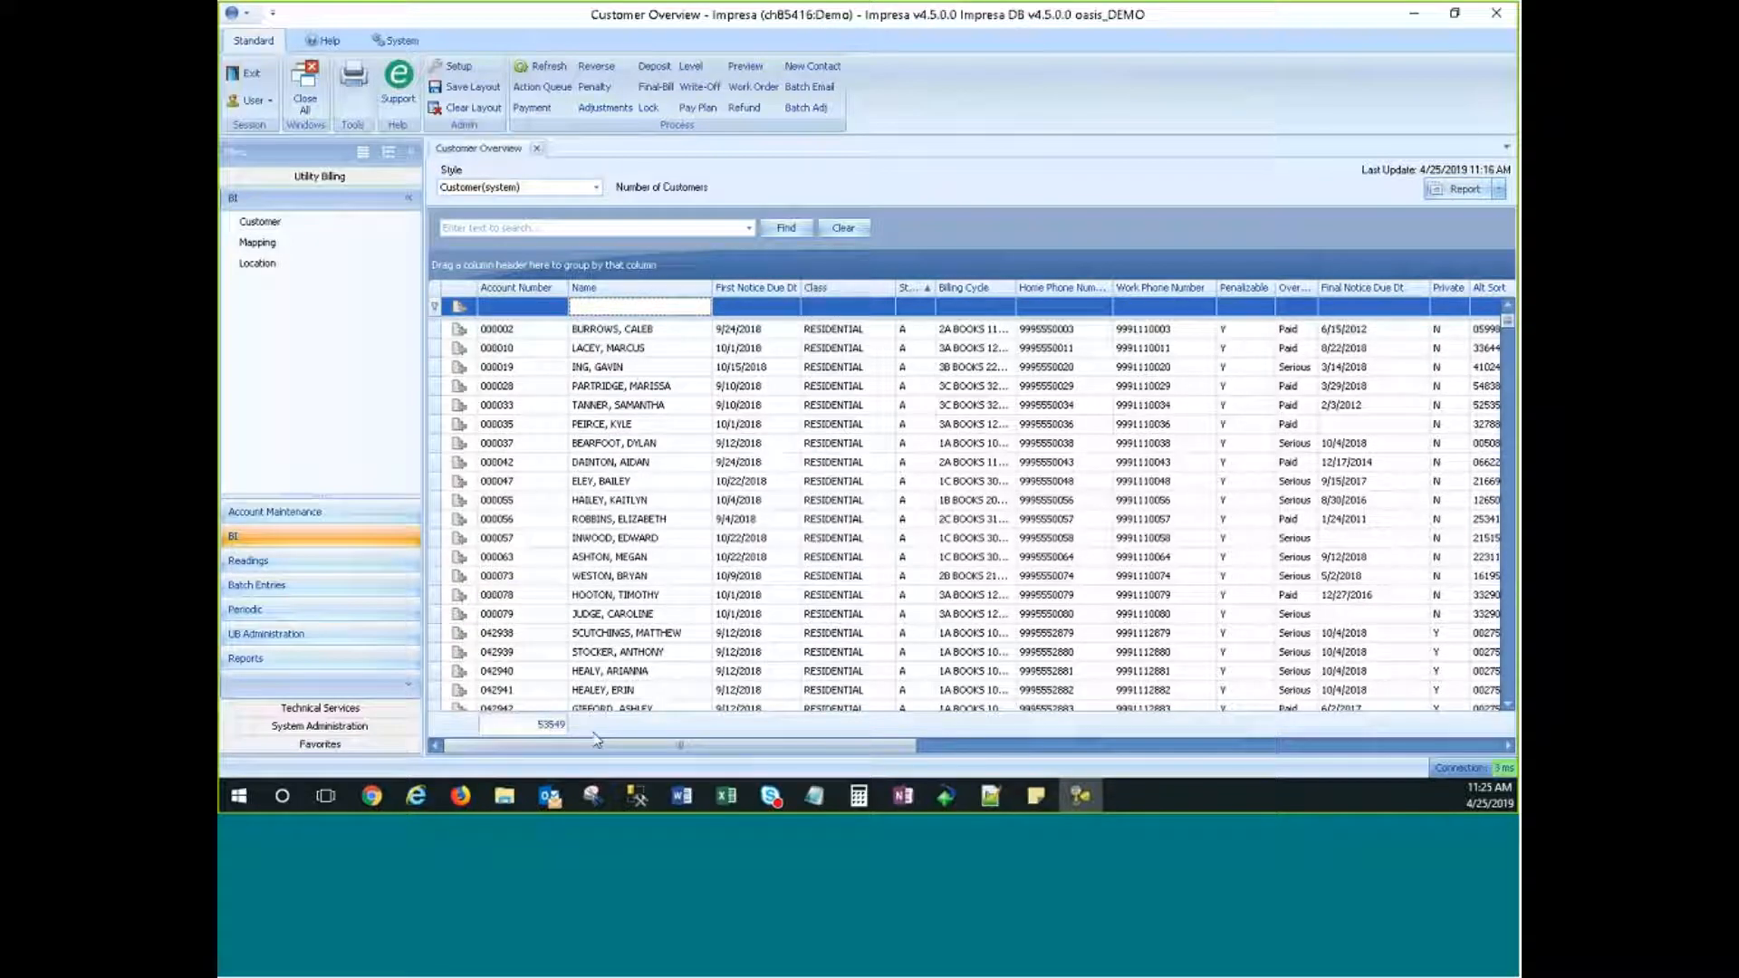
Step: Add a Min summary to the footer of the aged5 column in the customer grid
left_click_drag(852, 747, 1464, 734)
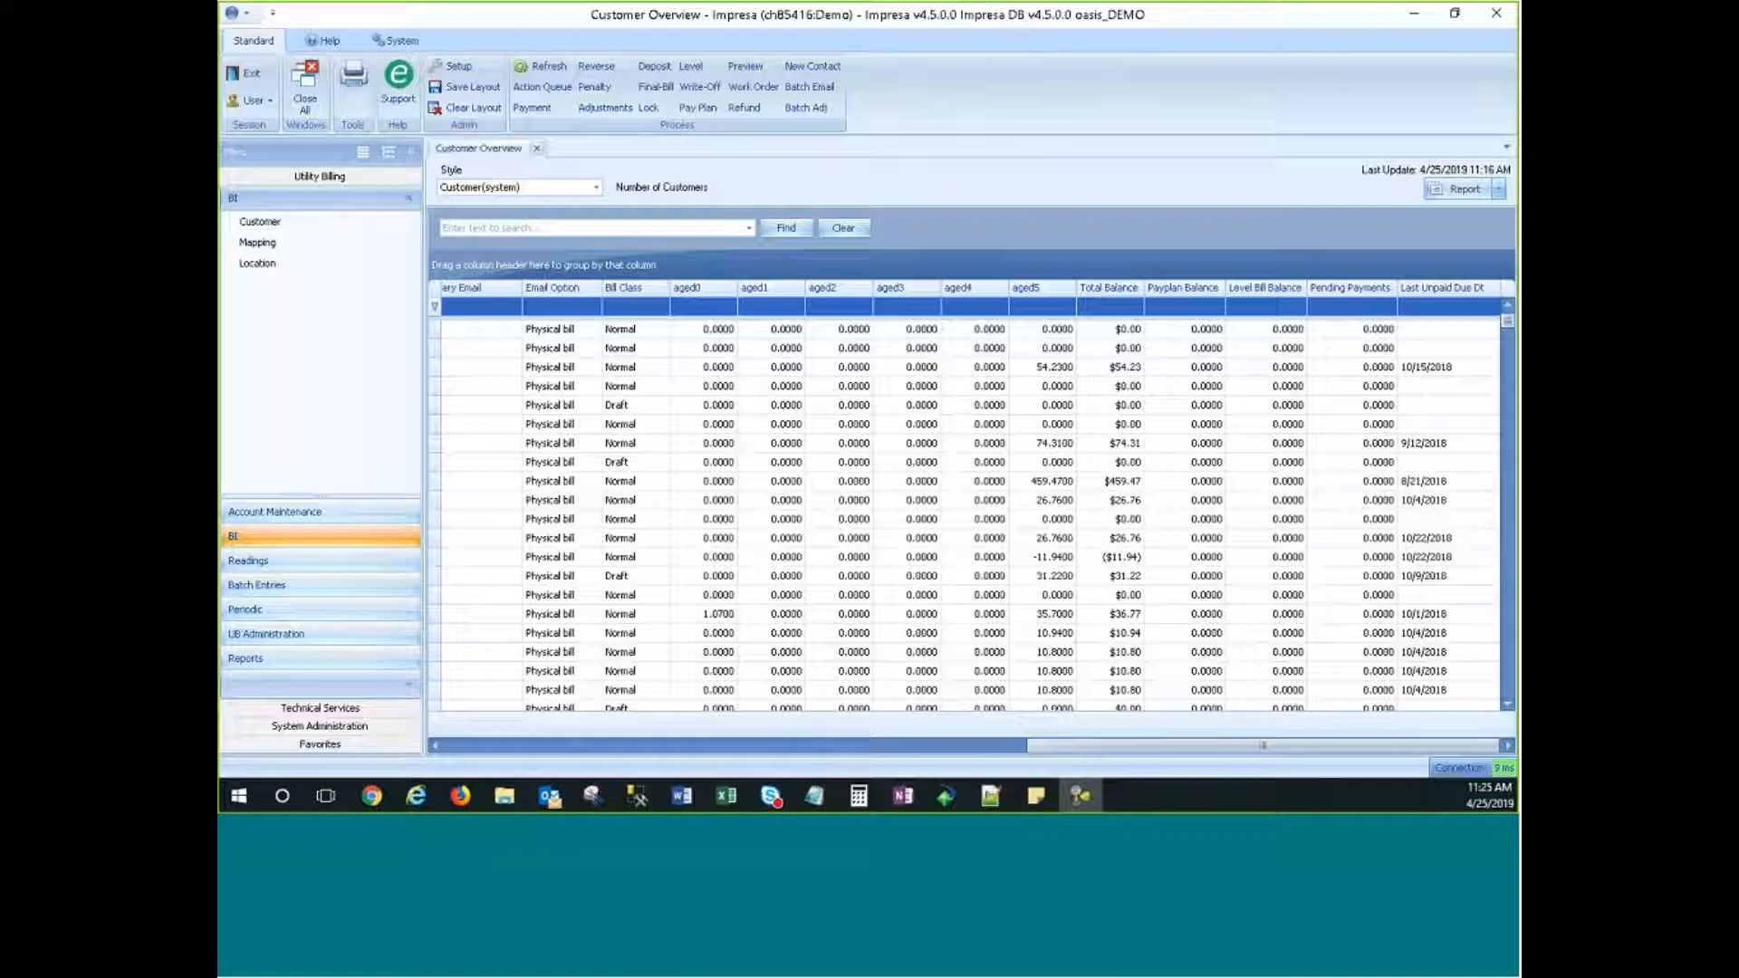
right_click(1050, 723)
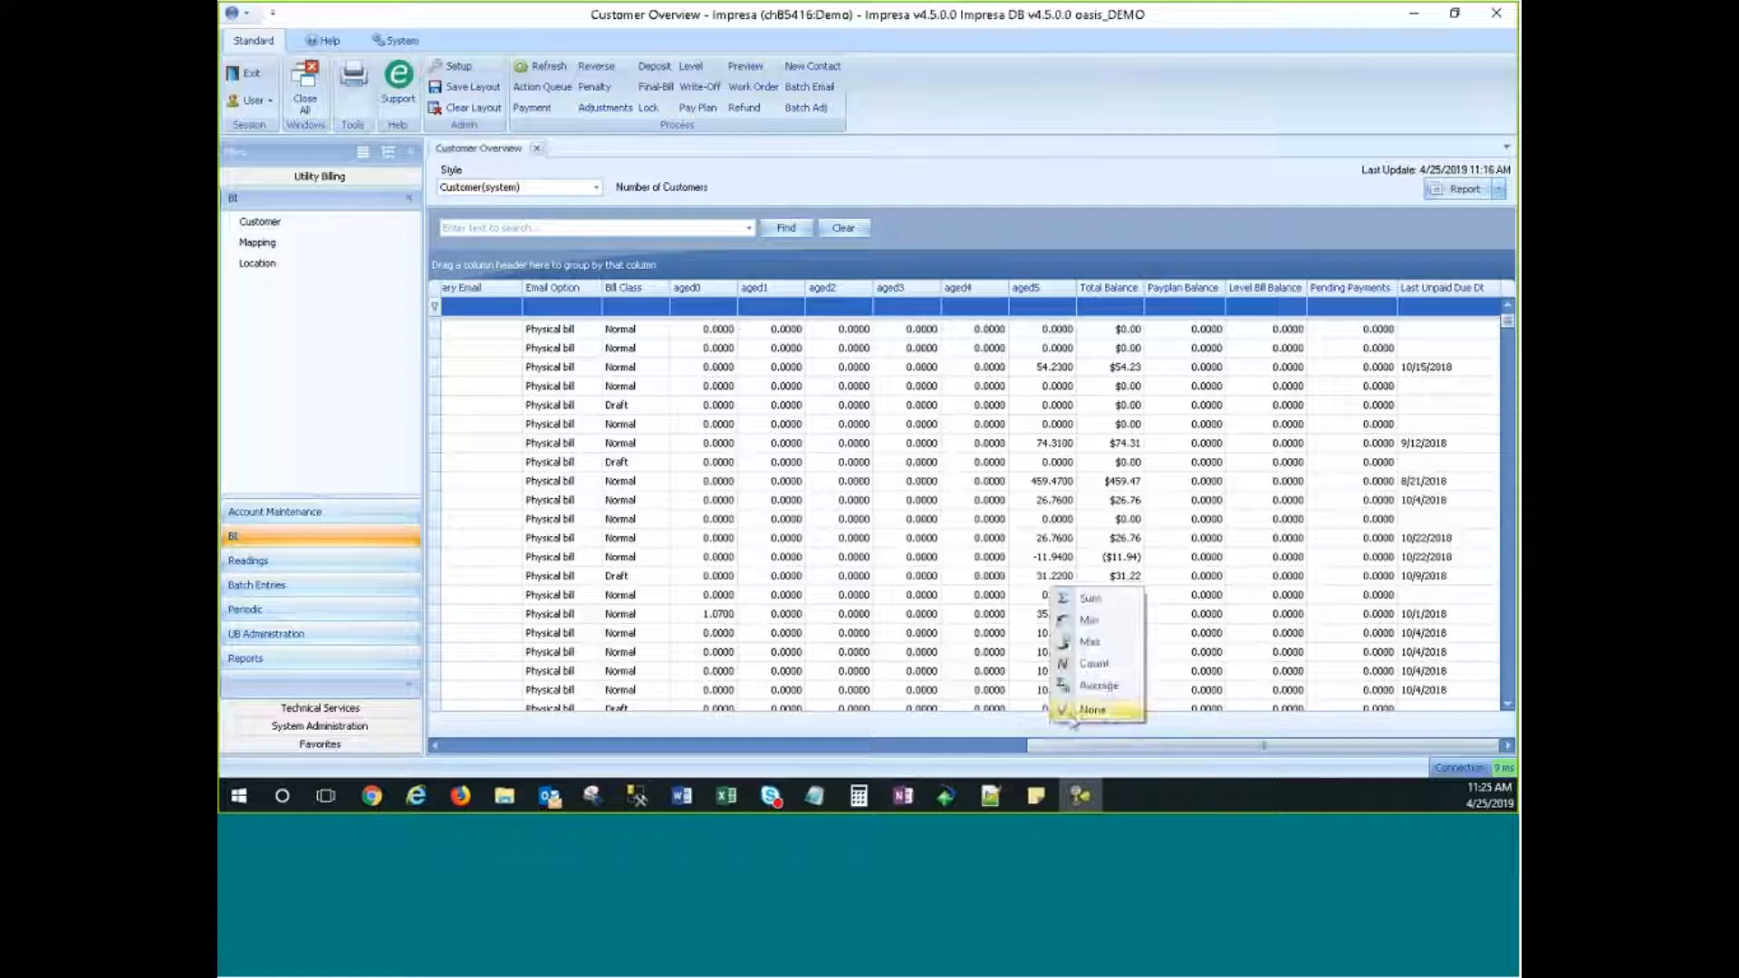
left_click(1091, 621)
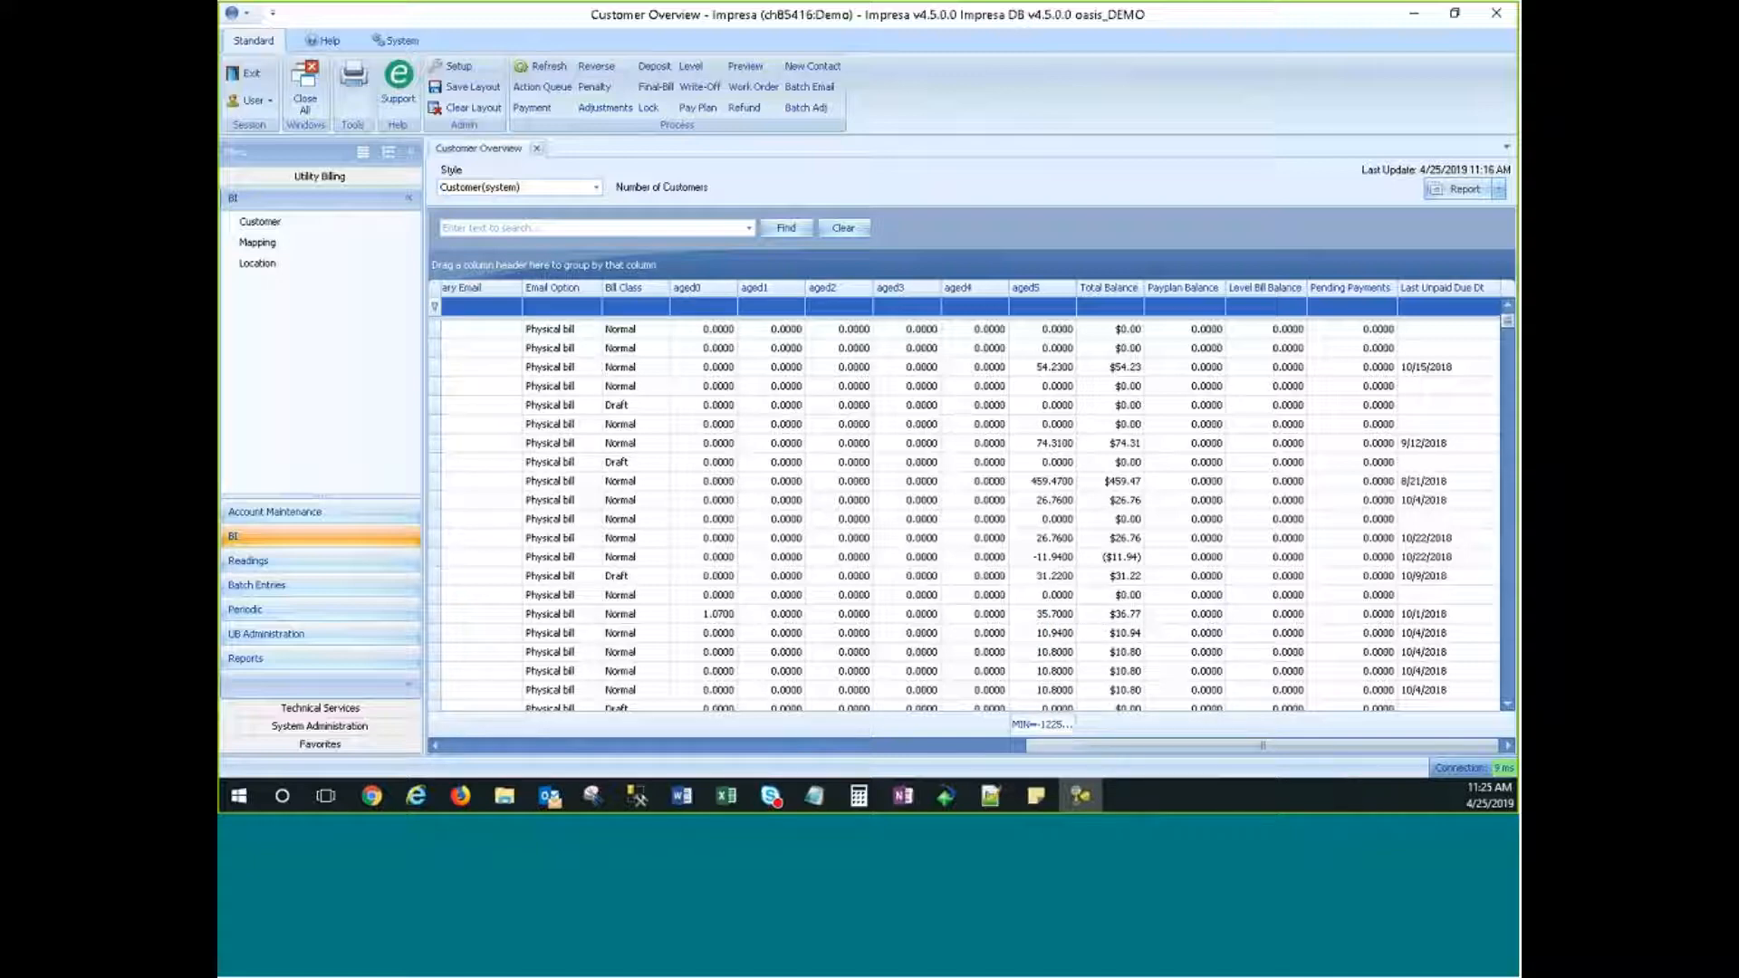
Step: Widen the aged5 column enough to show its full footer value and sort the customers by it in ascending order
left_click_drag(1075, 291, 1199, 291)
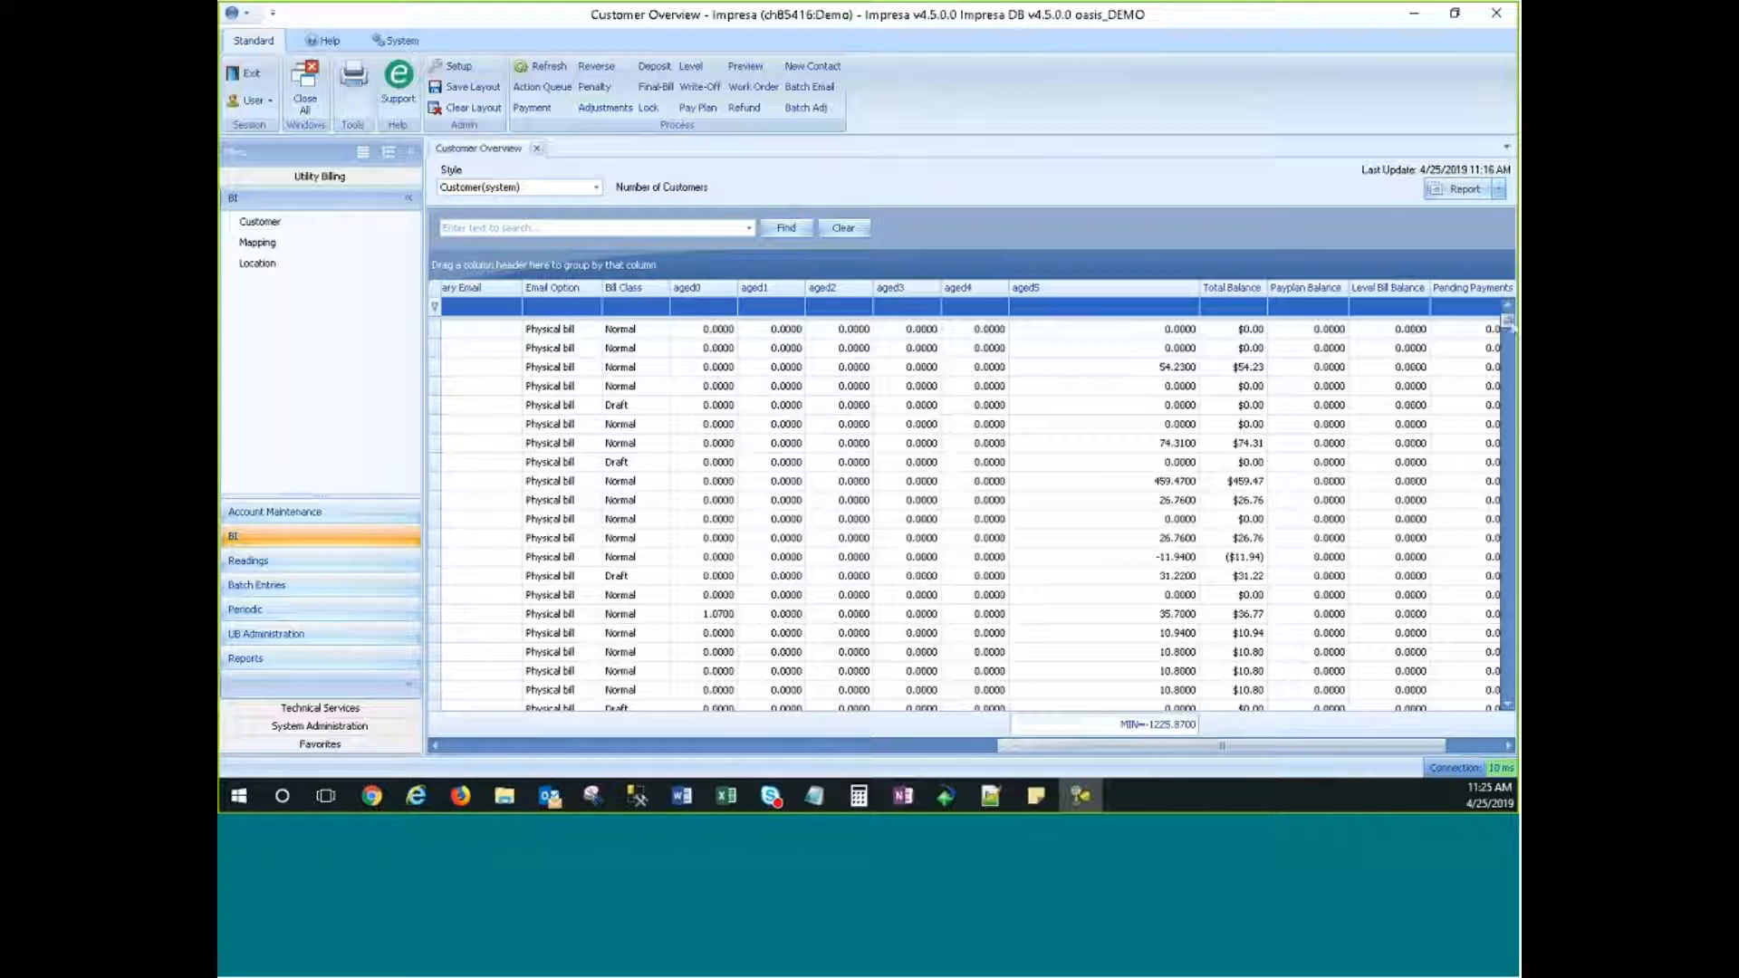
left_click(1152, 290)
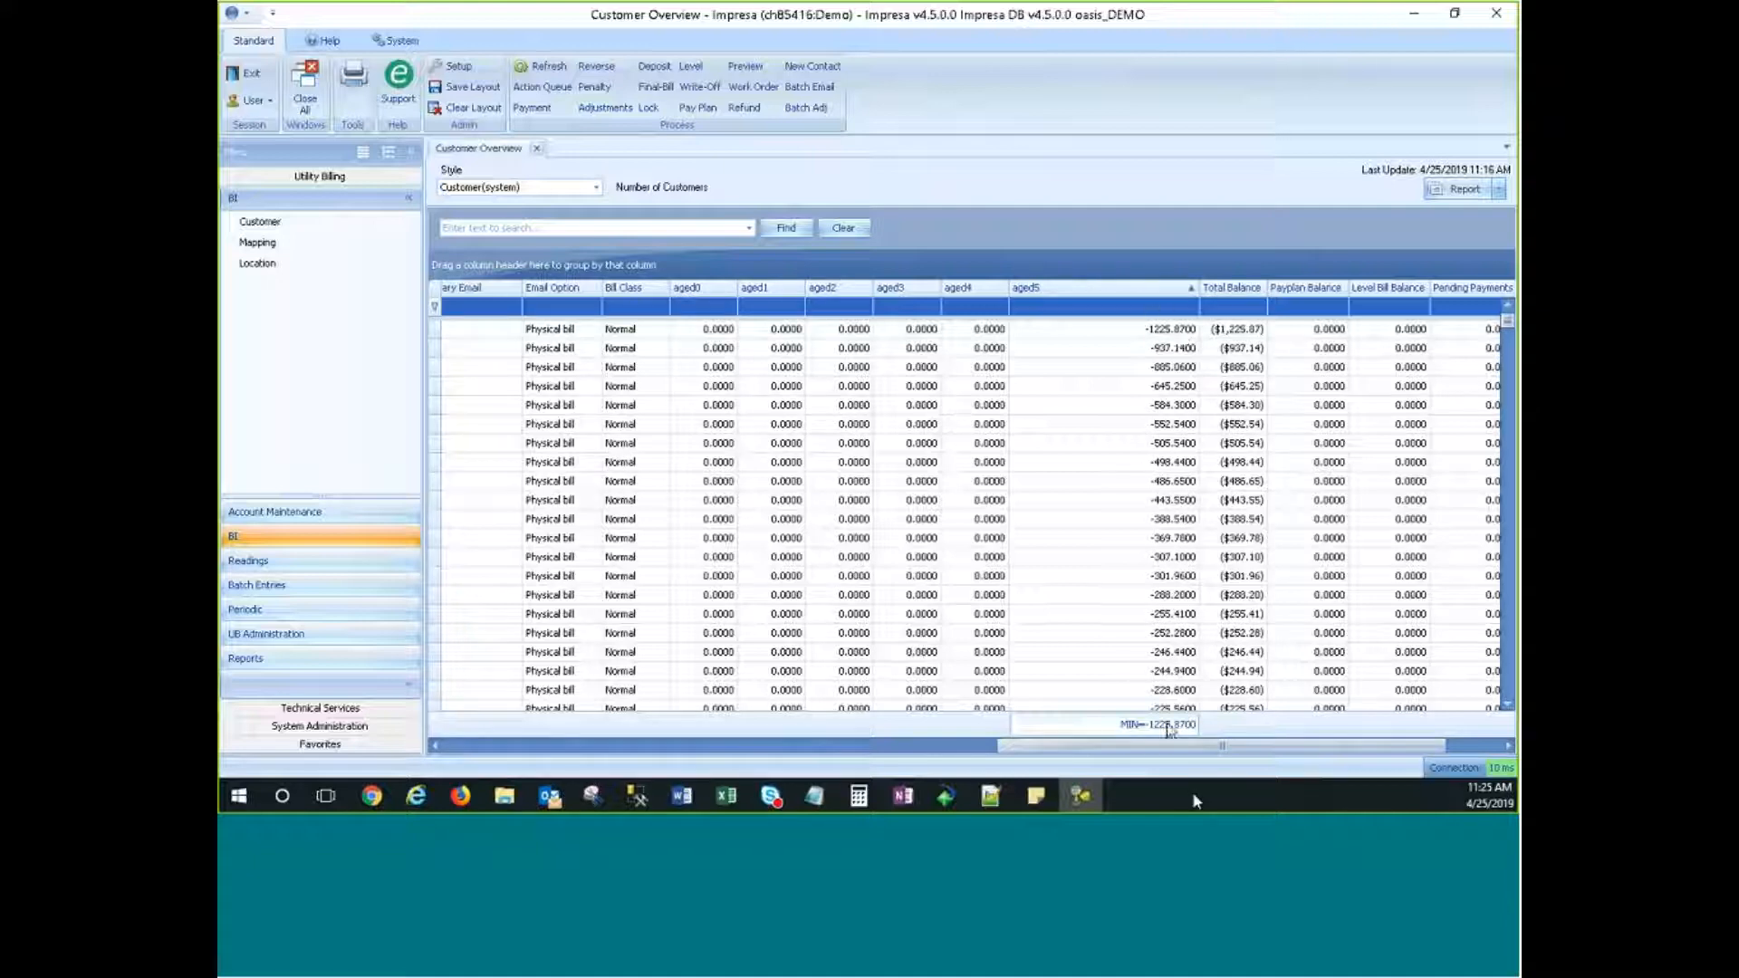
Step: Remove the Min summary from the aged5 column footer and set a Max summary there instead
right_click(1107, 731)
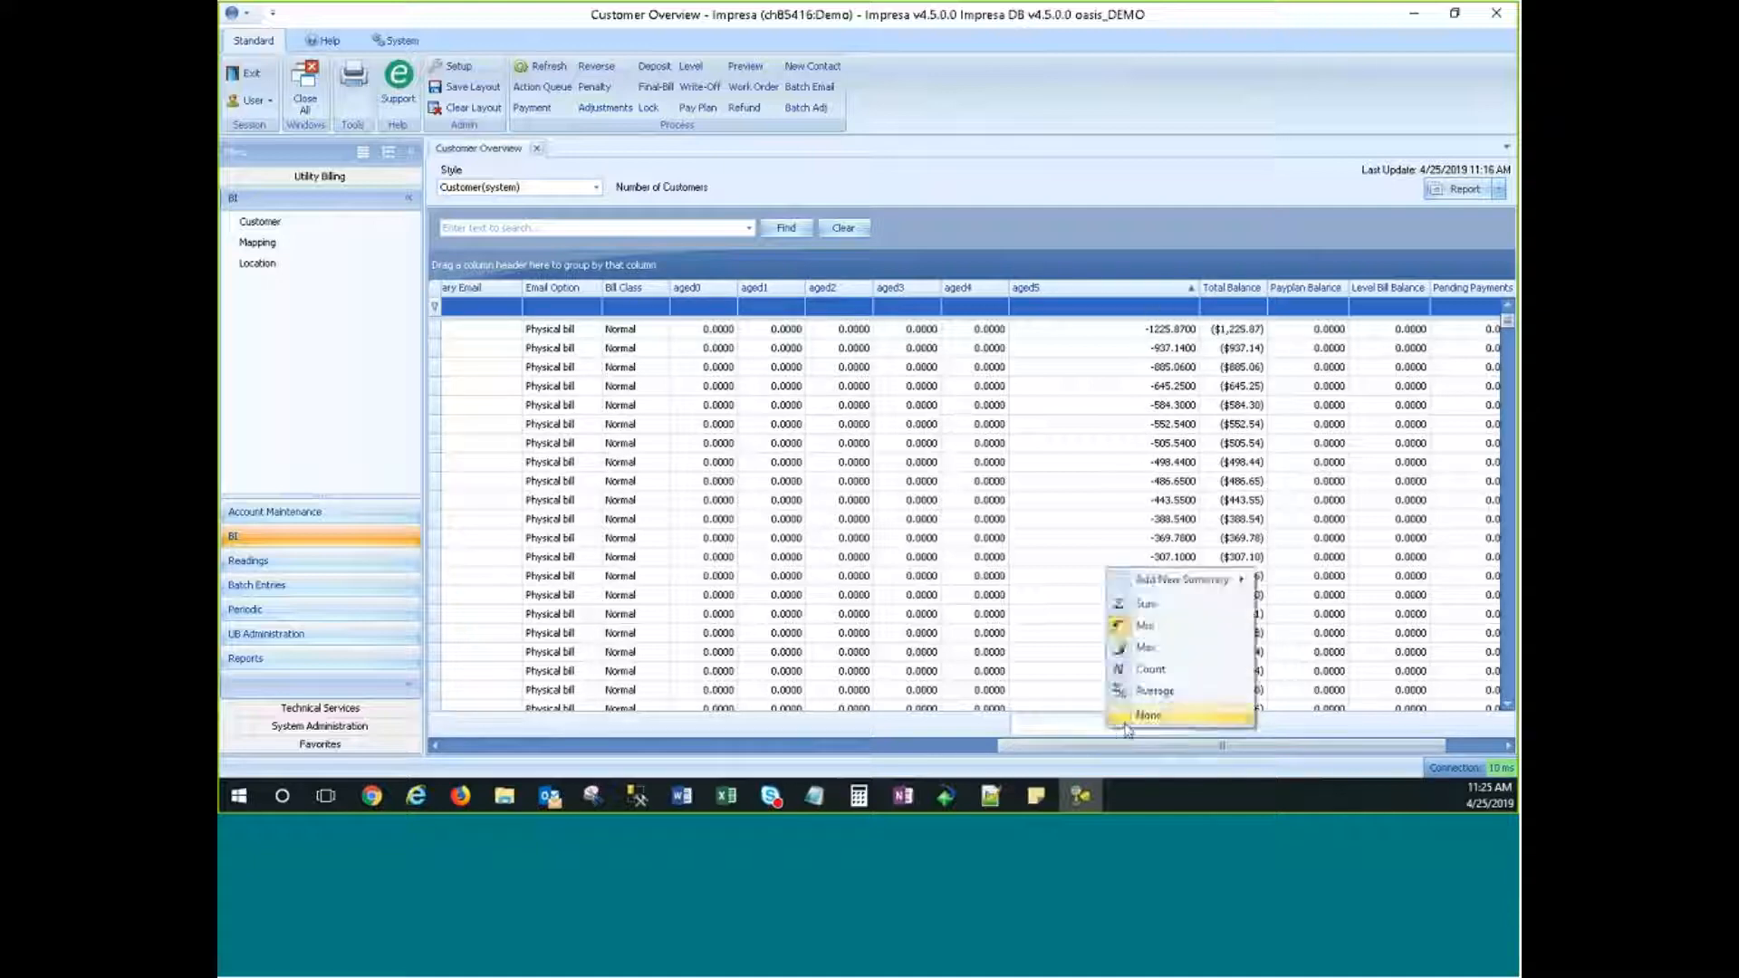
left_click(1126, 722)
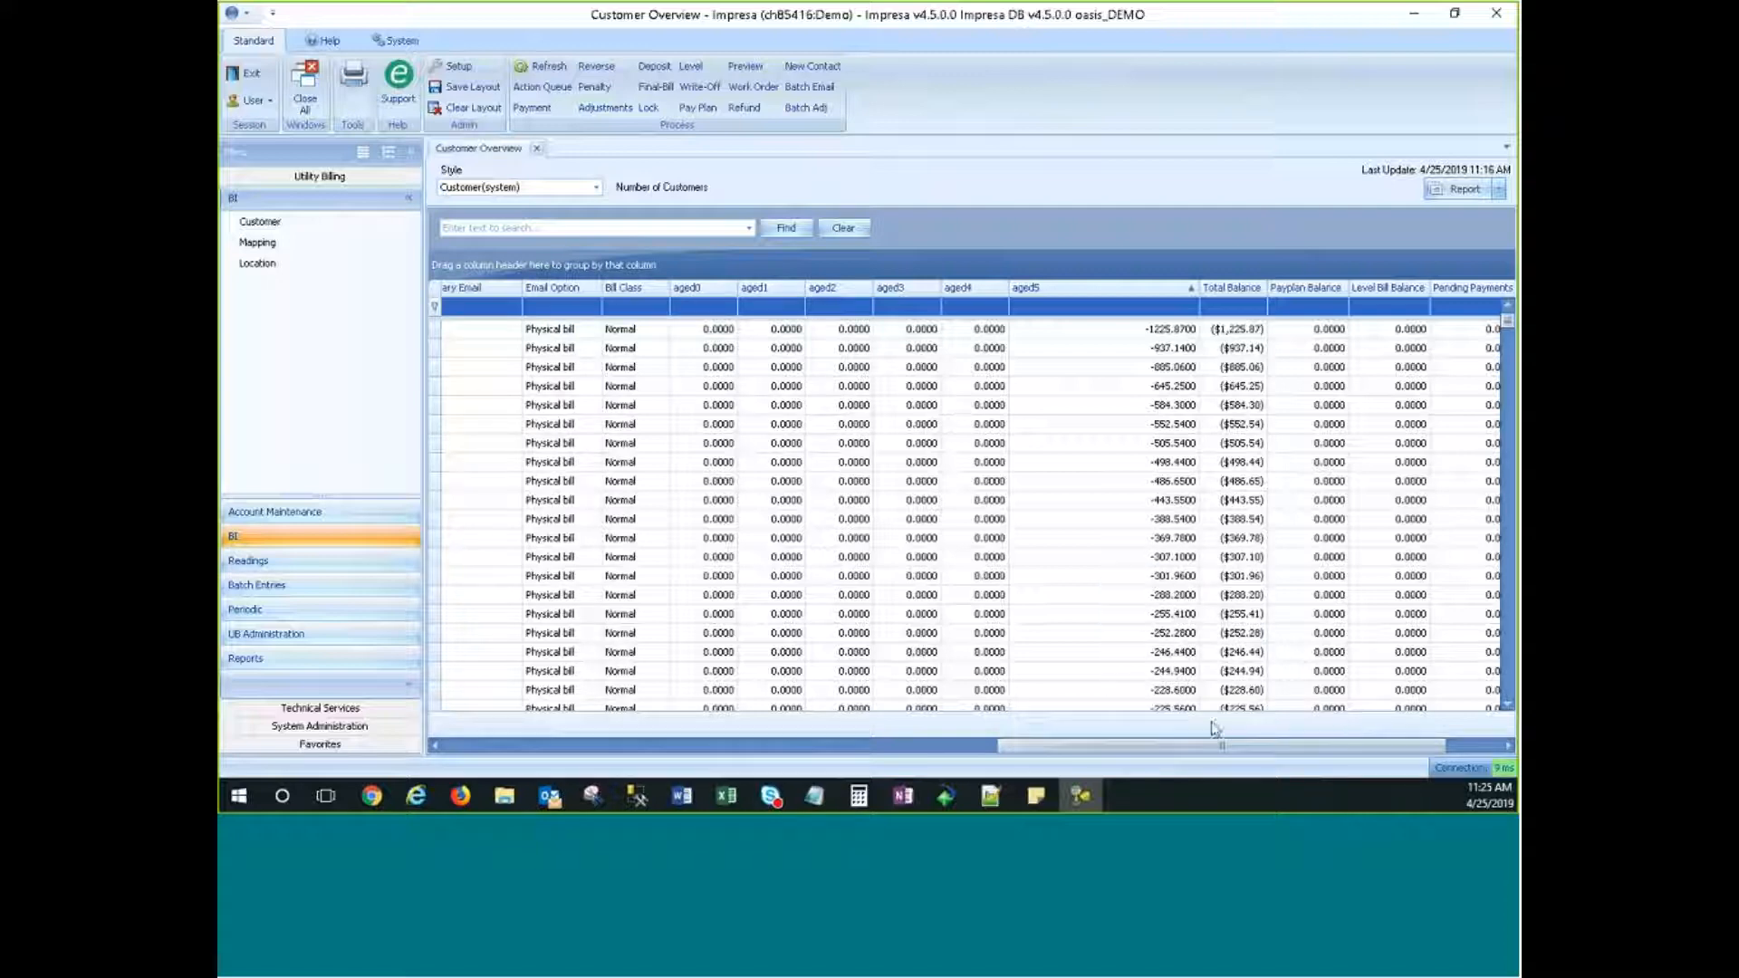
right_click(1148, 729)
left_click(1185, 641)
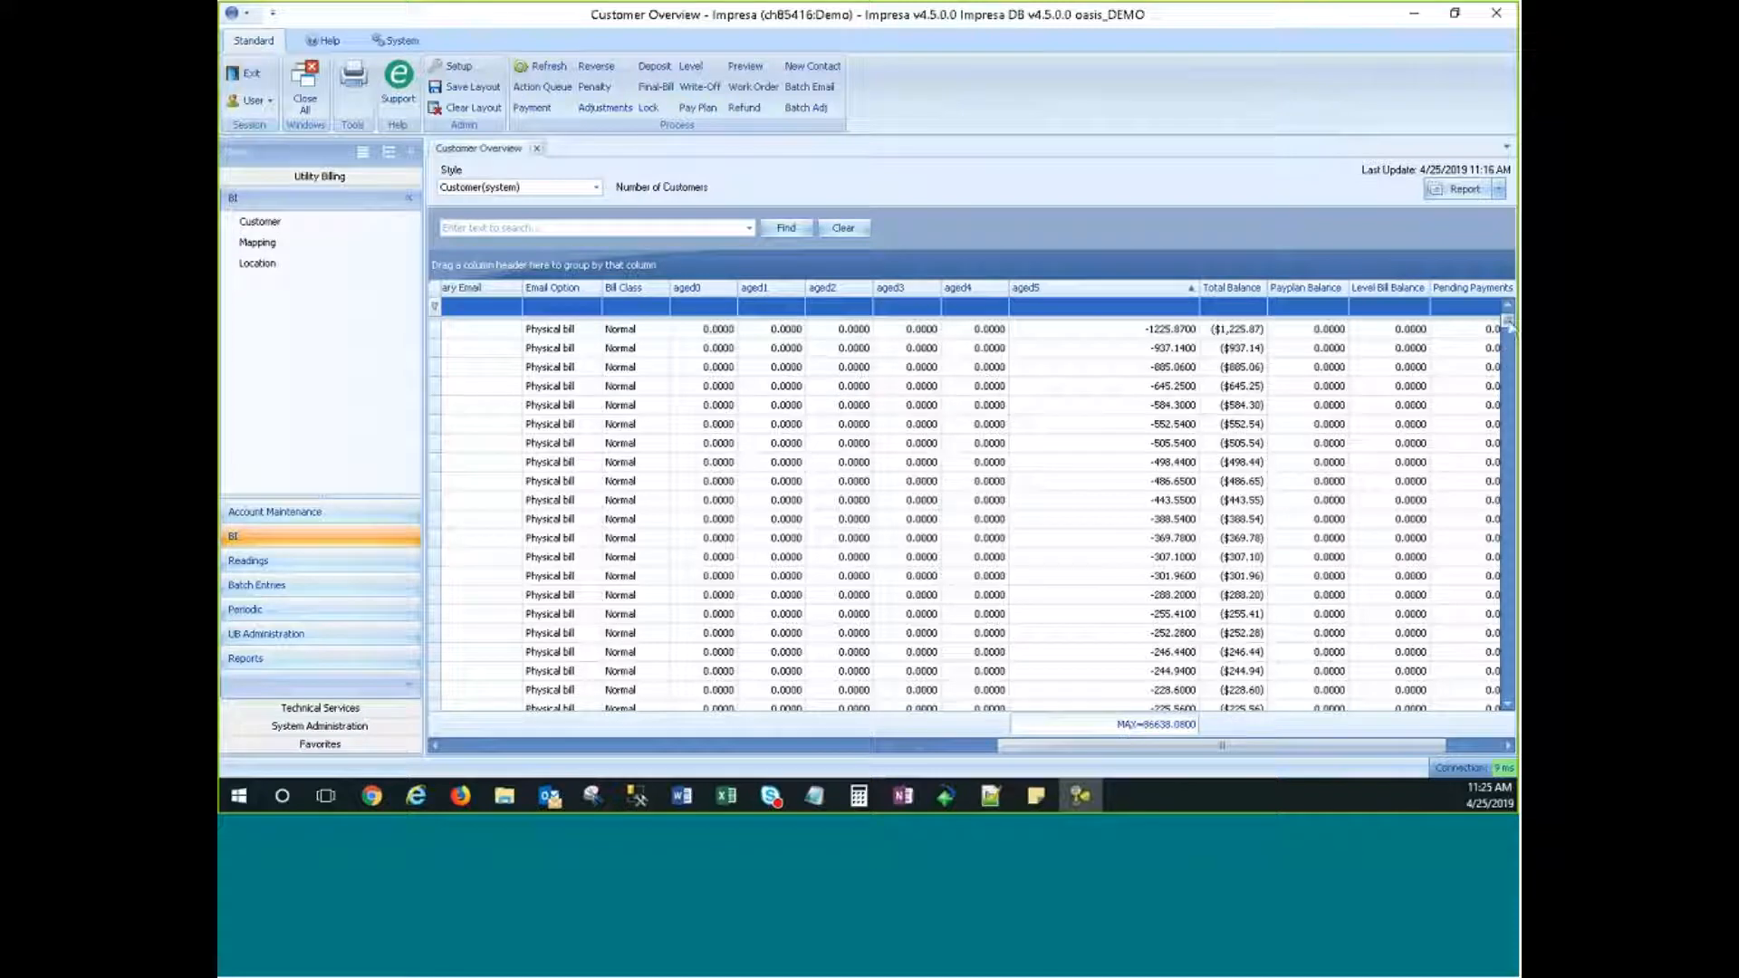
Step: Set the aged5 column's footer summary in the customer overview to Average
left_click_drag(1508, 321, 1514, 710)
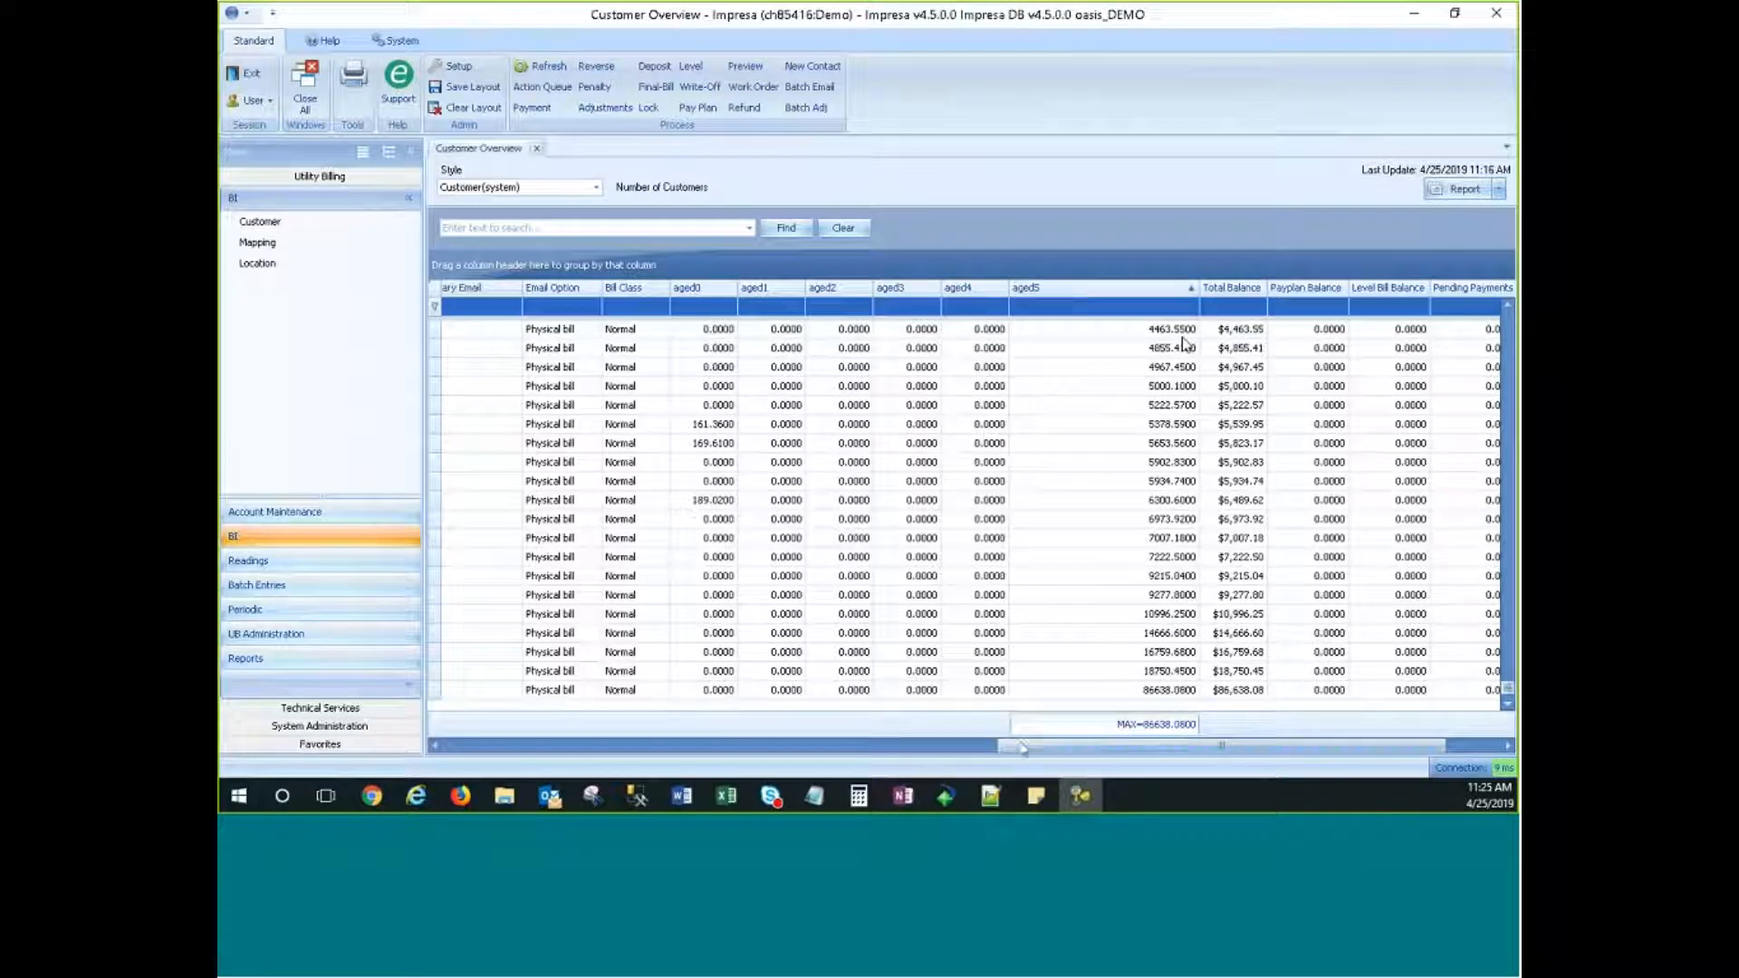
right_click(1058, 721)
left_click(1096, 711)
right_click(1157, 727)
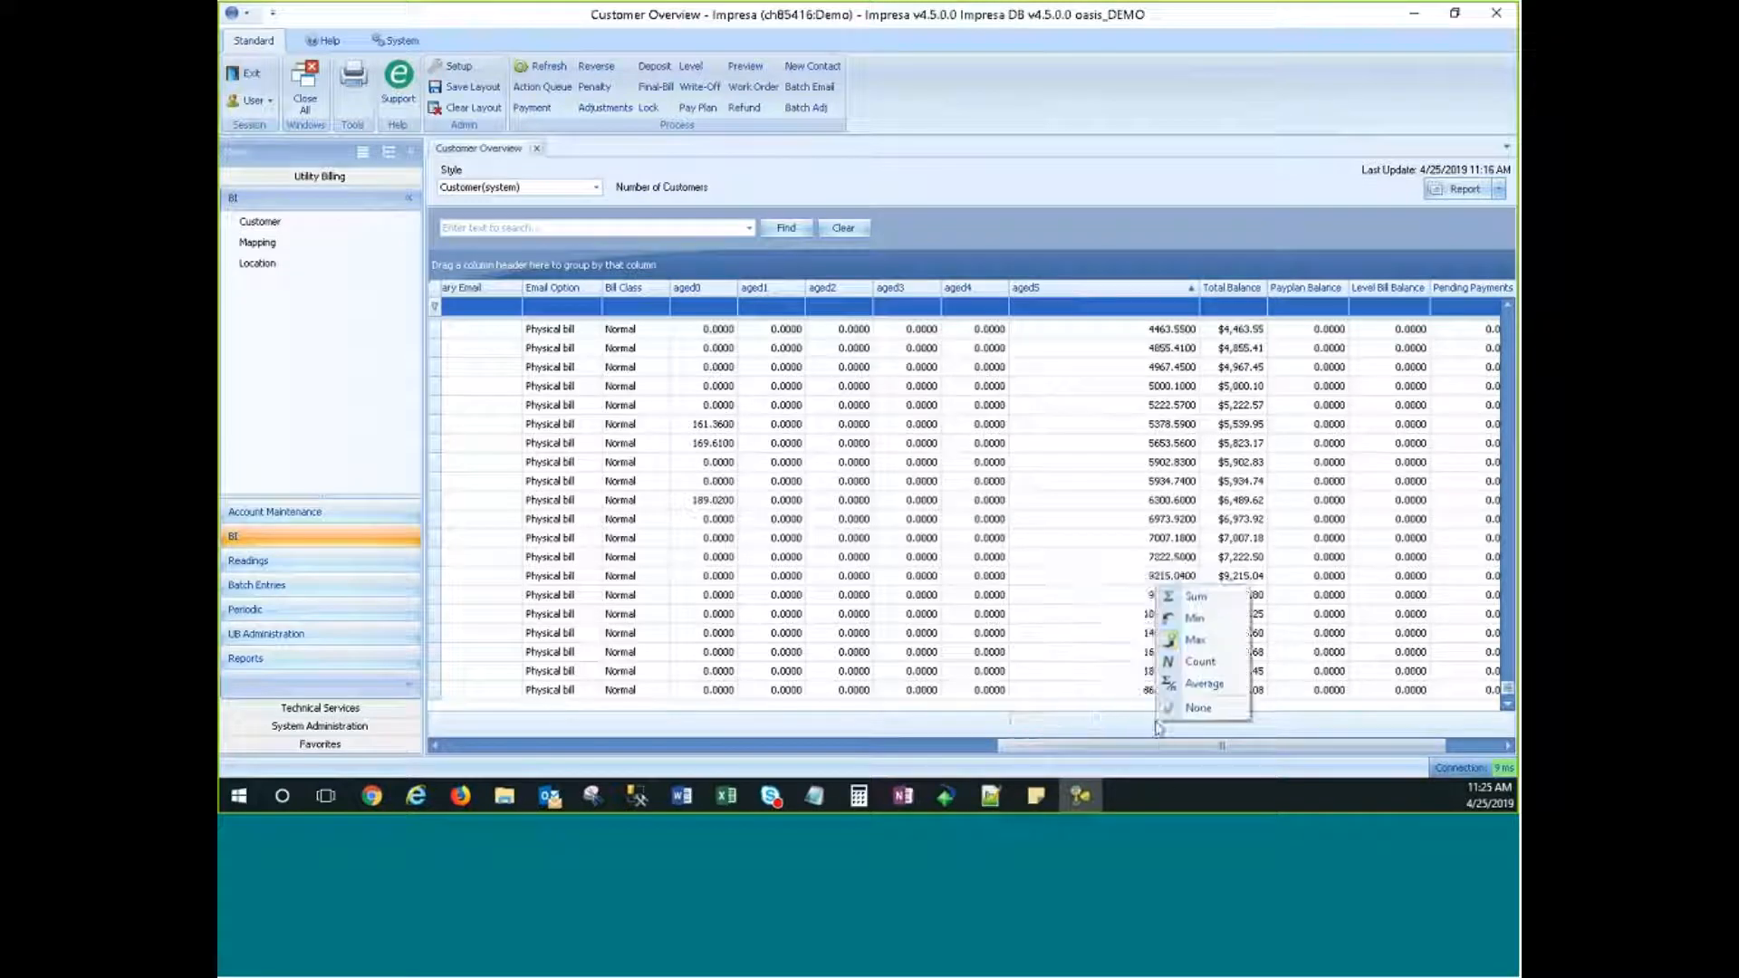
left_click(1205, 685)
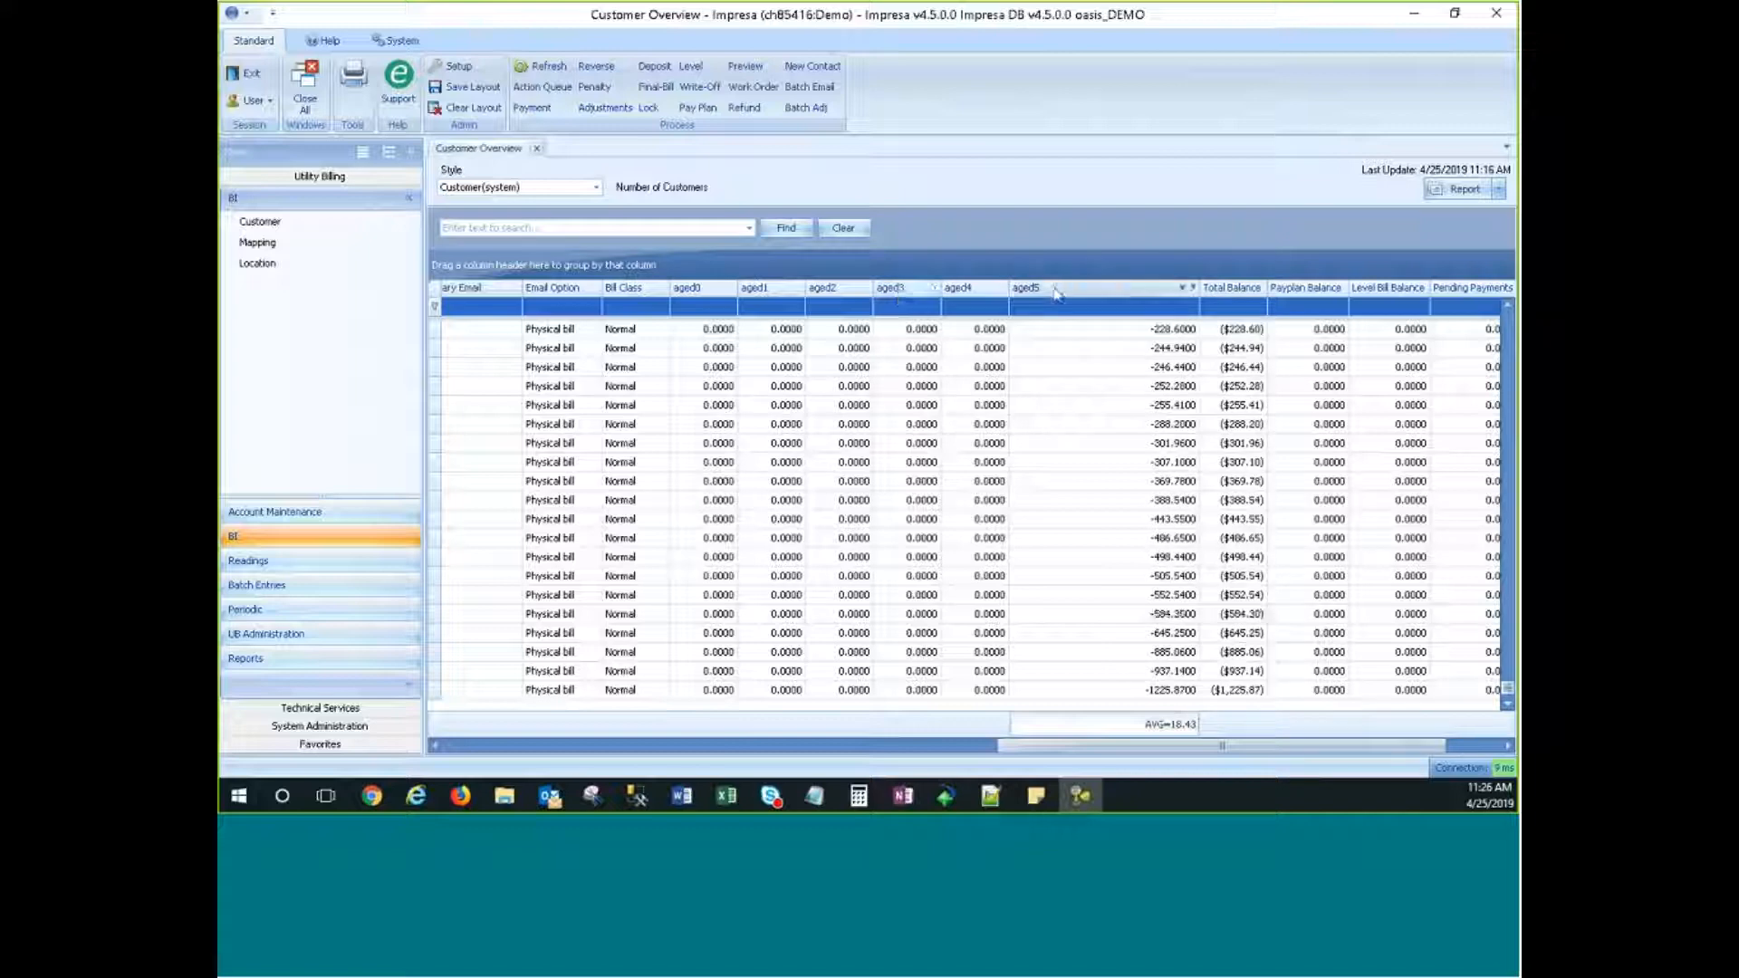
Step: Open the Customer record under Account Maintenance and show its aged balances
left_click(263, 222)
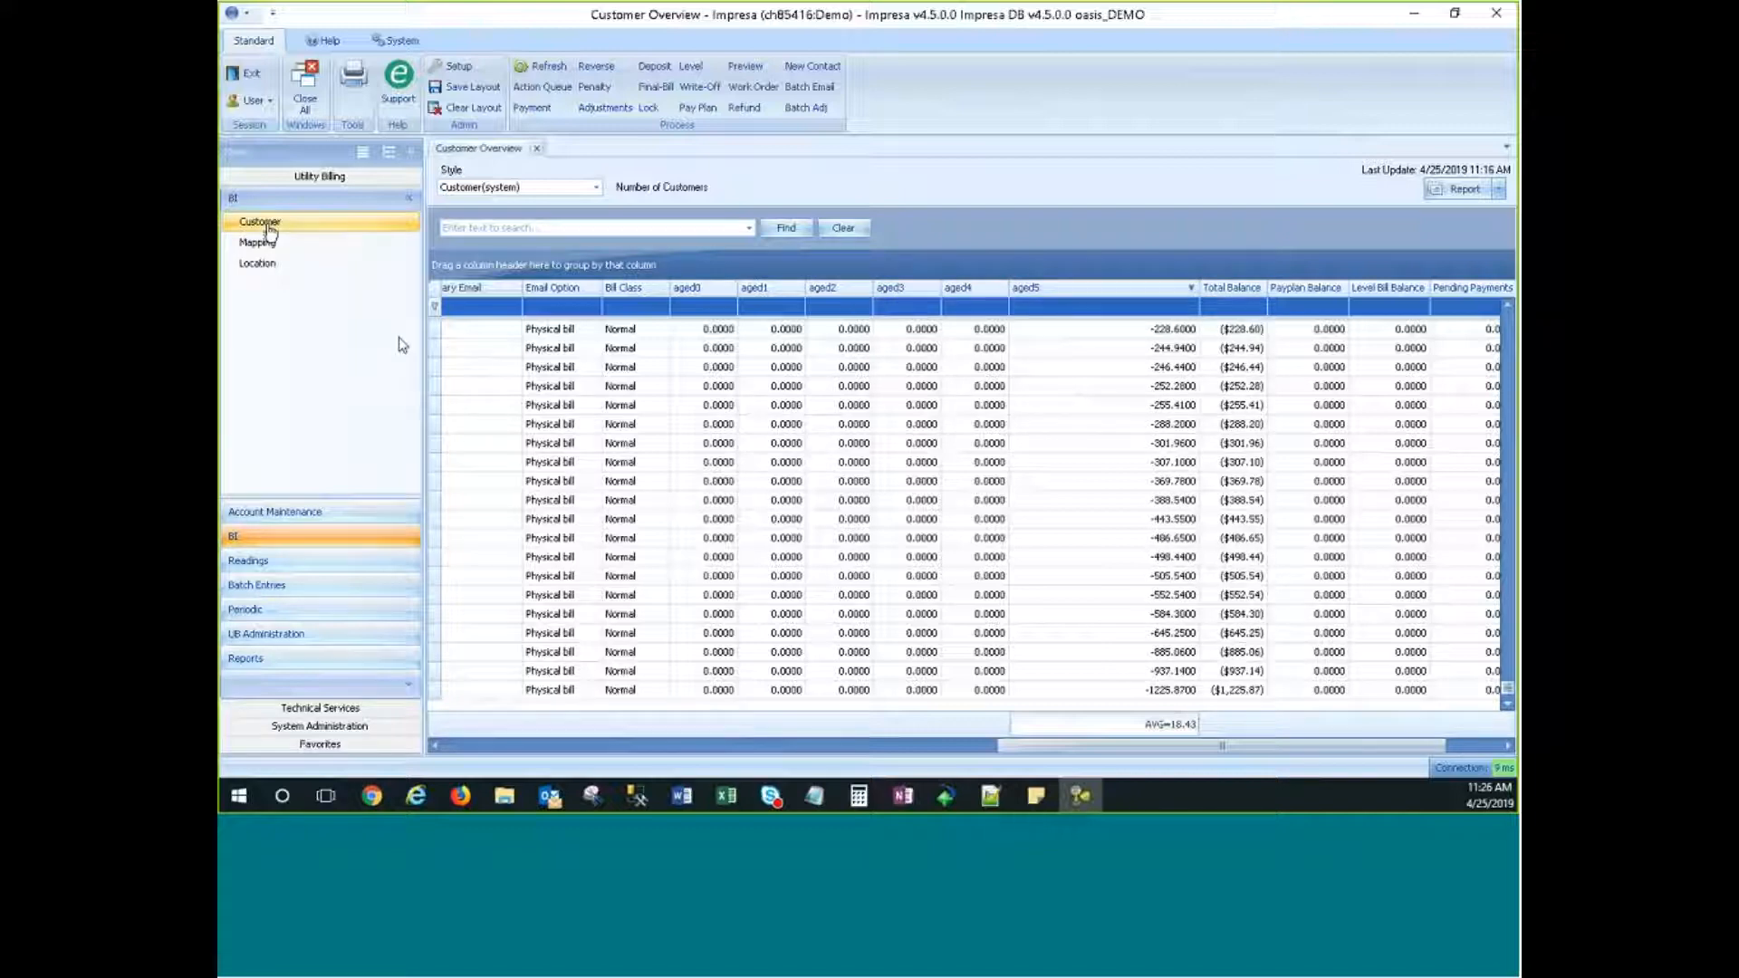
left_click(279, 511)
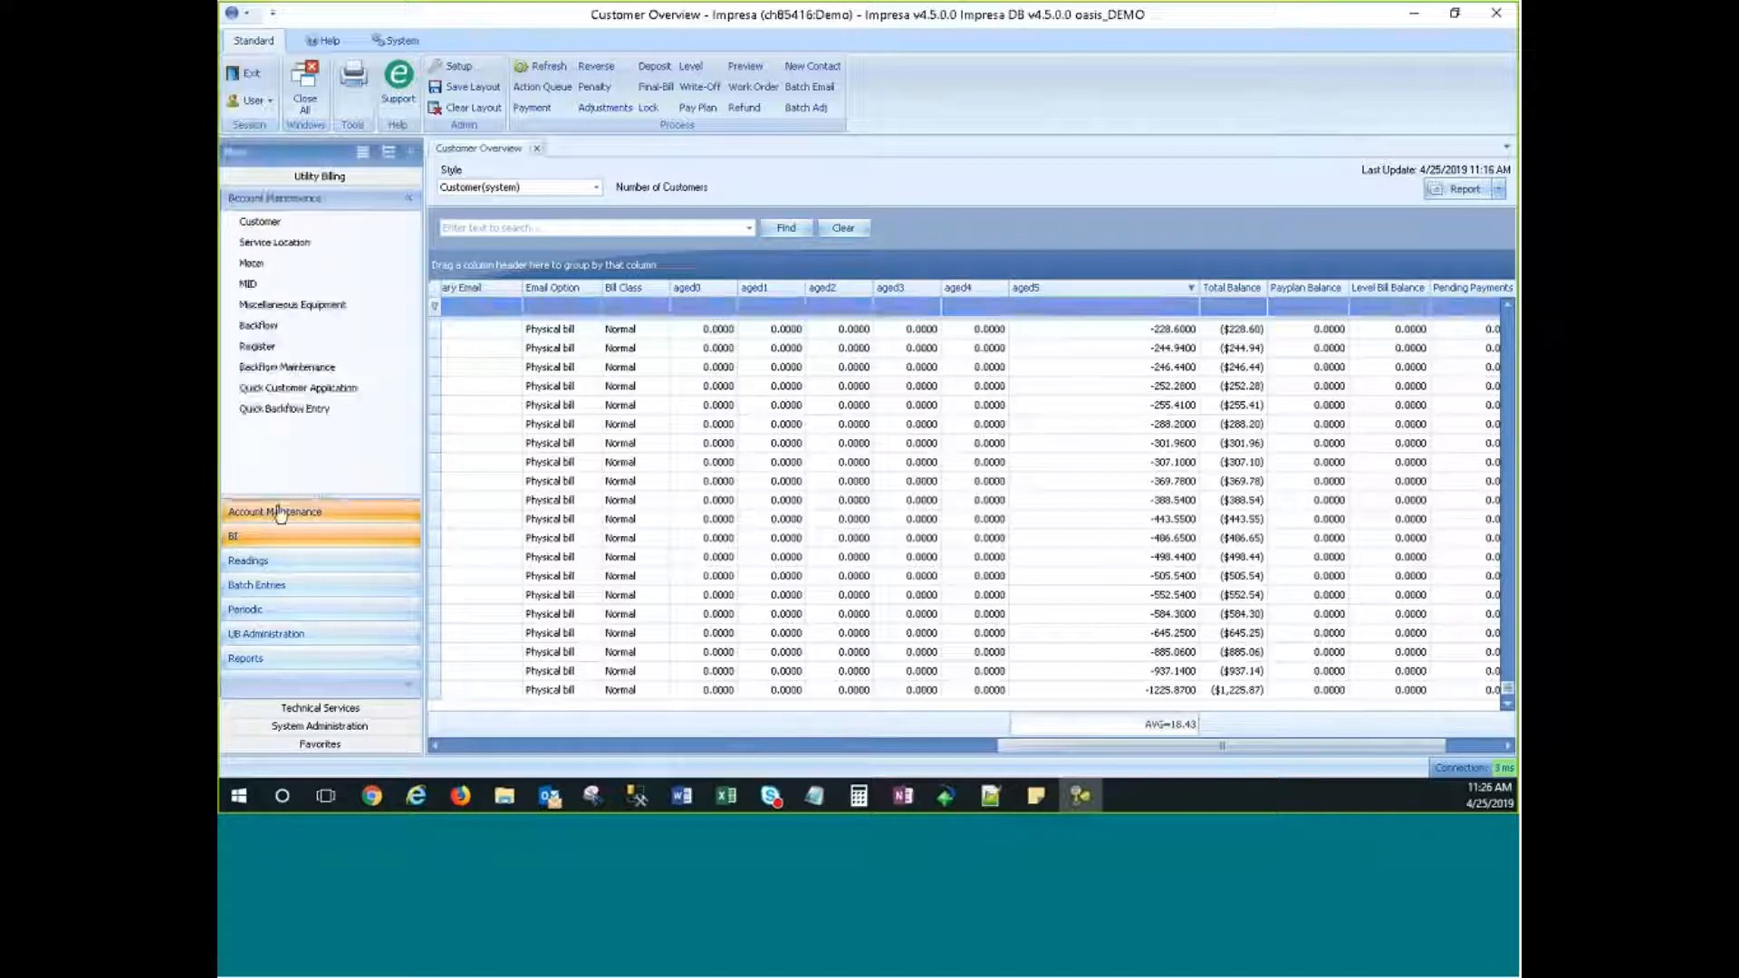
left_click(278, 225)
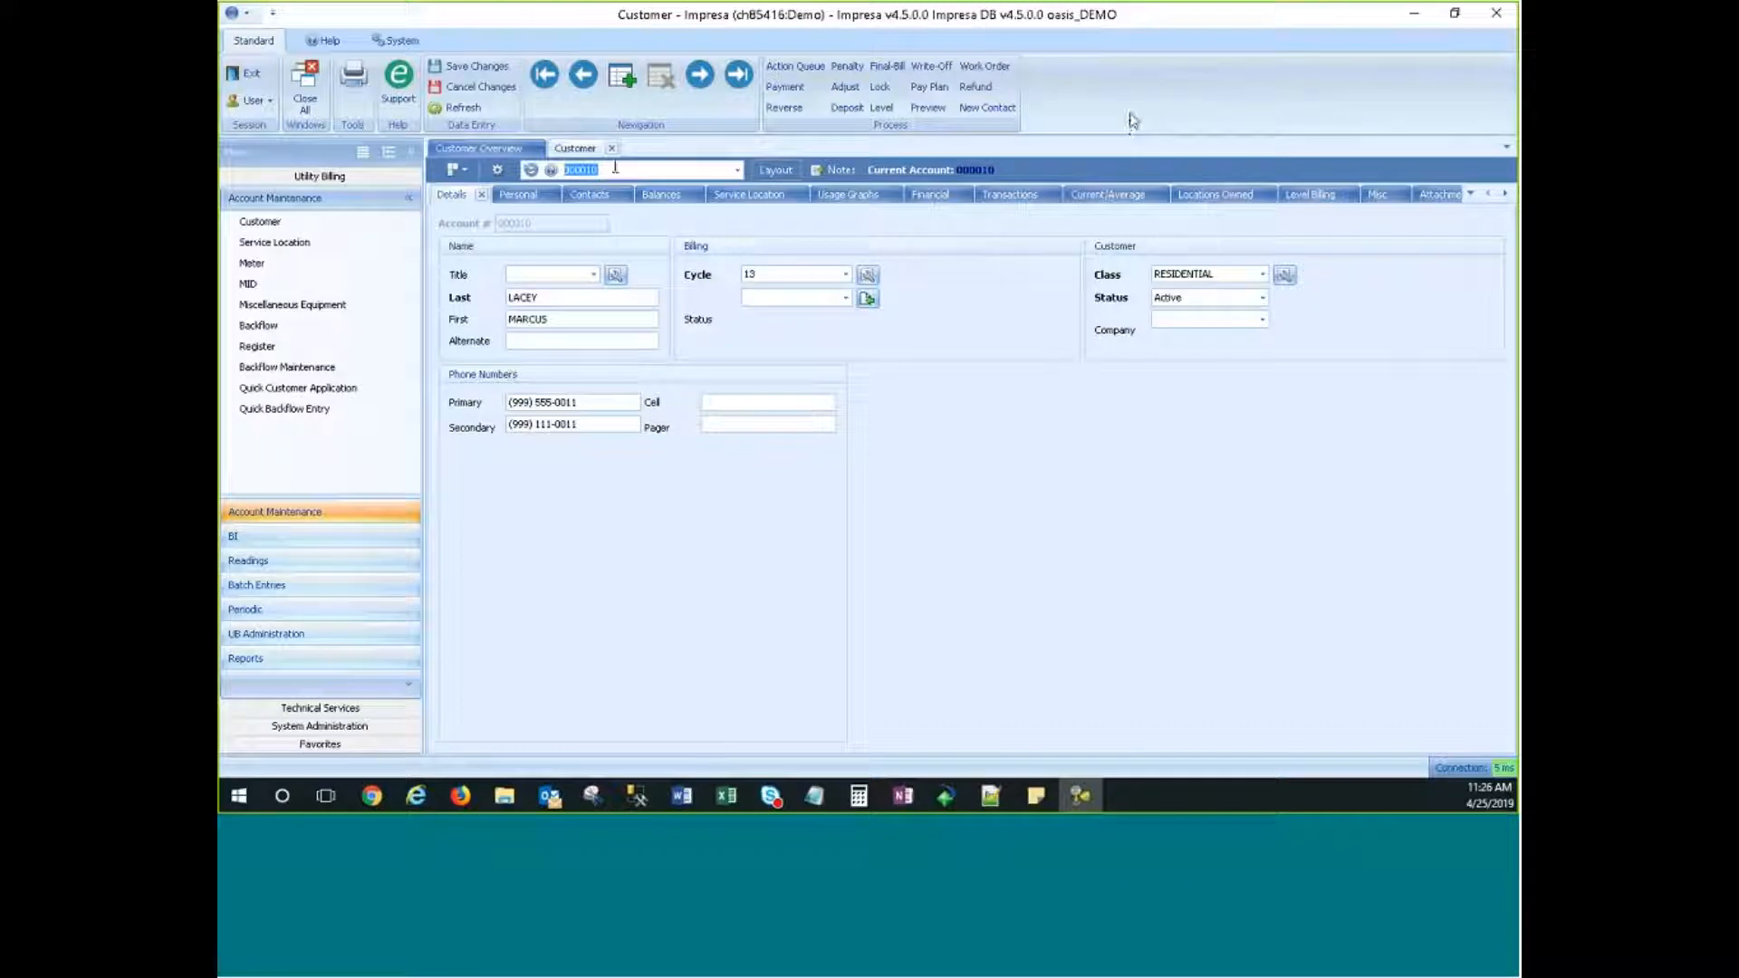
left_click(654, 189)
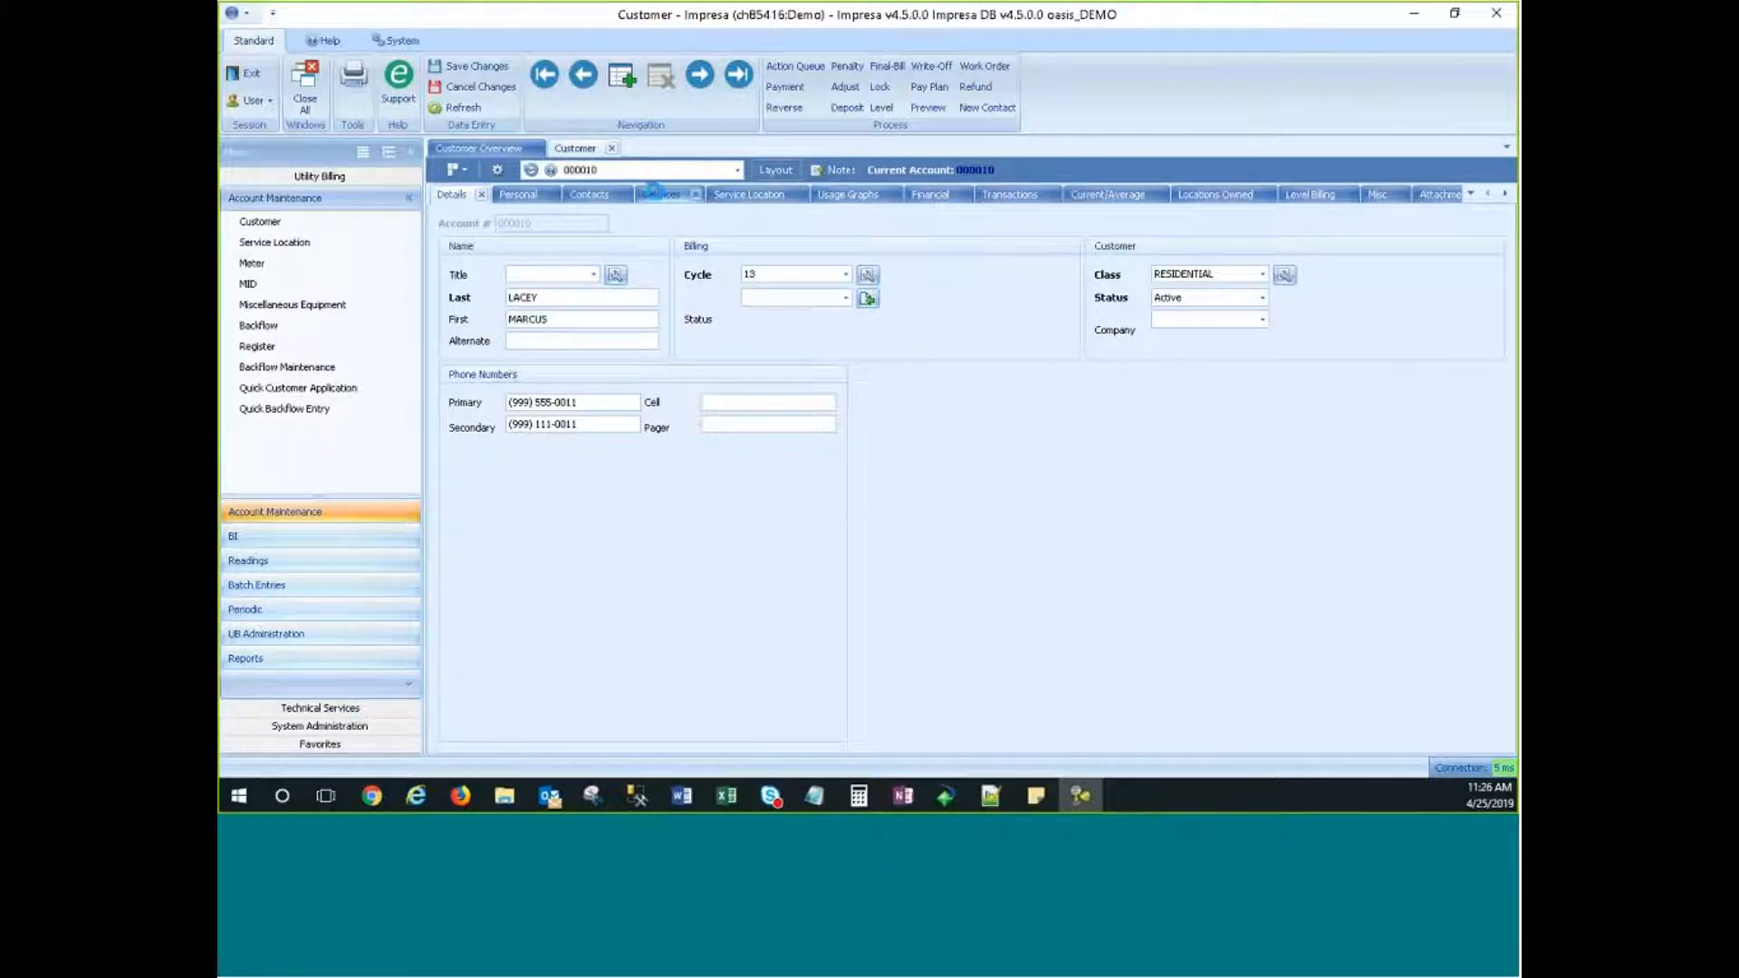
left_click(460, 269)
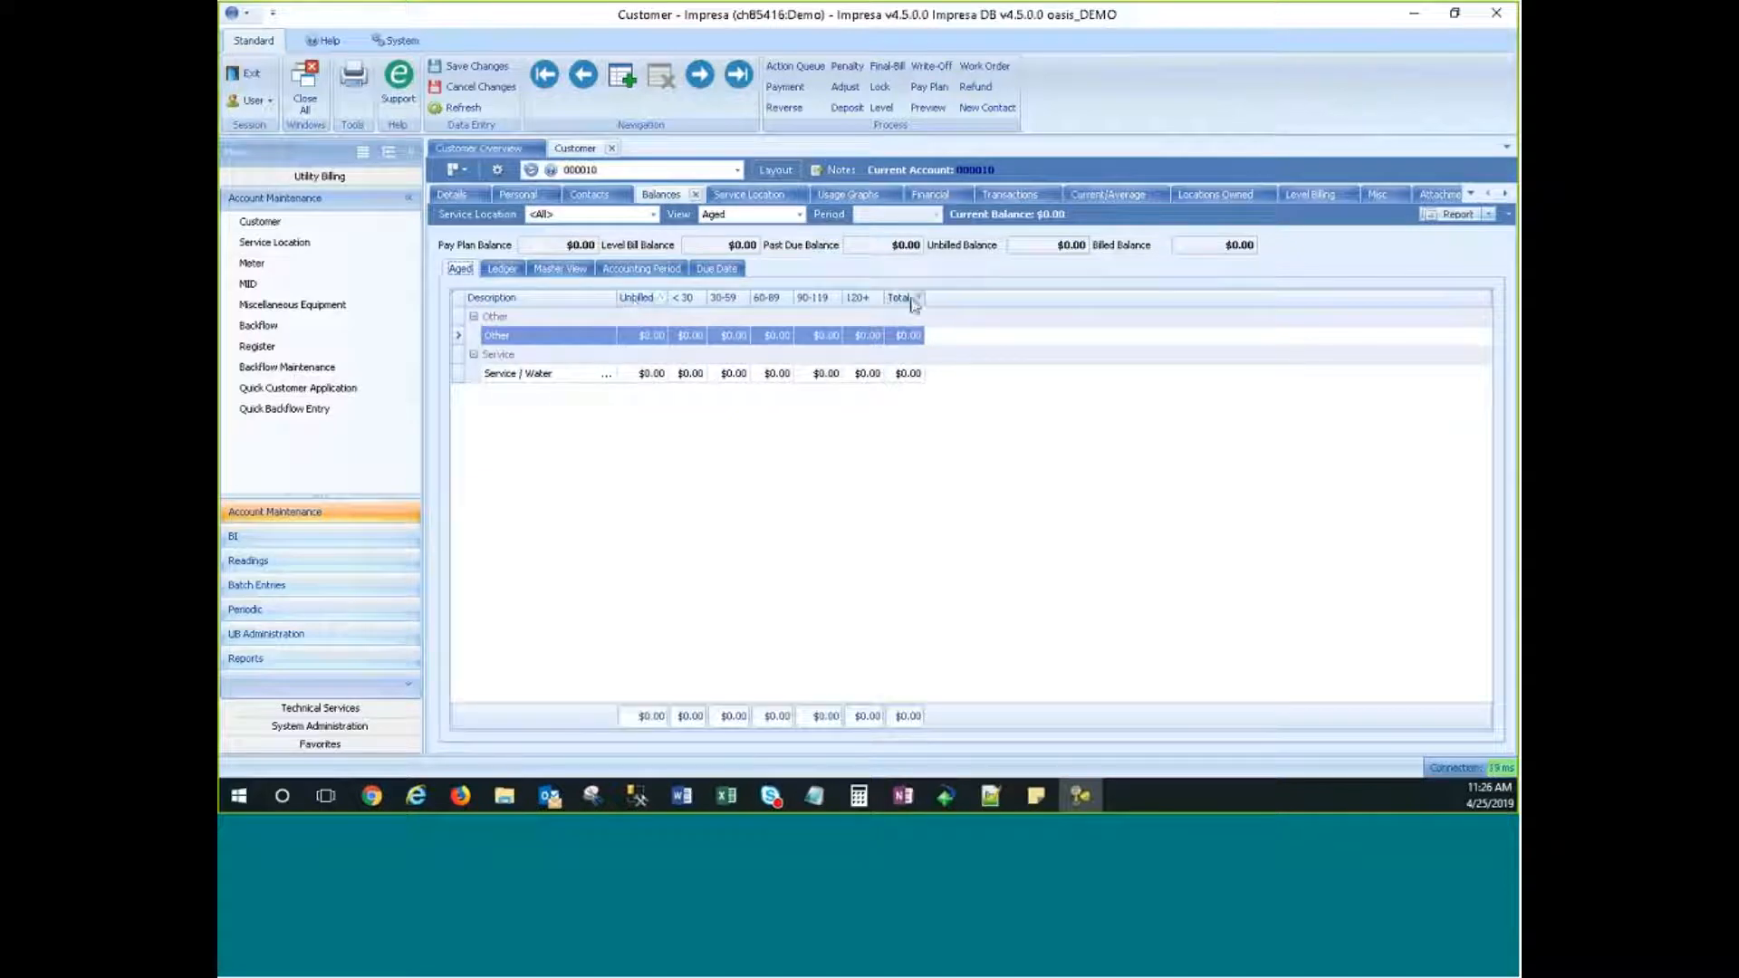
Step: Compare the aged columns in the customer overview with the aging periods in the customer's aged balances
left_click(493, 150)
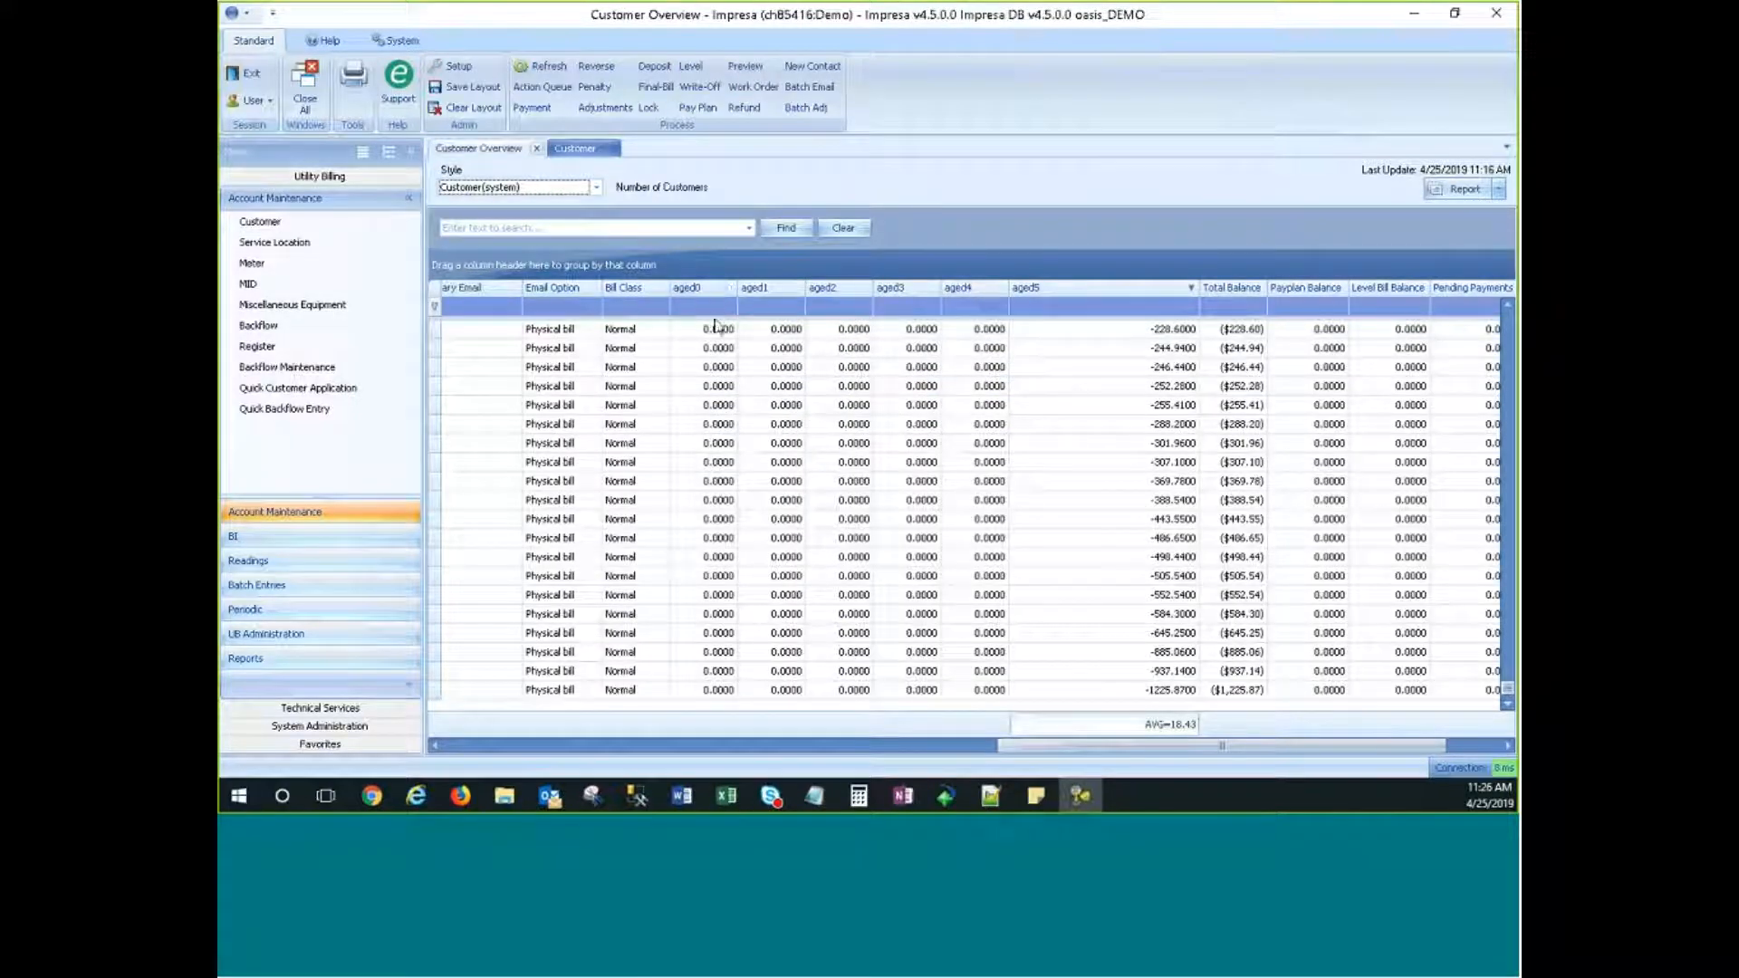
left_click(578, 147)
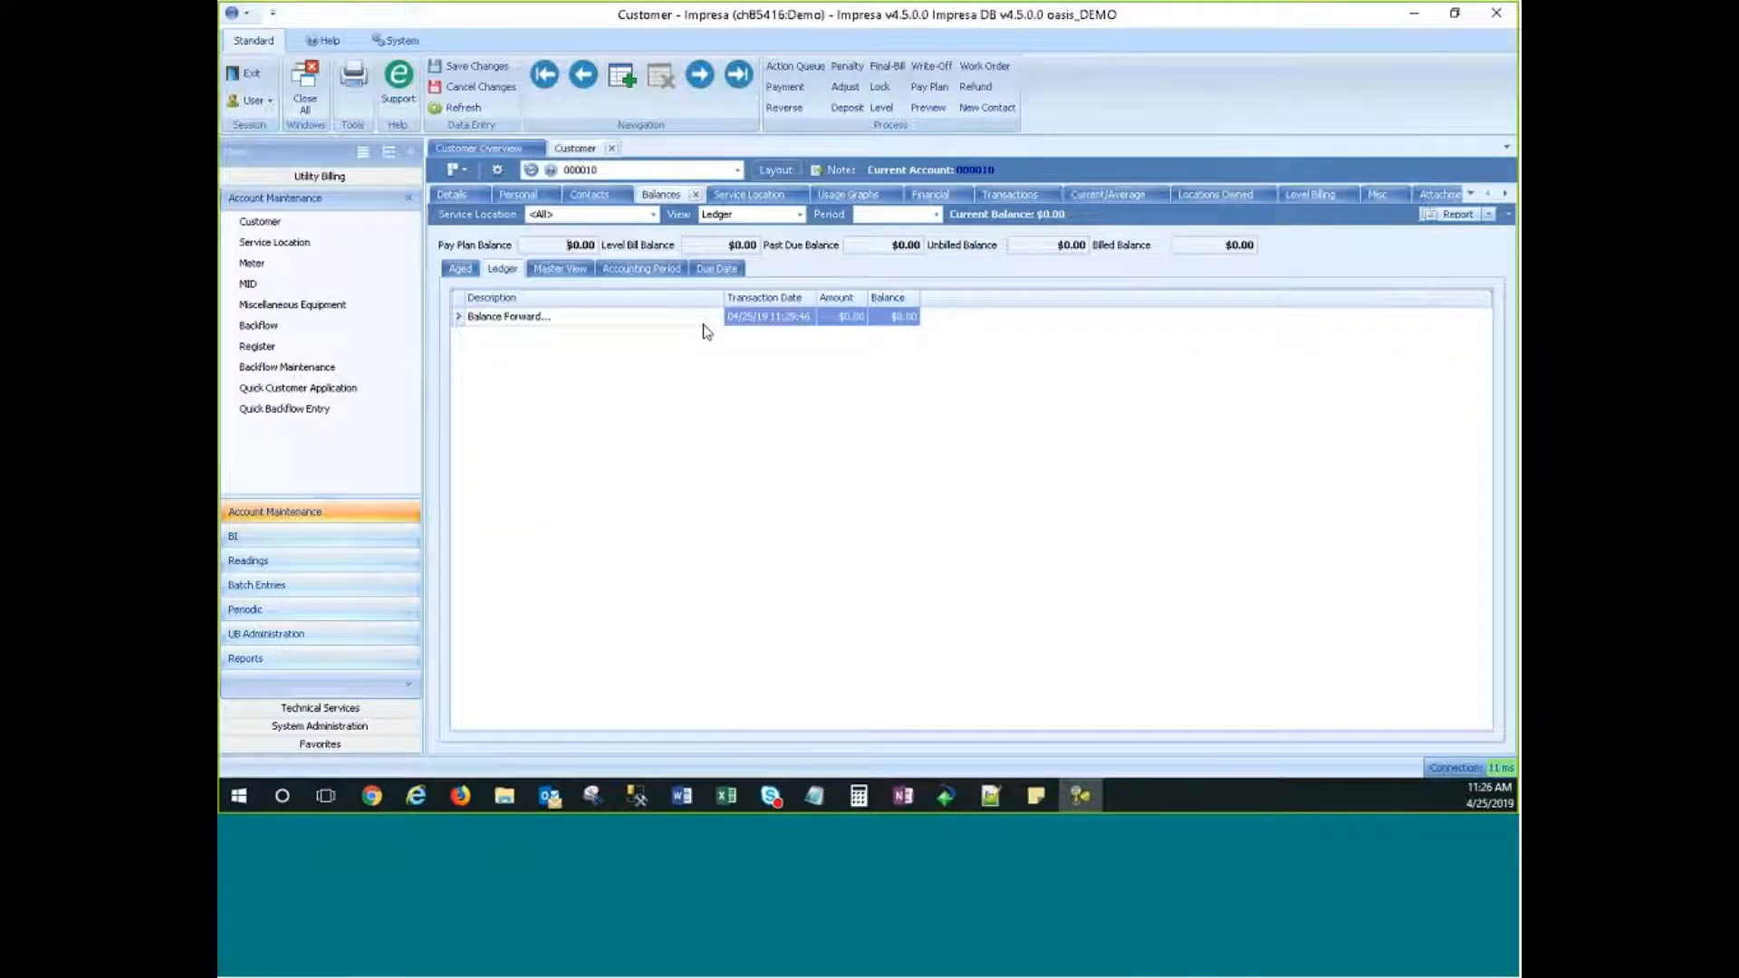
left_click(461, 269)
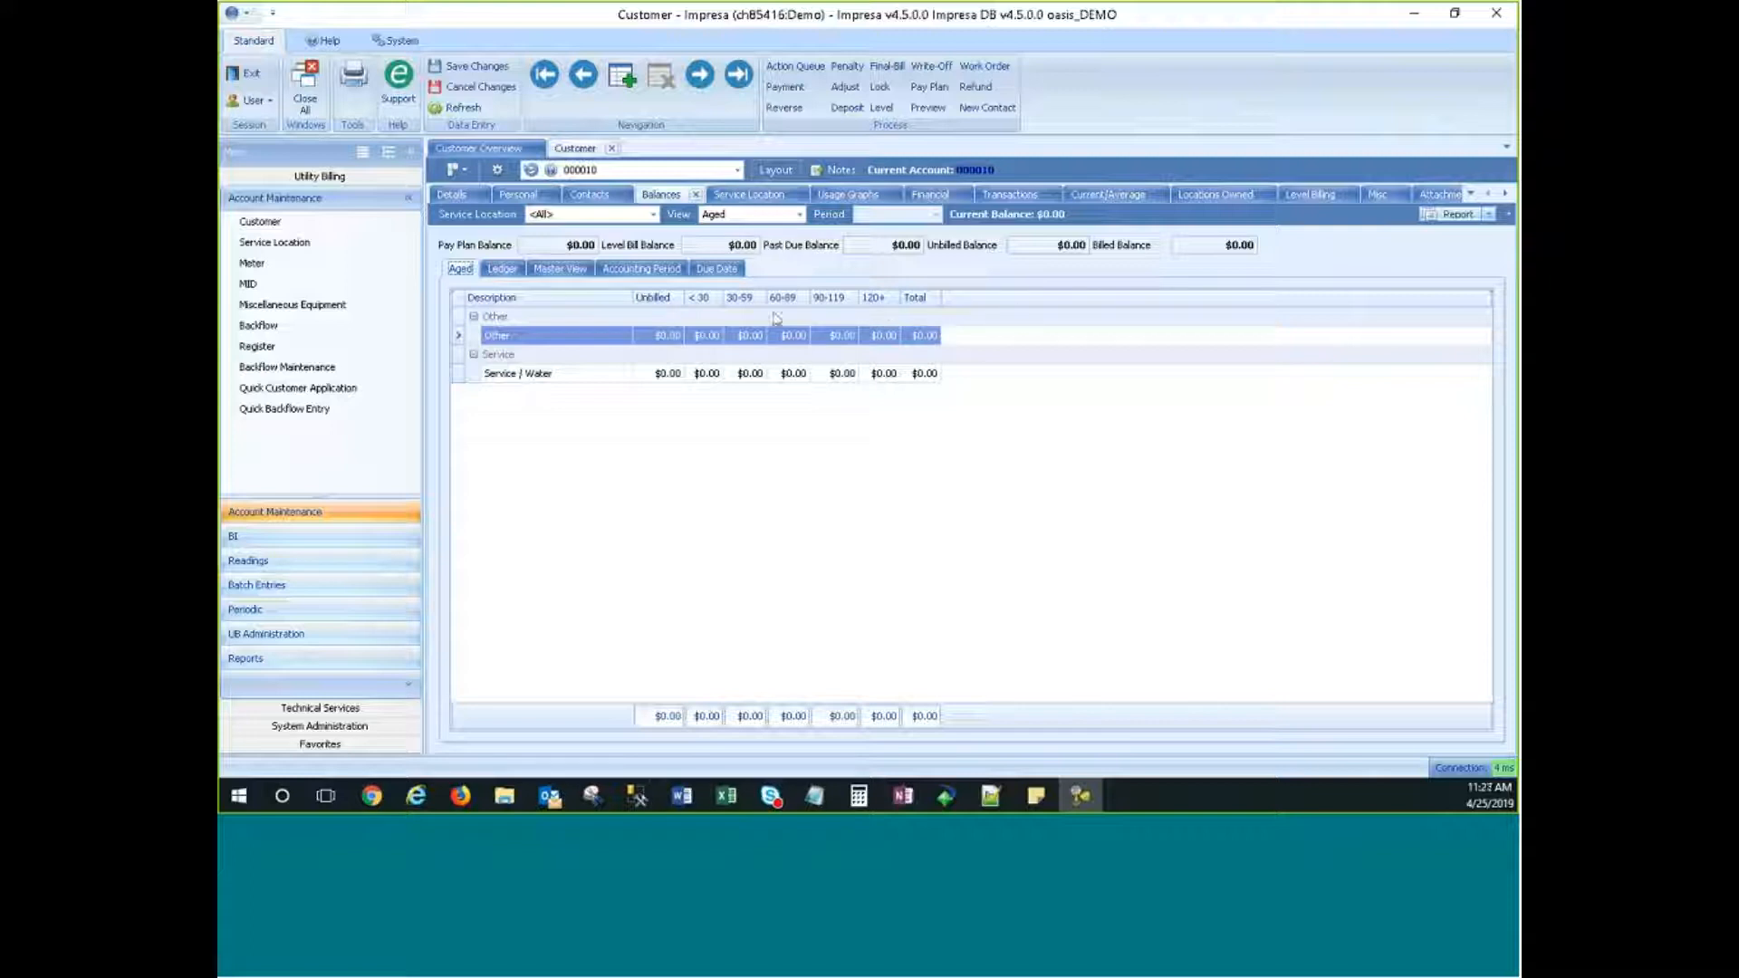
Step: Swap the 30-59 and 60-89 columns in the customer's aged balances grid
right_click(797, 299)
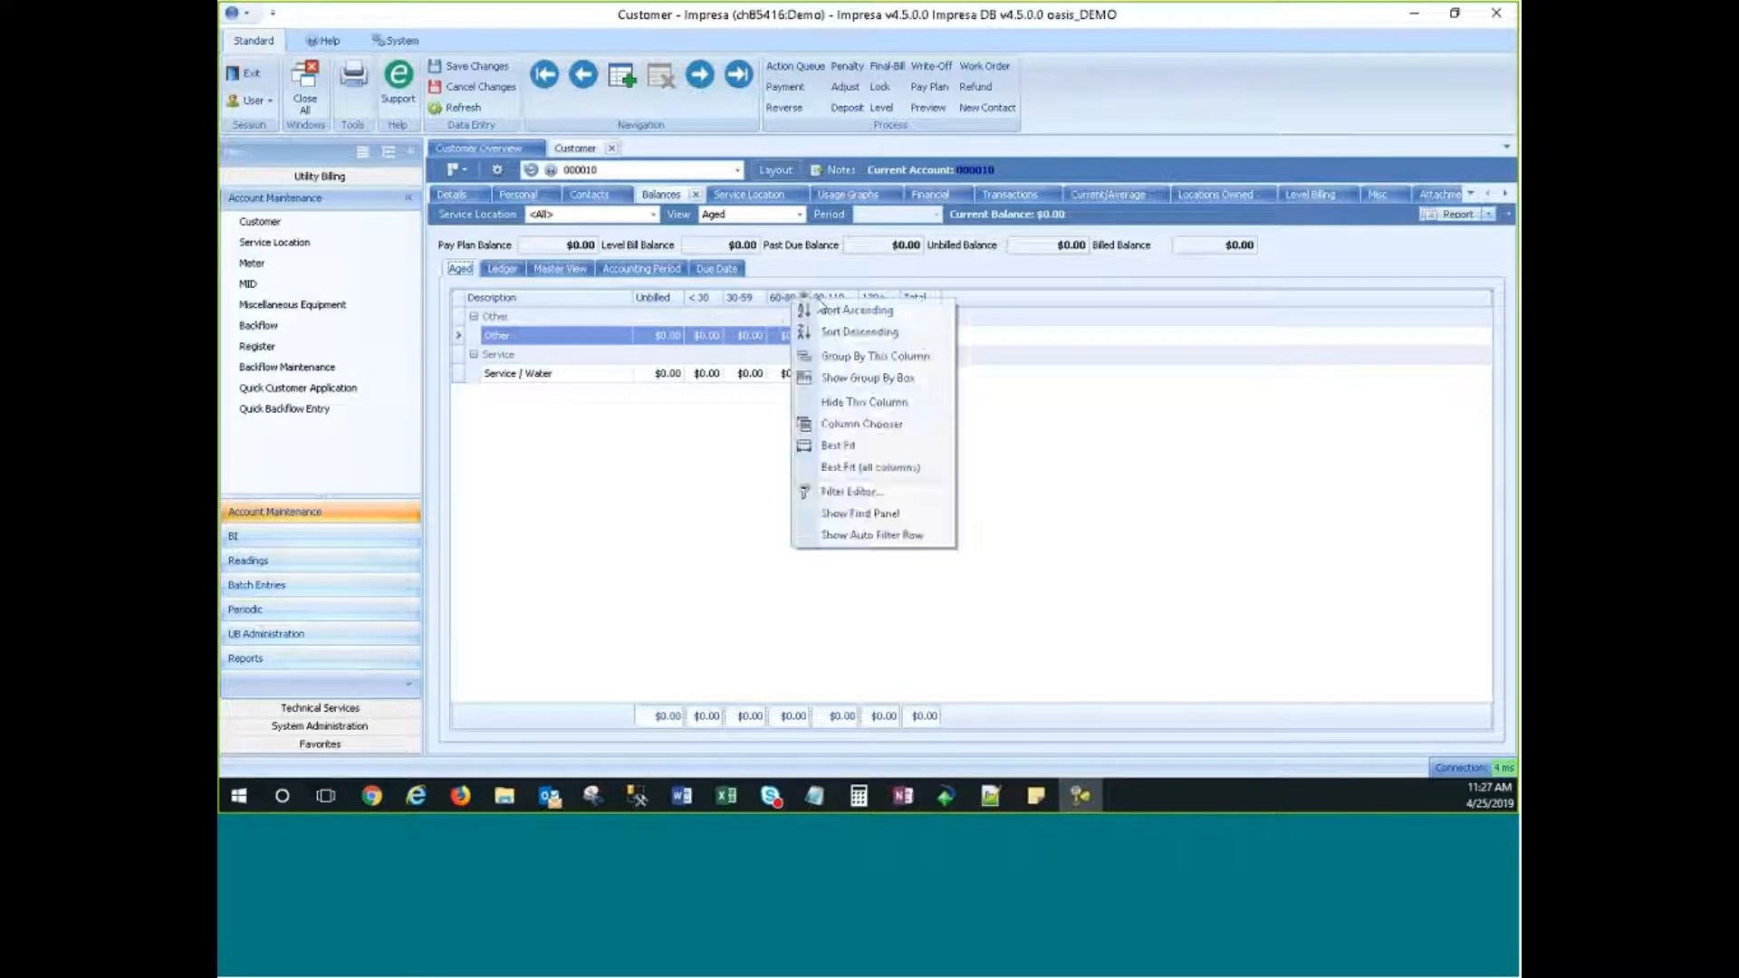
left_click(1031, 303)
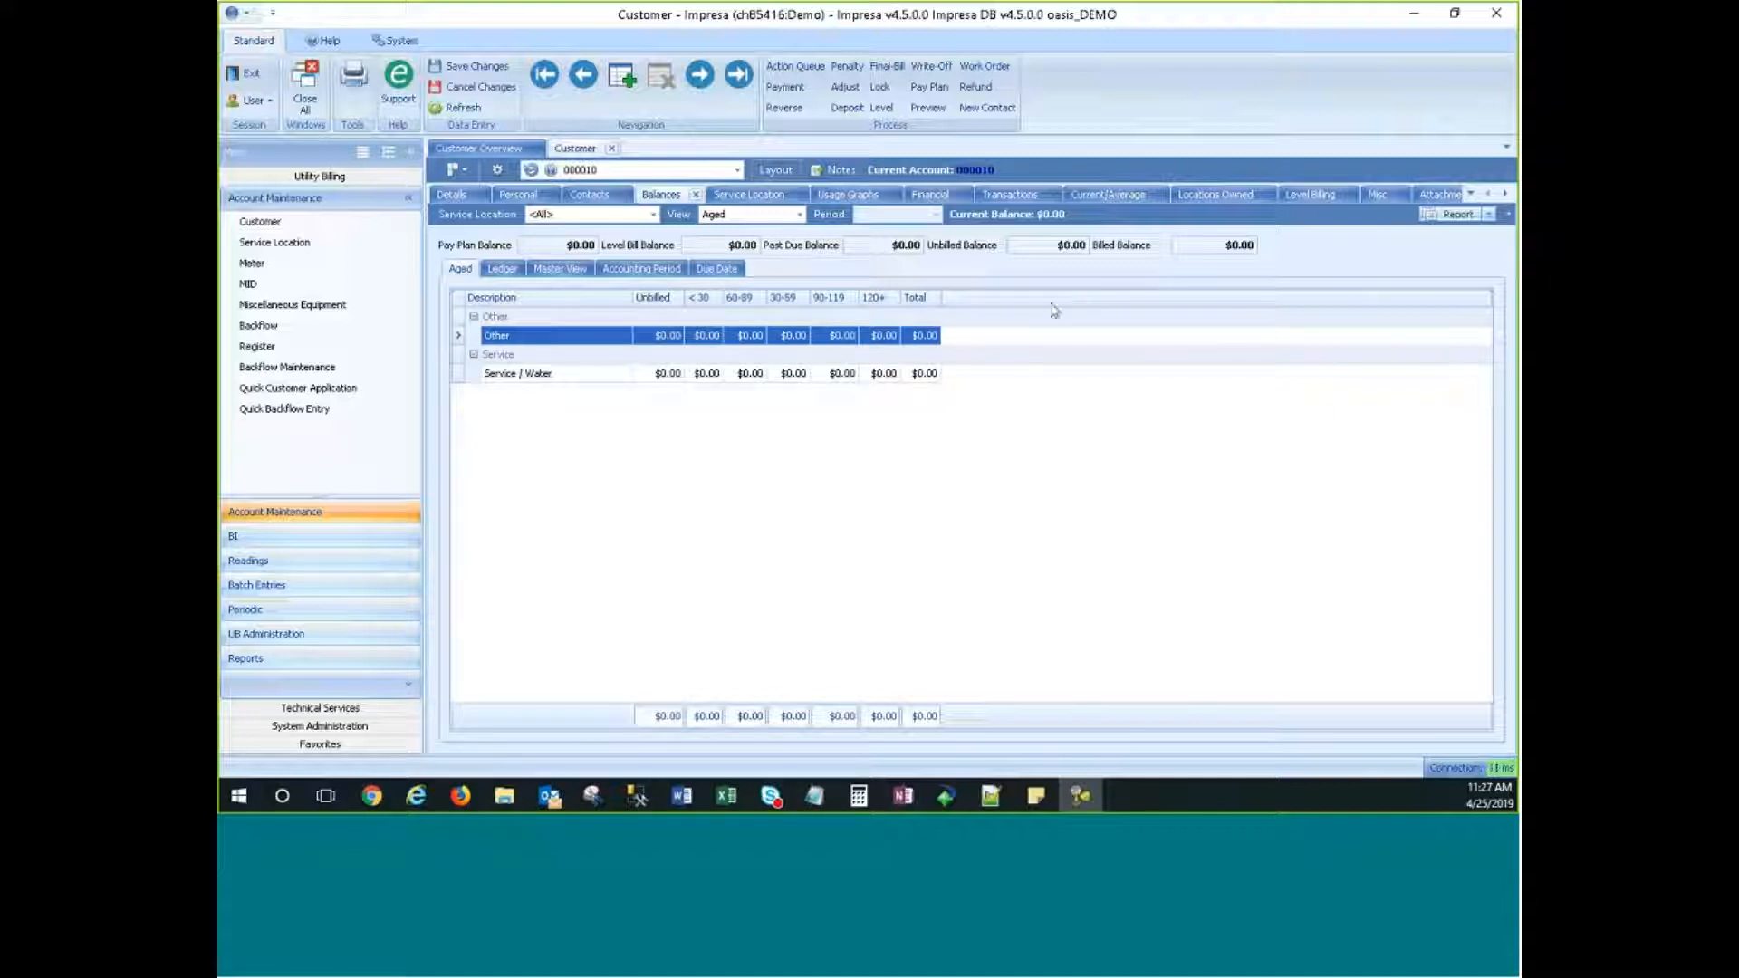
mouse_move(783, 298)
left_mouse_down()
mouse_move(749, 306)
mouse_move(801, 296)
left_mouse_up()
Step: Preview the Customer Maintenance Report from the customer's details, check the file type for opening saved previews, and close the preview
left_click(450, 196)
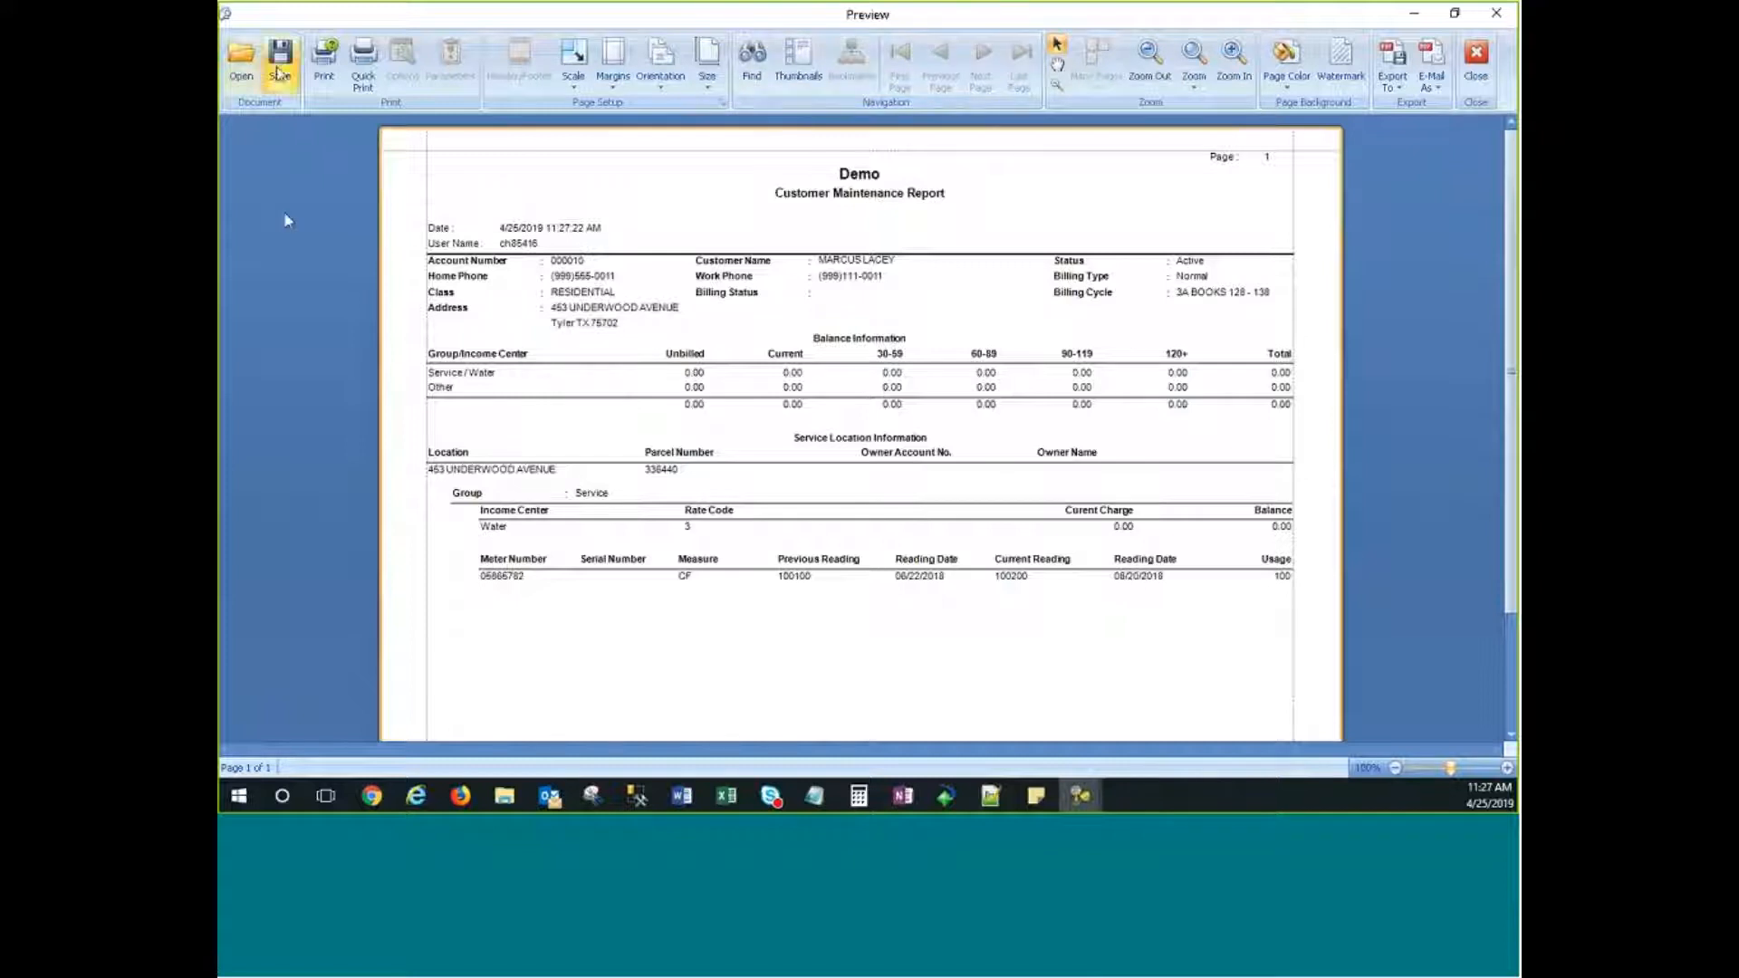
left_click(243, 63)
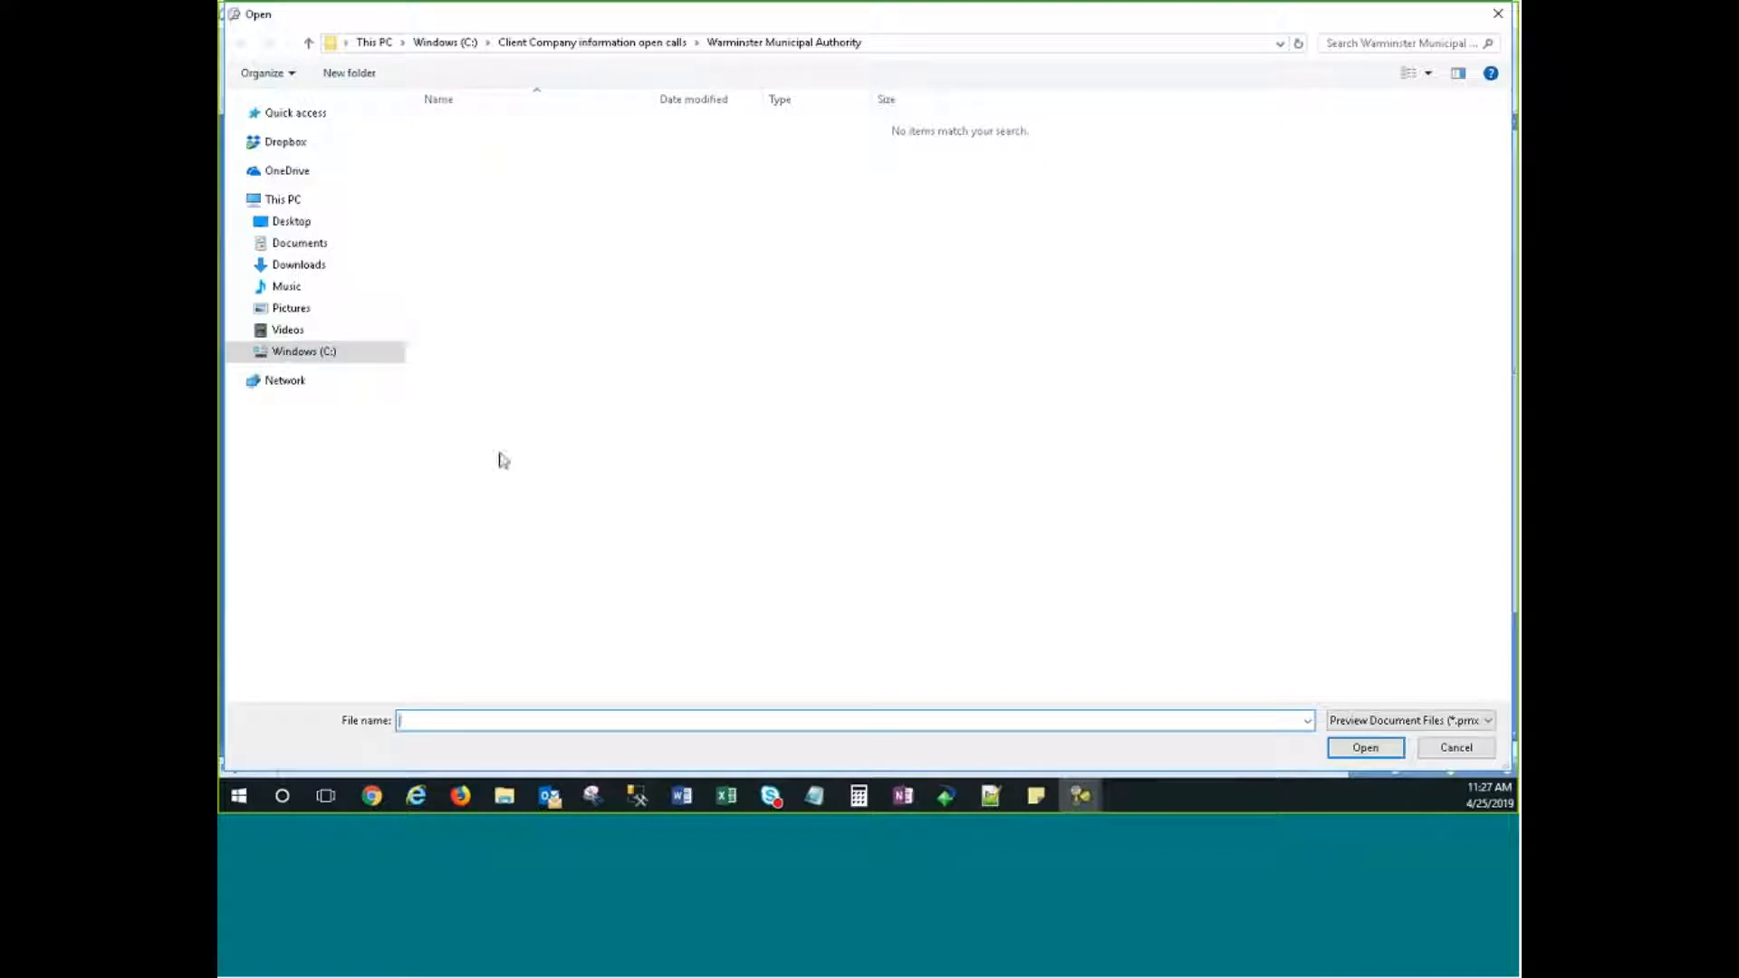
left_click(1467, 721)
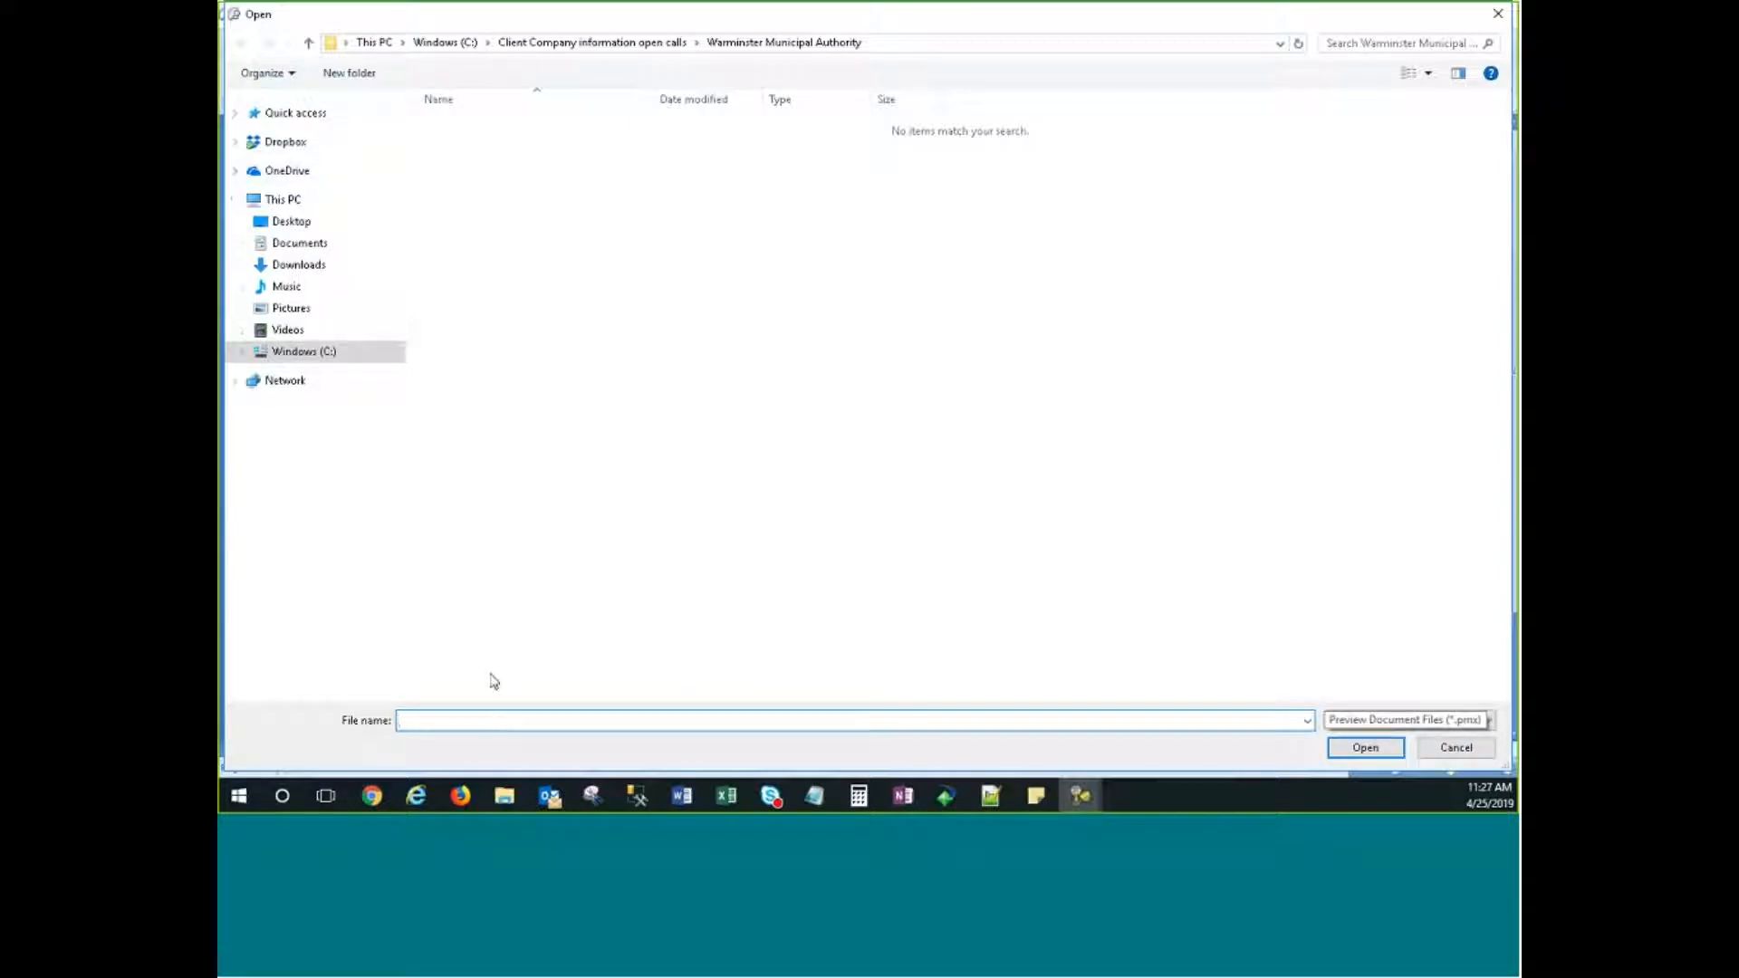
left_click(1456, 747)
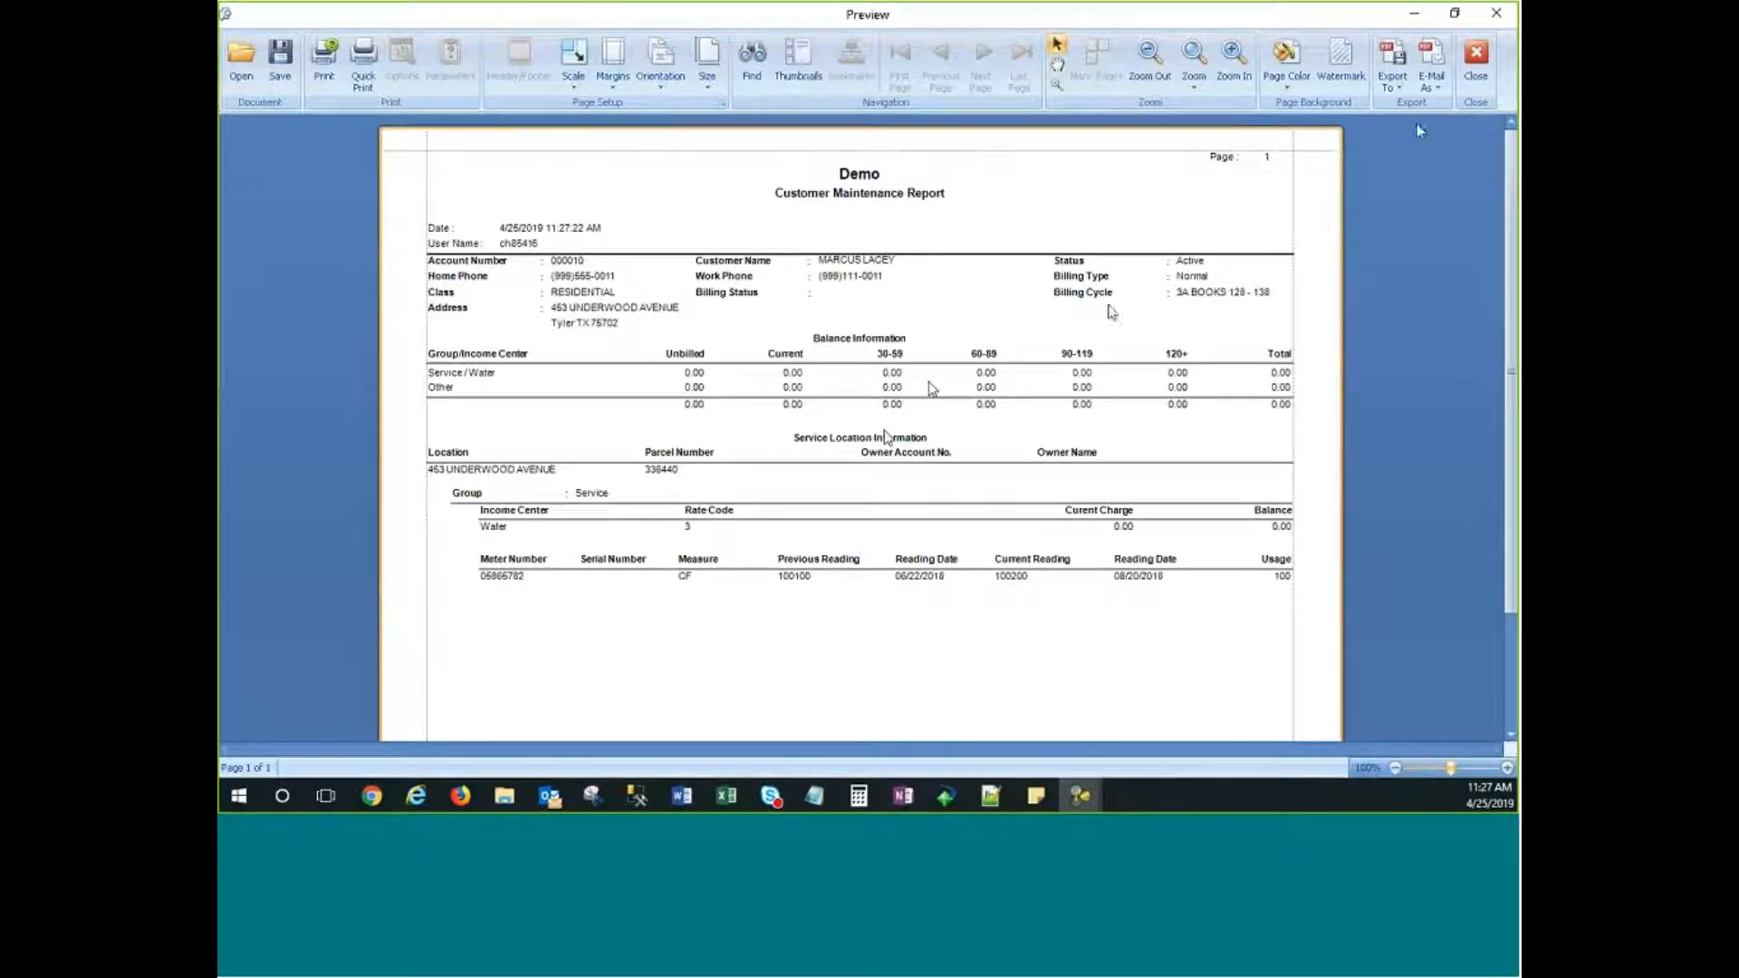
left_click(1476, 56)
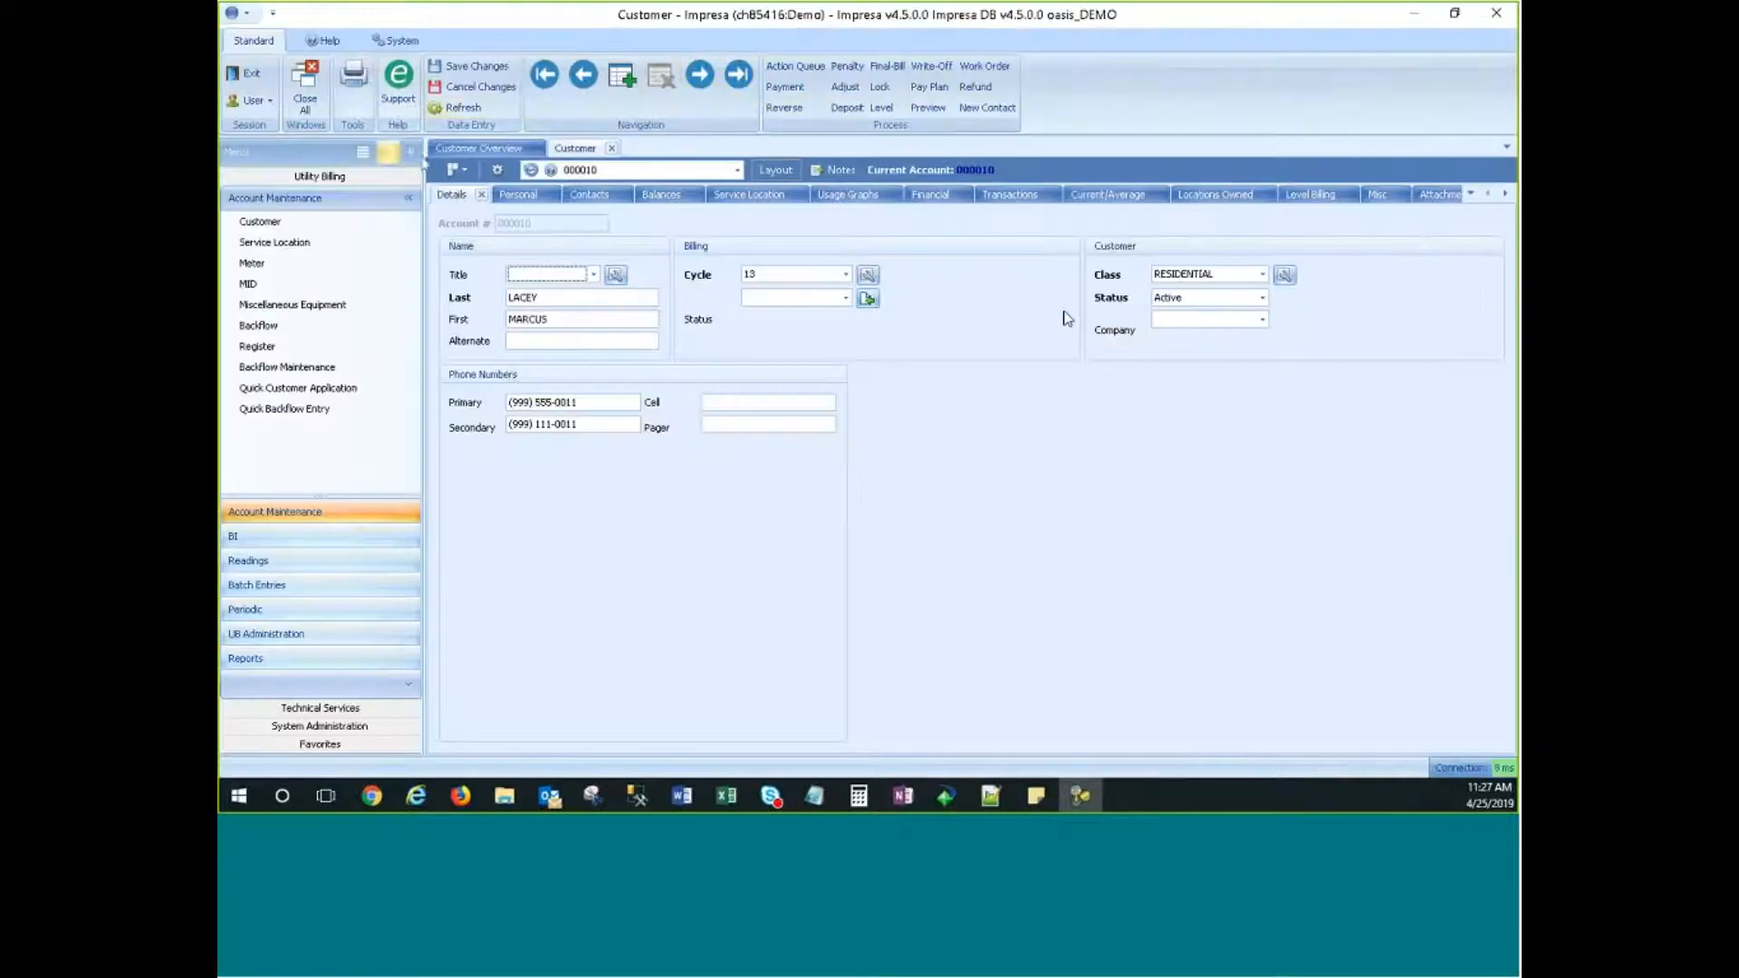
Step: Close the customer record and return to the Customer Overview
left_click(454, 152)
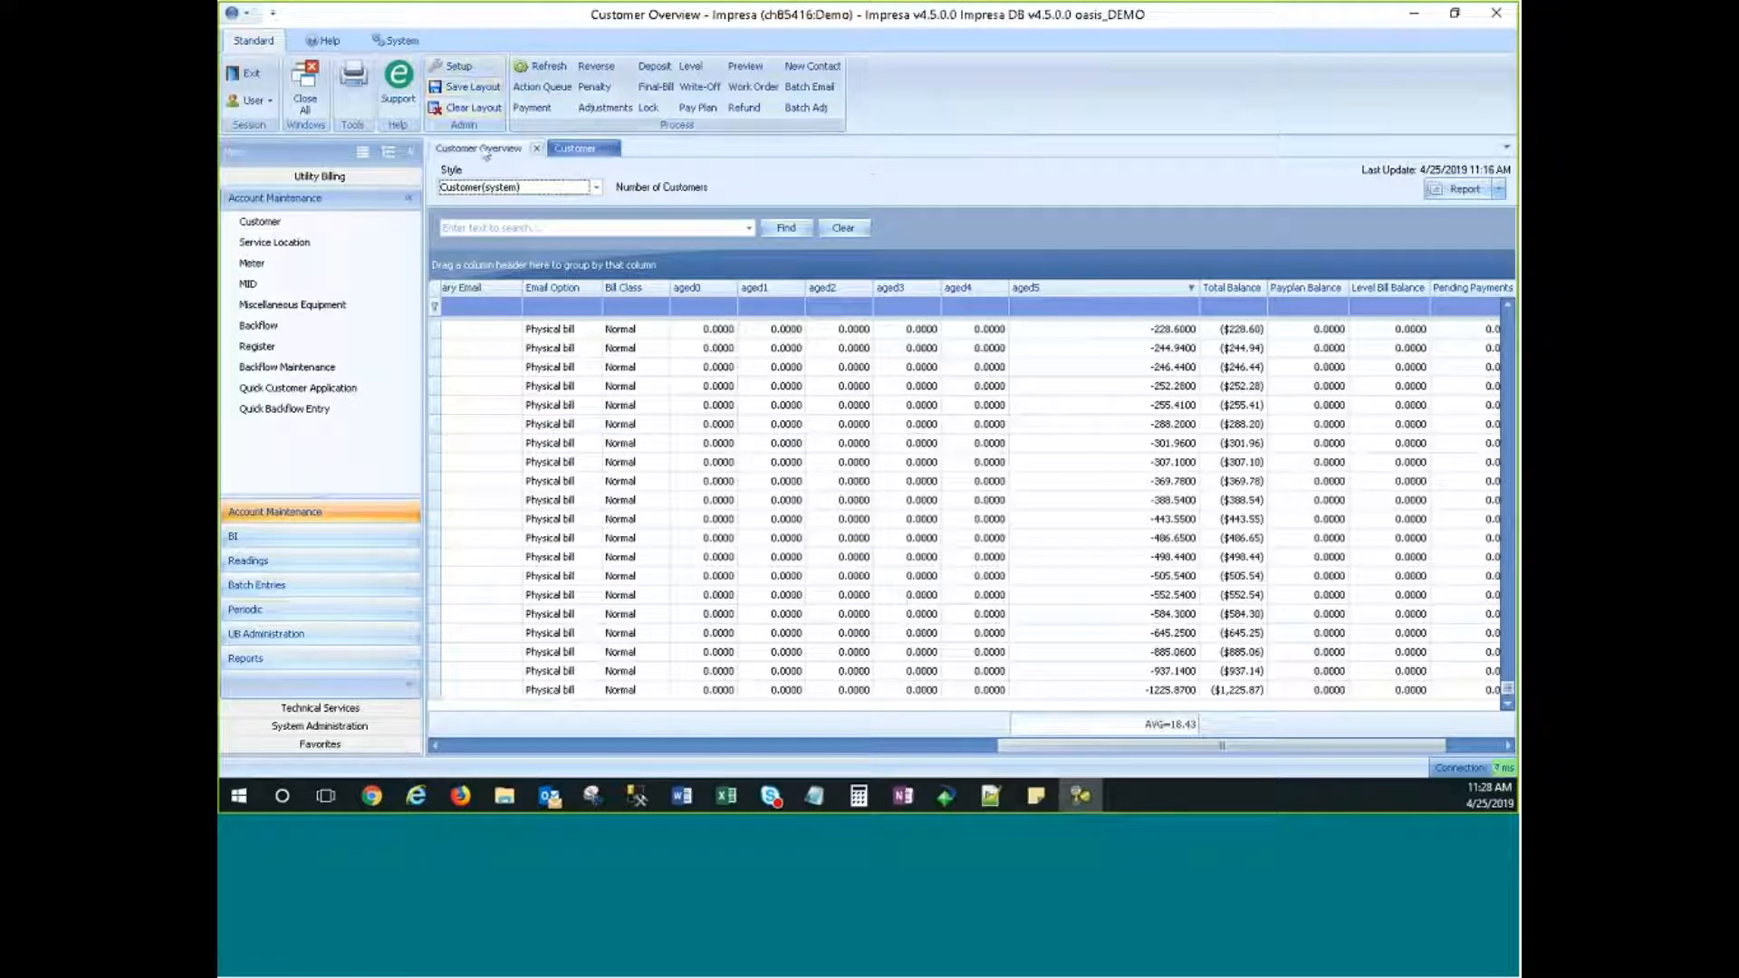
left_click(589, 150)
left_click(613, 148)
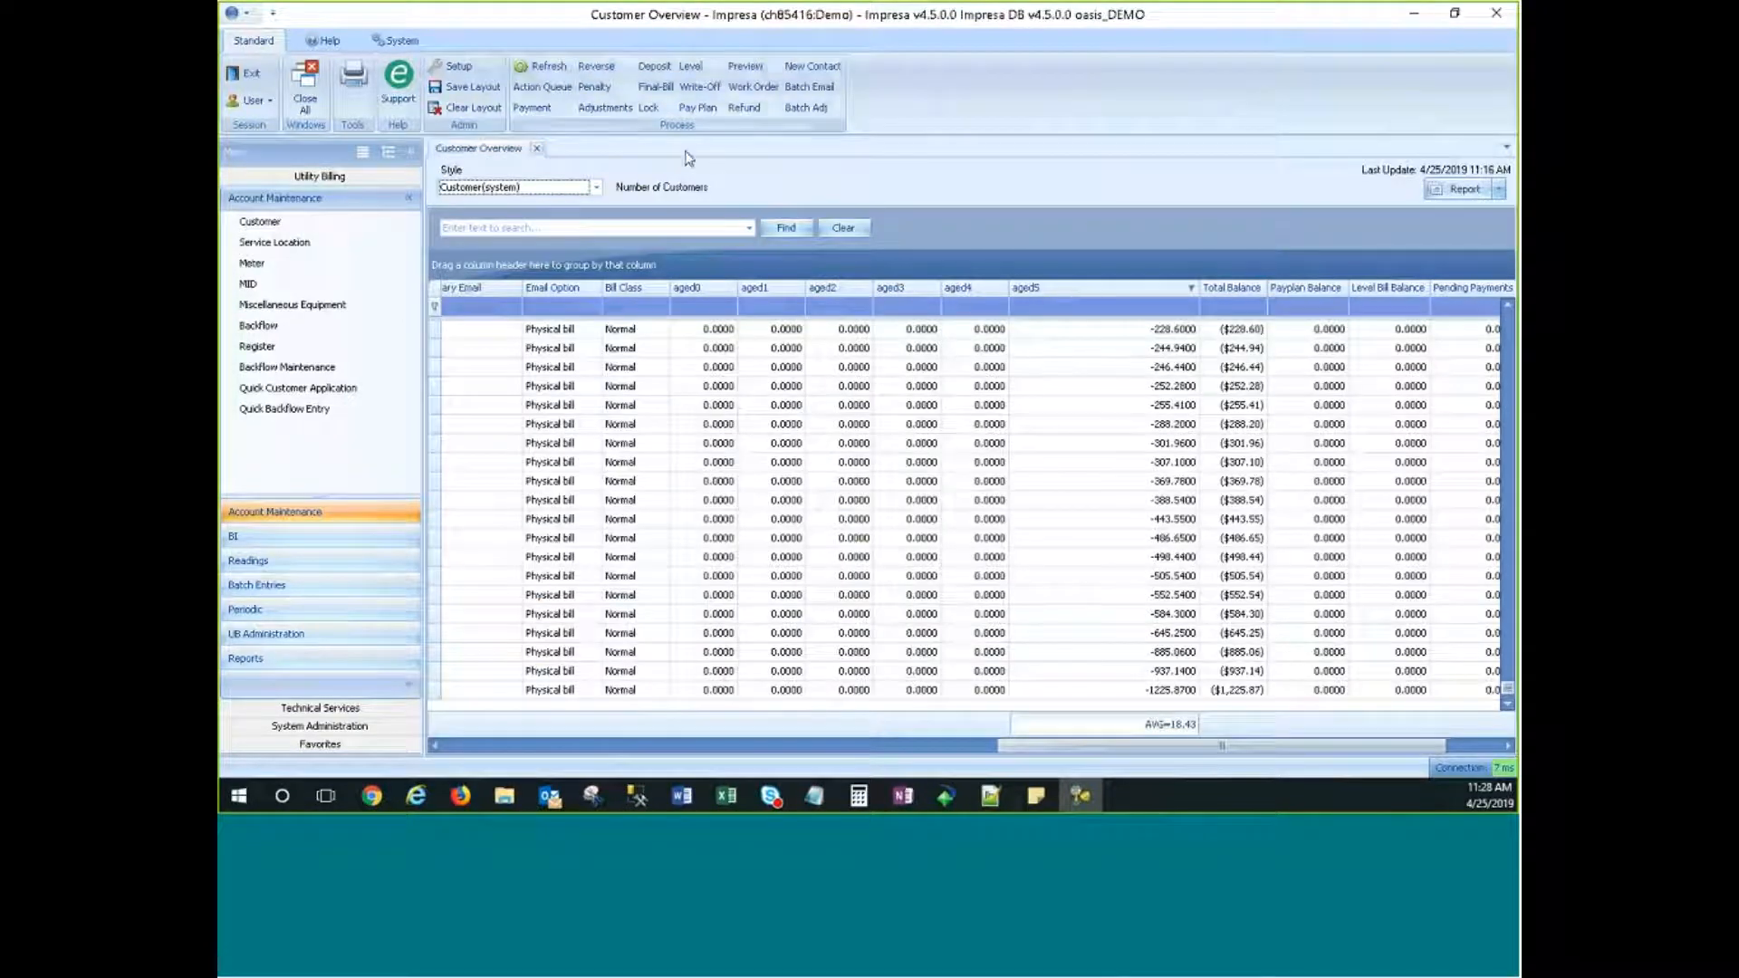
Step: Open the overview's styles setup and compare the Customer(system) and Customer/Location(system) styles
left_click(455, 67)
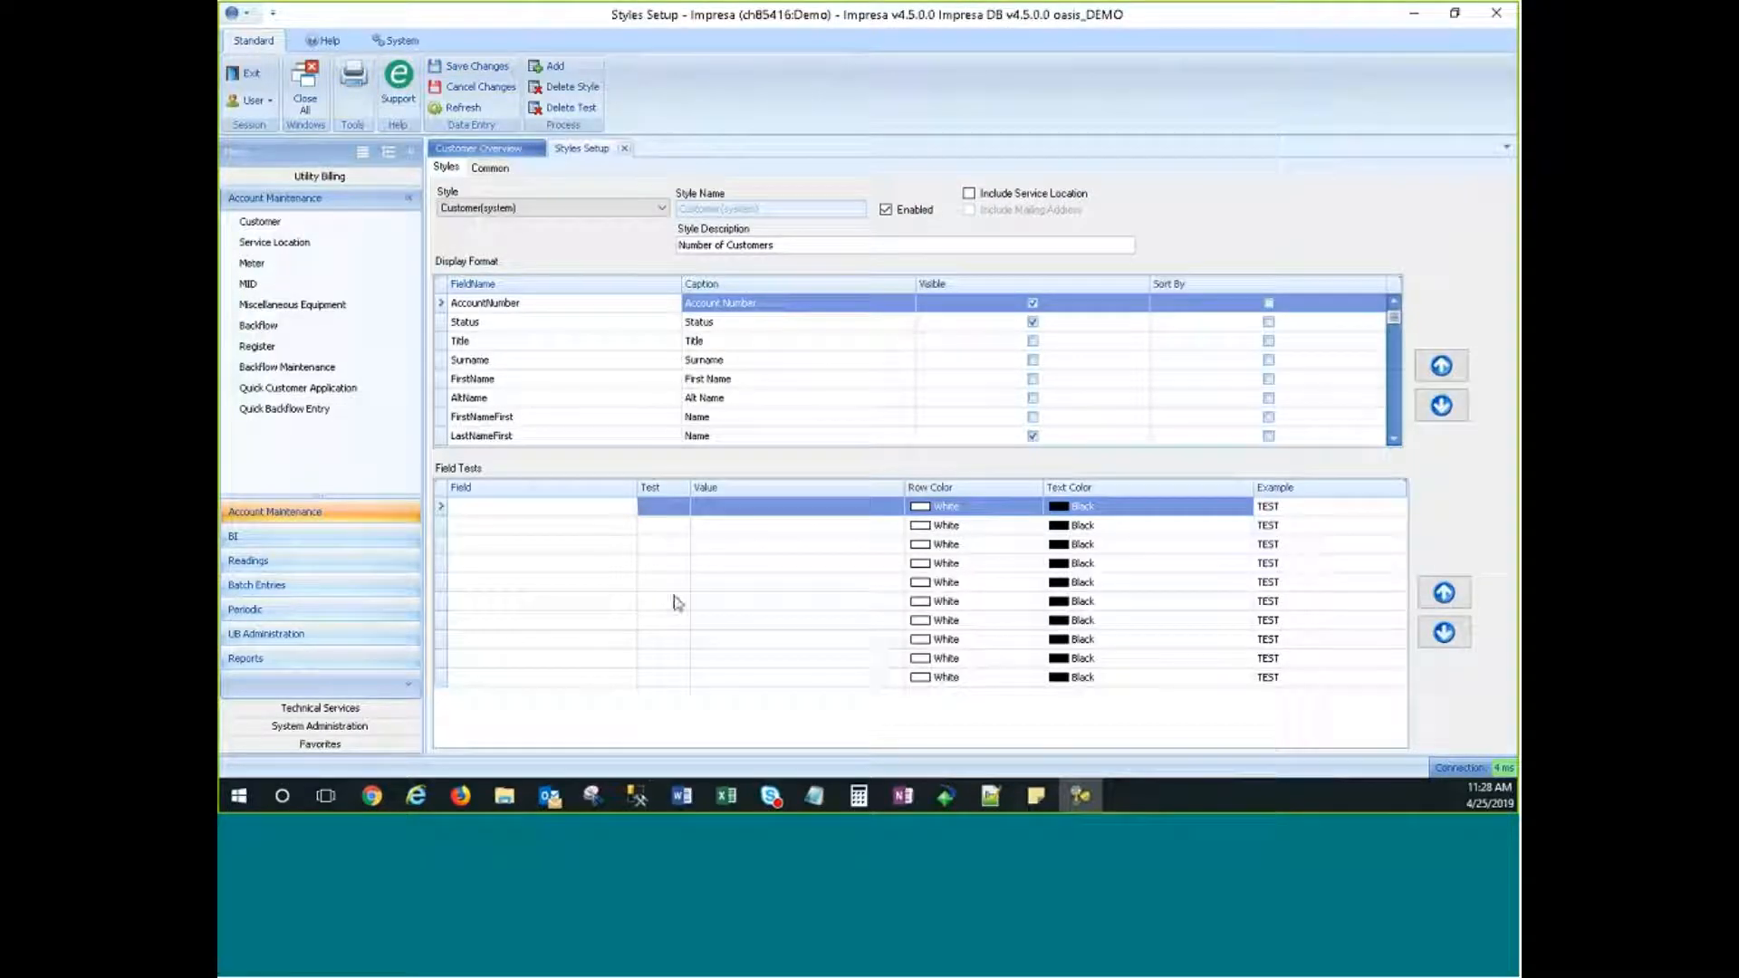
left_click(471, 207)
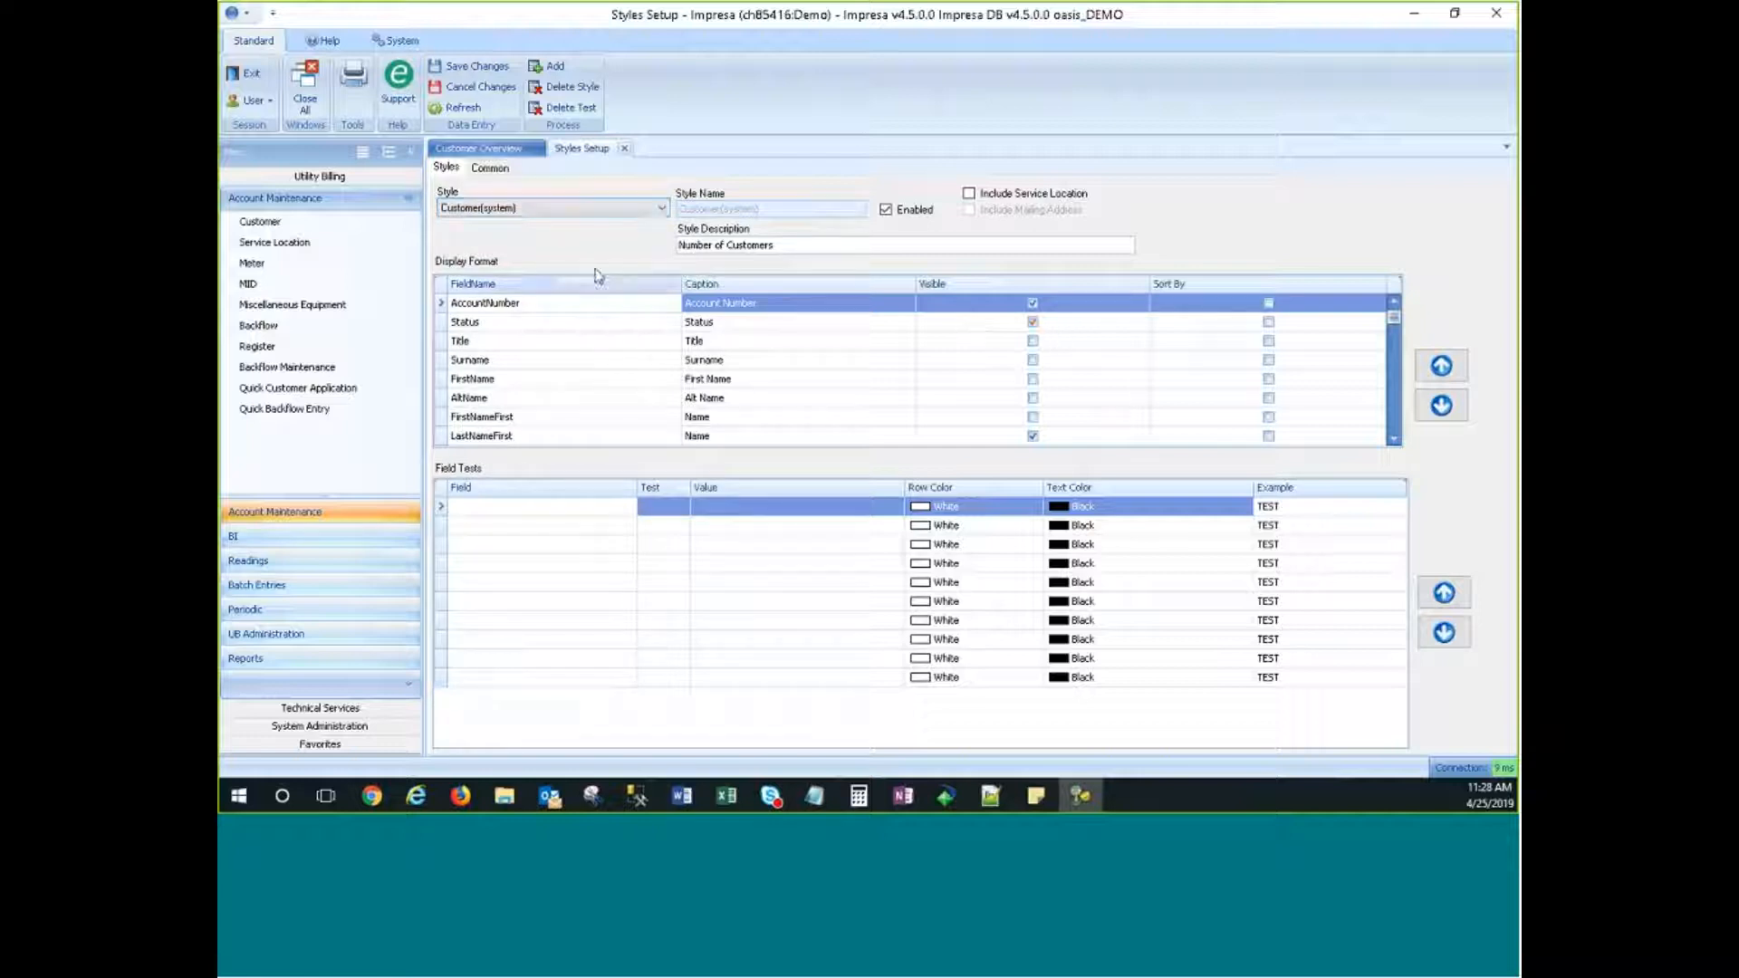
left_click(493, 211)
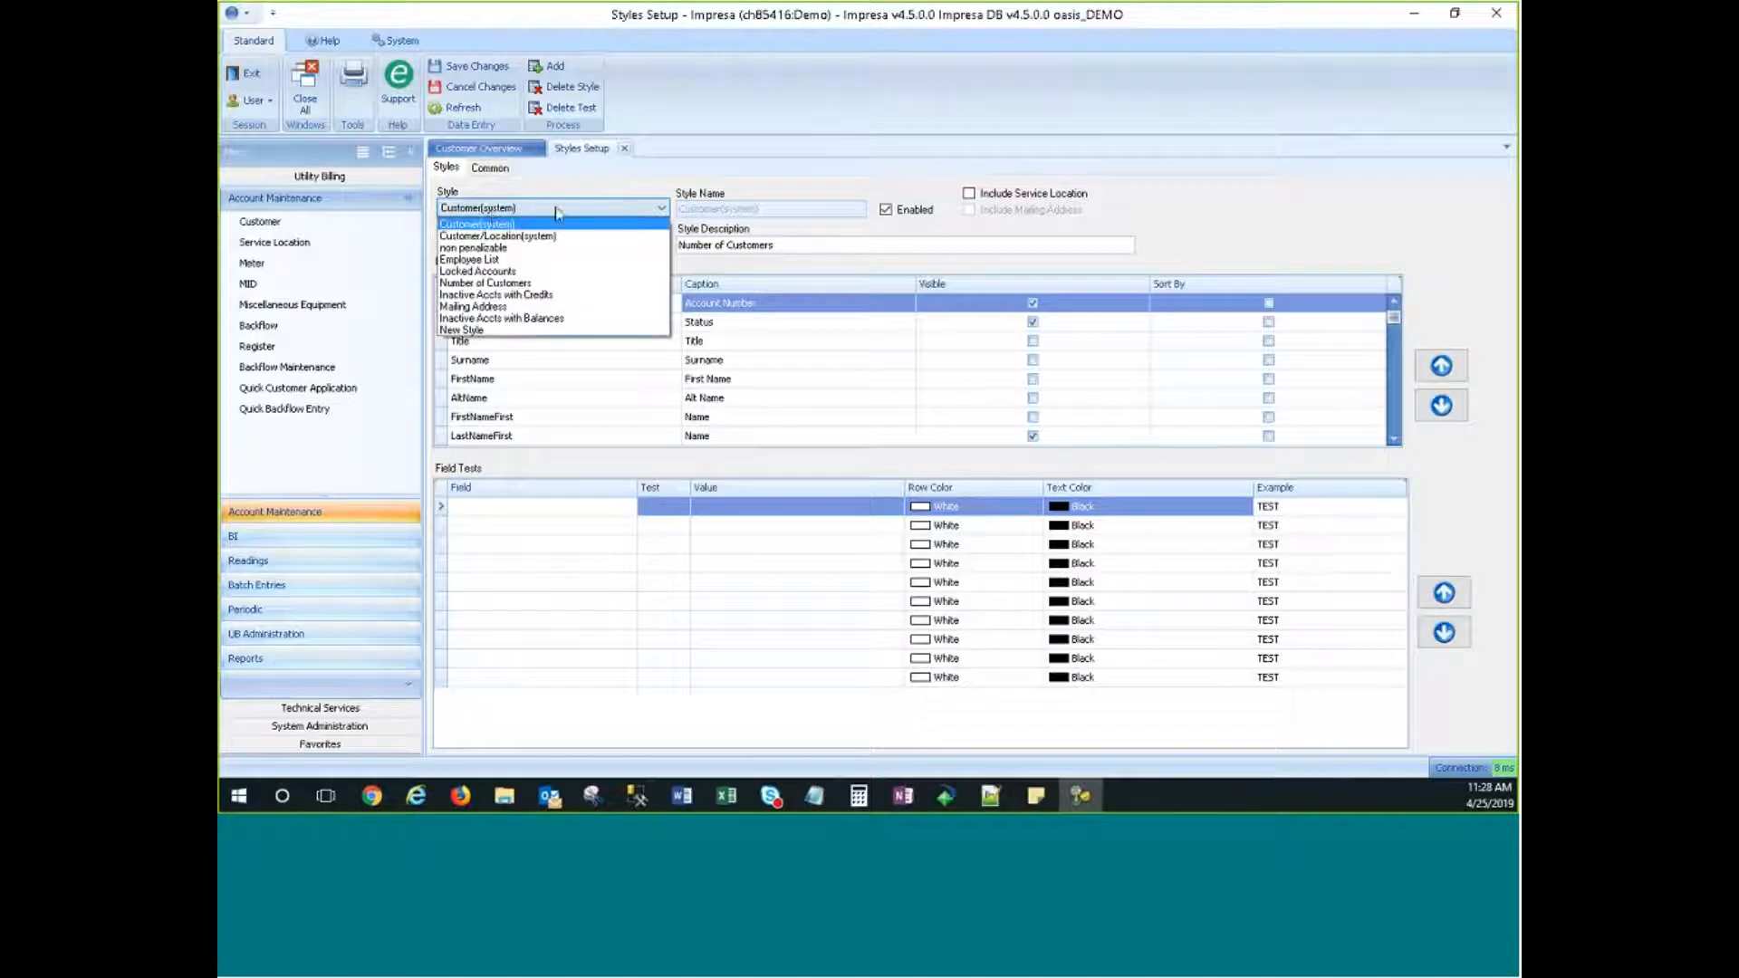
left_click(493, 235)
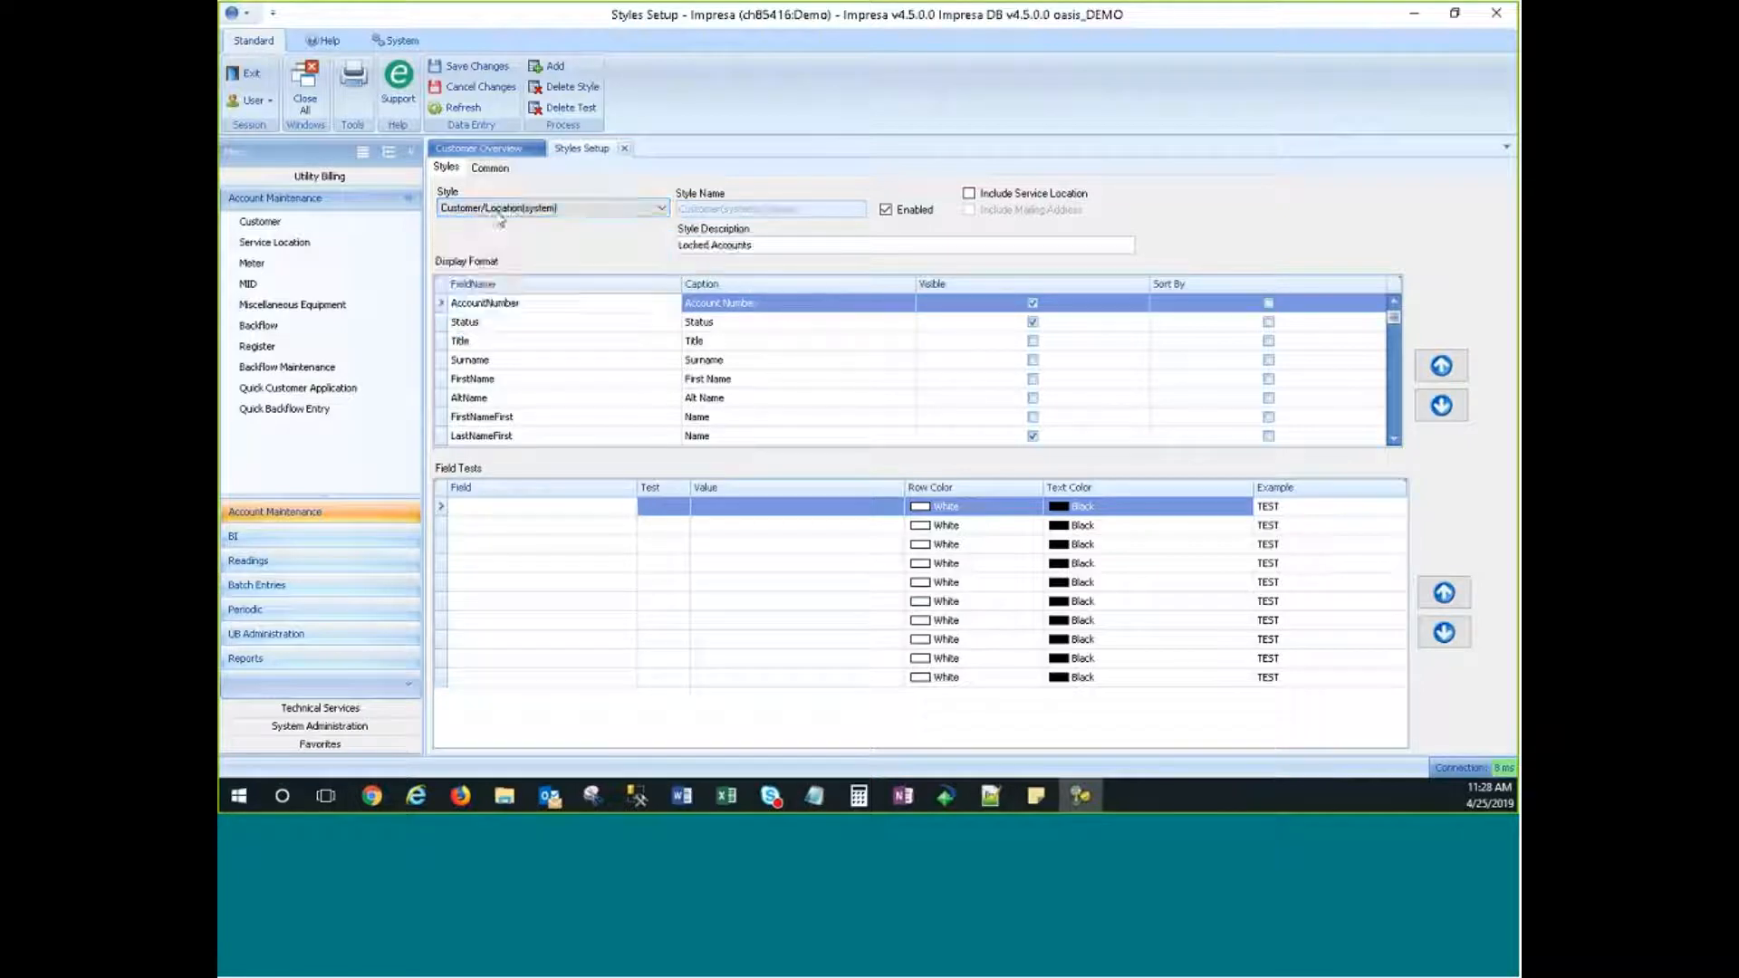
left_click(525, 209)
left_click(525, 225)
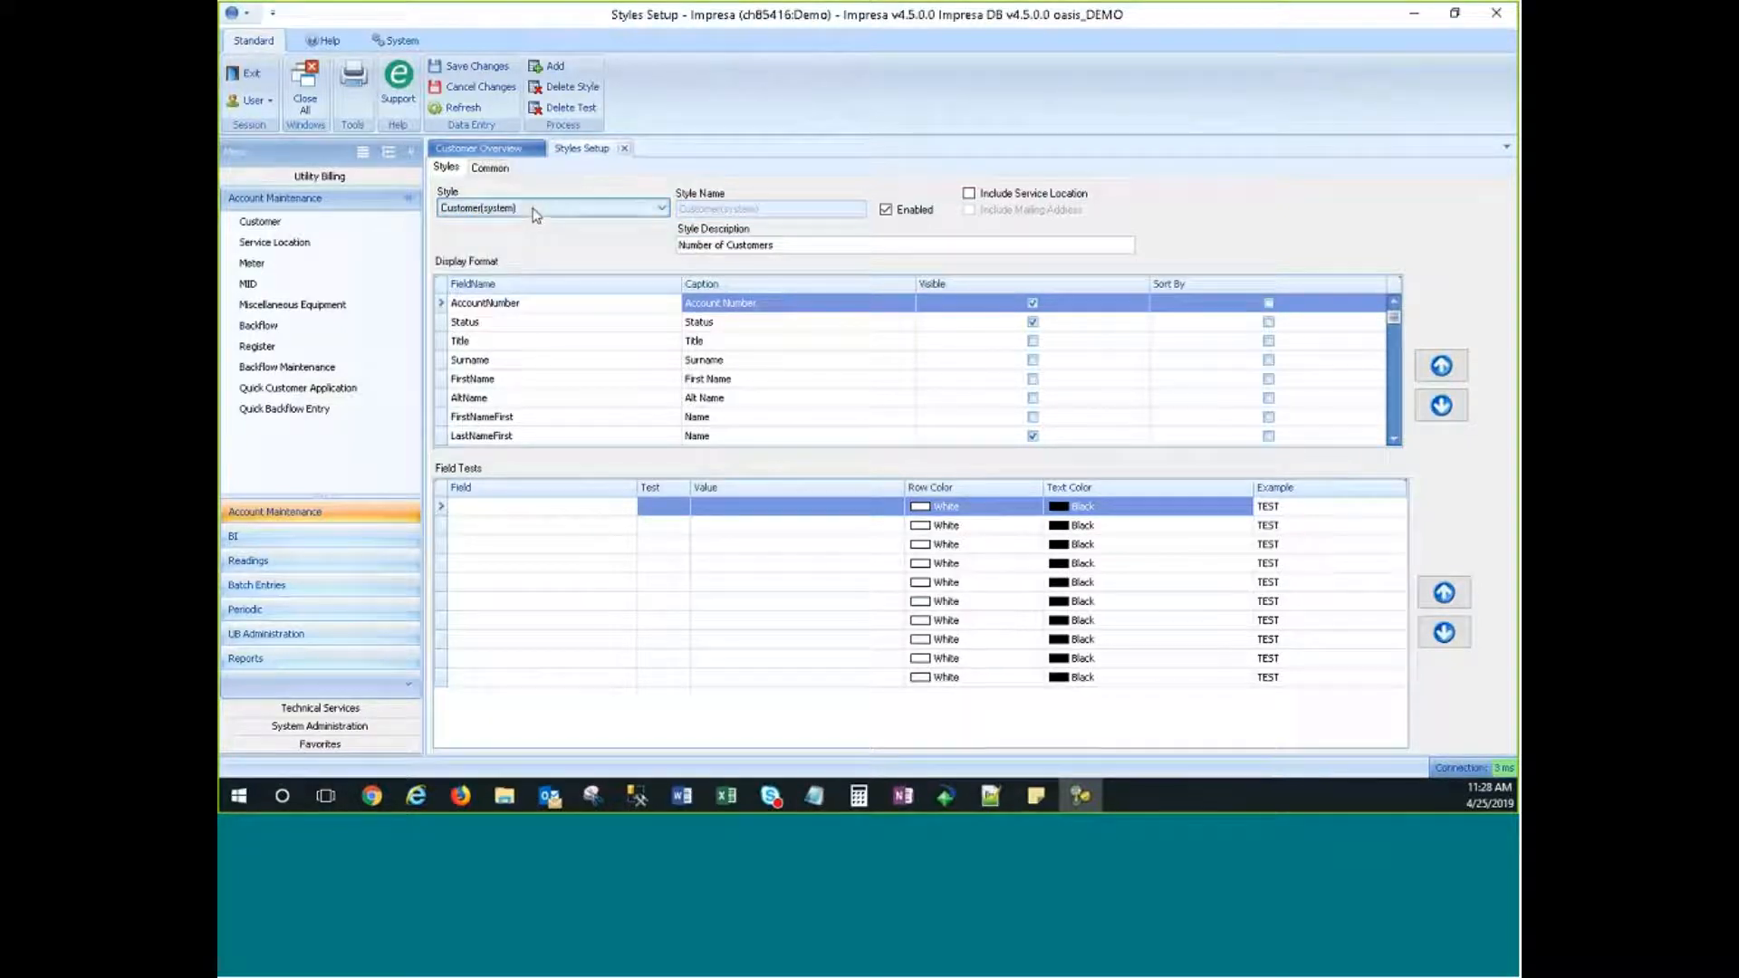
left_click(533, 210)
left_click(525, 235)
left_click(529, 209)
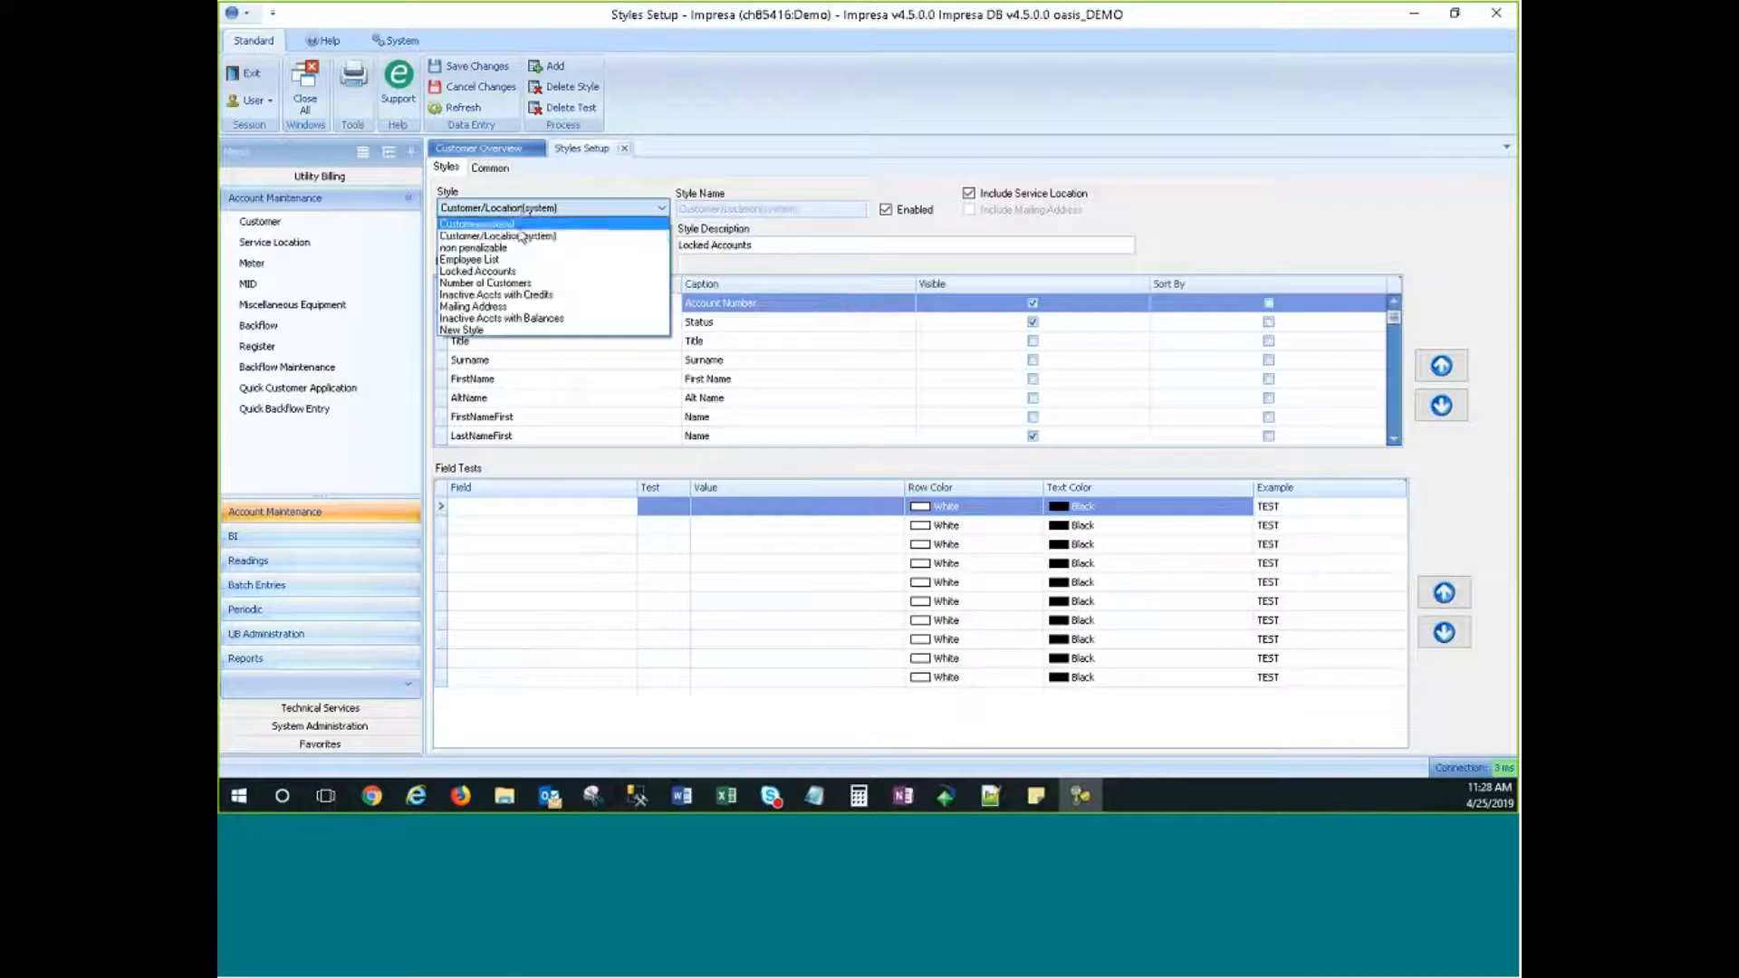
left_click(525, 225)
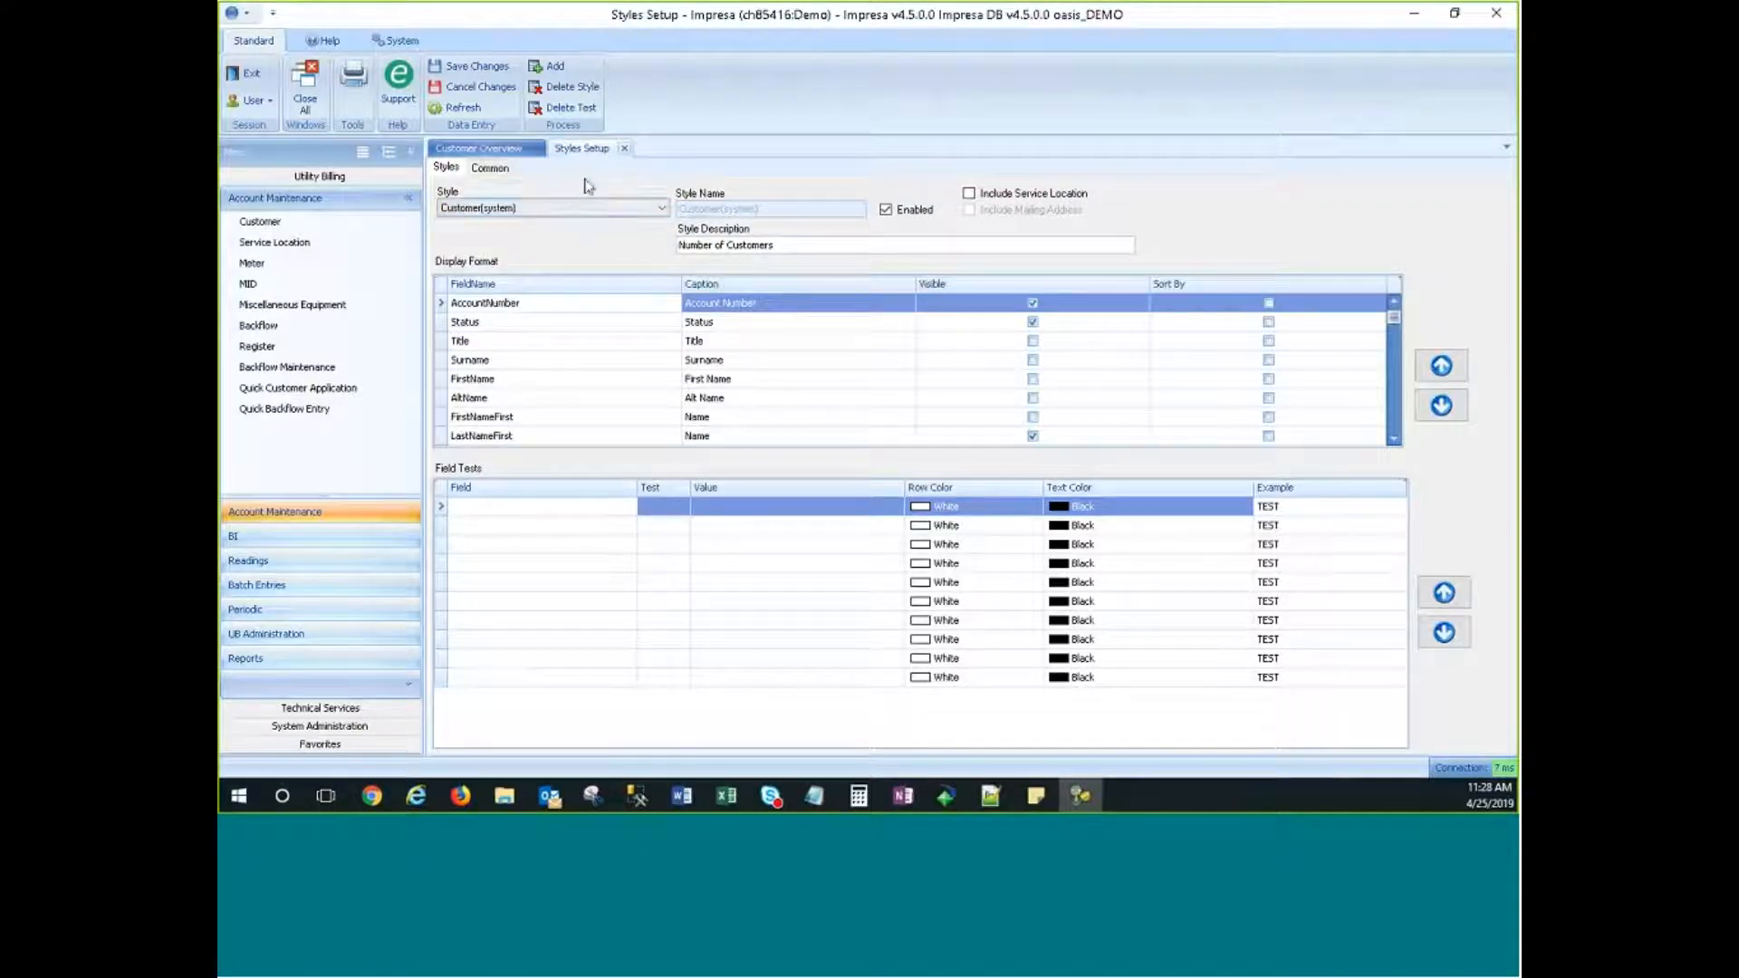
Step: Add a new overview style and name it TEST REPORT
left_click(555, 72)
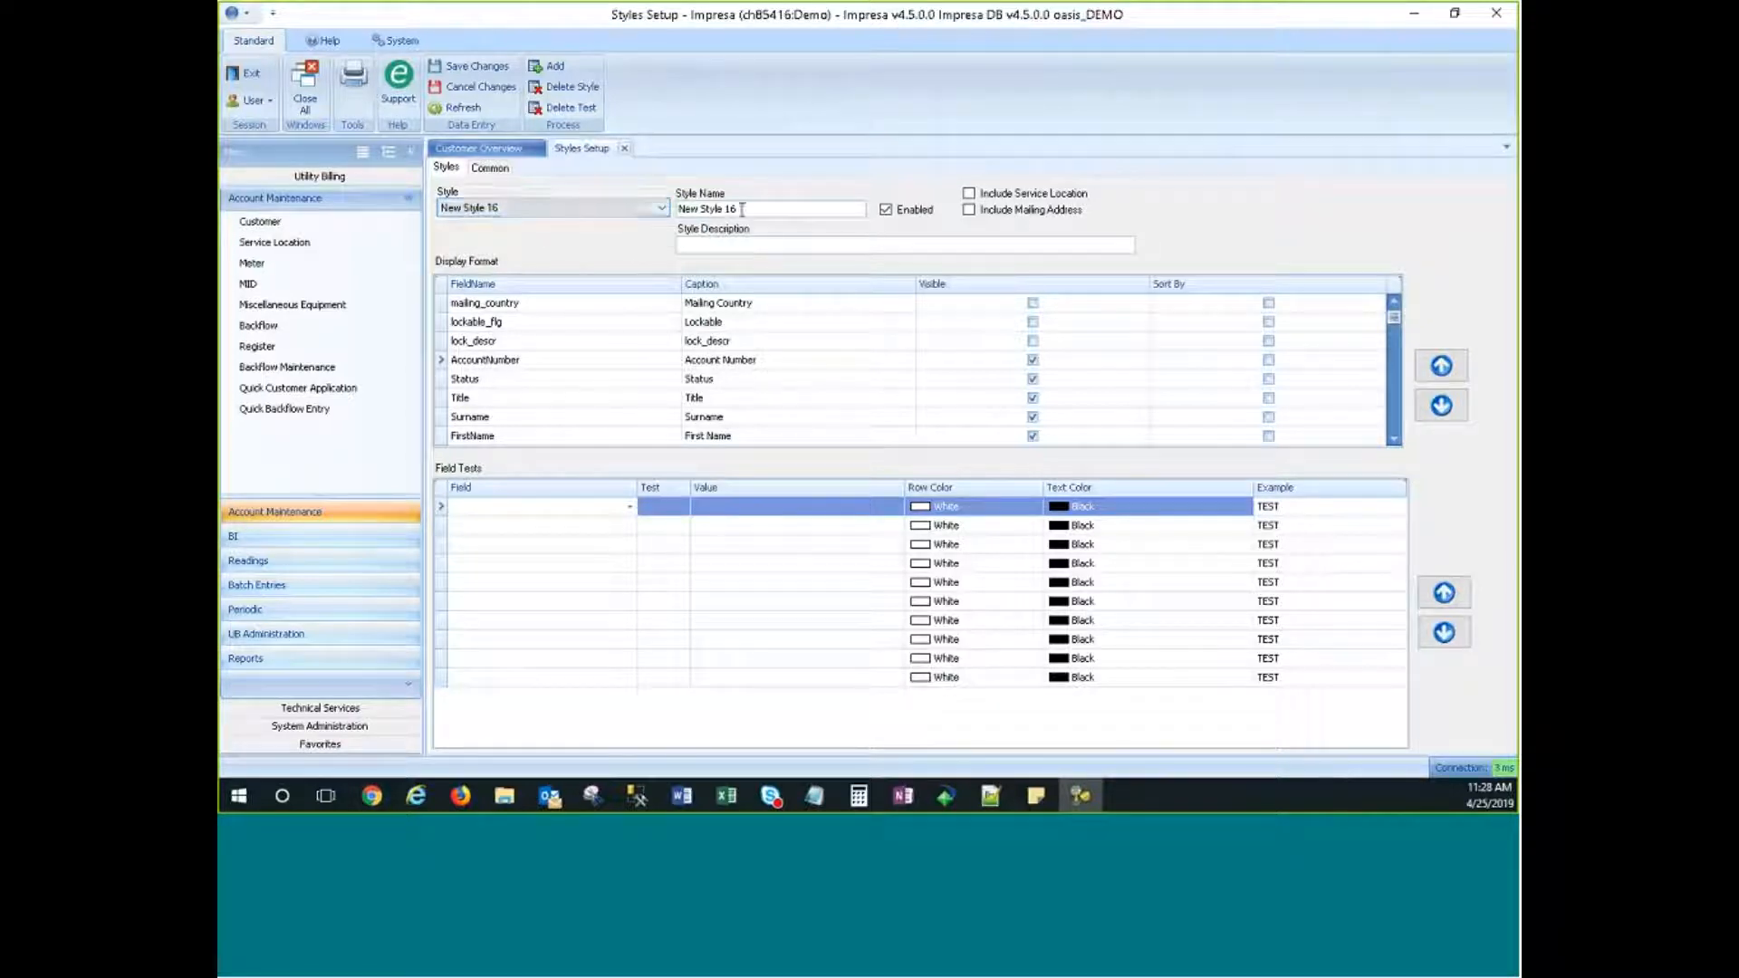
left_click_drag(743, 209, 636, 212)
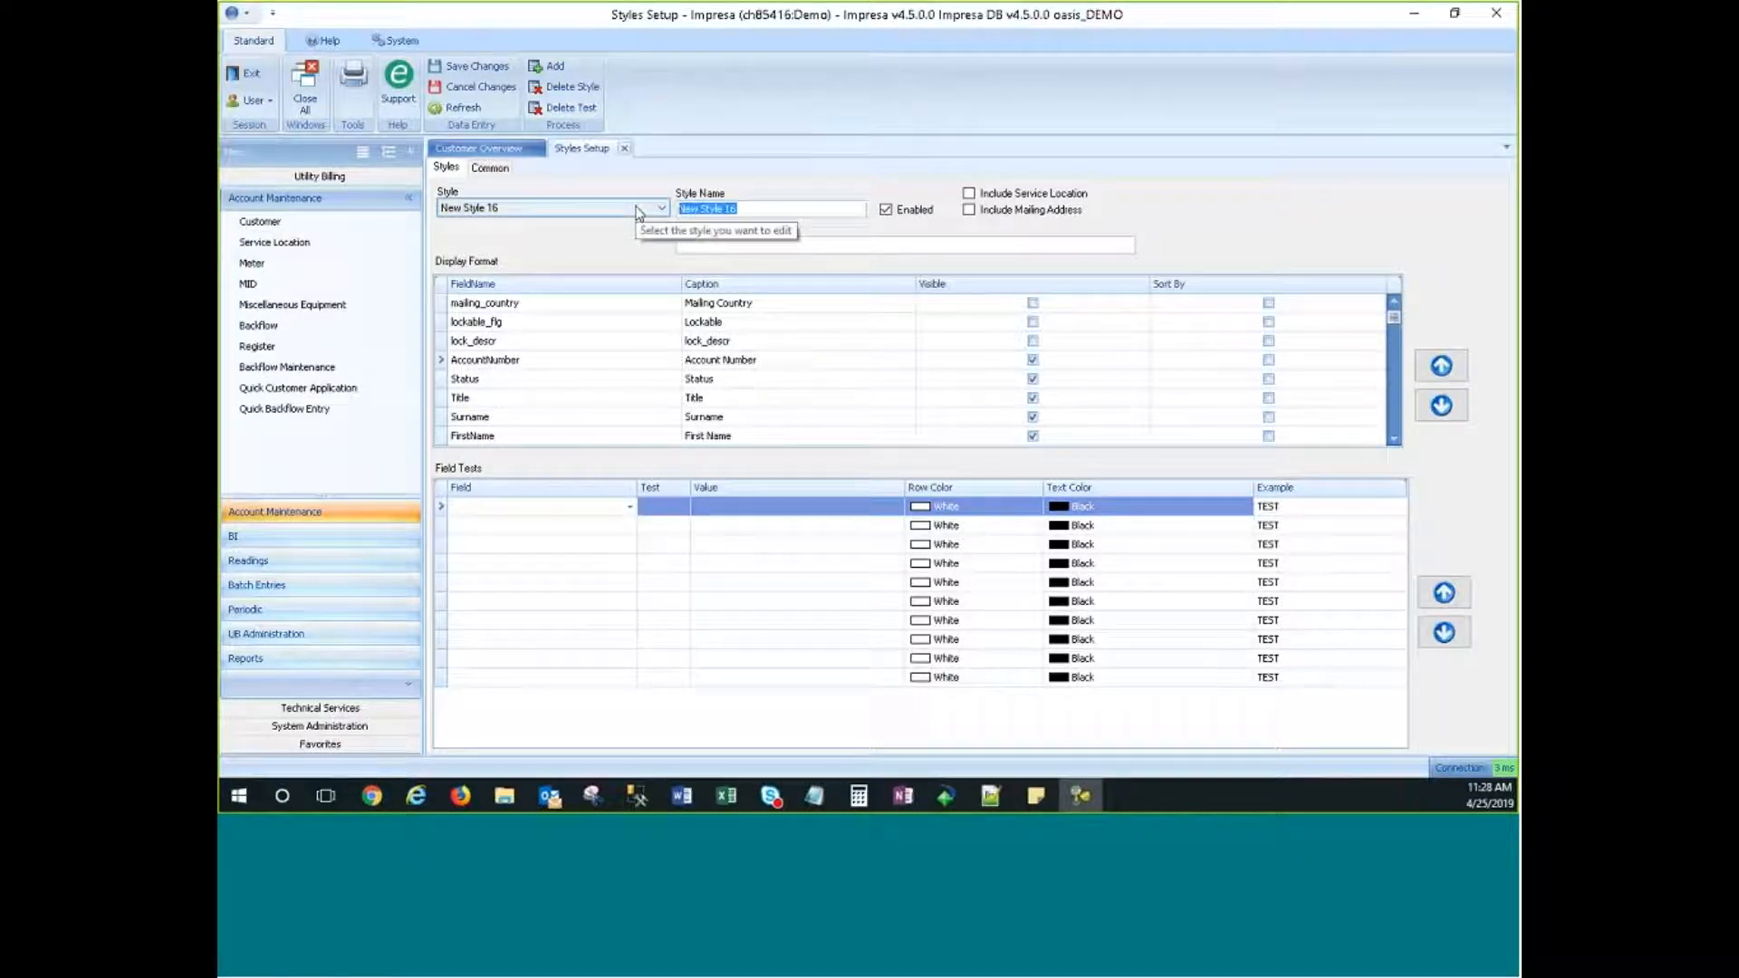
type("TEST REPORT")
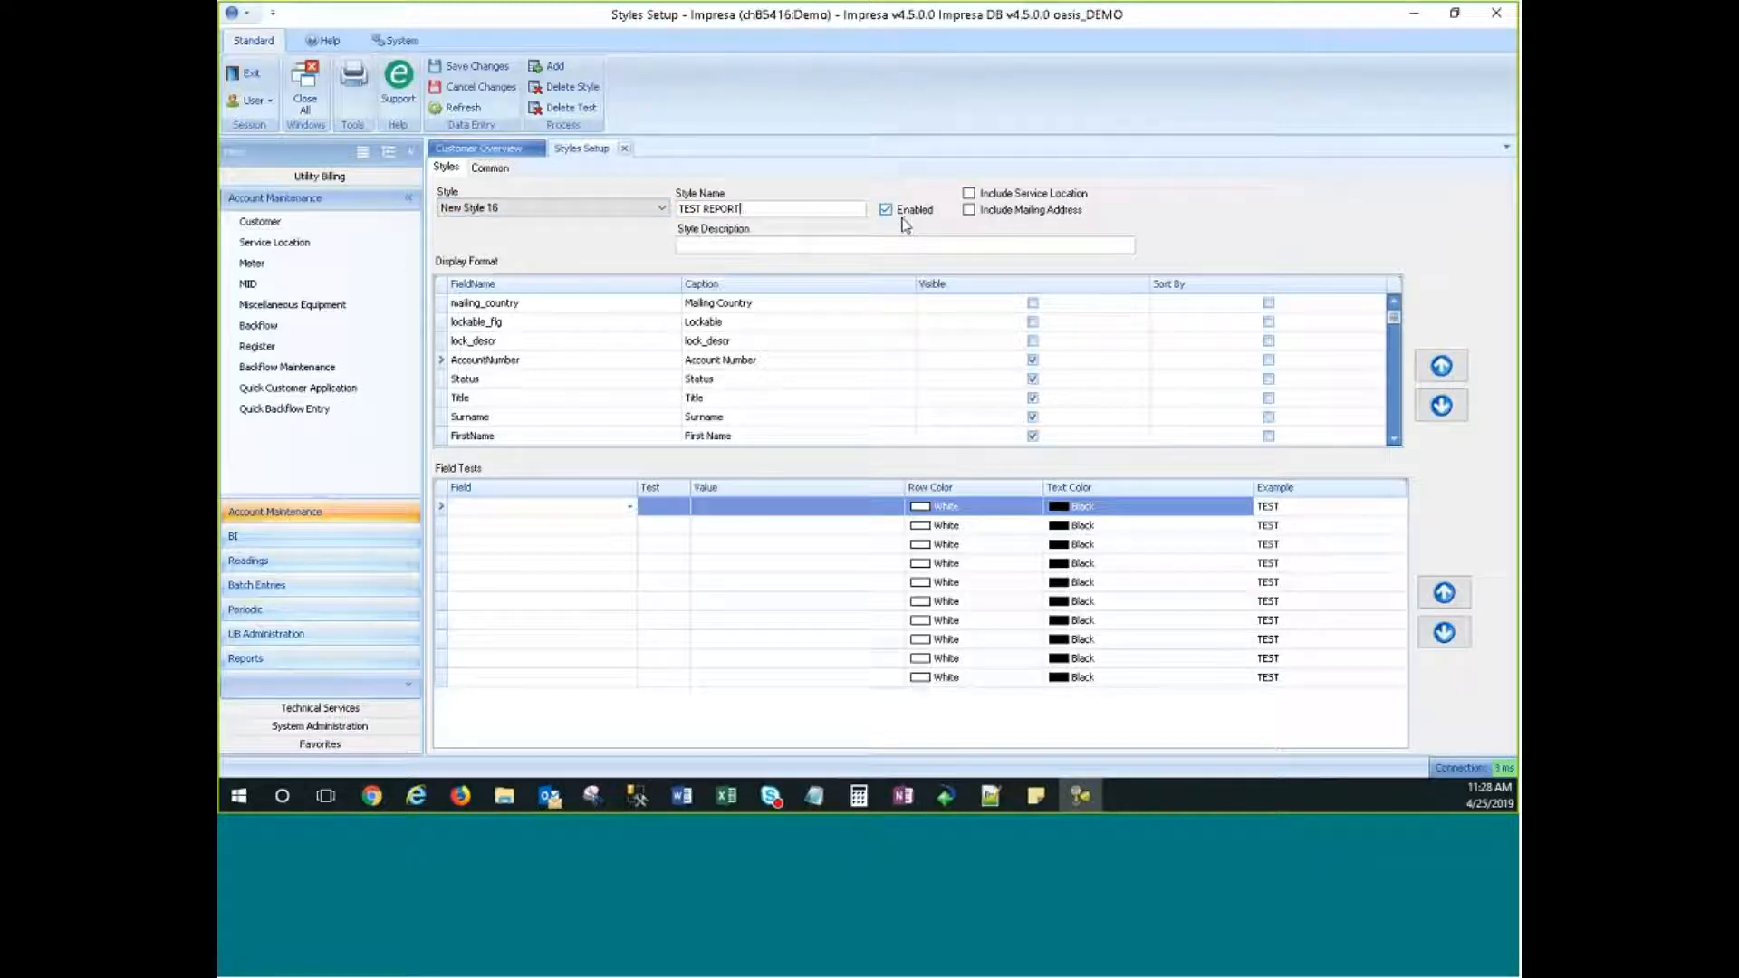
Step: Include the service location and mailing address in the TEST REPORT style and set its description to "sdfsdf"
left_click(1000, 207)
left_click(971, 210)
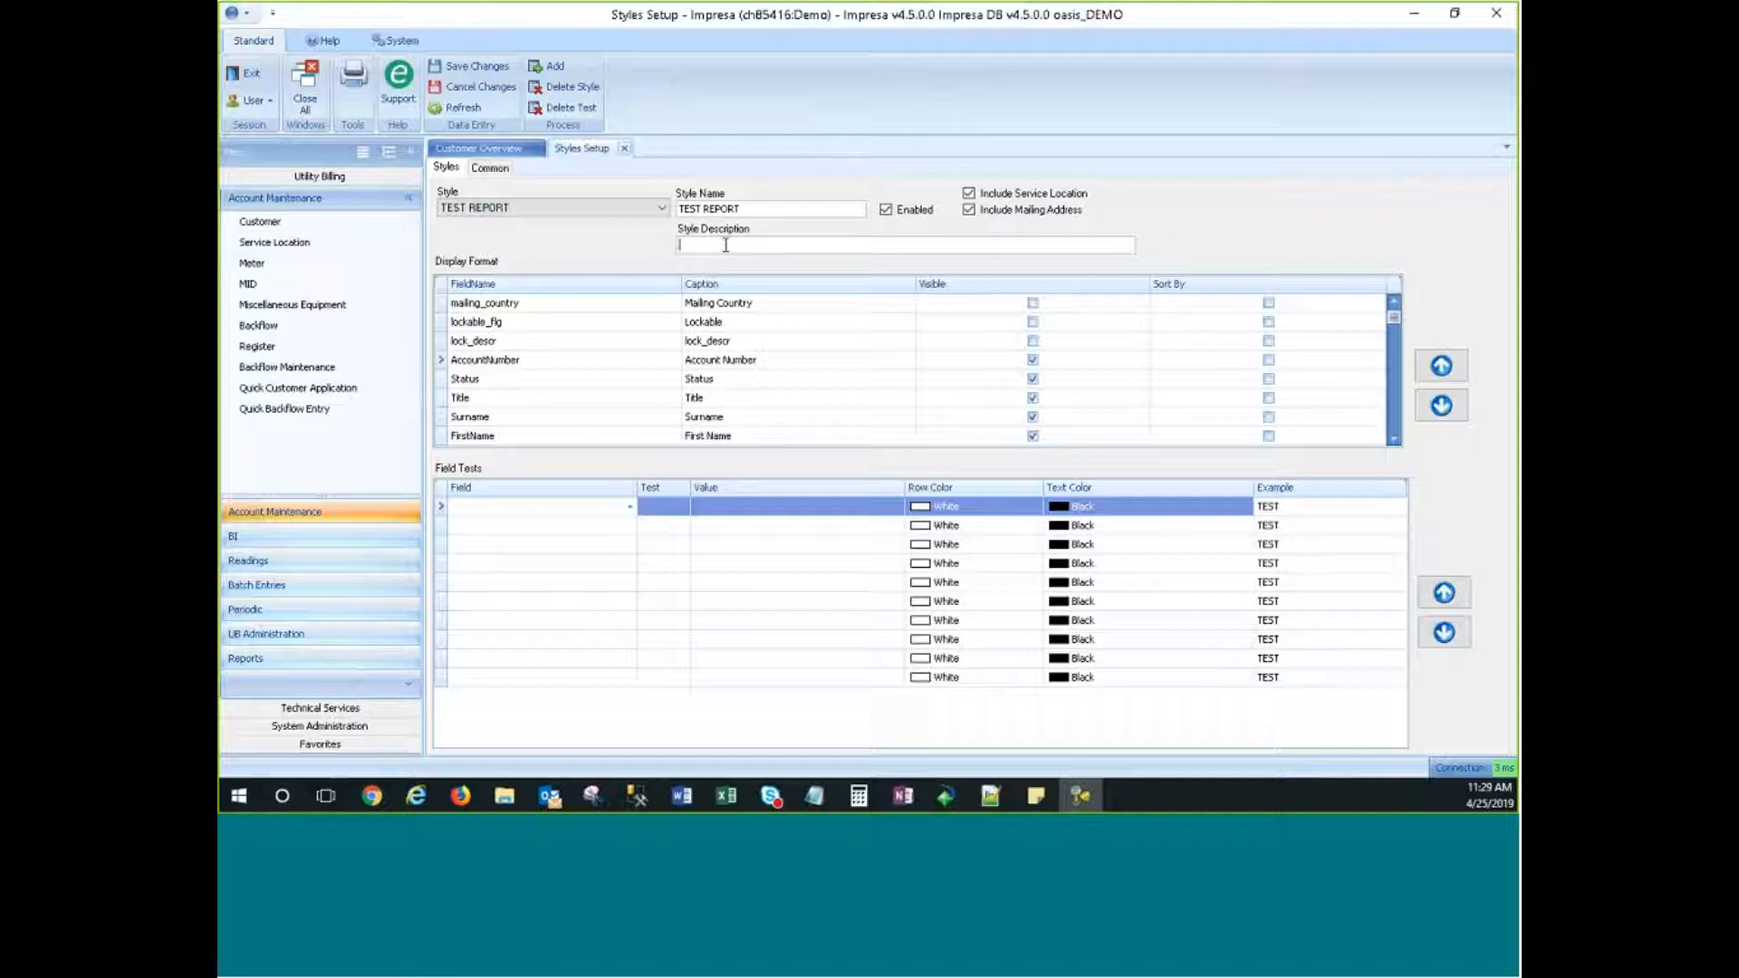
type("sdfsdf")
Step: Look through the TEST REPORT style's Display Format fields, including the mailing address fields
left_click_drag(1395, 317, 1402, 391)
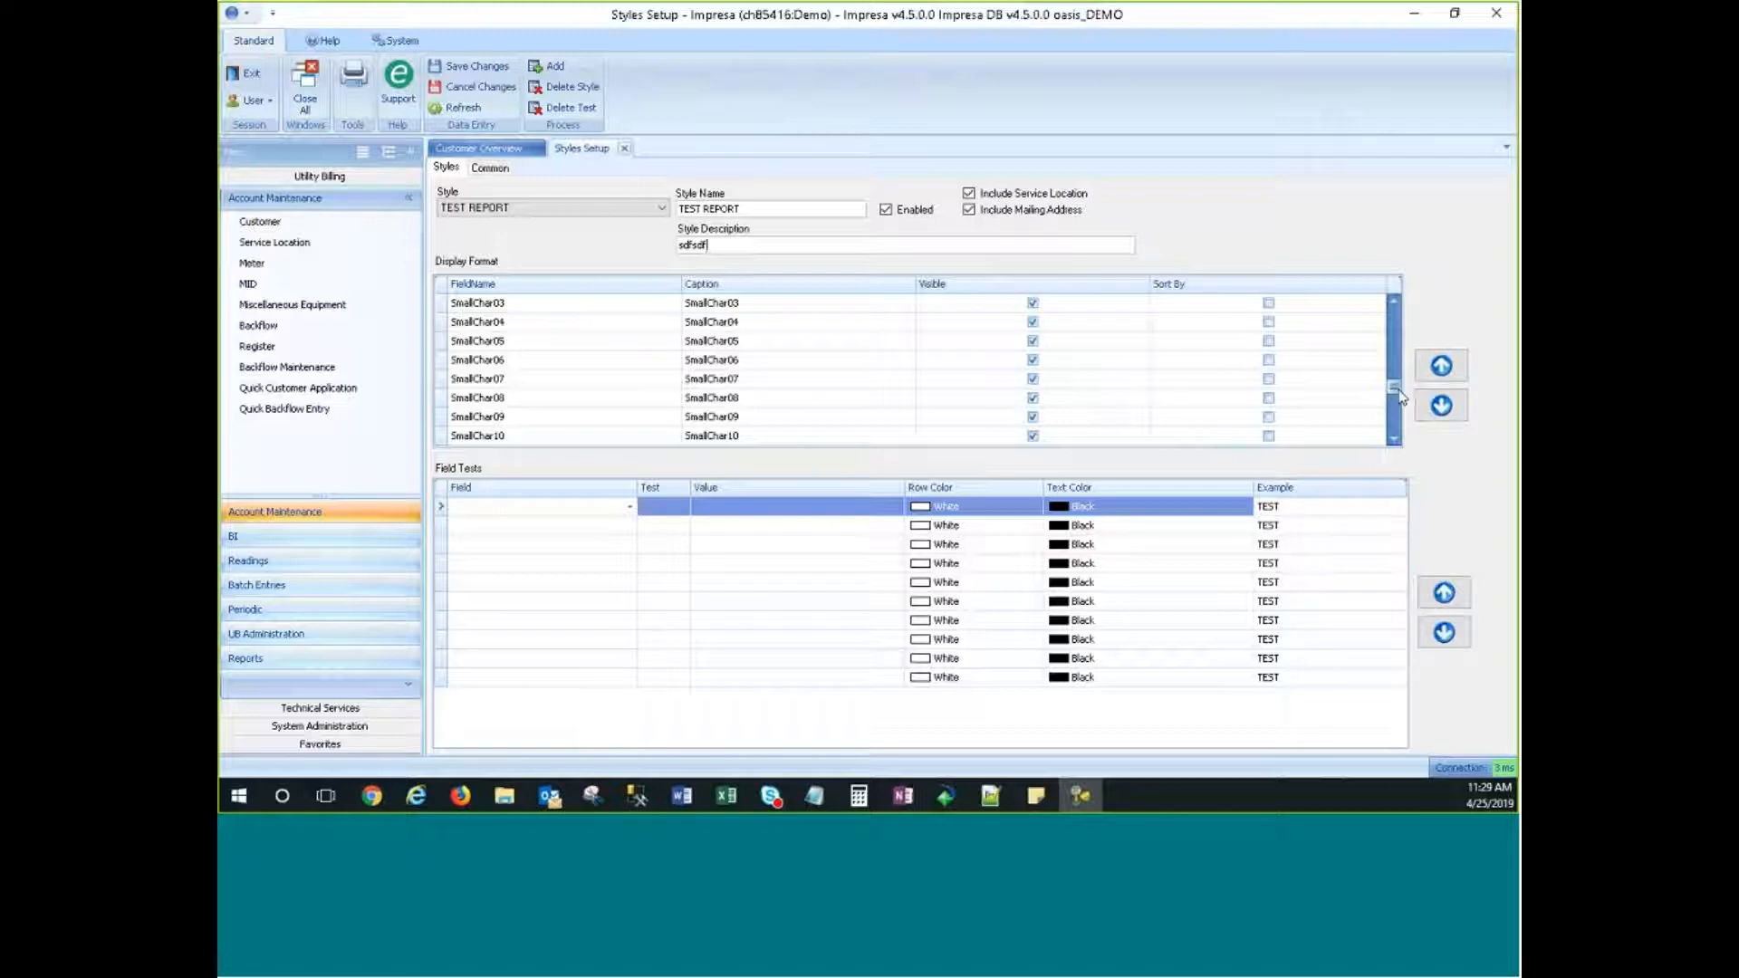
left_click_drag(1400, 395, 1386, 432)
scroll(494, 380, "up", 1)
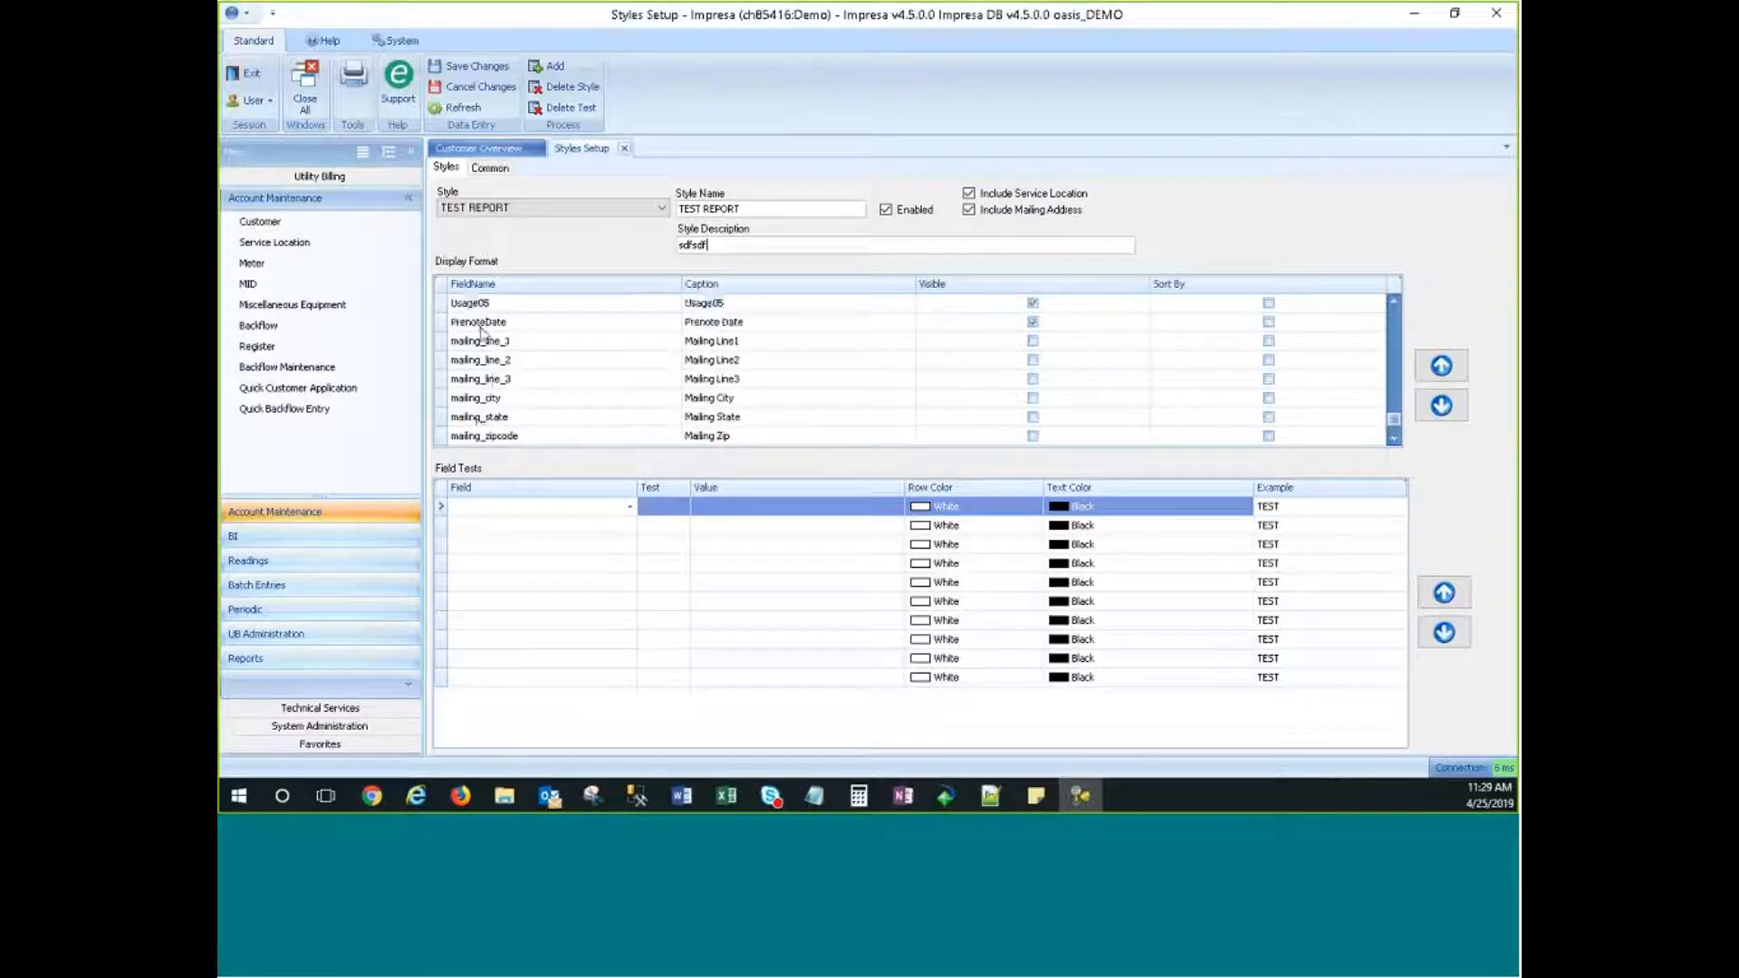
scroll(497, 398, "up", 2)
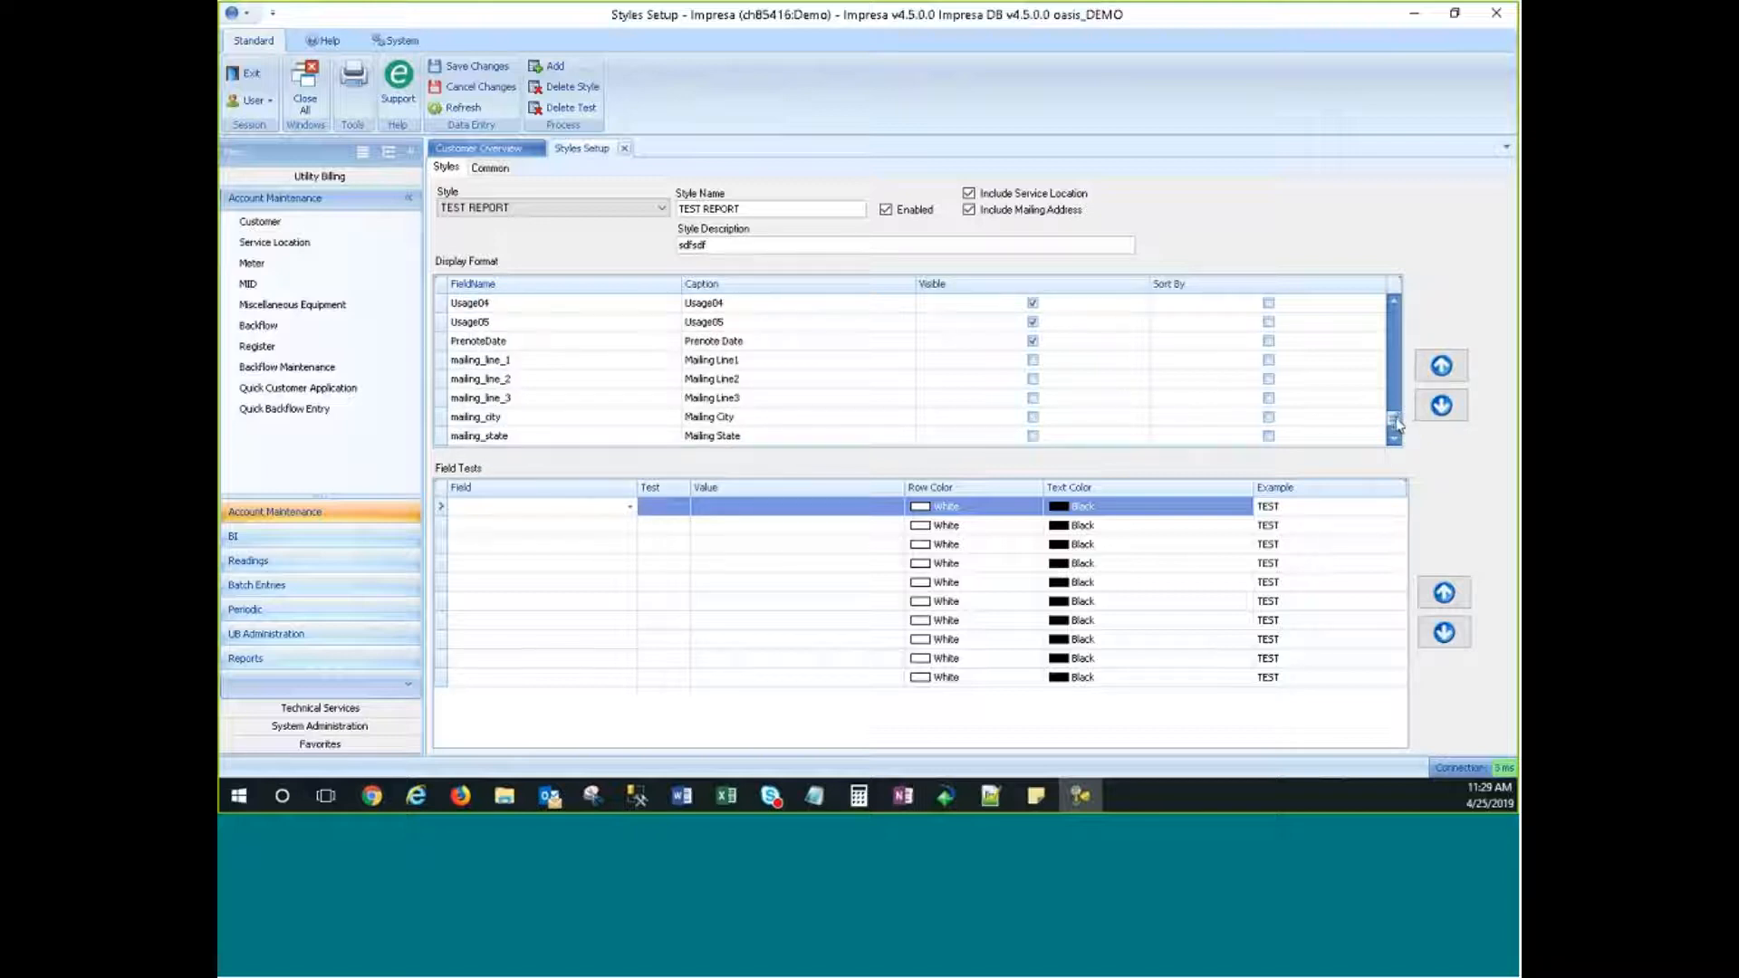
left_click_drag(1398, 426, 1395, 338)
scroll(621, 376, "down", 3)
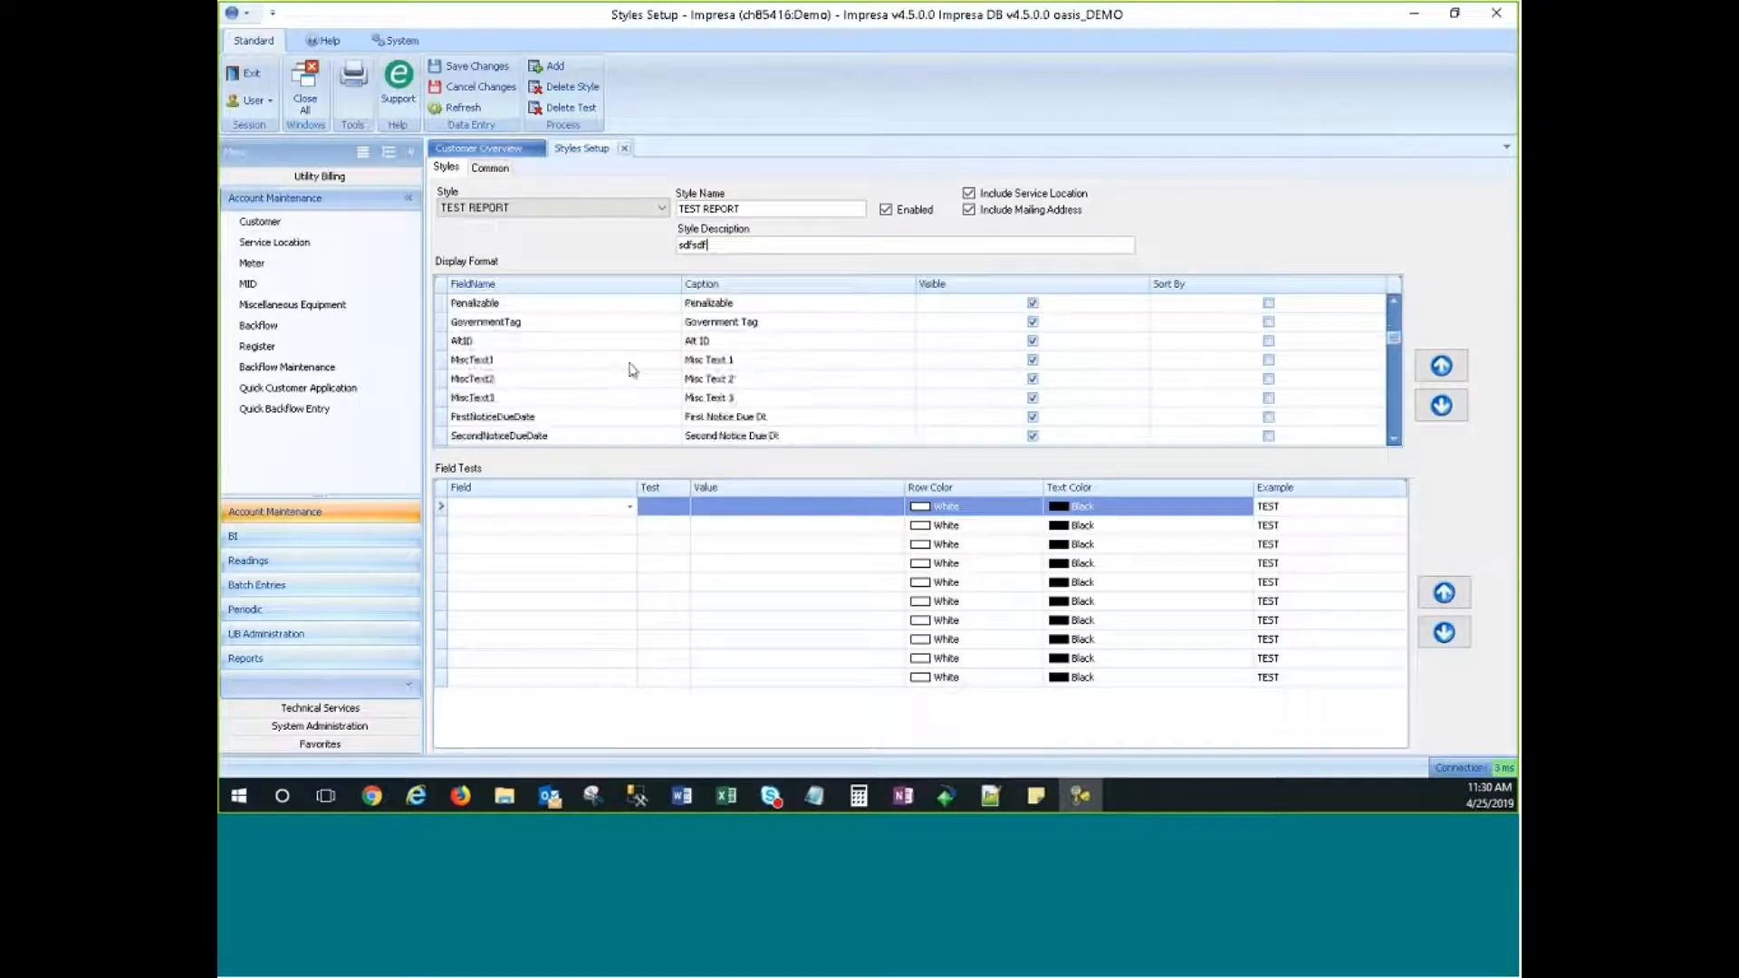
Step: Look through the remaining TEST REPORT display fields down to the balance fields and select the overdue_state field
scroll(631, 369, "down", 2)
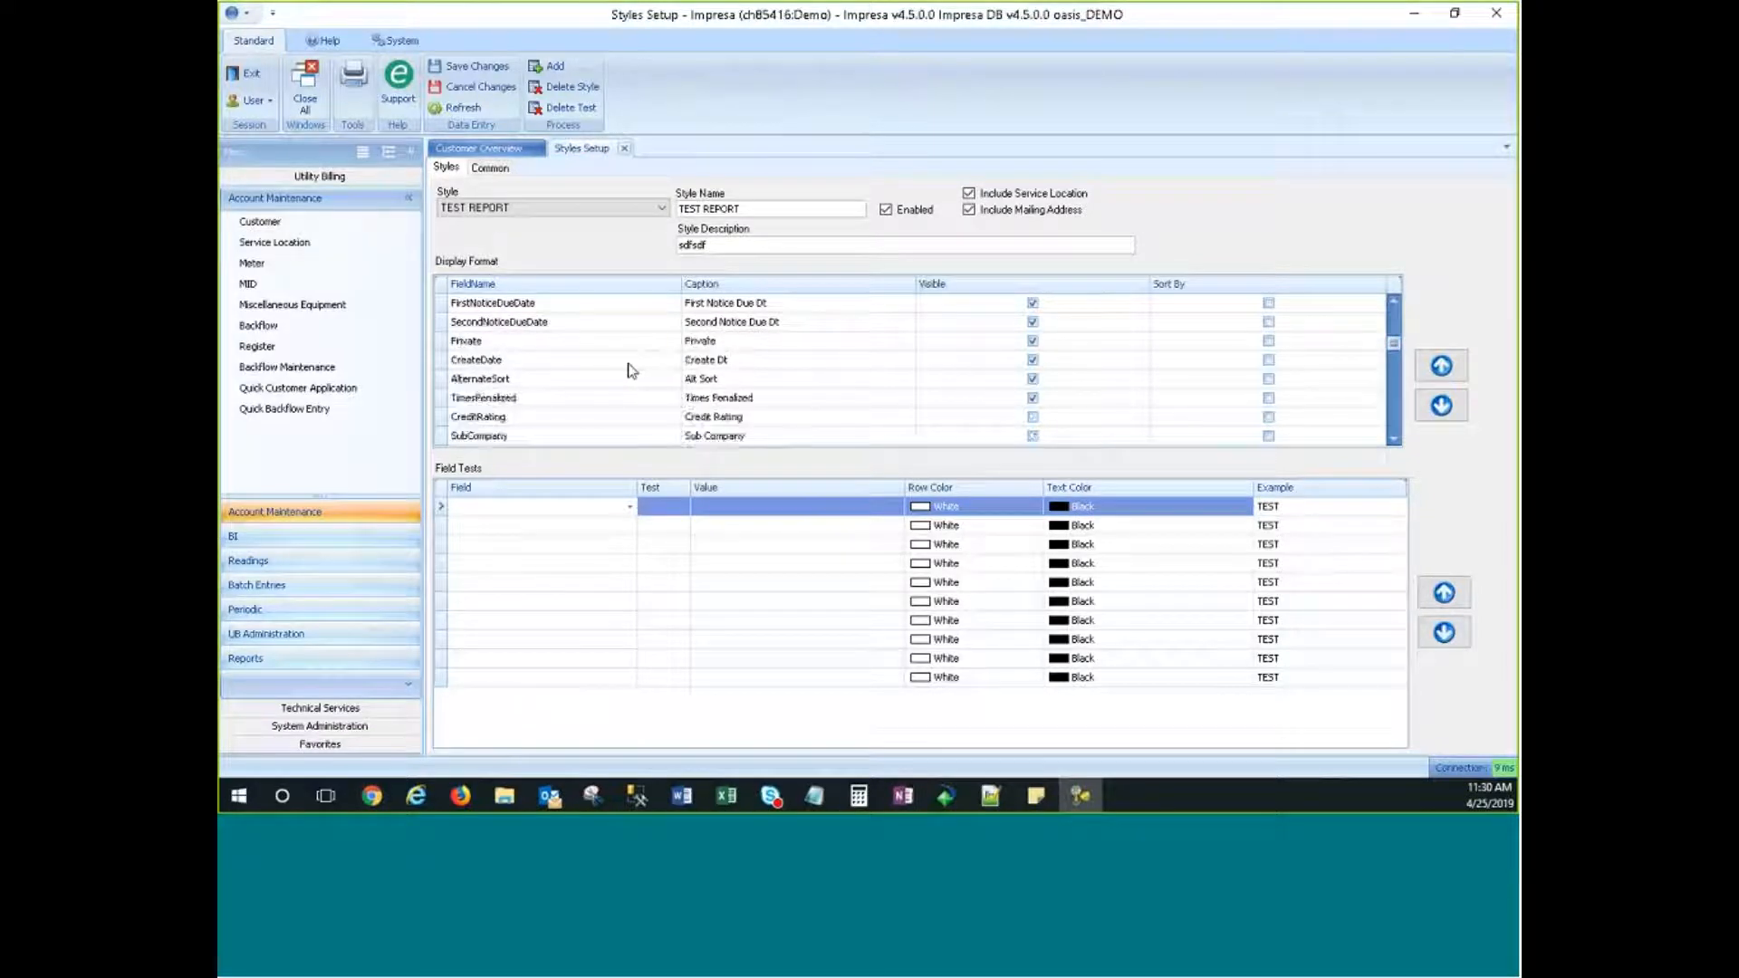
scroll(631, 369, "down", 2)
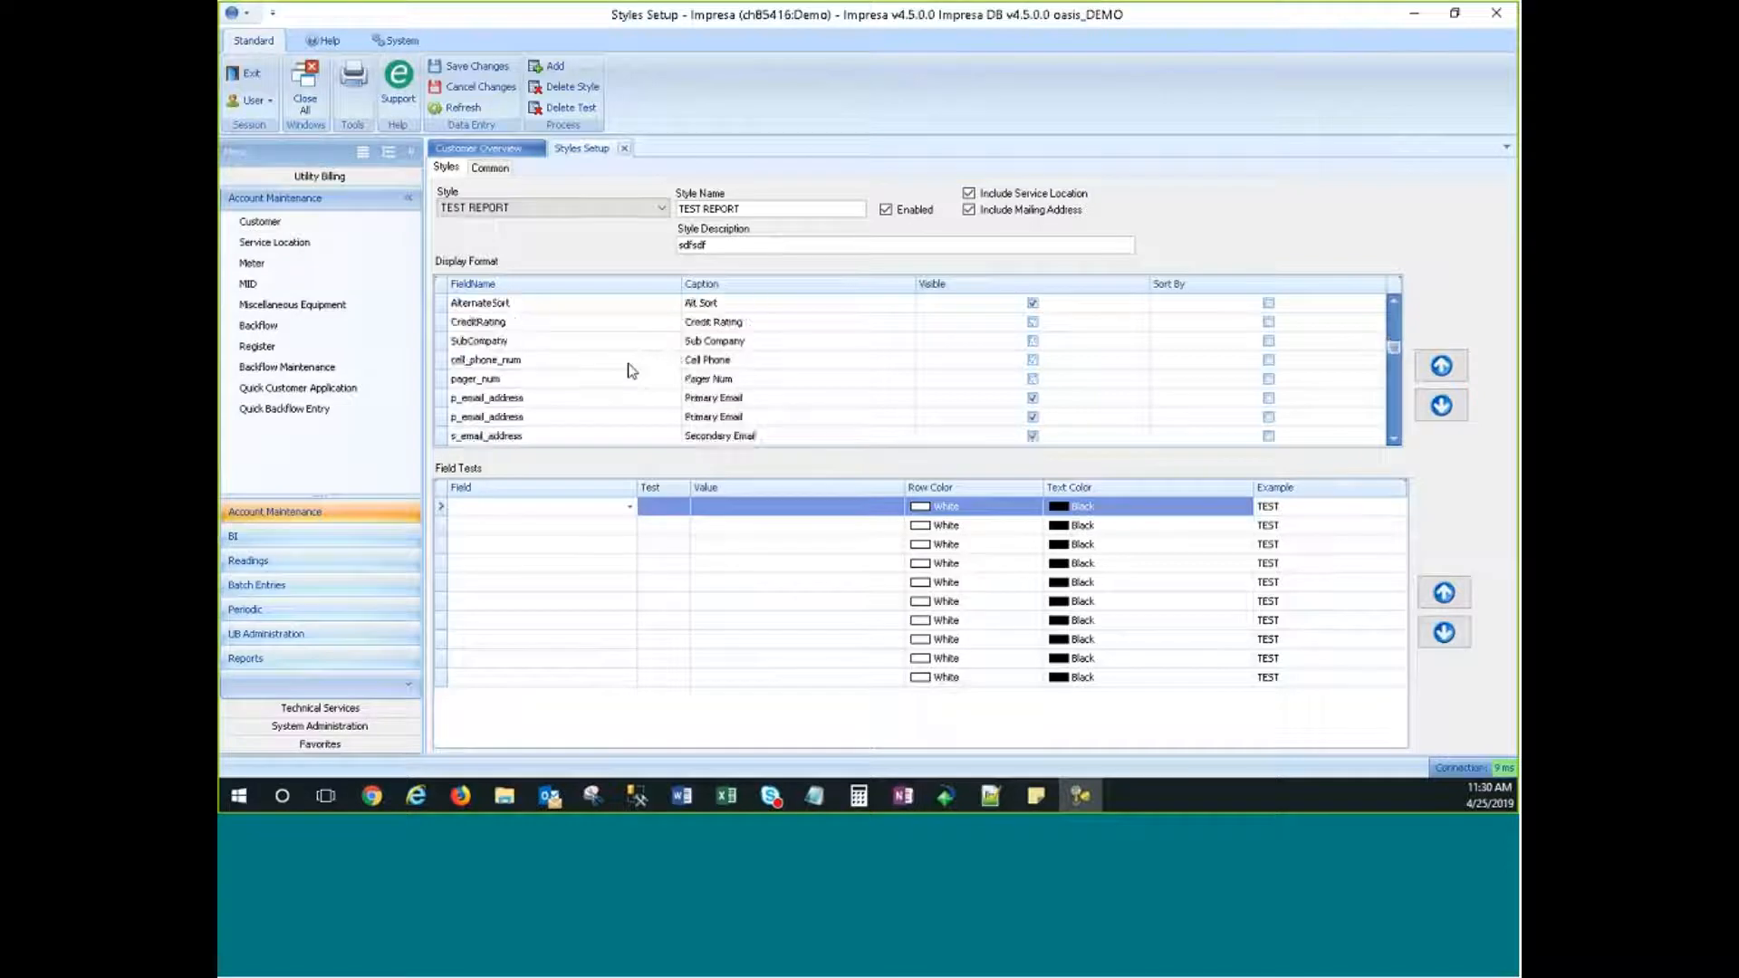
scroll(631, 369, "down", 2)
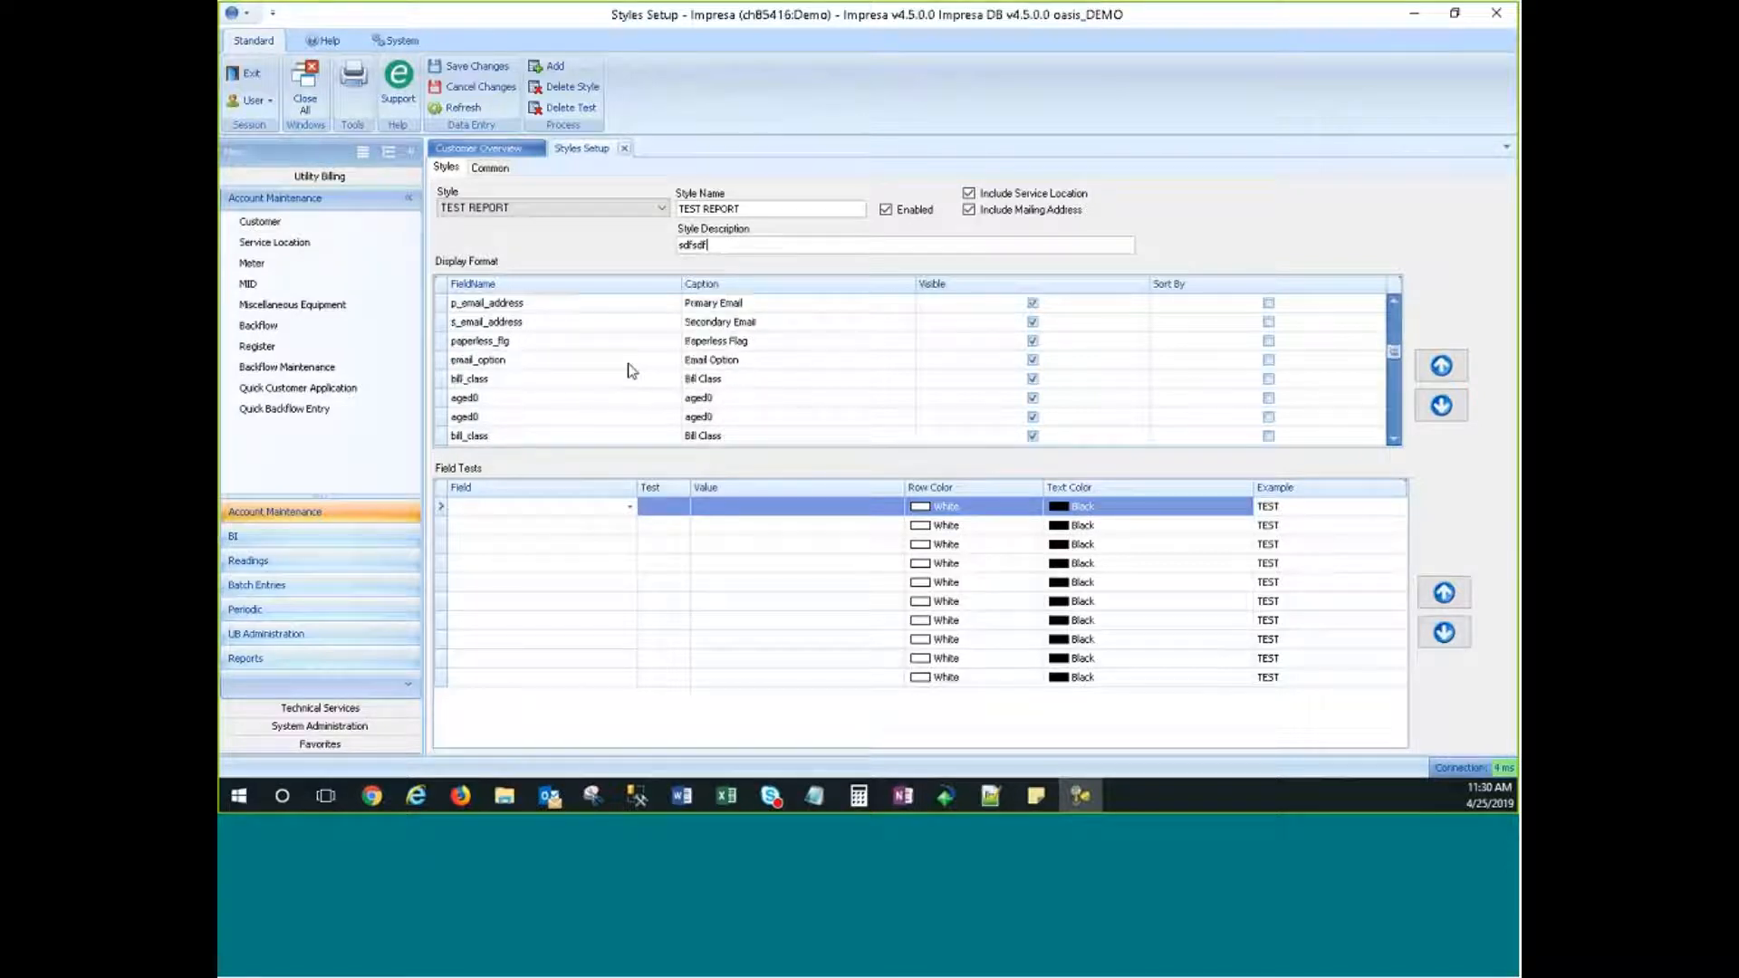
scroll(632, 370, "down", 4)
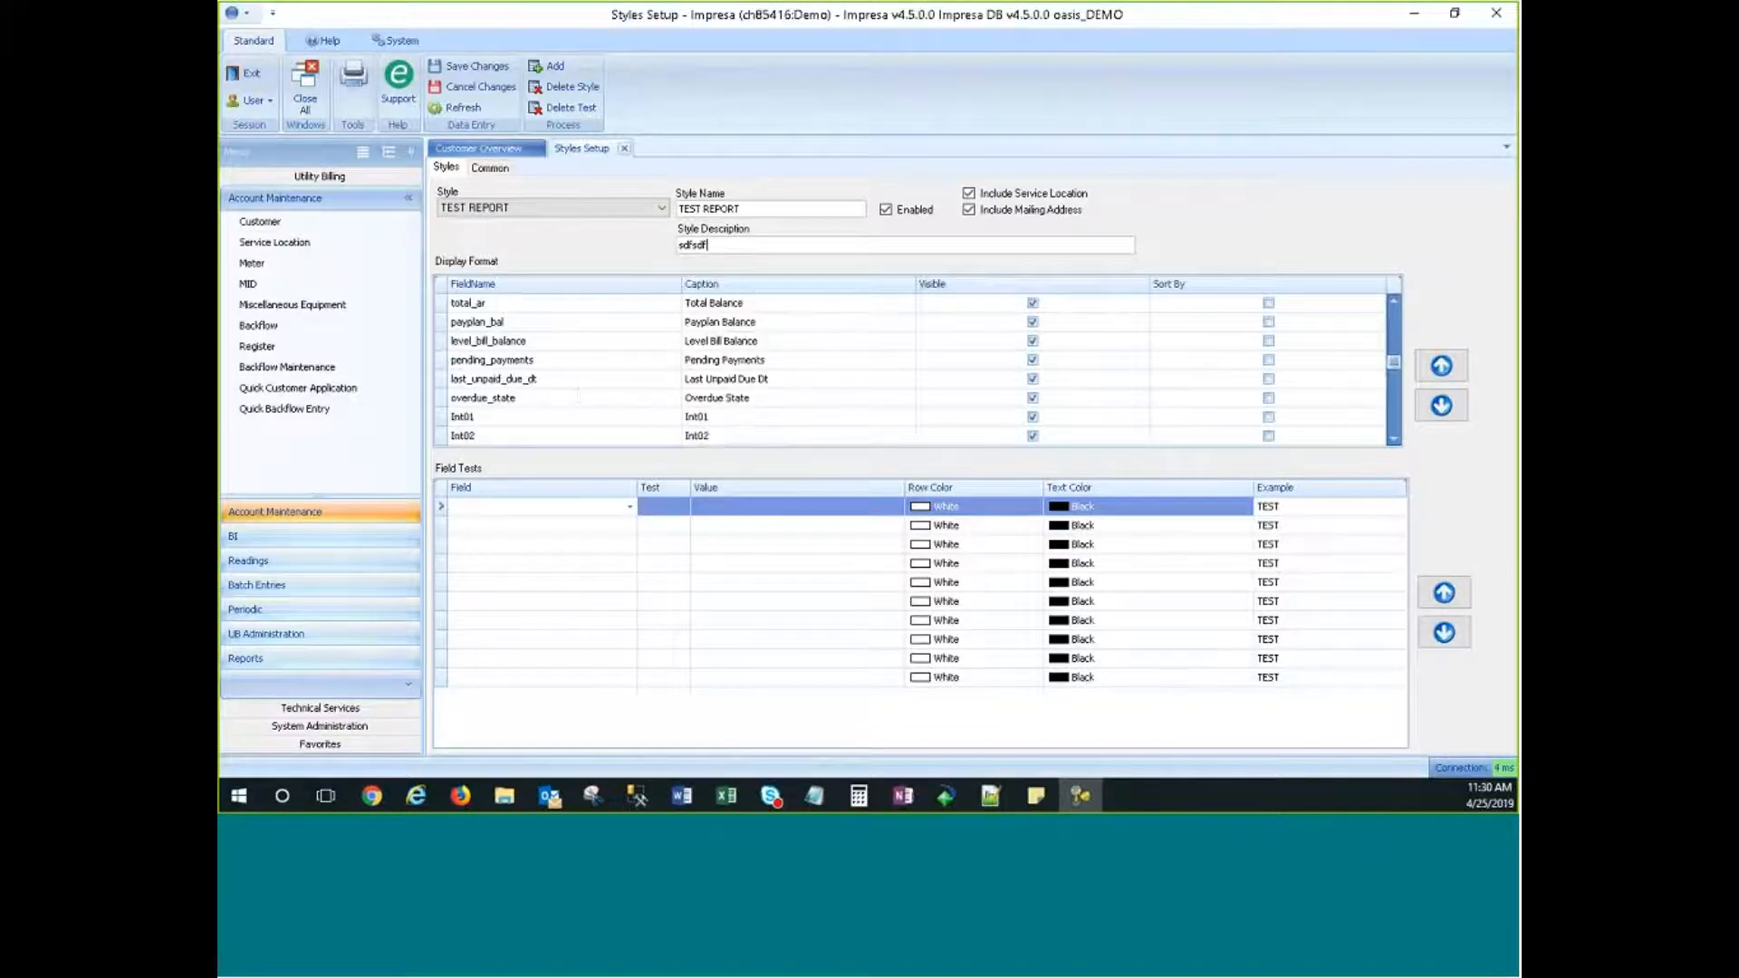
left_click(692, 401)
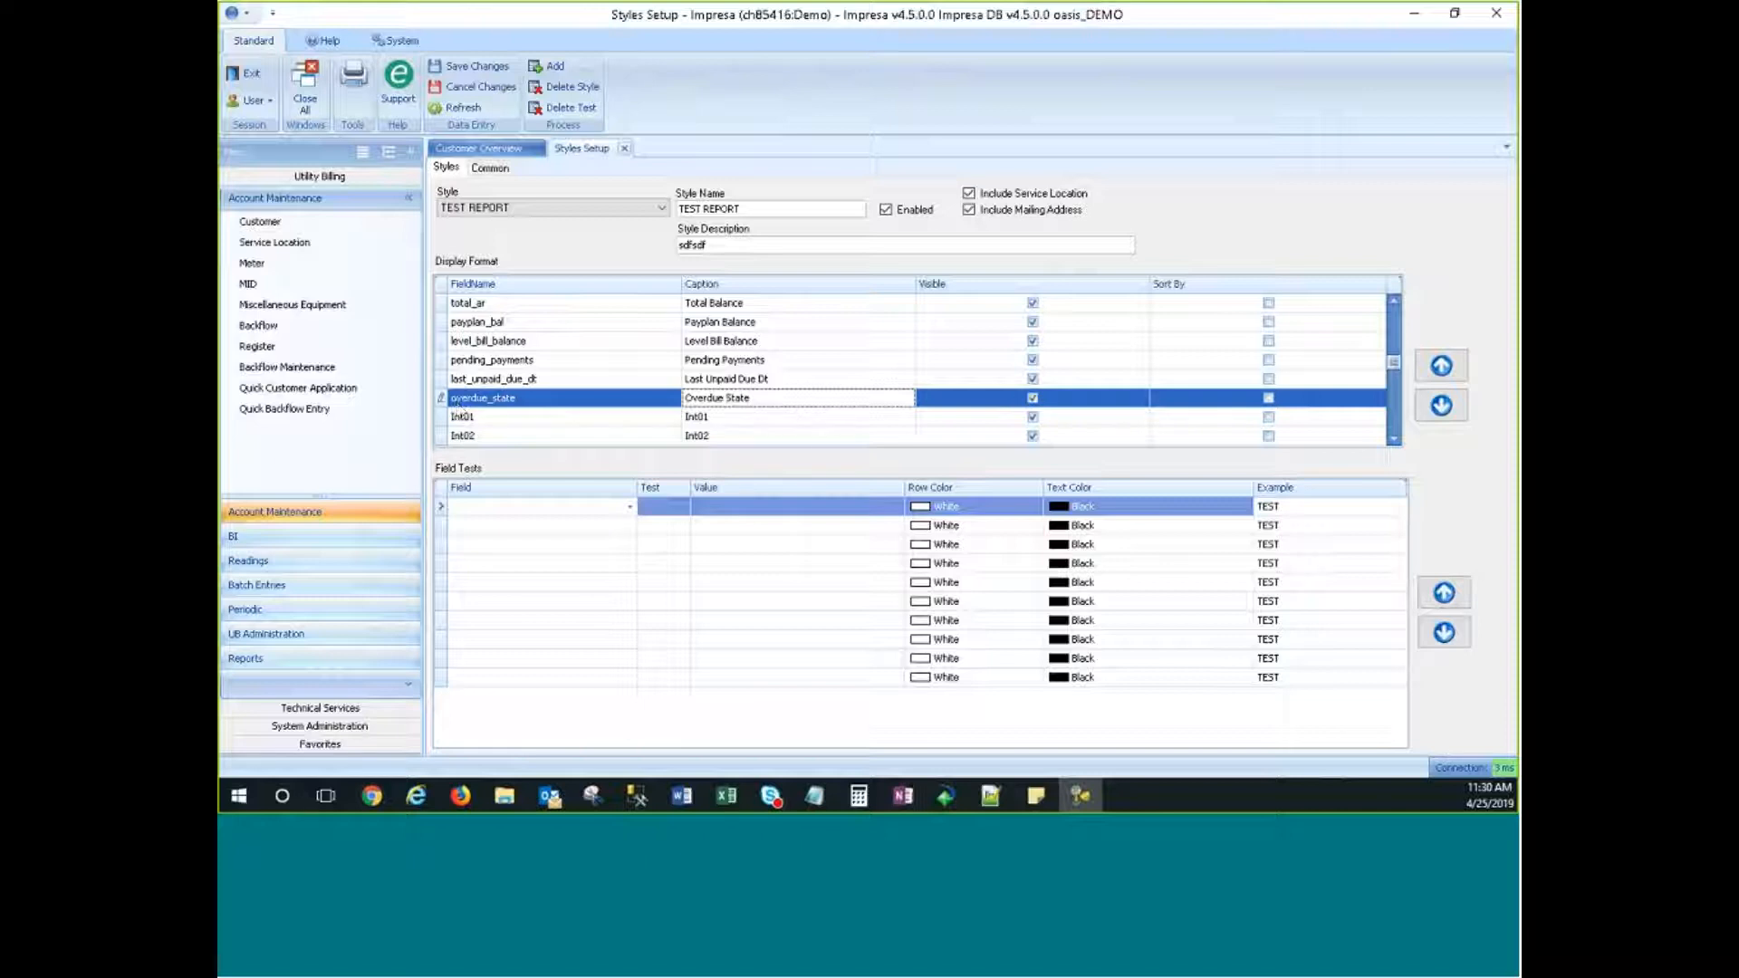
Step: Open the Overdue State Setup and examine the Paid and Balance states with their day ranges
left_click(489, 170)
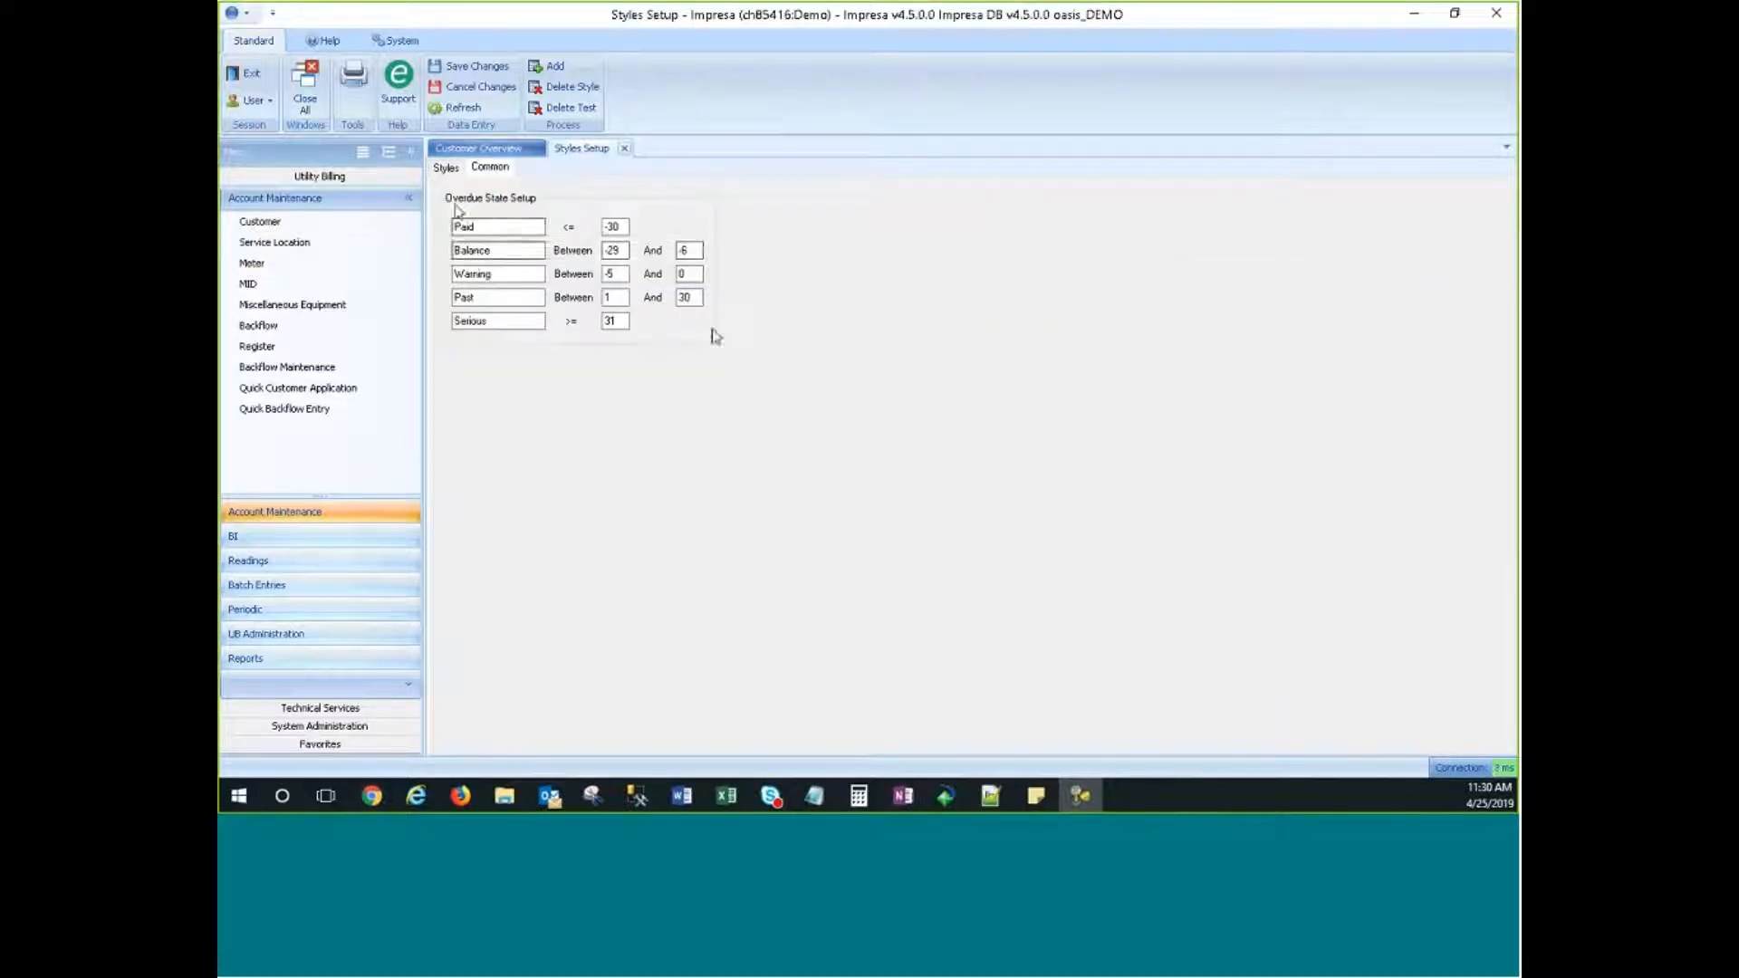
left_click(511, 226)
left_click_drag(509, 227, 409, 222)
double_click(498, 253)
key("Tab")
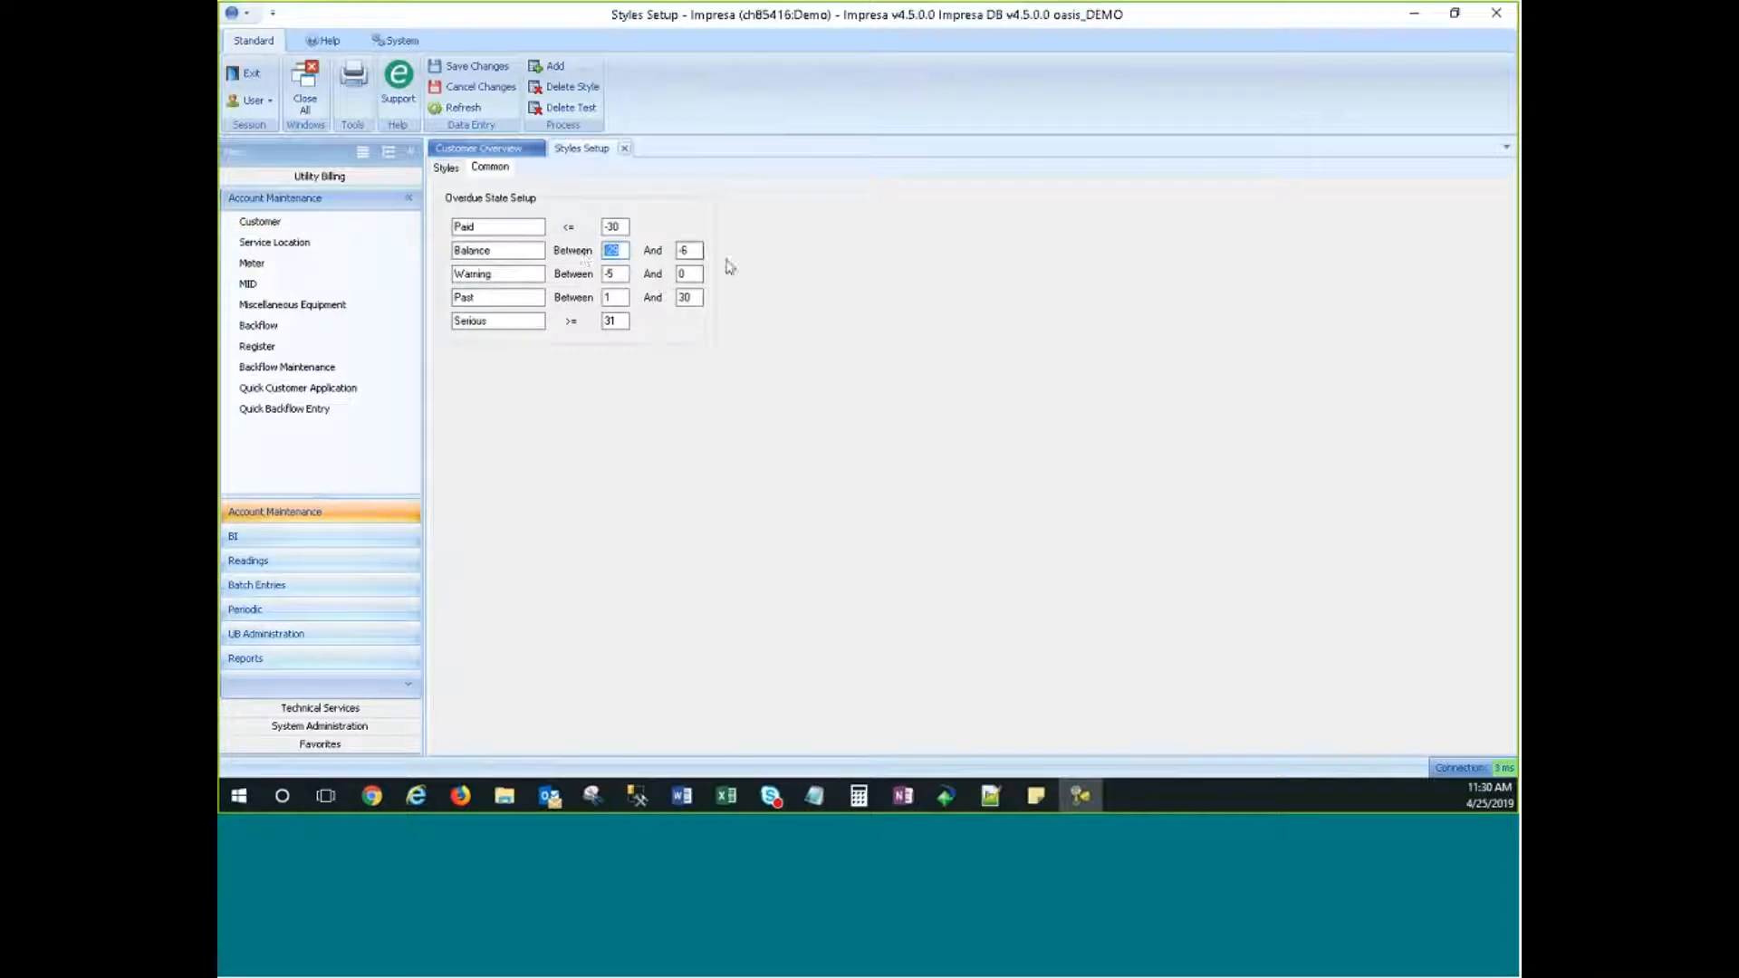
key("Tab")
double_click(614, 252)
left_click(692, 252)
double_click(498, 251)
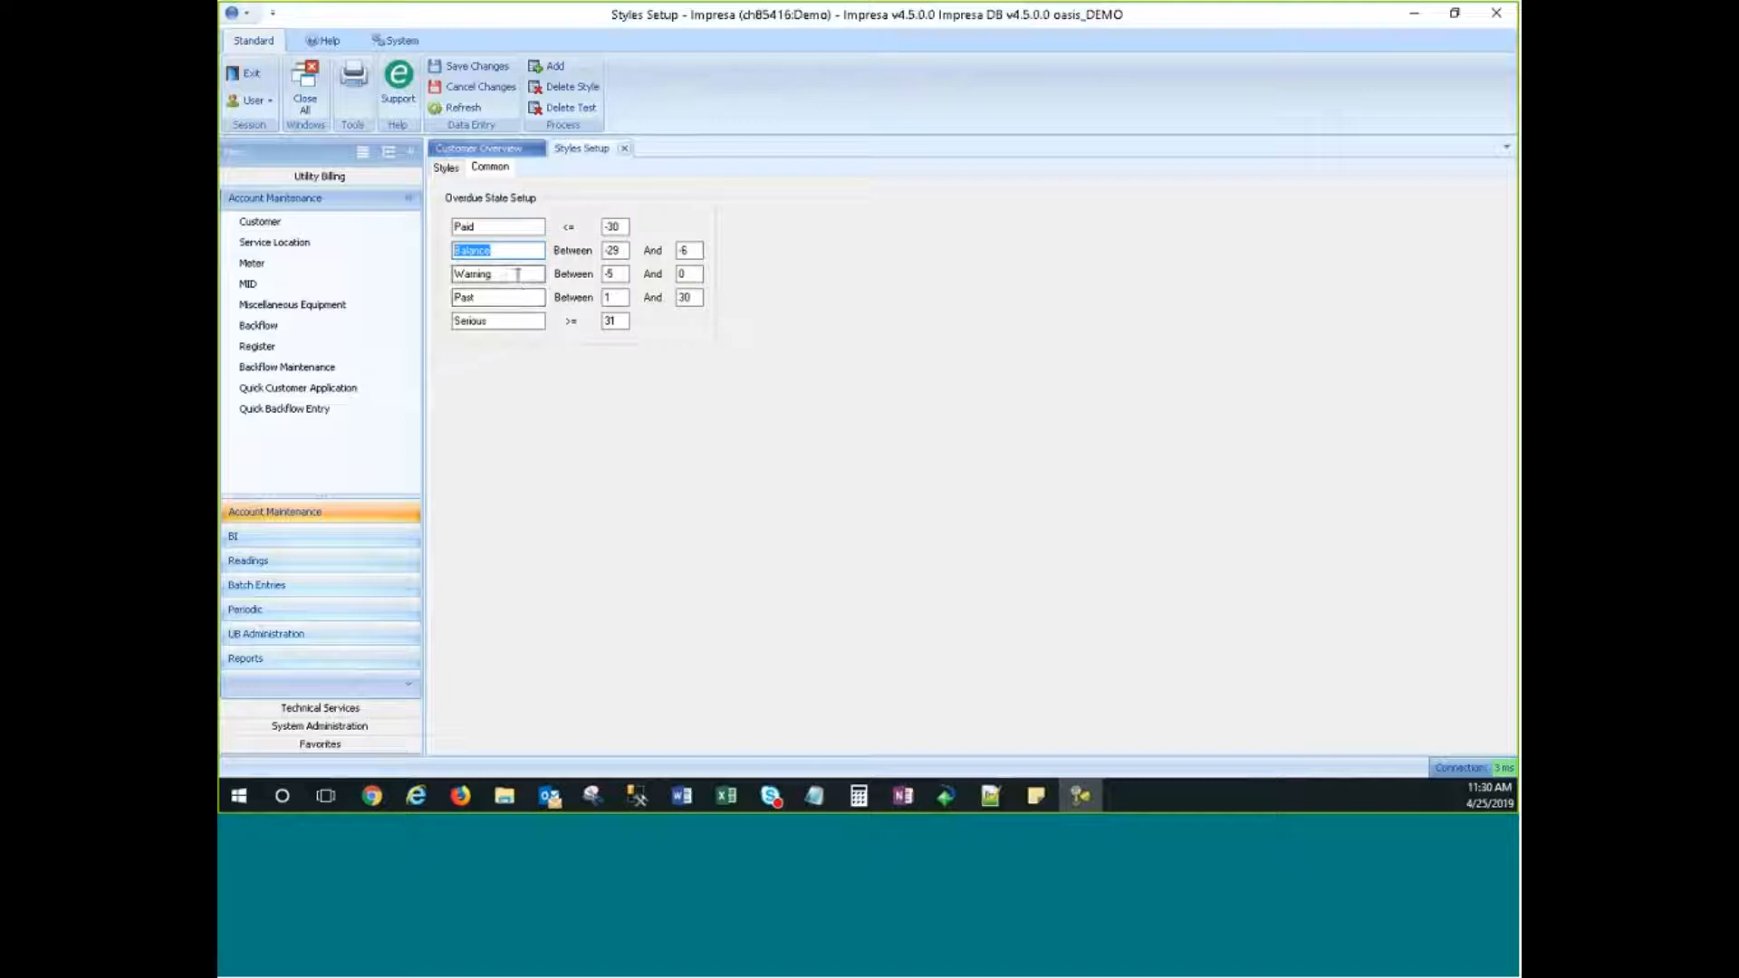
Step: Examine the Warning, Past and Serious overdue states and the day limits assigned to each
double_click(500, 273)
left_click_drag(621, 276, 582, 286)
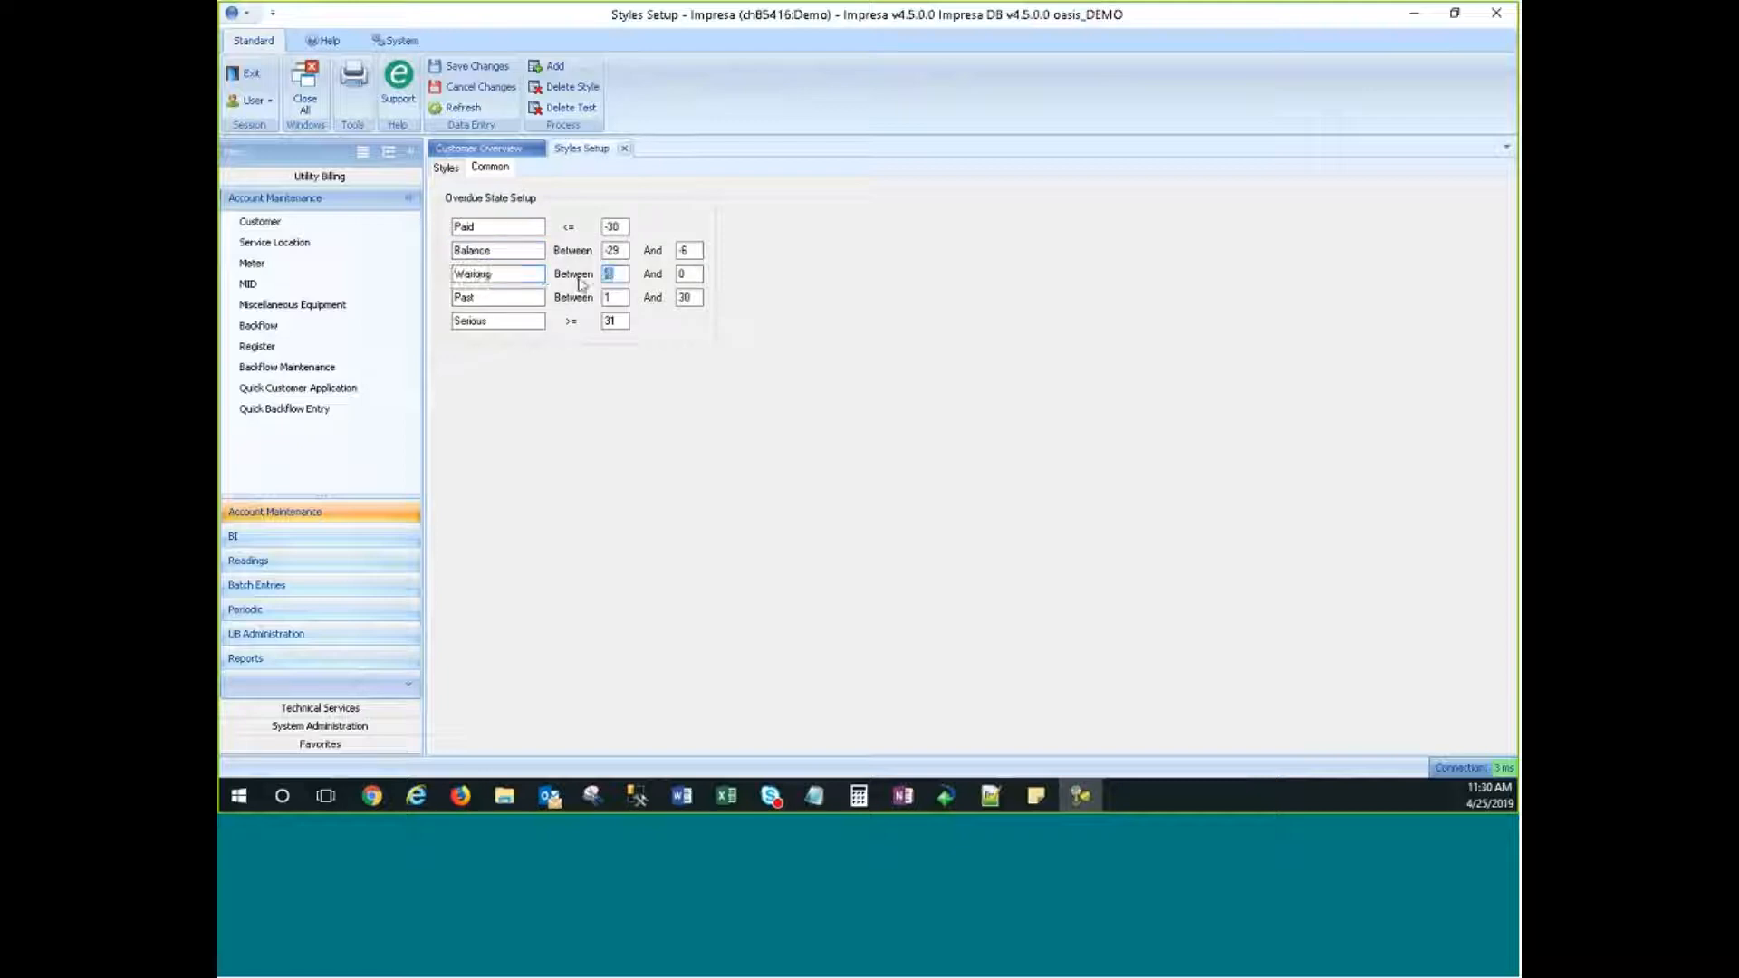
left_click_drag(691, 276, 667, 276)
double_click(460, 274)
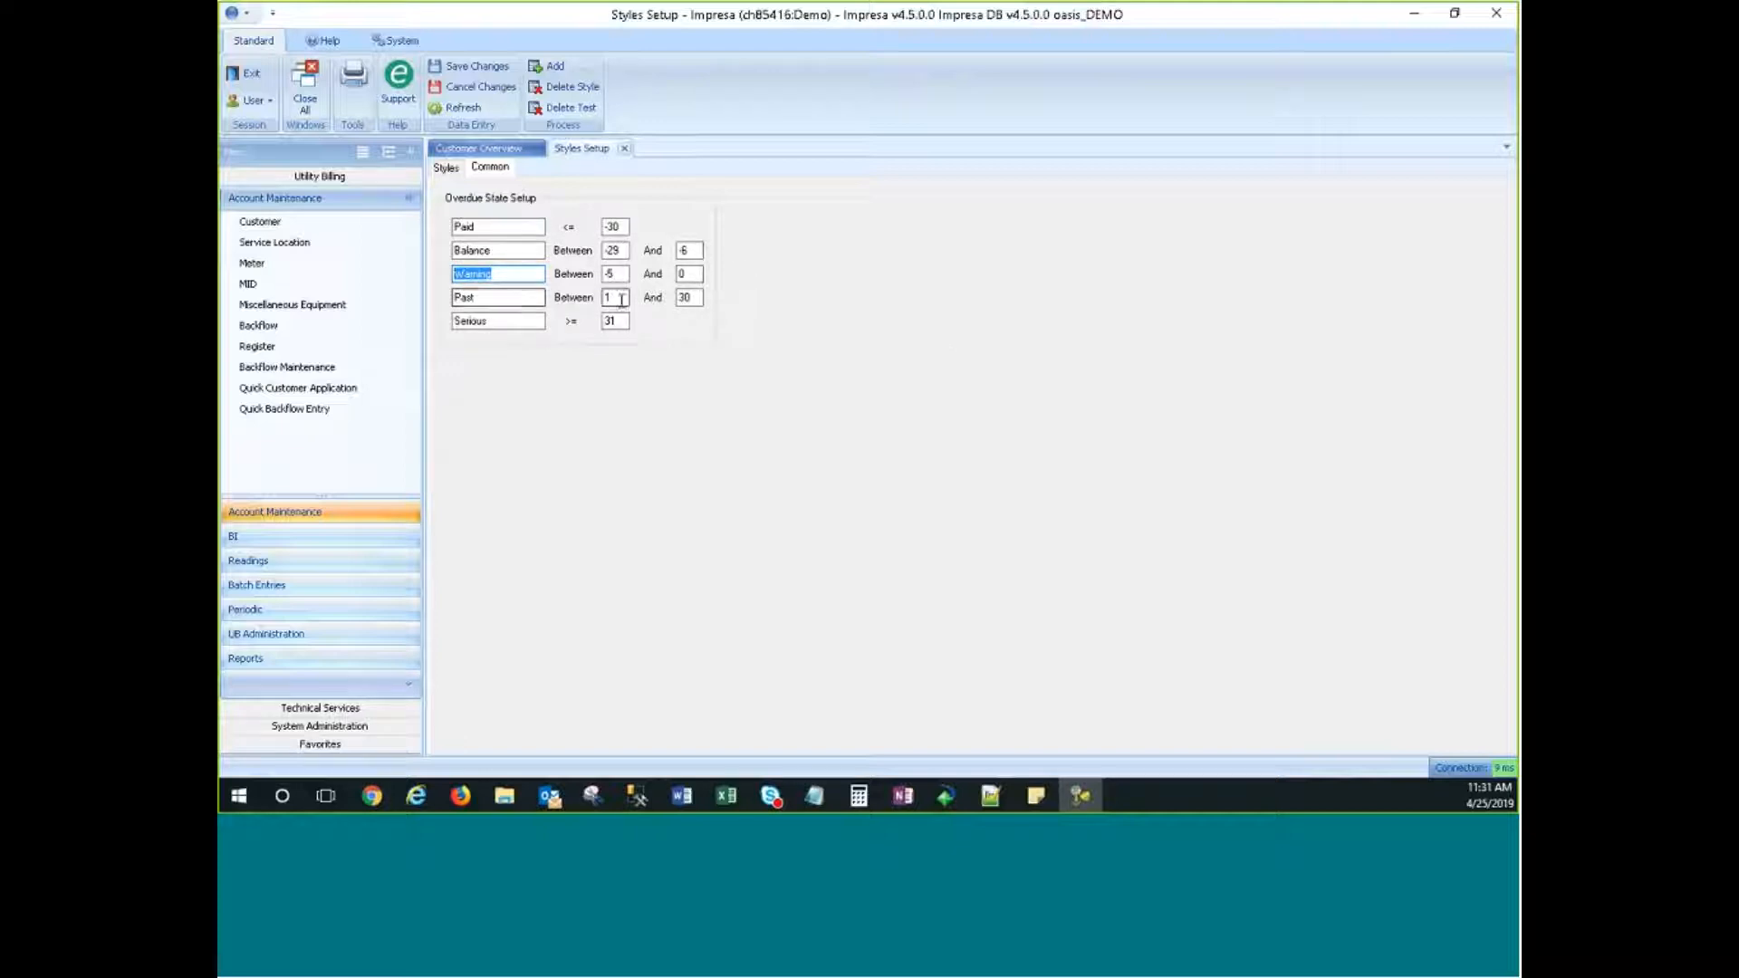
left_click_drag(620, 298, 453, 306)
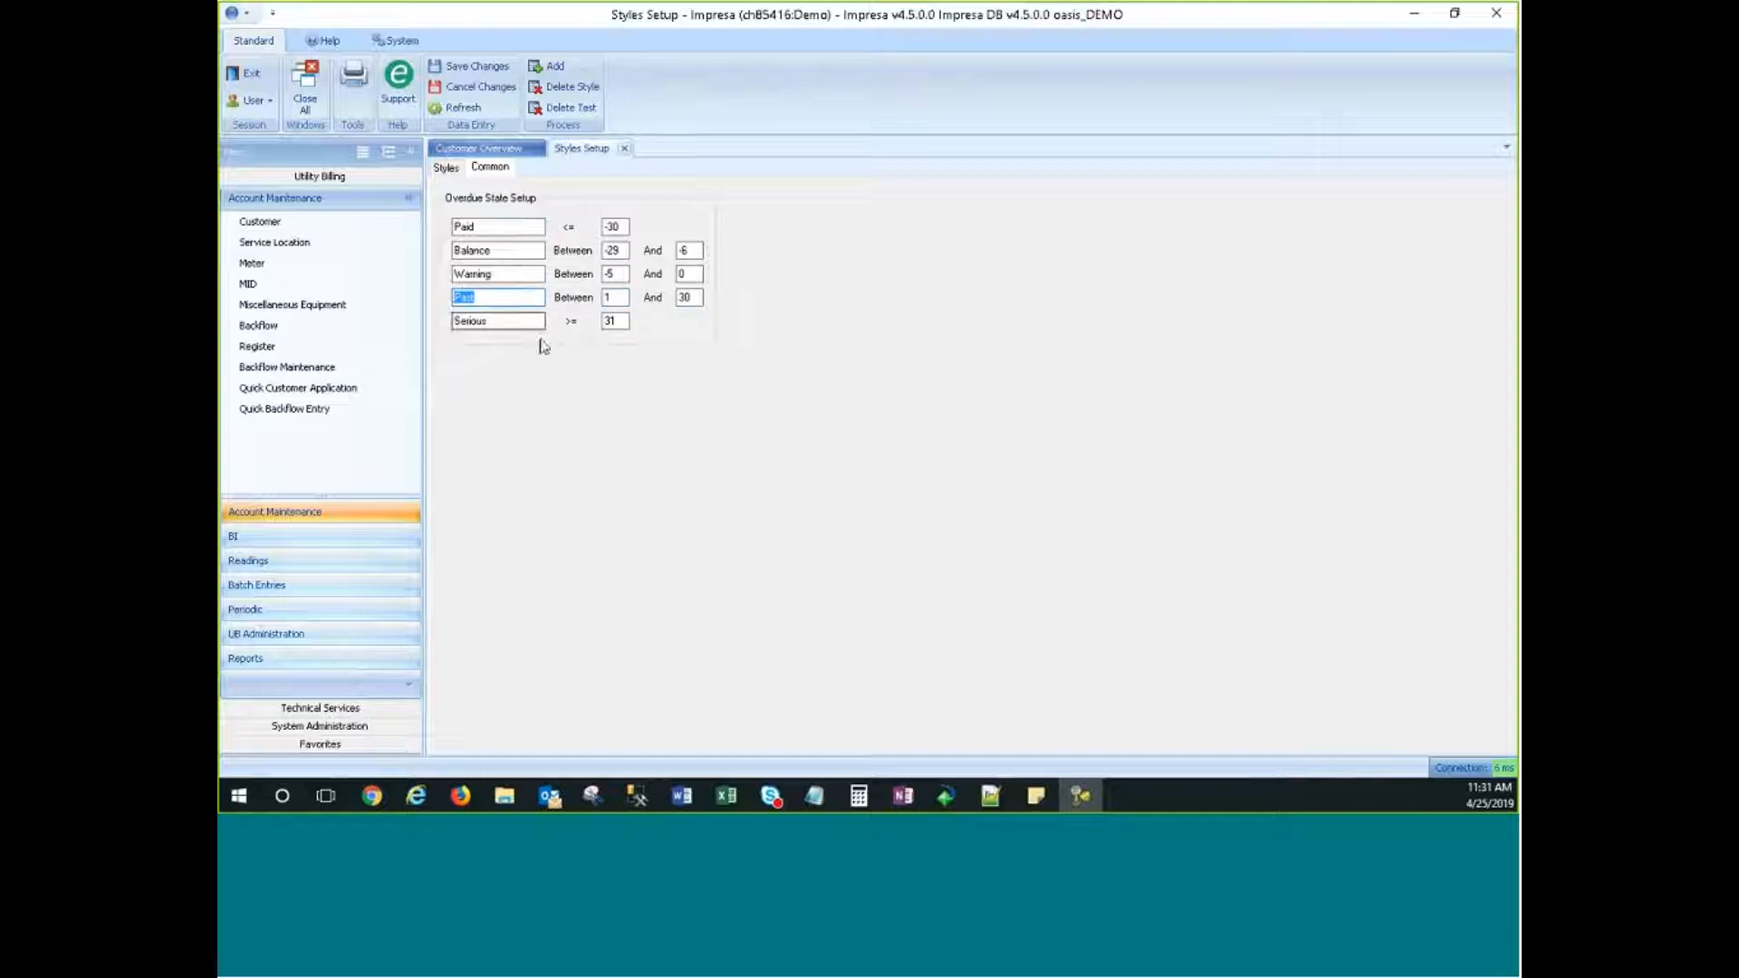
left_click_drag(622, 321, 564, 328)
left_click(501, 324)
Step: Set the Past overdue state's range to between 3 and 67 and the Serious state's lower limit to 1
left_click(622, 297)
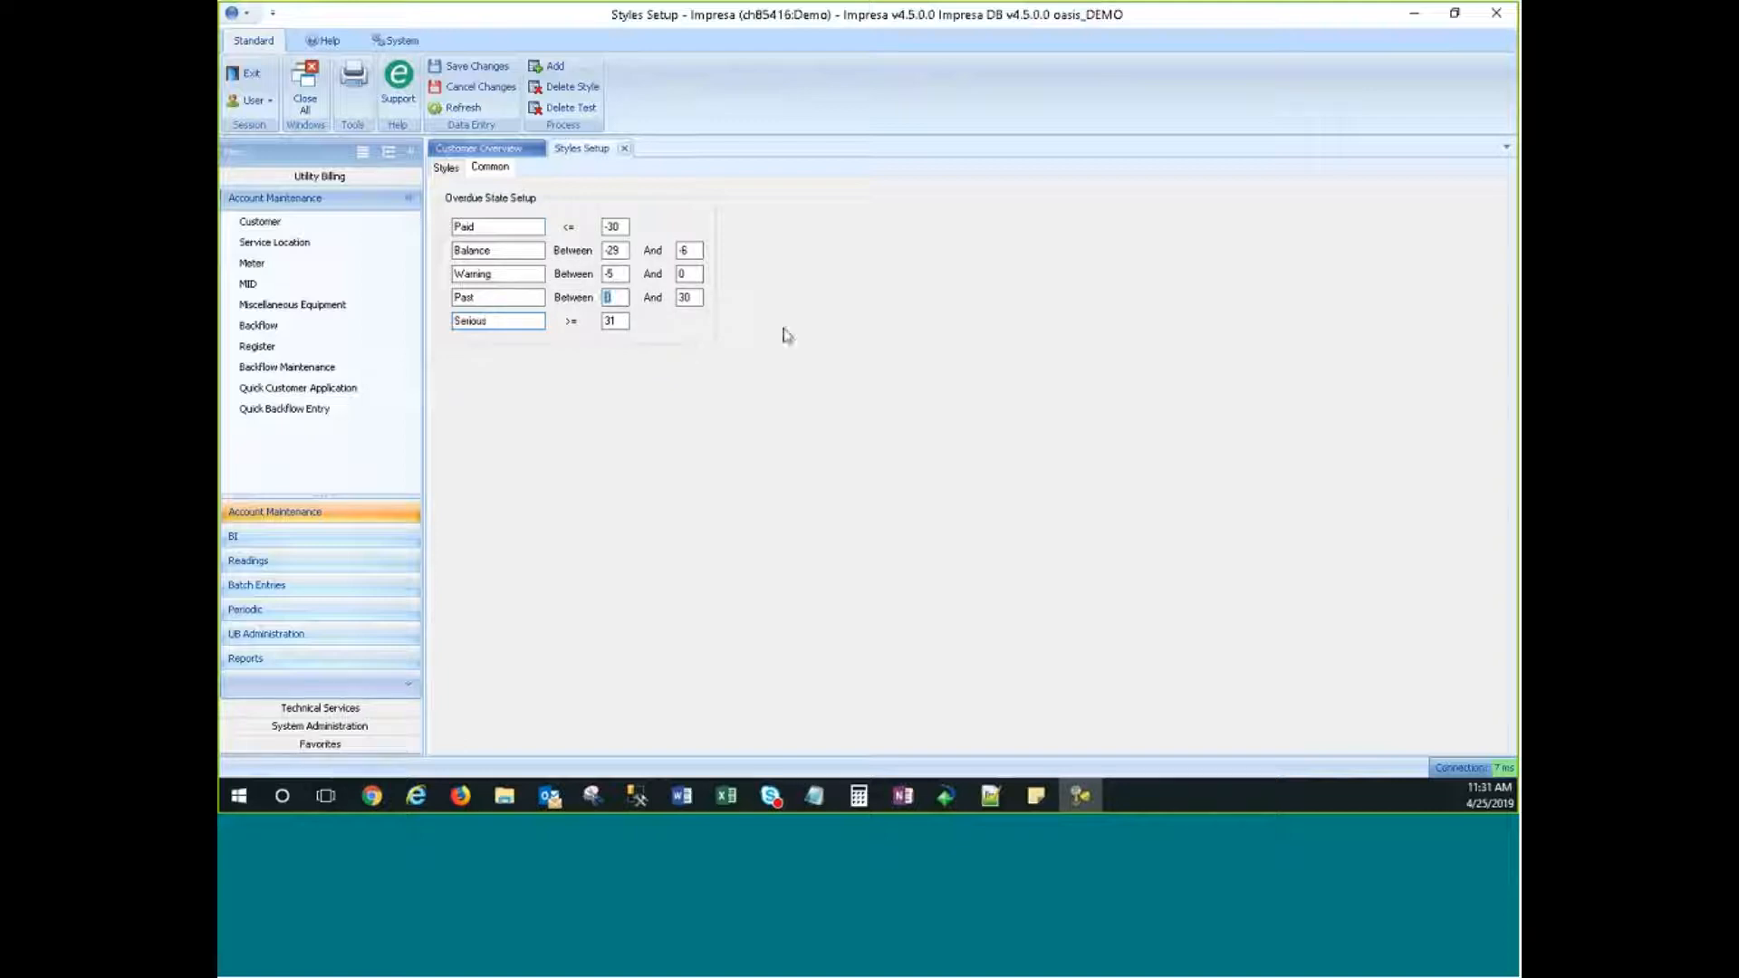
type("3")
key("Tab")
type("60")
left_click(616, 323)
type("70")
left_click_drag(620, 321, 522, 327)
key("BackSpace")
type("1")
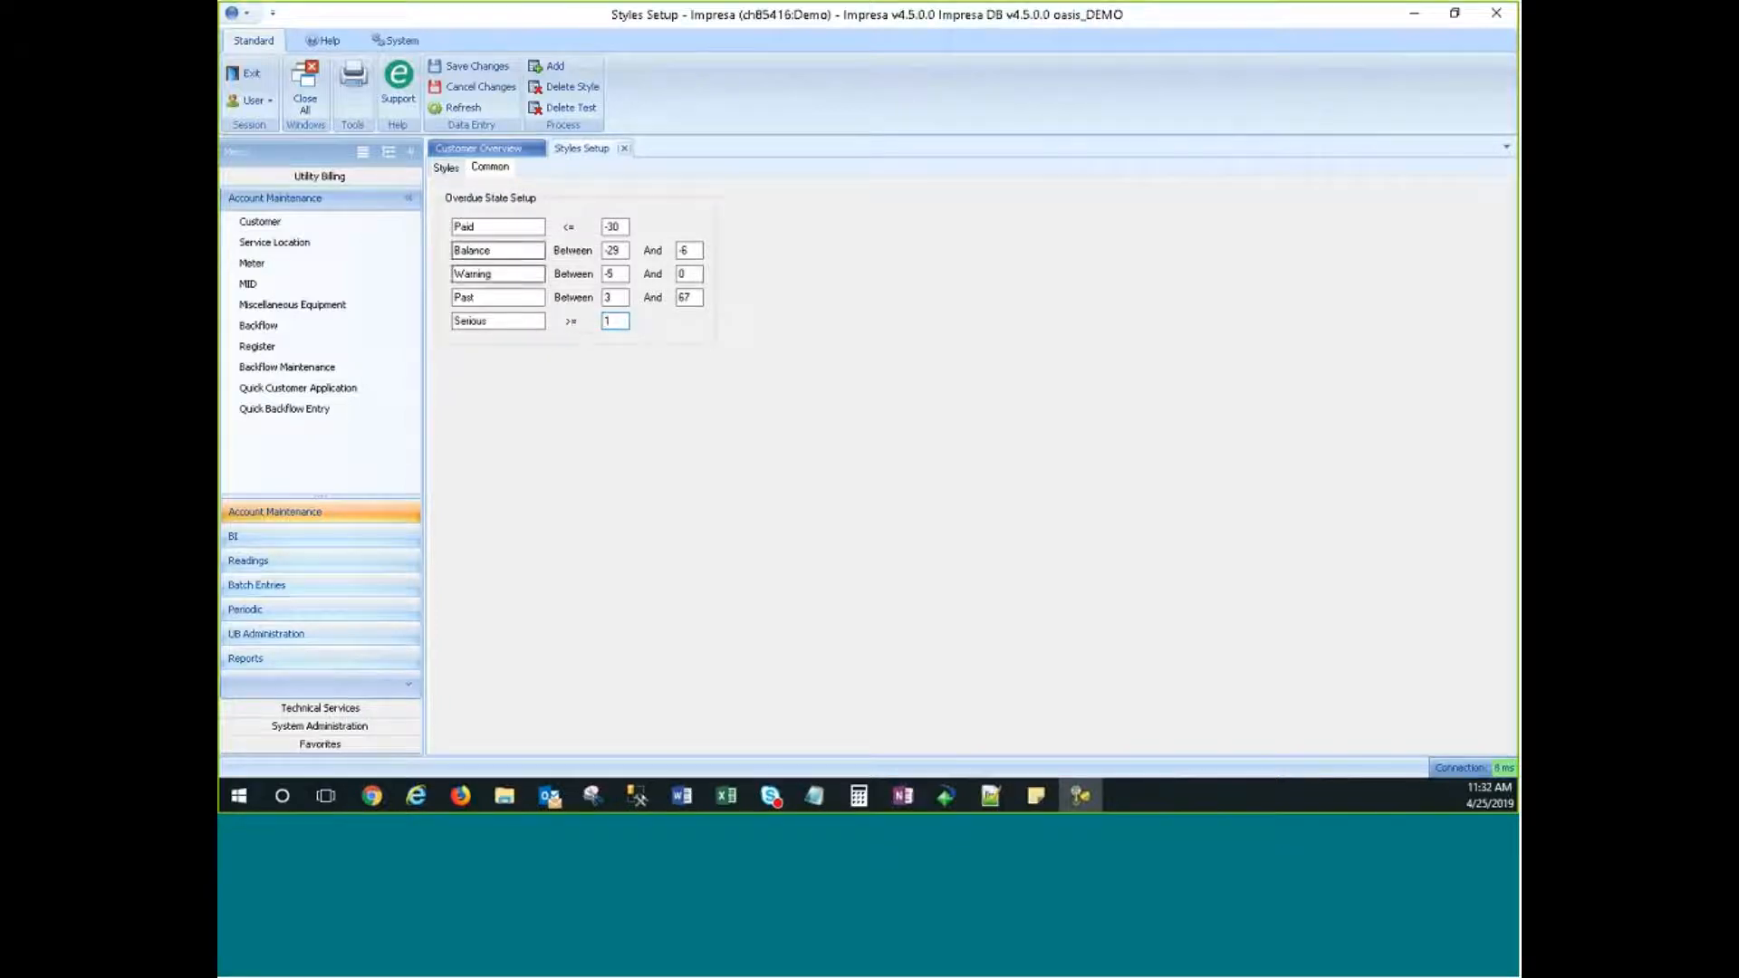
Step: Return to the TEST REPORT style and unselect Visible for all Display Format fields, reselect them all, and unselect them again
left_click(446, 166)
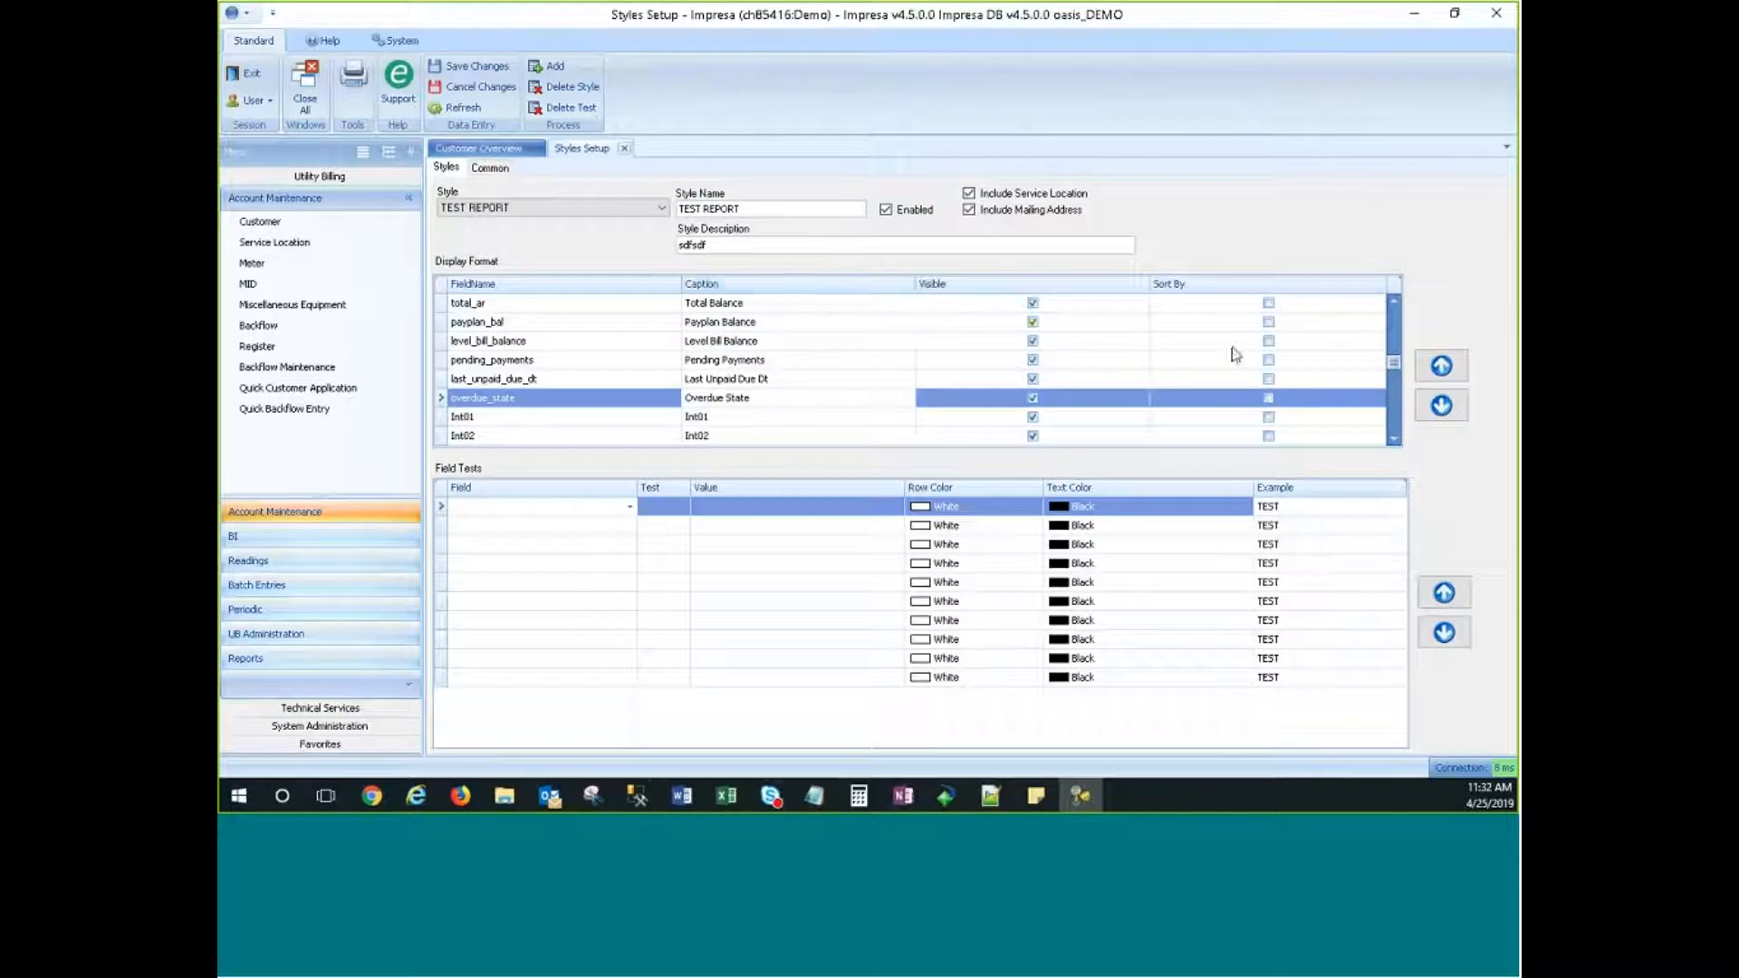
right_click(991, 286)
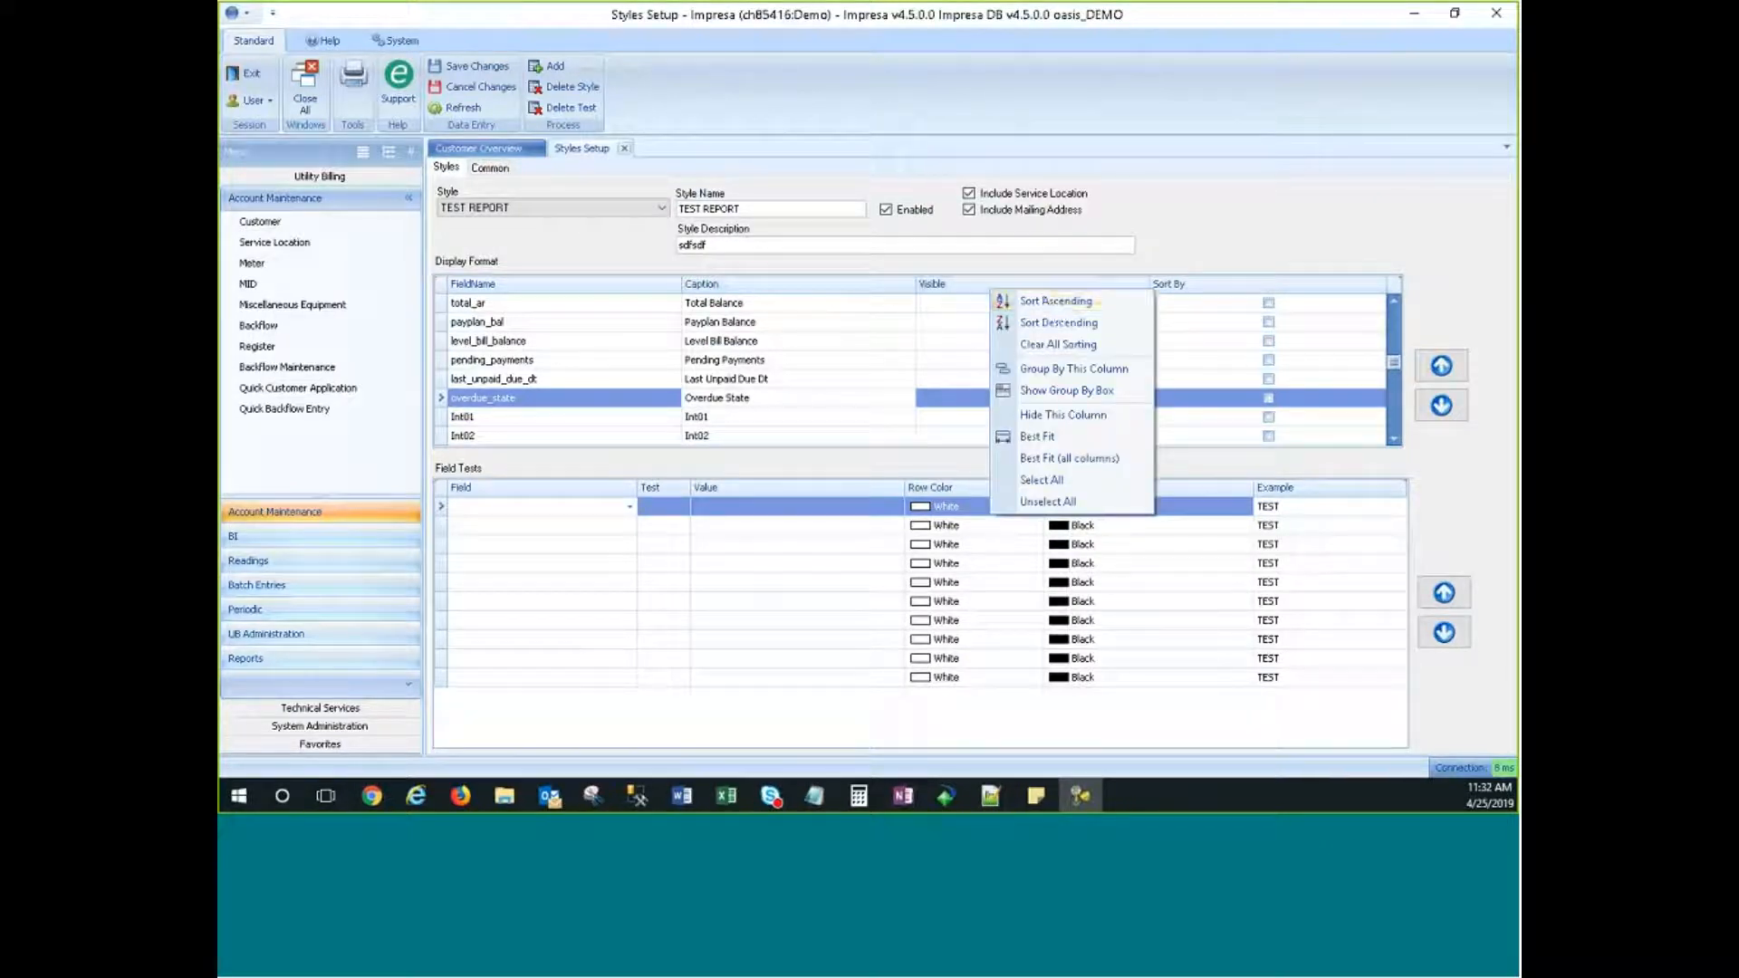
left_click(1051, 503)
right_click(1016, 286)
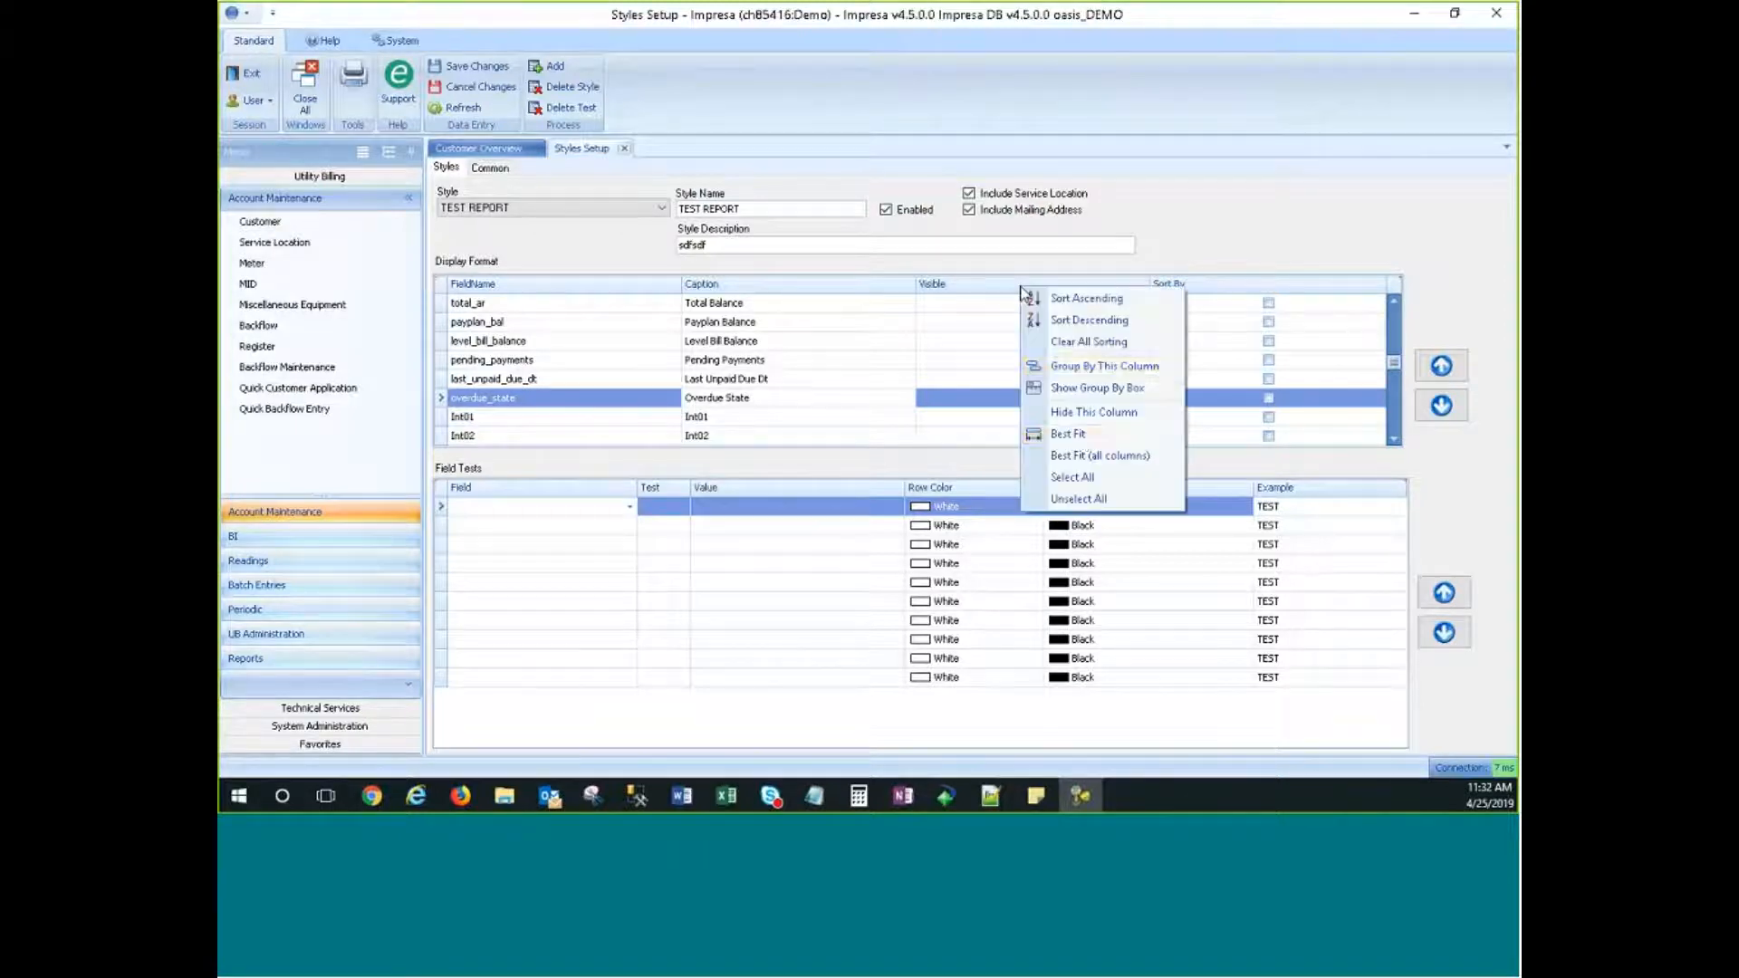
left_click(1055, 478)
right_click(1079, 287)
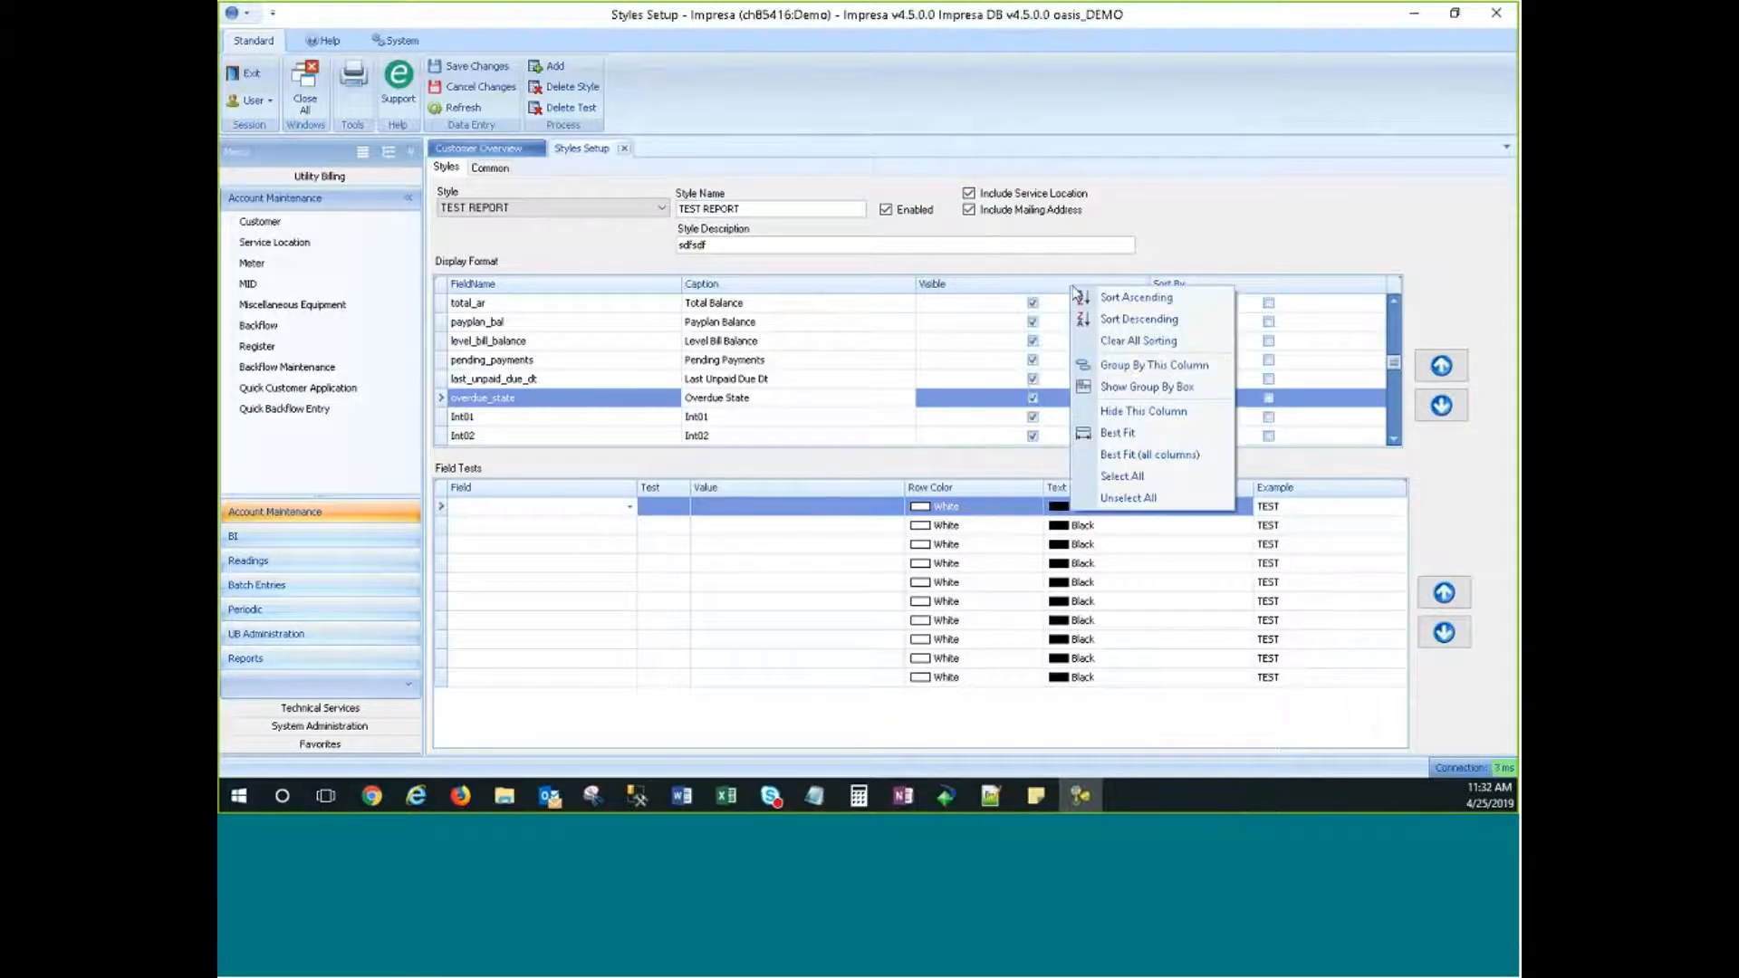
left_click(1128, 493)
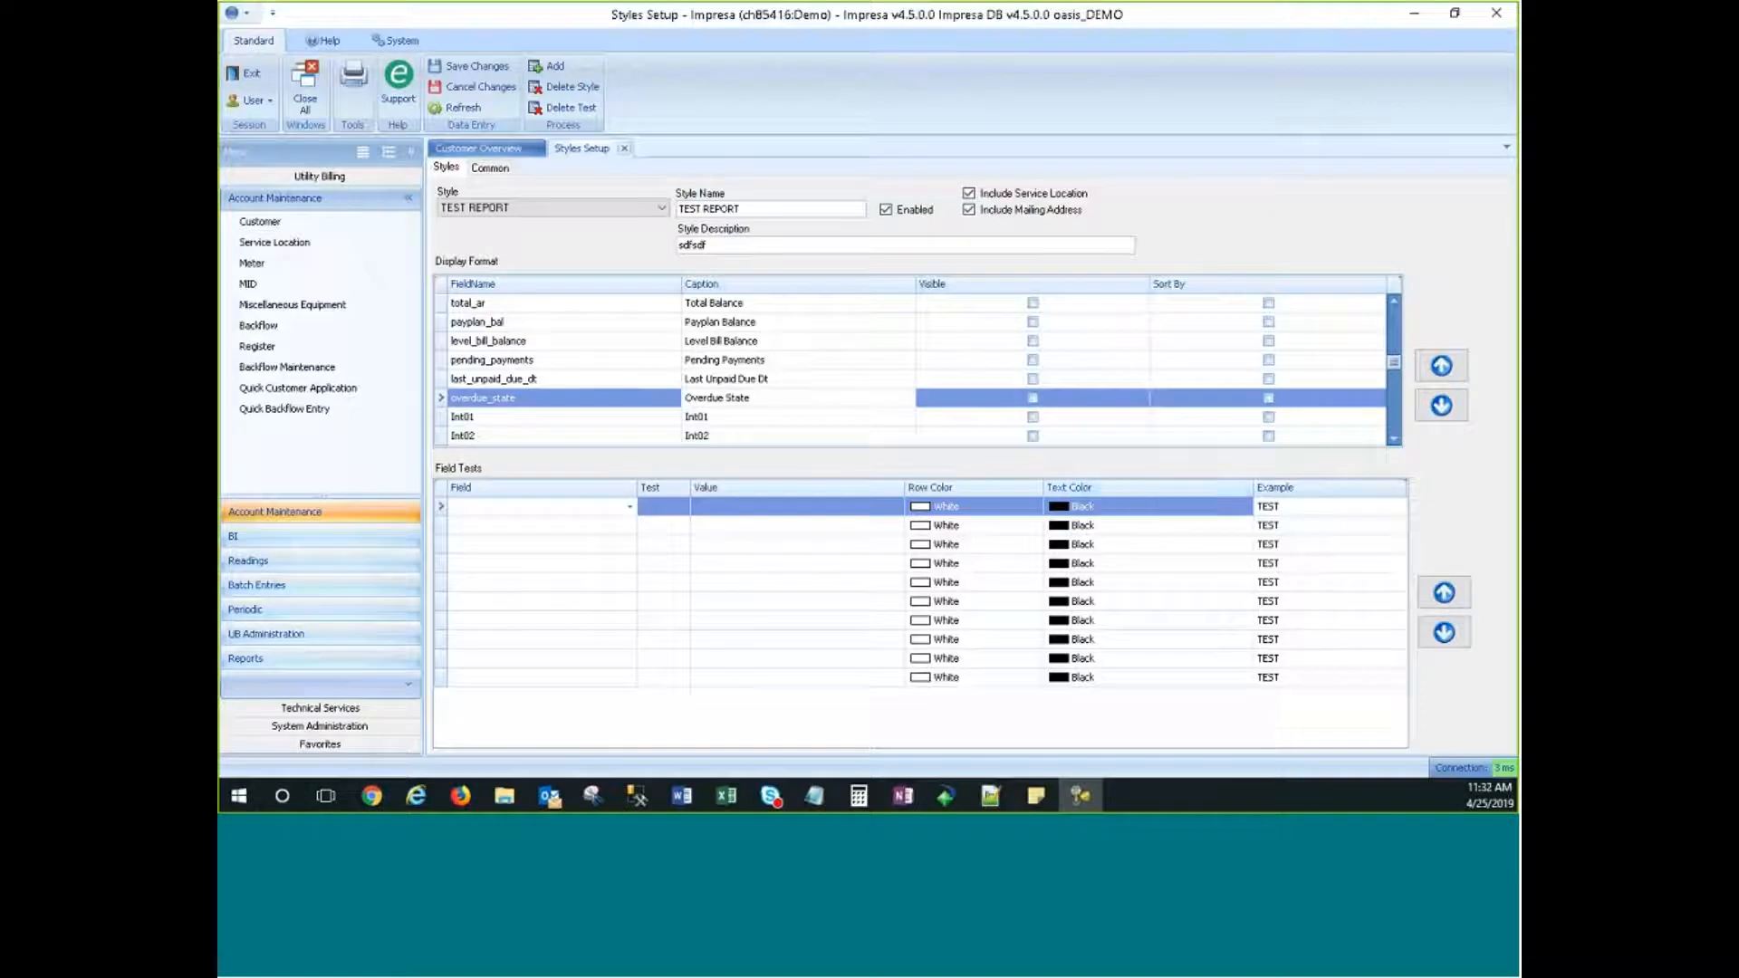
Step: Start the first field test of the TEST REPORT style on the Surname field with the = operator
scroll(1382, 302, "up", 5)
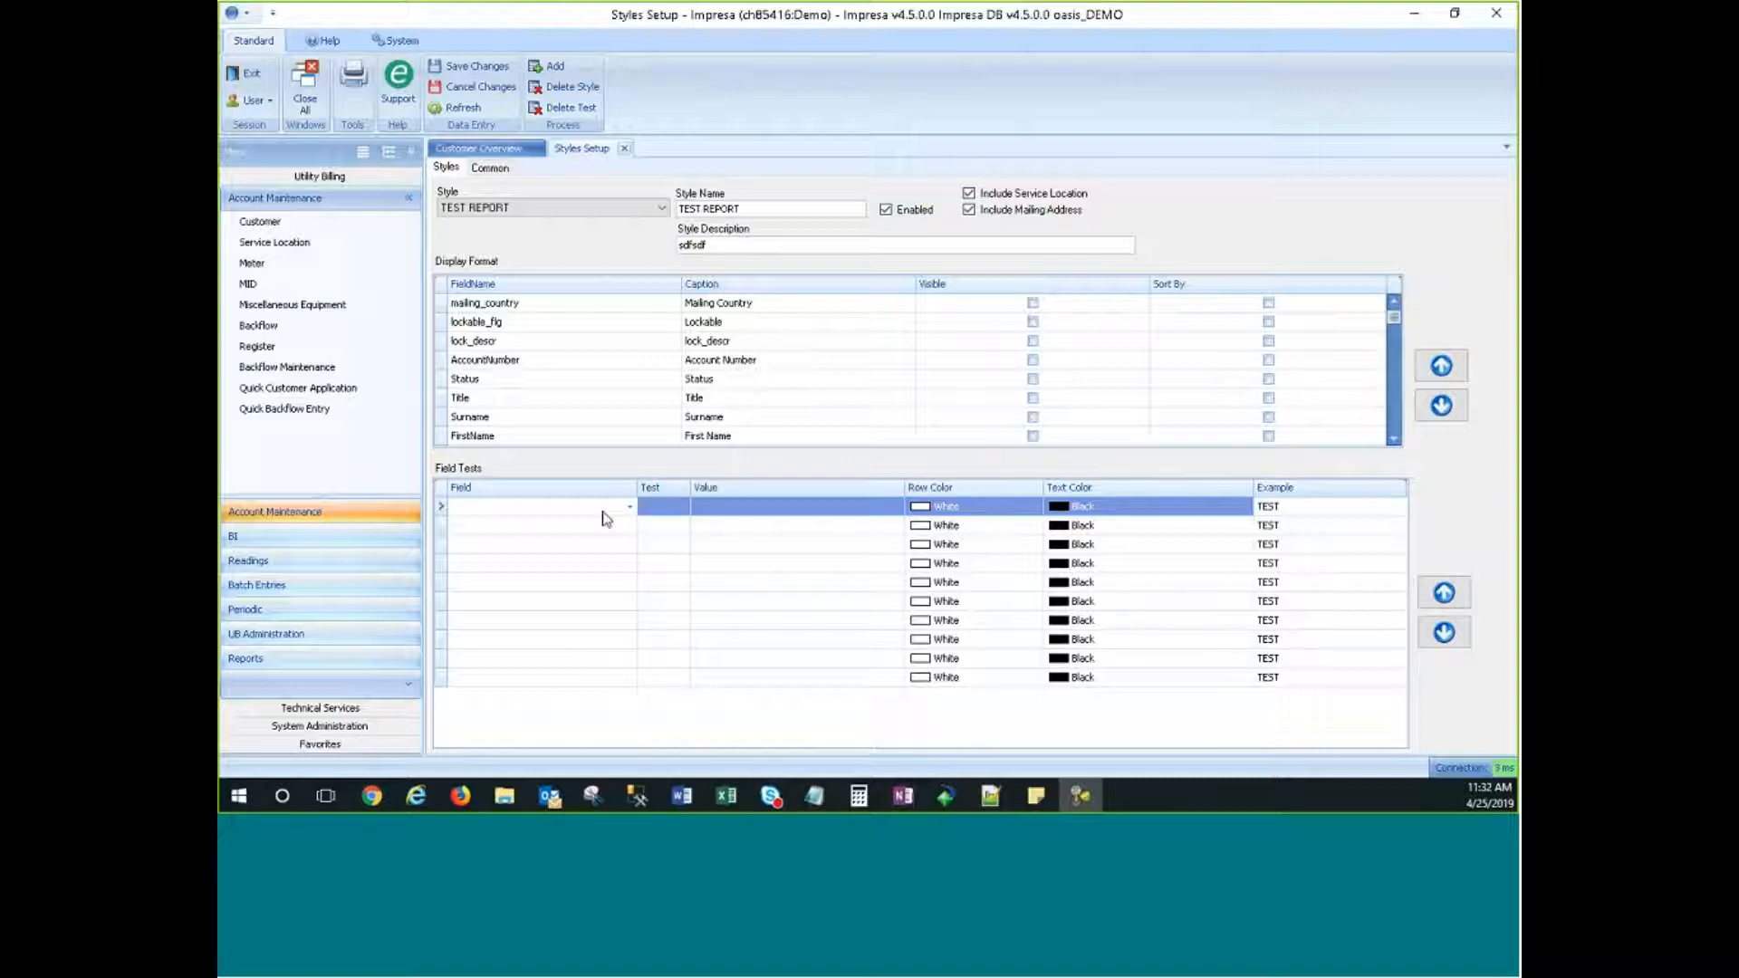
left_click(629, 506)
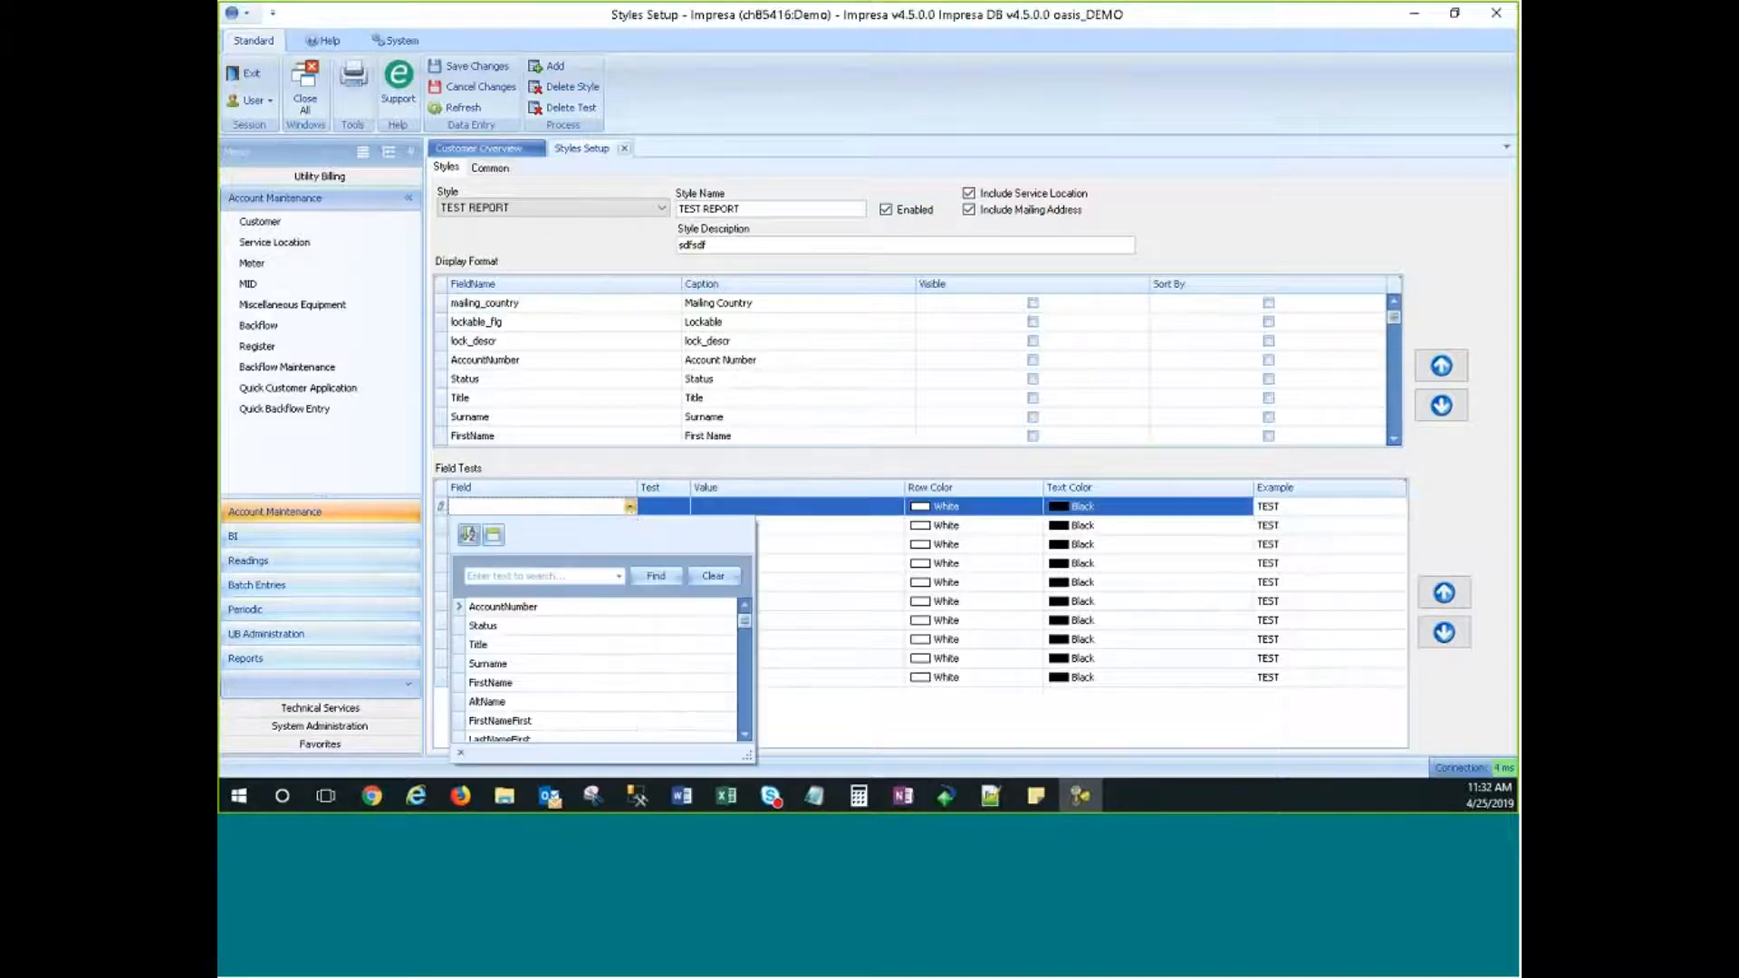
left_click(489, 664)
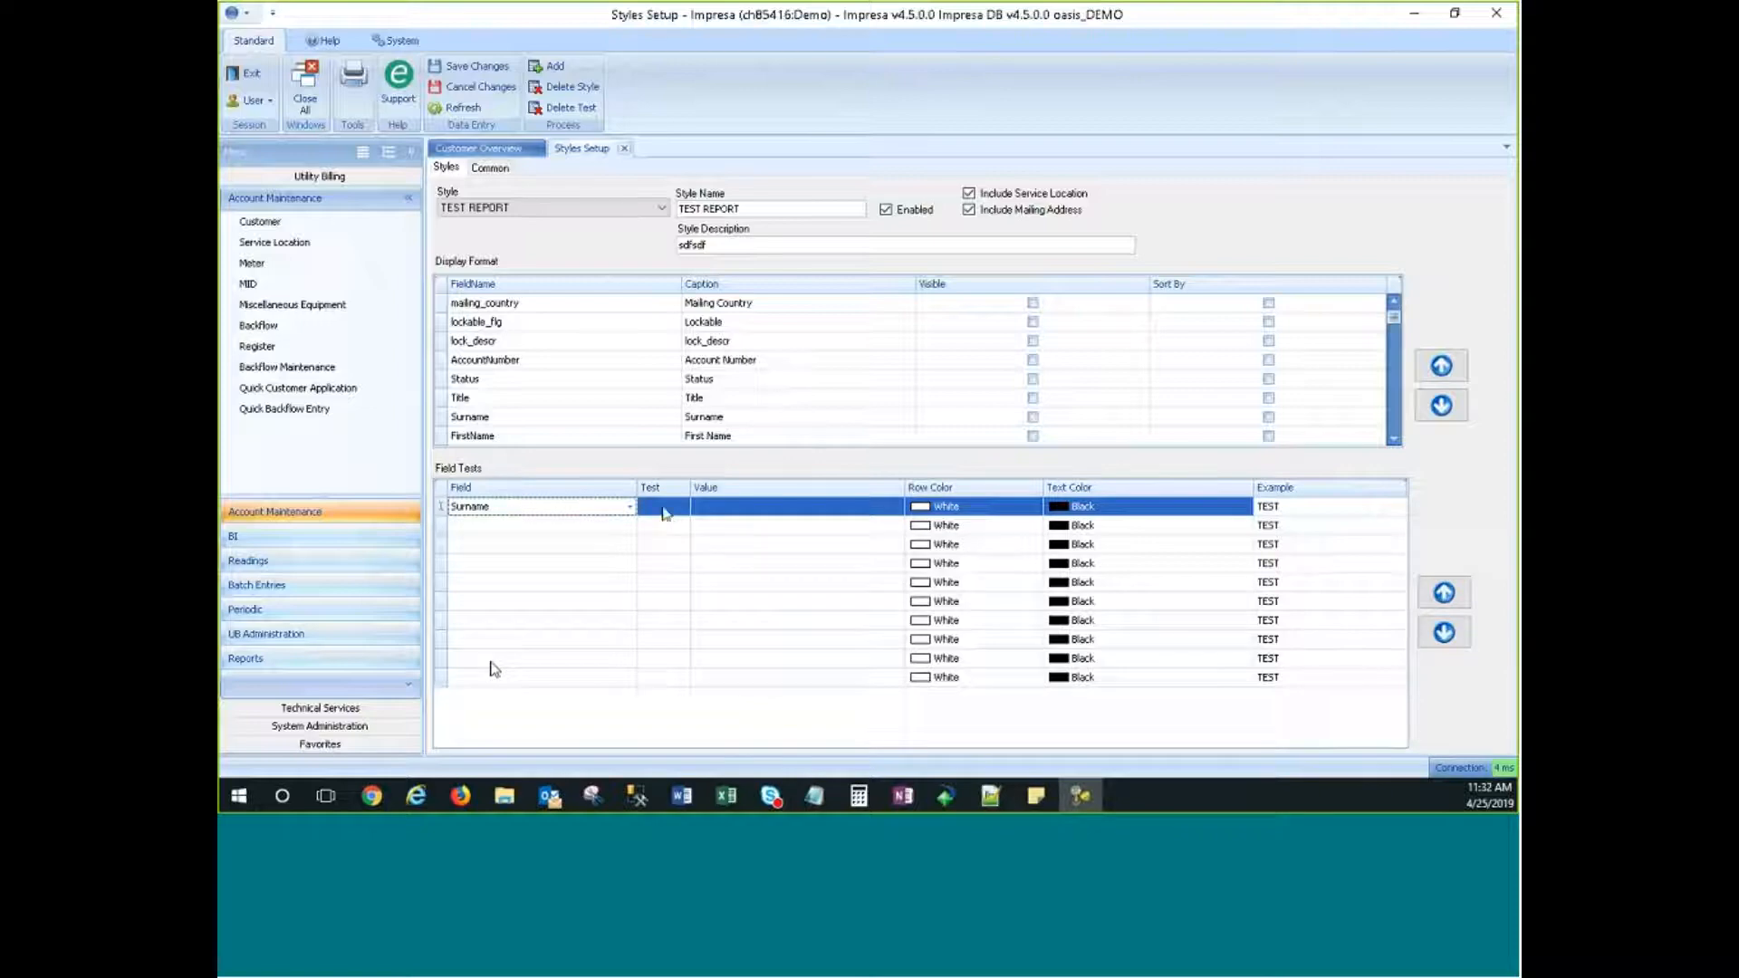
left_click(665, 506)
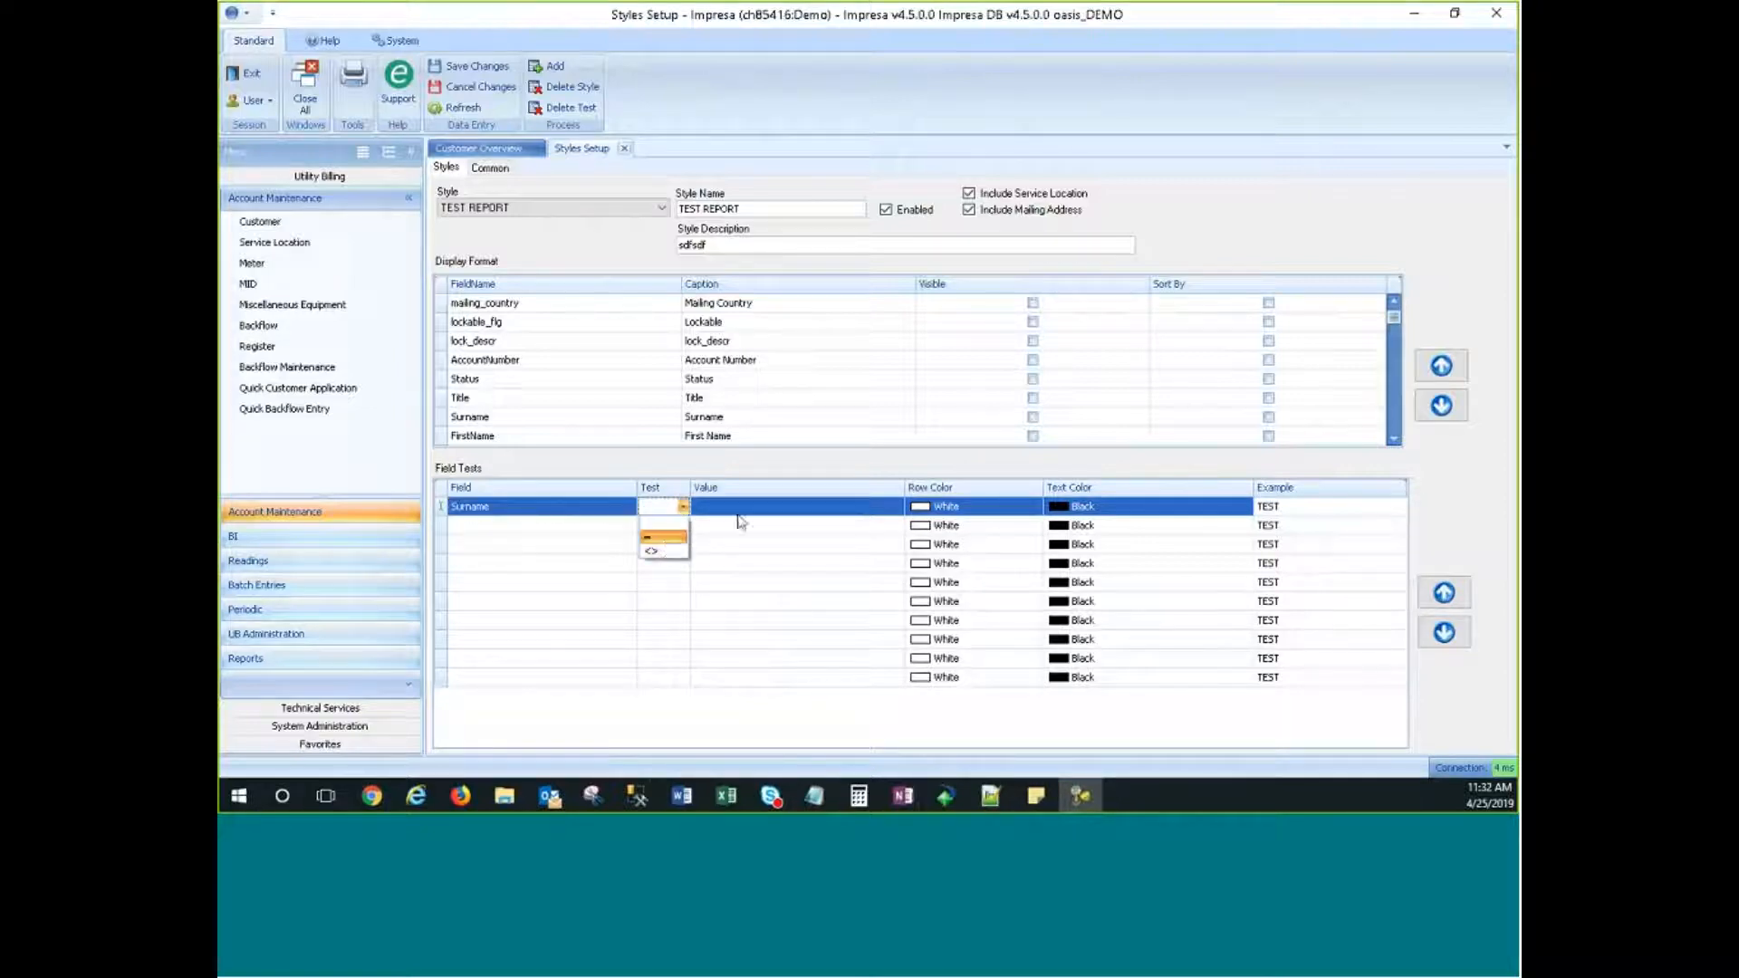
left_click(890, 506)
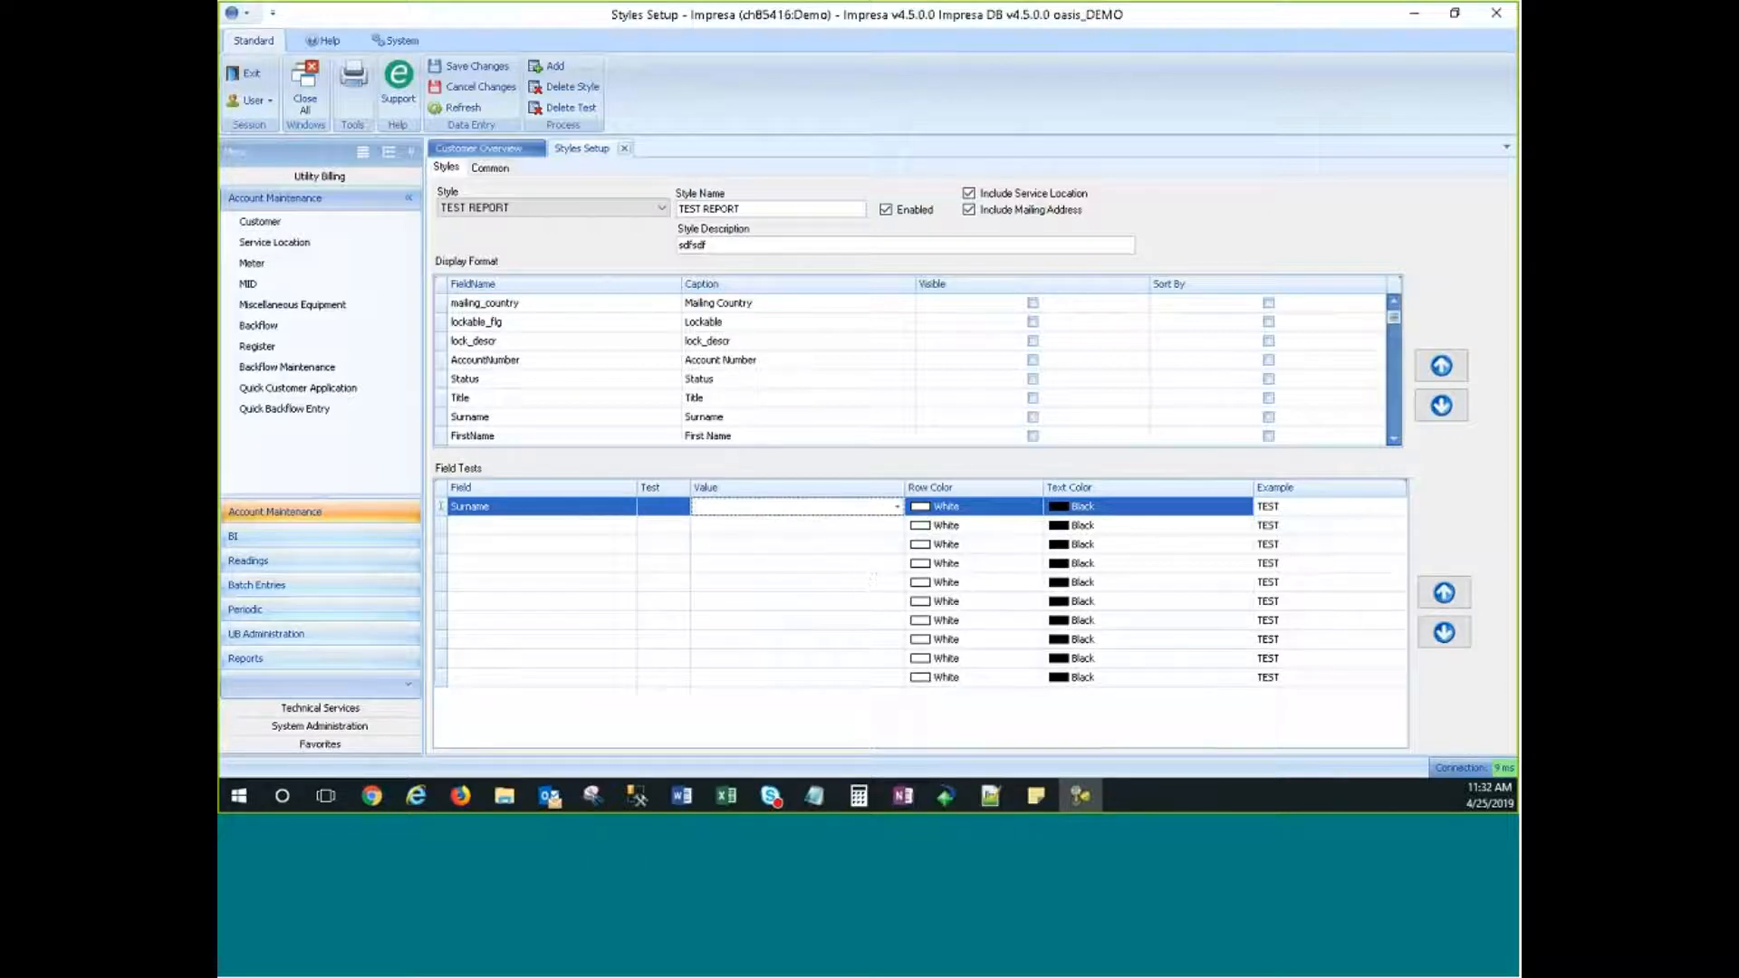
left_click(671, 506)
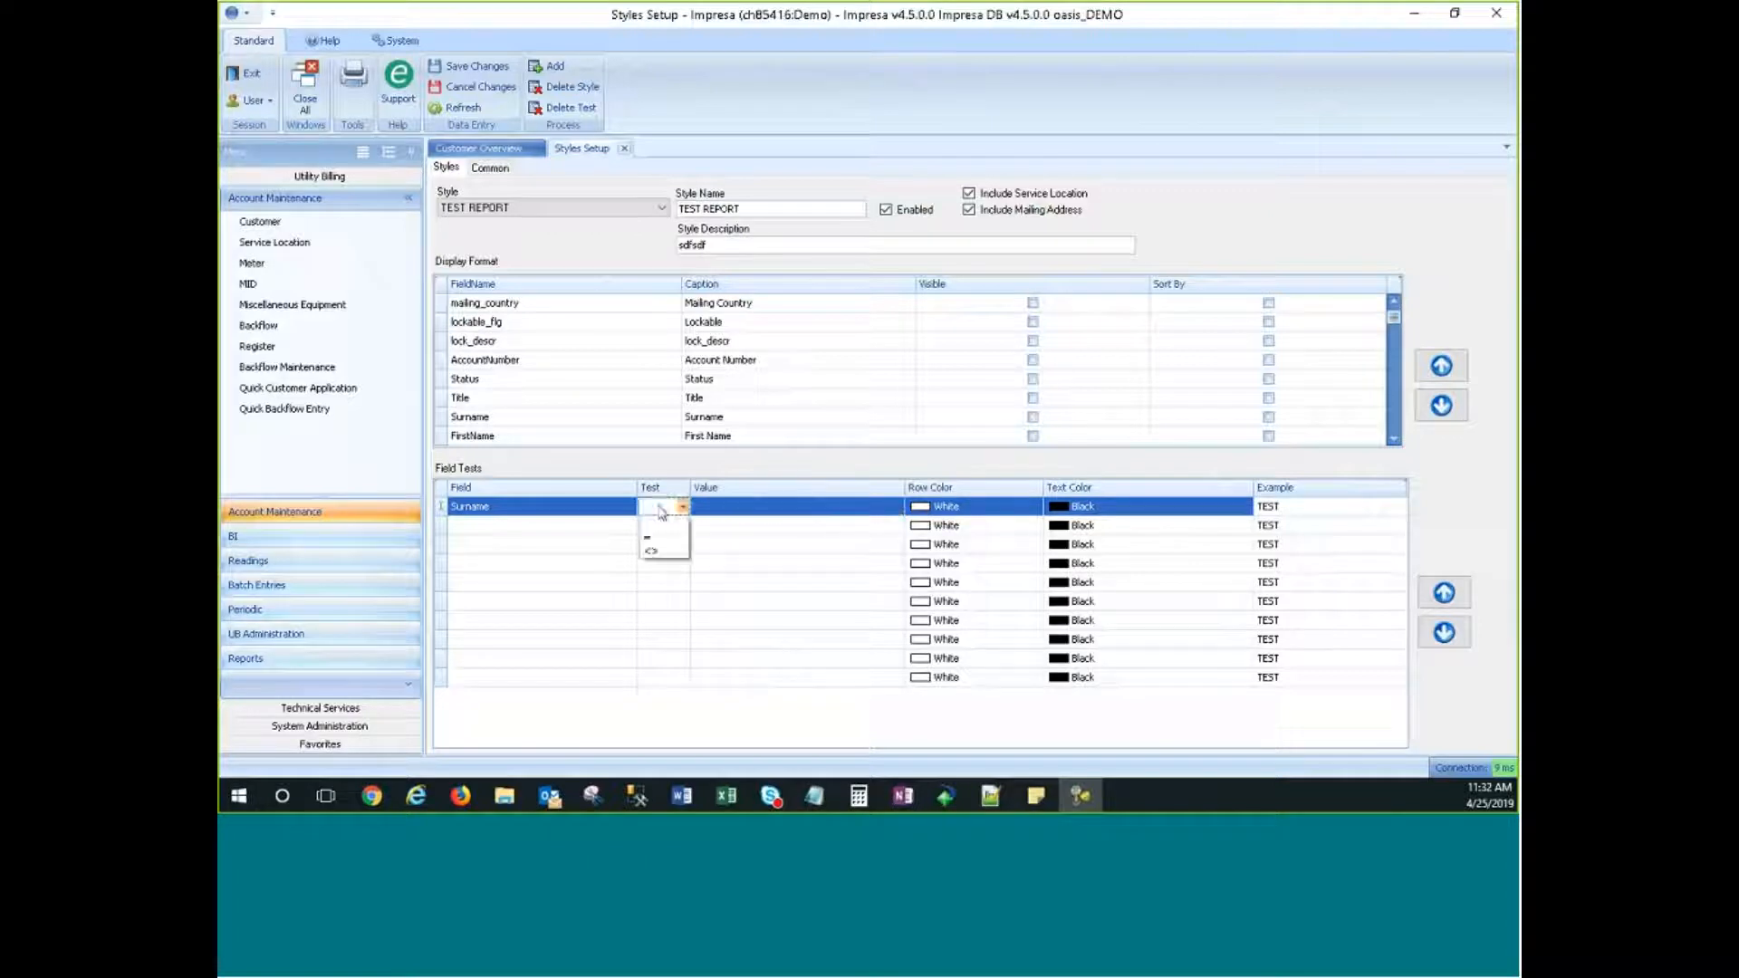
left_click(667, 545)
left_click(752, 507)
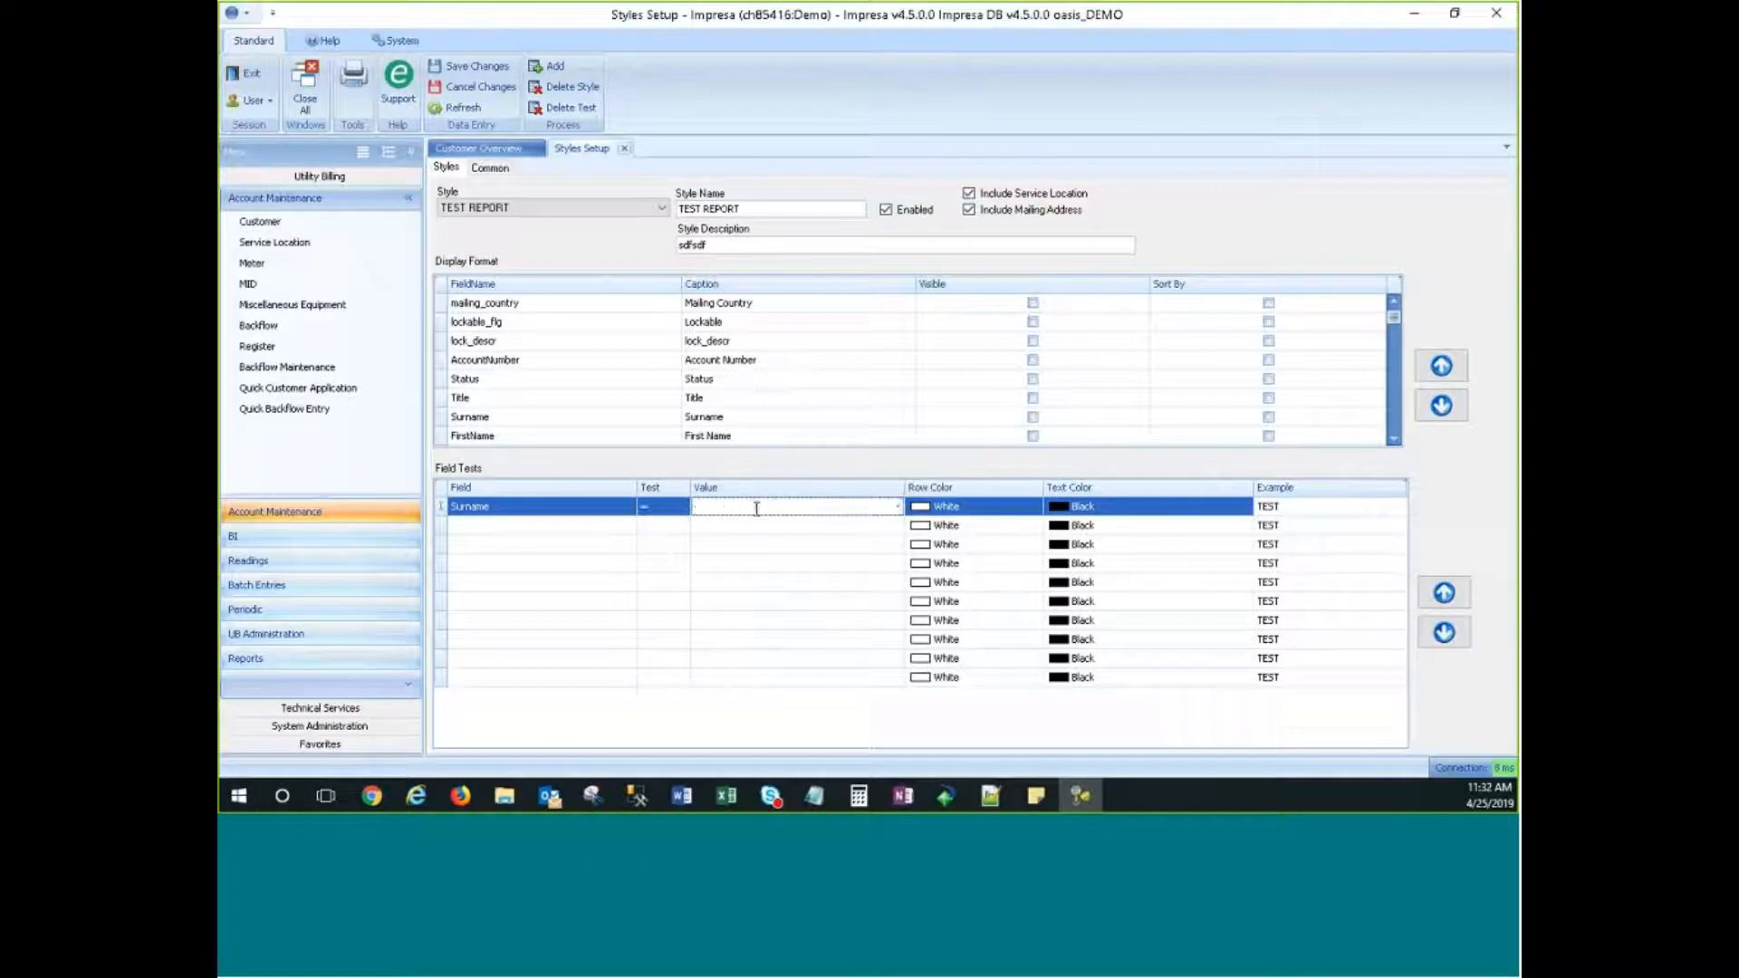
Step: Look through the fields available for the first field test, down to the aged balance fields
left_click(539, 507)
left_click(630, 507)
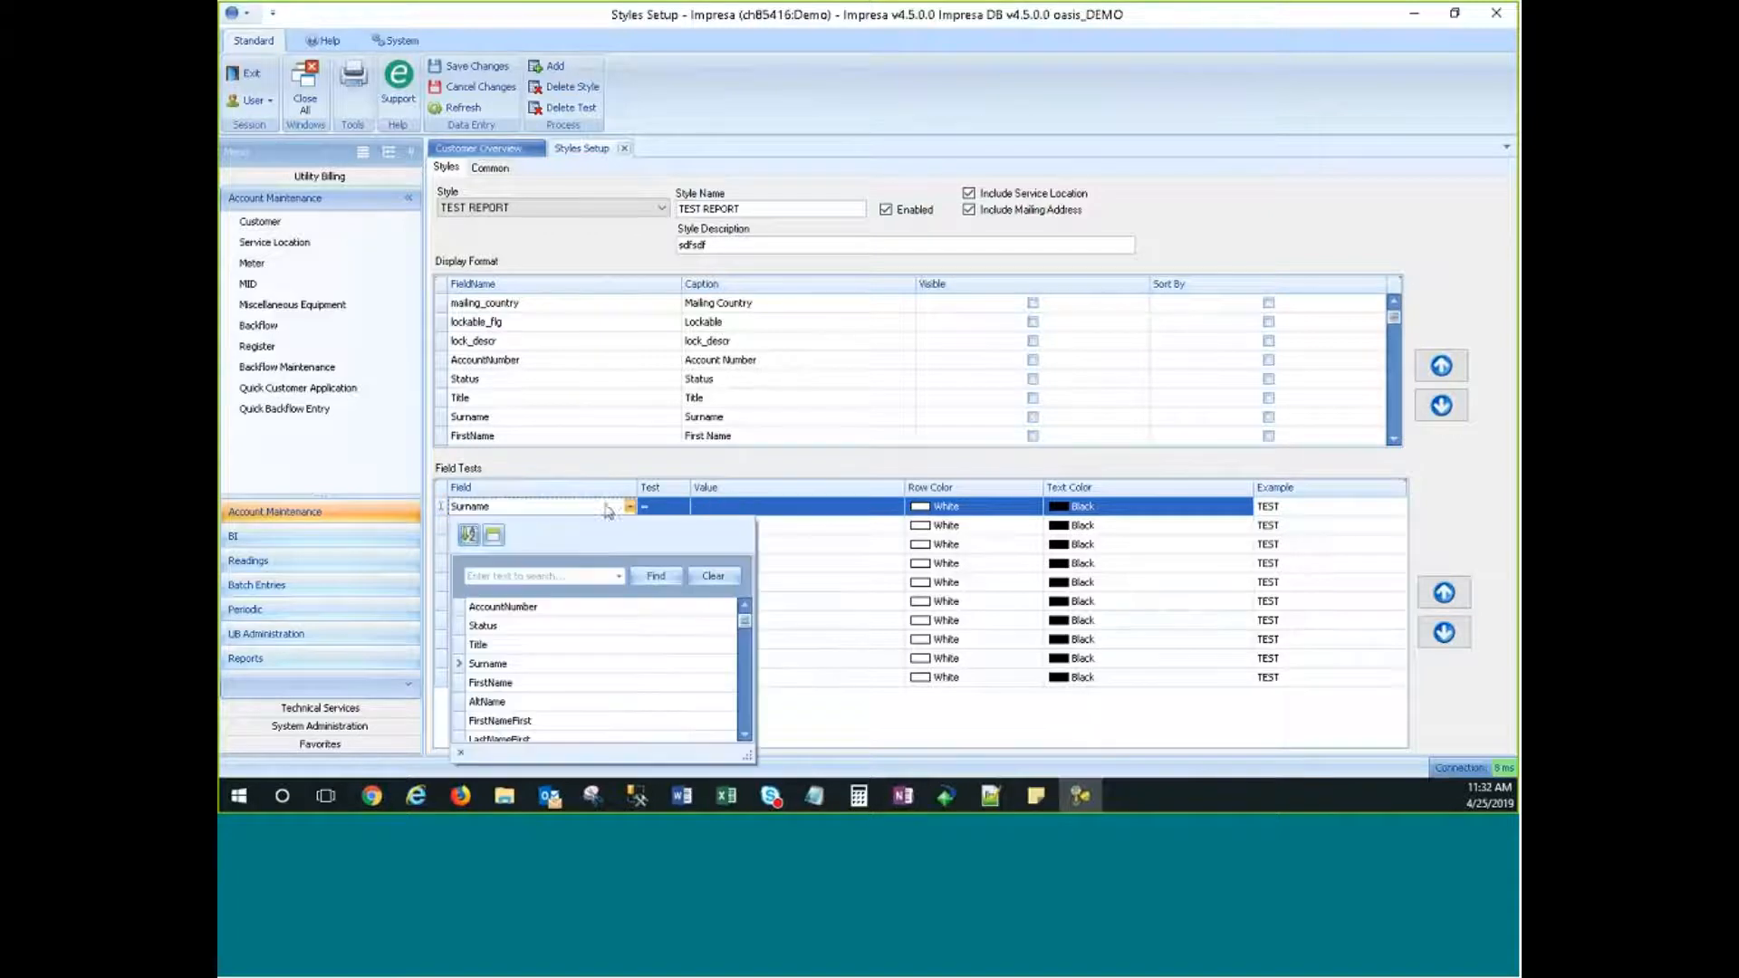
left_click_drag(744, 621, 747, 615)
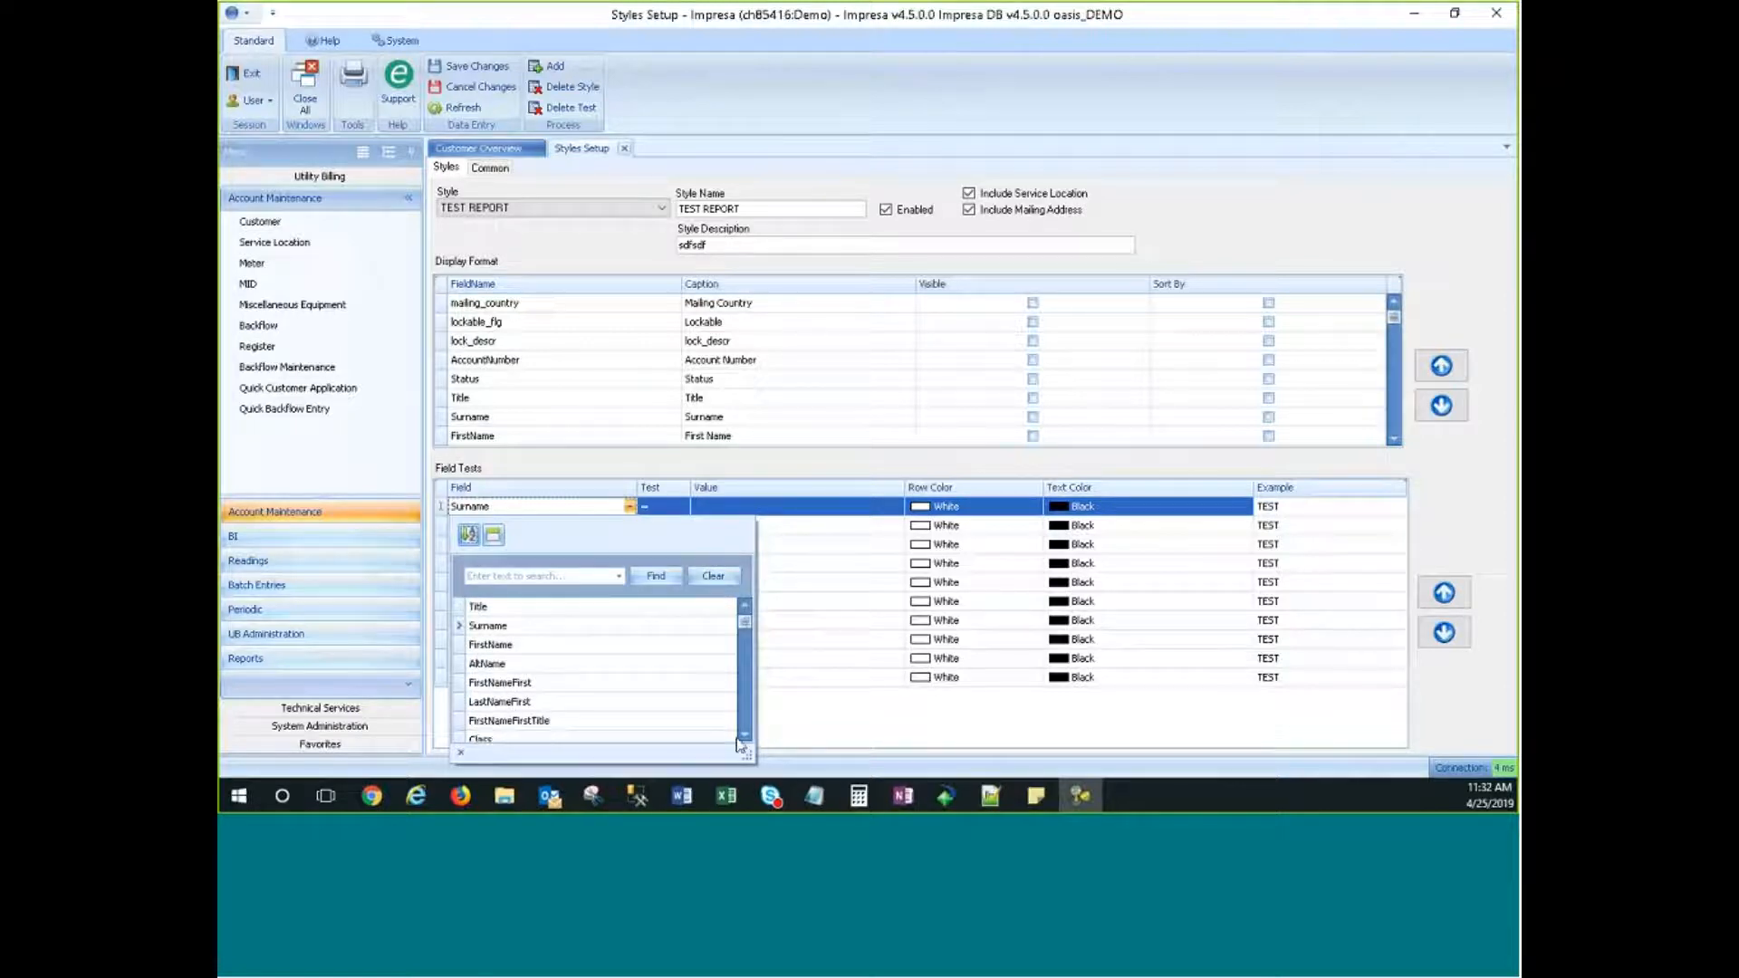
left_click(743, 735)
left_click(743, 735)
left_click(744, 735)
left_click(743, 735)
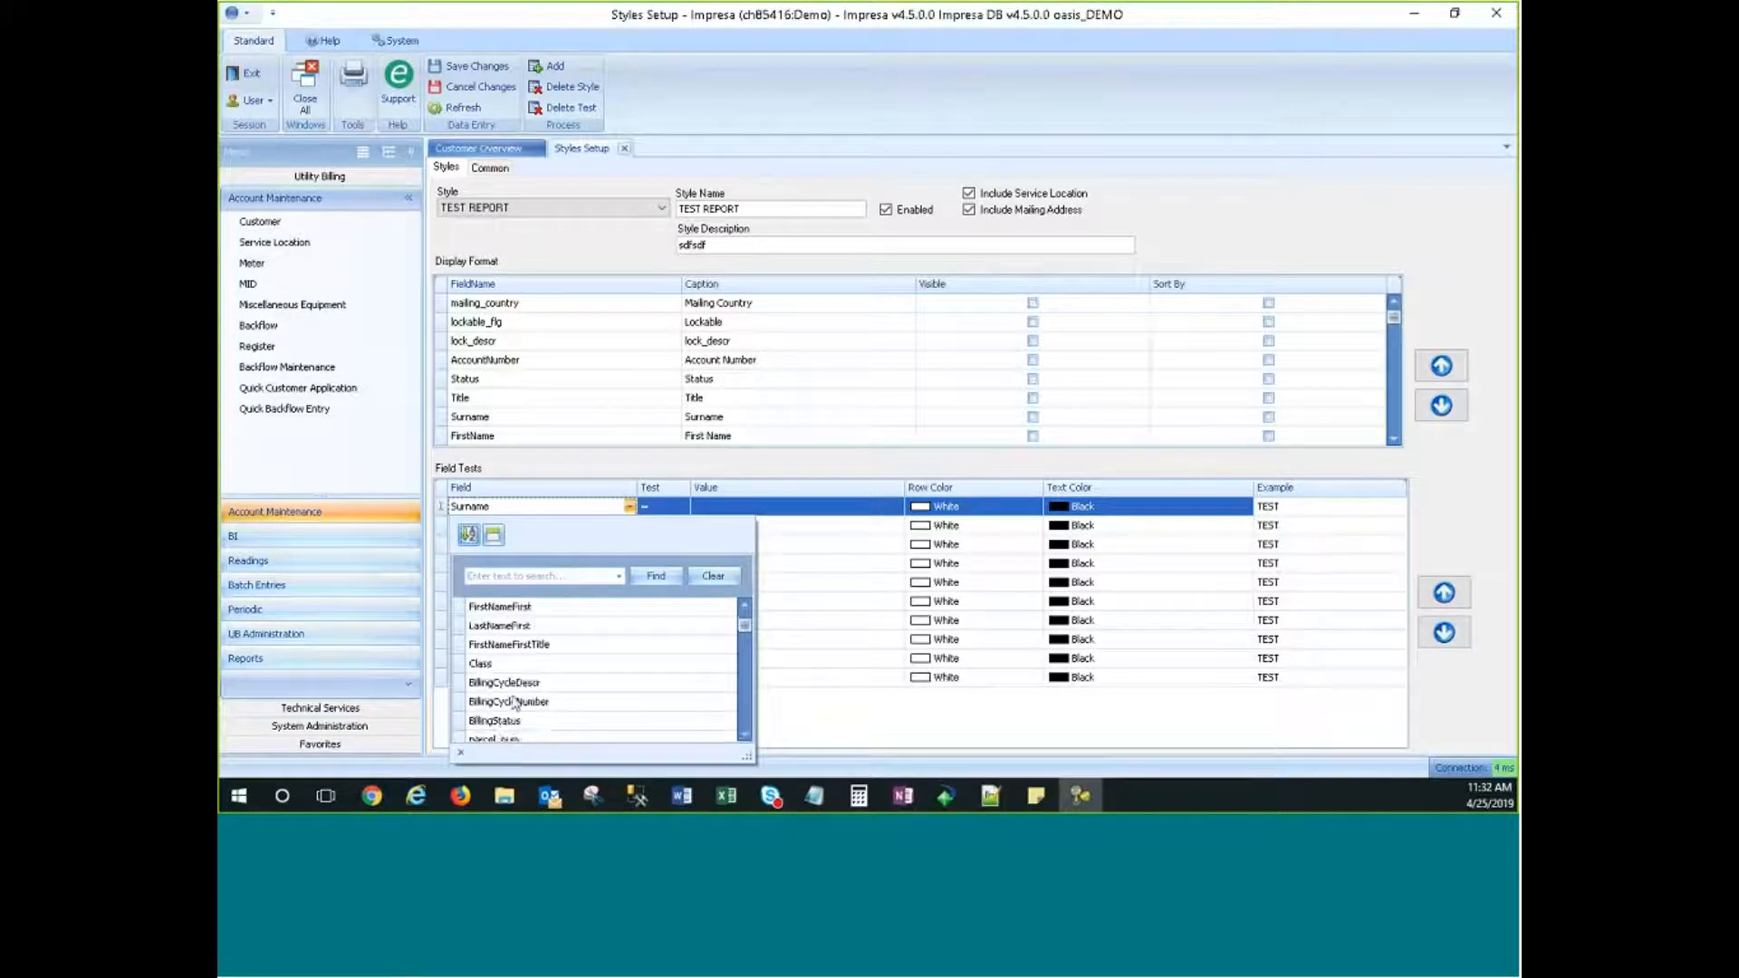
left_click(744, 734)
left_click(743, 734)
left_click(744, 734)
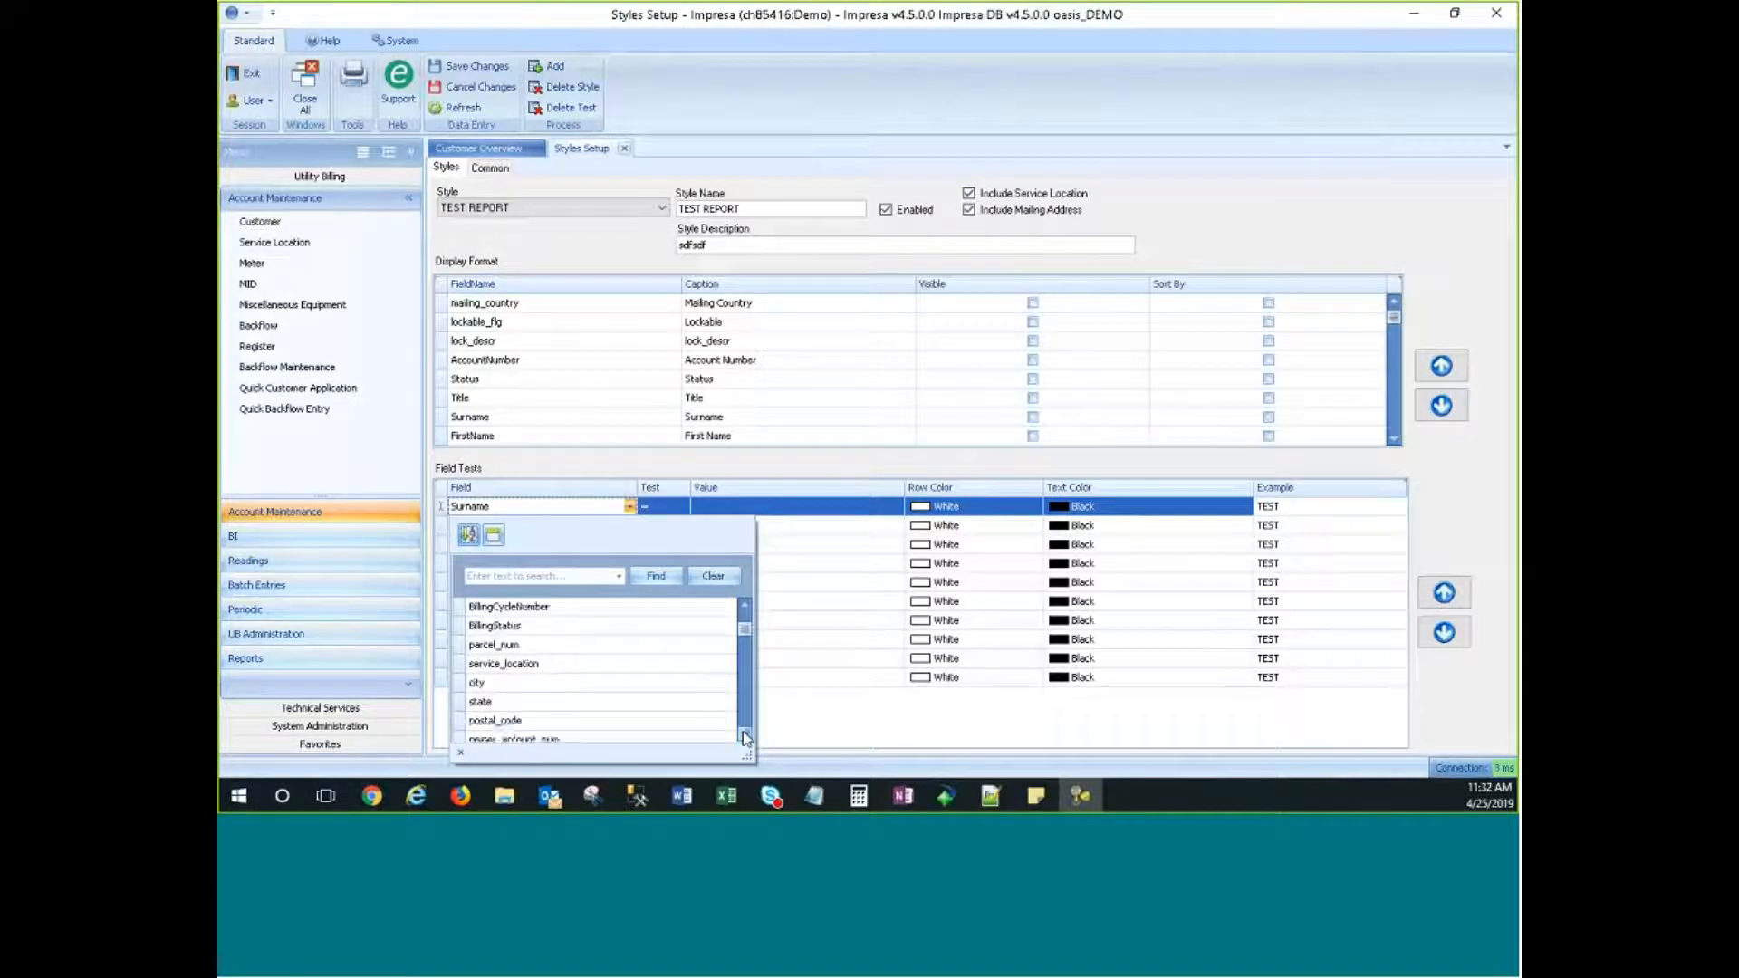
left_click(743, 735)
left_click(744, 734)
left_click(744, 735)
left_click(743, 735)
left_click(743, 735)
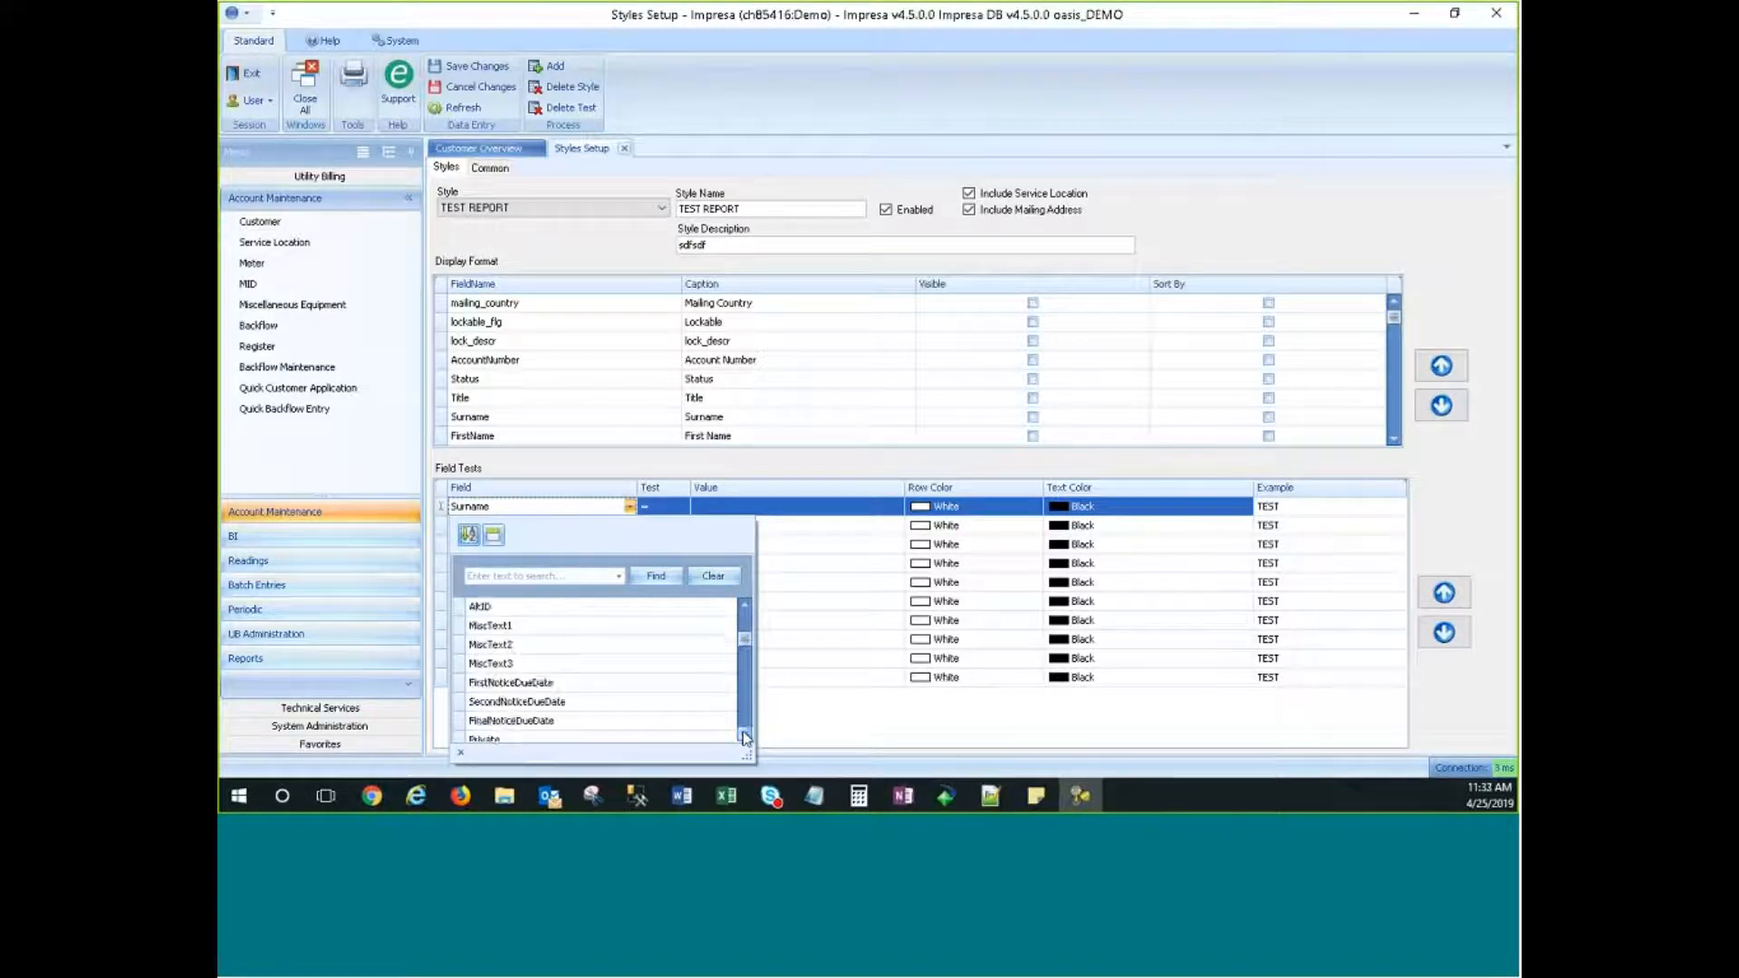
left_click(744, 734)
left_click(744, 734)
left_click(744, 734)
left_click(743, 735)
left_click(744, 734)
left_click(743, 735)
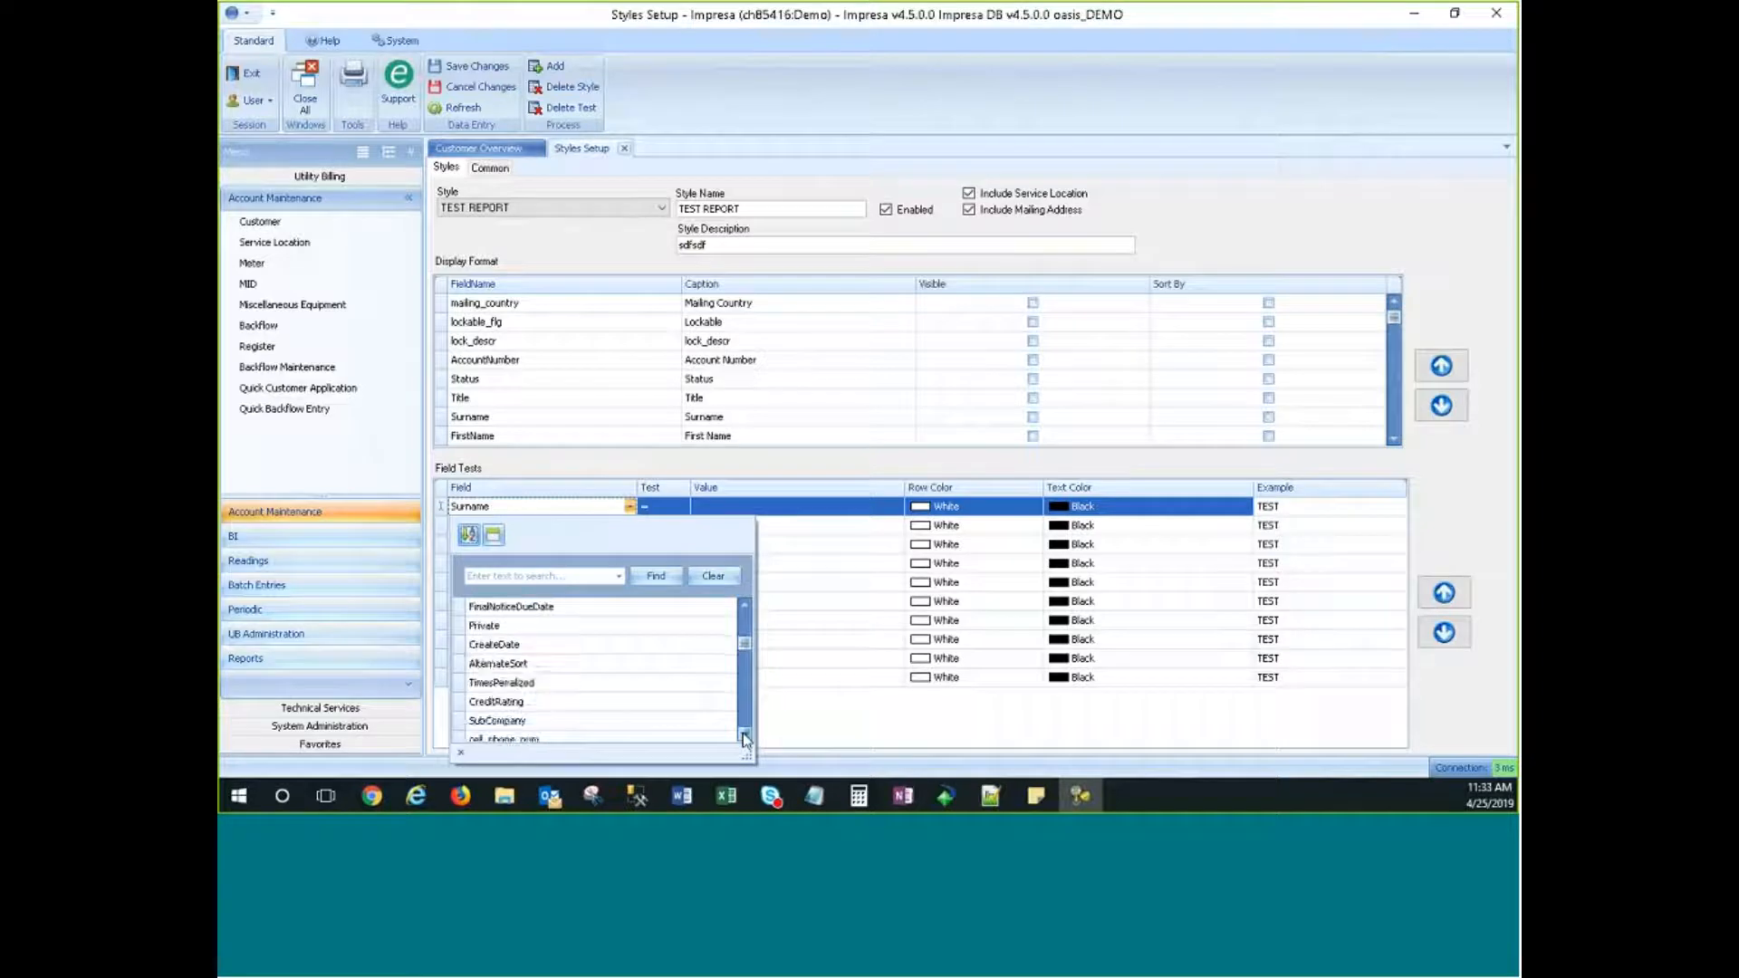
left_click(744, 735)
left_click(744, 735)
left_click(743, 734)
left_click(743, 734)
left_click(743, 735)
left_click(743, 735)
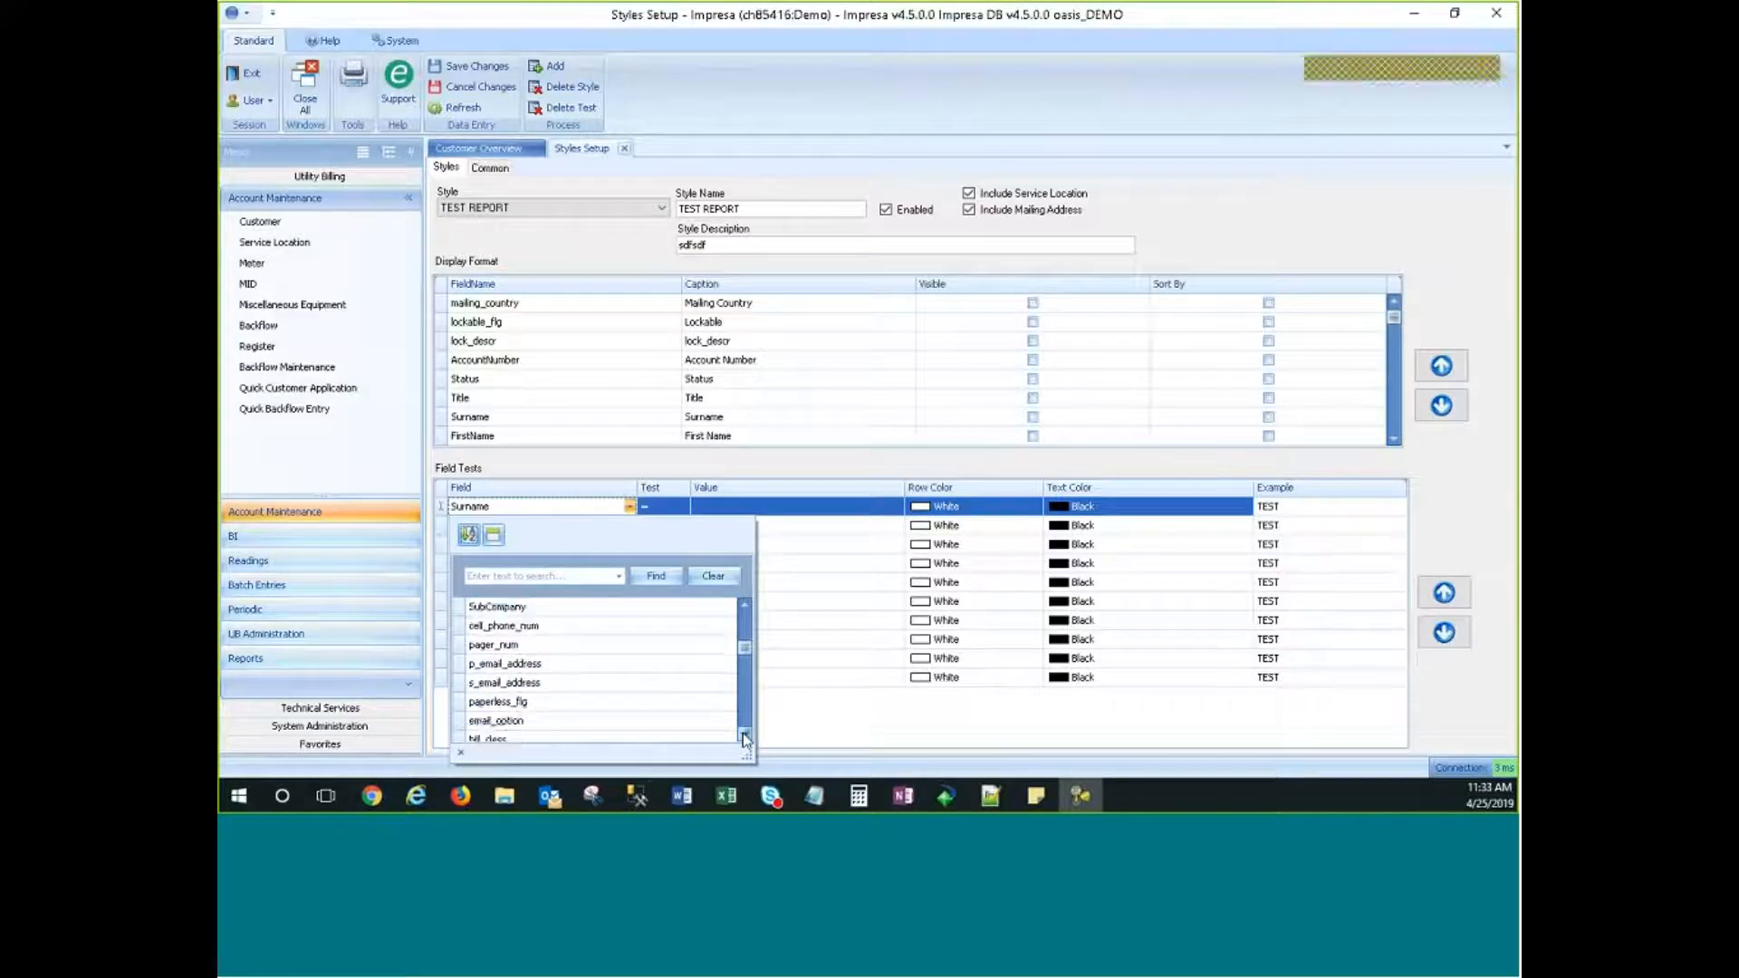
left_click(743, 734)
left_click(743, 734)
left_click(744, 734)
left_click(743, 735)
left_click(743, 734)
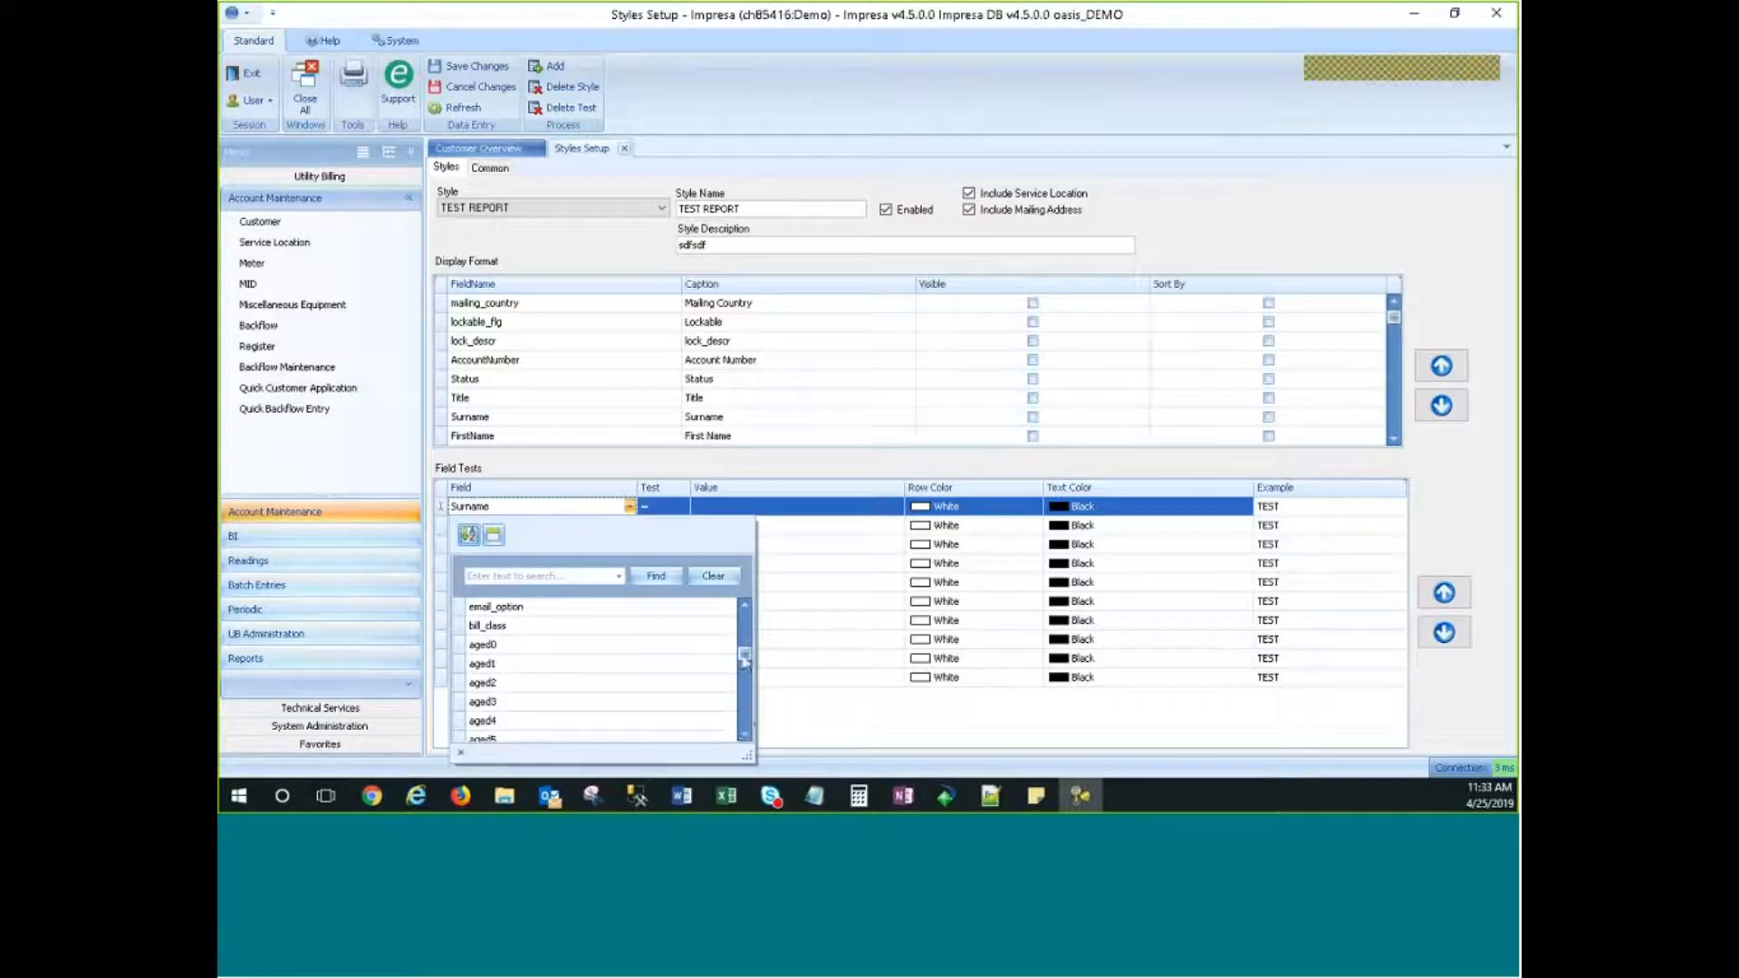
Step: Change the first field test's field to Status
left_click_drag(745, 658, 742, 629)
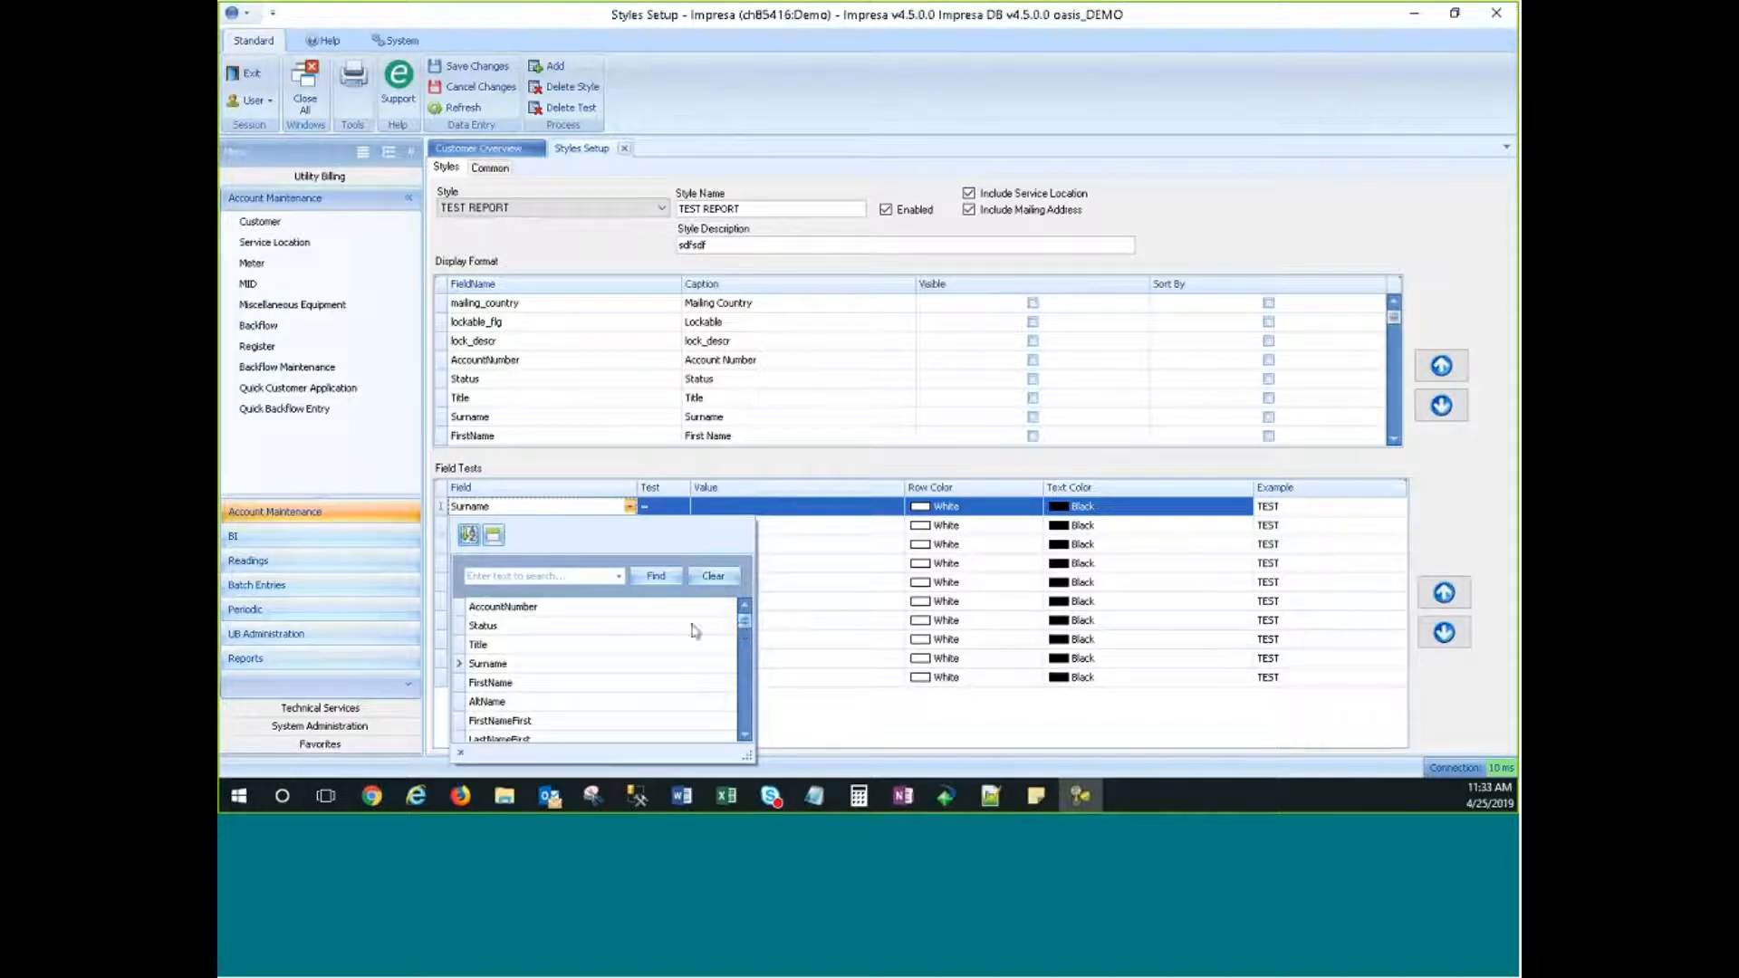
left_click(487, 626)
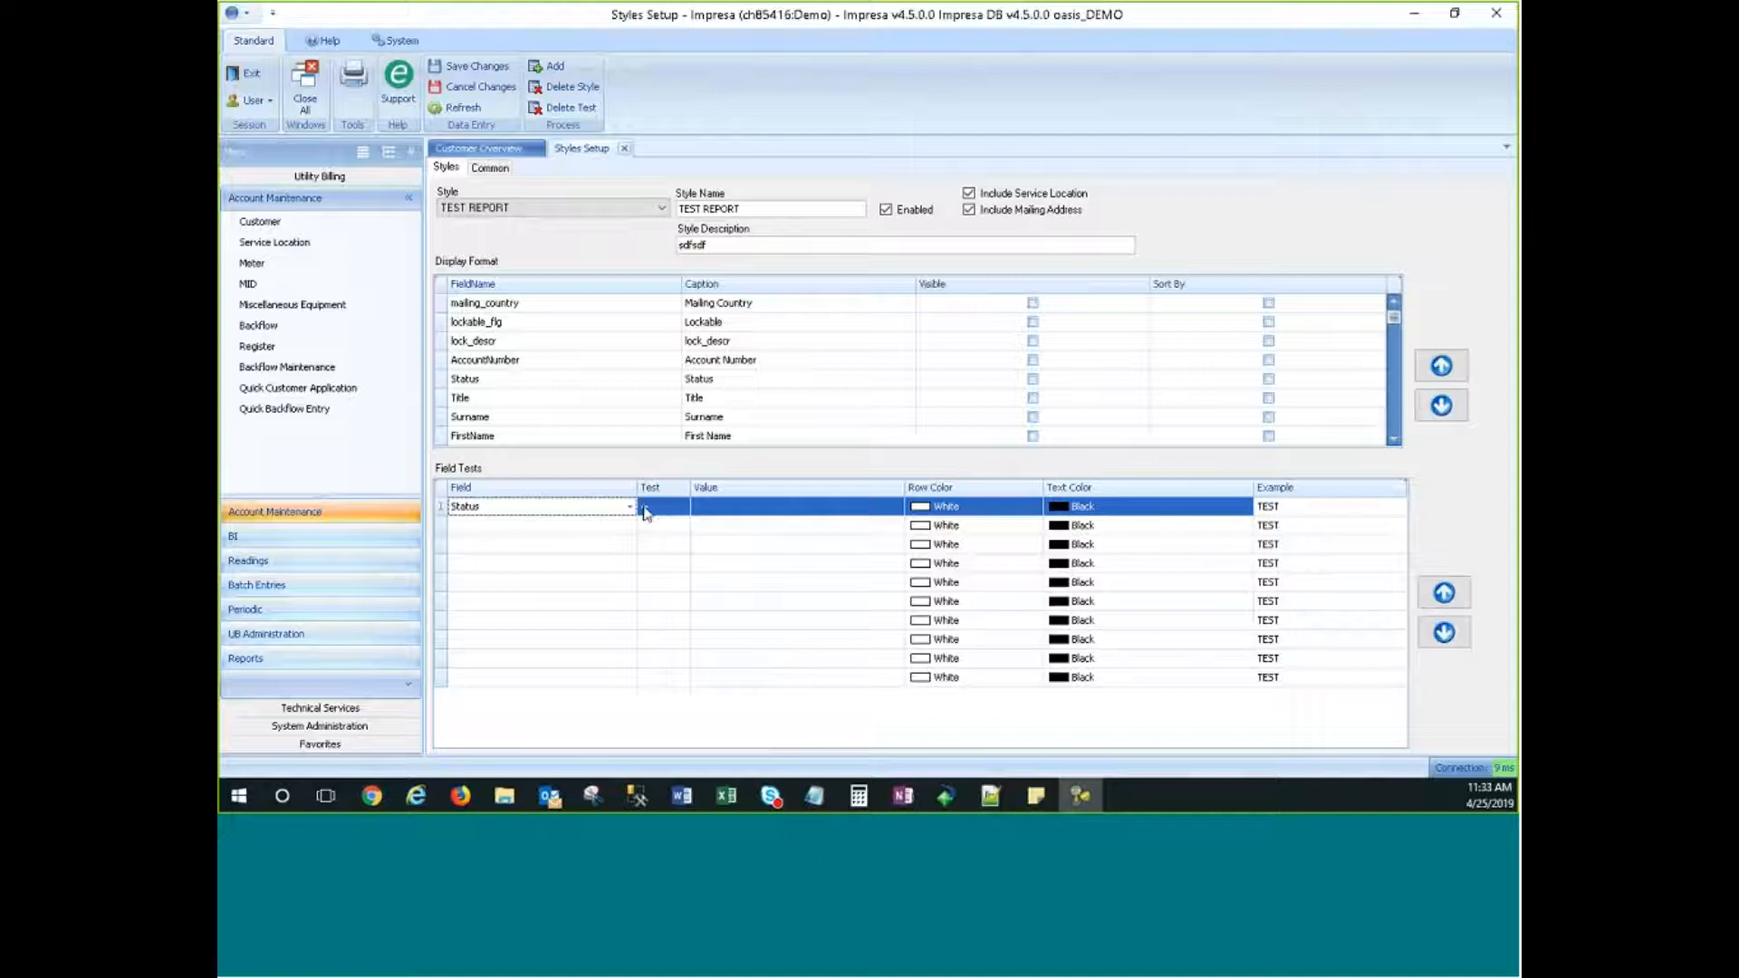
Step: Load sample values from the database for the Status field test and set its value to A
left_click(730, 506)
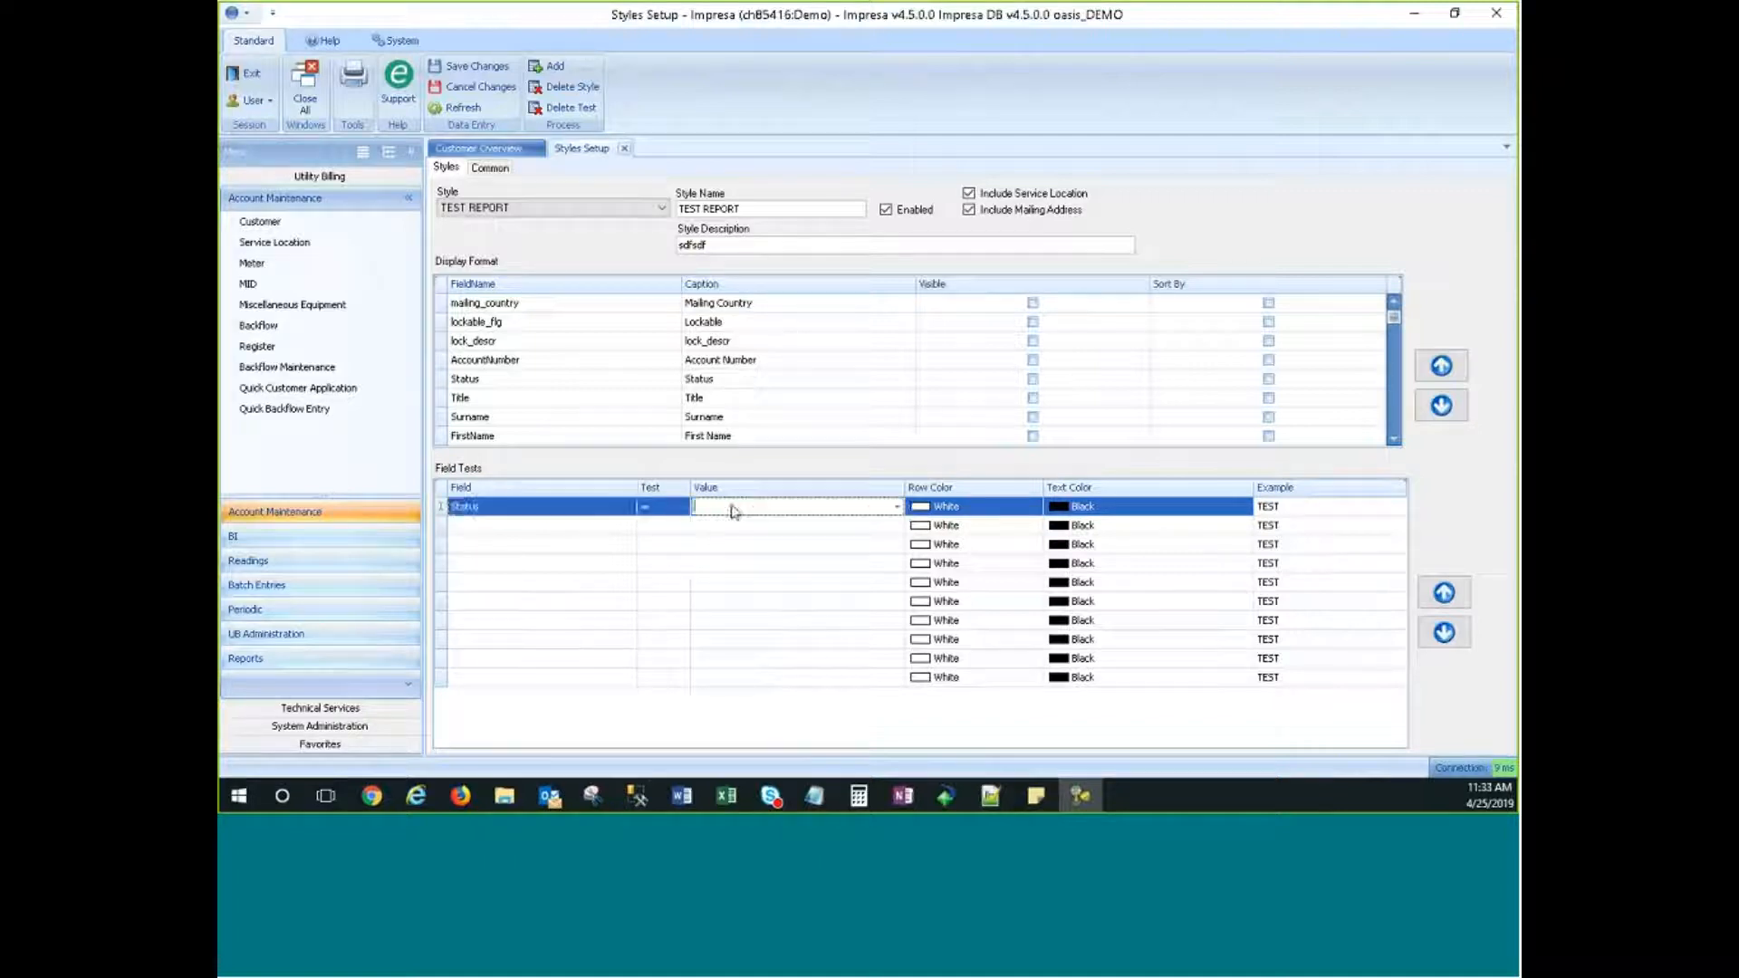
left_click(895, 509)
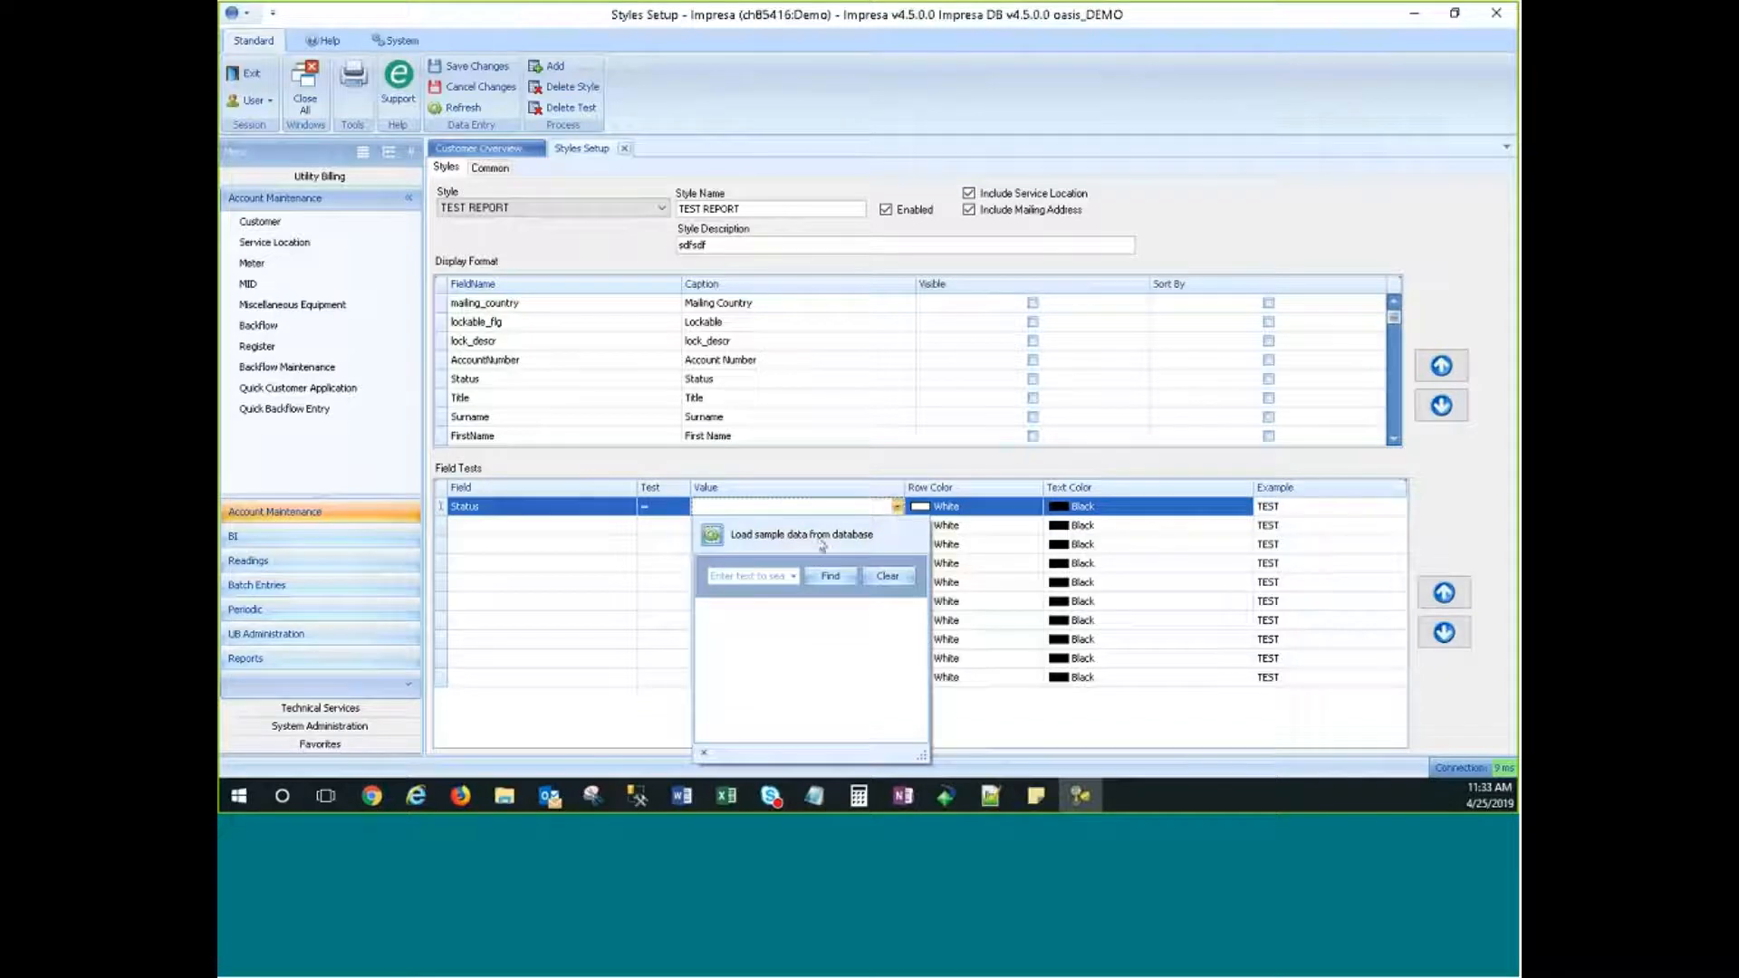
left_click(715, 536)
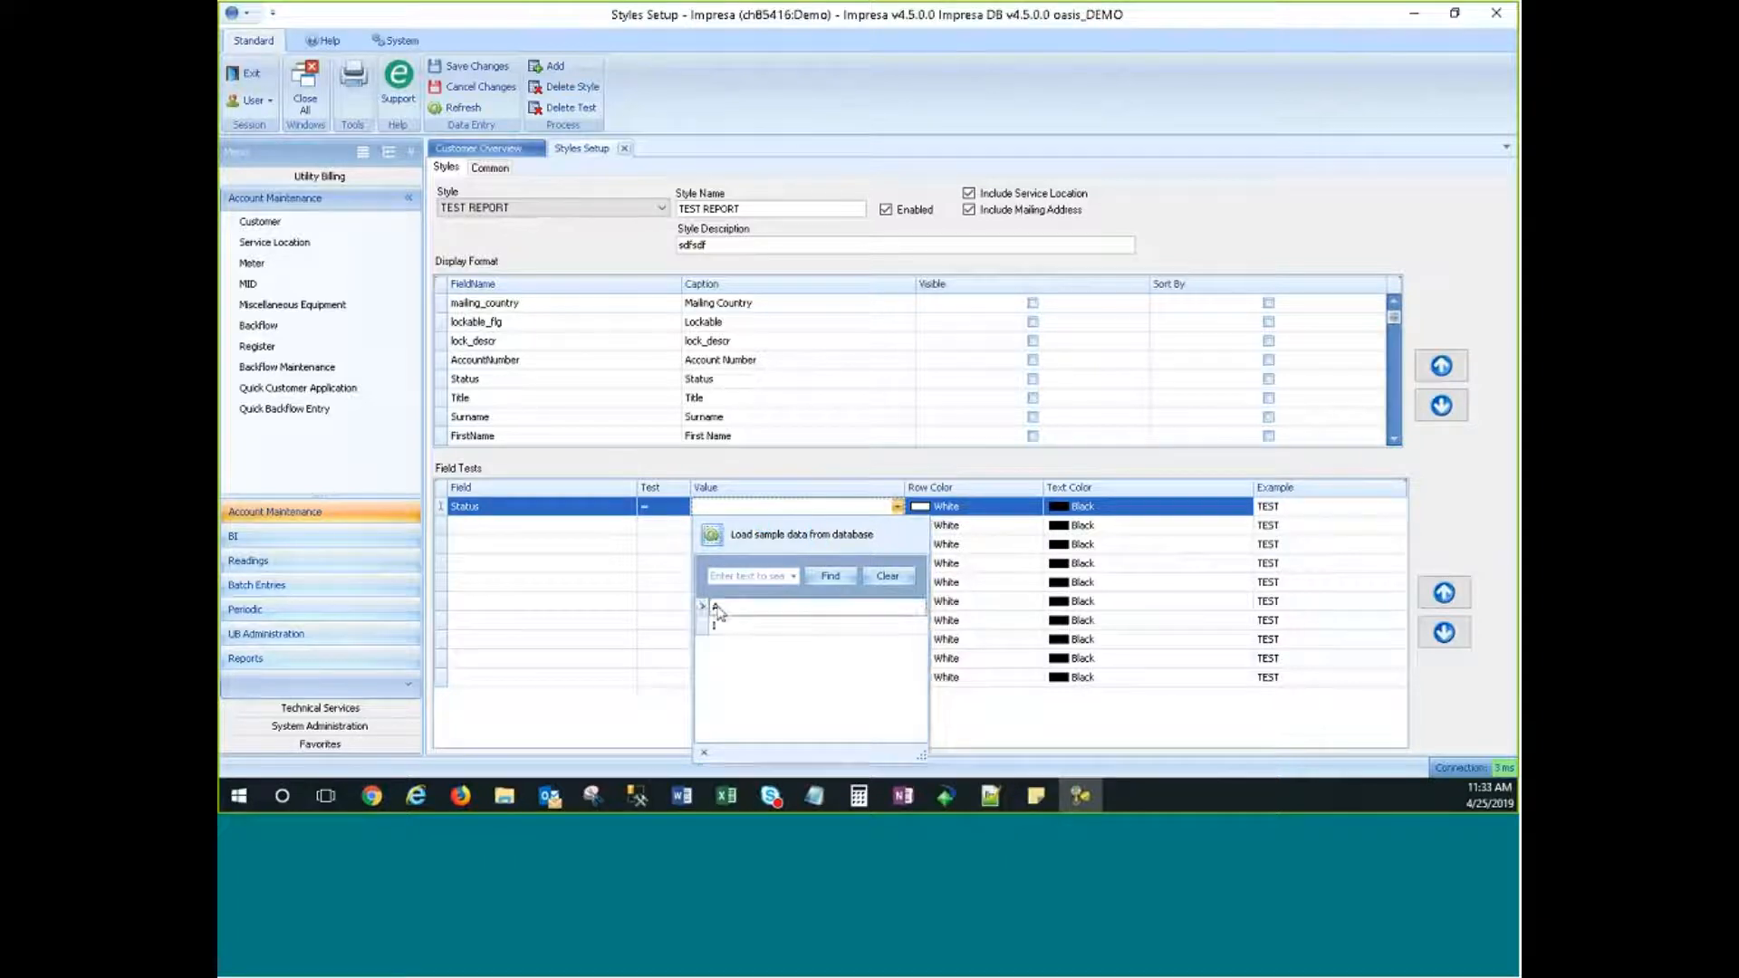
left_click(715, 606)
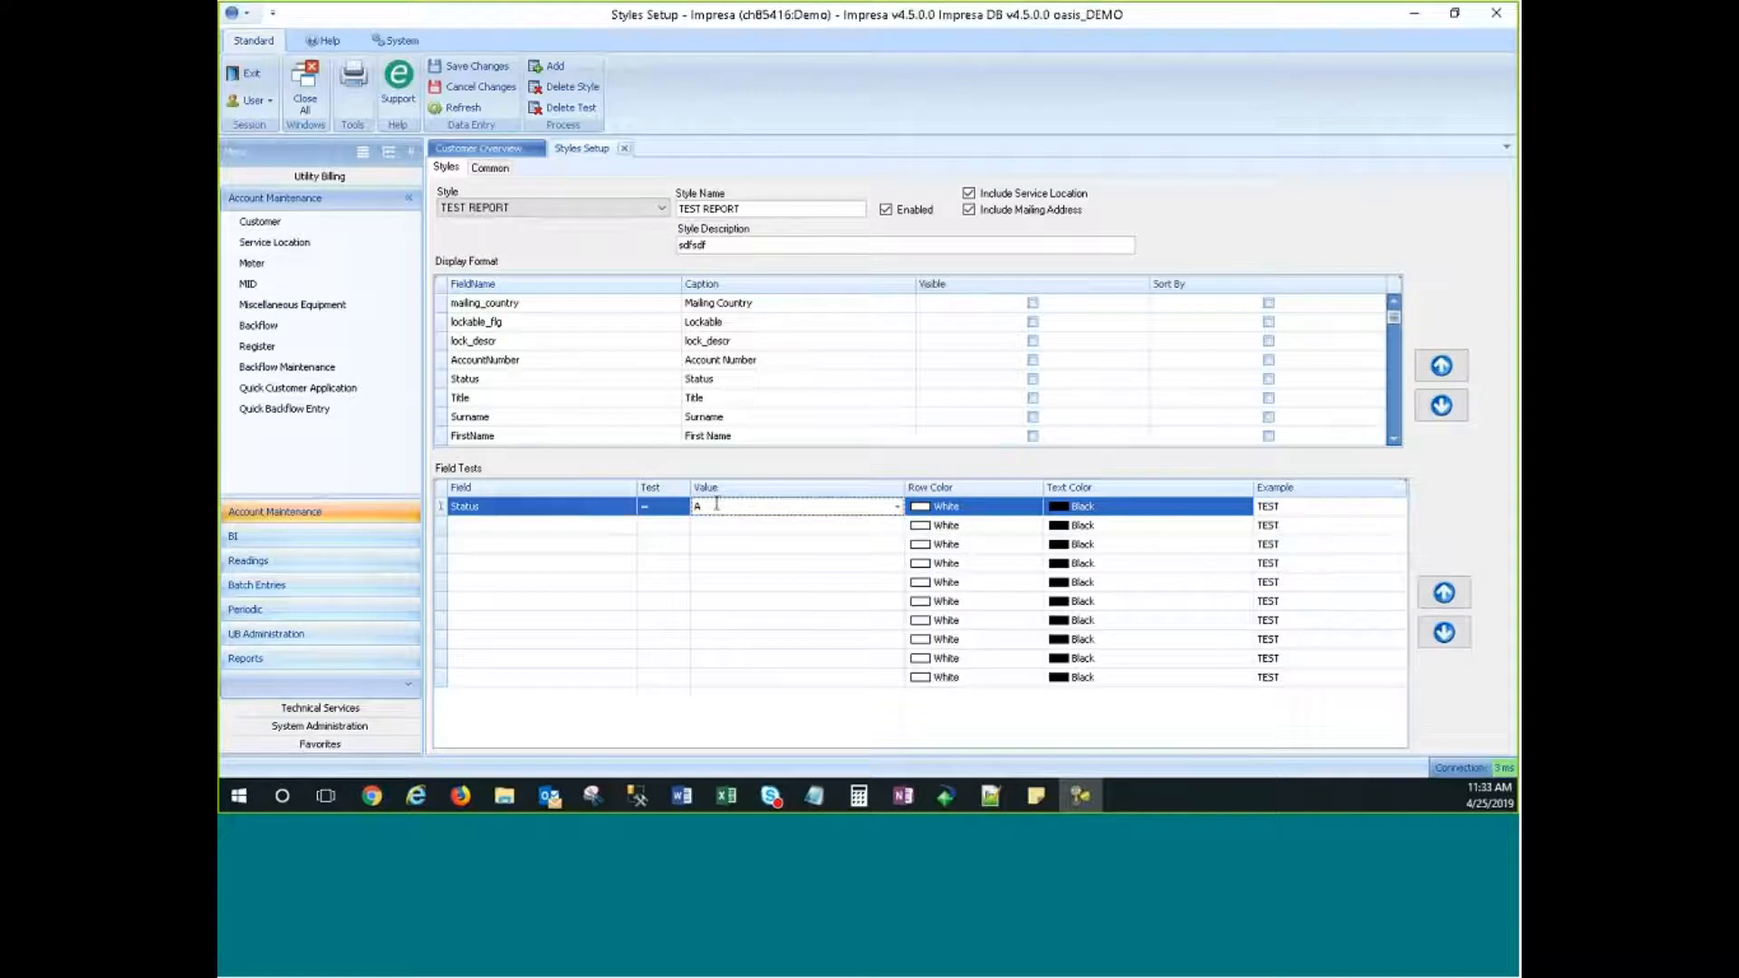
Step: Set the Status field test's row color to MistyRose and change it to Coral
left_click(974, 508)
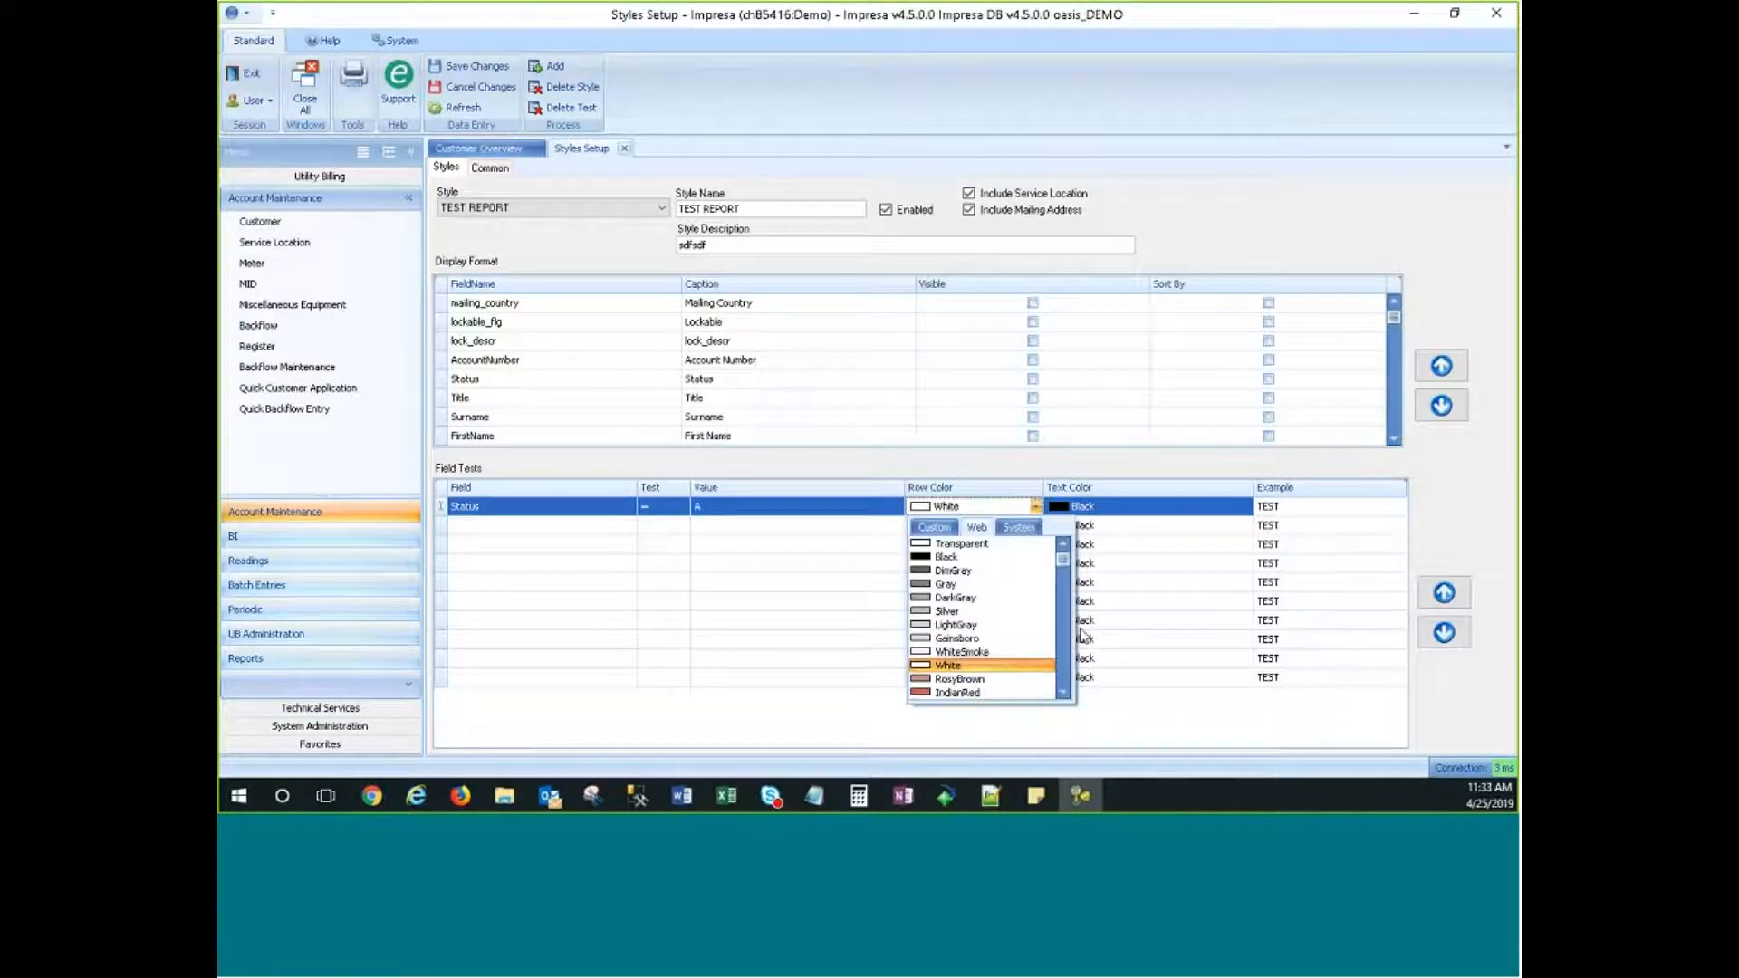
scroll(949, 668, "down", 4)
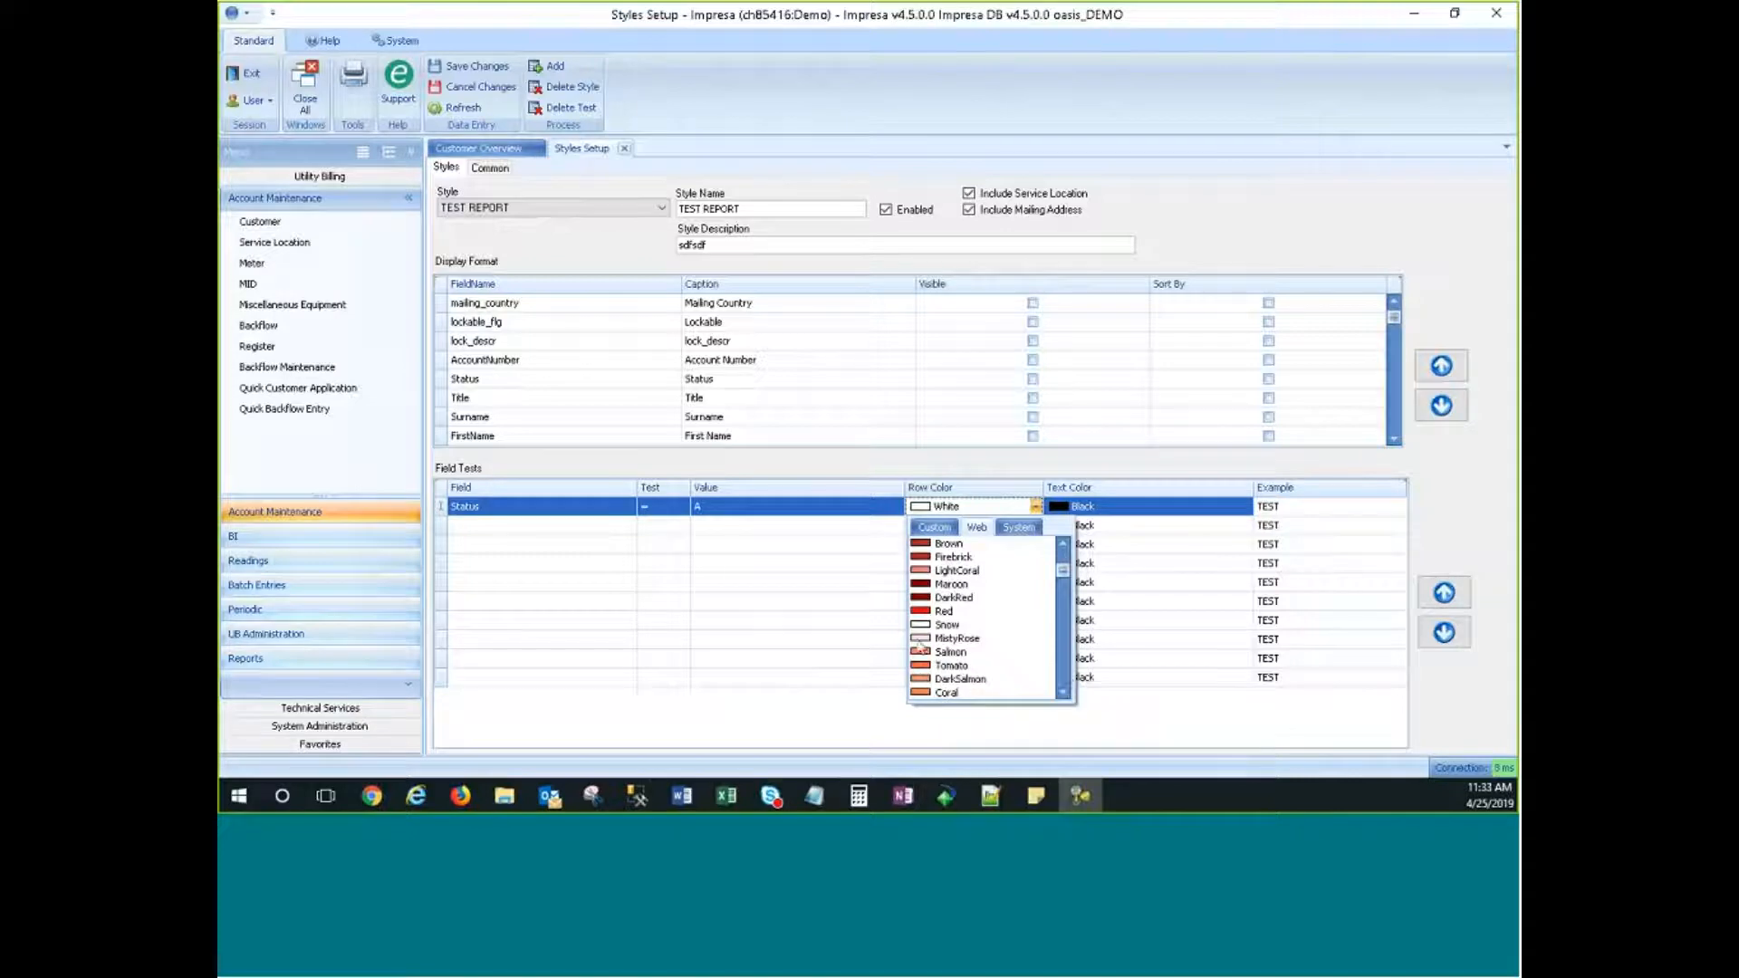
left_click(920, 638)
left_click(1035, 508)
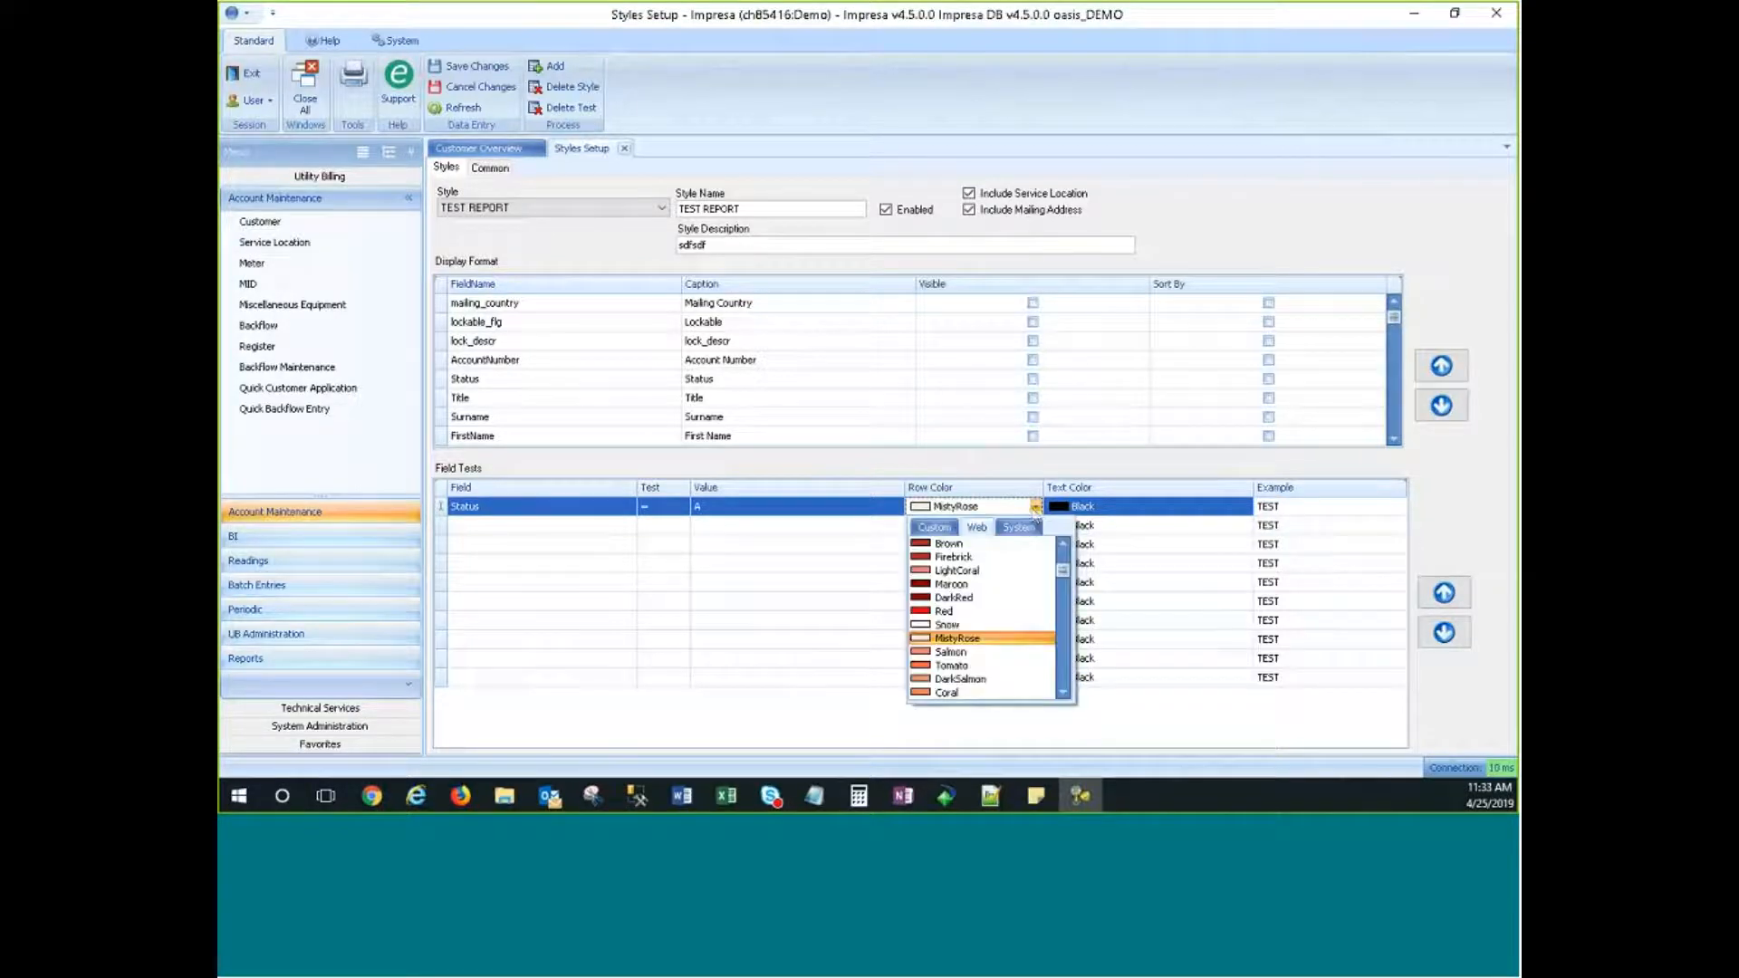
left_click(1063, 692)
left_click(1063, 693)
left_click(1063, 693)
left_click(1063, 693)
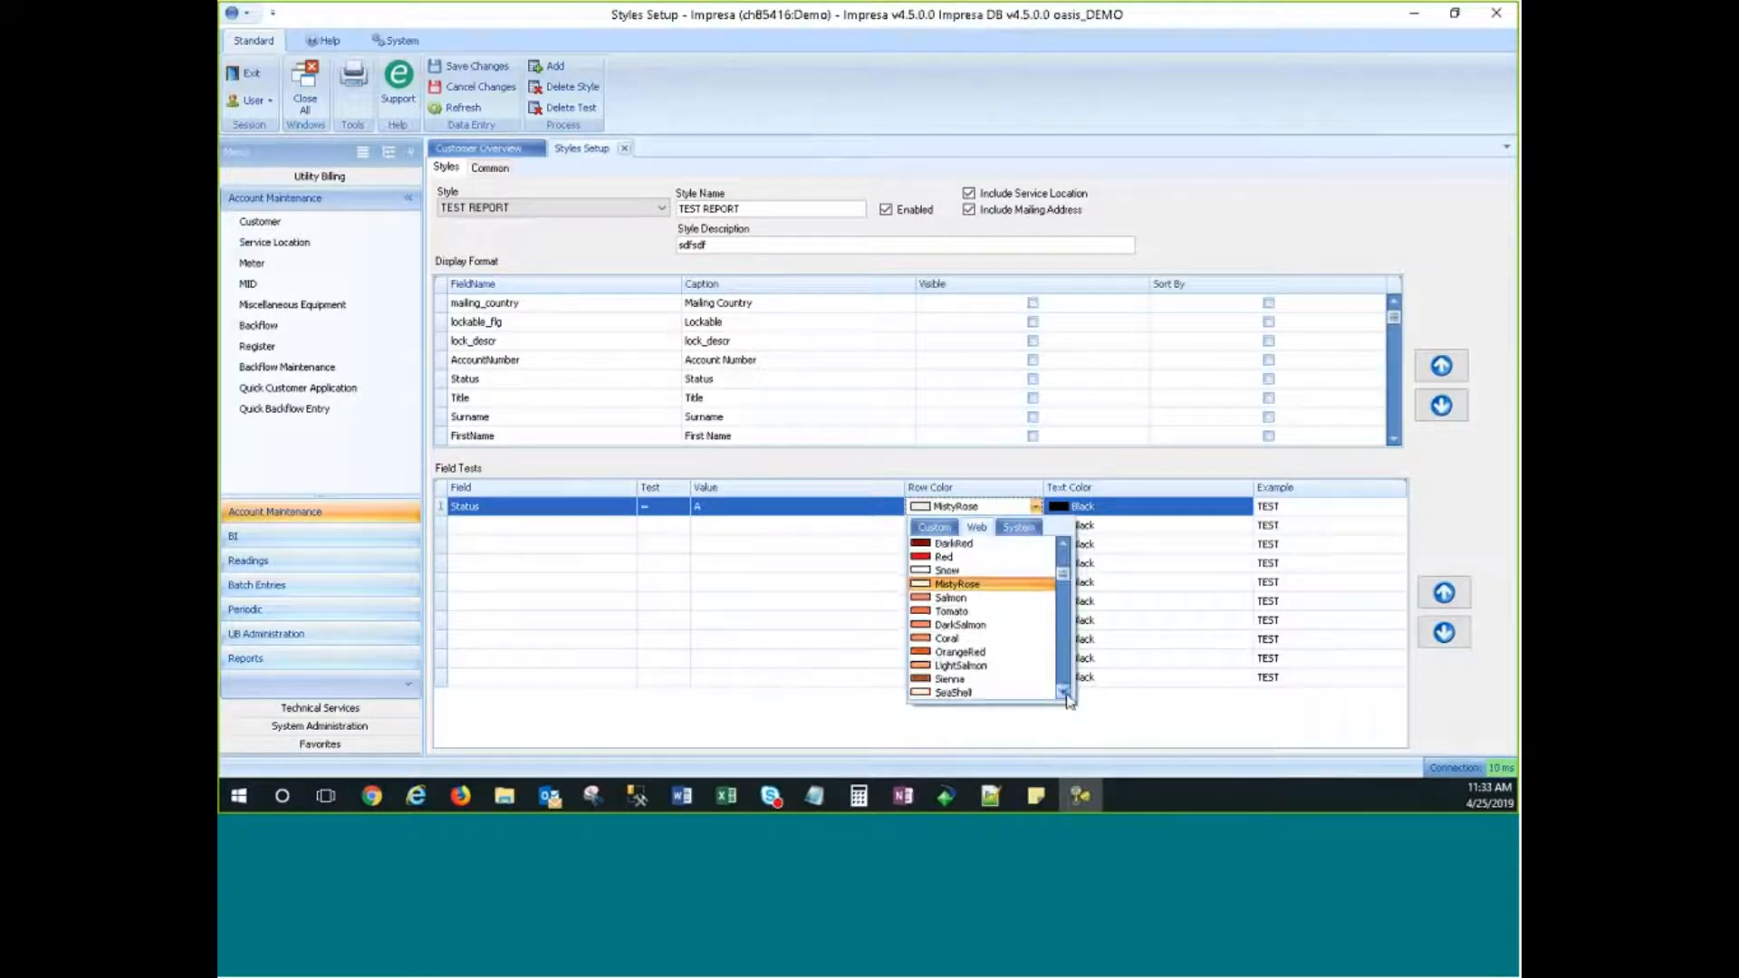
left_click(1064, 693)
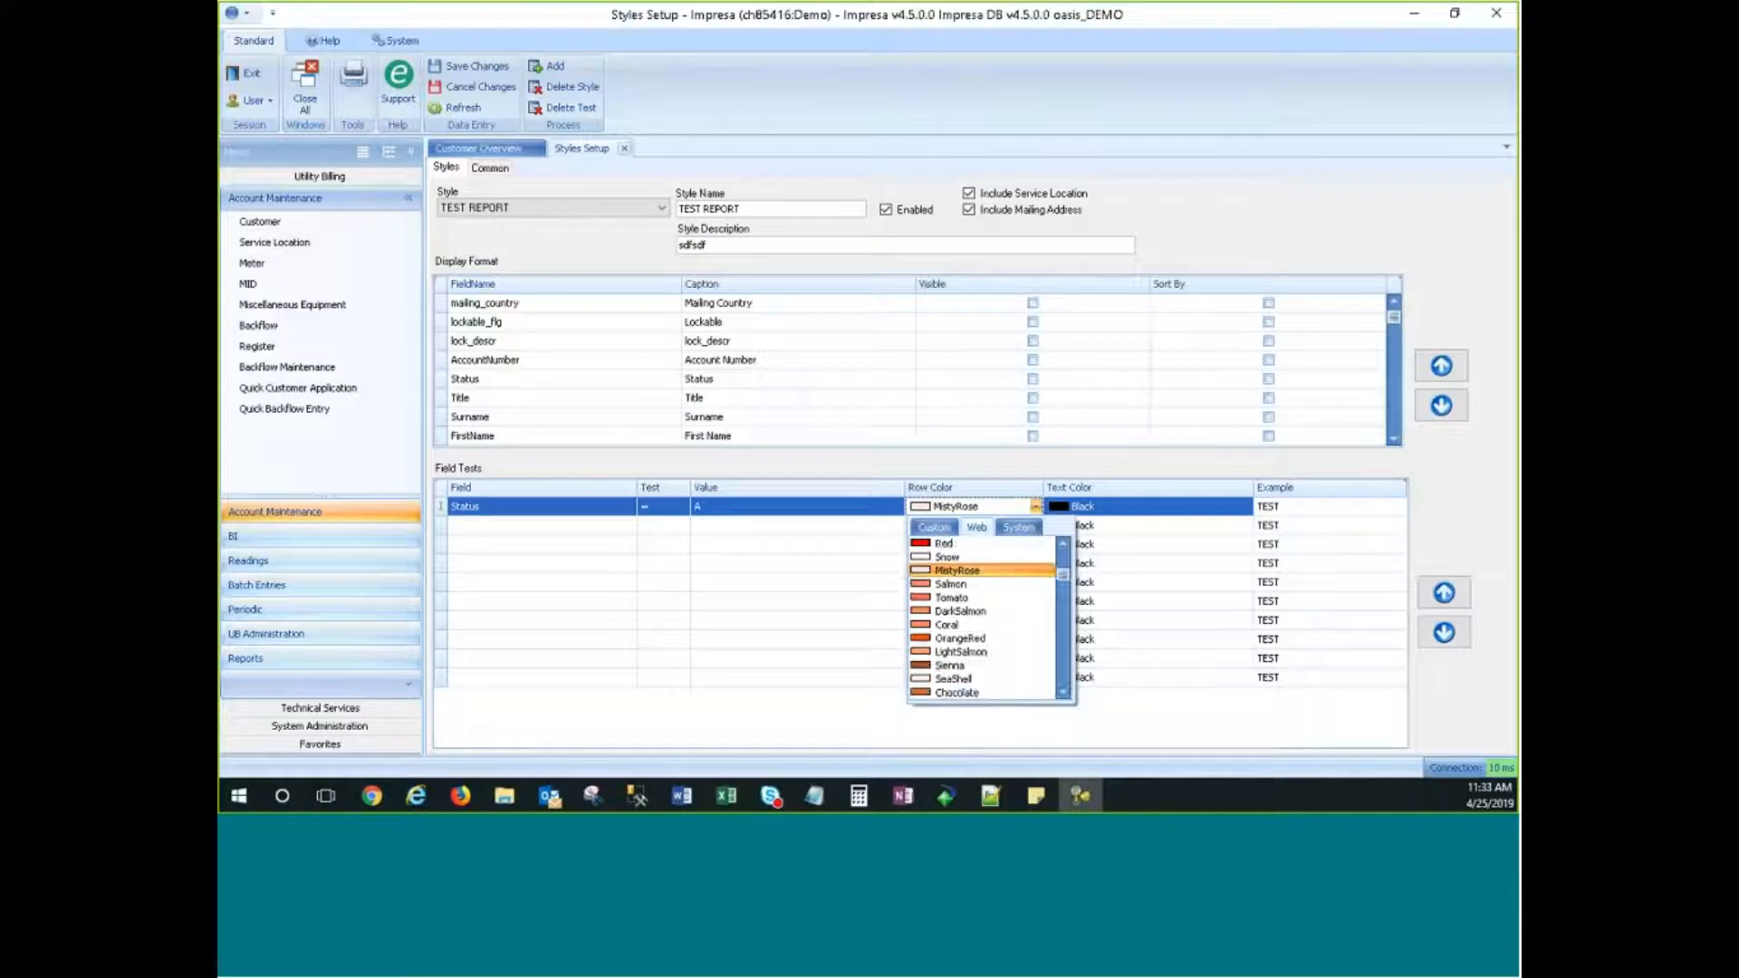
left_click(929, 624)
Step: Set the Status field test's text color to PeachPuff and check its example
left_click(1096, 509)
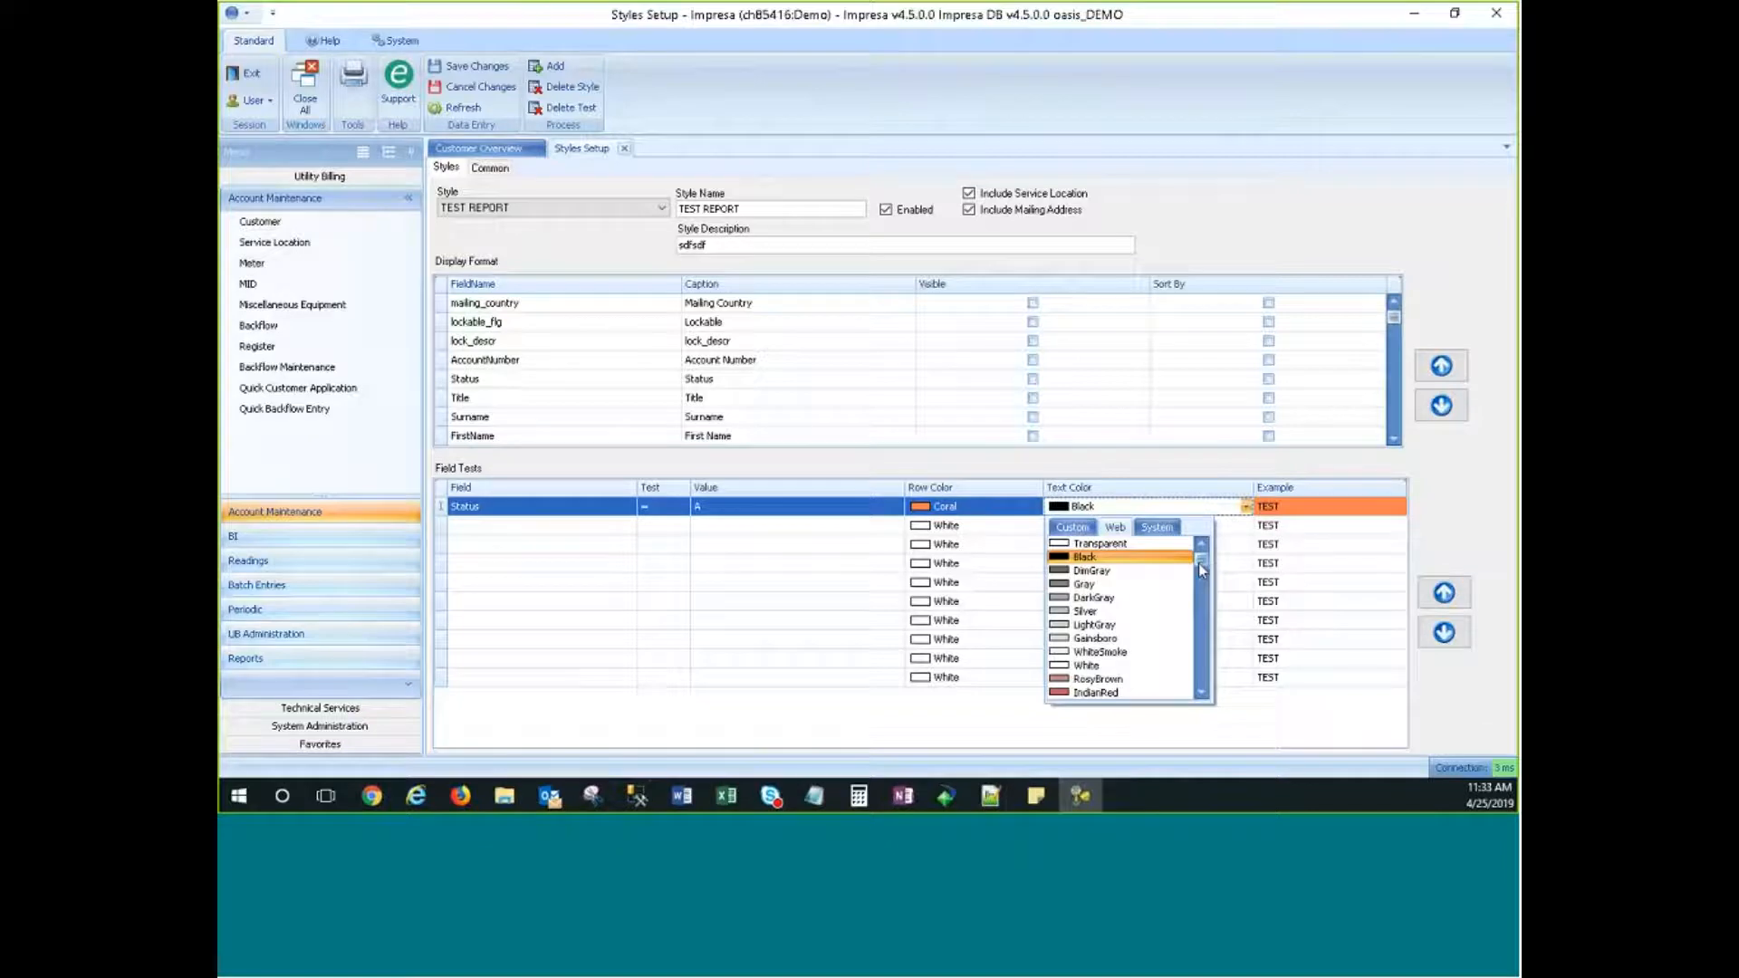
scroll(1188, 636, "down", 8)
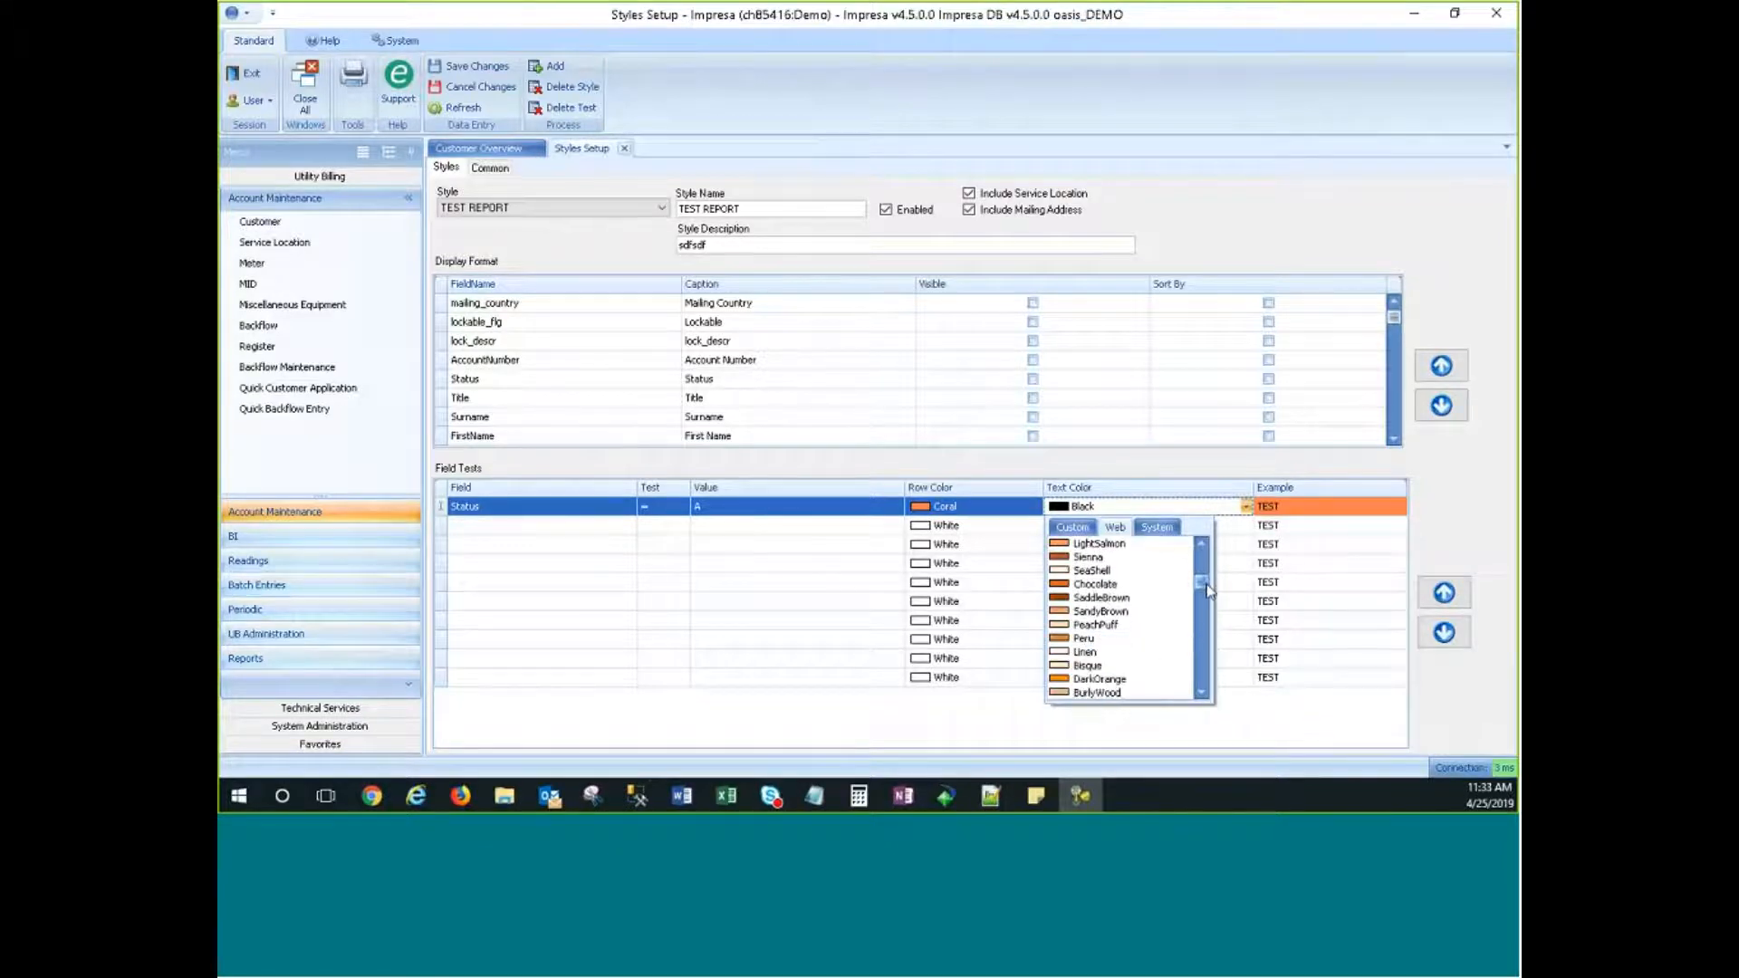
left_click(1060, 625)
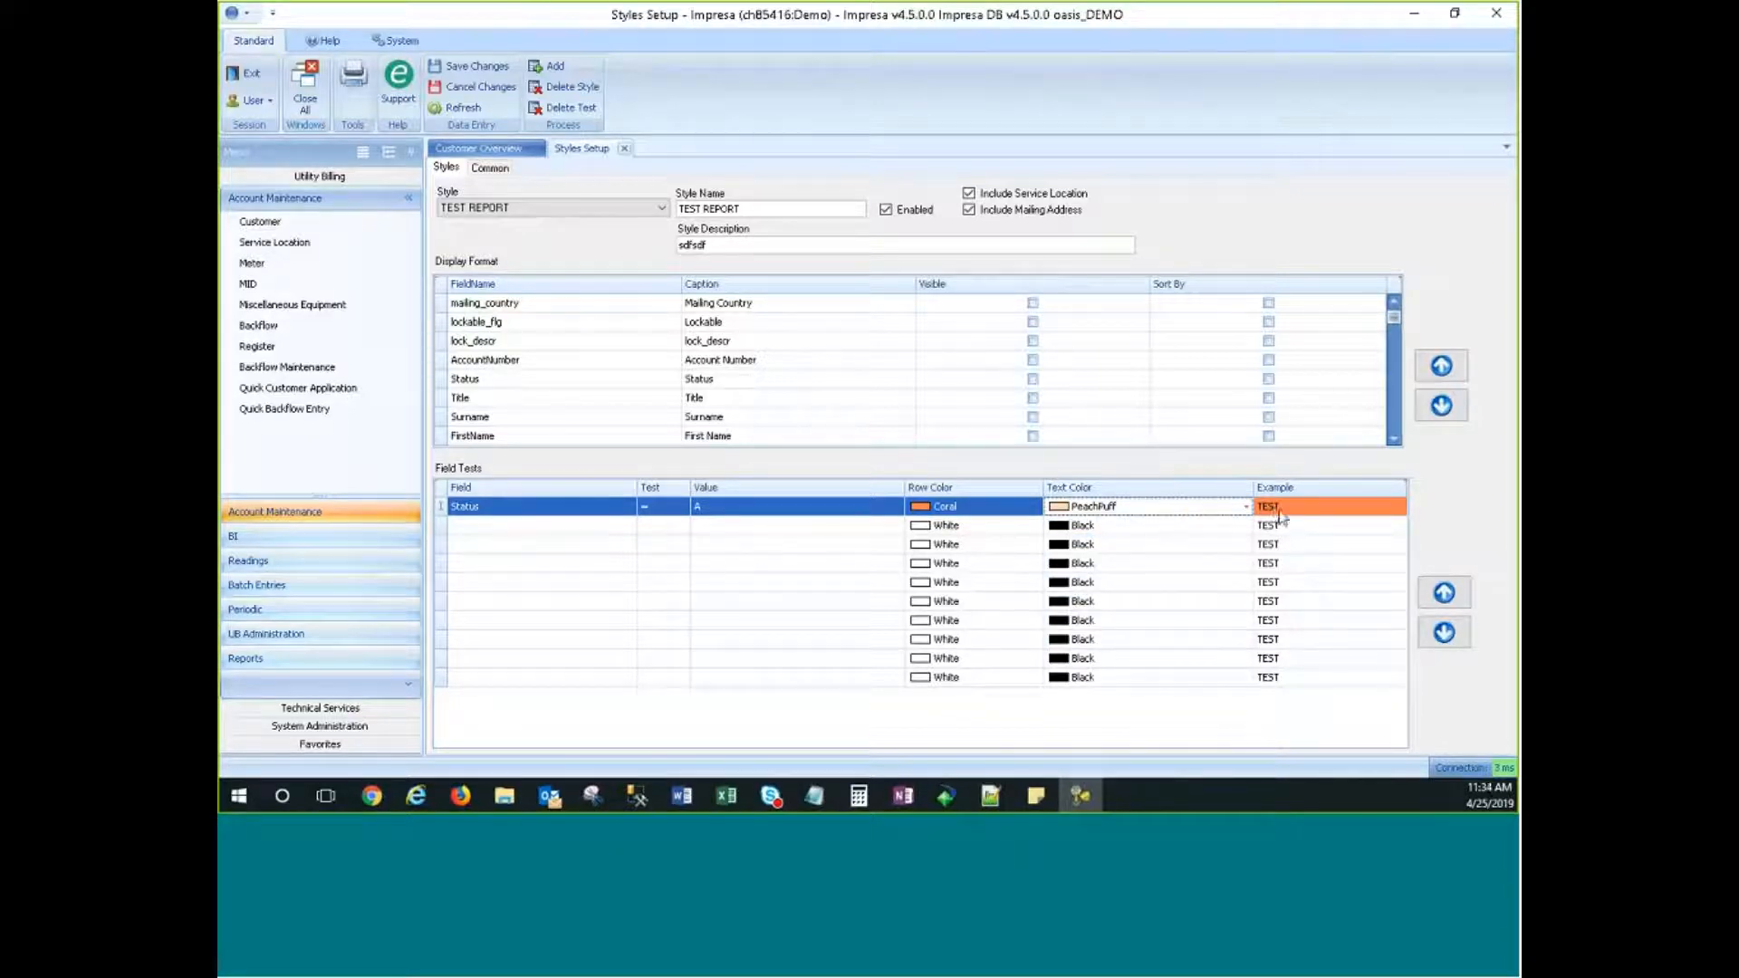
left_click(1232, 509)
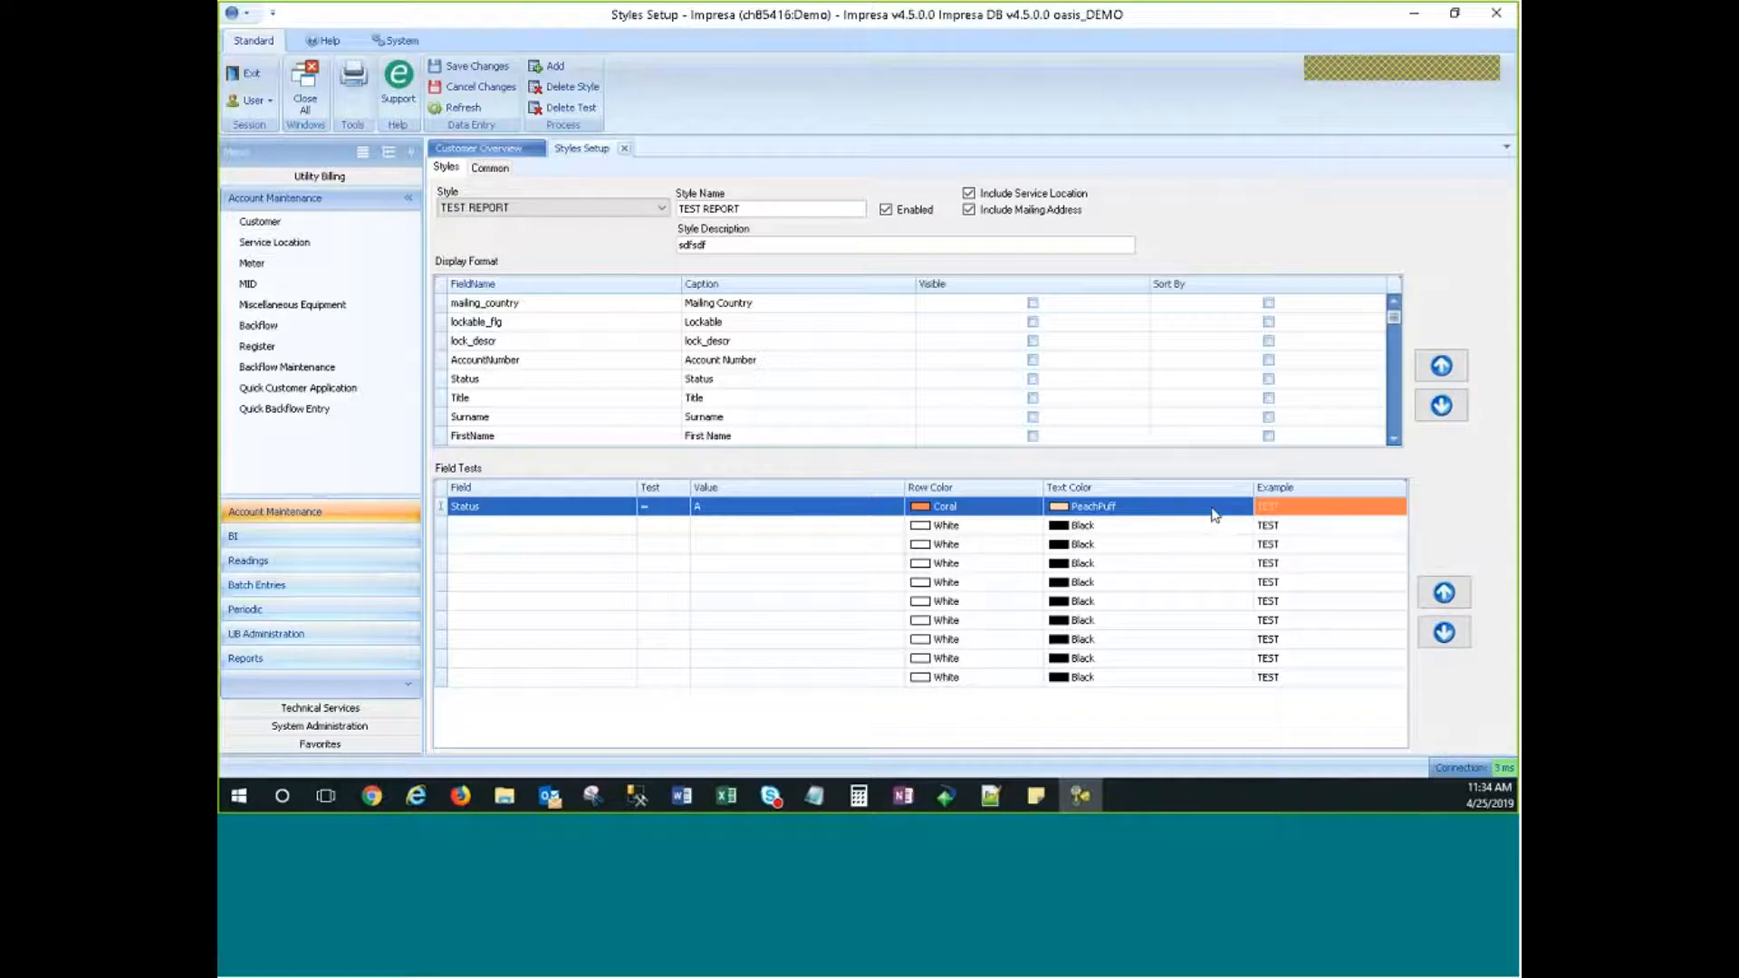
left_click(1211, 508)
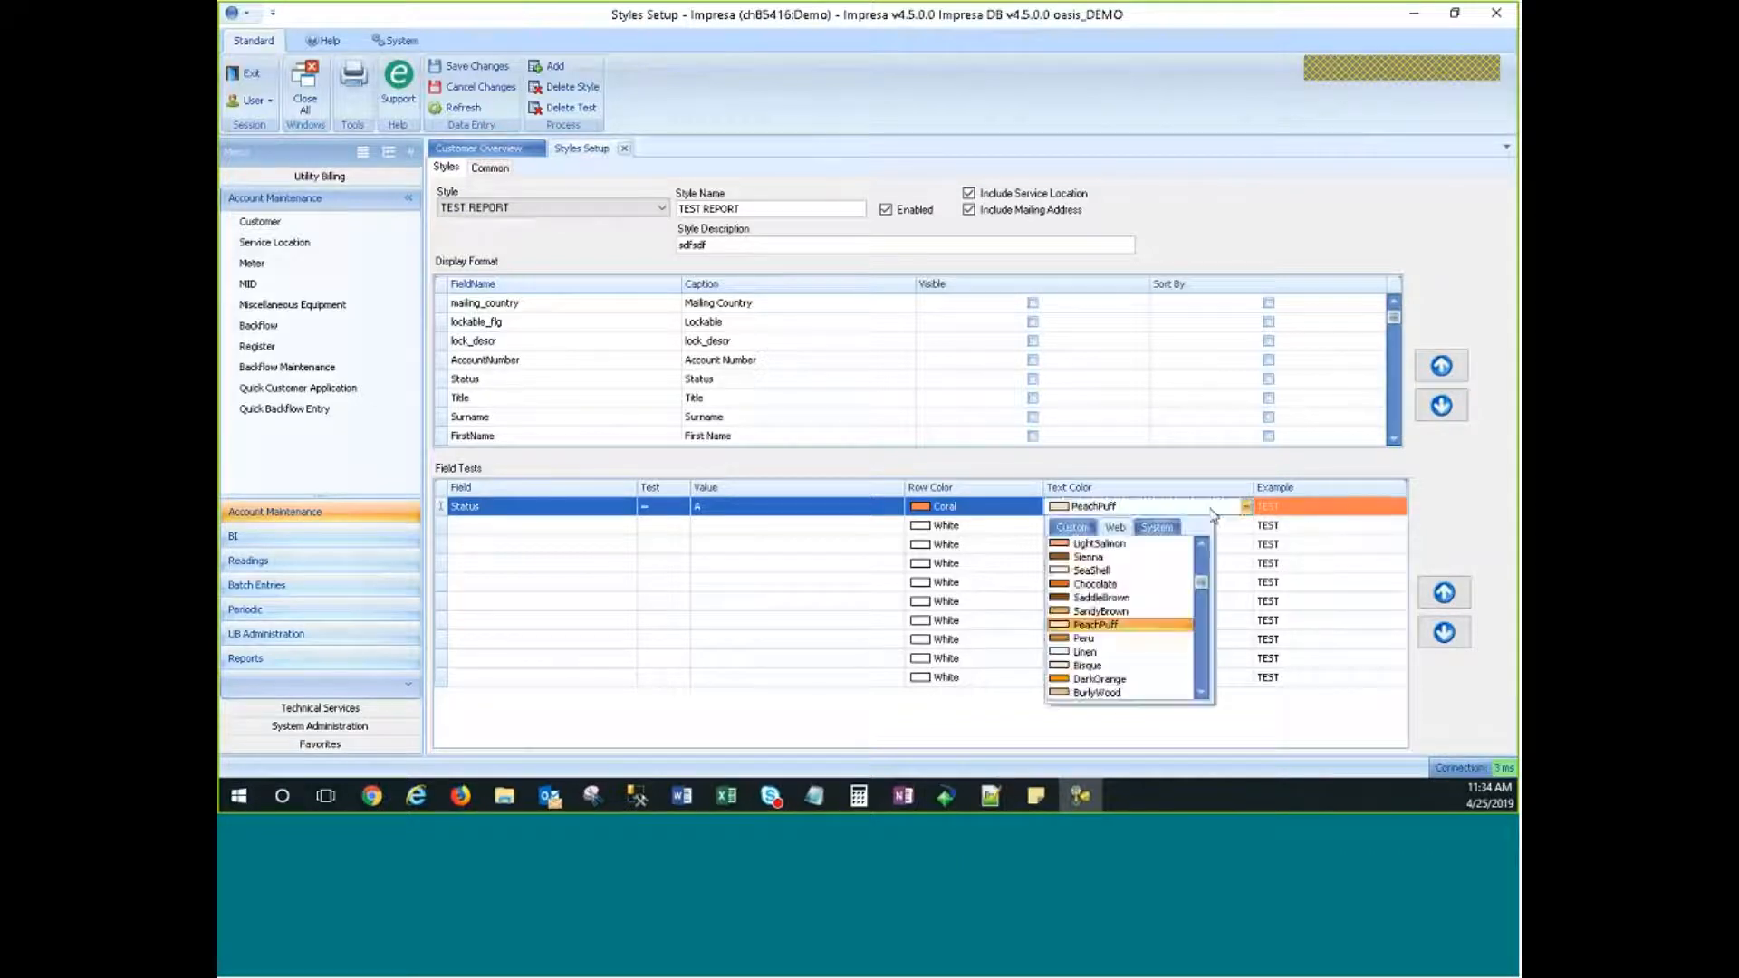
left_click(1291, 505)
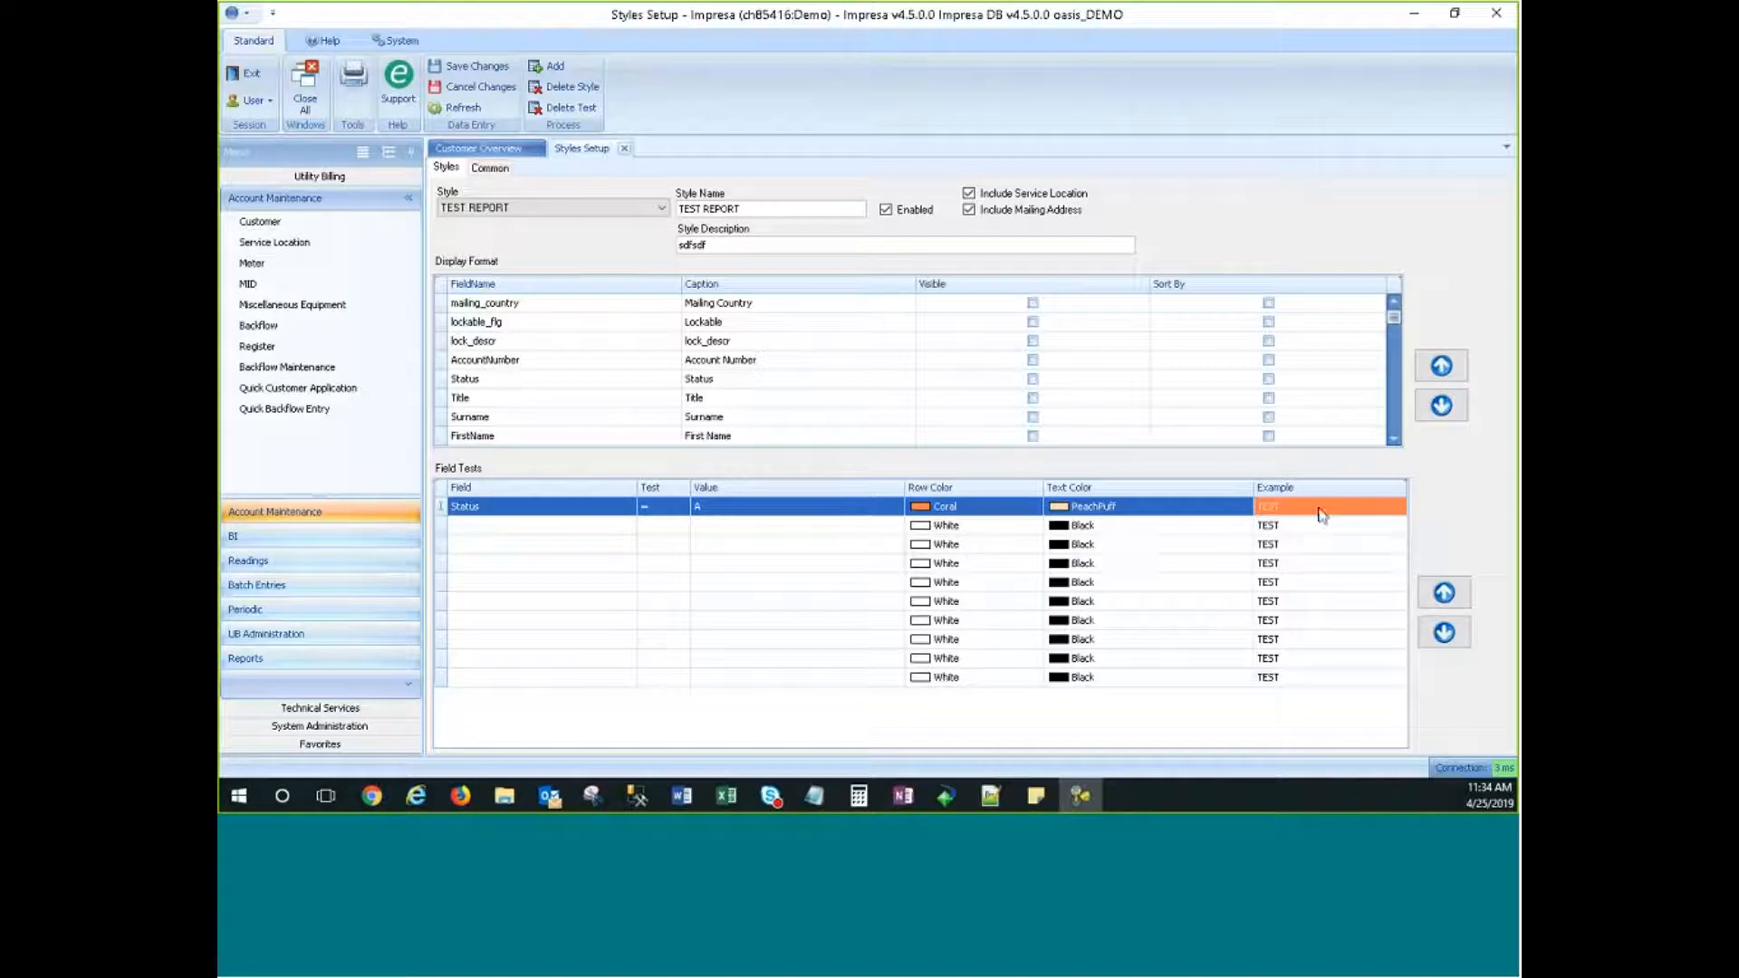
Step: Make the mailing_country, lockable_flg, lock_descr, AccountNumber and Status fields visible in the Display Format
left_click(1032, 322)
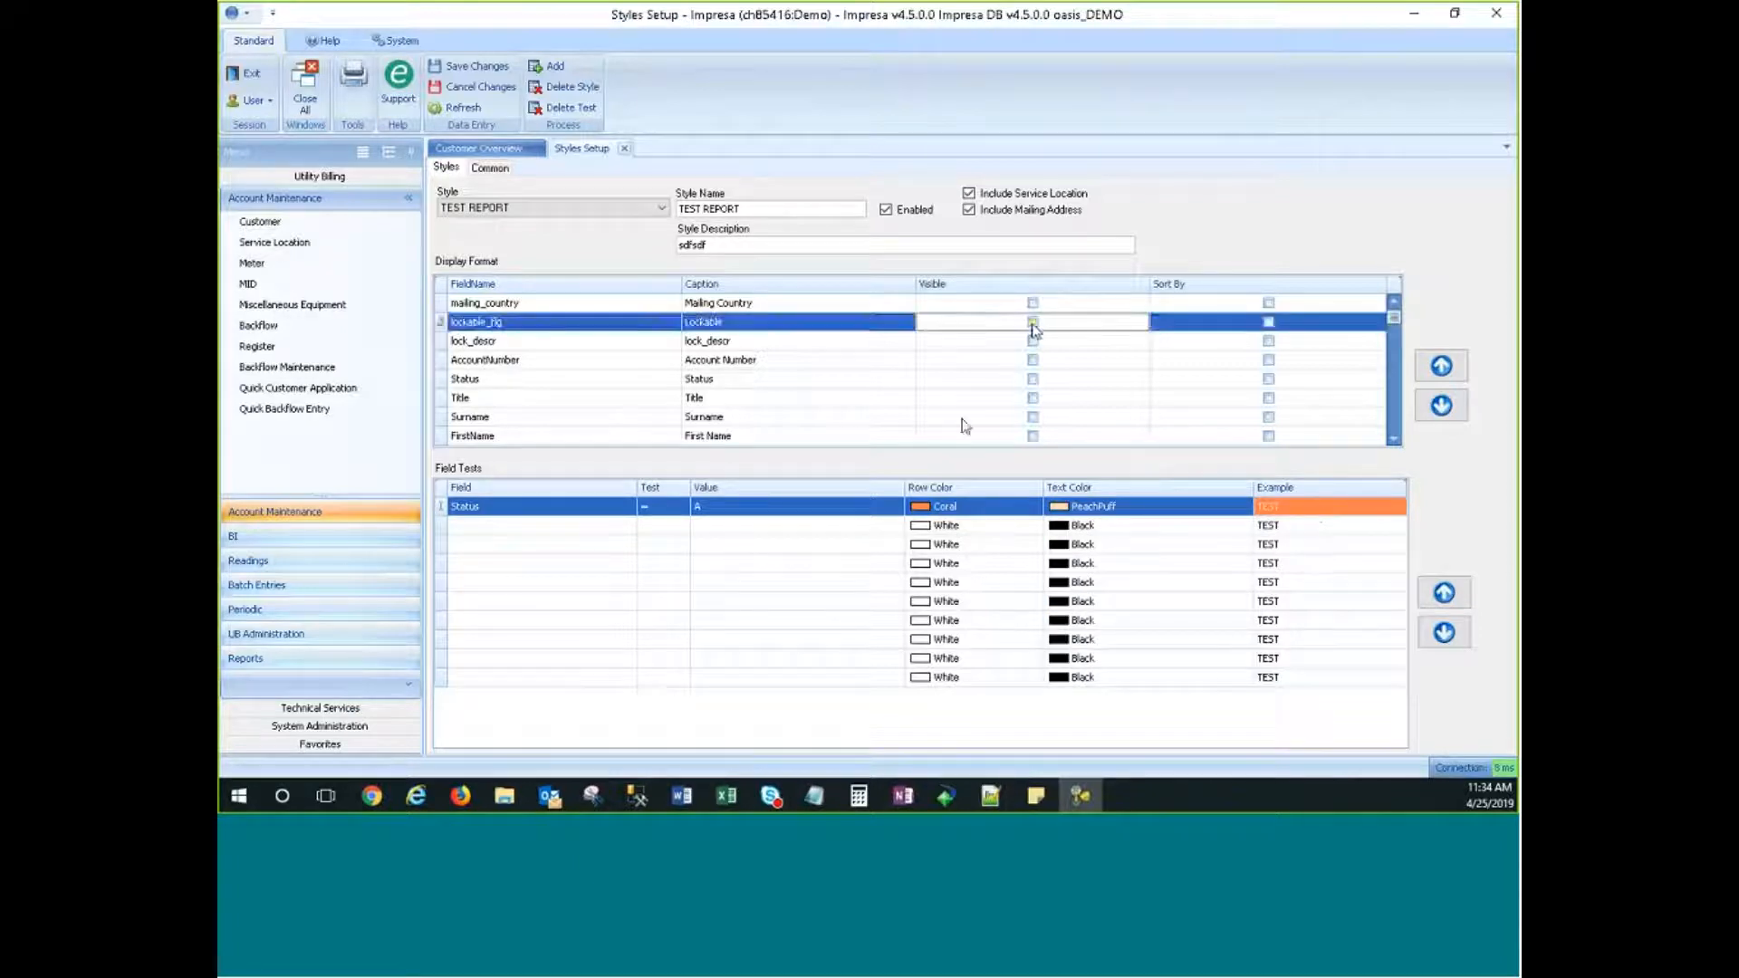
left_click(1033, 344)
left_click(1034, 344)
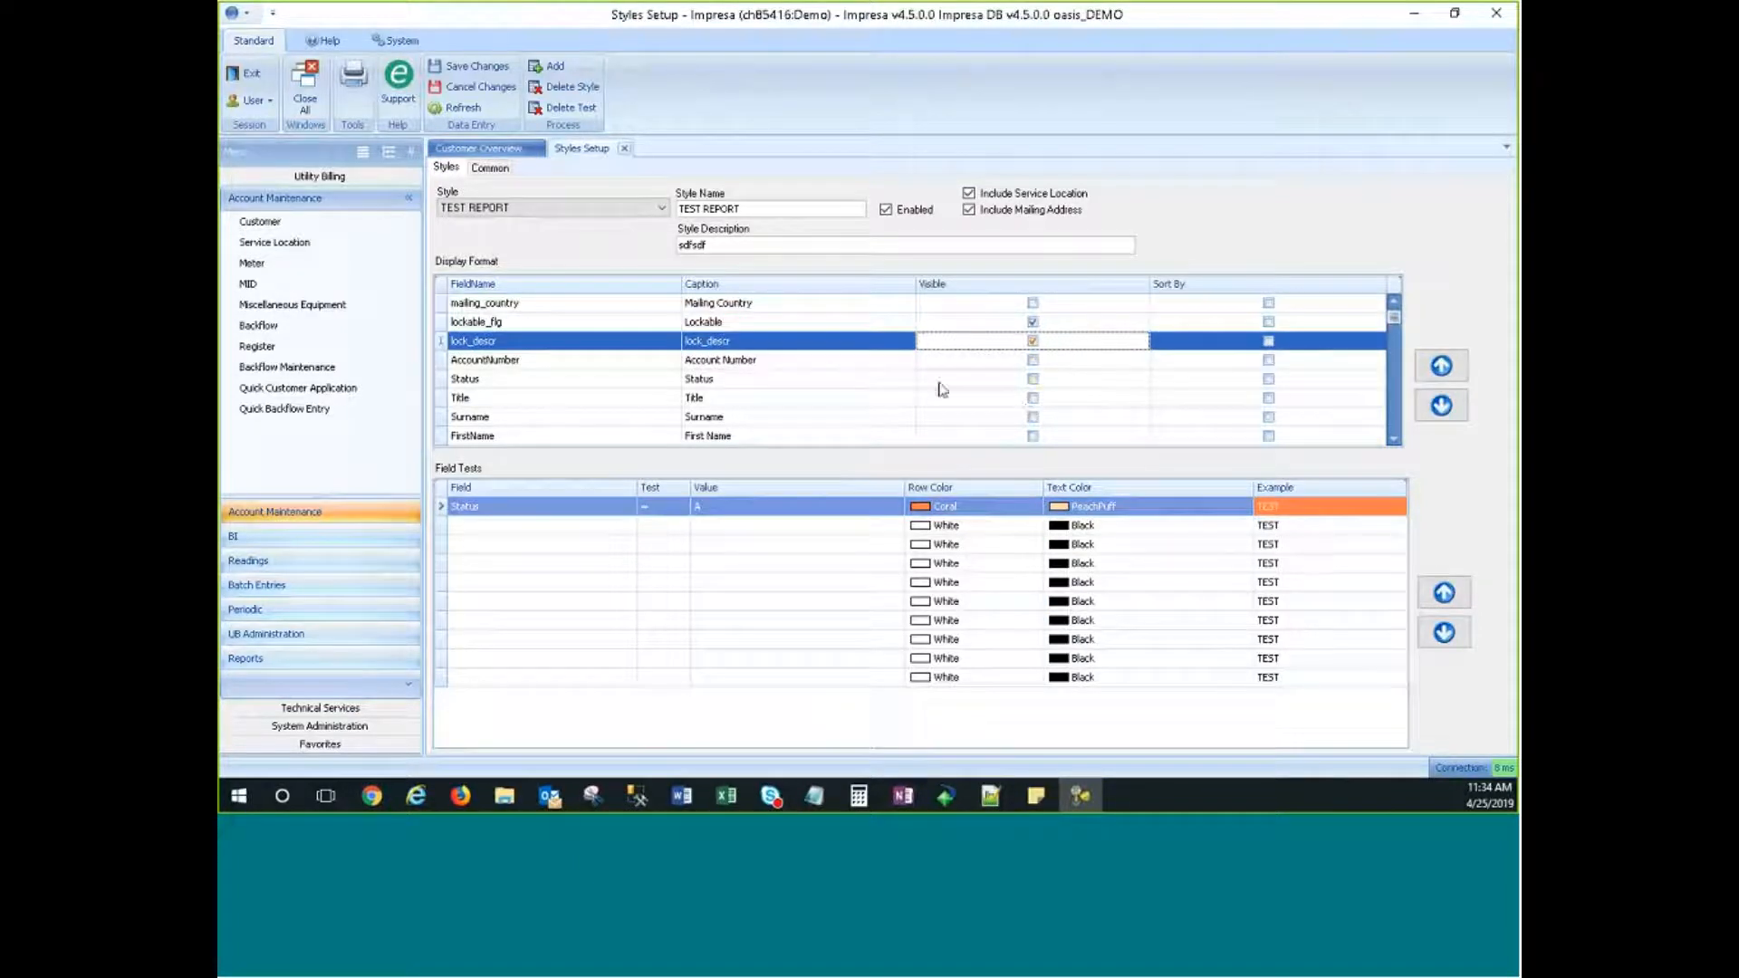
left_click(1033, 381)
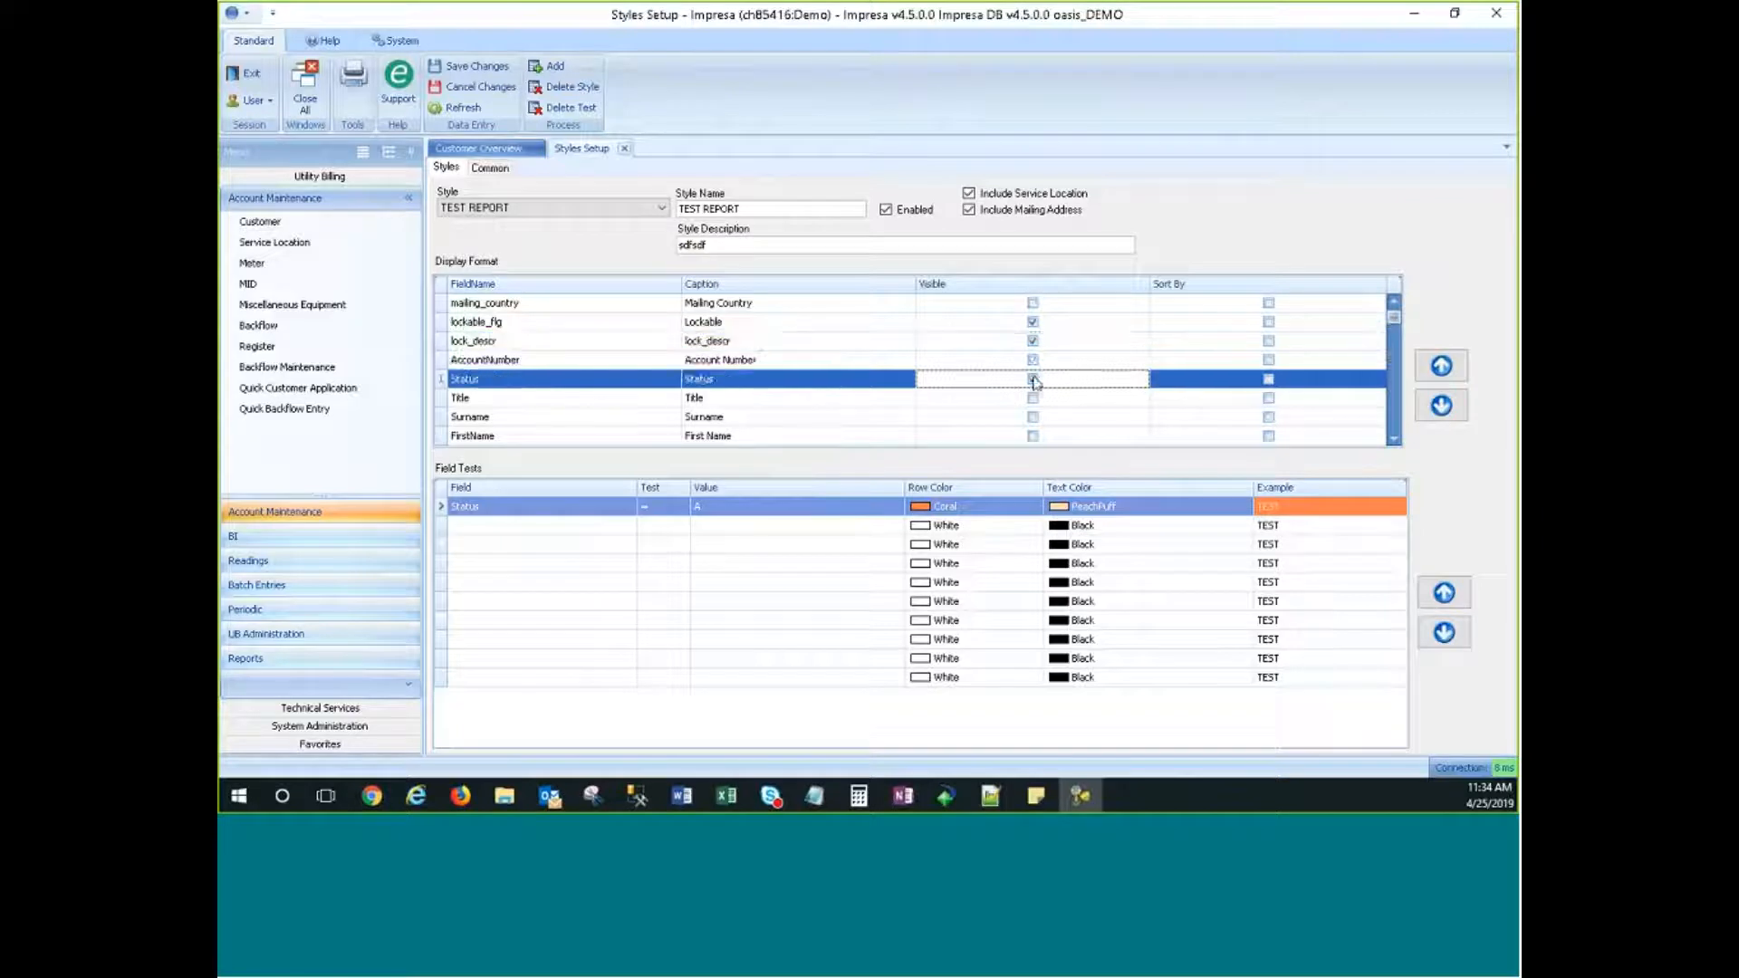
left_click(1033, 302)
left_click(1033, 360)
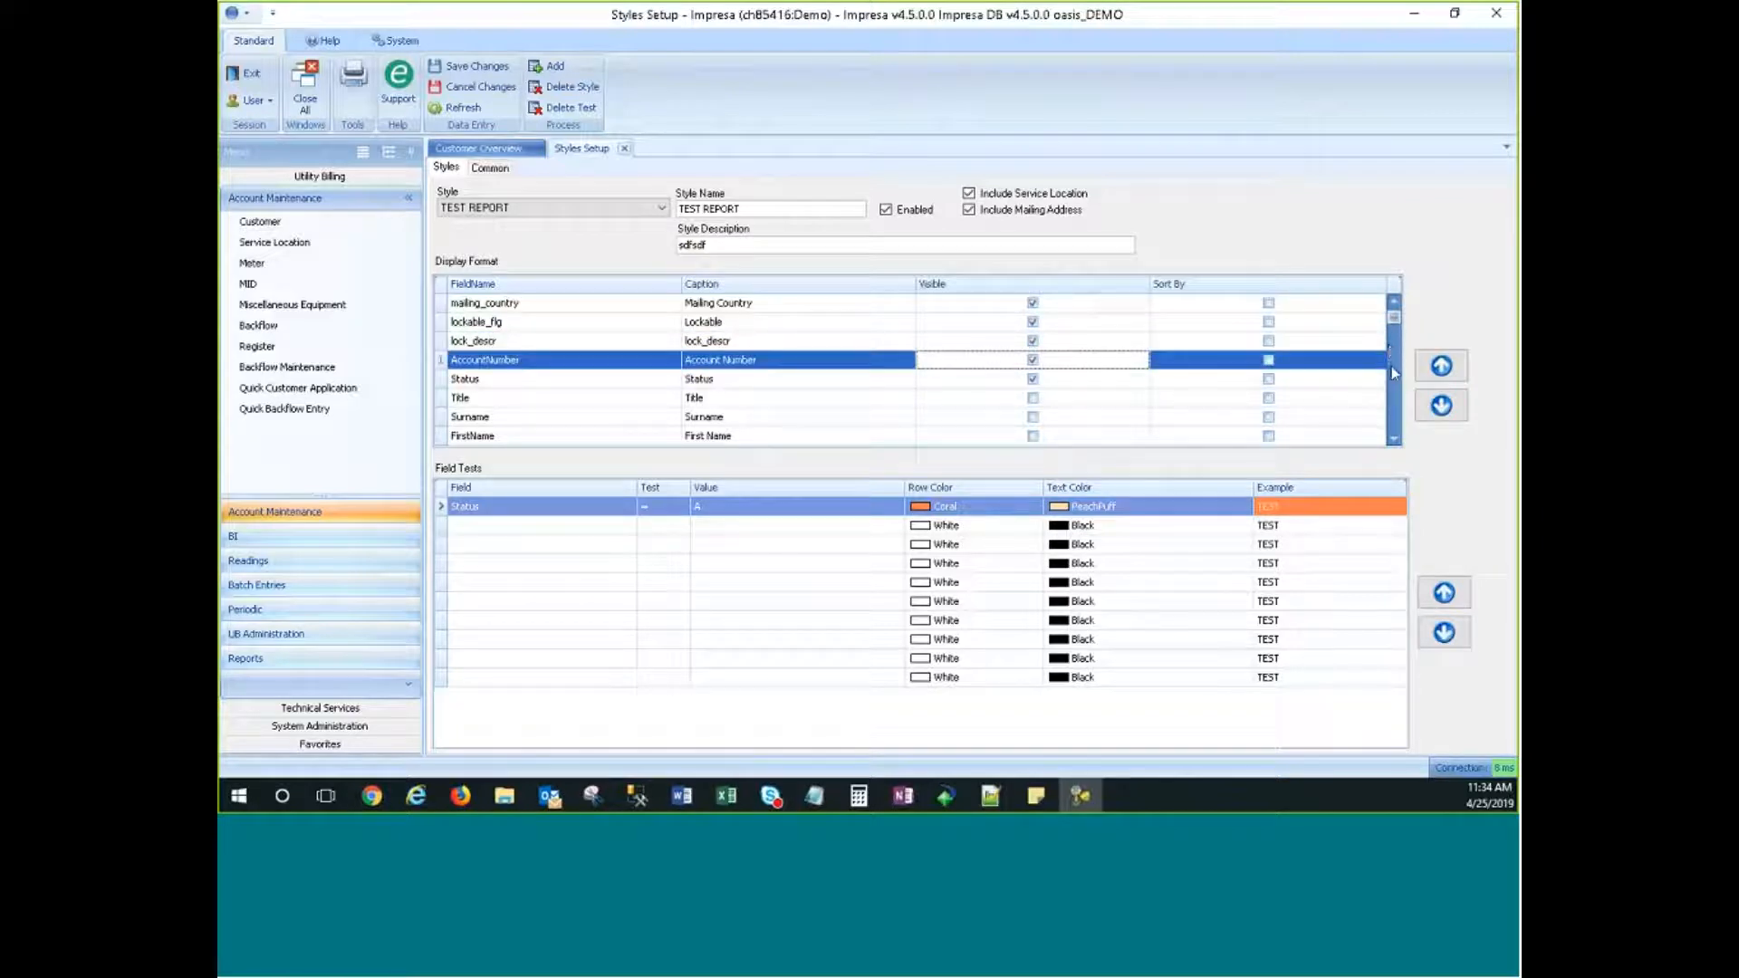
Step: Make the LastNameFirst, FirstNameFirst, AltName and FirstName fields visible and save the TEST REPORT style
scroll(1395, 444, "down", 2)
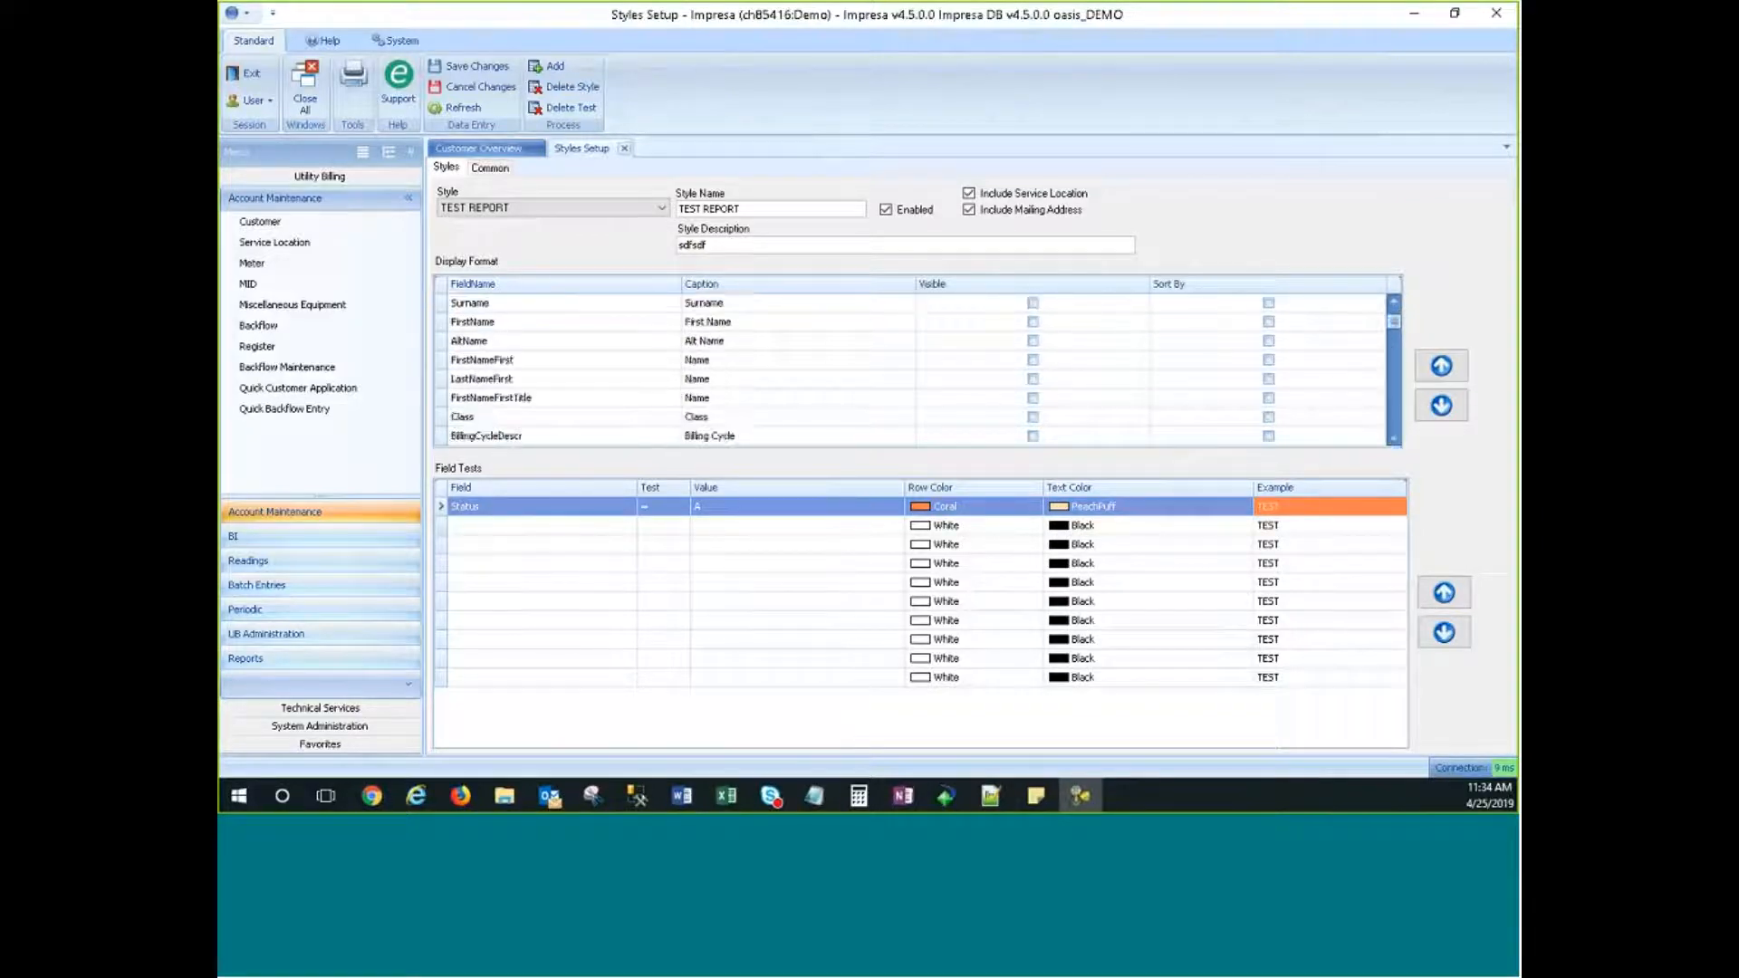
left_click(1033, 378)
left_click(1032, 360)
left_click(1032, 340)
left_click(1031, 322)
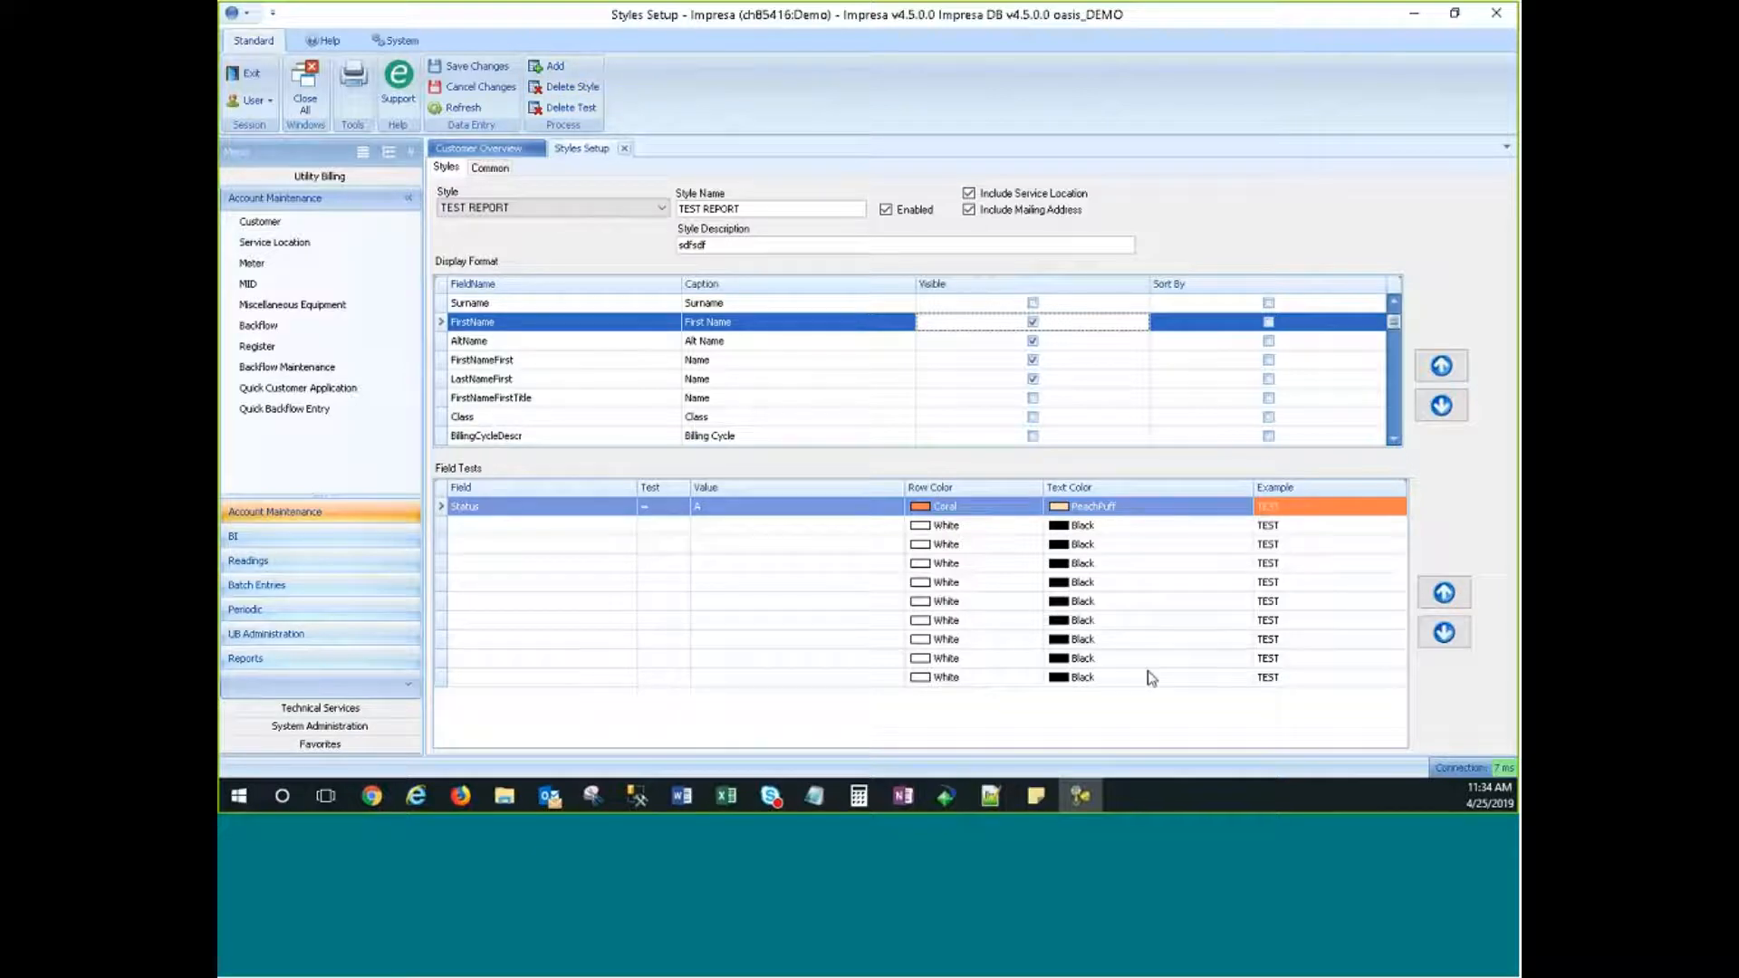
left_click(464, 68)
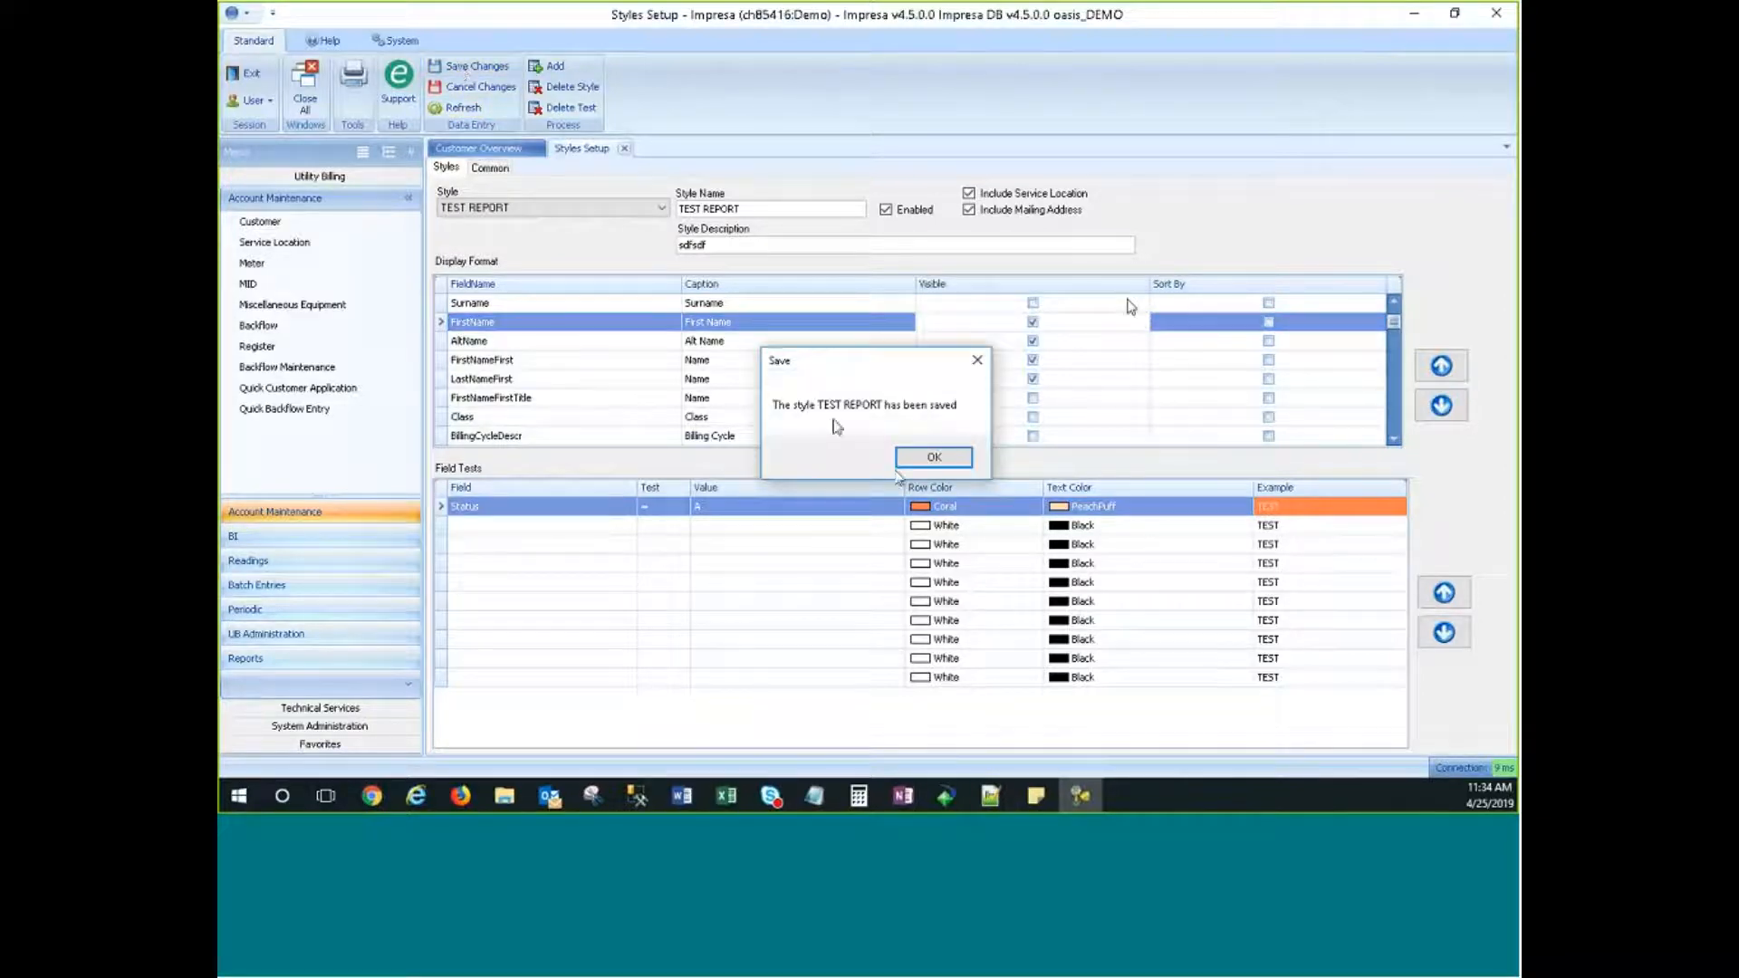
left_click(932, 457)
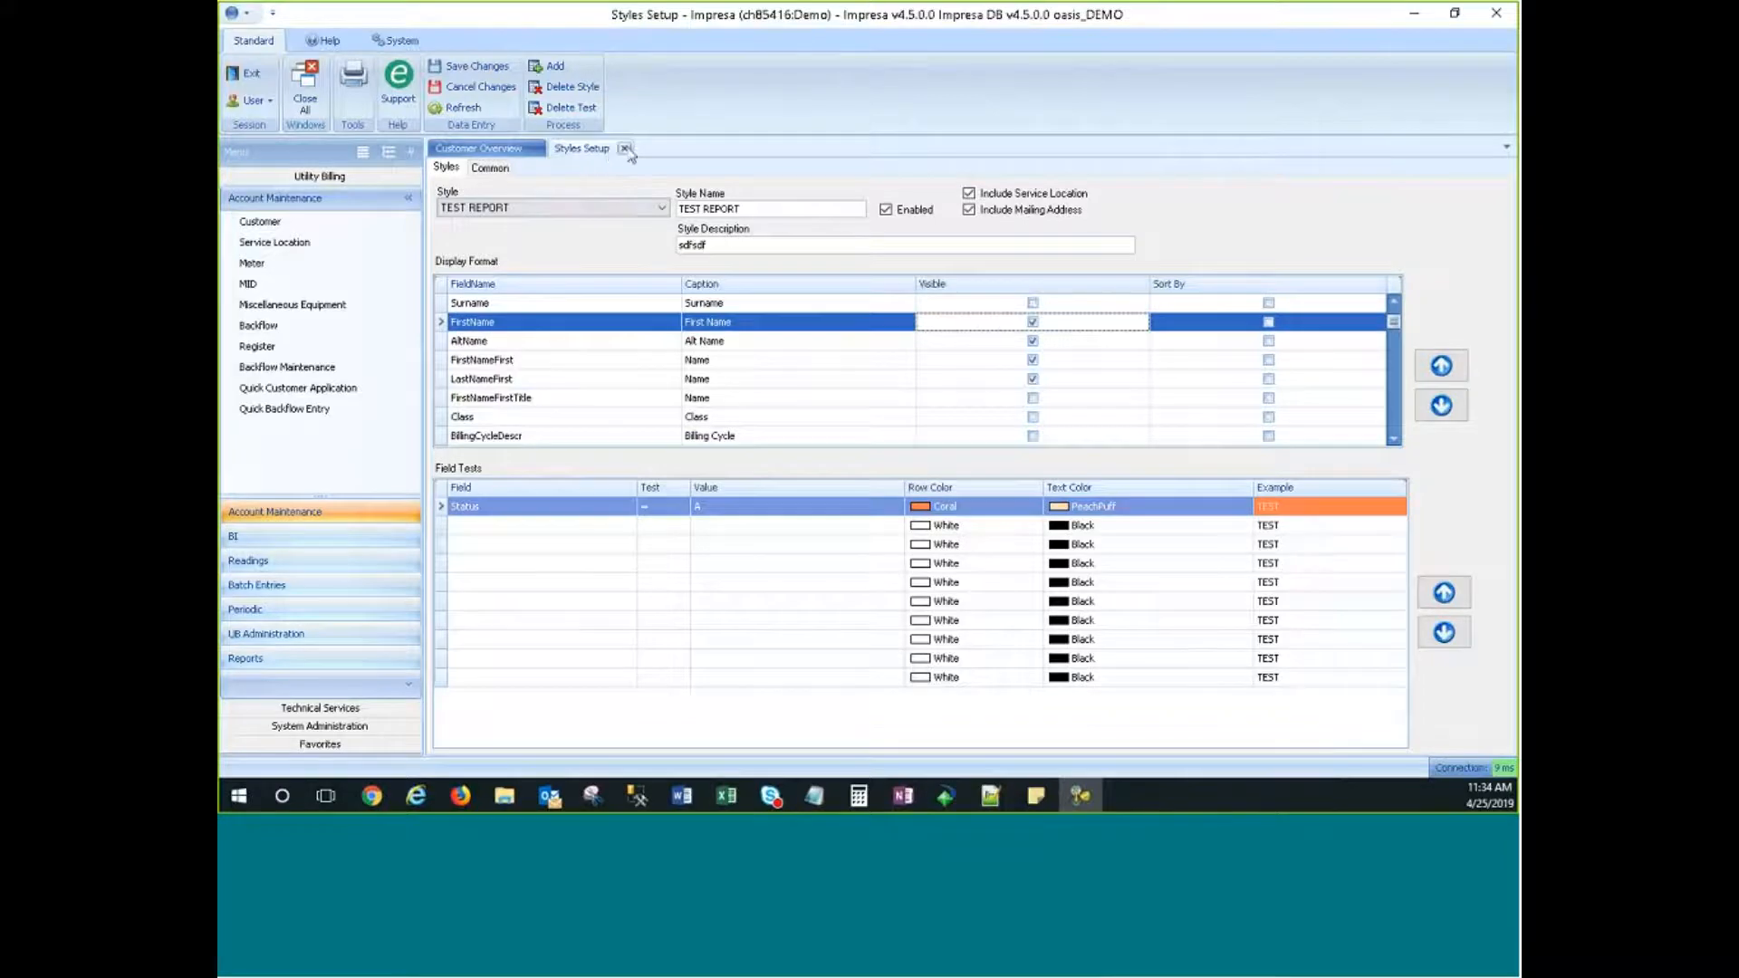
Step: Close Styles Setup and the Customer Overview, and reopen the BI Customer Overview with the TEST REPORT style
left_click(624, 148)
left_click(537, 148)
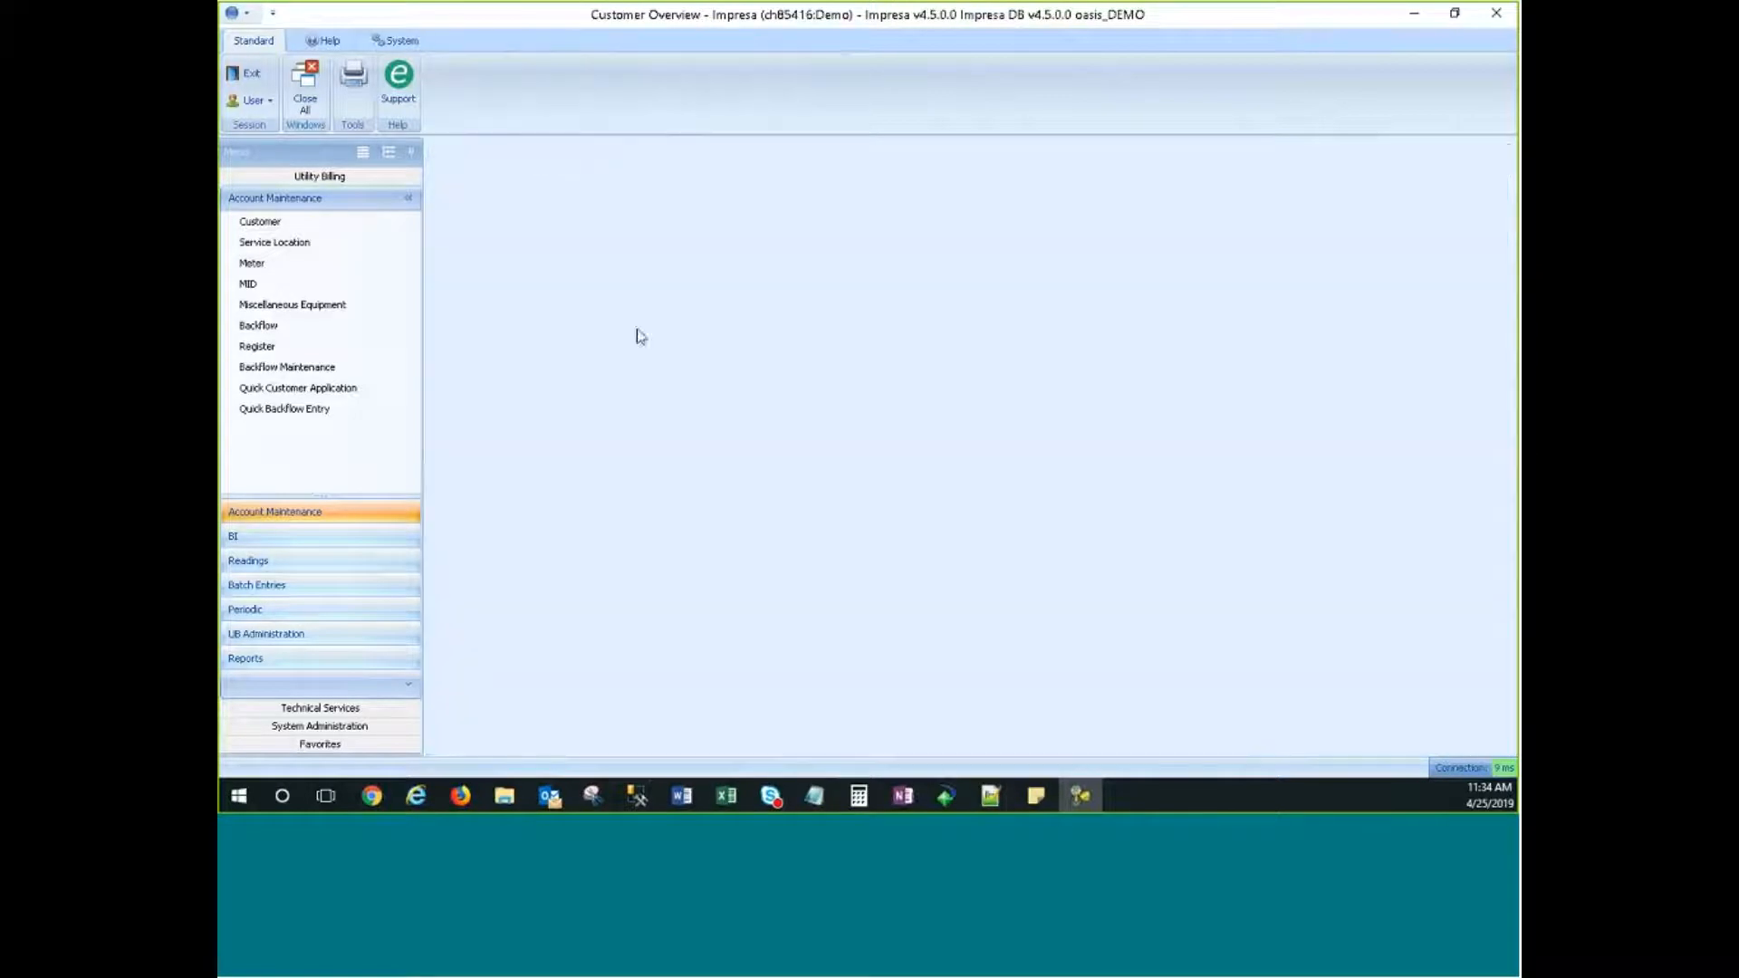
left_click(262, 535)
left_click(253, 223)
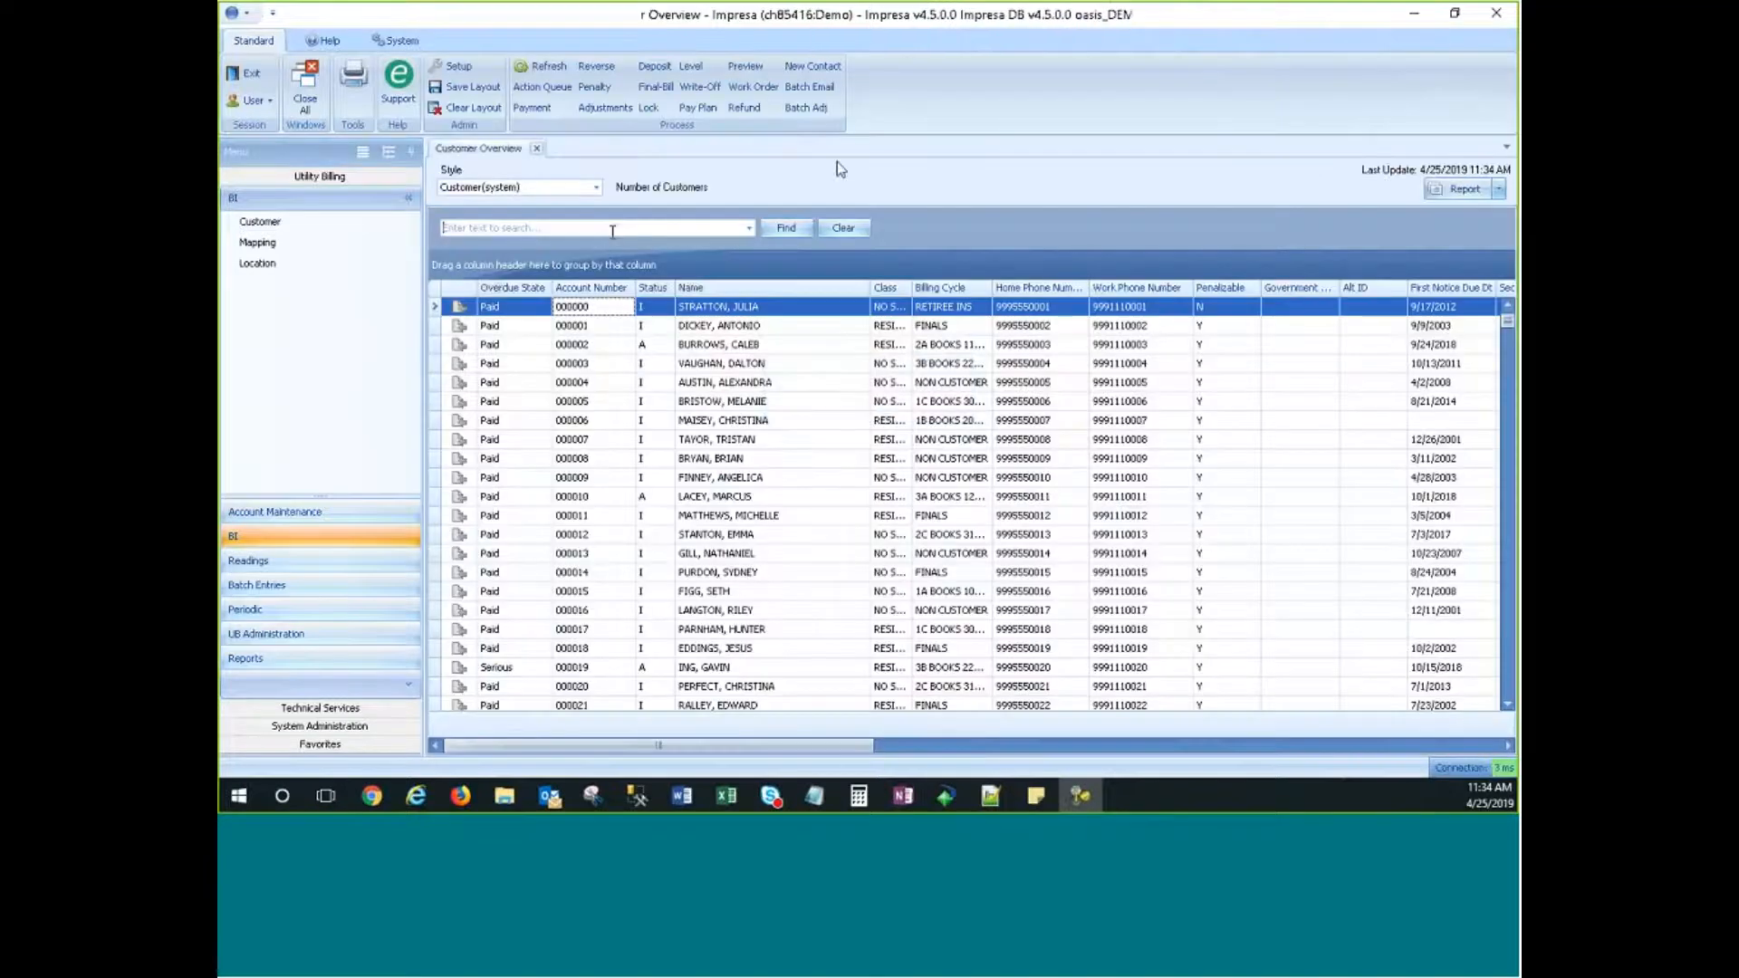
left_click(595, 187)
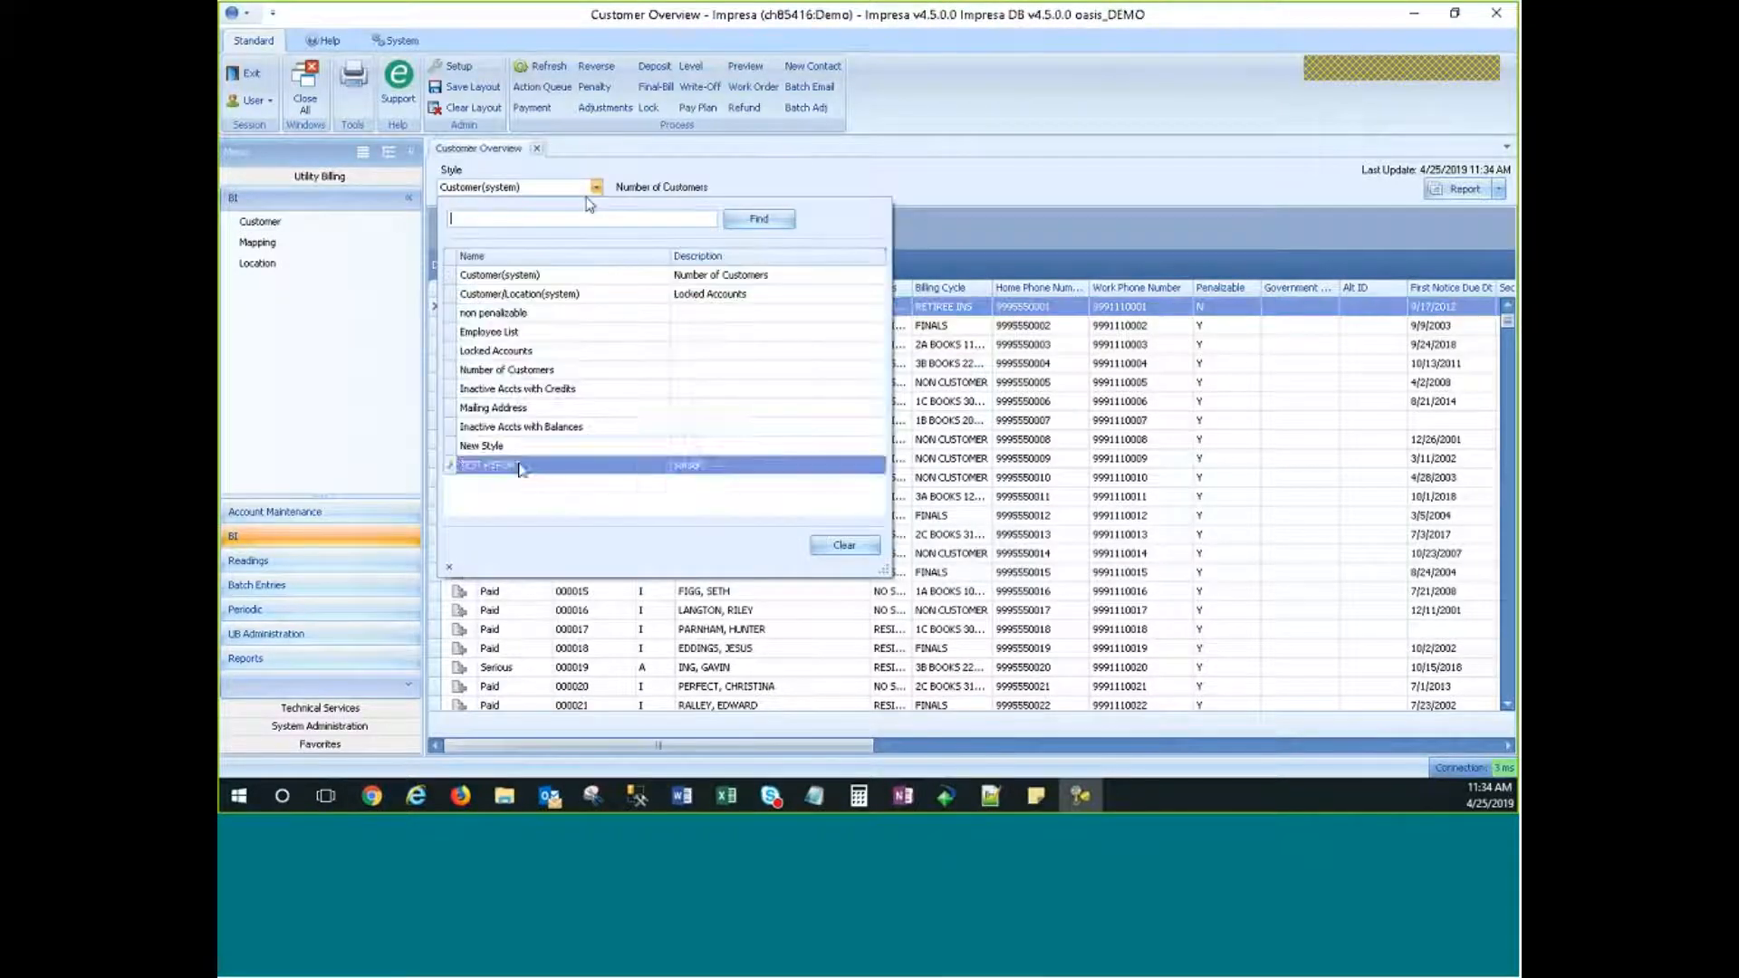
left_click(477, 465)
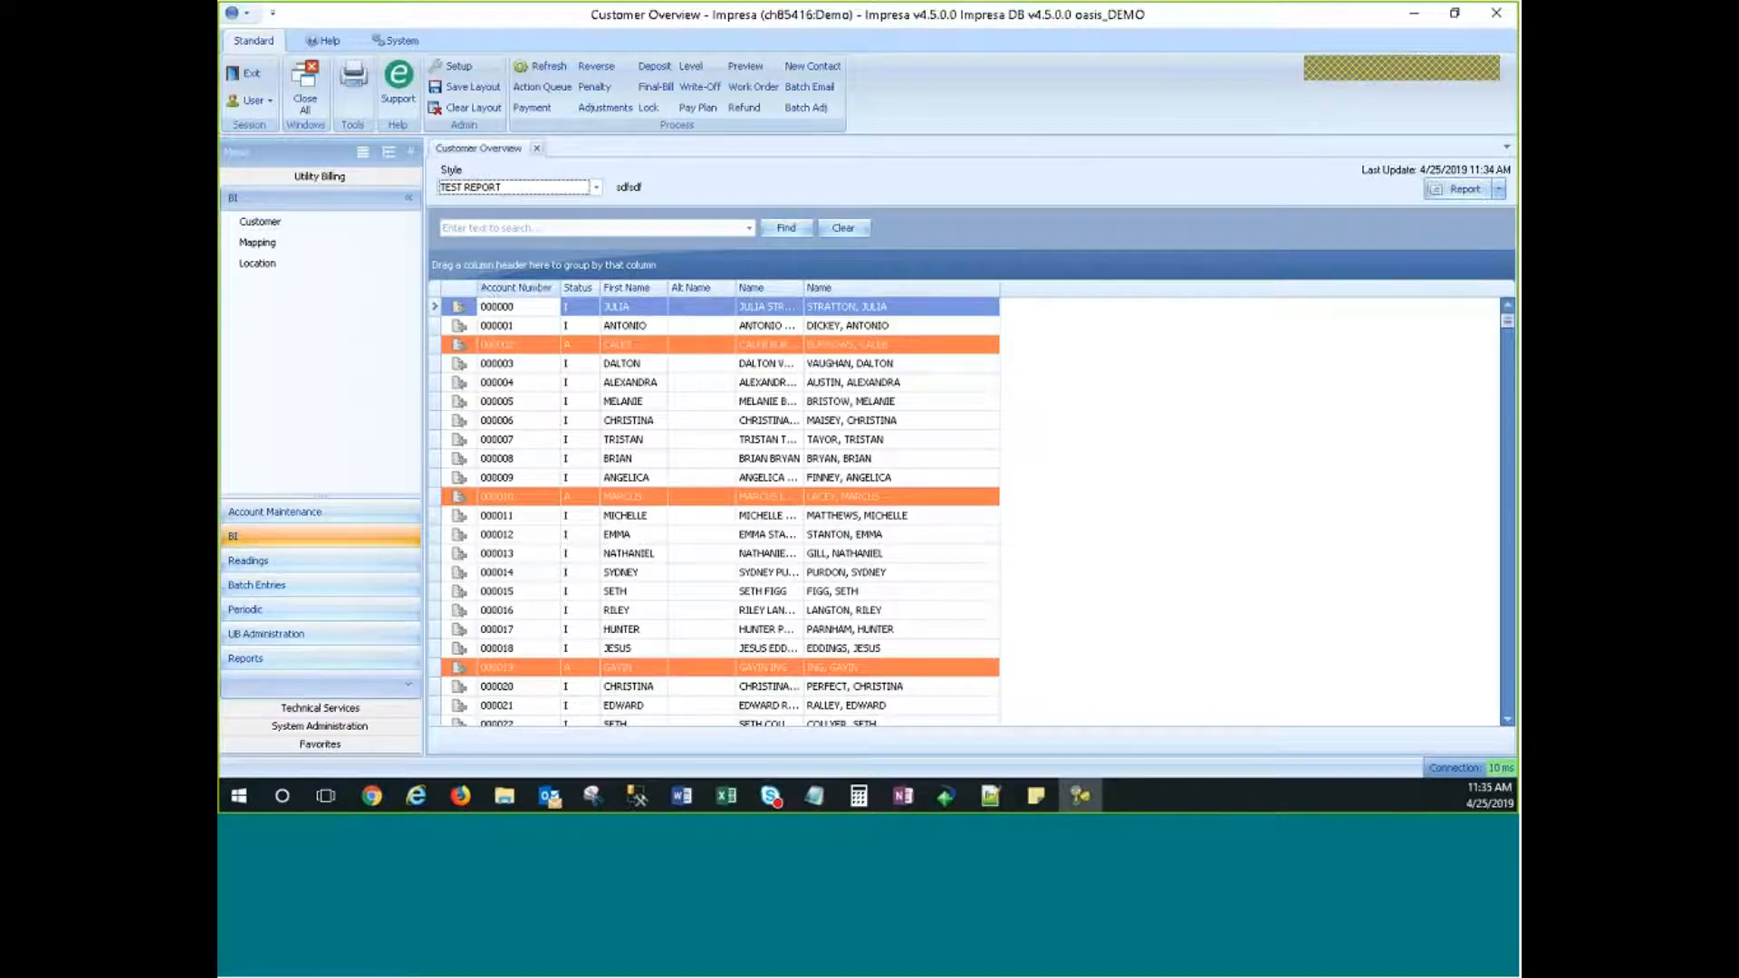
Step: Examine the color-coded customer rows and the options offered for the grouping area and the Account Number column
left_click(557, 347)
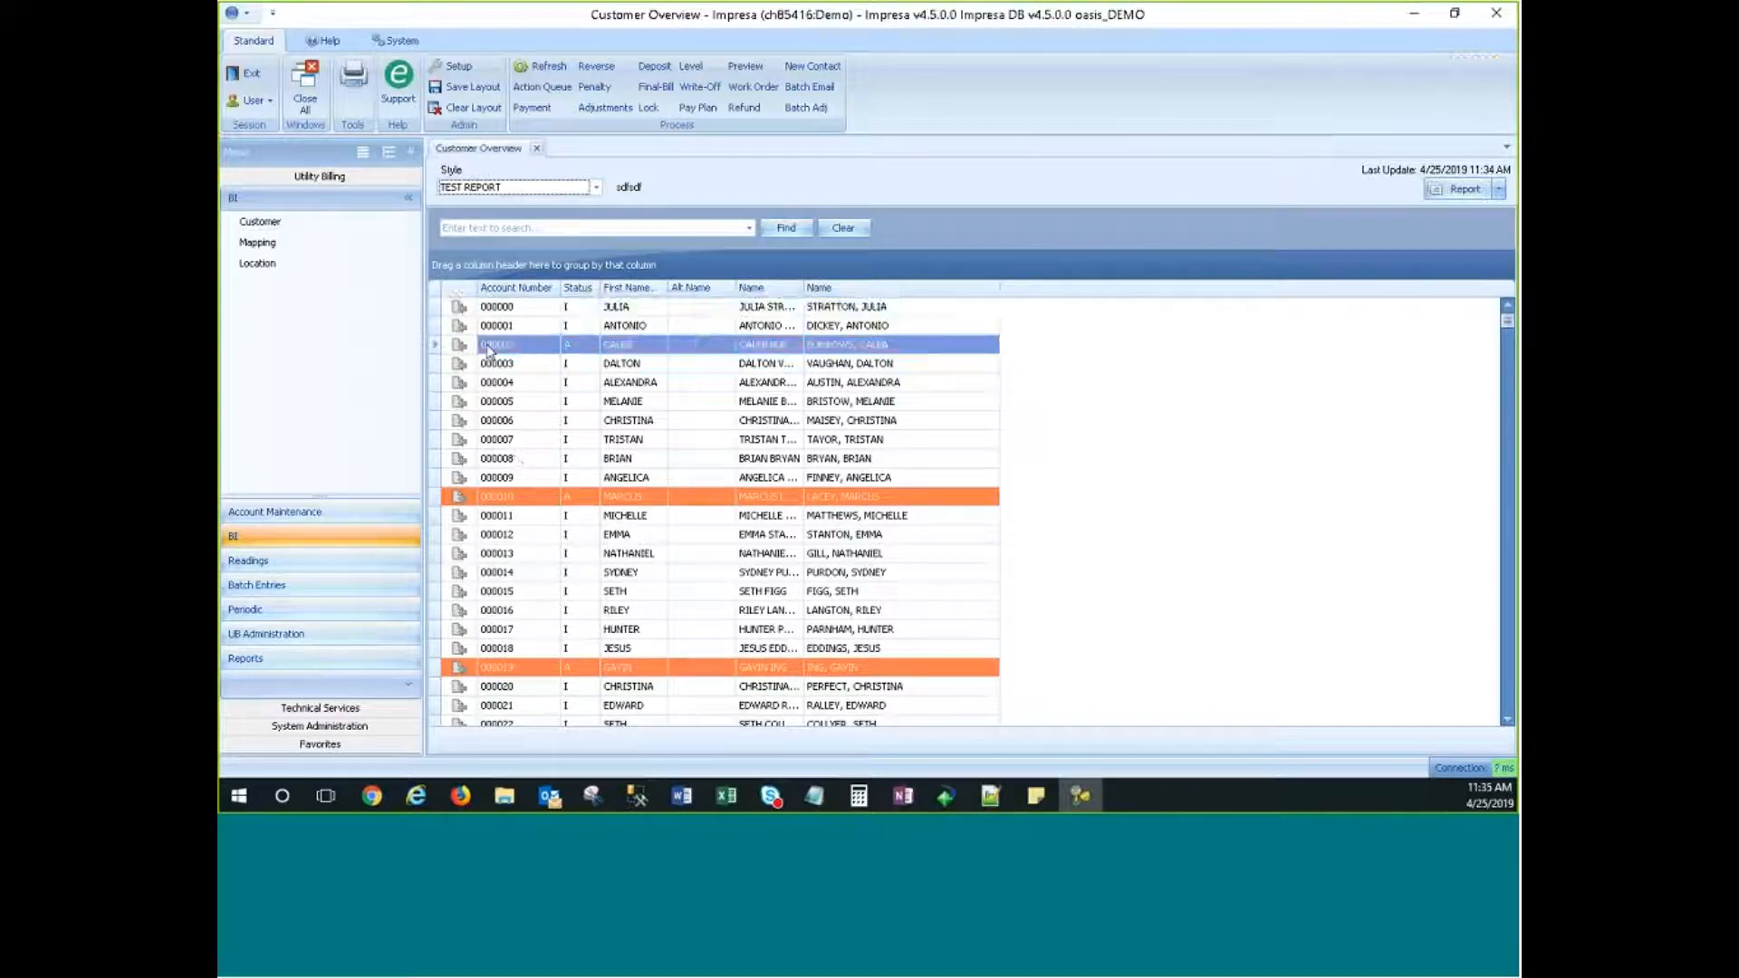
left_click(558, 363)
left_click(901, 592)
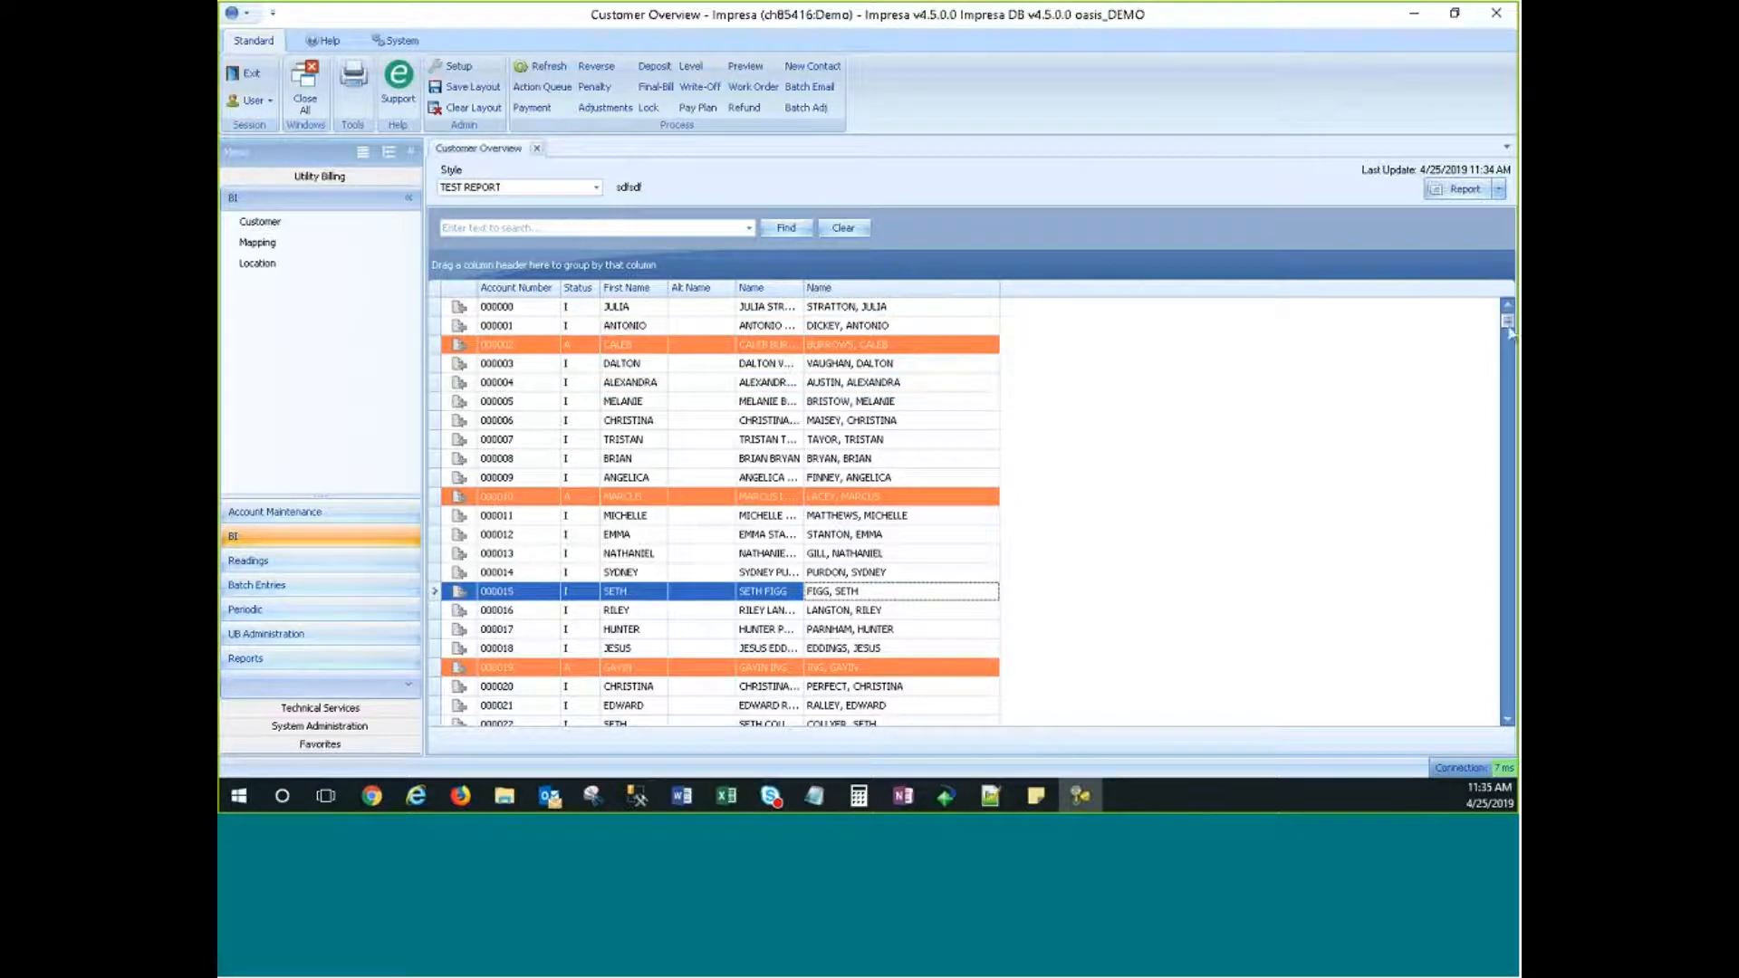
mouse_move(1510, 333)
left_mouse_down()
mouse_move(1511, 418)
mouse_move(1508, 320)
left_mouse_up()
right_click(825, 266)
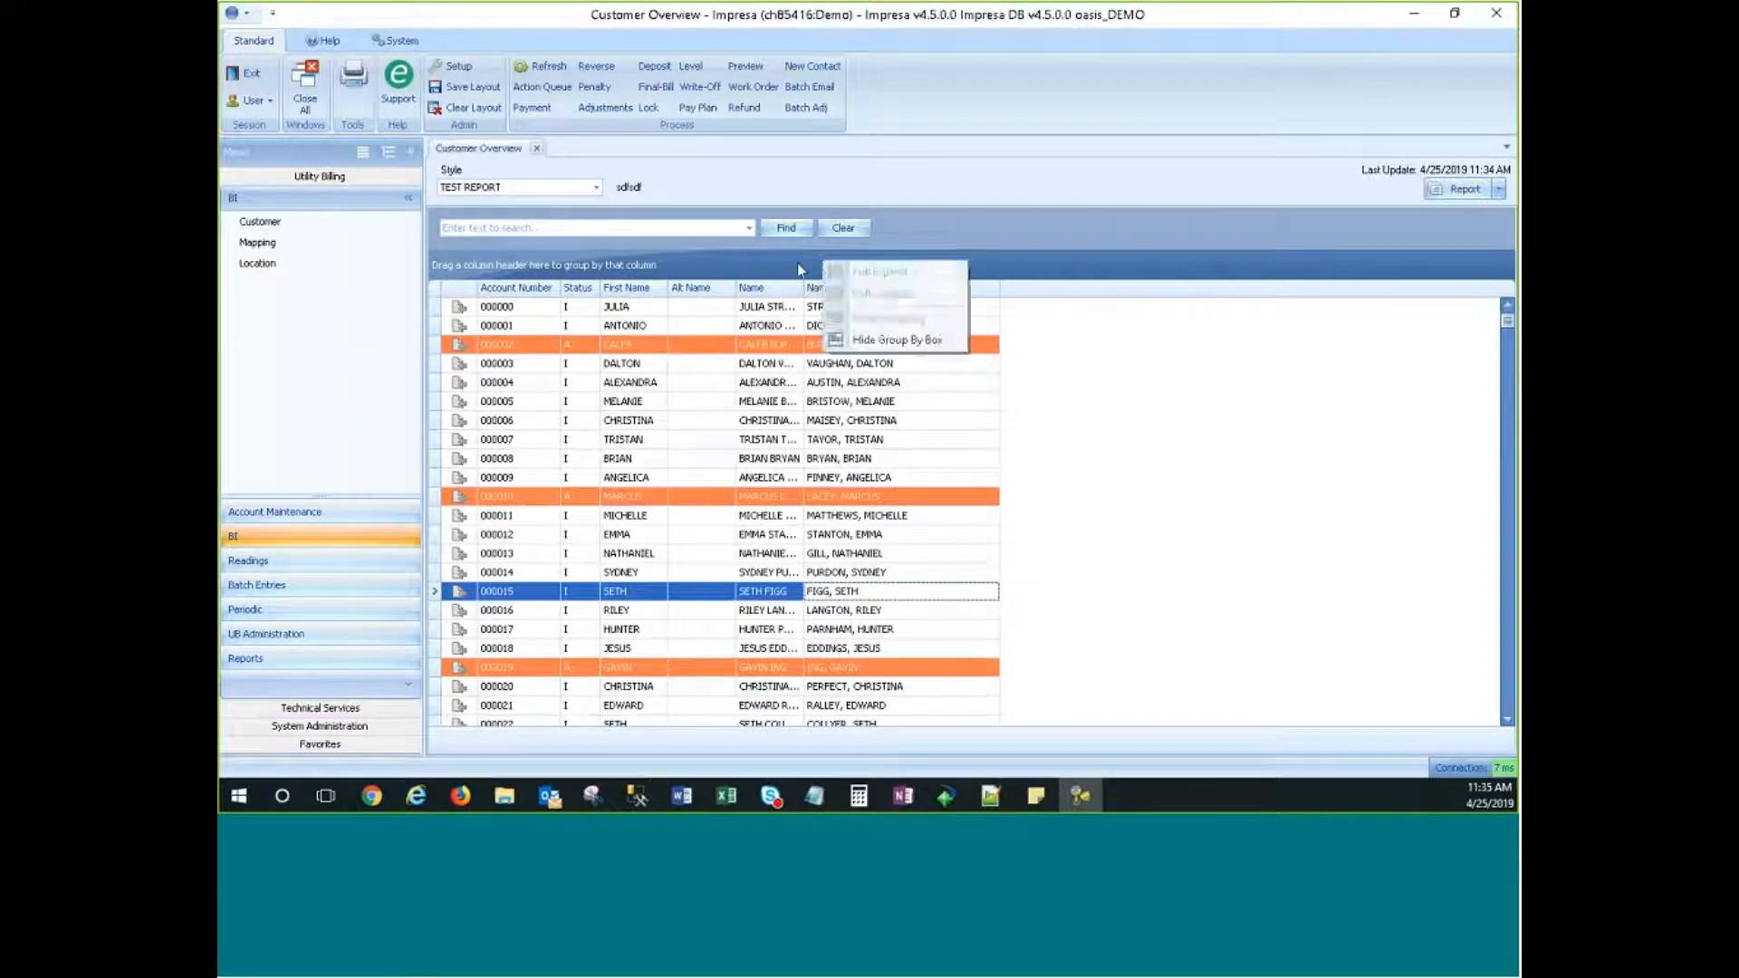
right_click(520, 291)
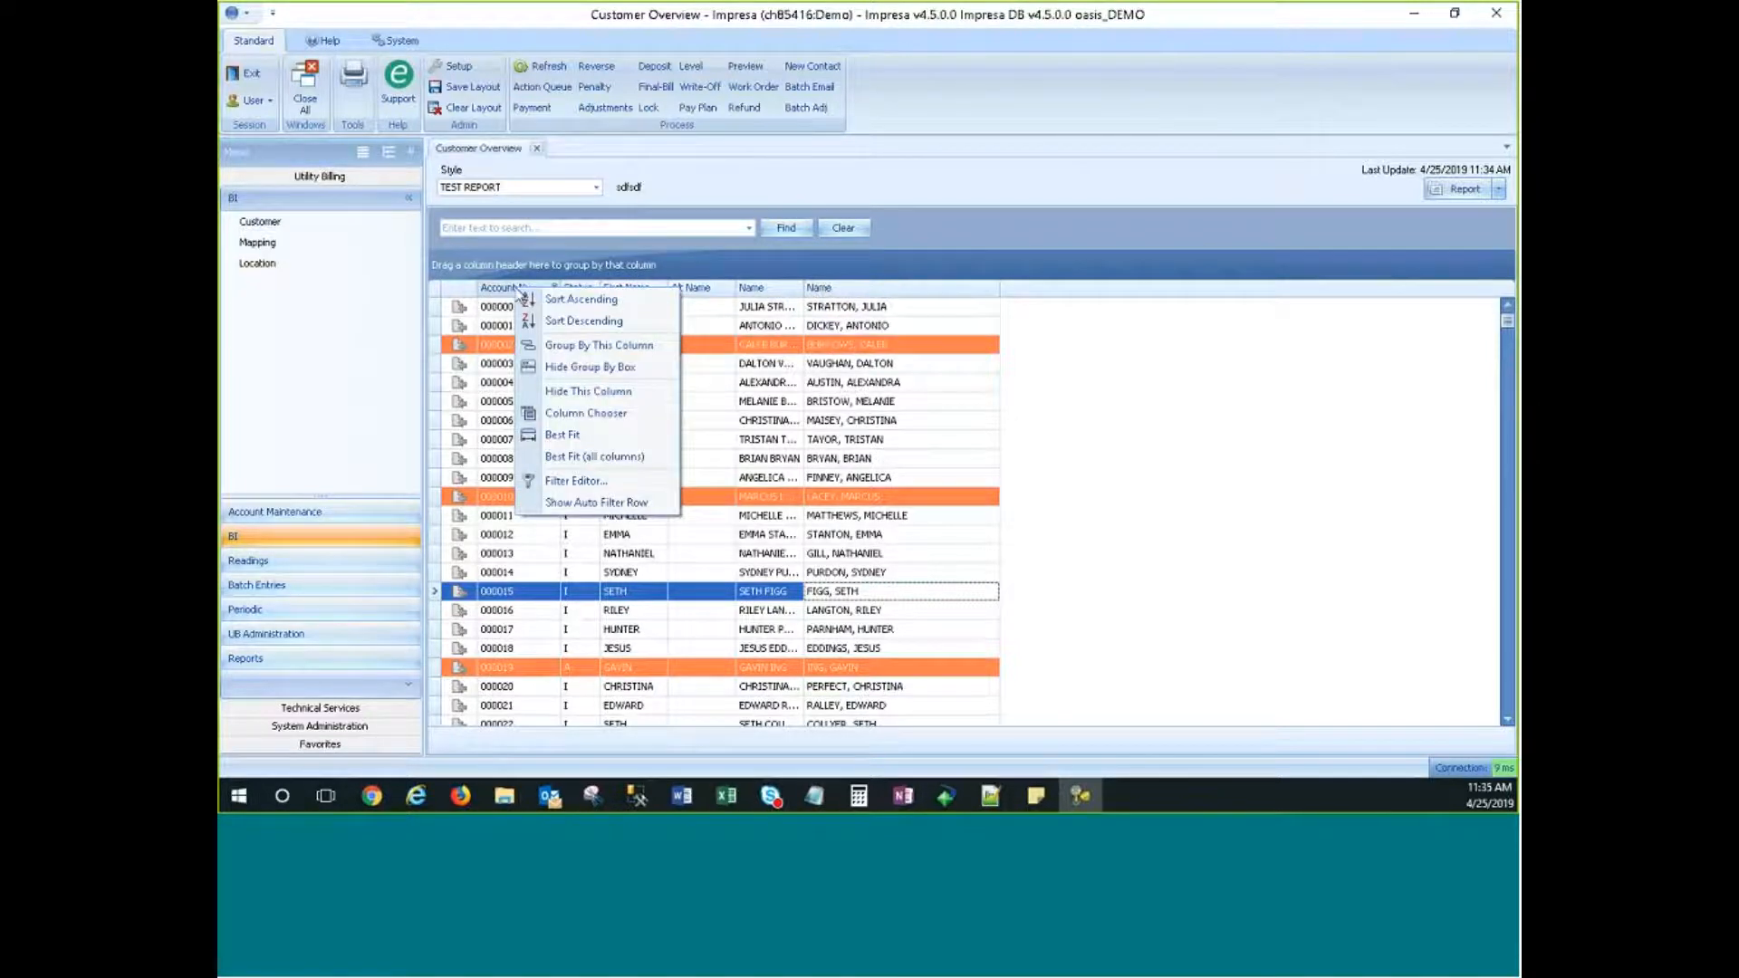
left_click(1218, 273)
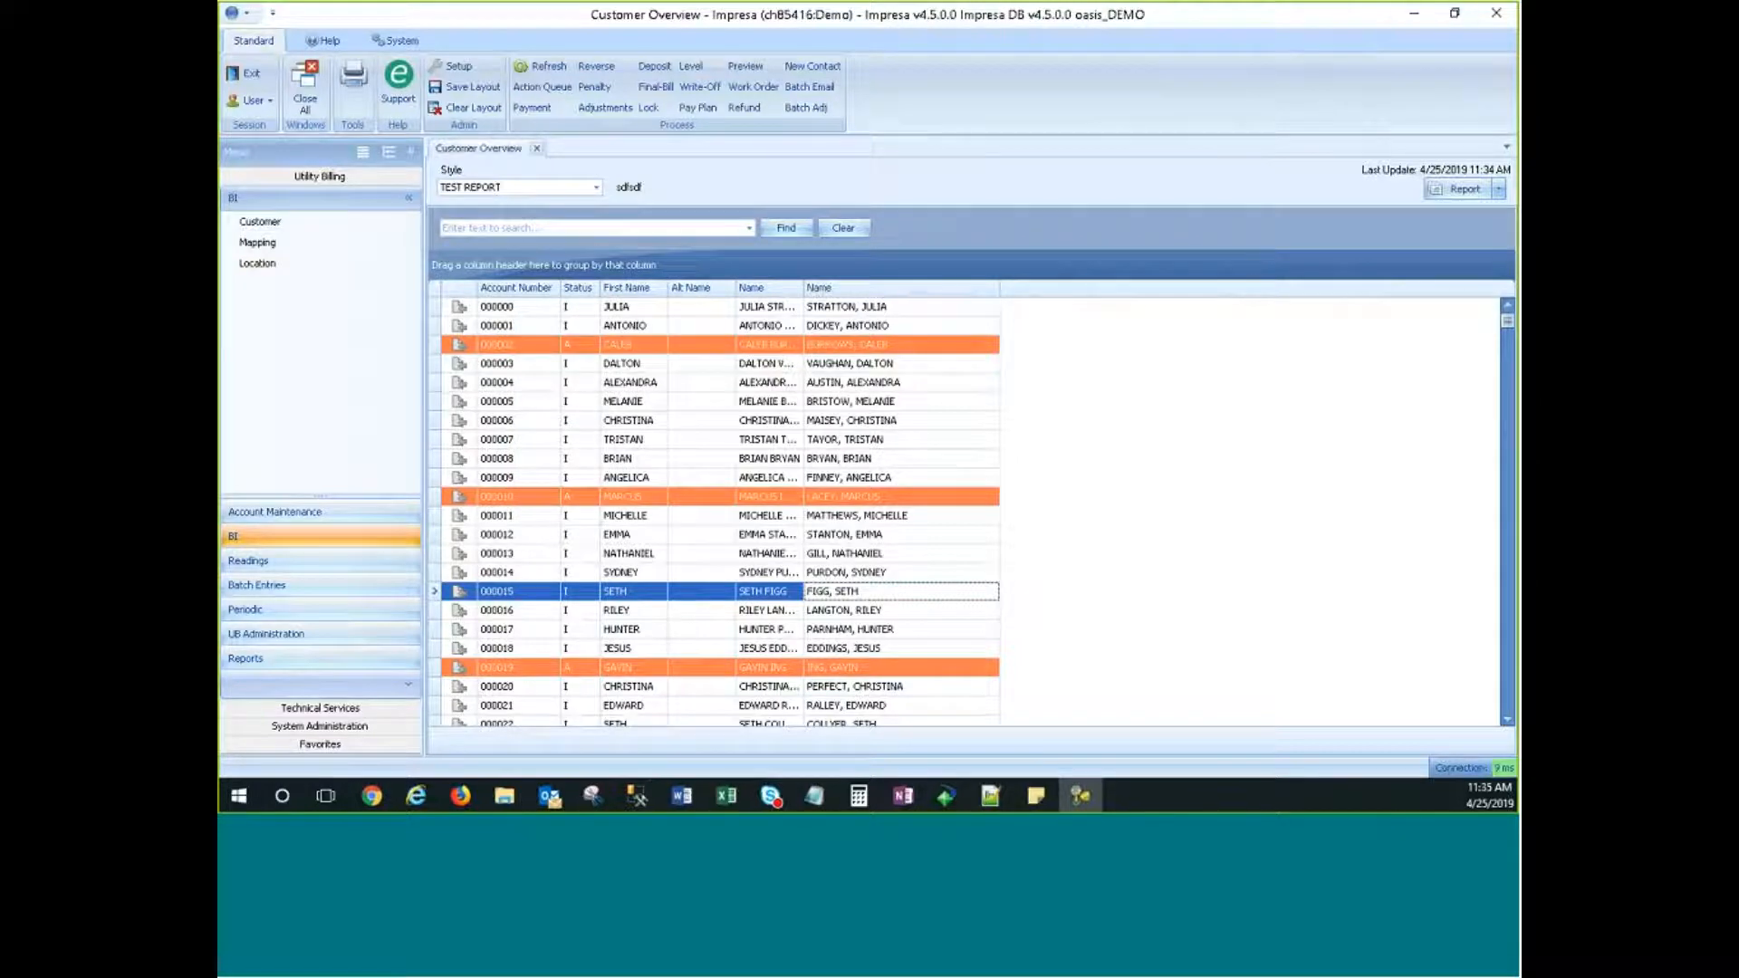
Step: Open the Customer Overview's style setup and review the common Overdue State Setup ranges
left_click(453, 67)
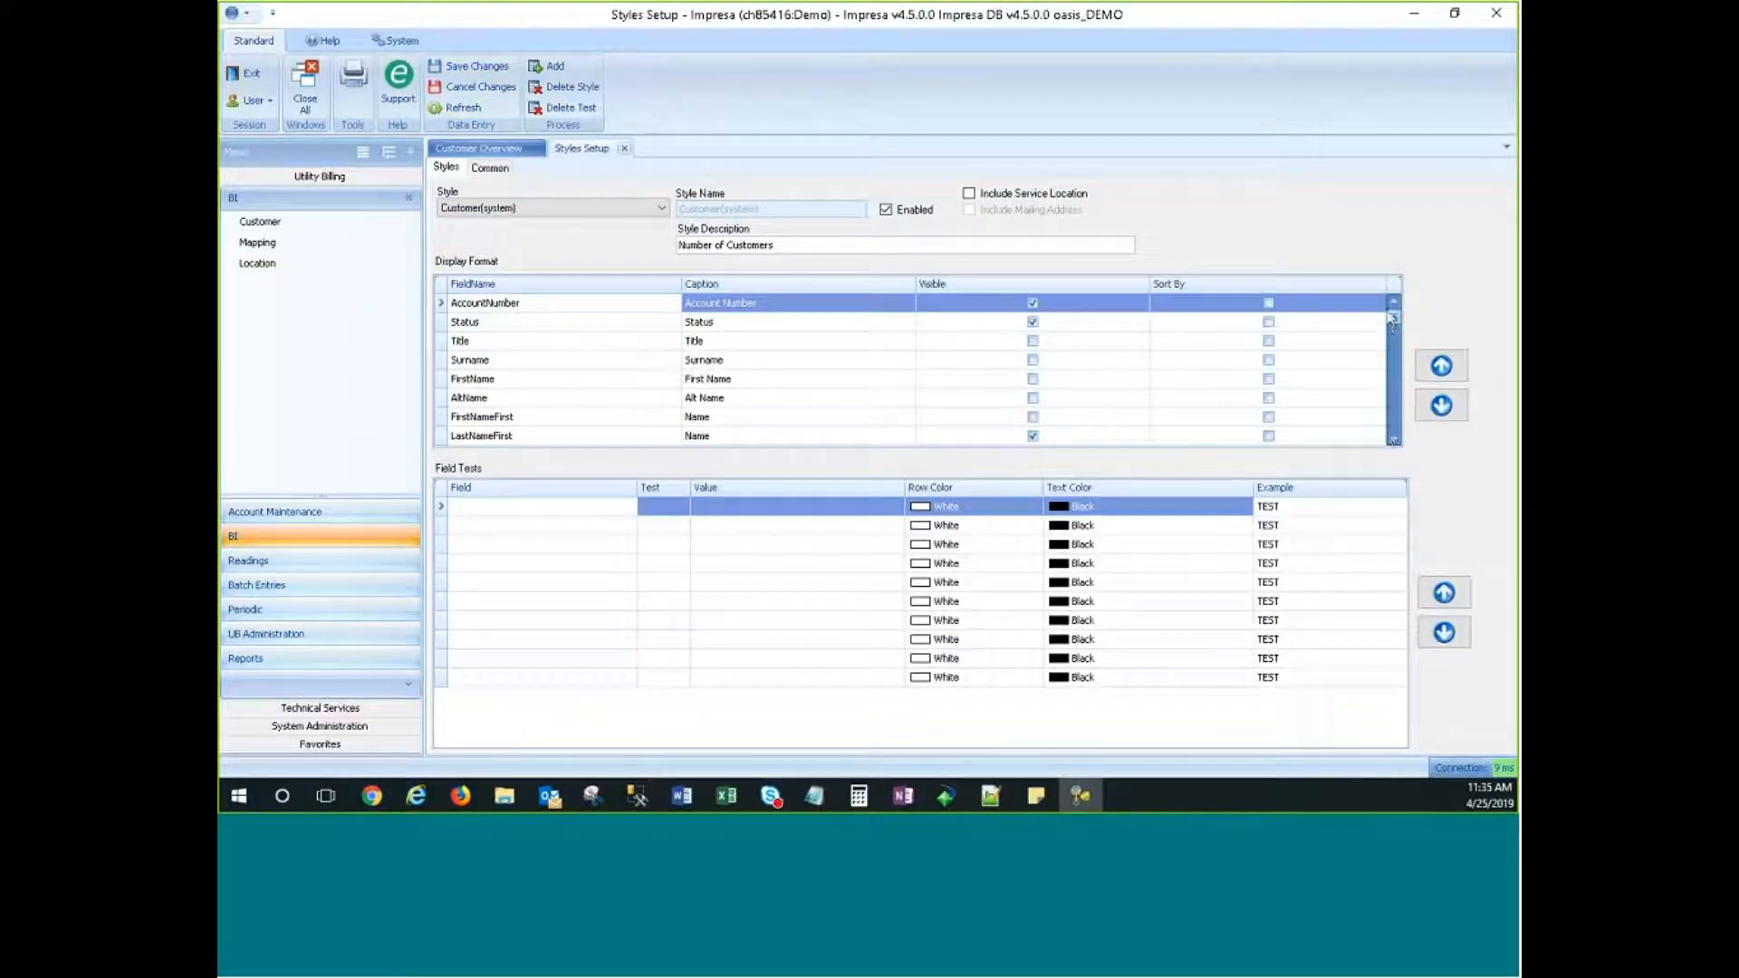
left_click(491, 168)
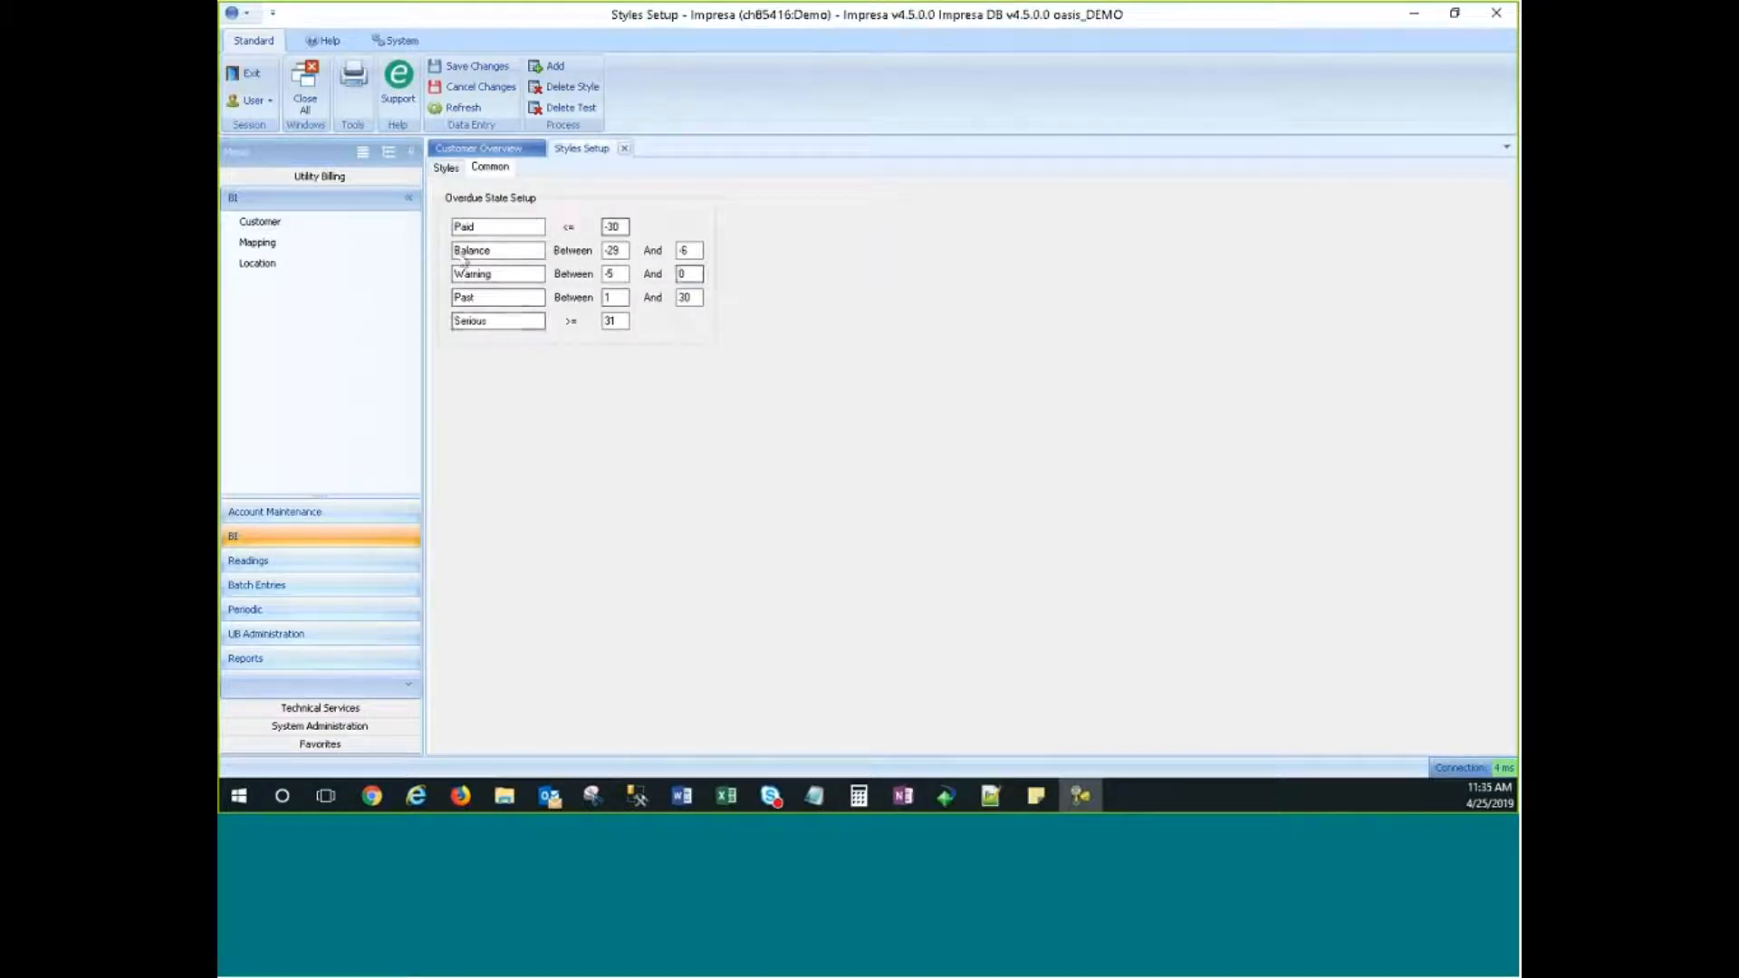
left_click(691, 297)
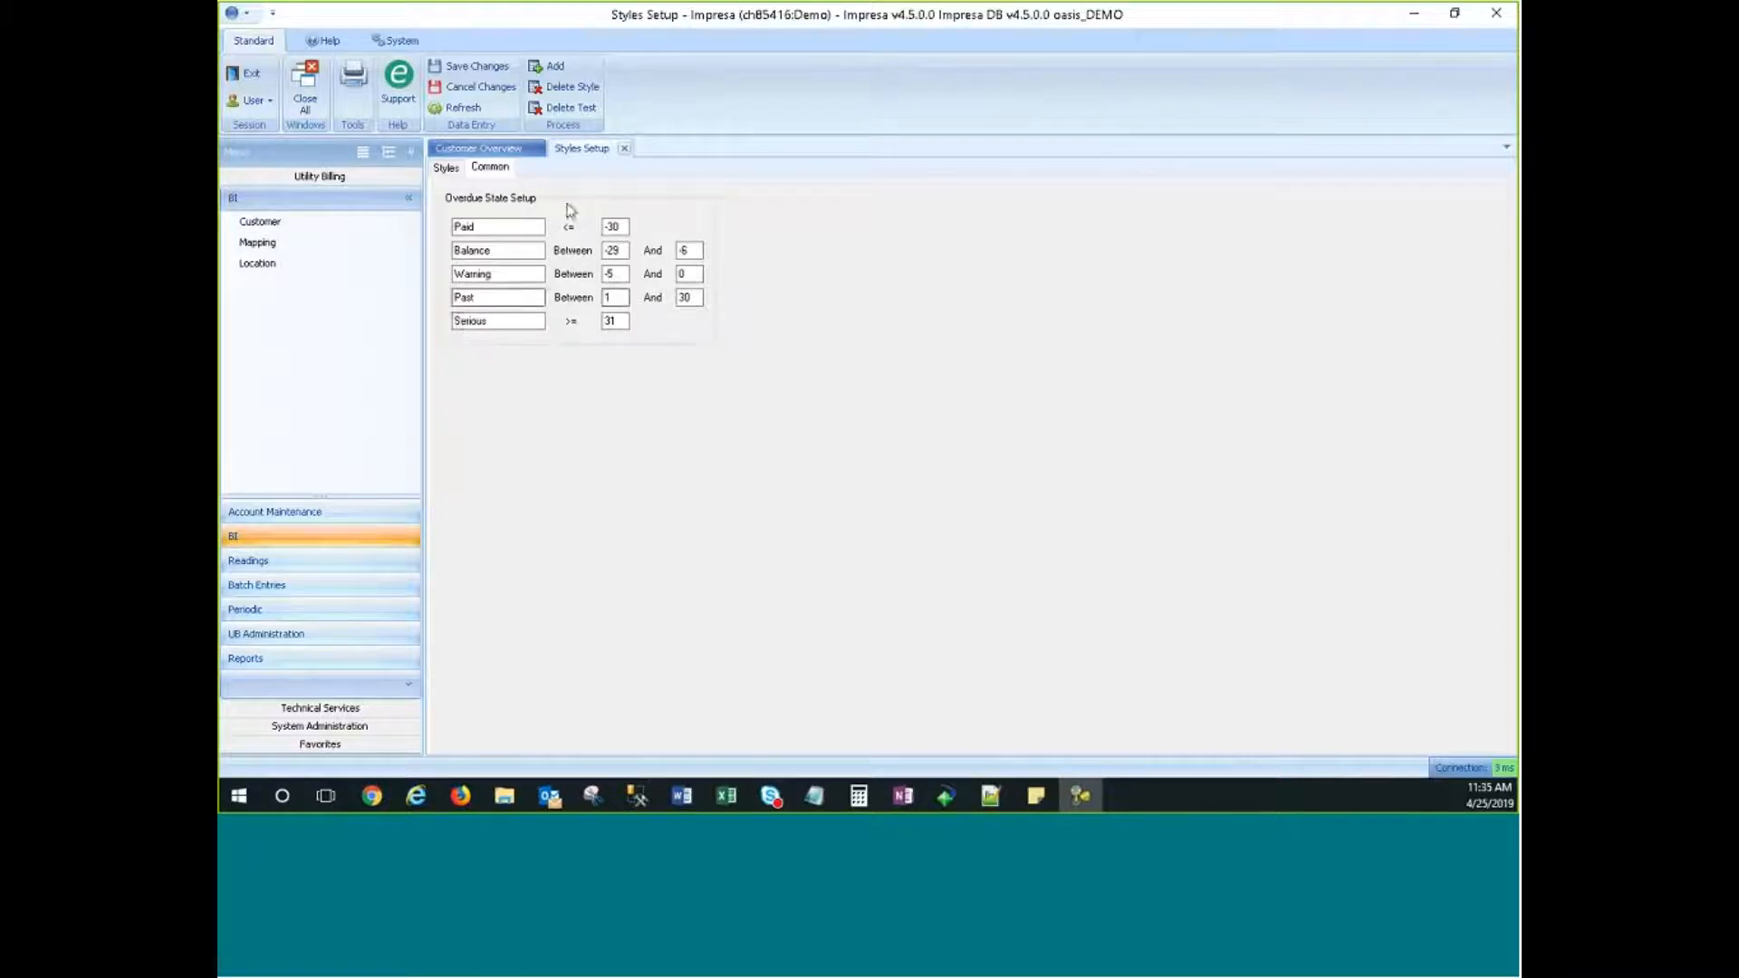
Step: Close Styles Setup and switch the Customer Overview to the Customer(system) style
left_click(446, 170)
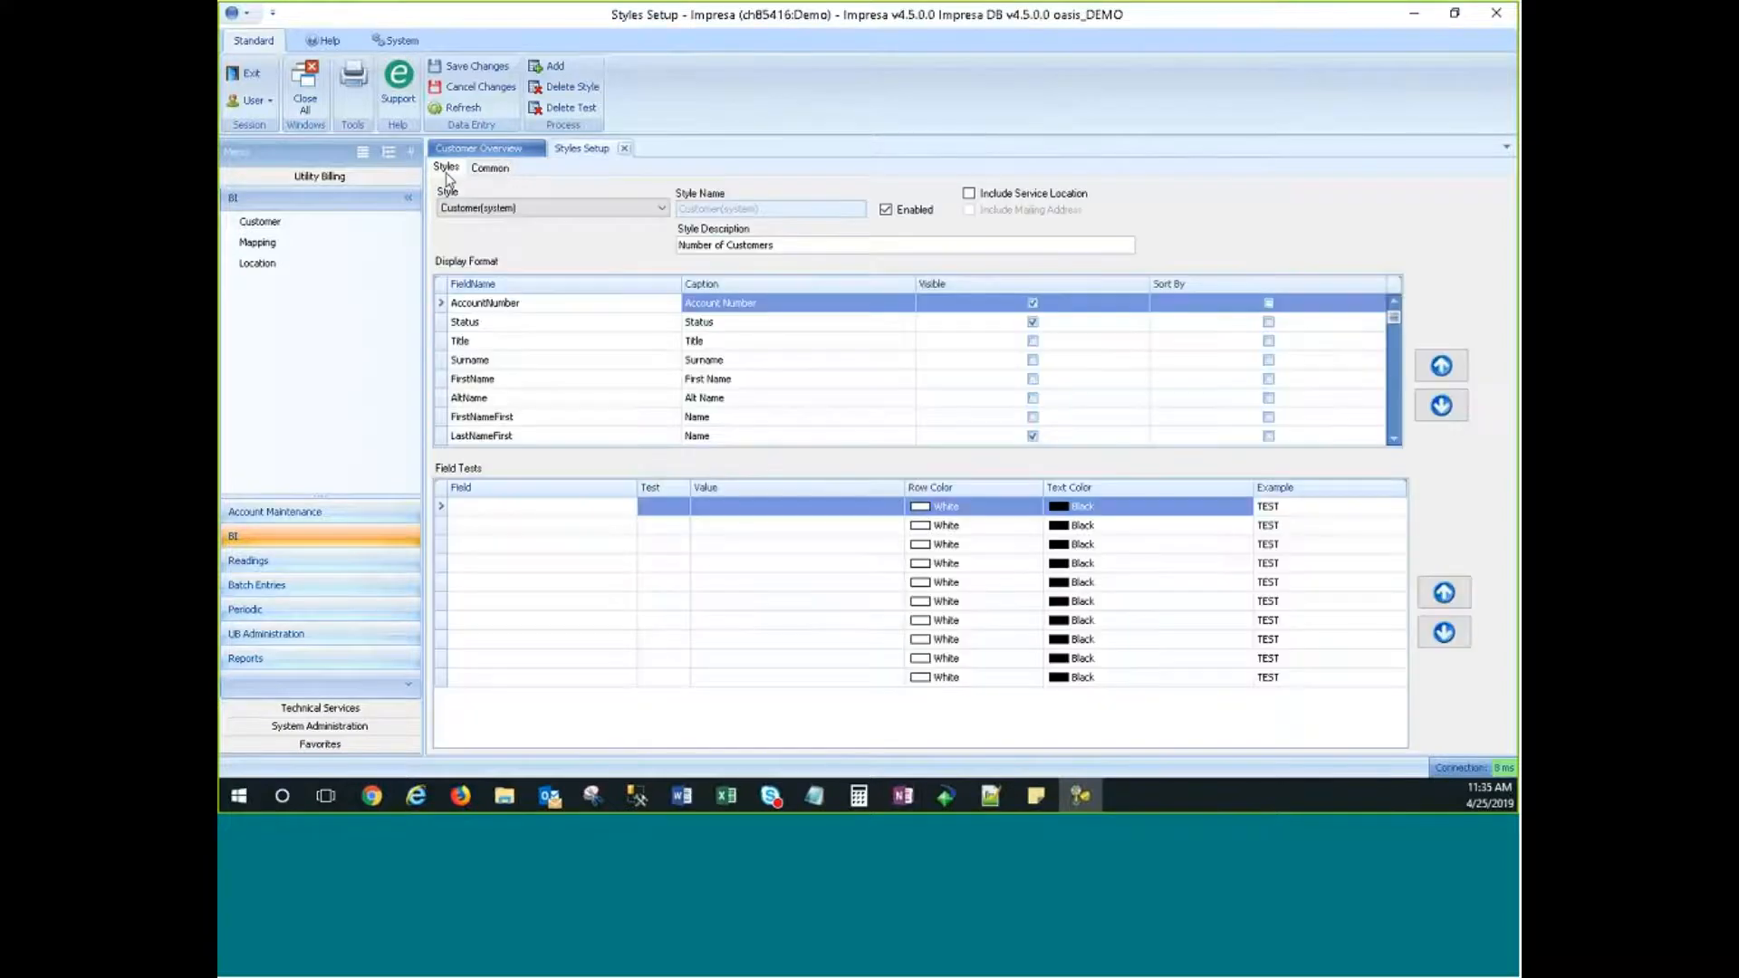
left_click(624, 149)
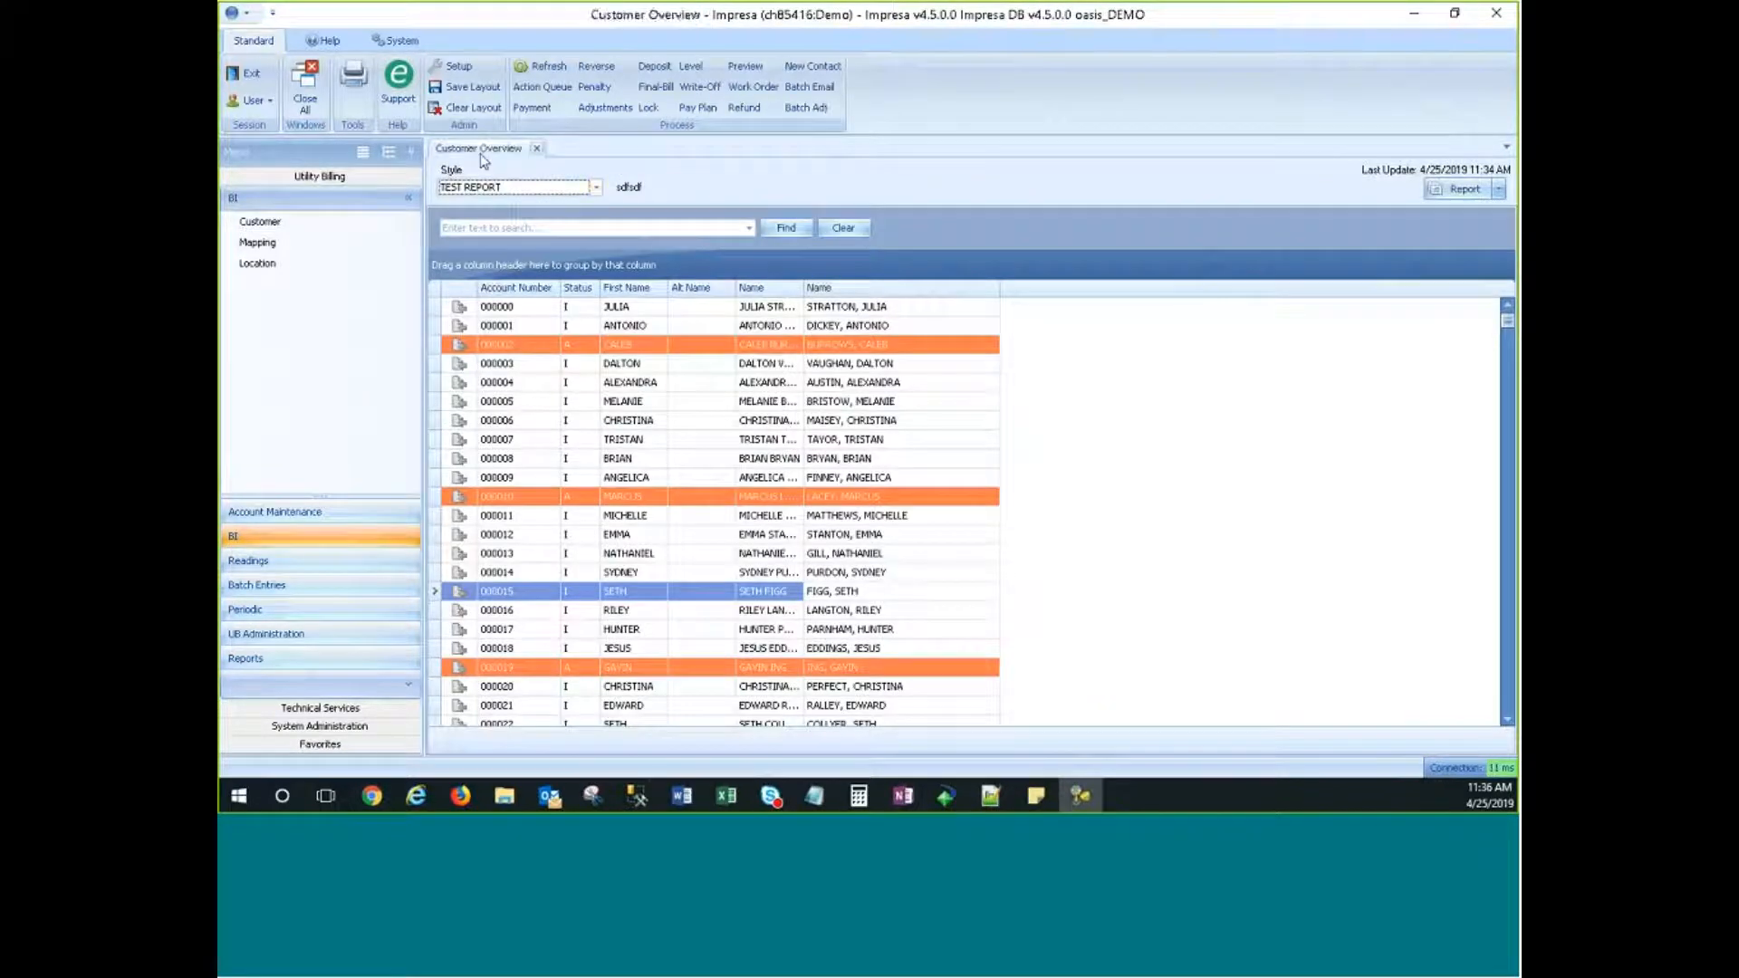
left_click(596, 186)
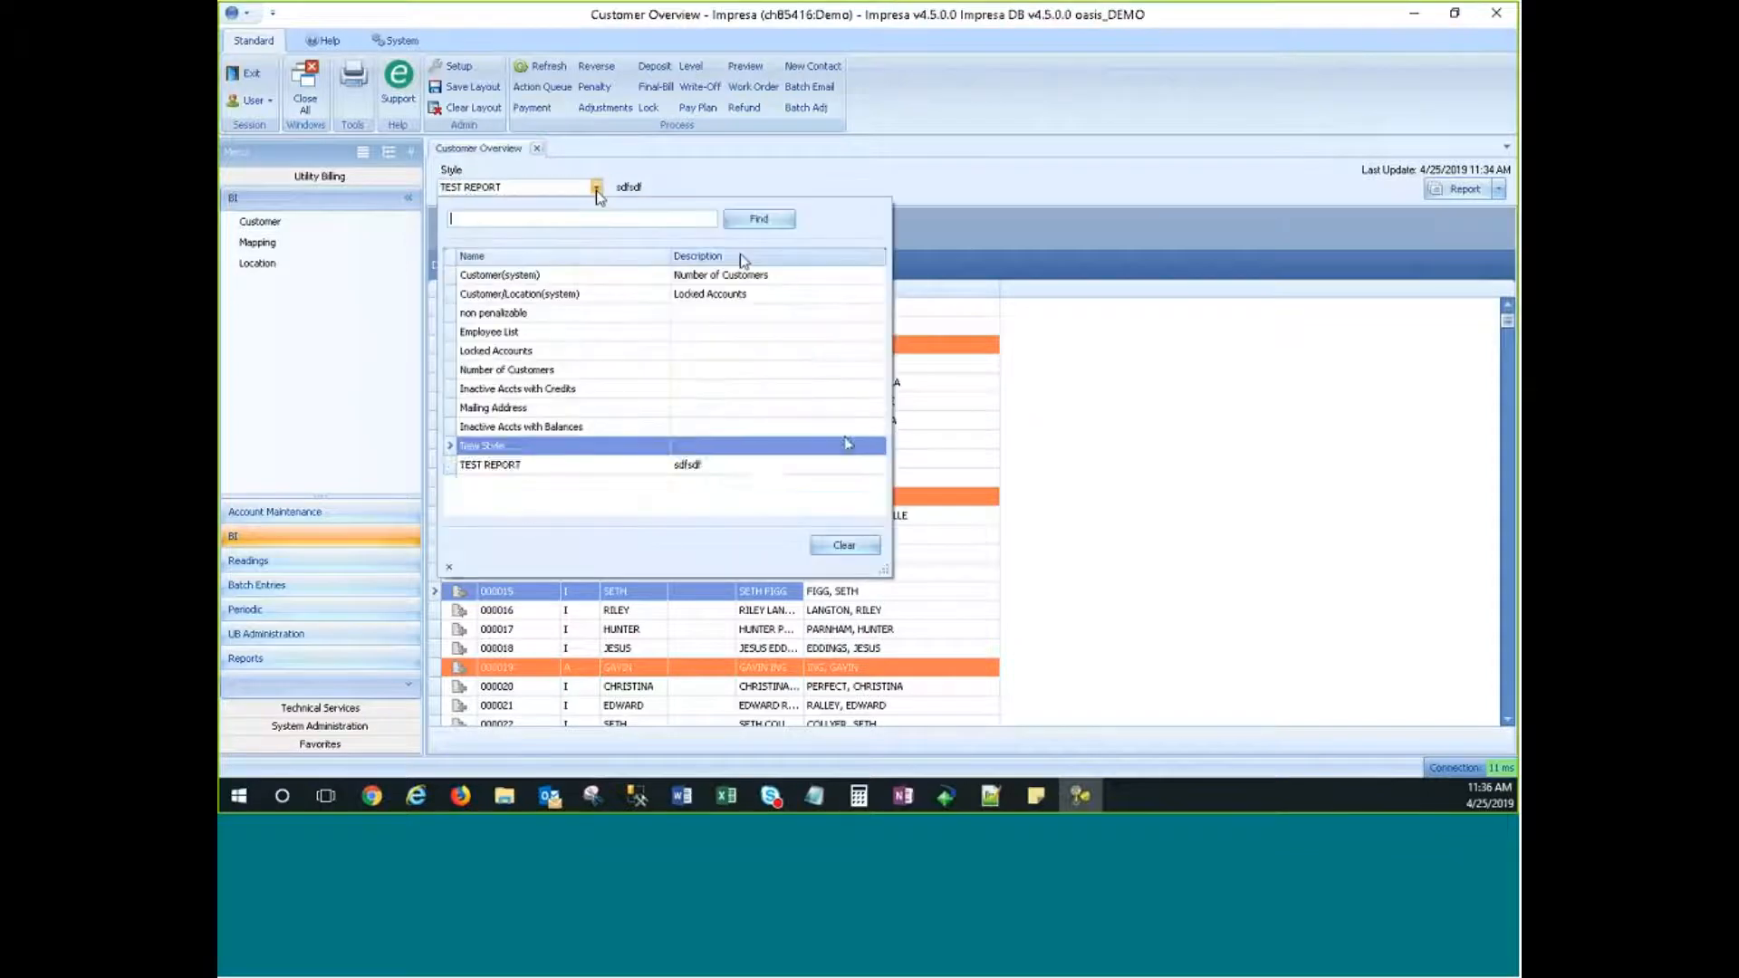
left_click(503, 276)
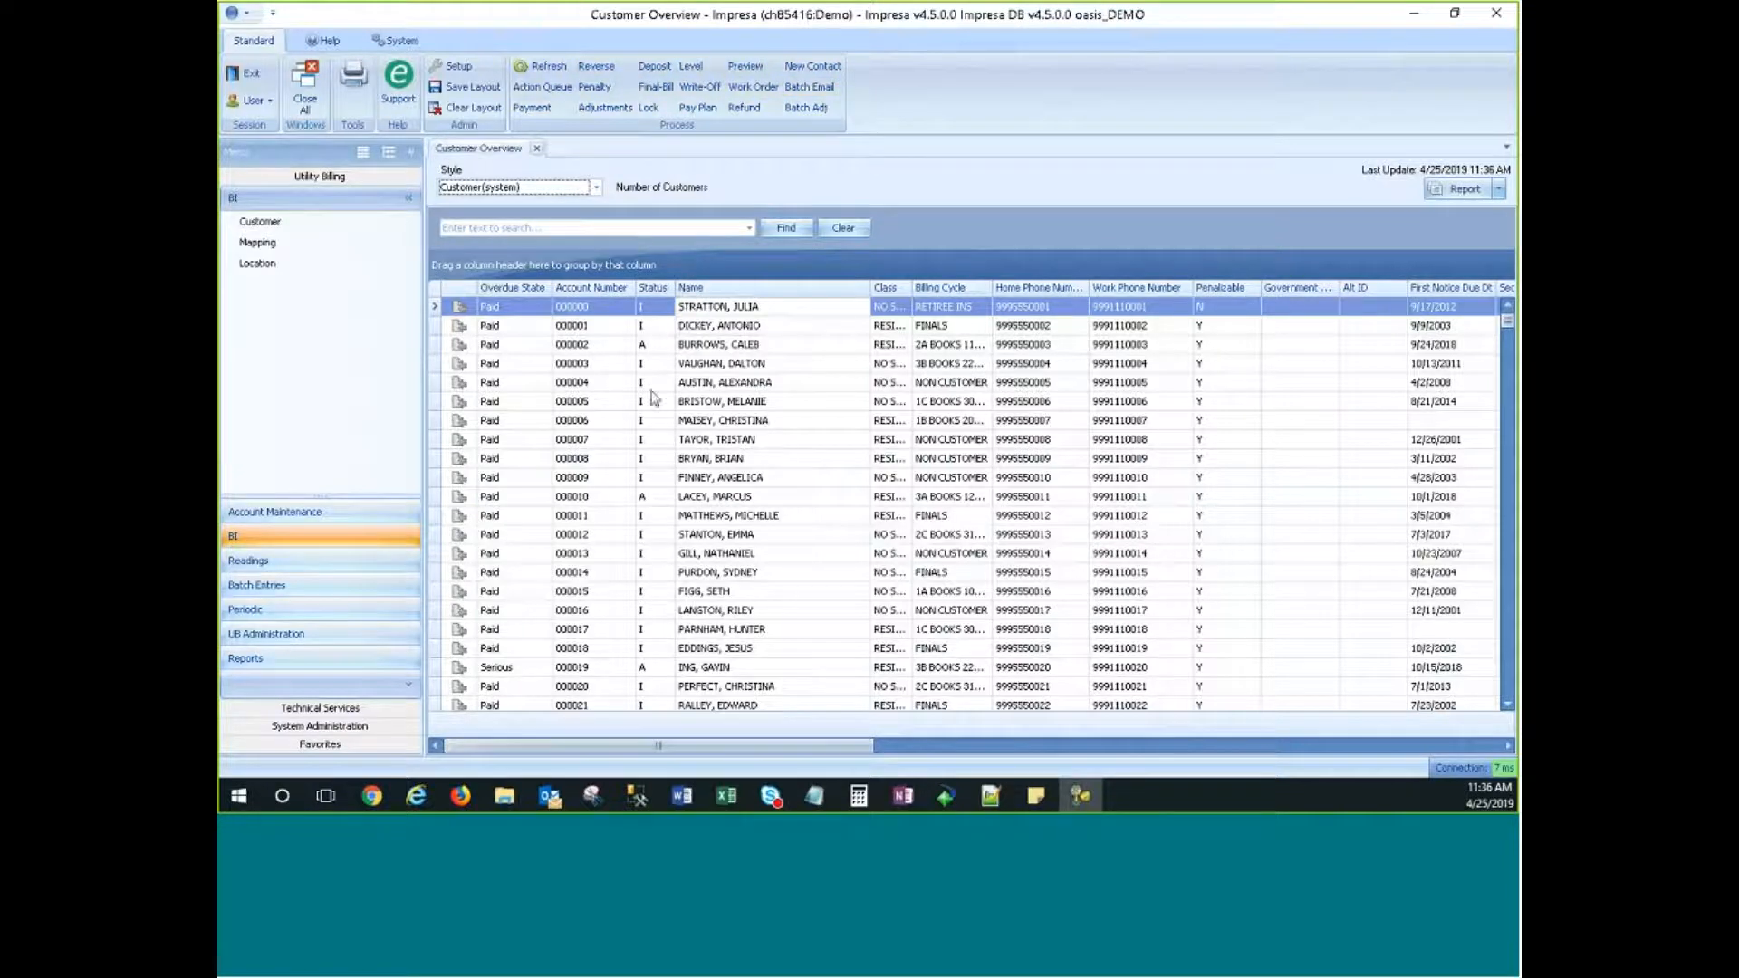
Step: Look through individual customer rows near the start of the Customer Overview list, finishing on the first row
left_click(436, 330)
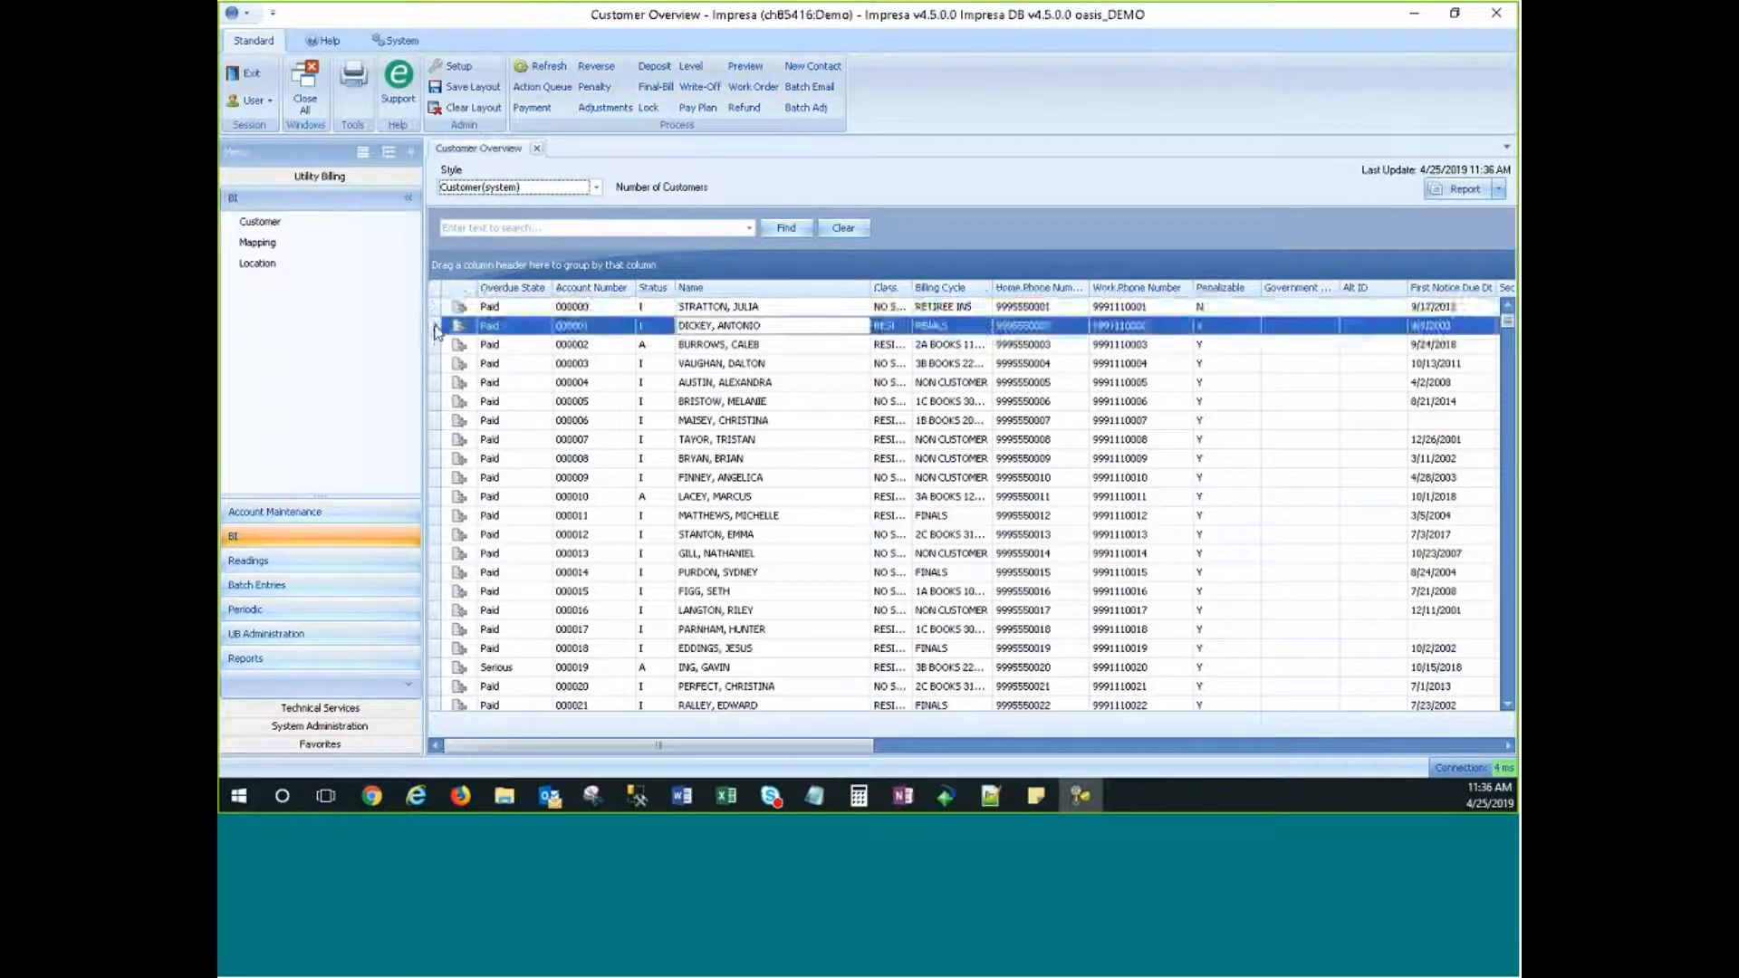
left_click(436, 435)
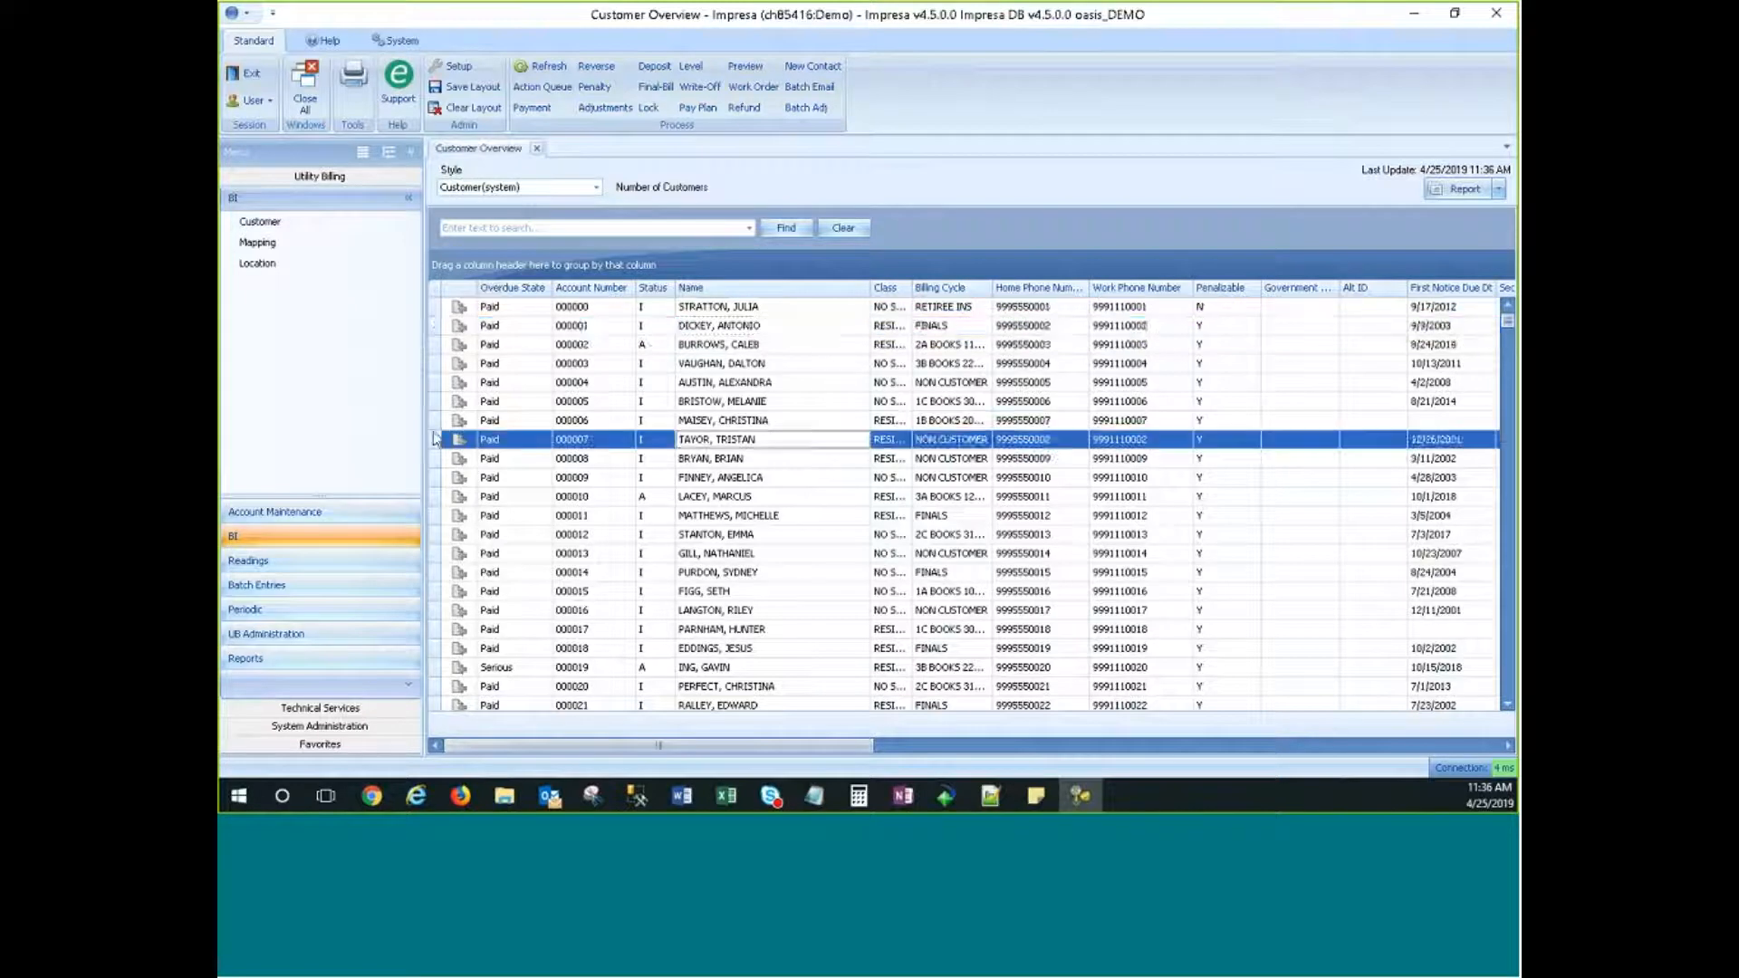
left_click(436, 405)
left_click(434, 348)
left_click(436, 328)
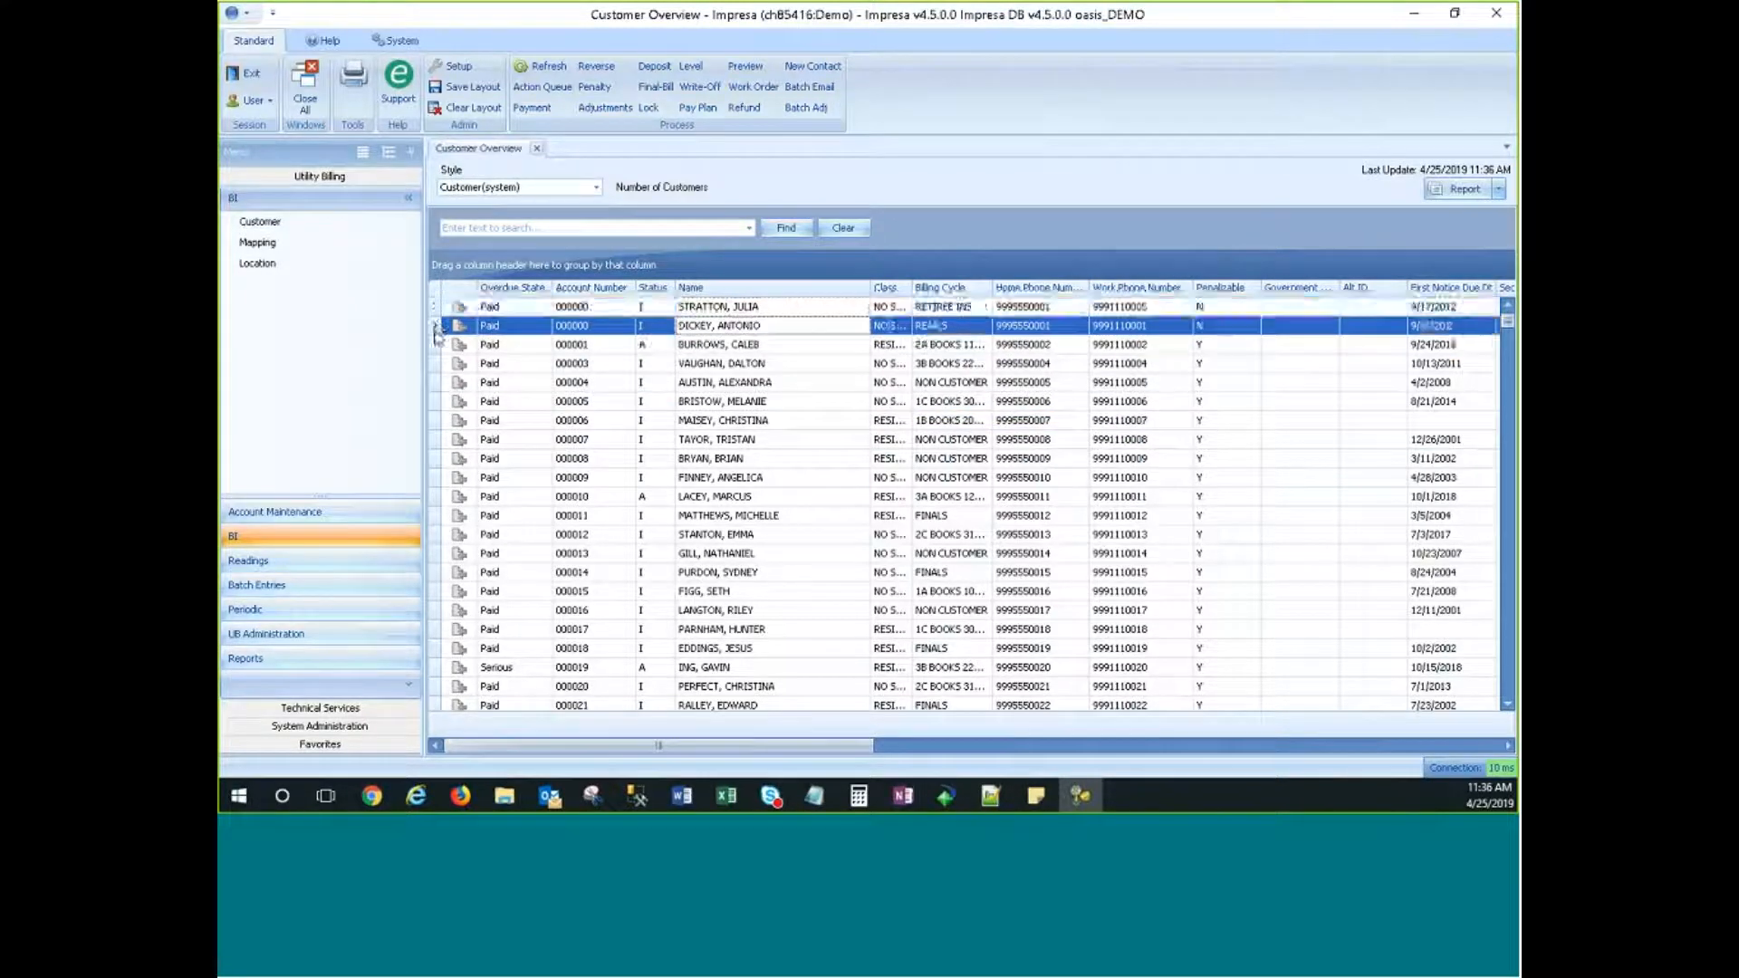
left_click(433, 365)
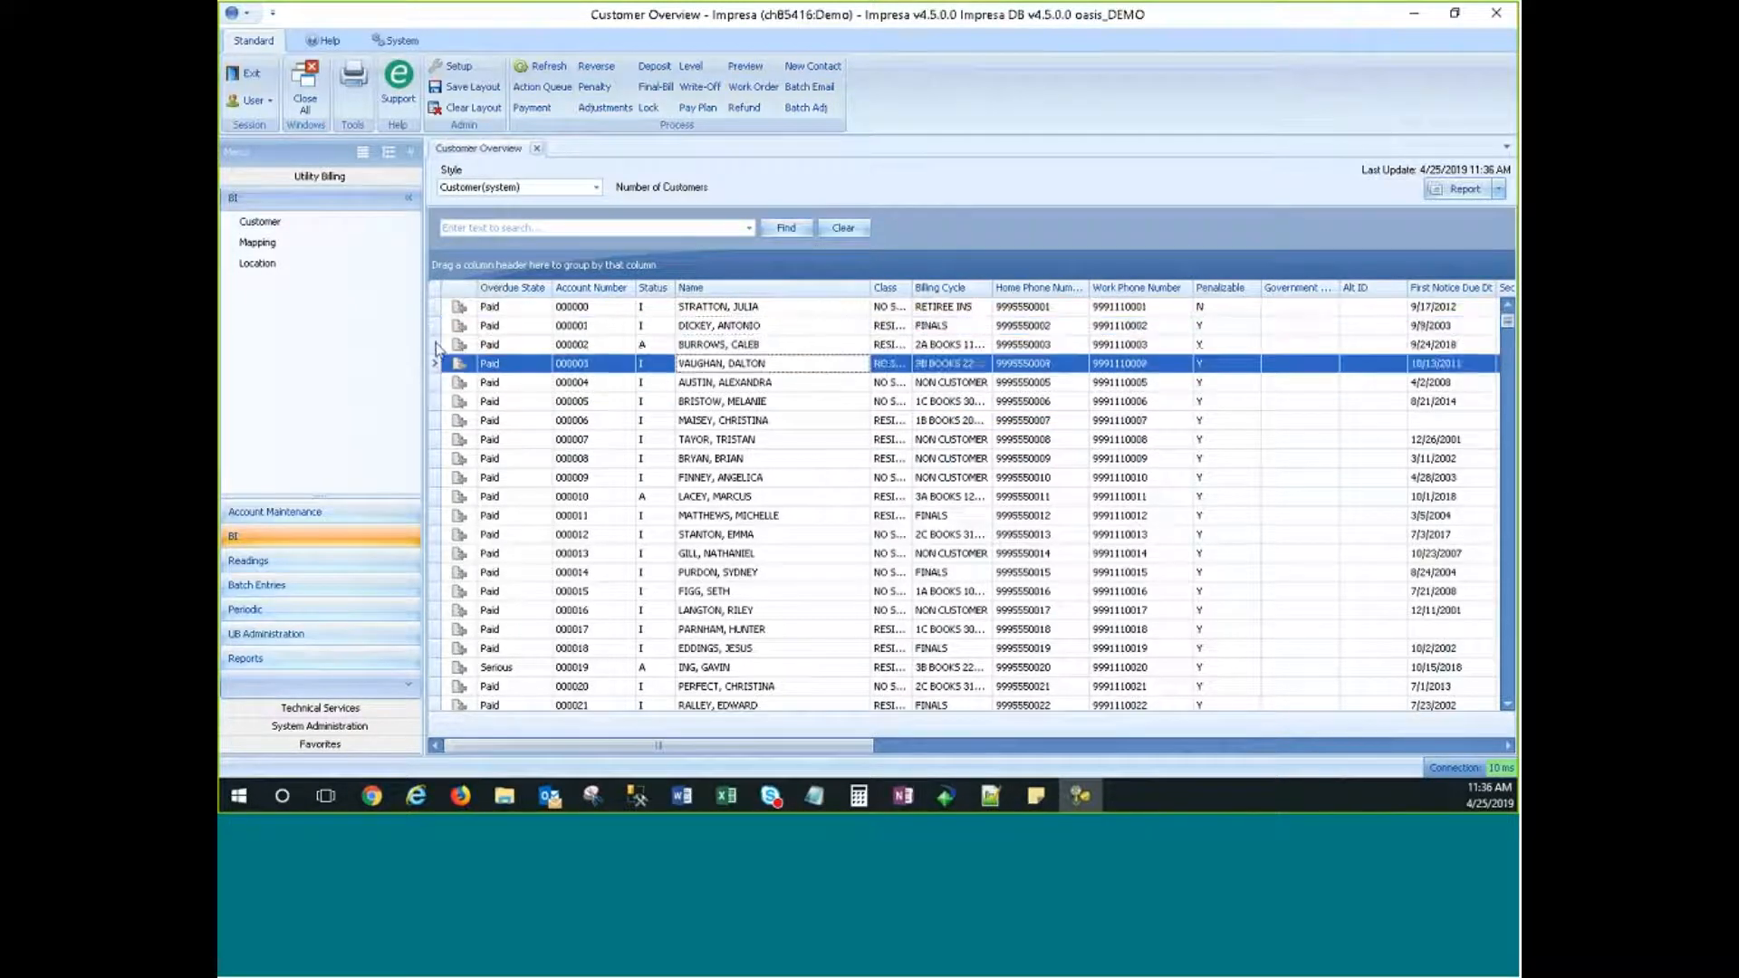
left_click(435, 309)
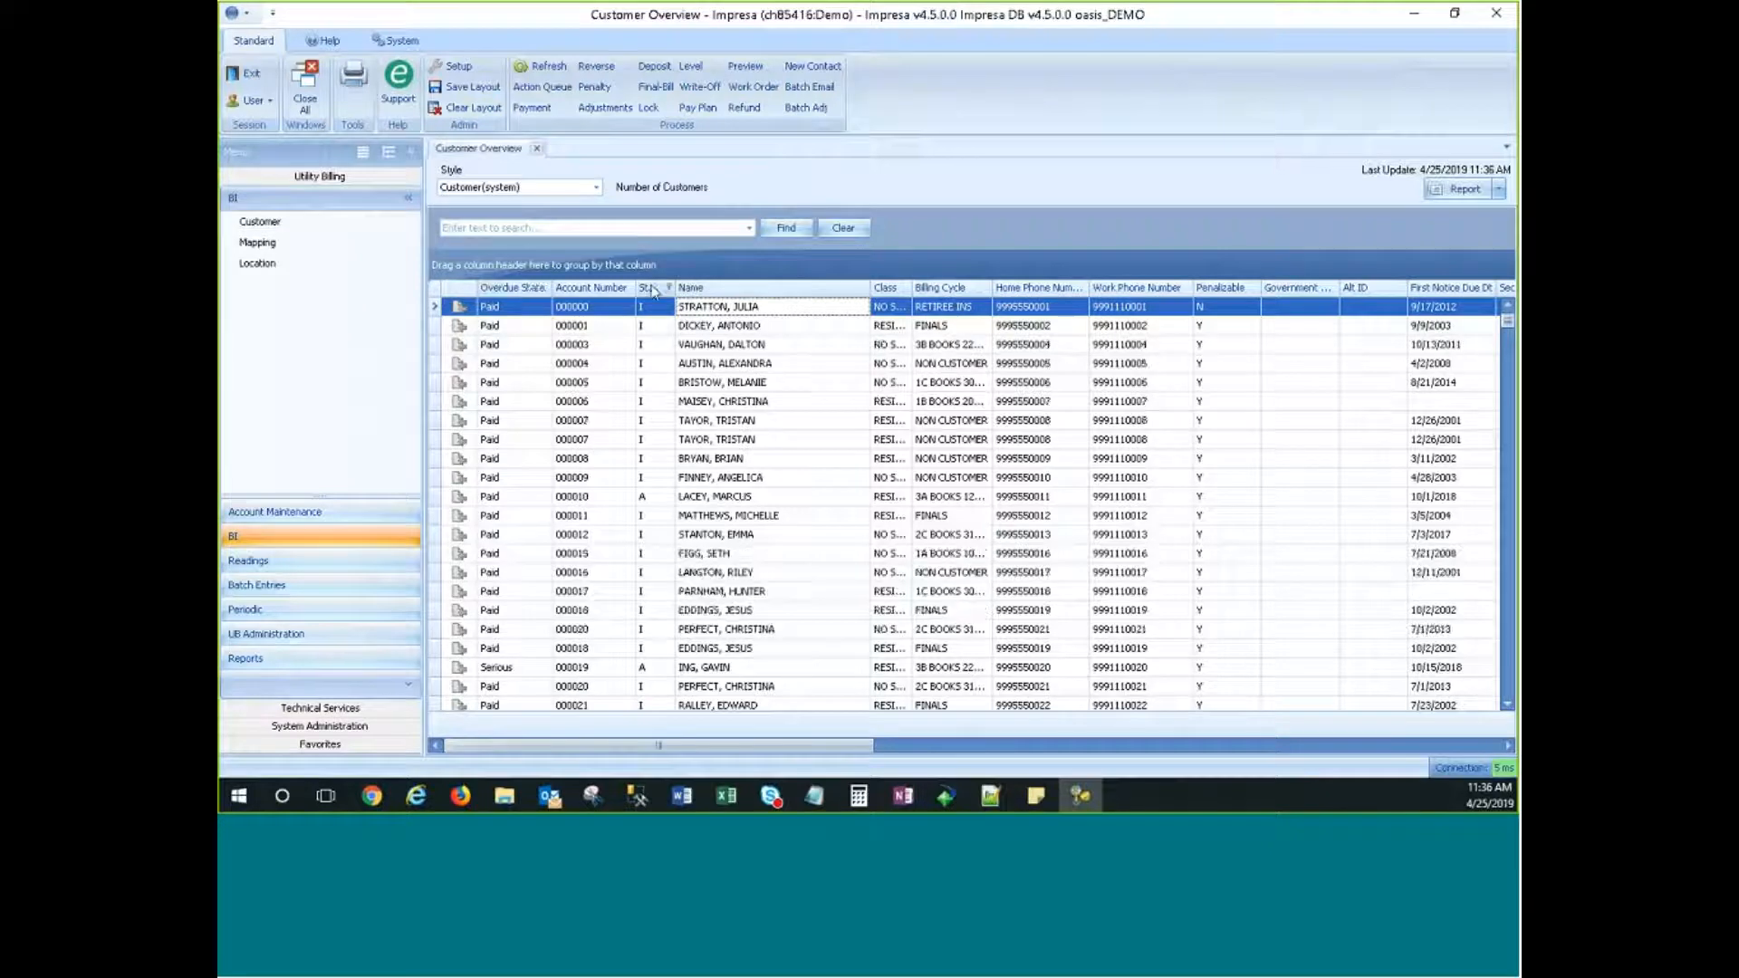
Step: Show the auto filter row and filter the Status column by "a"
right_click(654, 292)
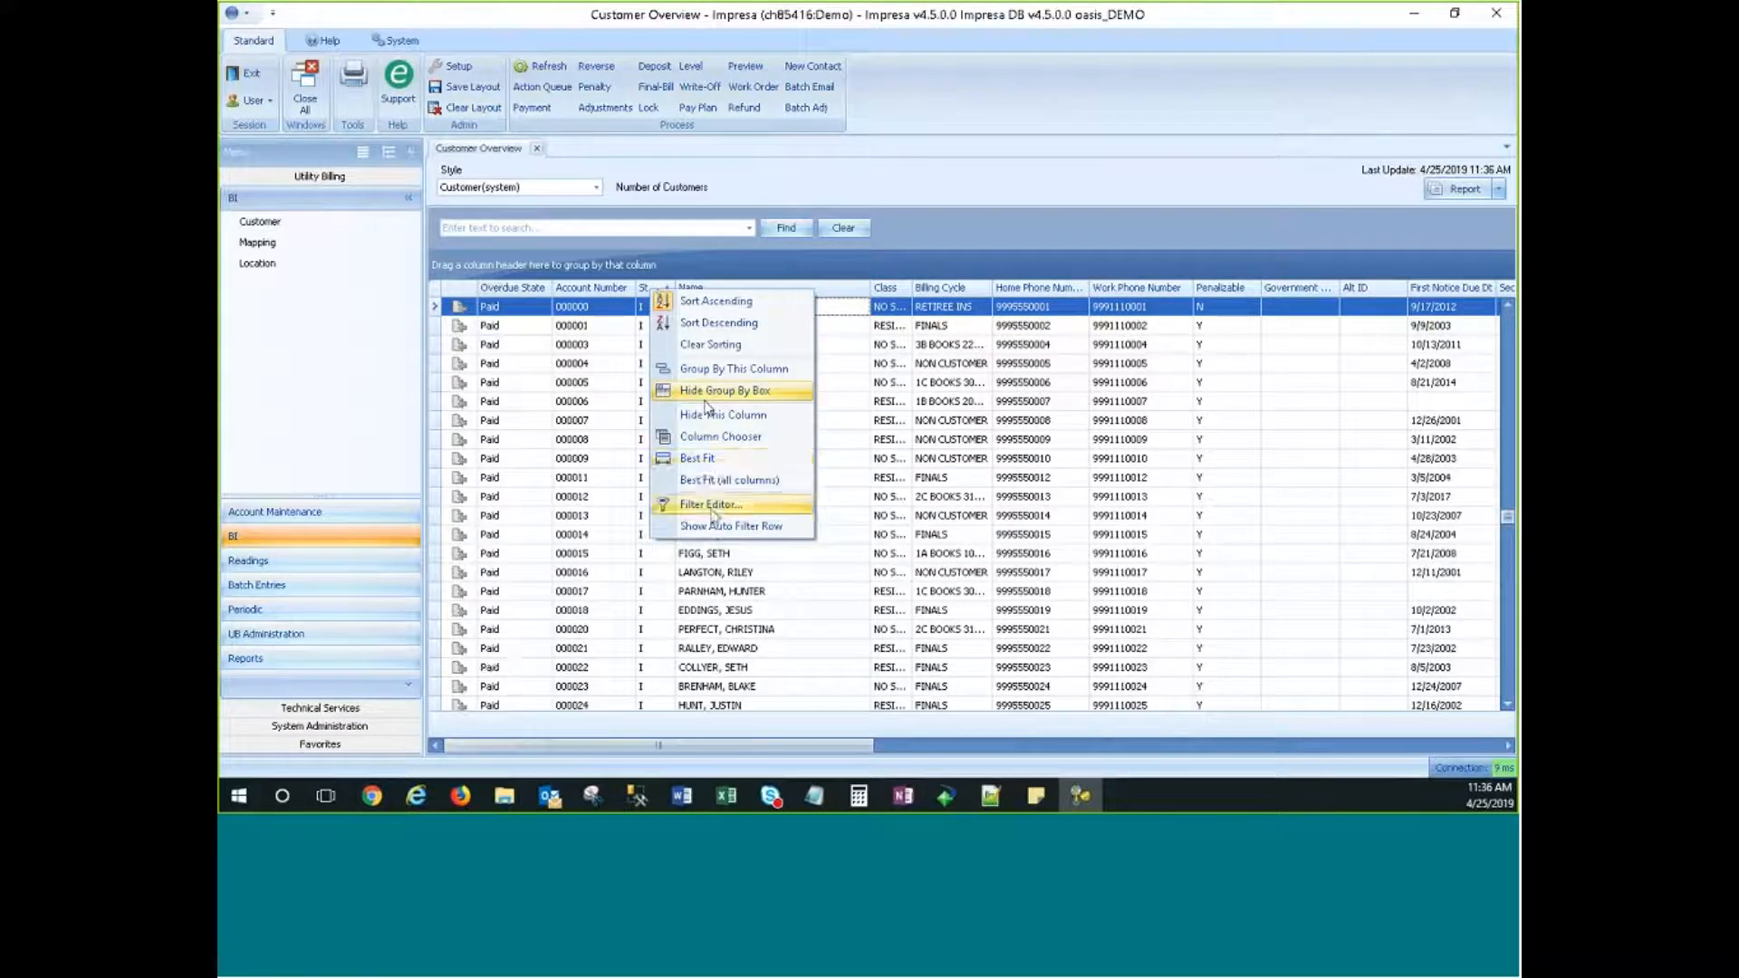
left_click(710, 523)
left_click(644, 310)
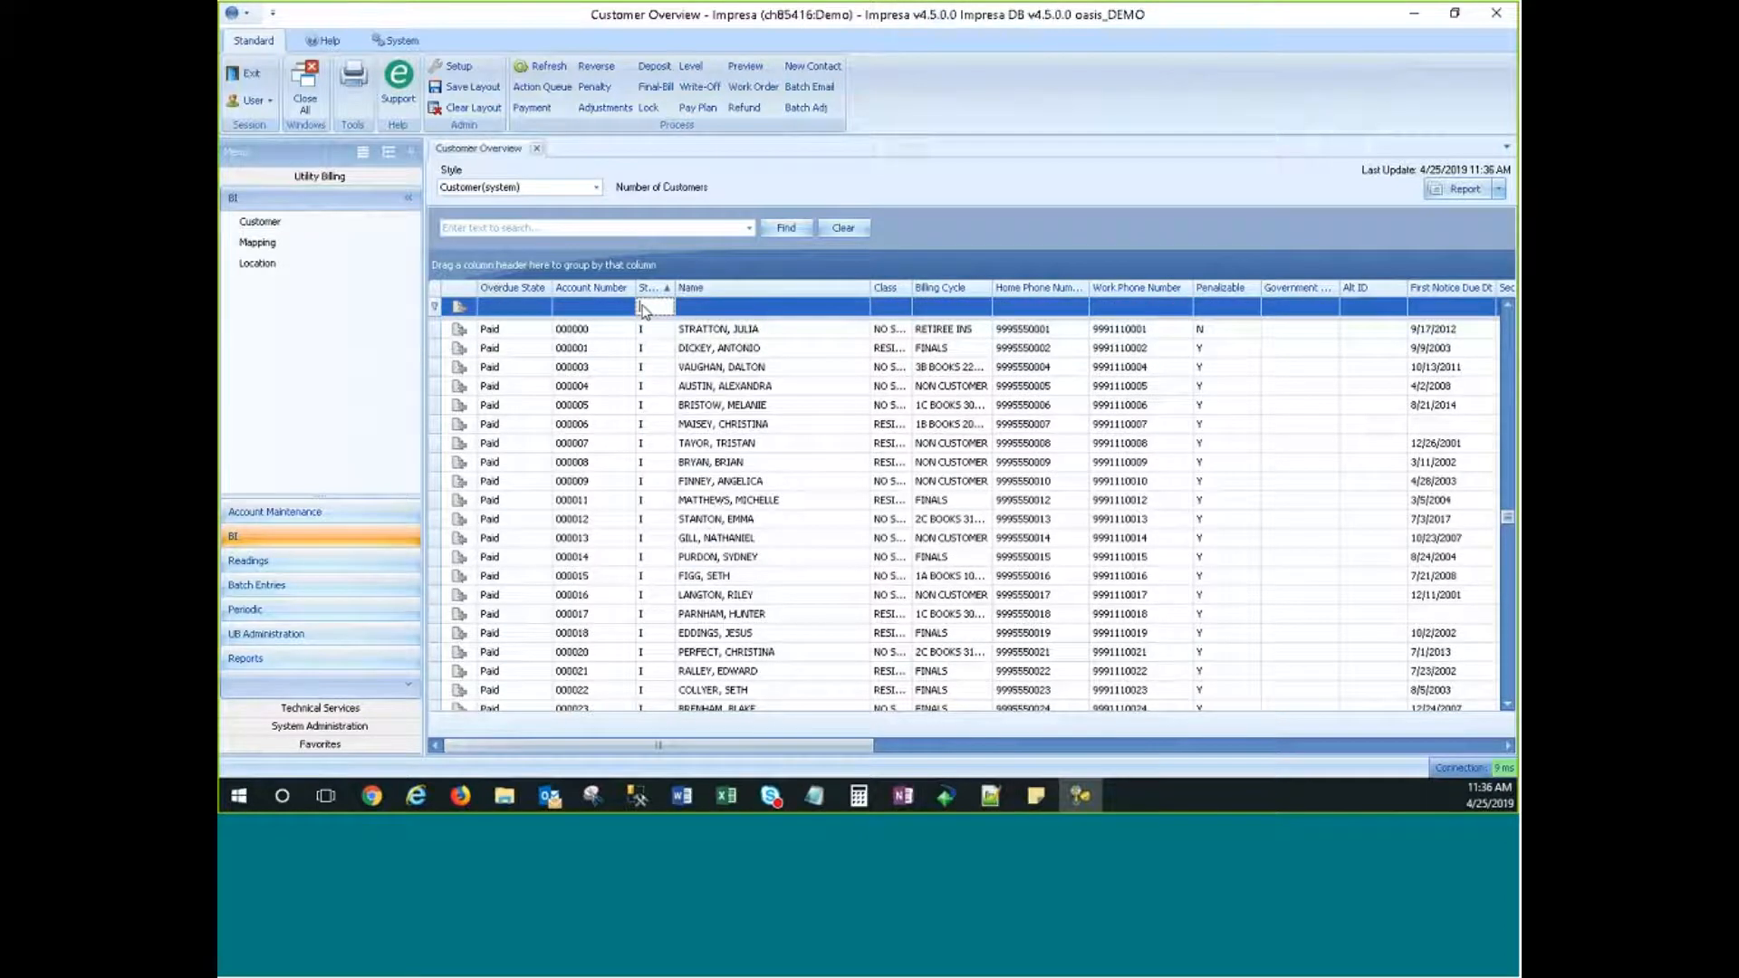
type("a")
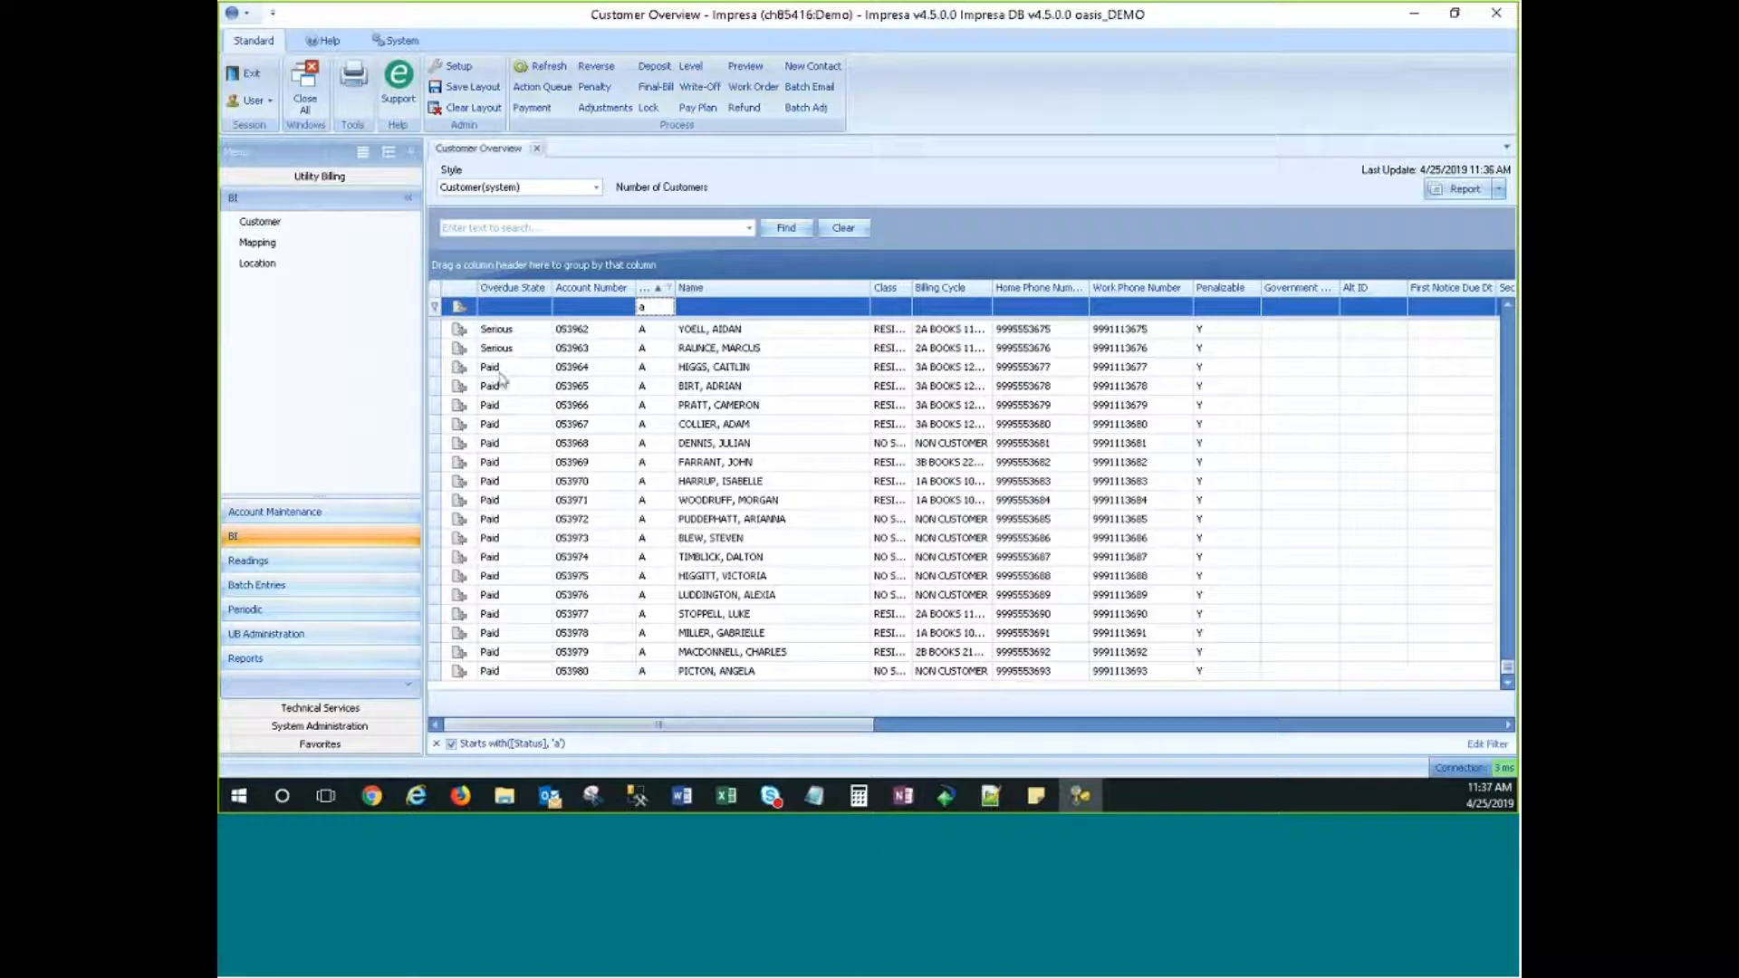
Step: Try to load the filtered customers into a batch adjustment, decline the confirmation, and check the processes available for a single Serious customer
left_click(436, 335)
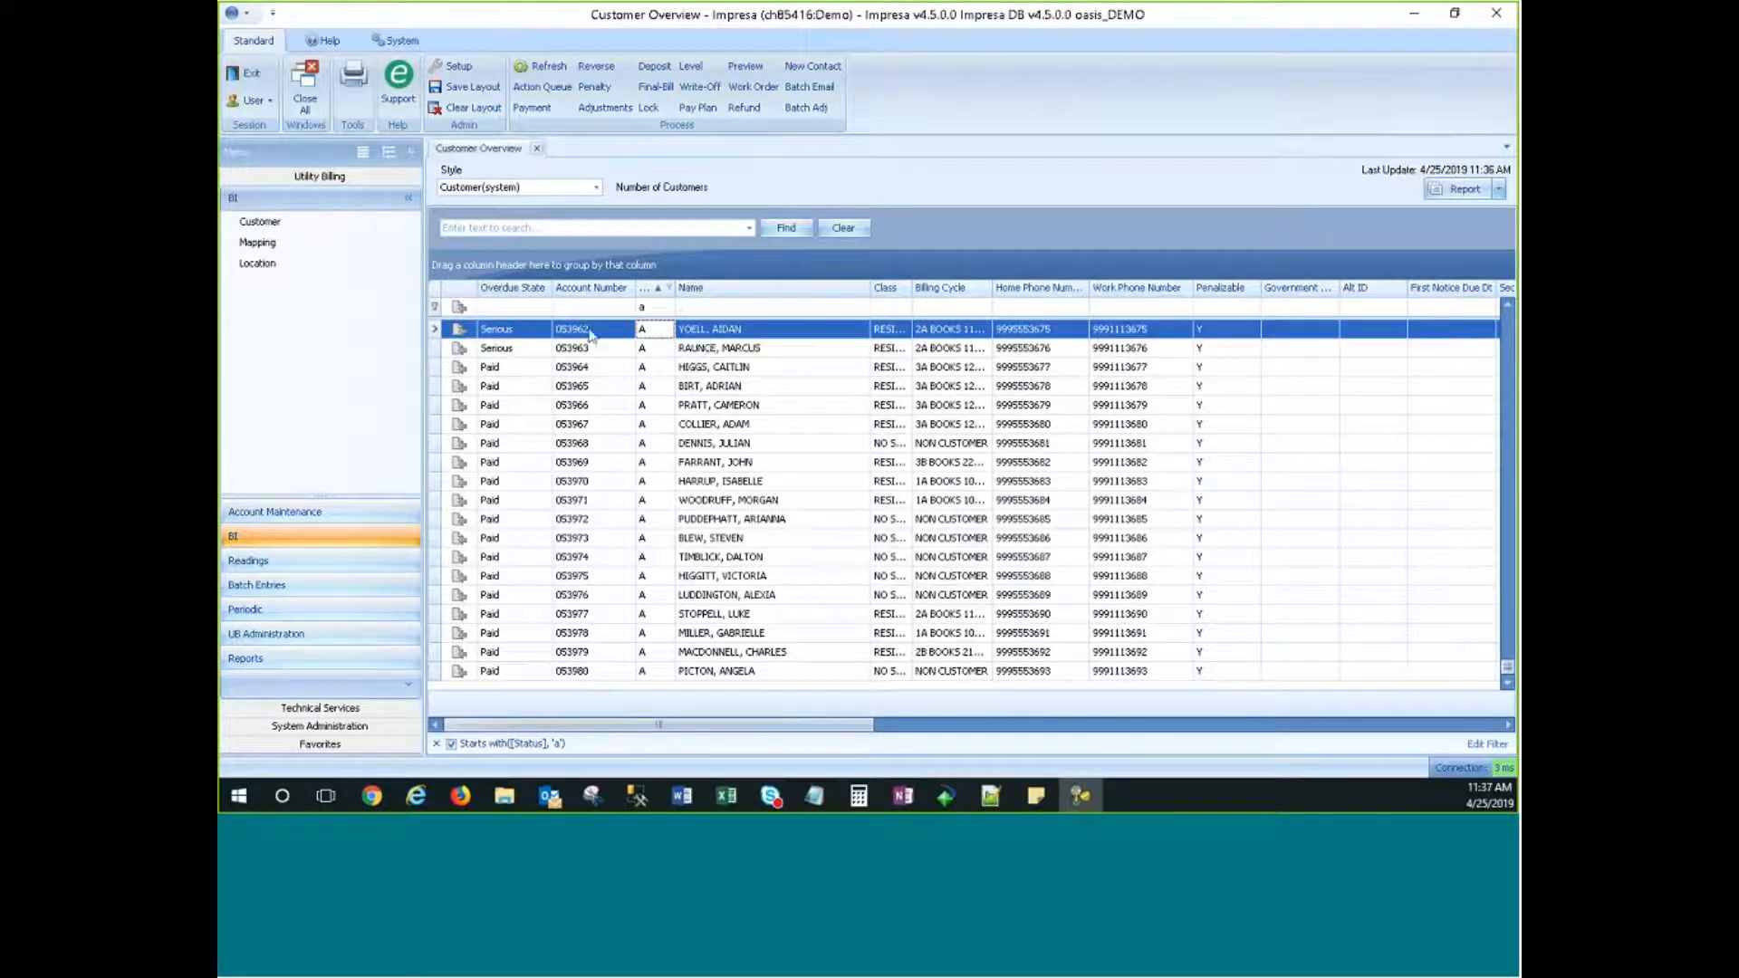
left_click(435, 310)
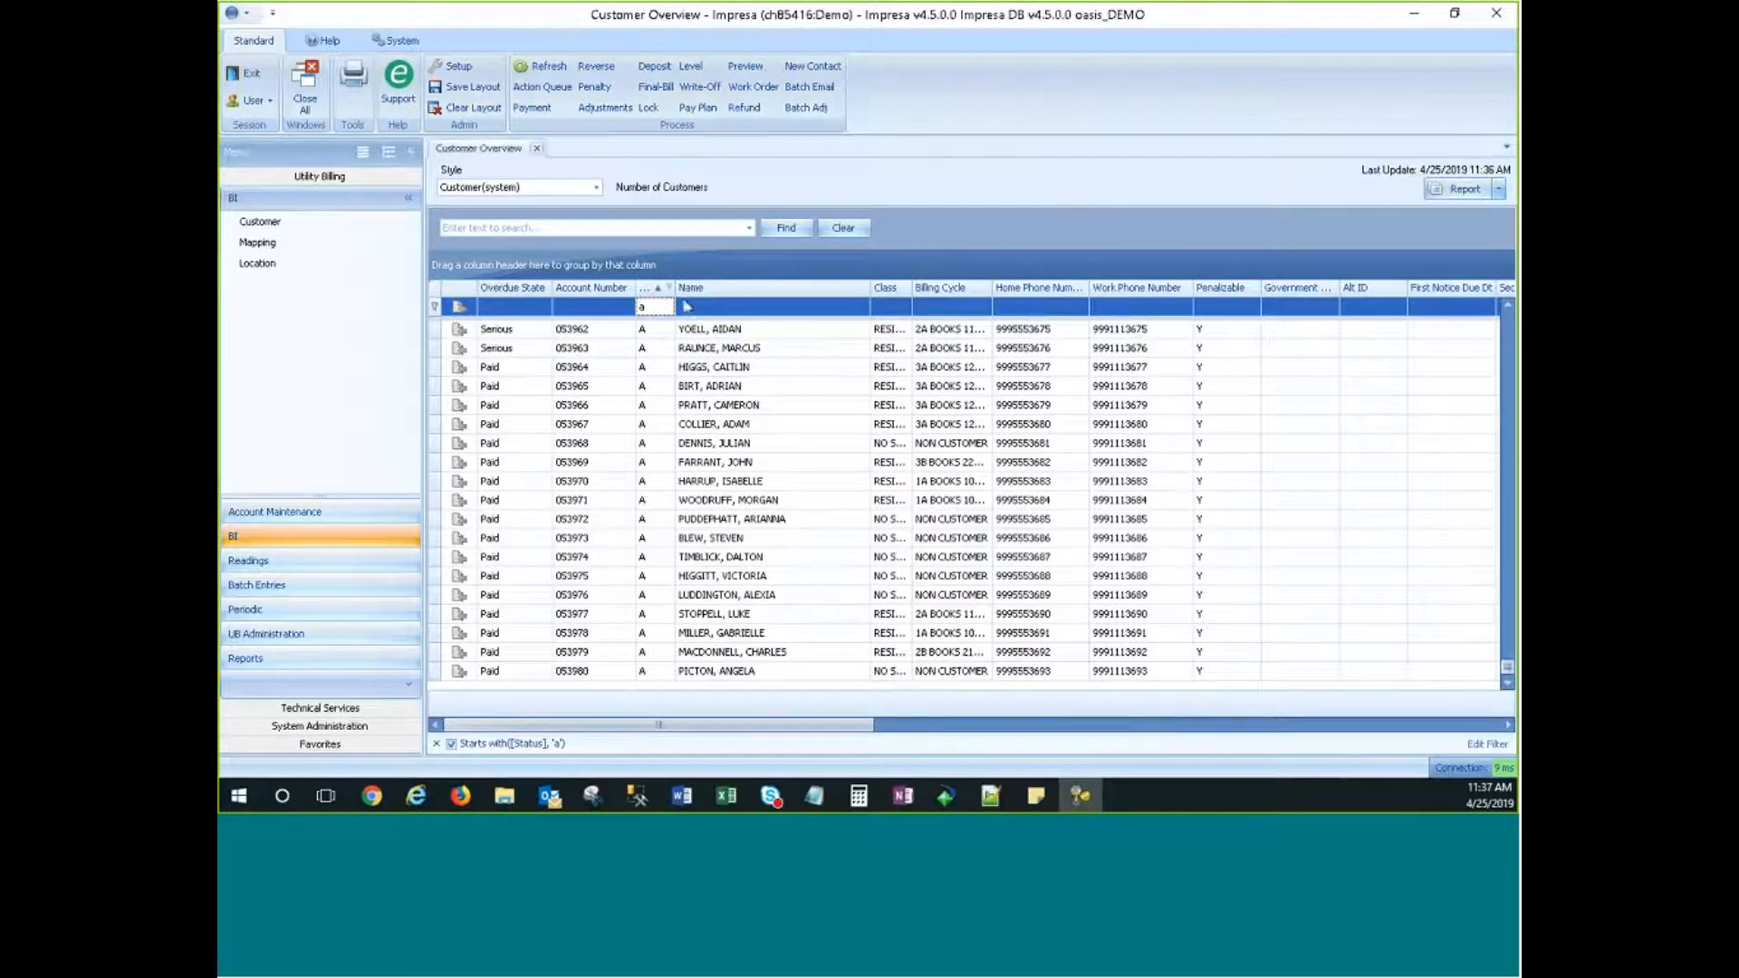
left_click(805, 108)
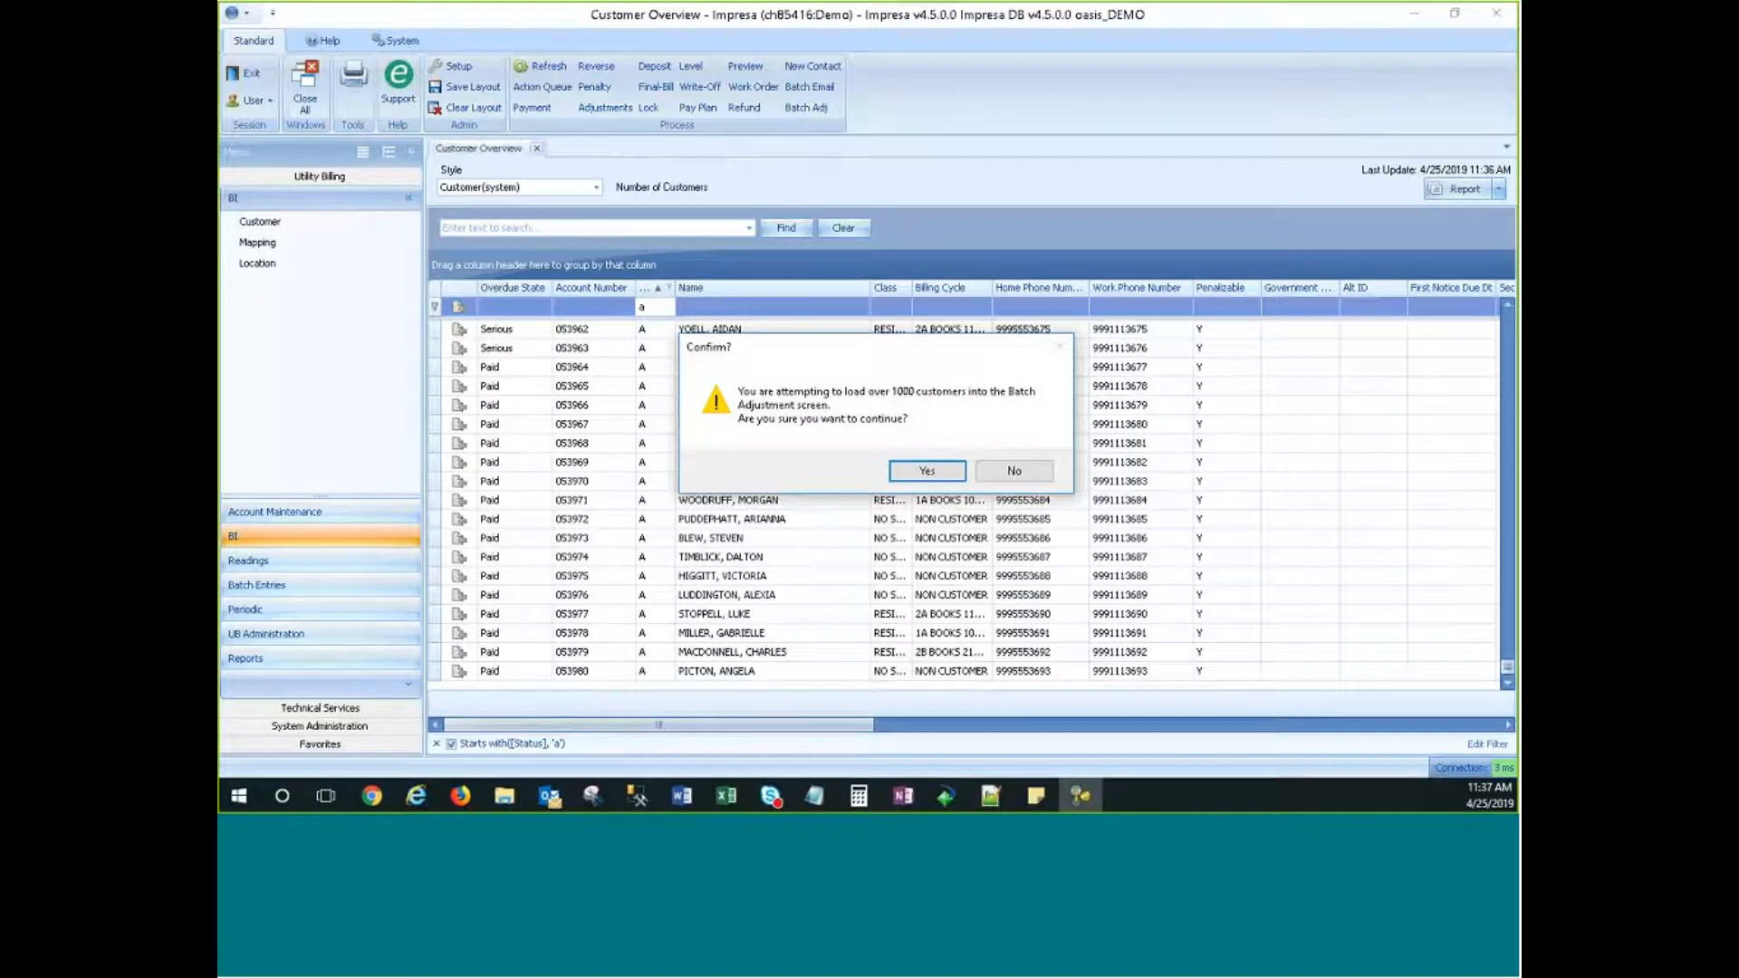
left_click(1015, 470)
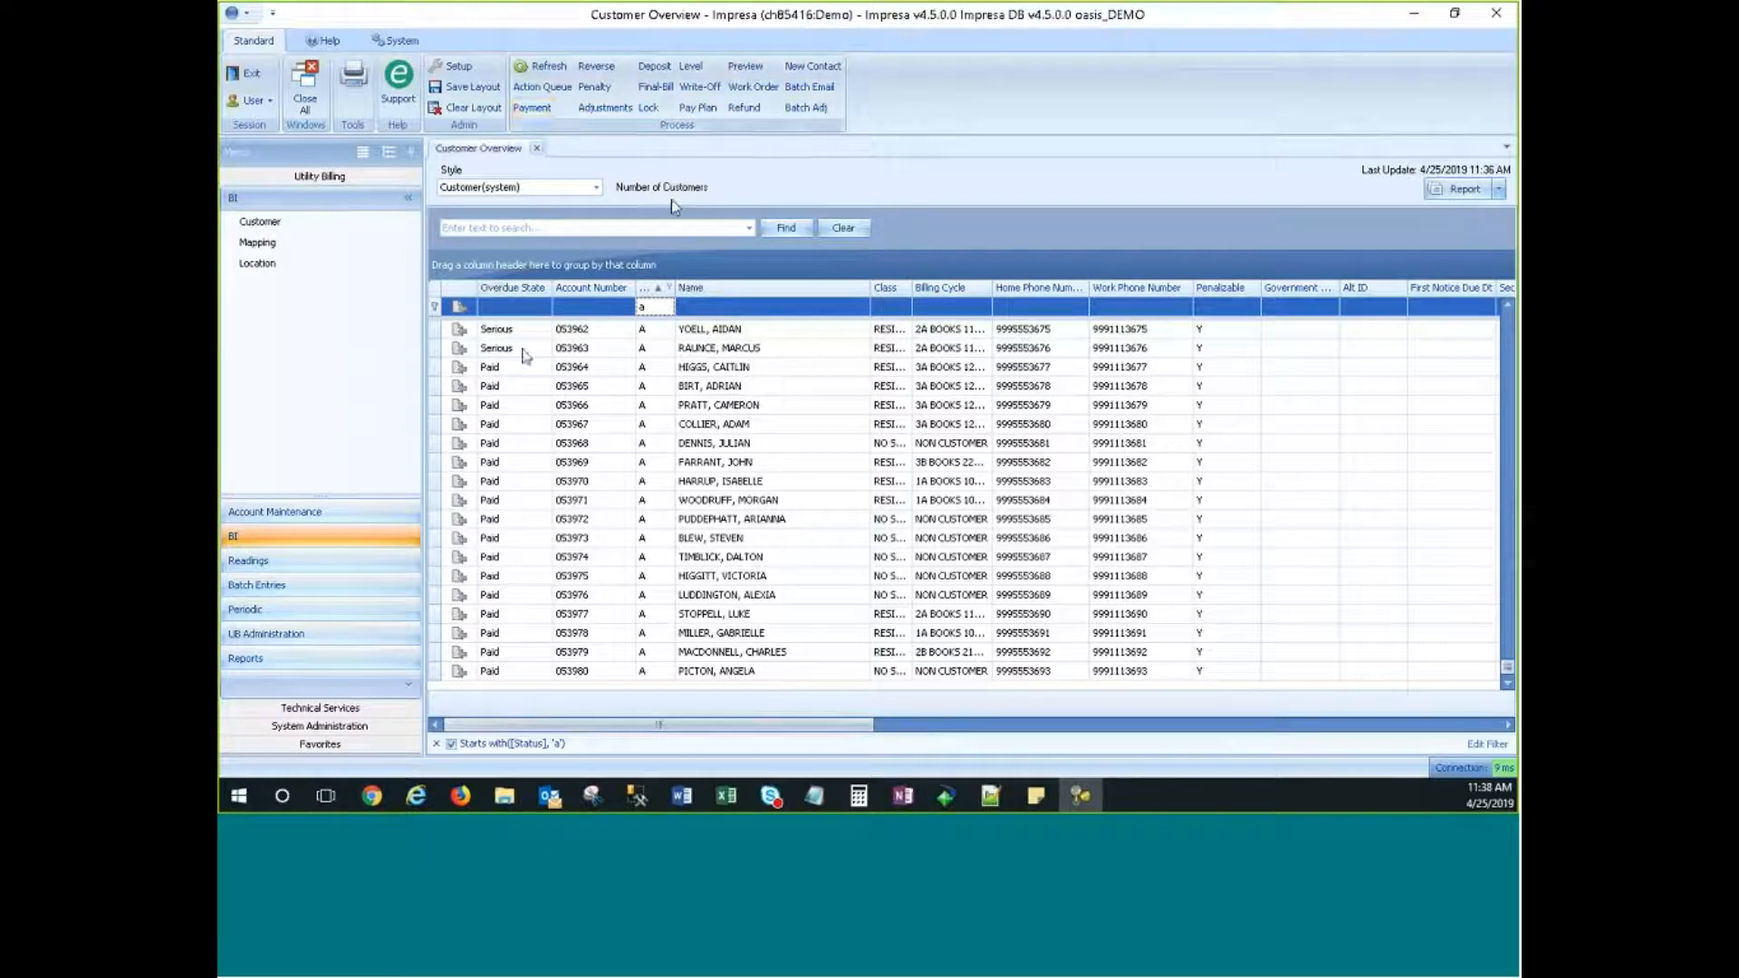
left_click(438, 349)
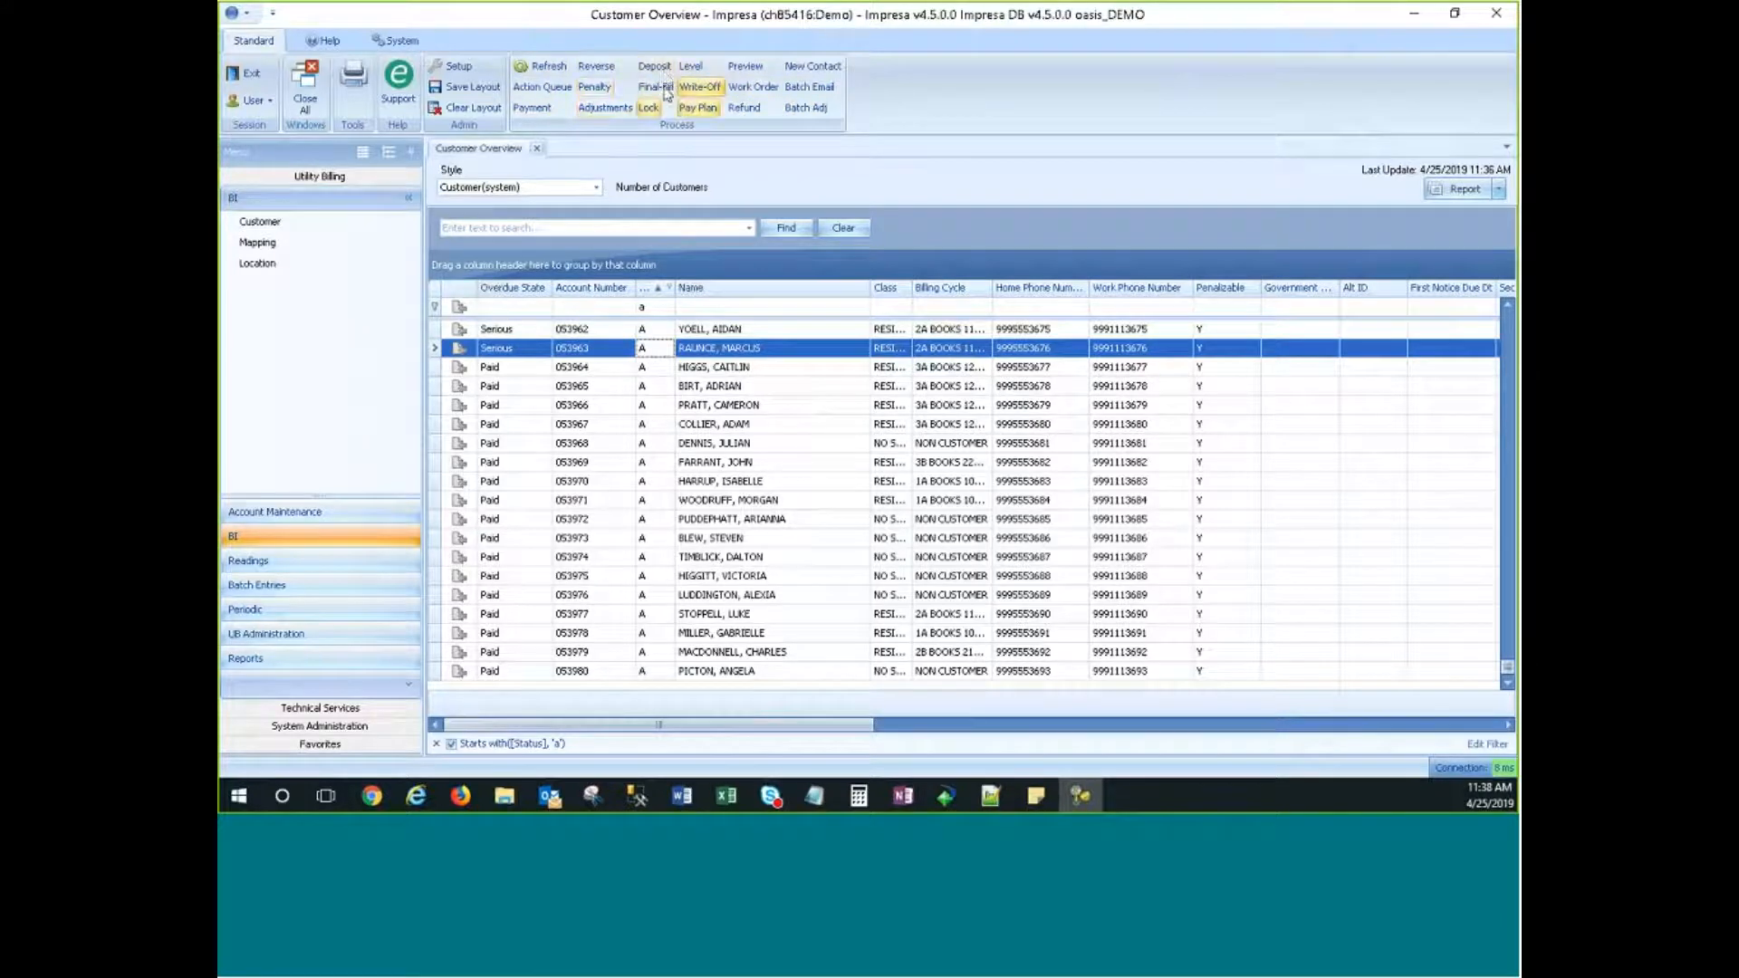
left_click(456, 309)
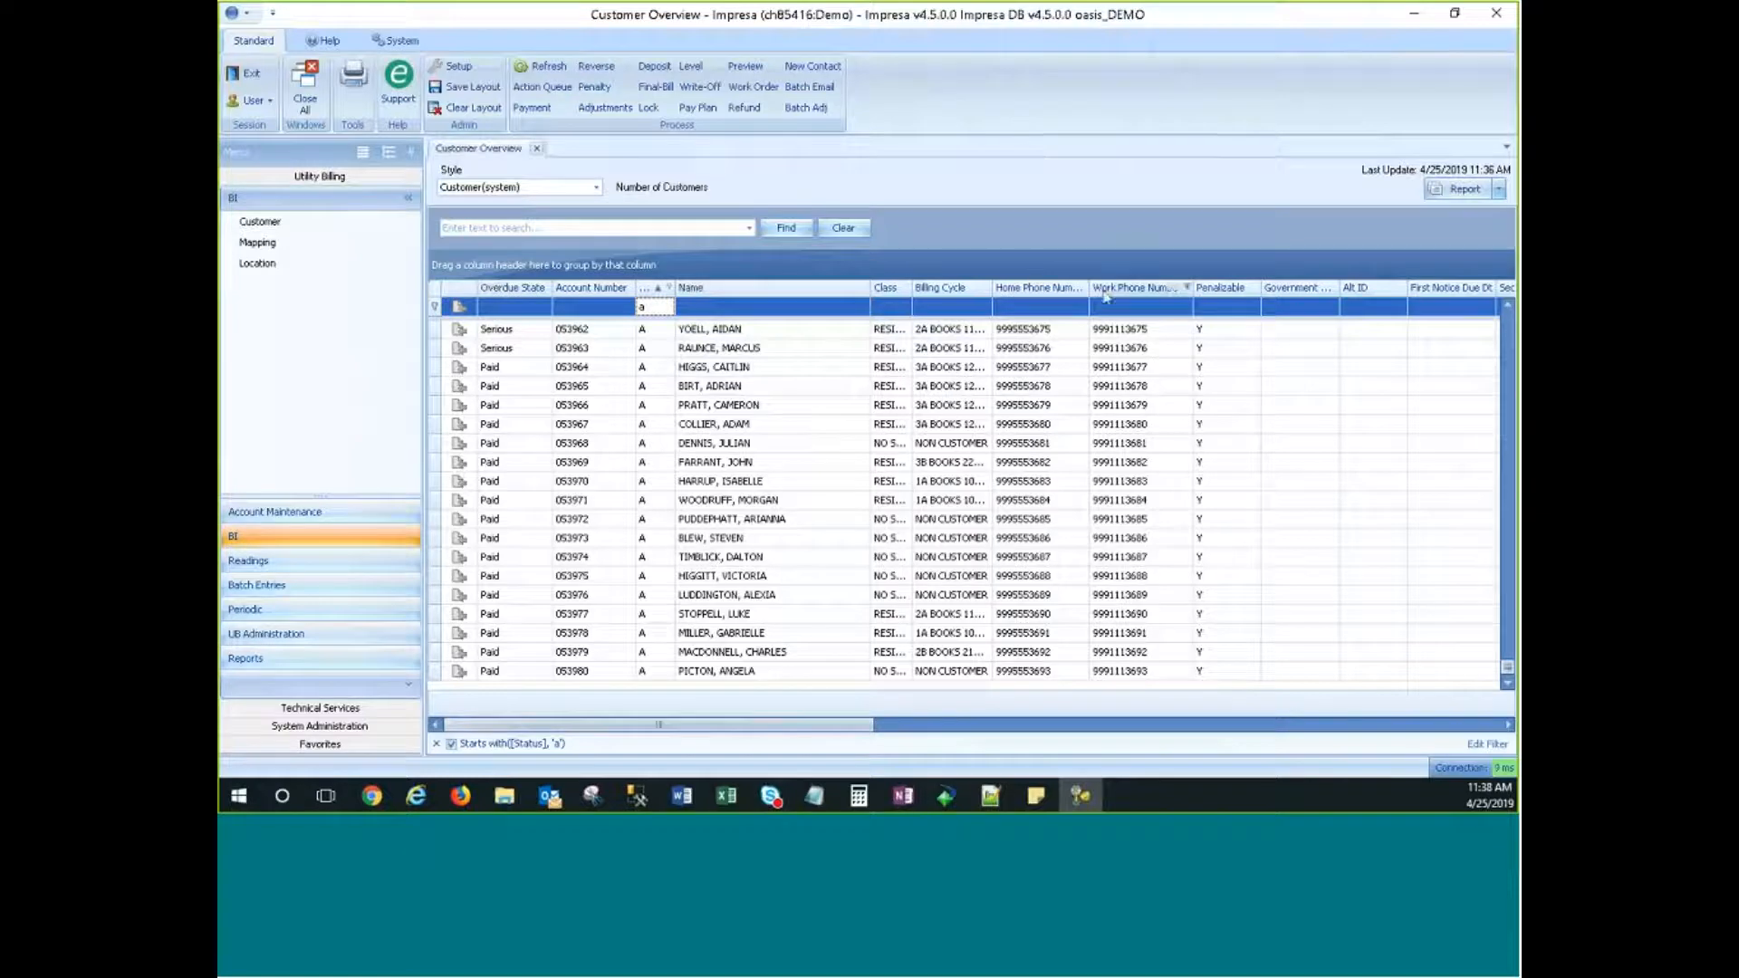
Step: Hide the auto filter row and the Class column in the Customer Overview
right_click(887, 289)
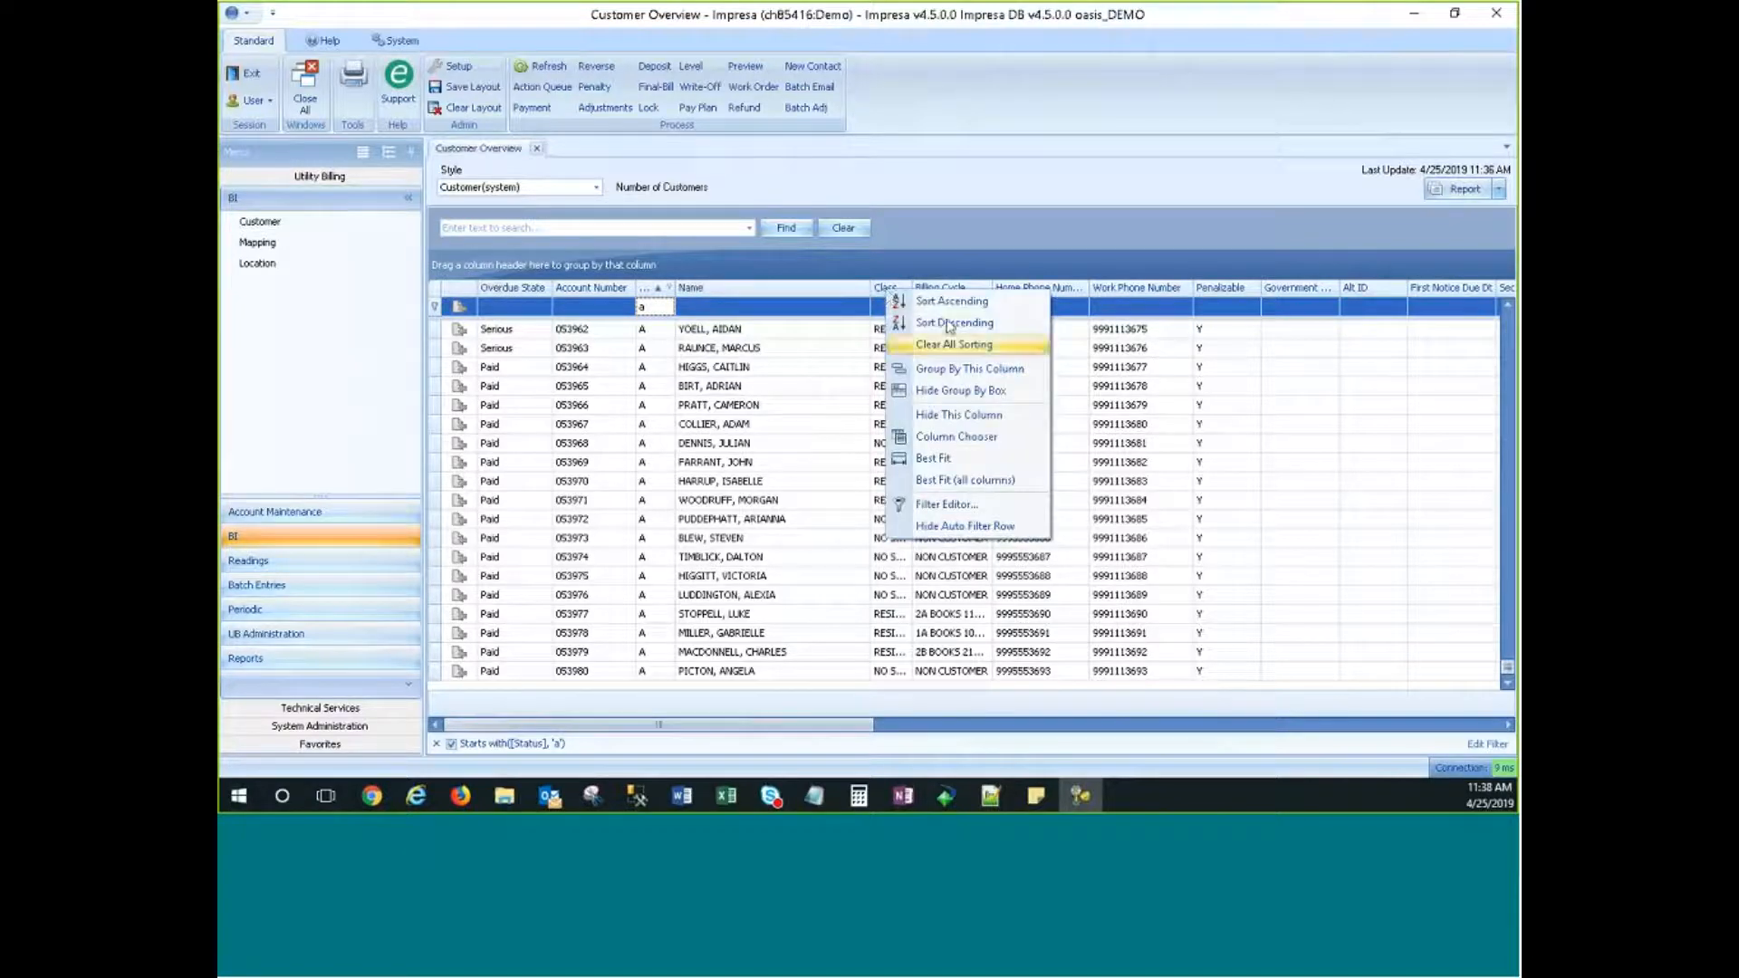
left_click(943, 529)
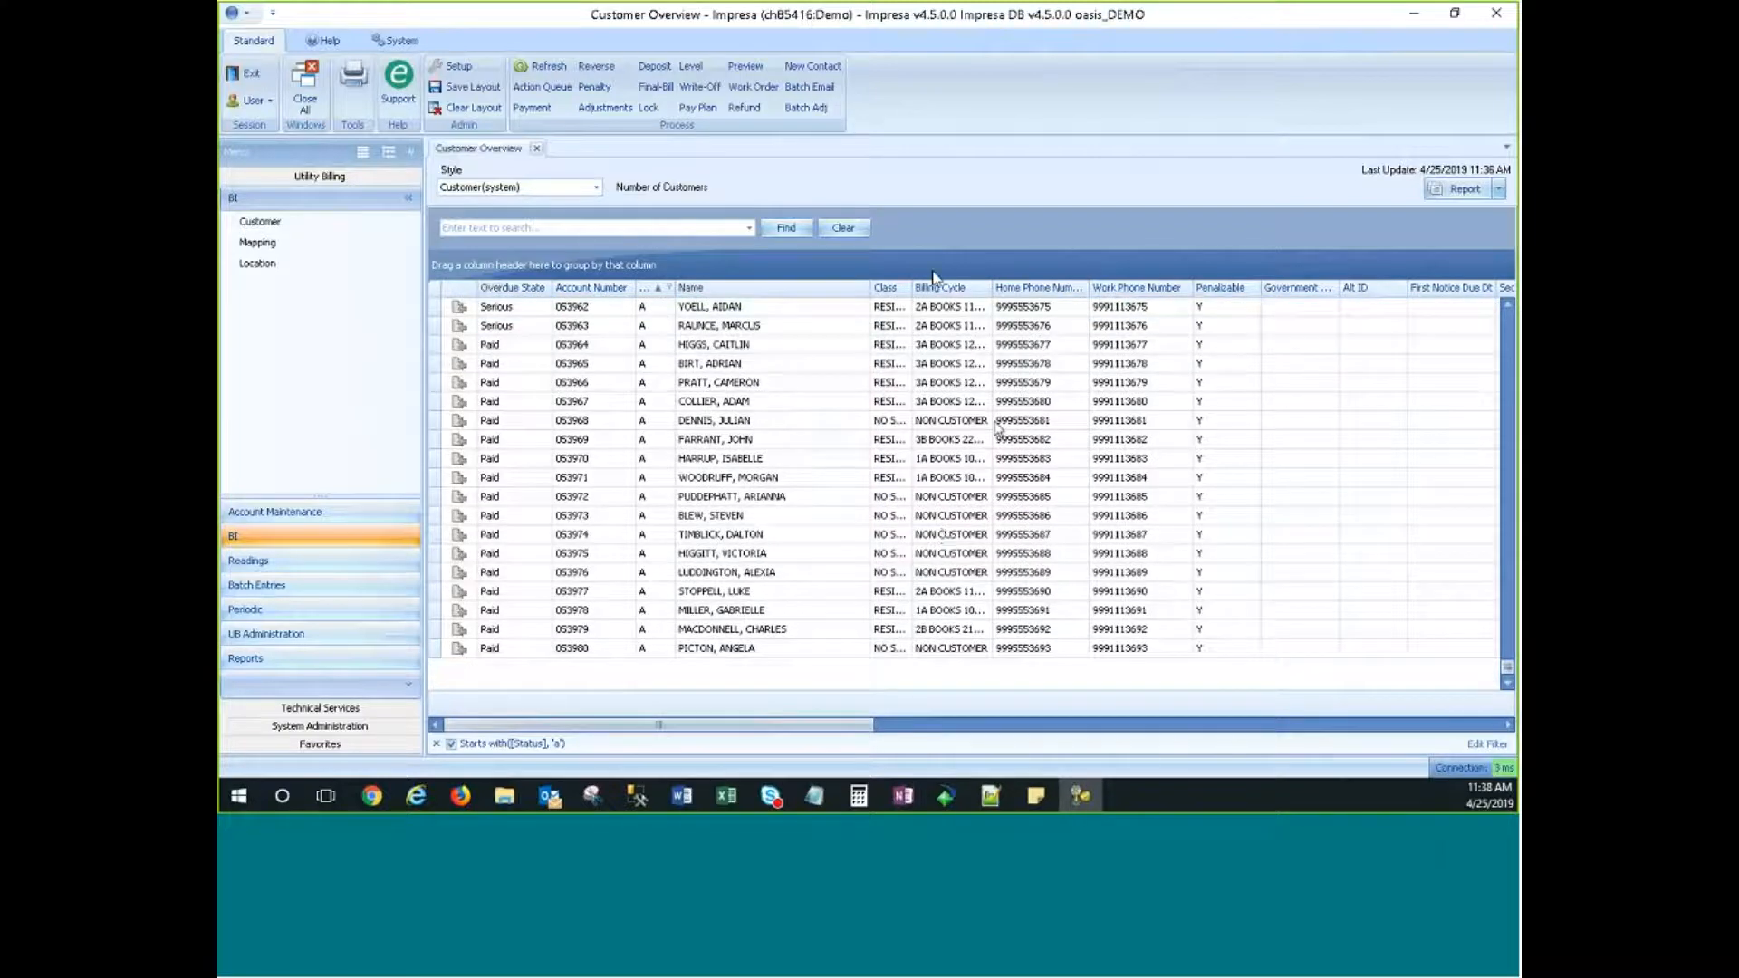
right_click(888, 288)
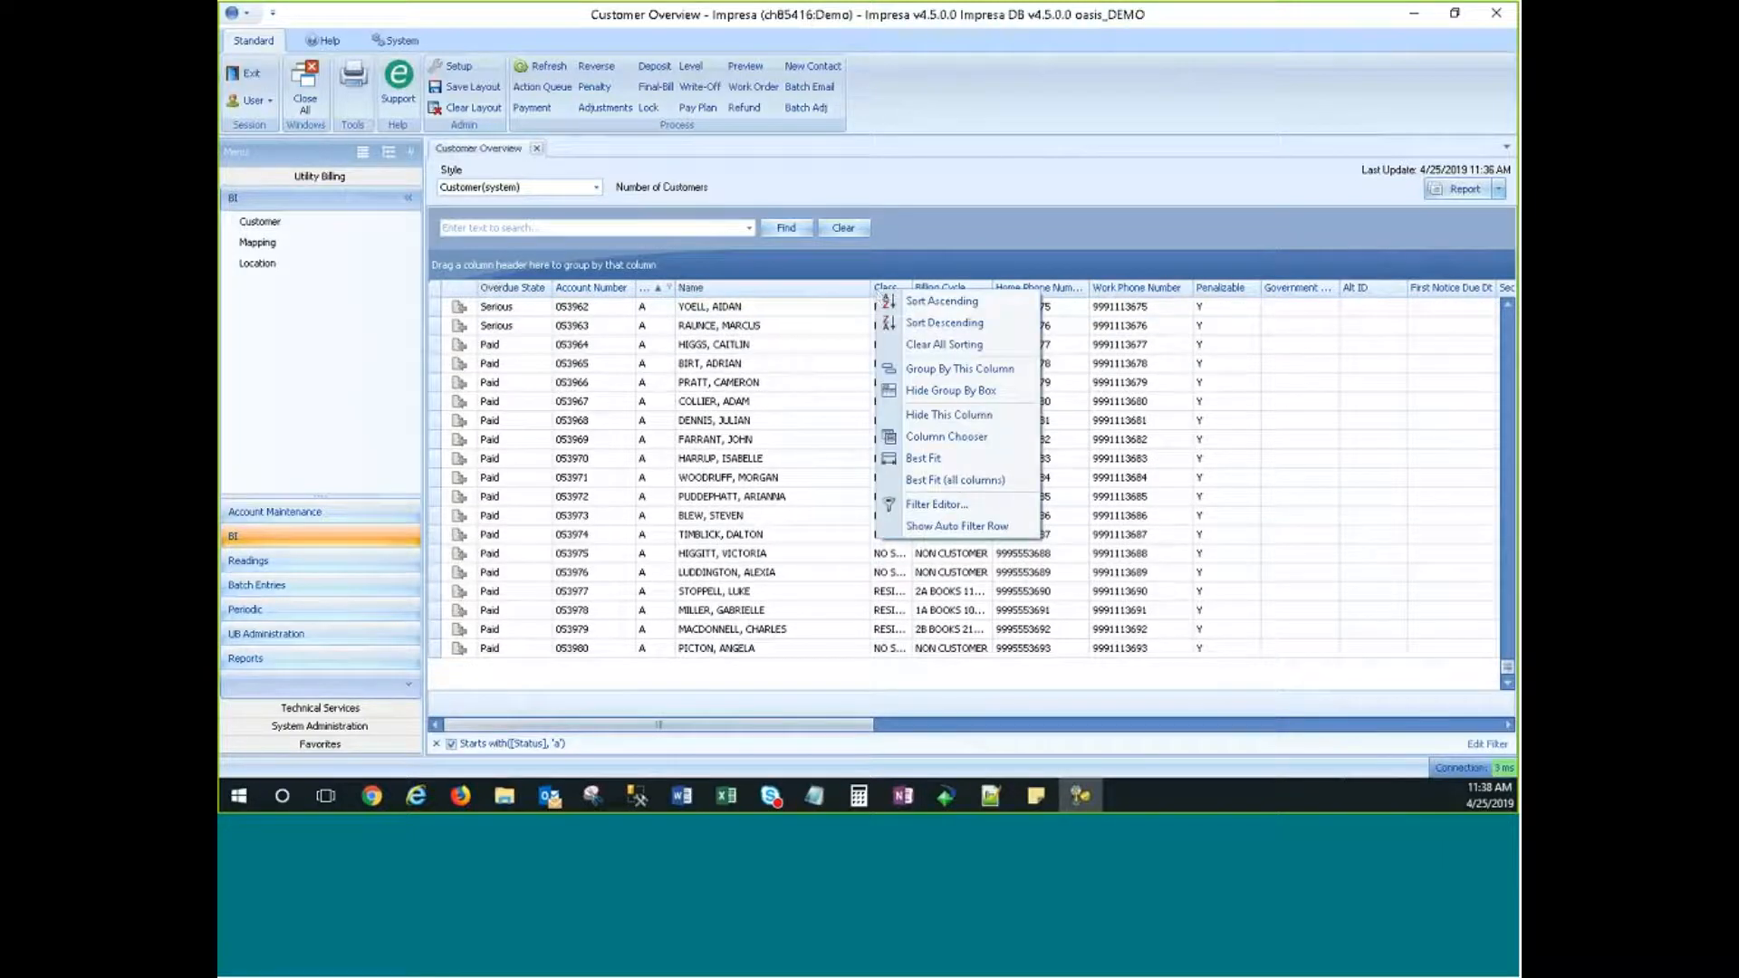
left_click(932, 416)
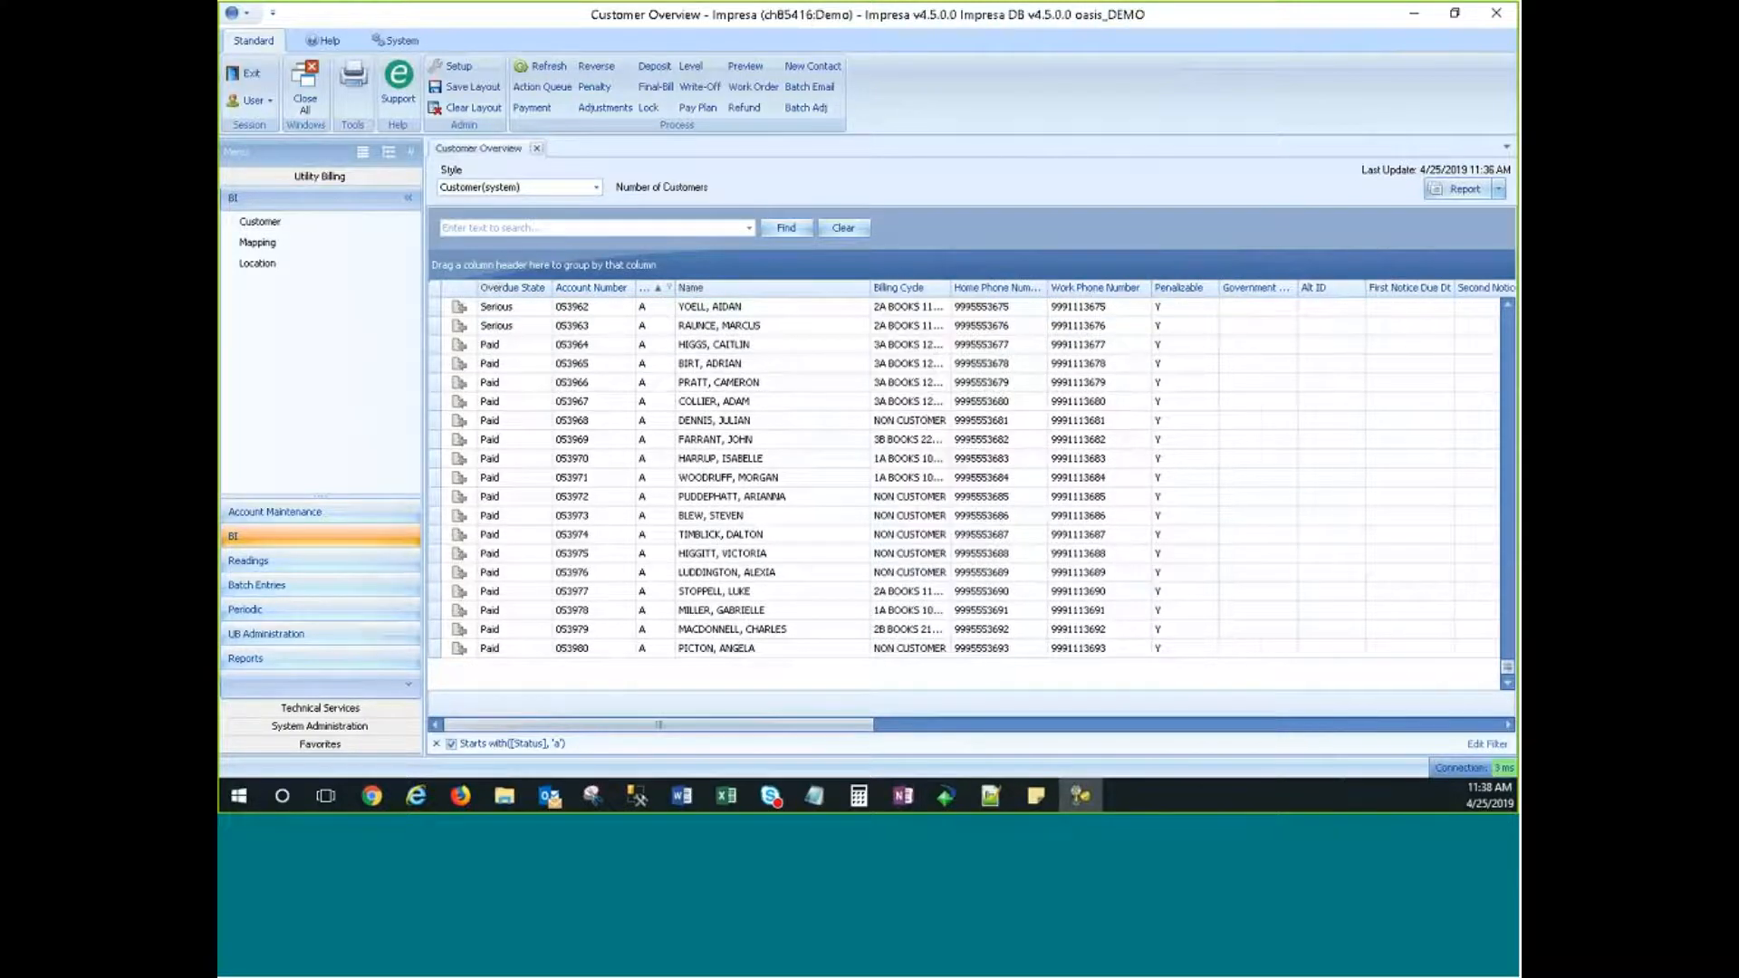
Step: Save the Customer Overview layout to the database and review the options offered for the Name column
left_click(471, 88)
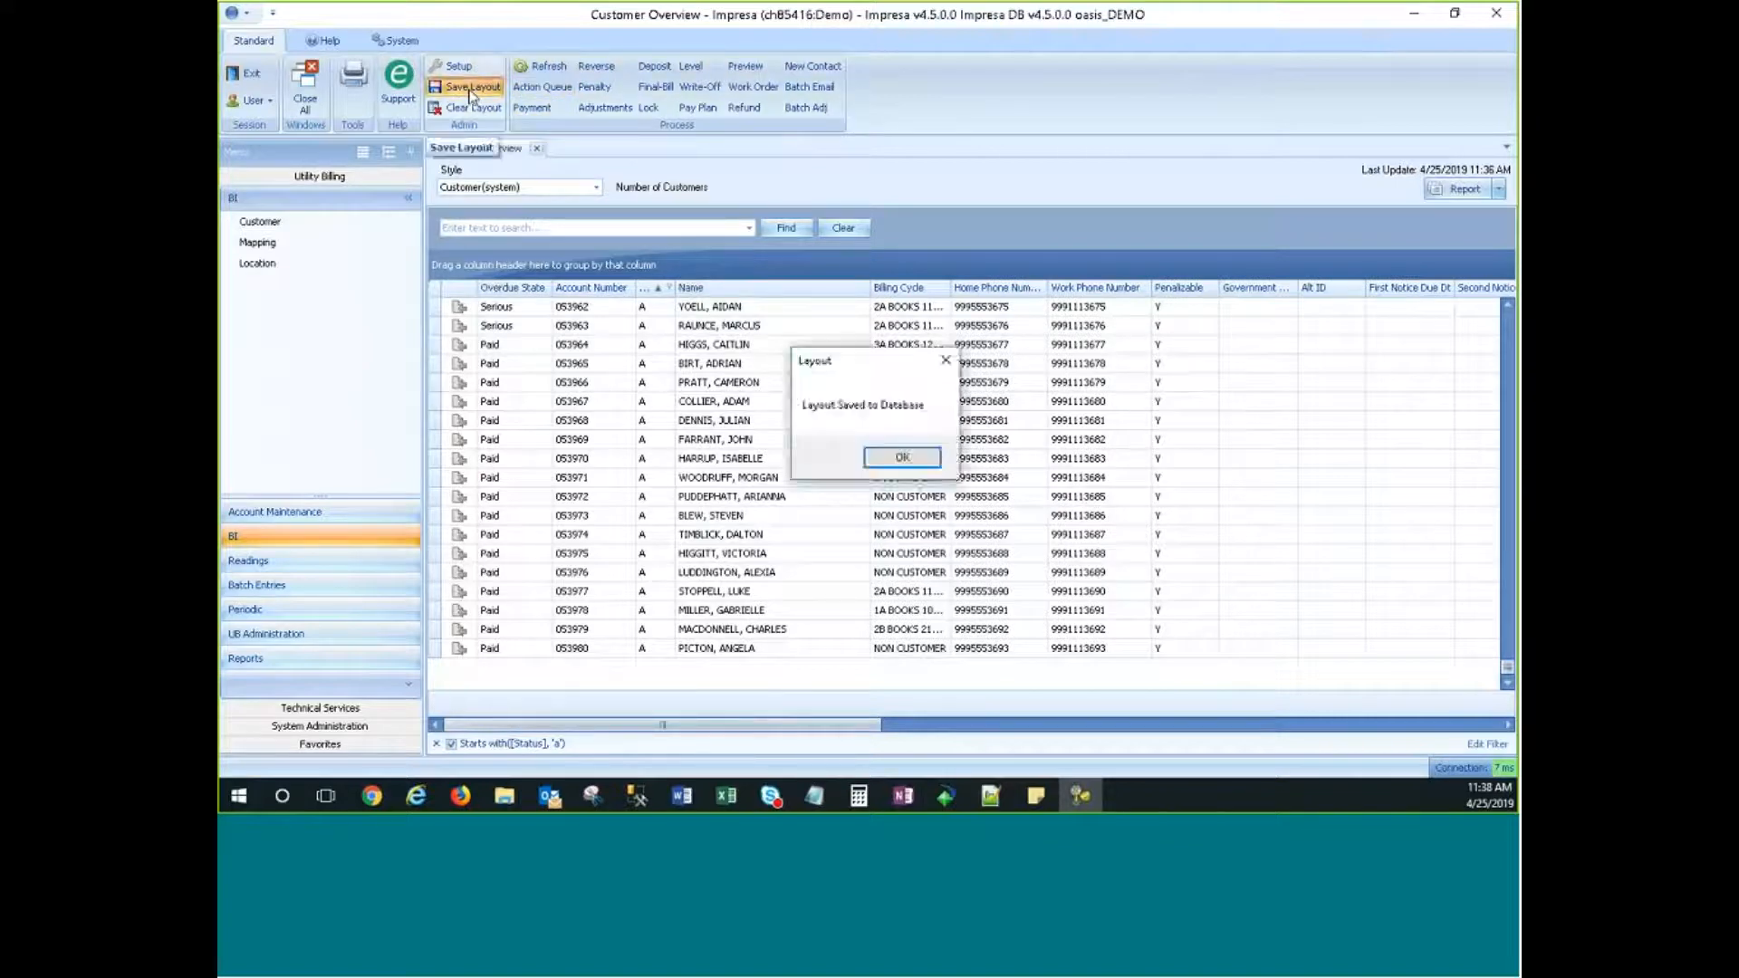
left_click(897, 458)
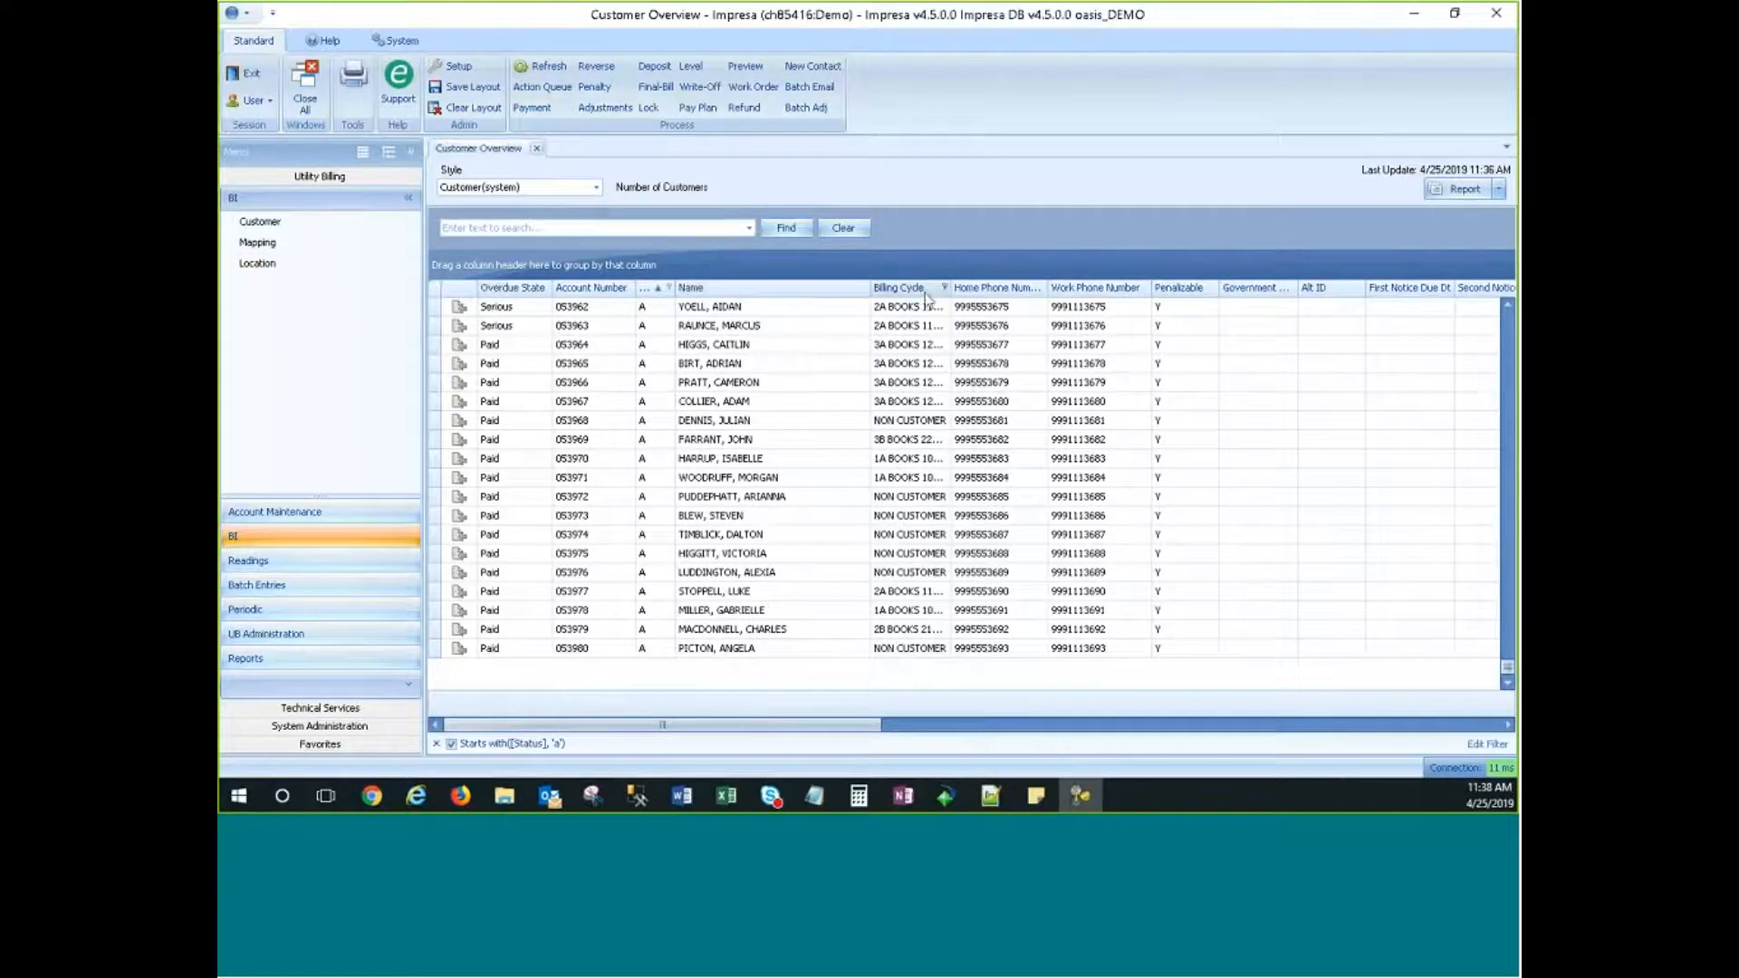
right_click(786, 290)
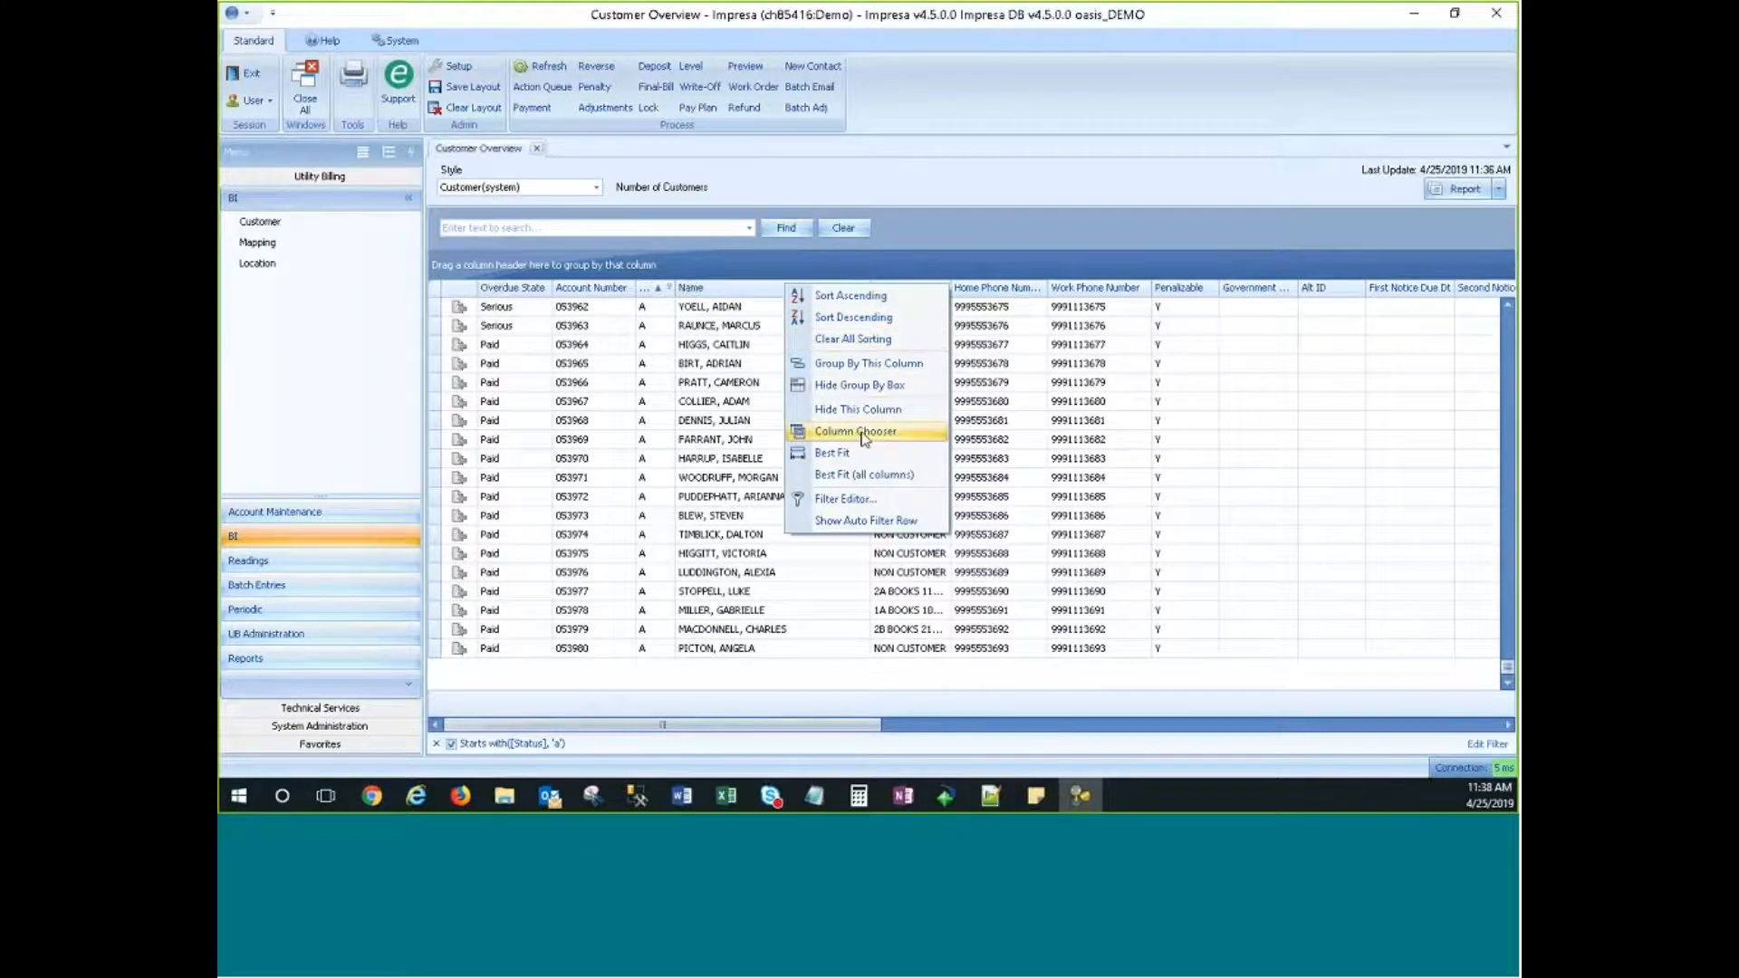
left_click(989, 290)
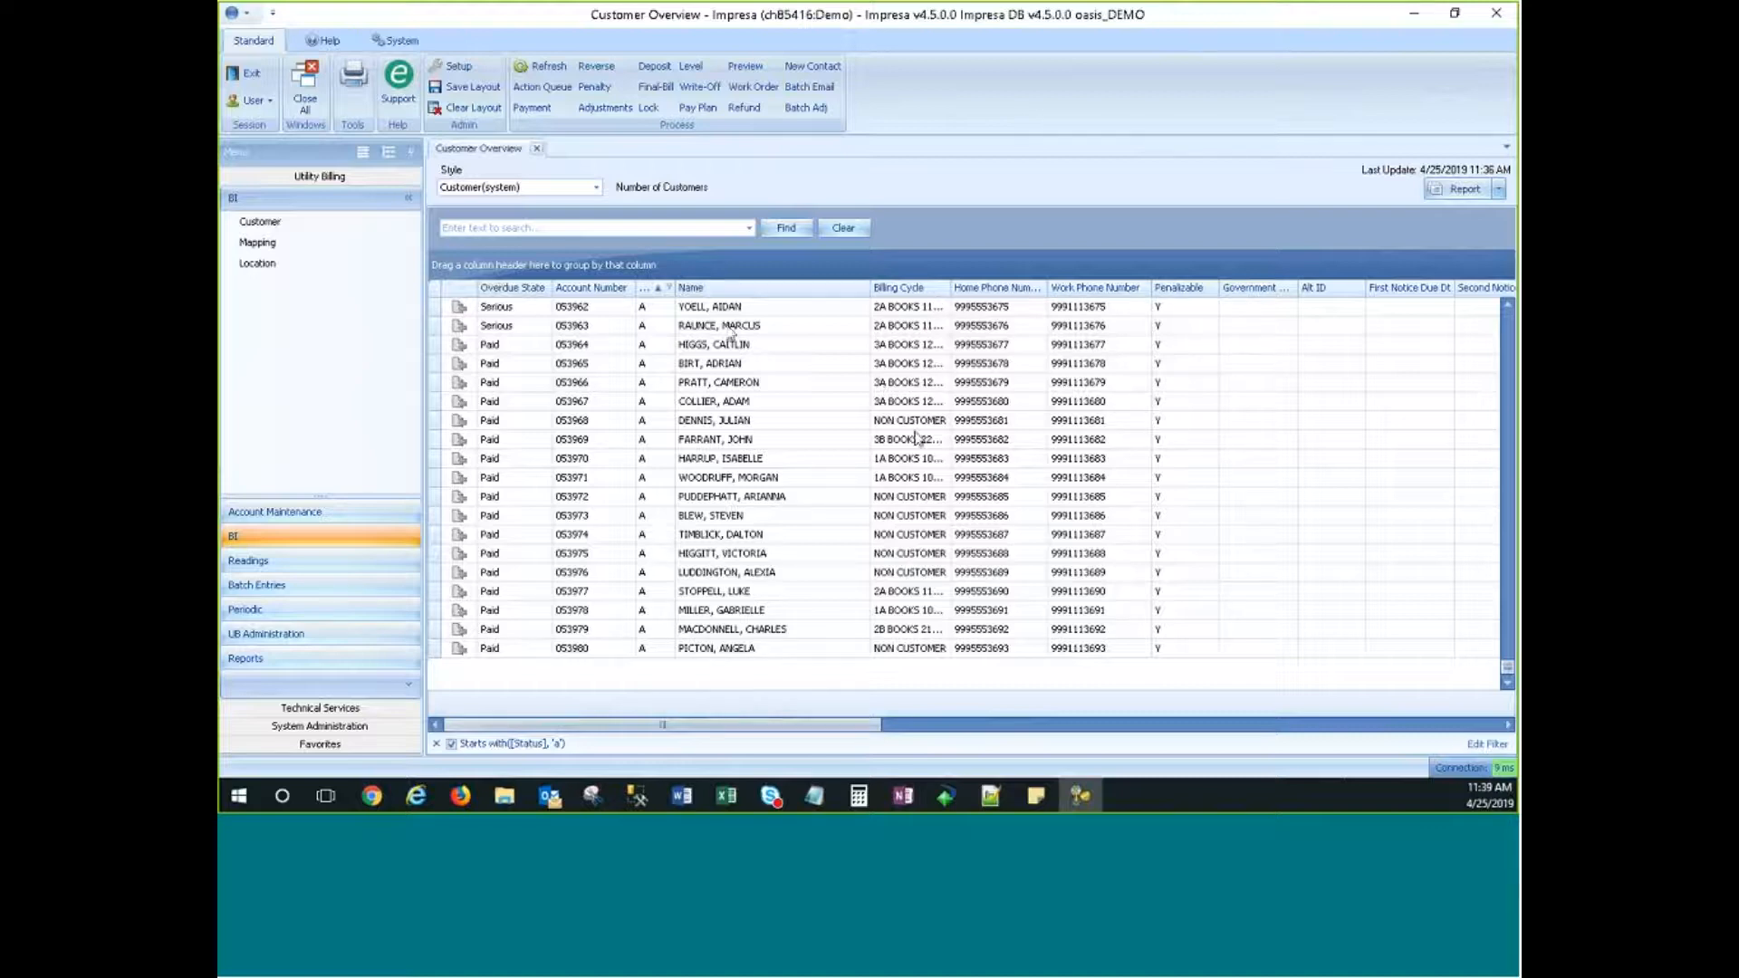
Step: Open the customer record of the first Paid account in the list, compare it with the overview, and close the record
left_click(769, 310)
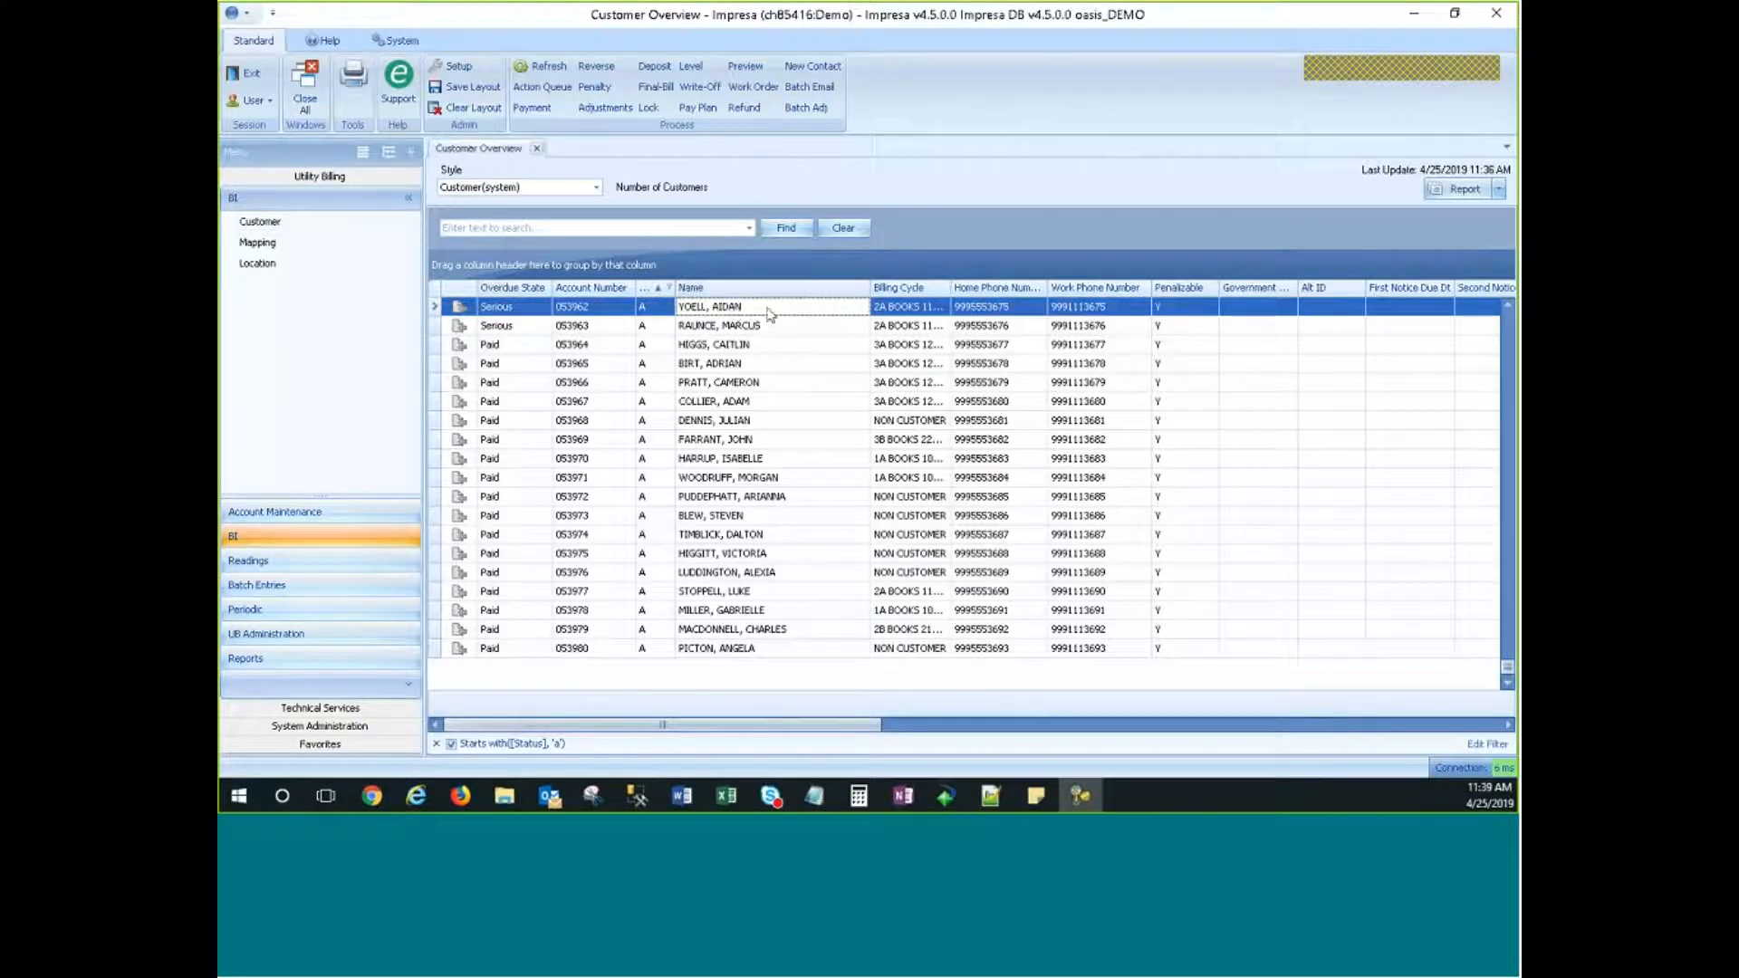
left_click(806, 342)
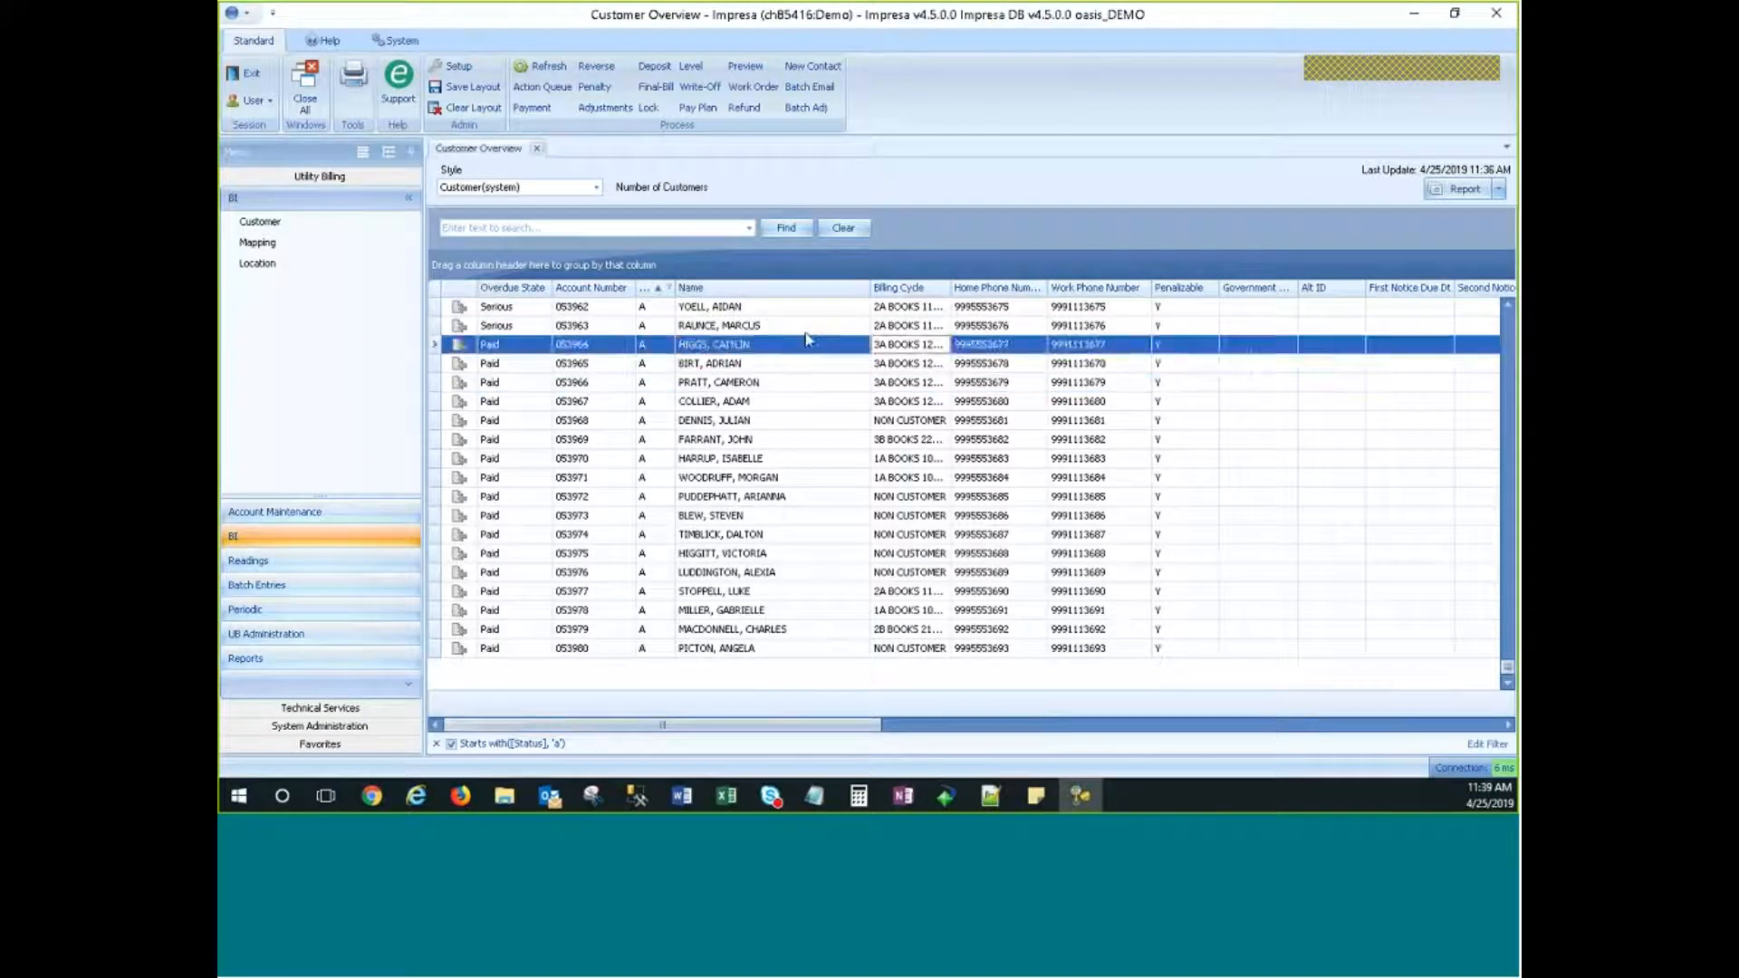
left_click(712, 327)
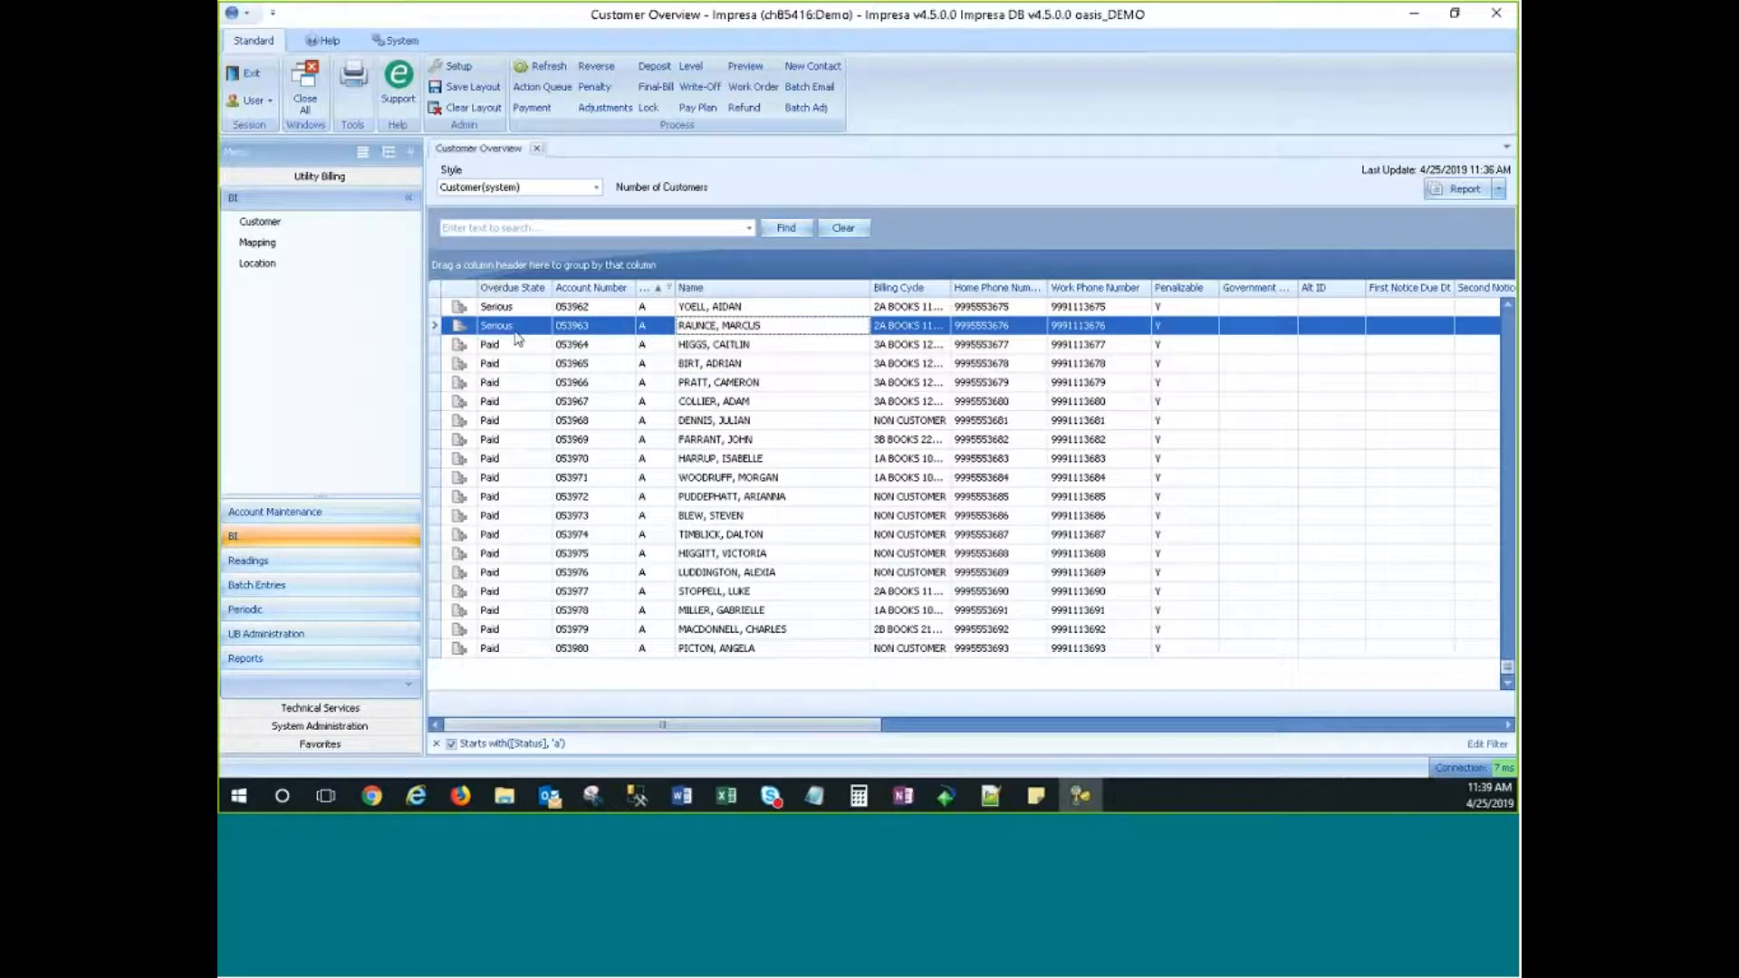
left_click(717, 352)
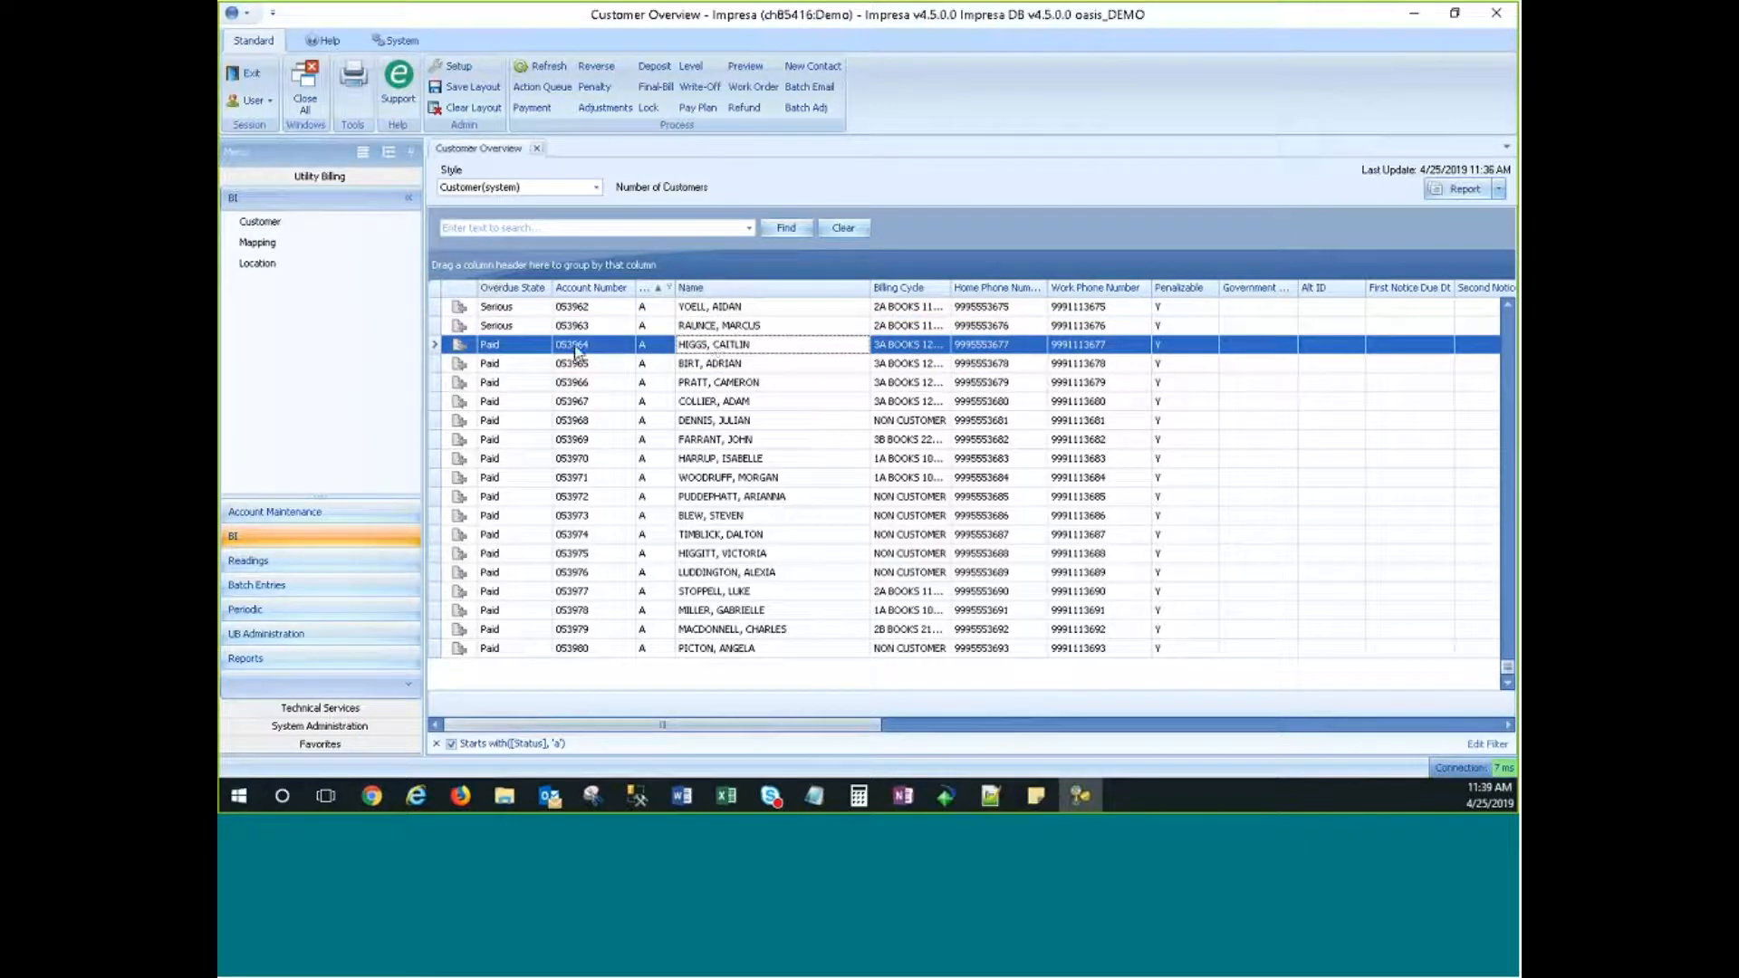
left_click(459, 347)
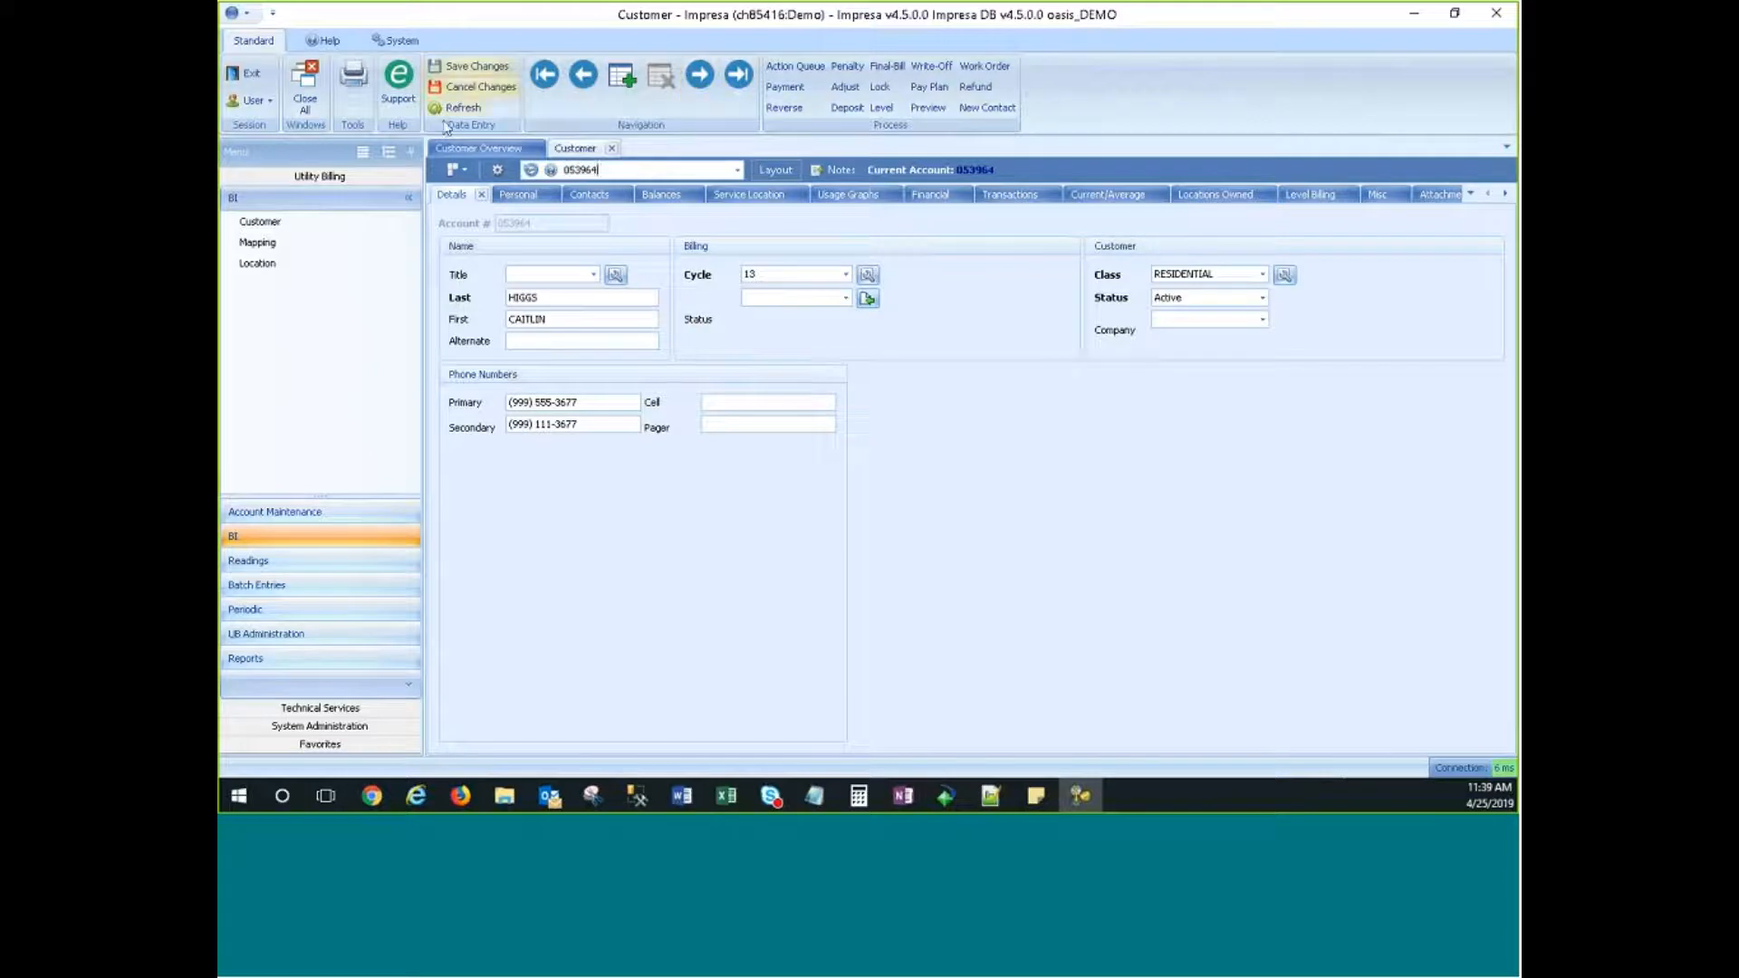
left_click(473, 144)
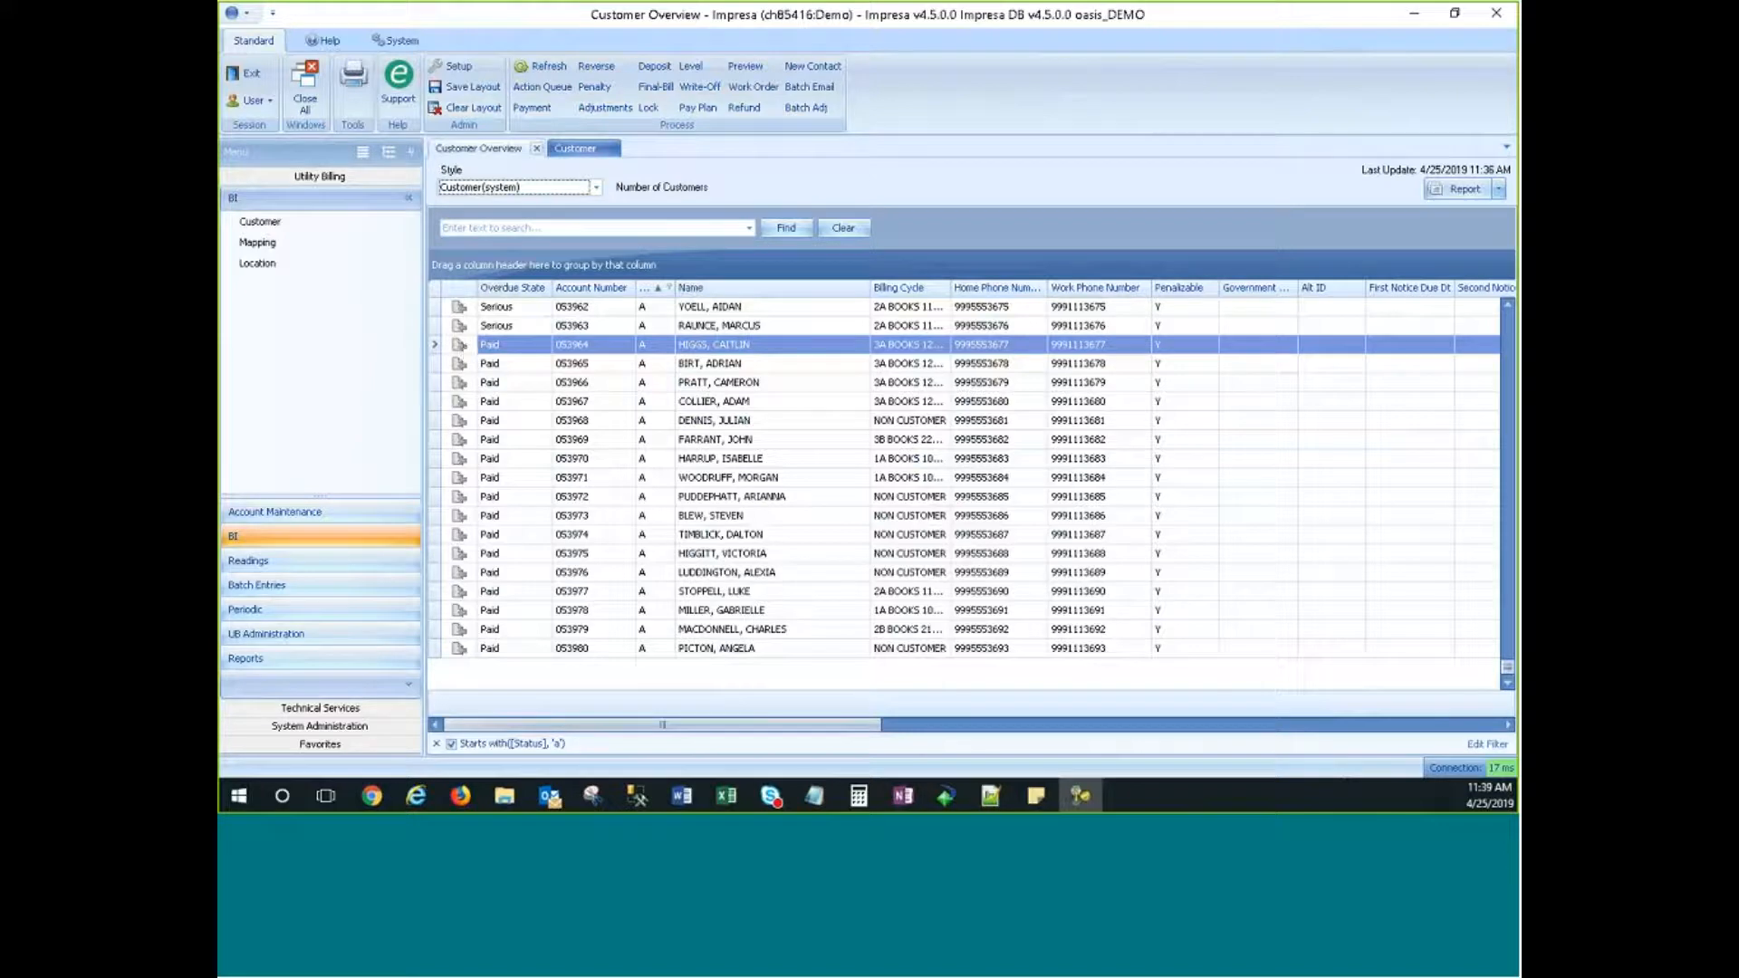
left_click(566, 148)
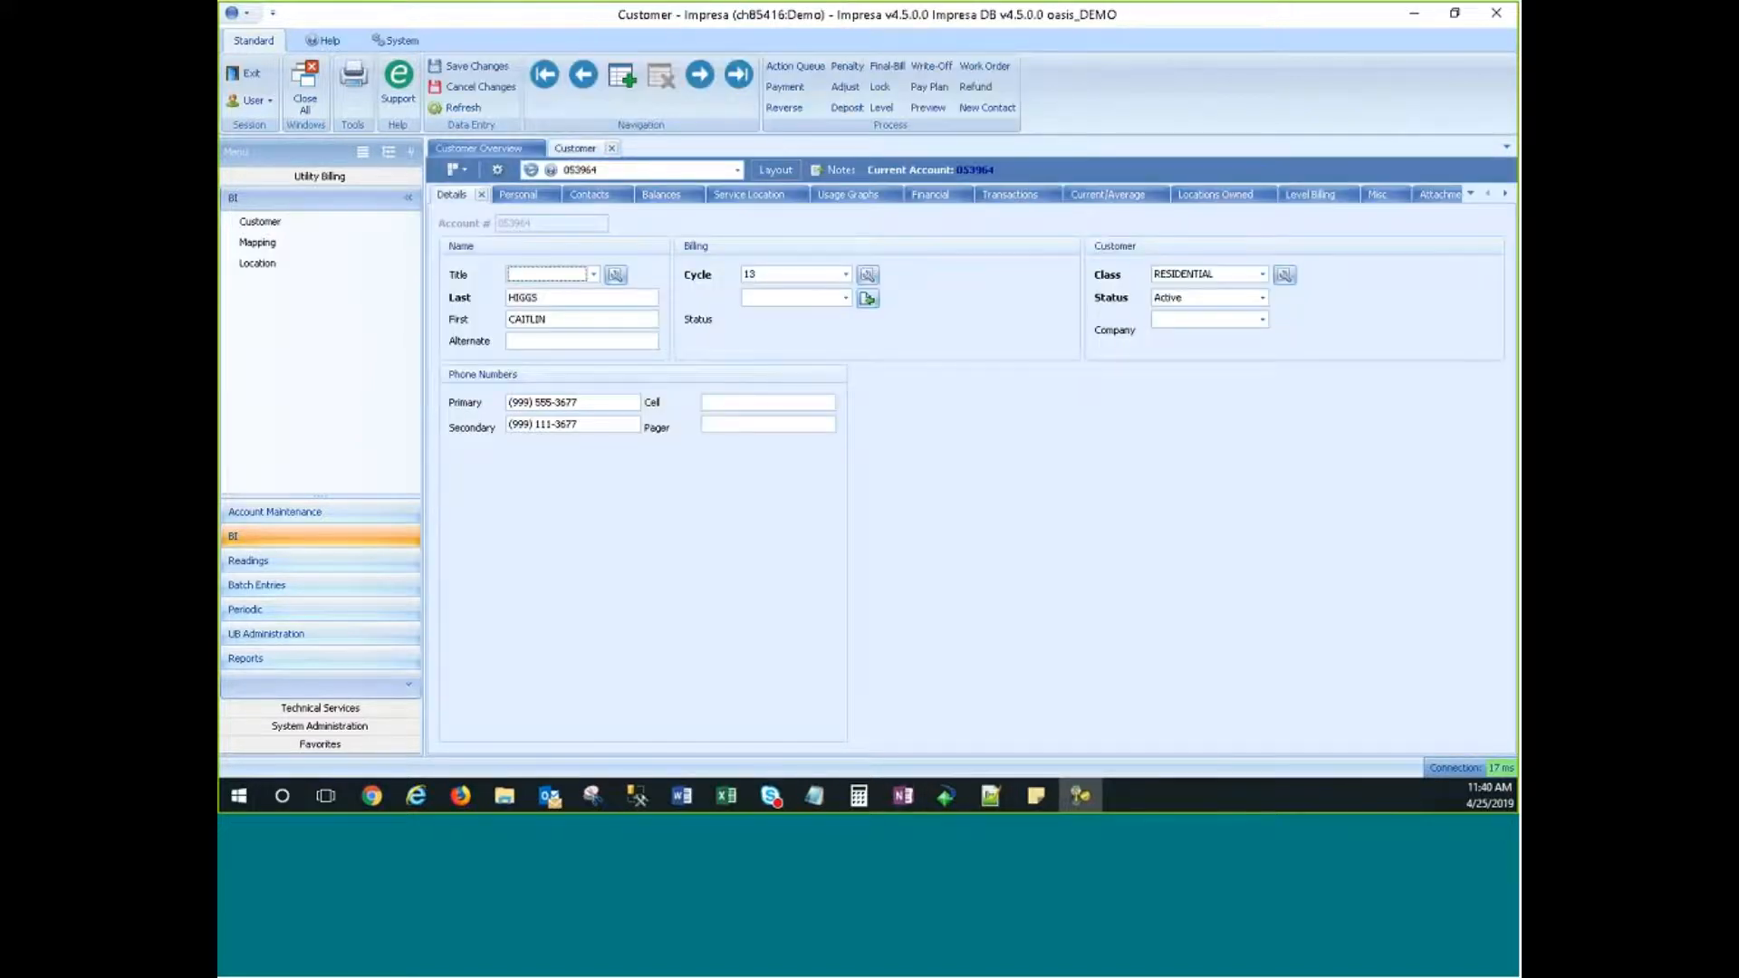
left_click(611, 148)
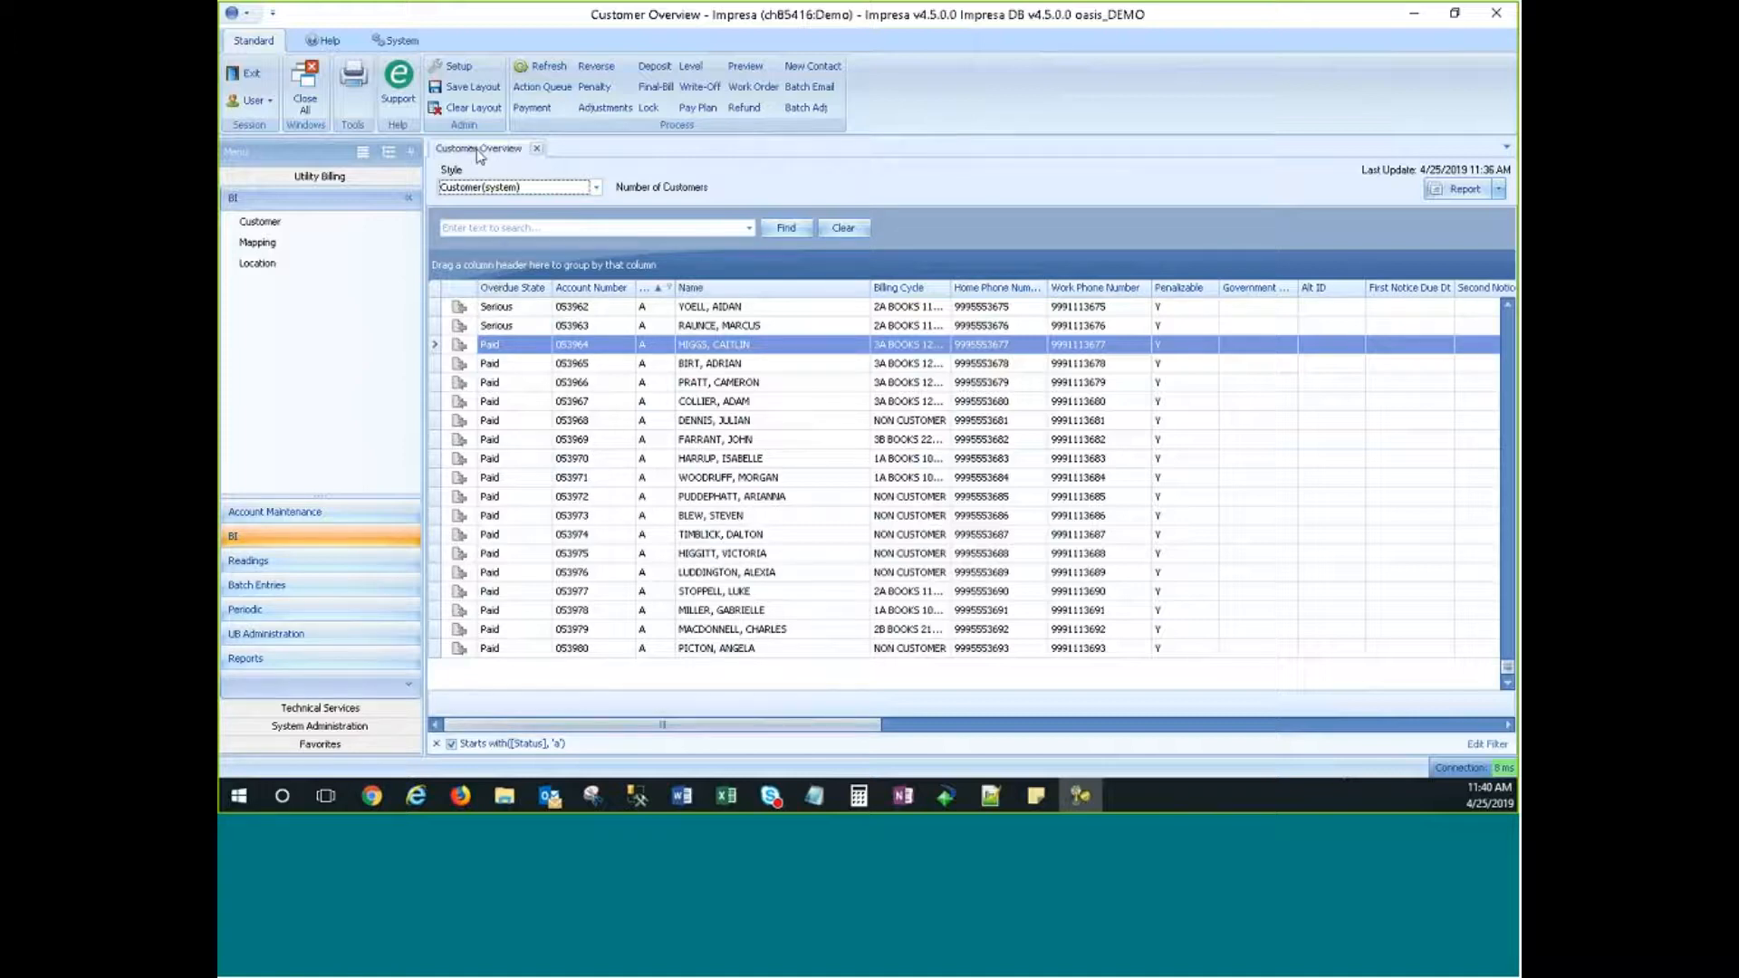
Step: Switch the Customer Overview to the Customer/Location(system) style and accept saving the upgraded grid layout to the database
left_click(546, 187)
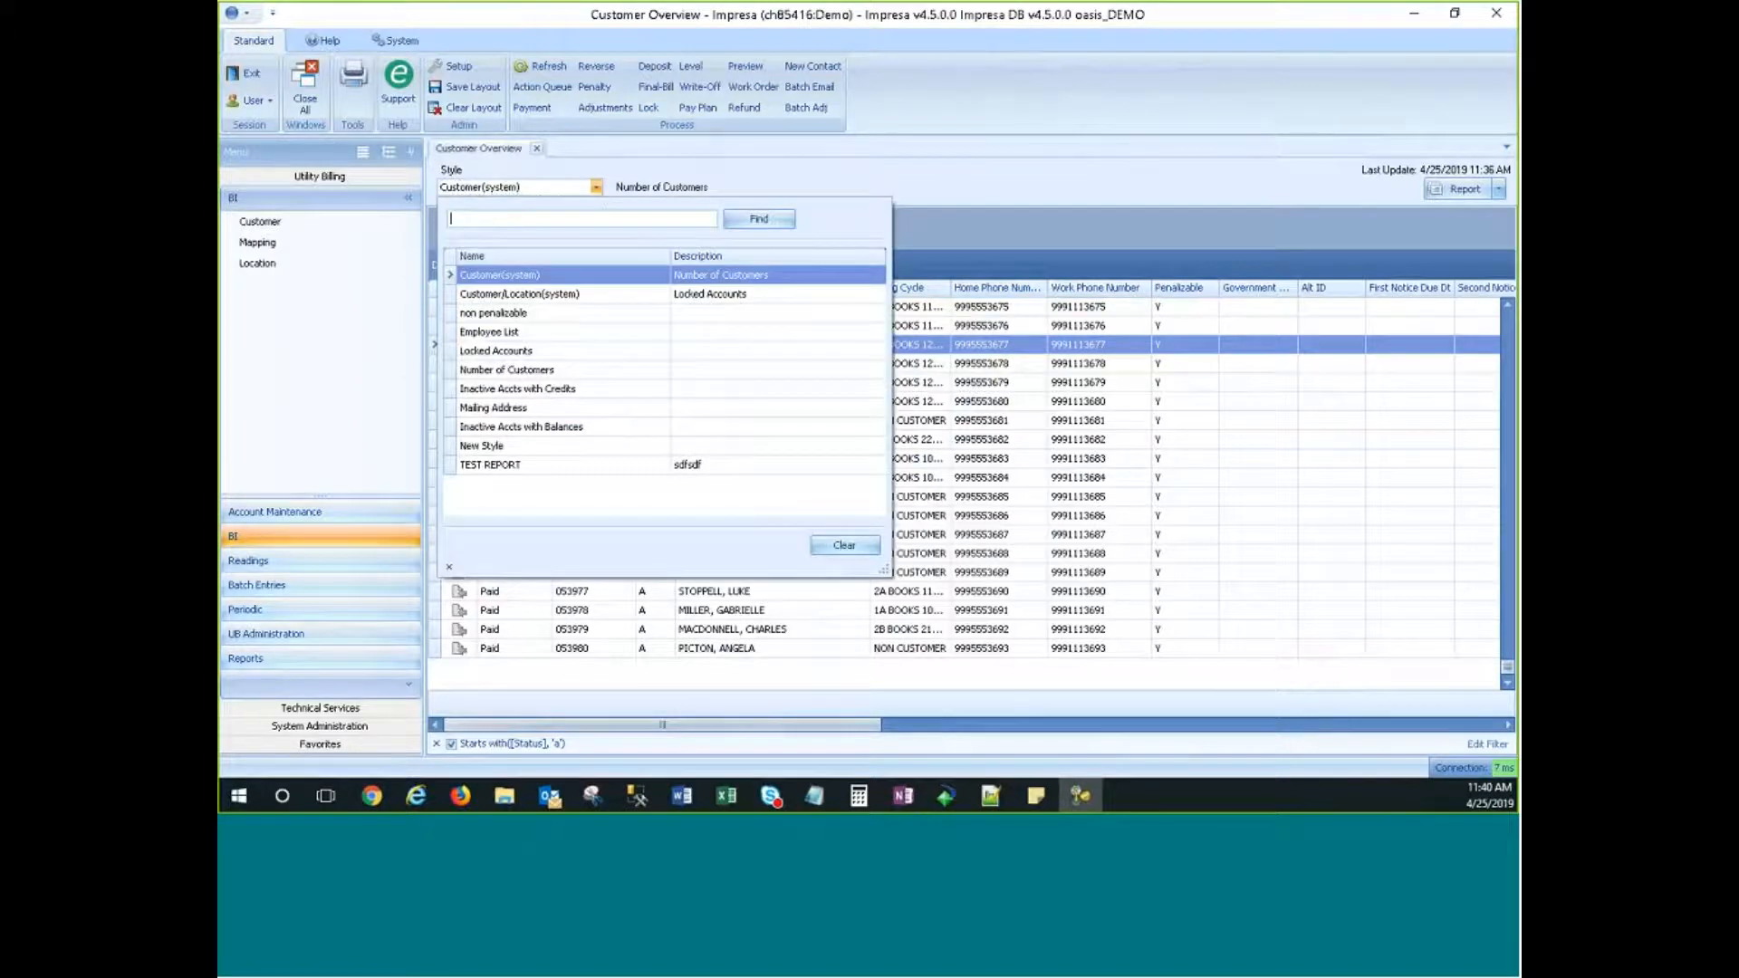
left_click(552, 297)
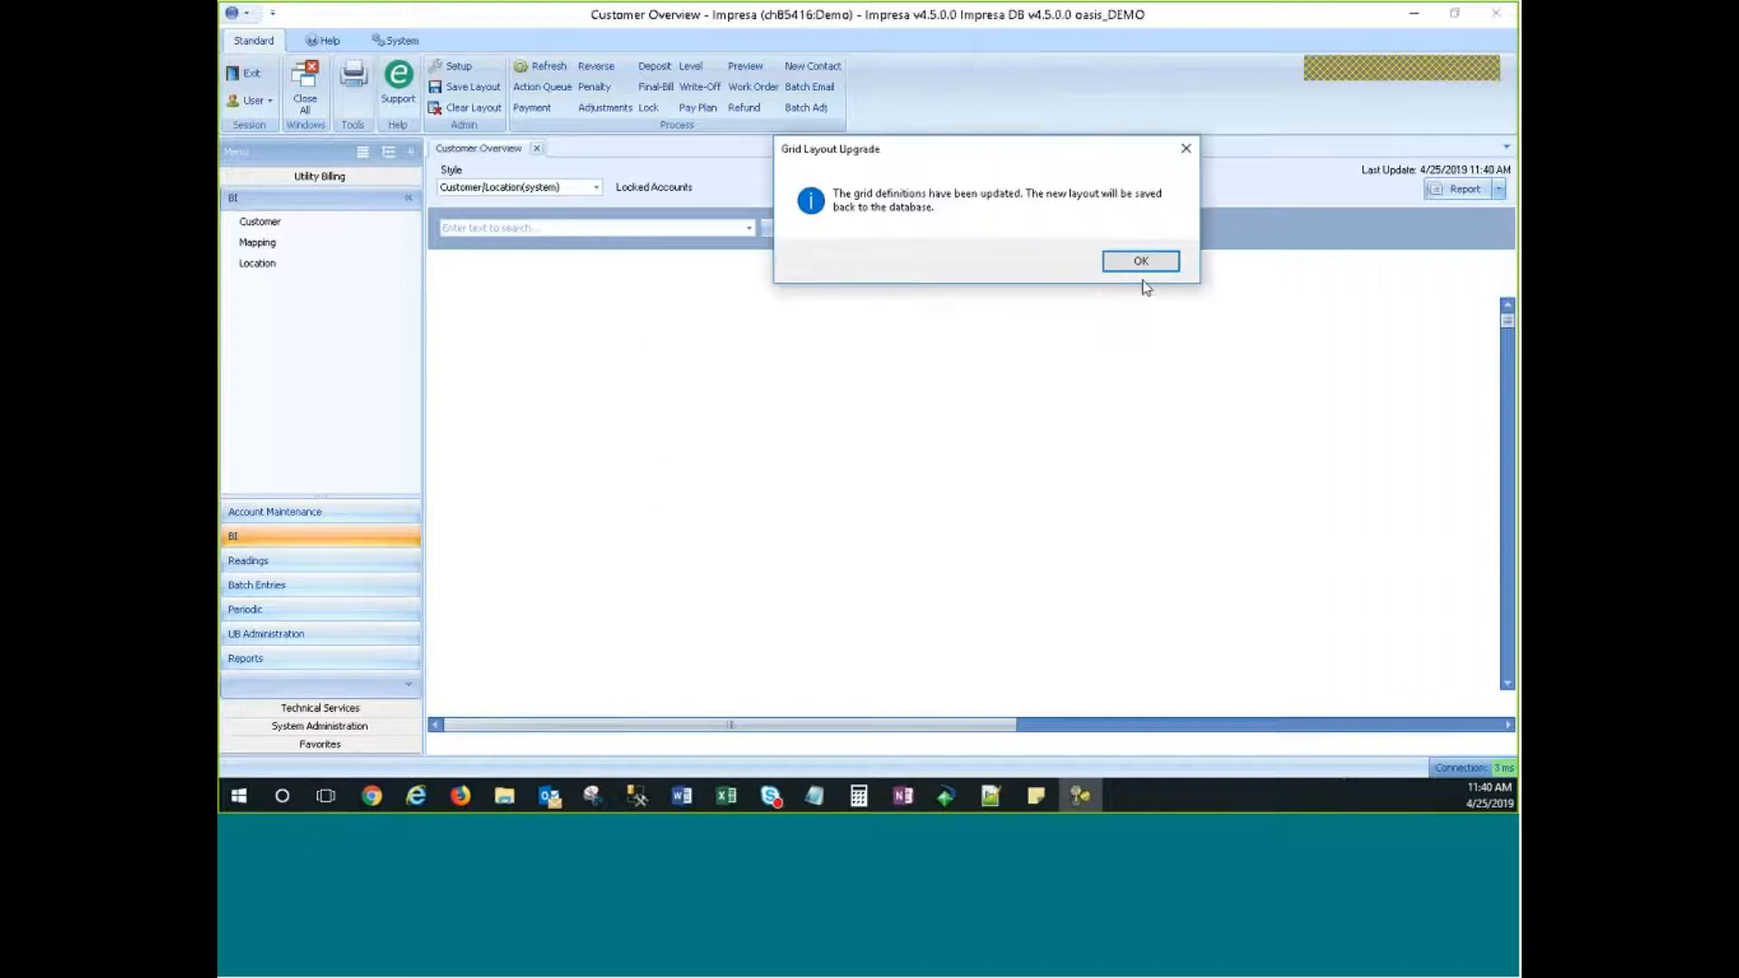
left_click(1141, 262)
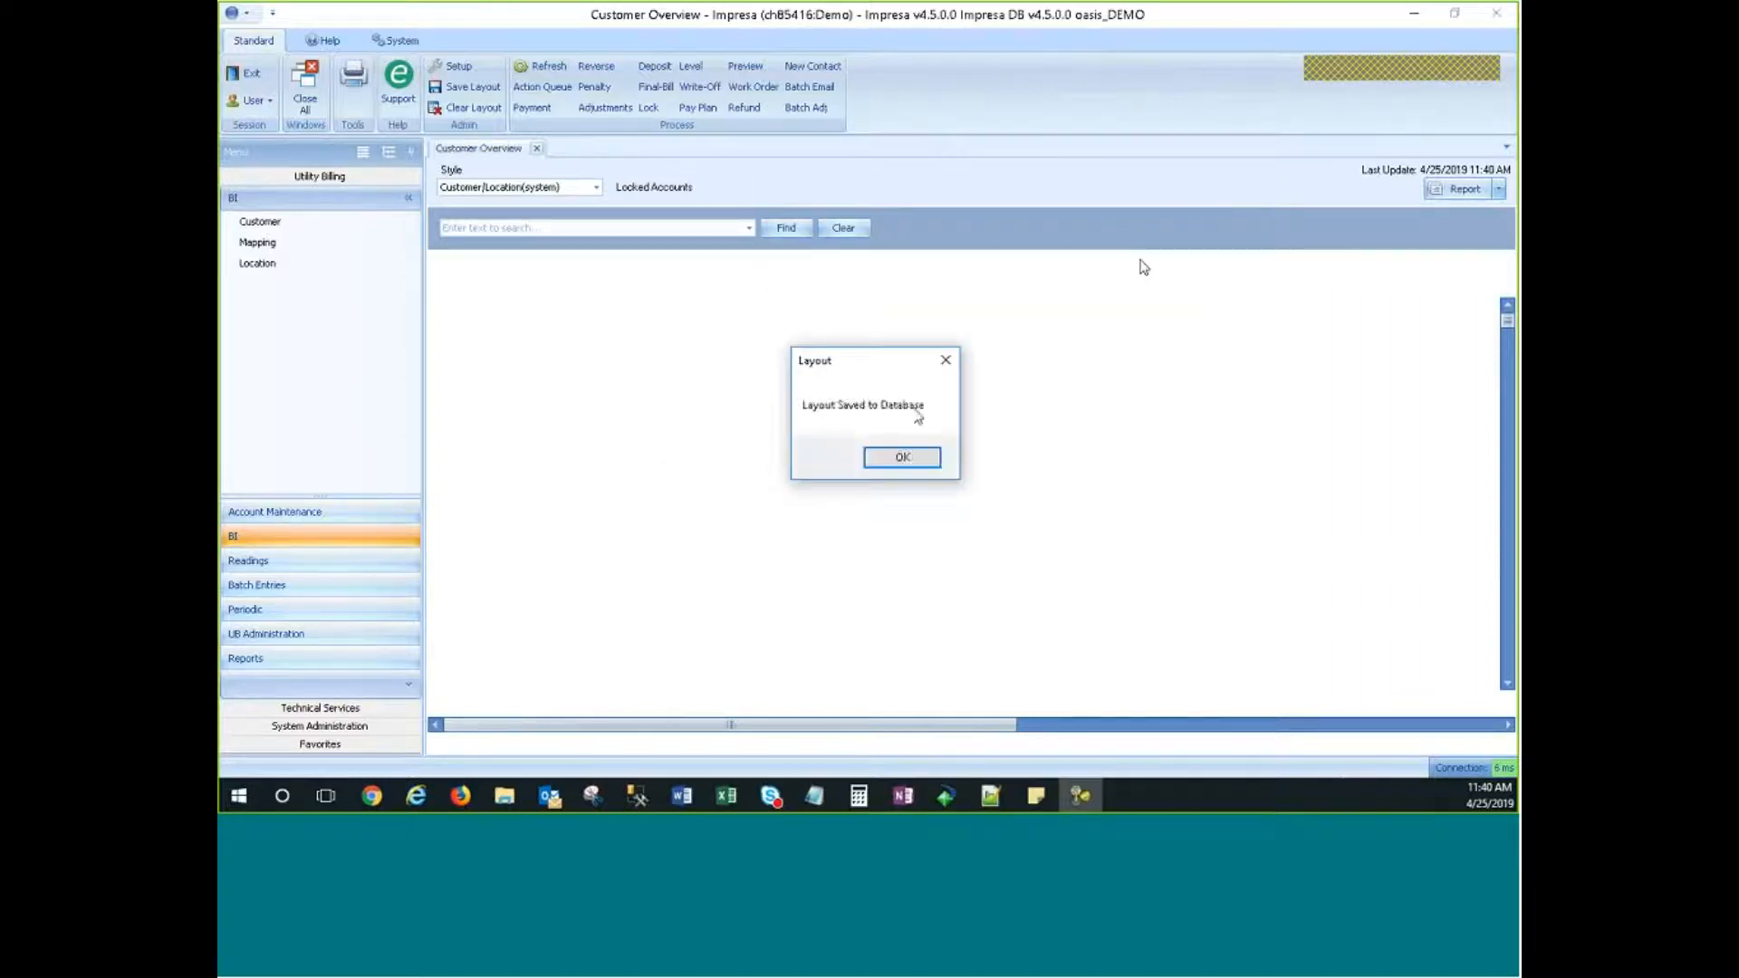
left_click(905, 462)
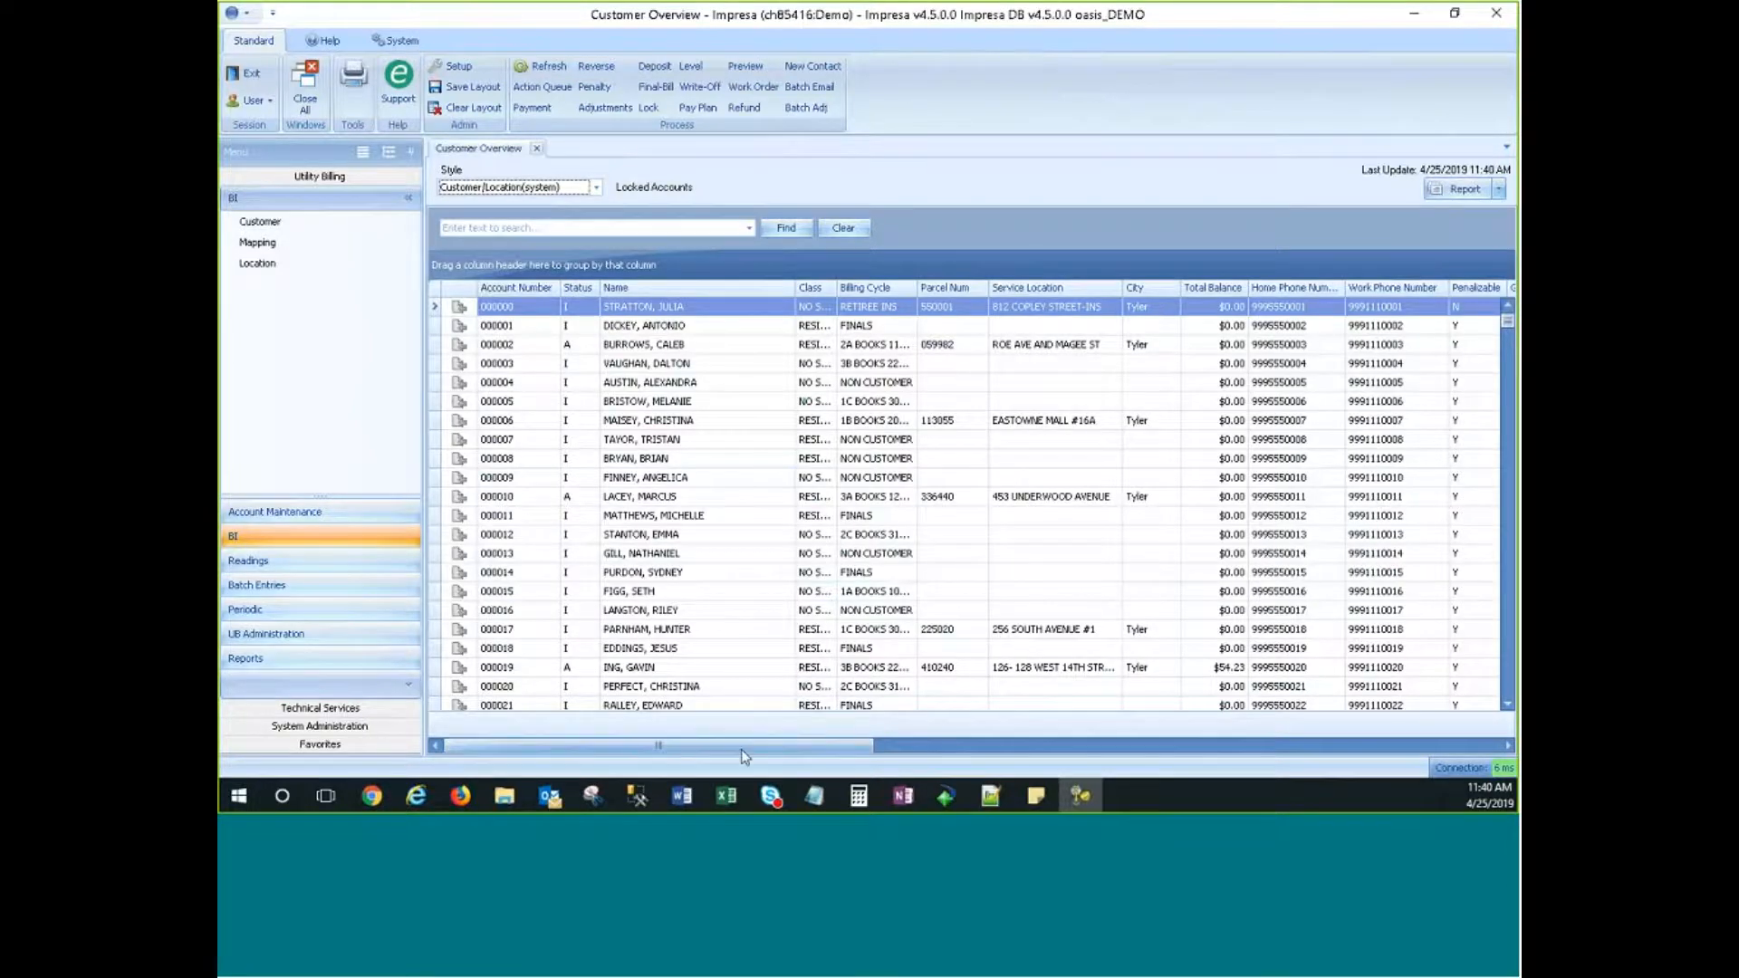
left_click_drag(742, 748, 740, 746)
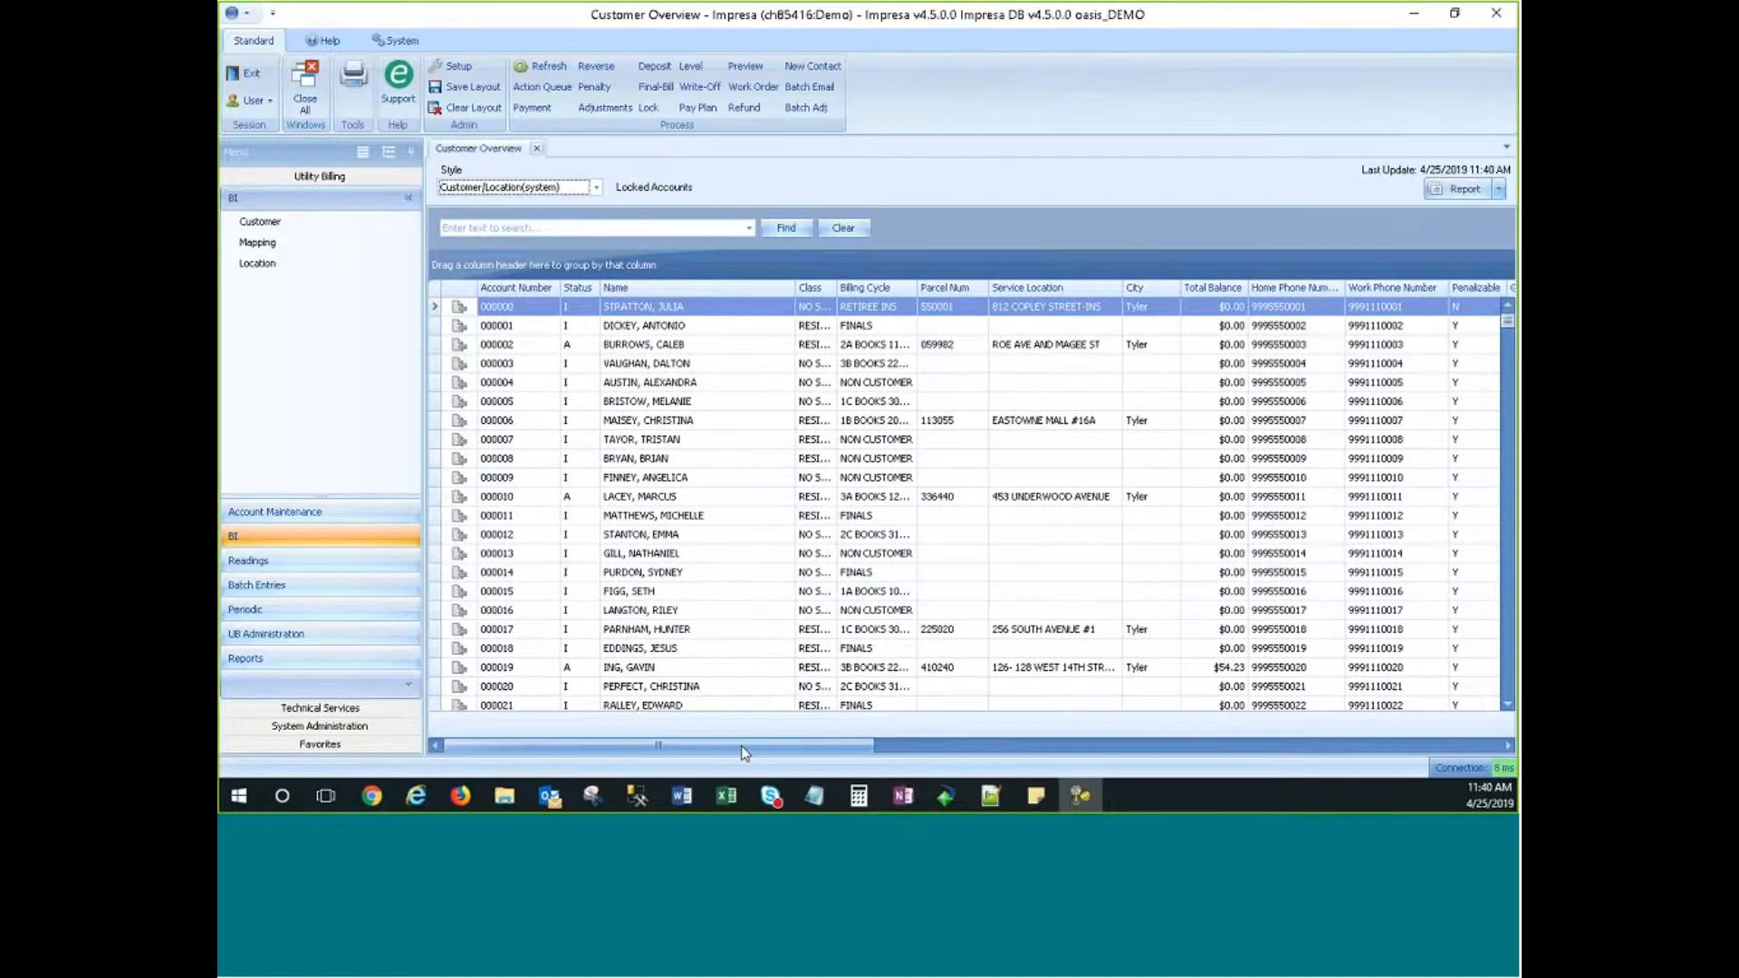
Step: Sort the customers by Service Location in ascending order and show the auto filter row
left_click(1050, 288)
right_click(1060, 291)
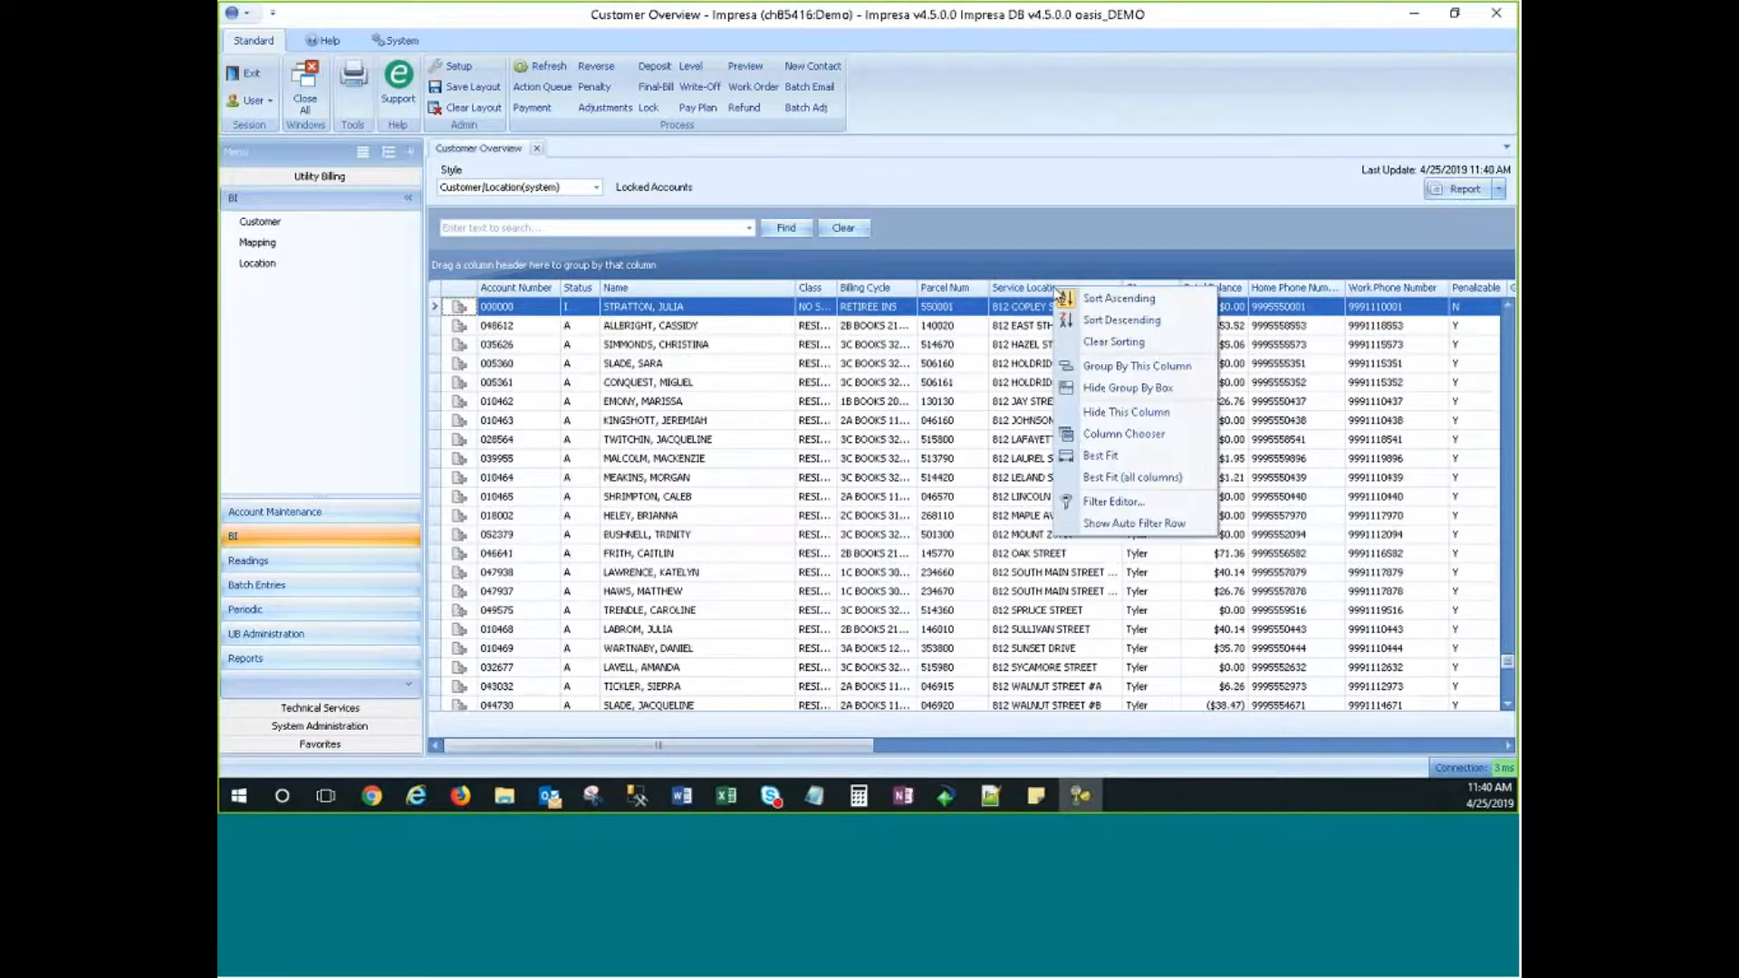
right_click(1028, 290)
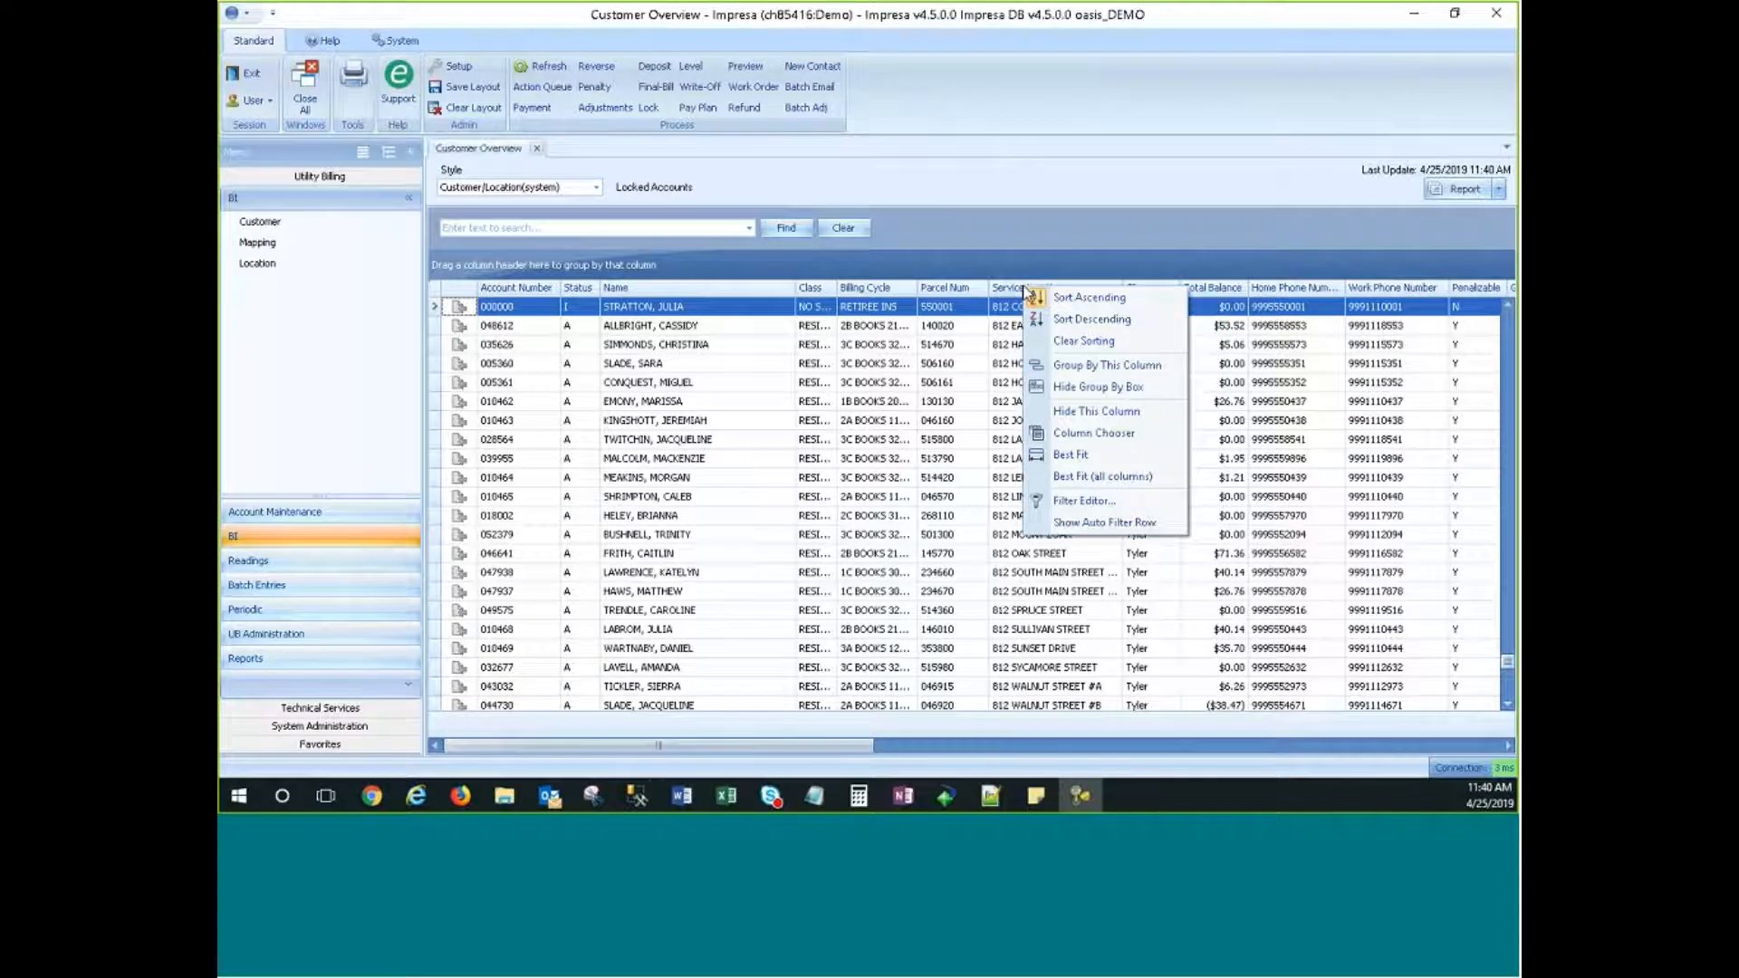
left_click(1091, 525)
Step: Filter the Service Location column with the wildcard value %west and check the matching locations from the first row
left_click(1029, 308)
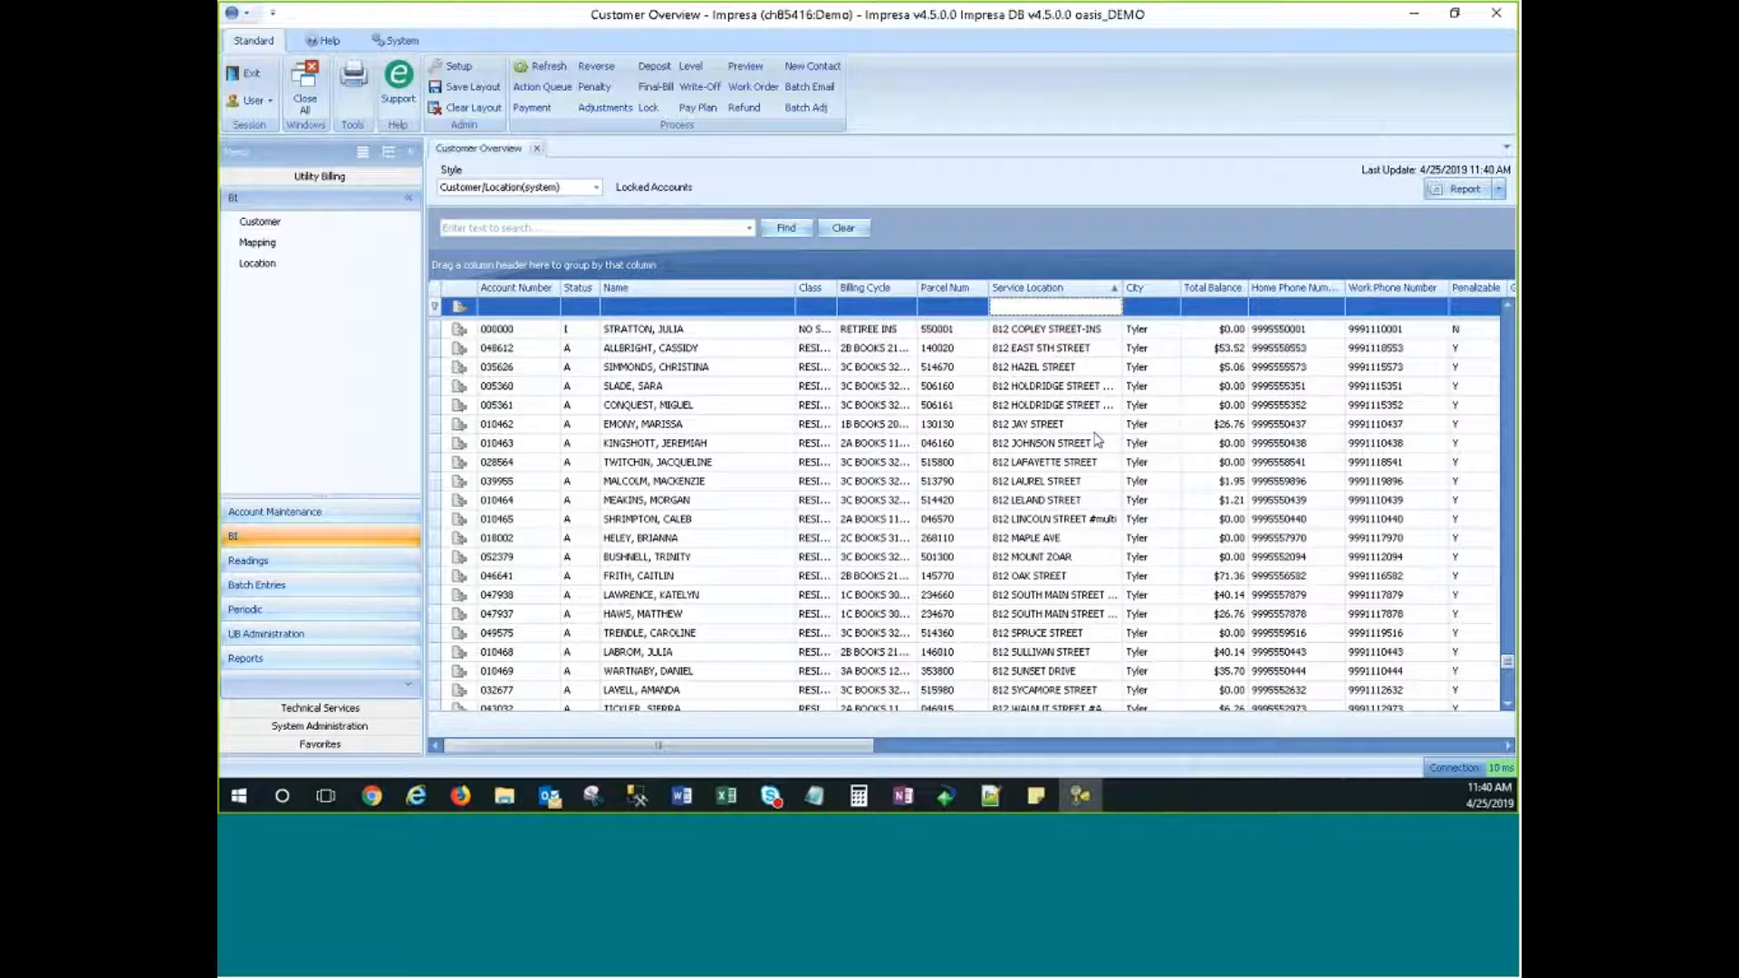
type("%")
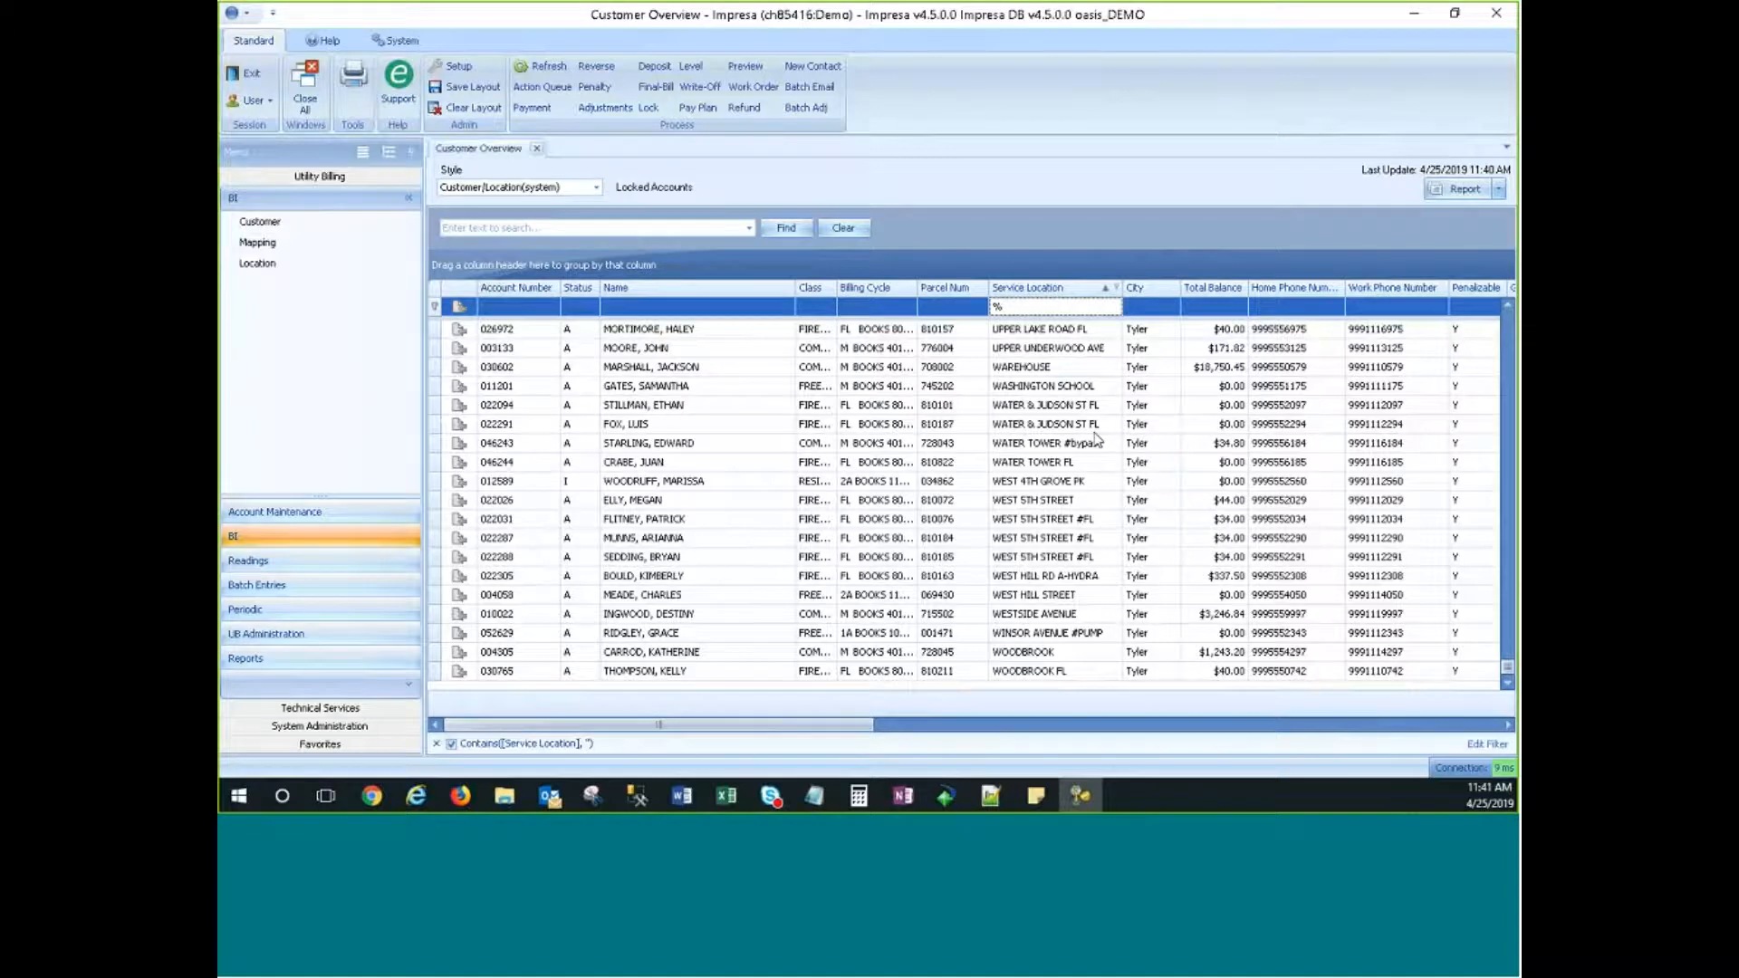
type("H")
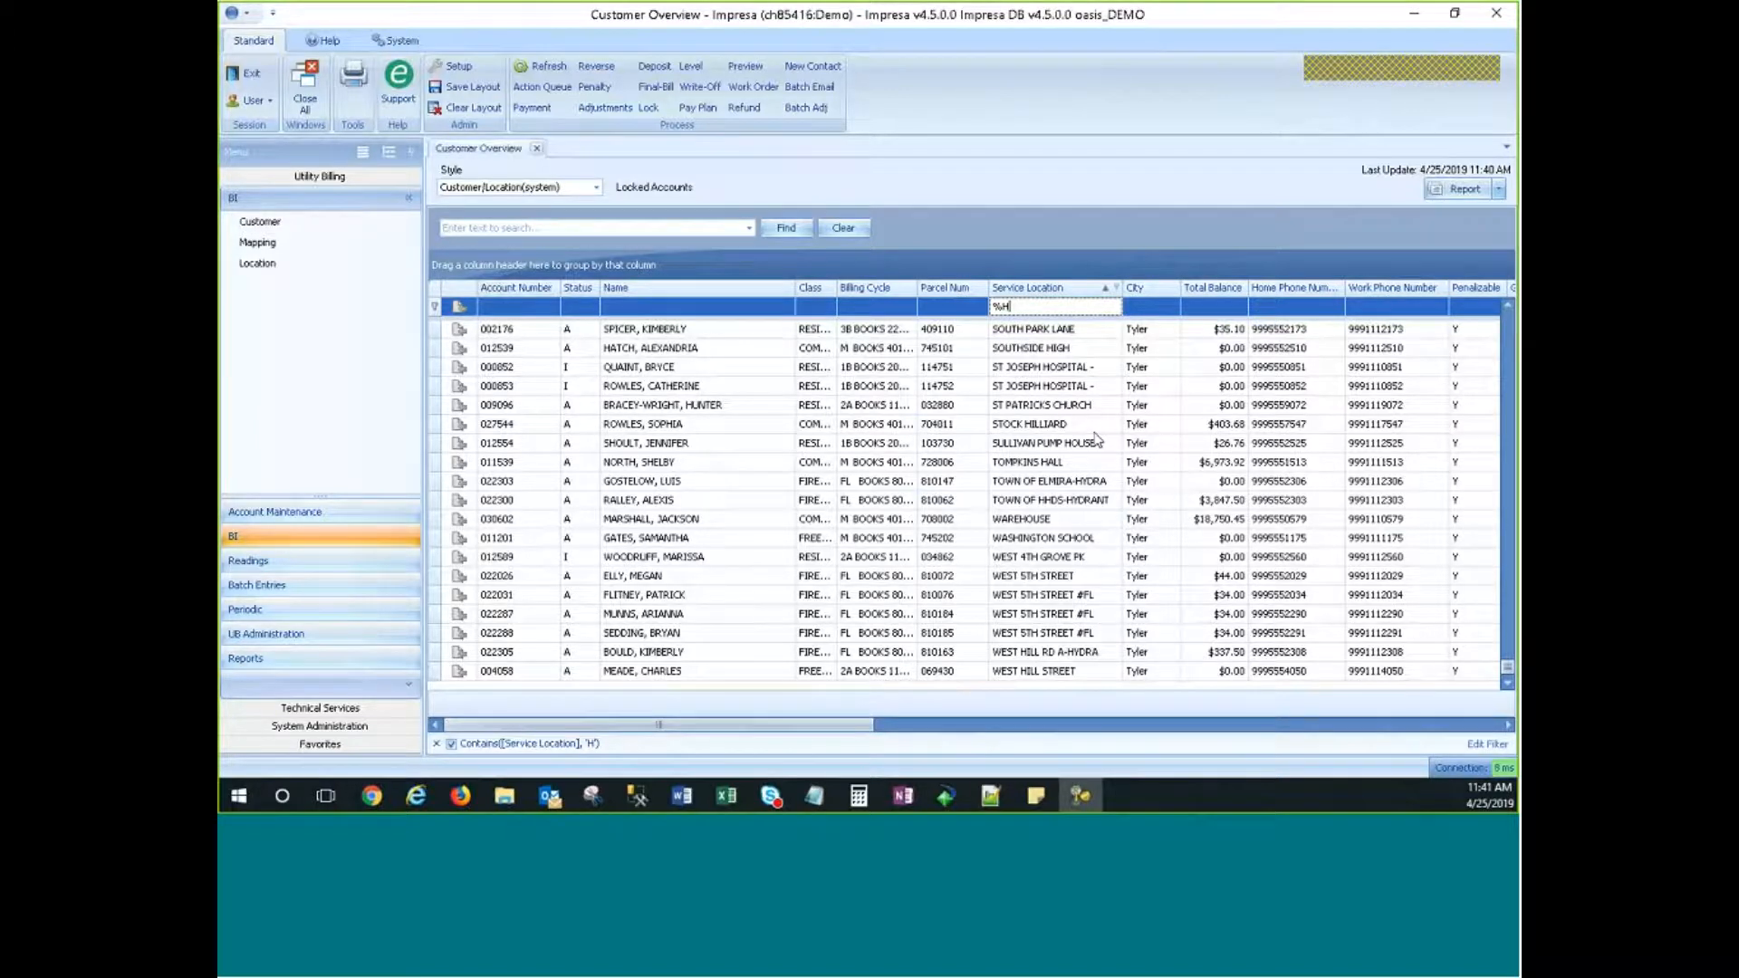
key("BackSpace")
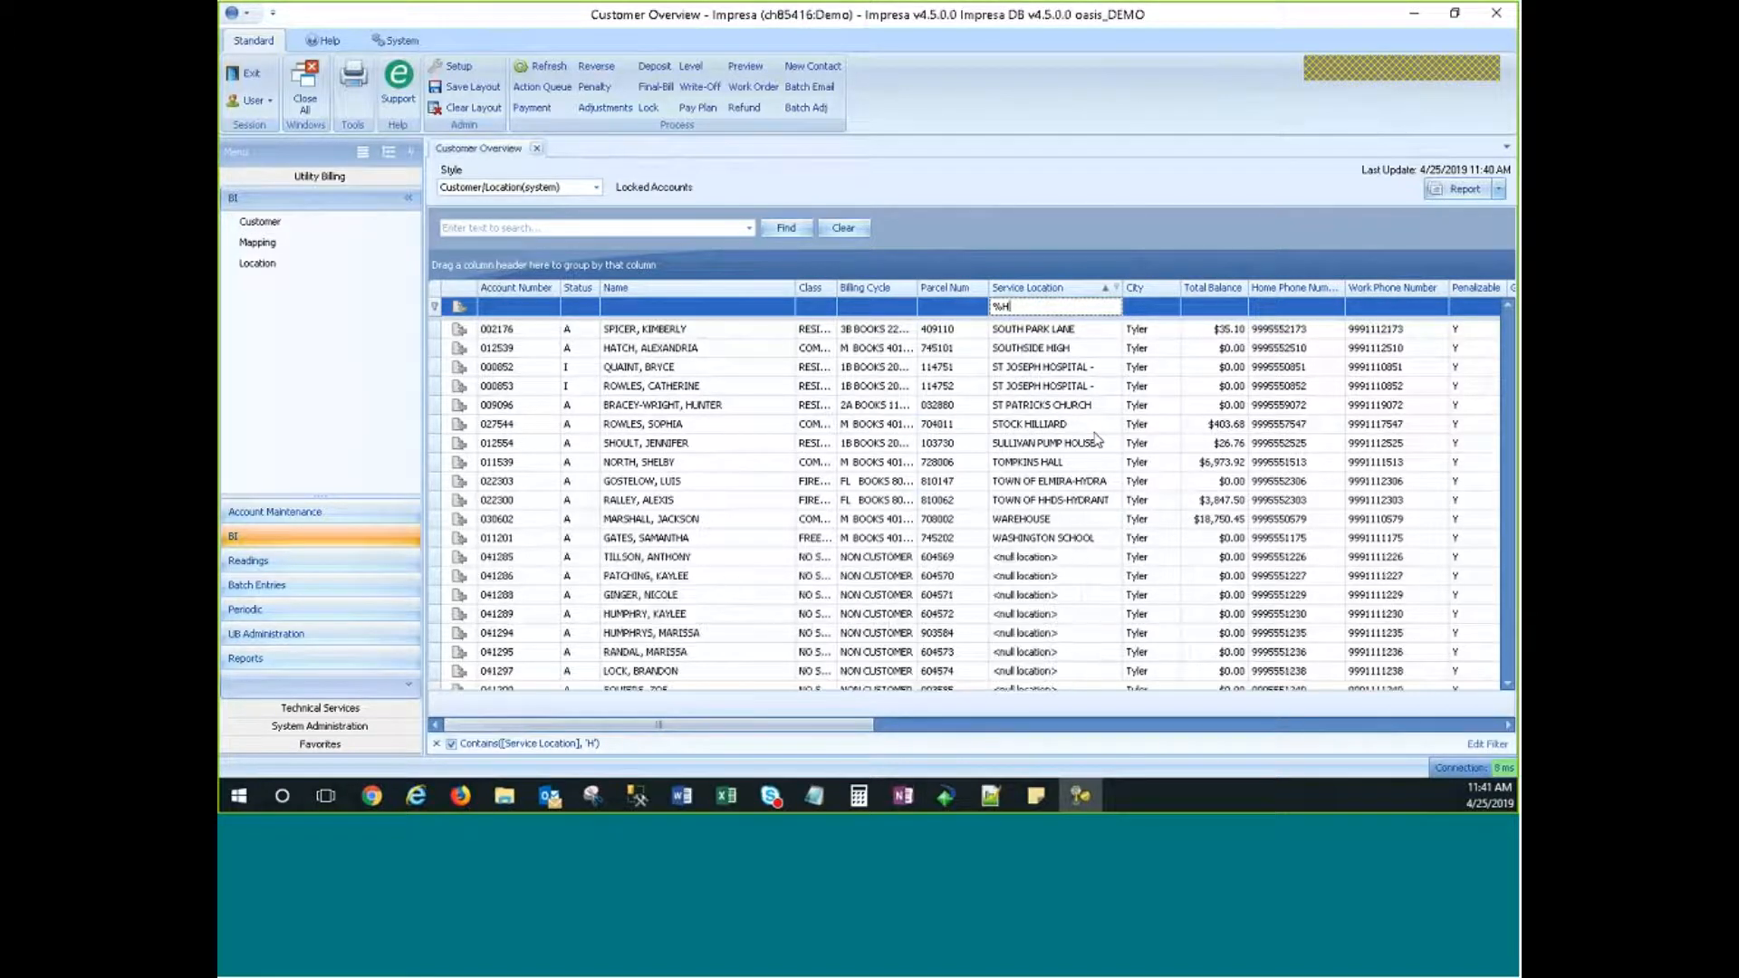
type("west")
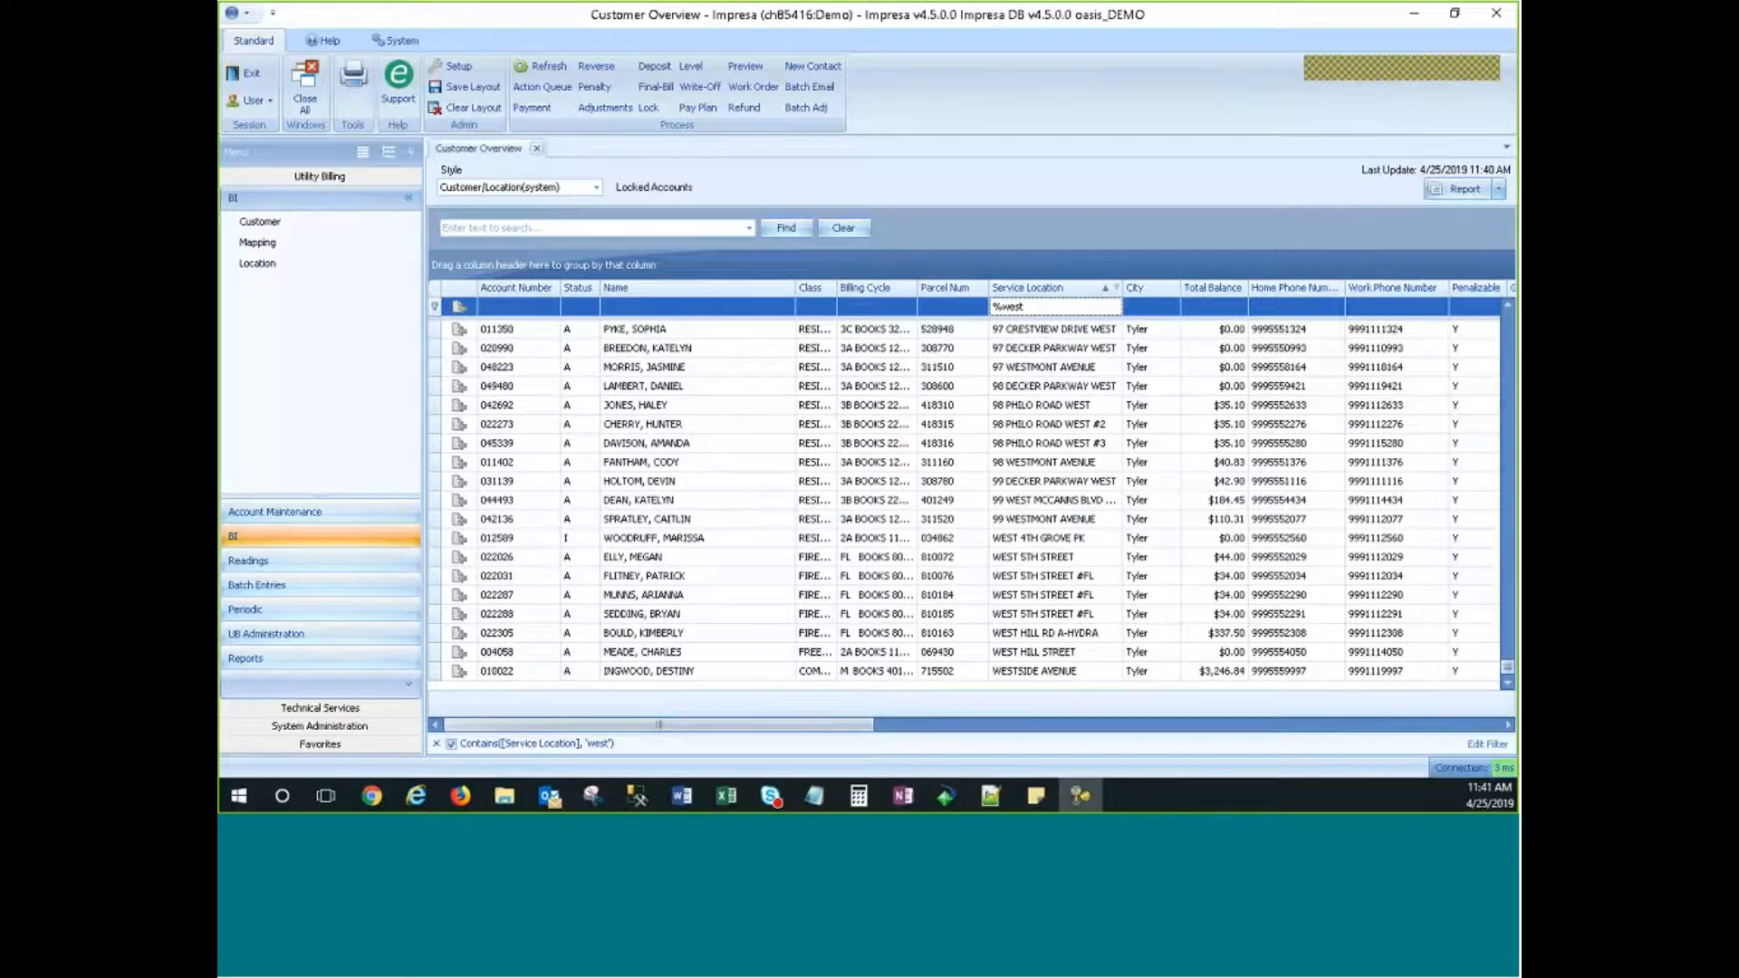
left_click_drag(1507, 677, 1509, 319)
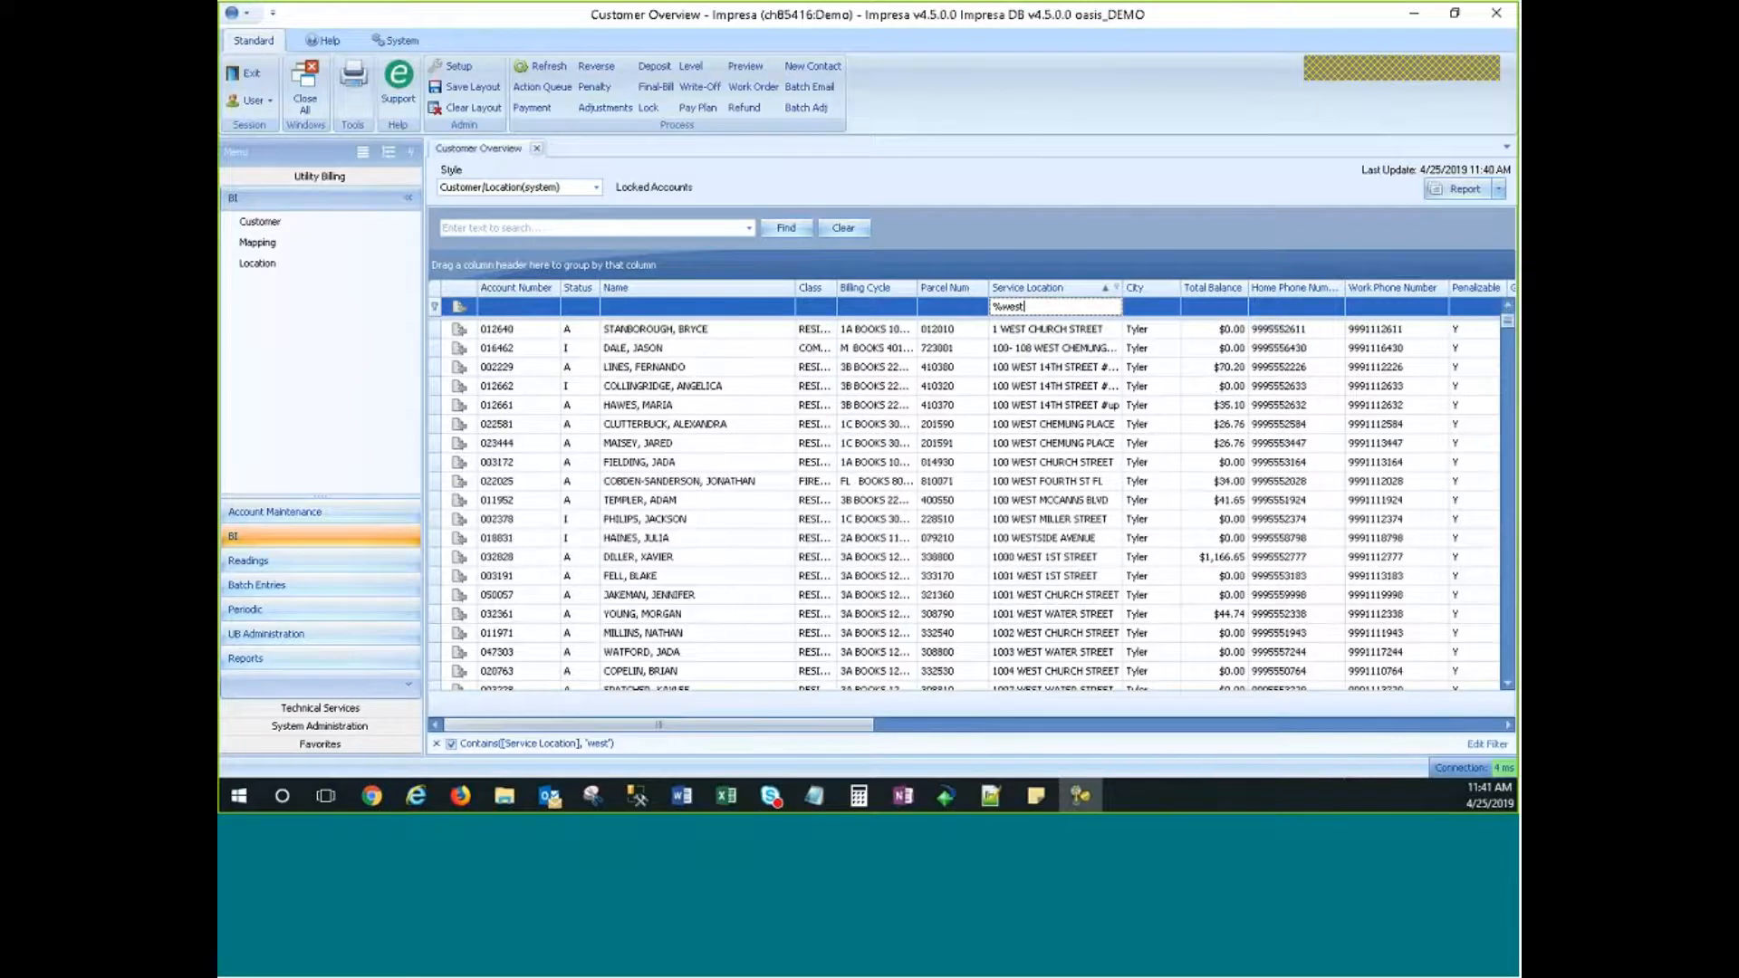
Step: Replace the Service Location filter value with *west to try the asterisk wildcard
left_click_drag(1032, 307, 984, 327)
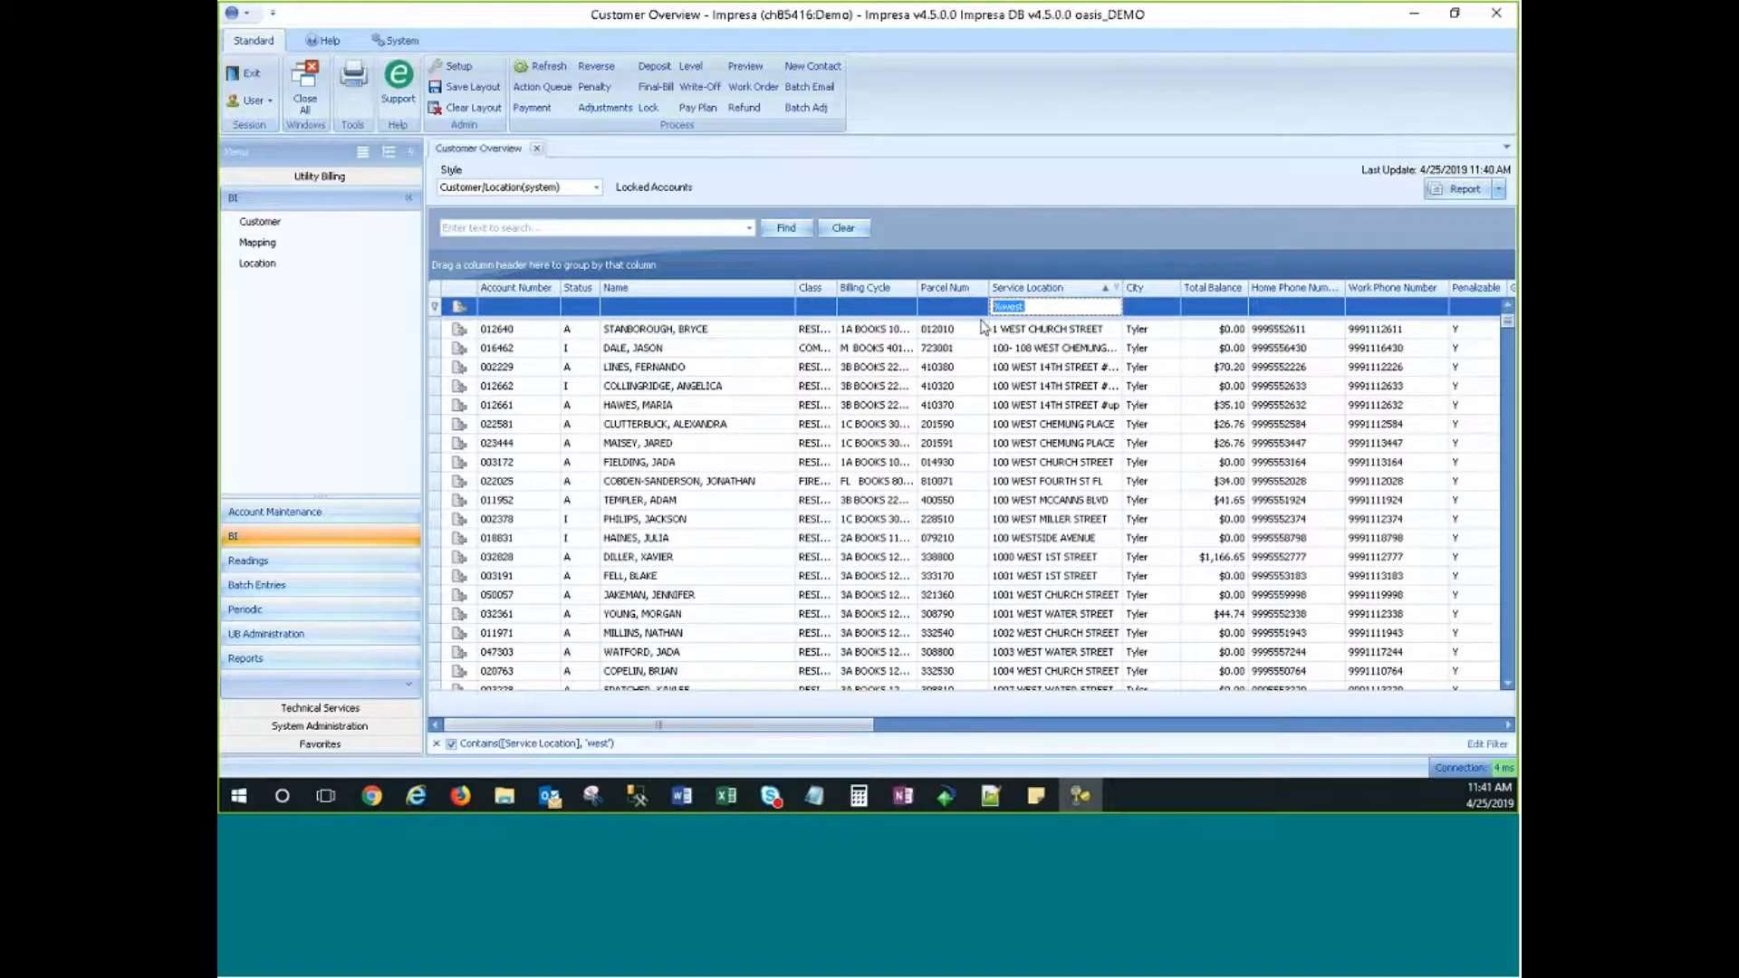
key("BackSpace")
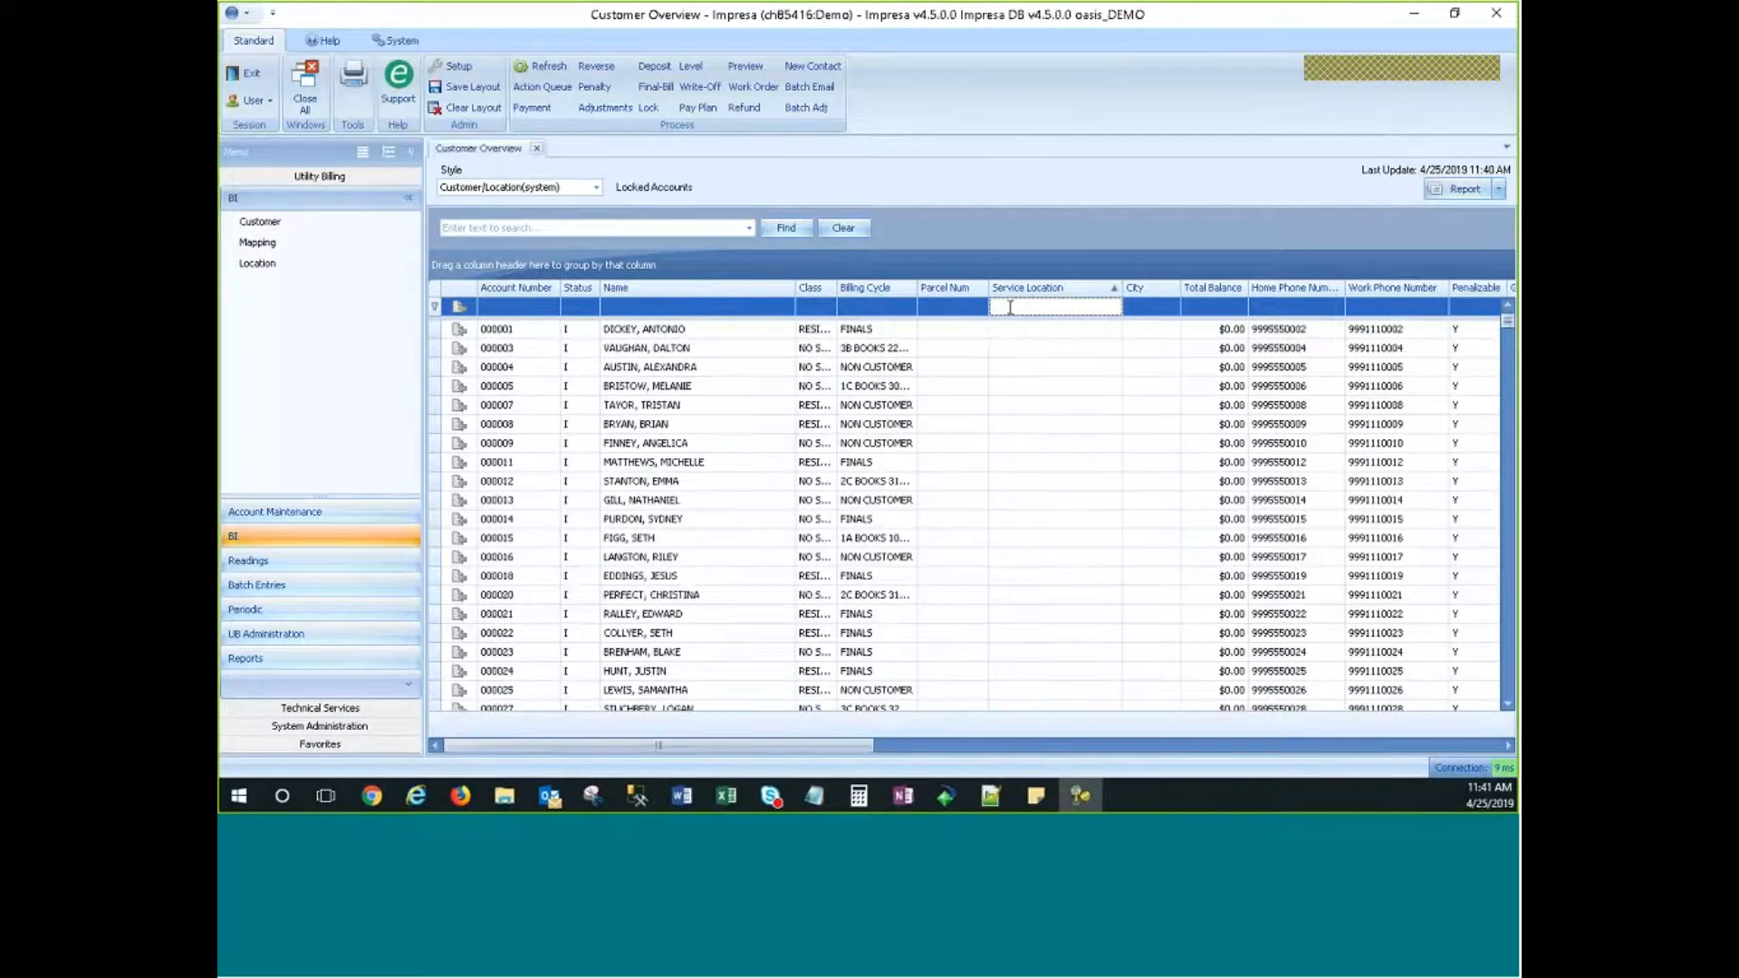
type("*")
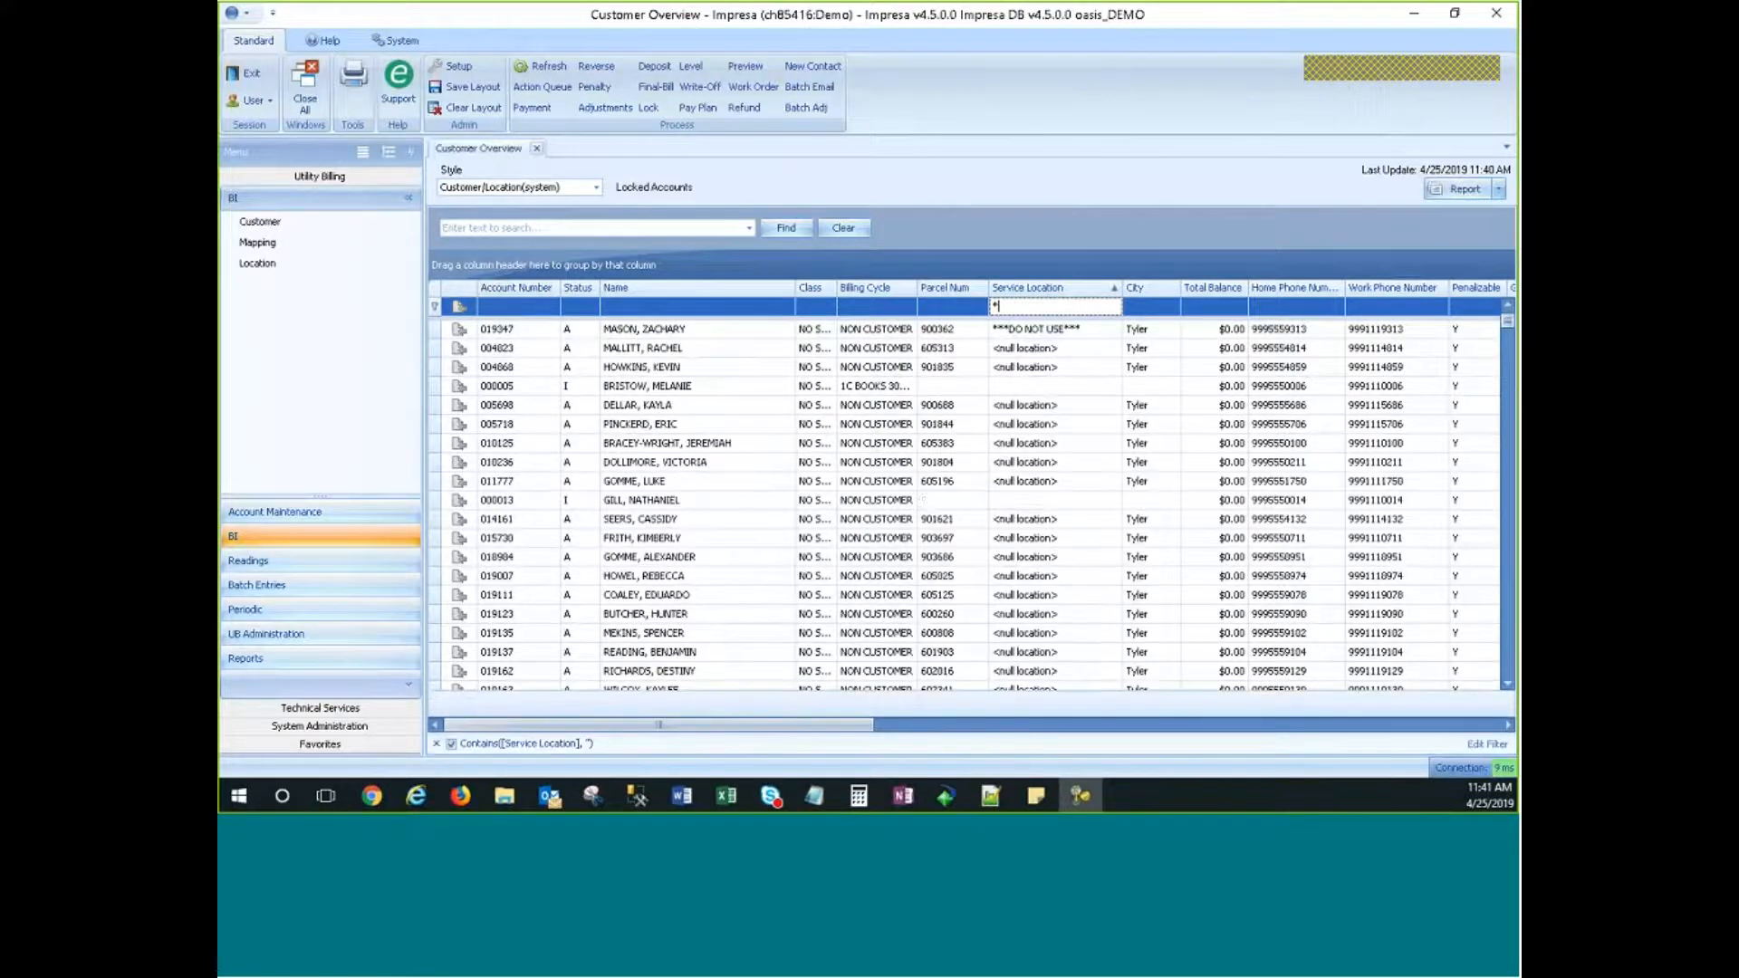
type("west")
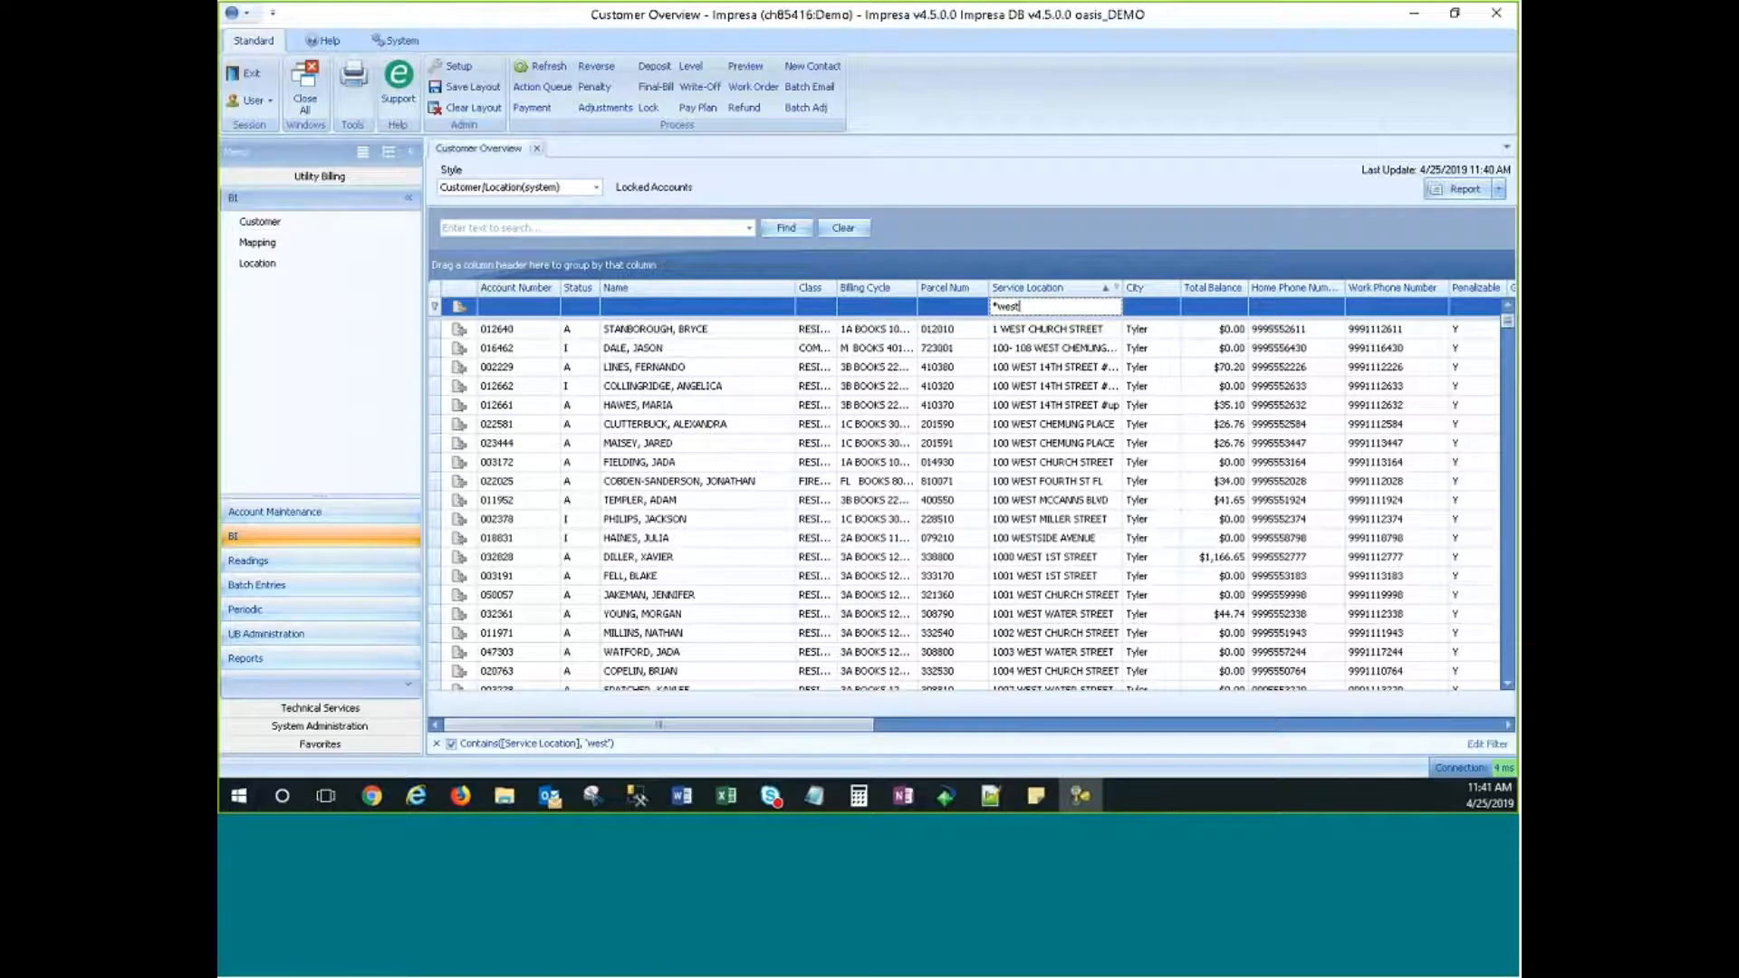
Step: Look through the filtered customer list to examine where "west" occurs in the service locations
left_click_drag(1508, 322, 1508, 343)
left_click(1507, 308)
left_click(1508, 308)
left_click(1507, 308)
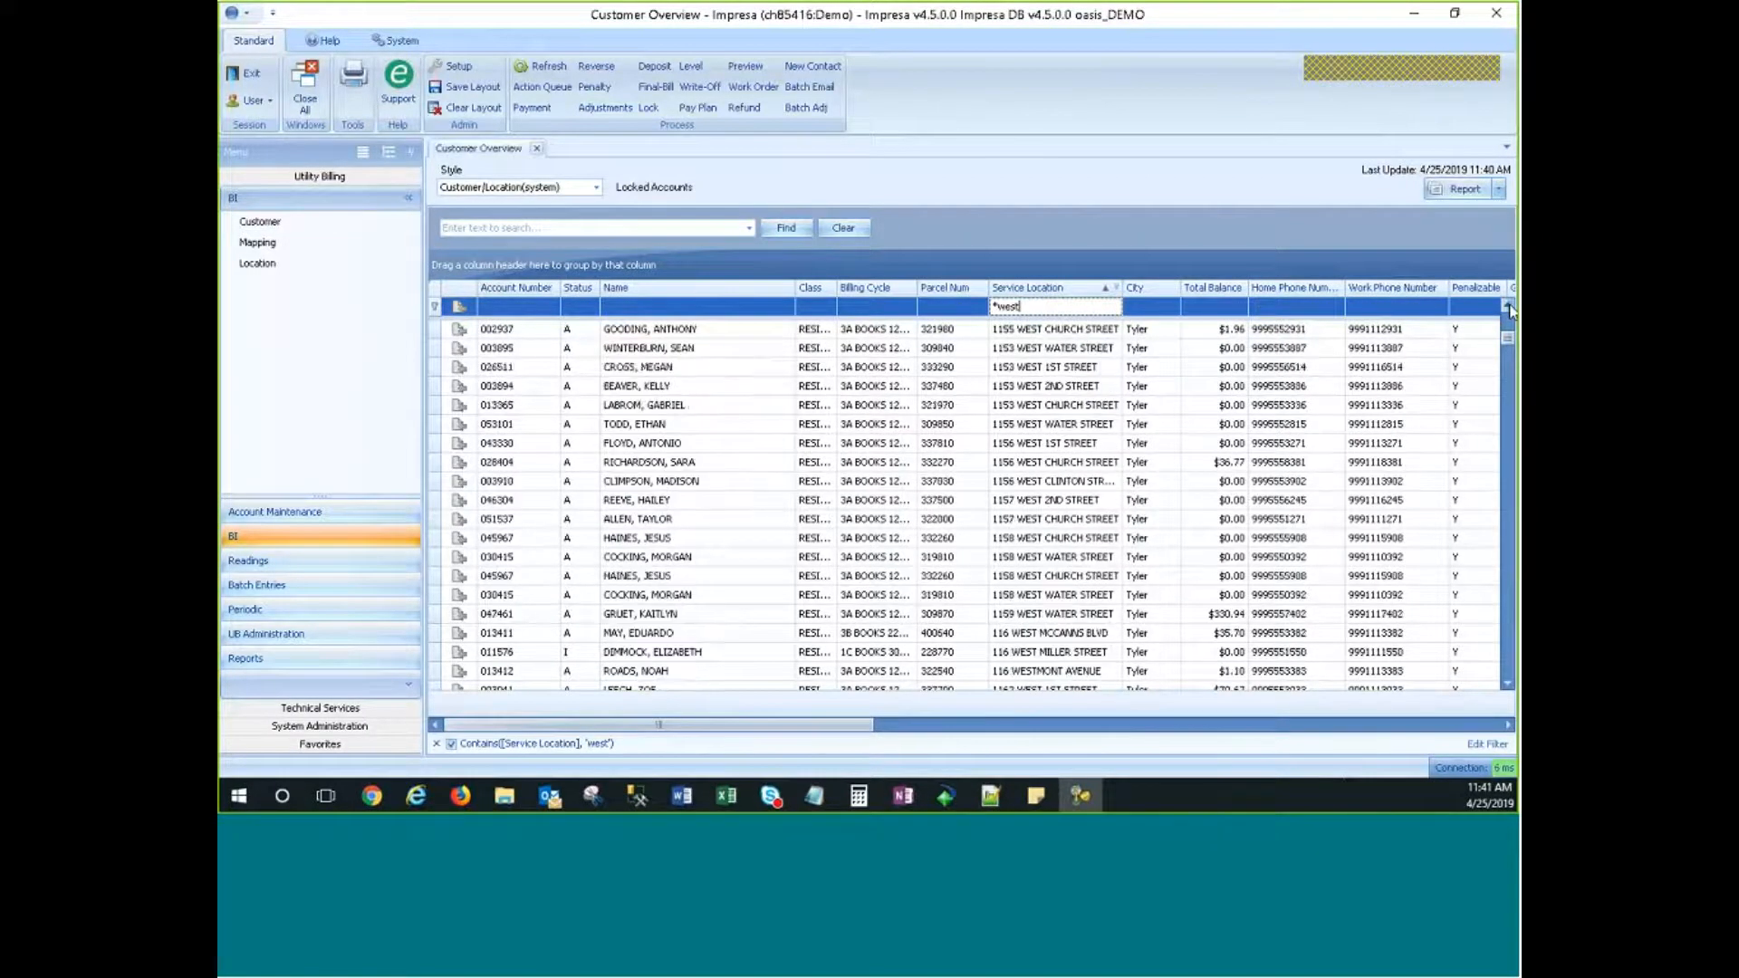
left_click(1508, 308)
left_click(1509, 308)
left_click(1512, 607)
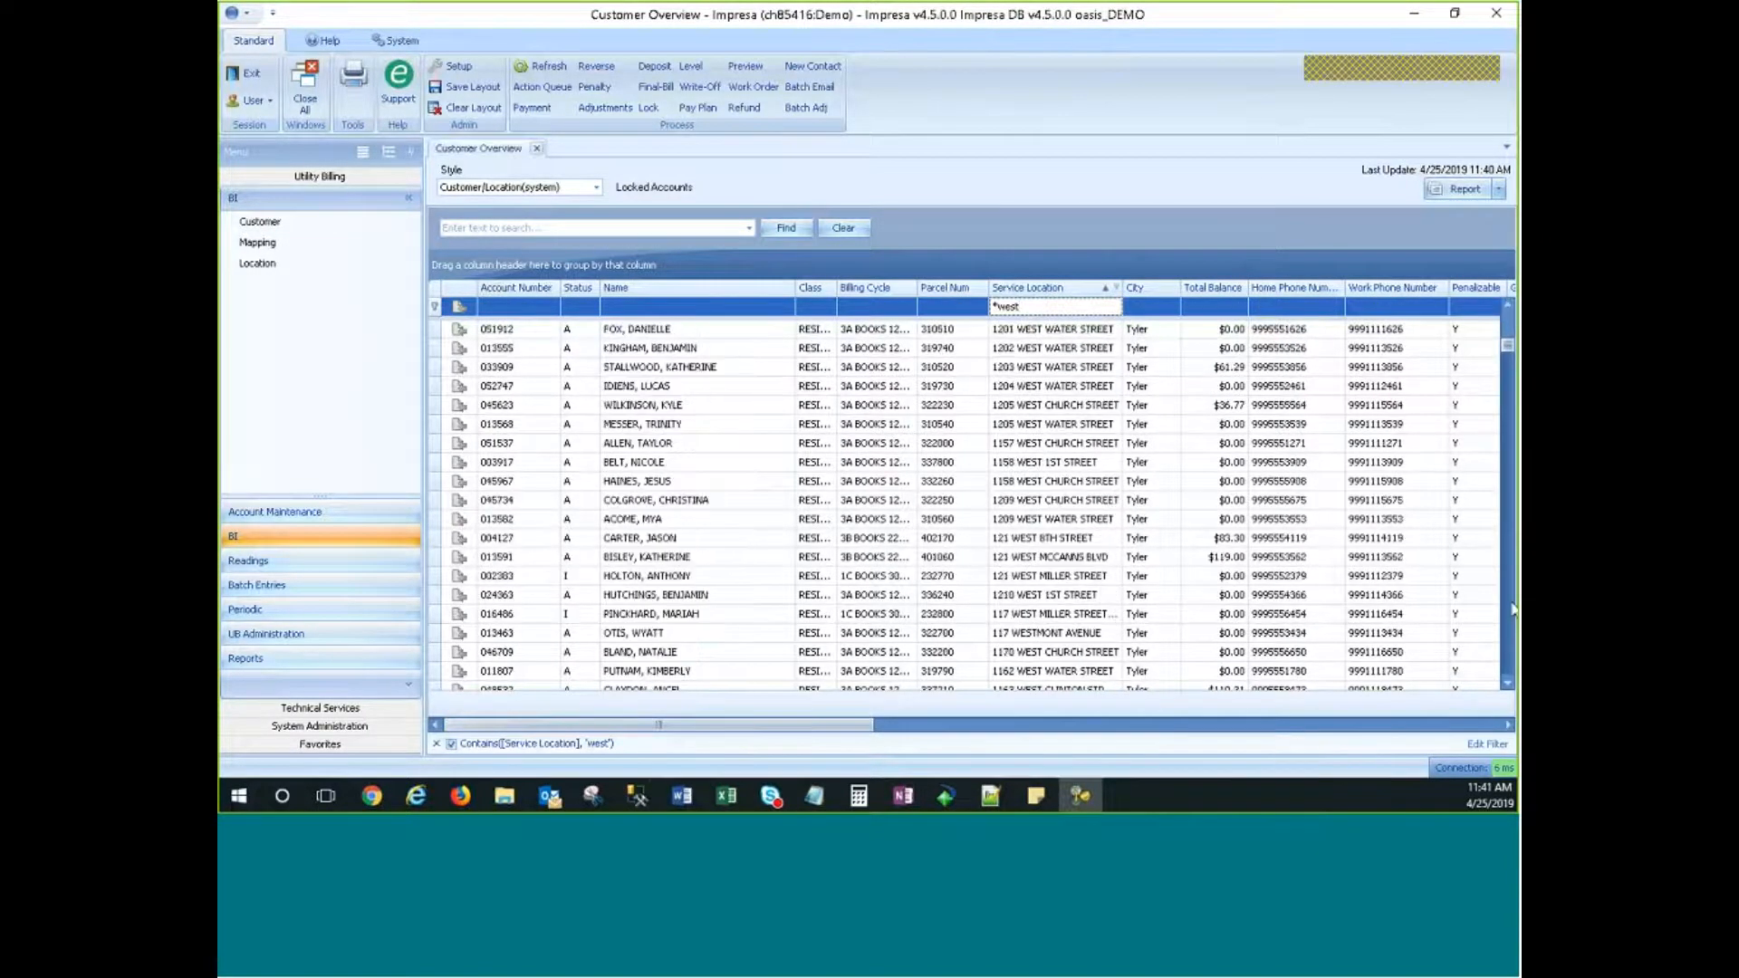
left_click(1512, 608)
left_click(1511, 609)
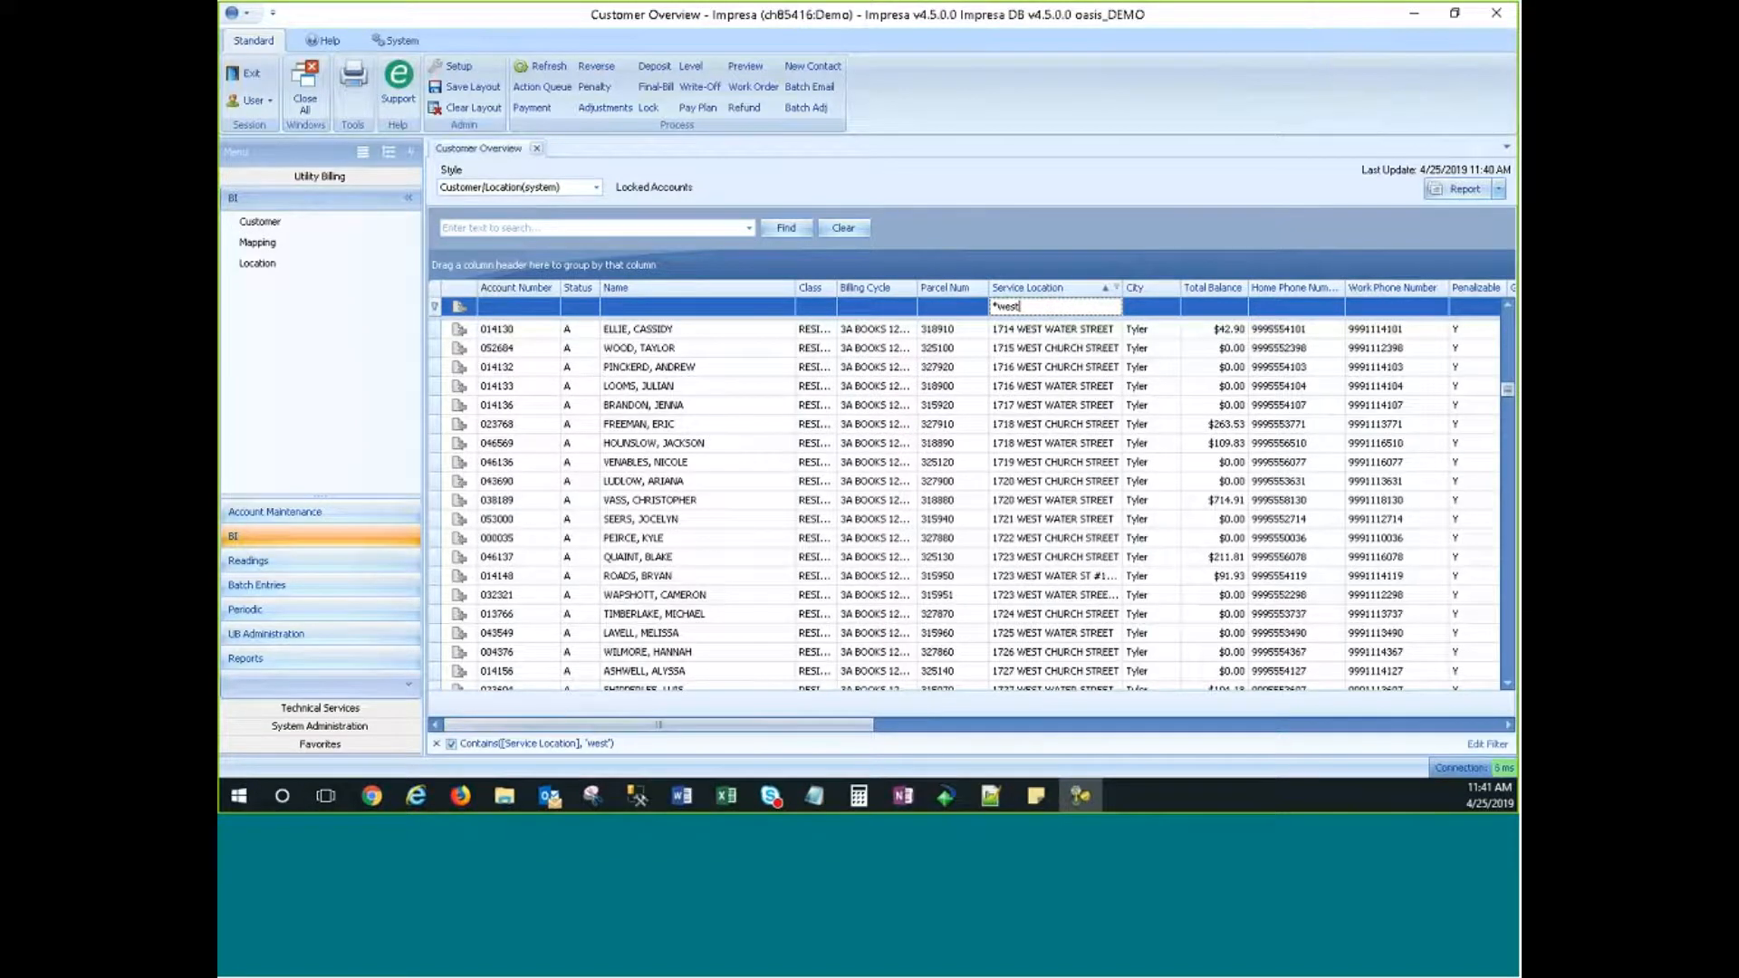
left_click_drag(1507, 396, 1513, 663)
left_click(1508, 440)
left_click(1508, 440)
left_click(1507, 440)
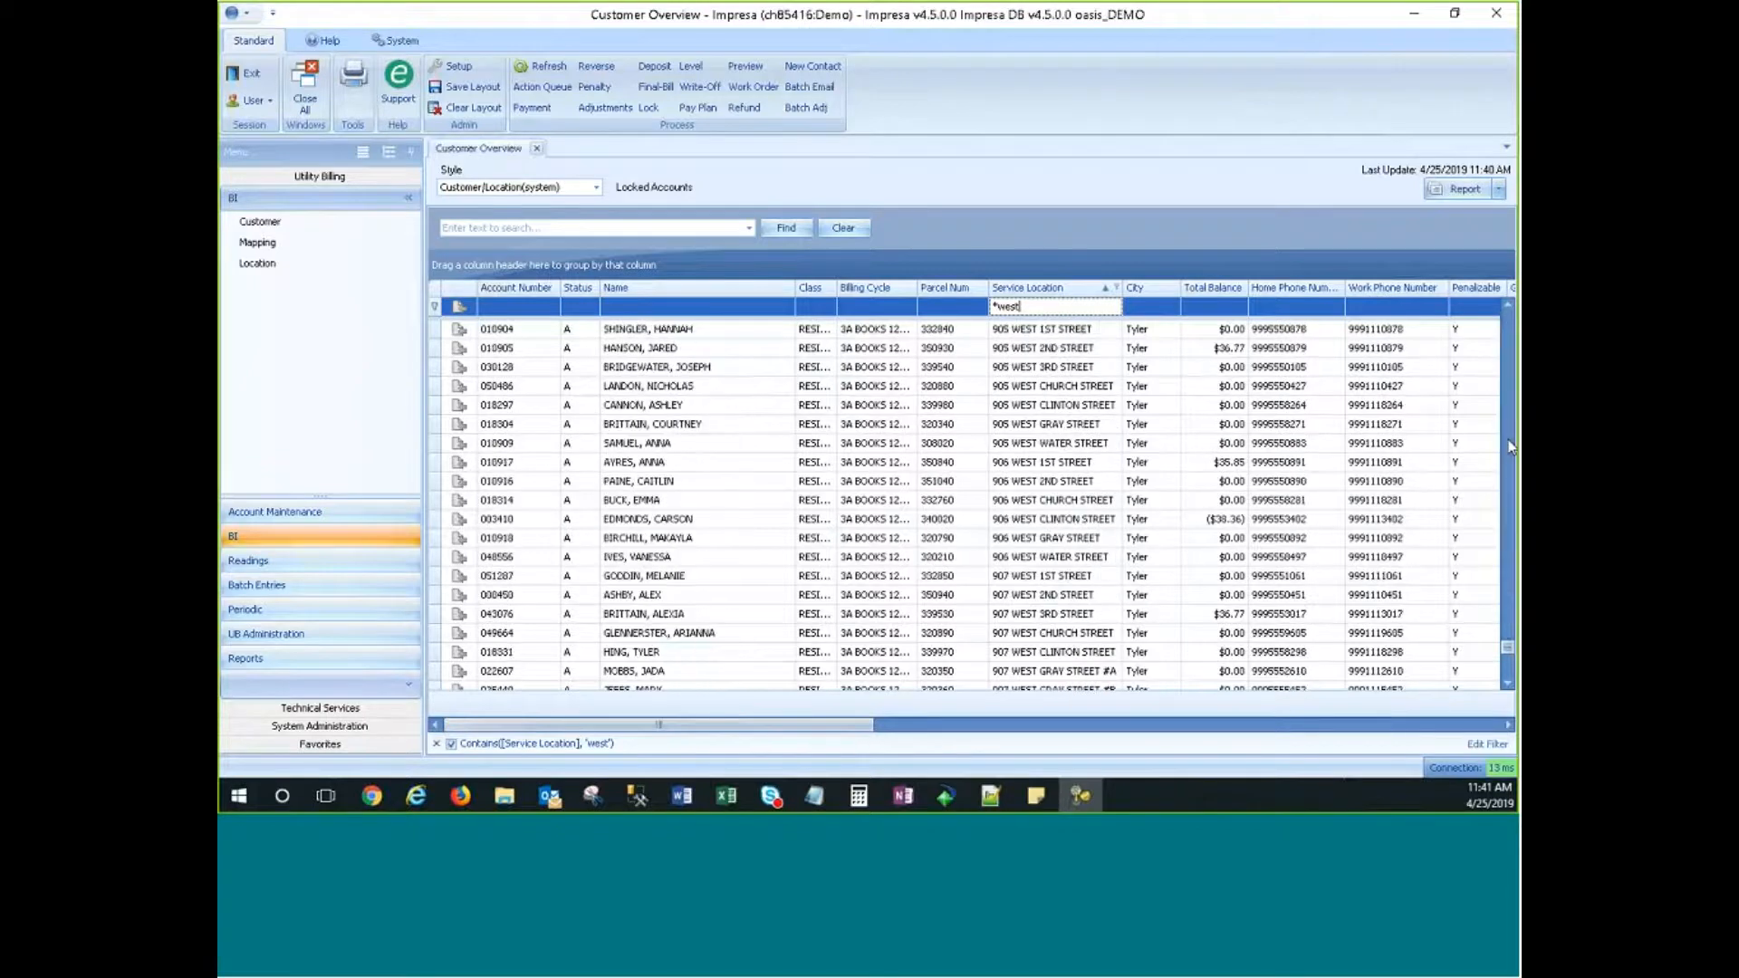
left_click(1508, 440)
left_click(1509, 675)
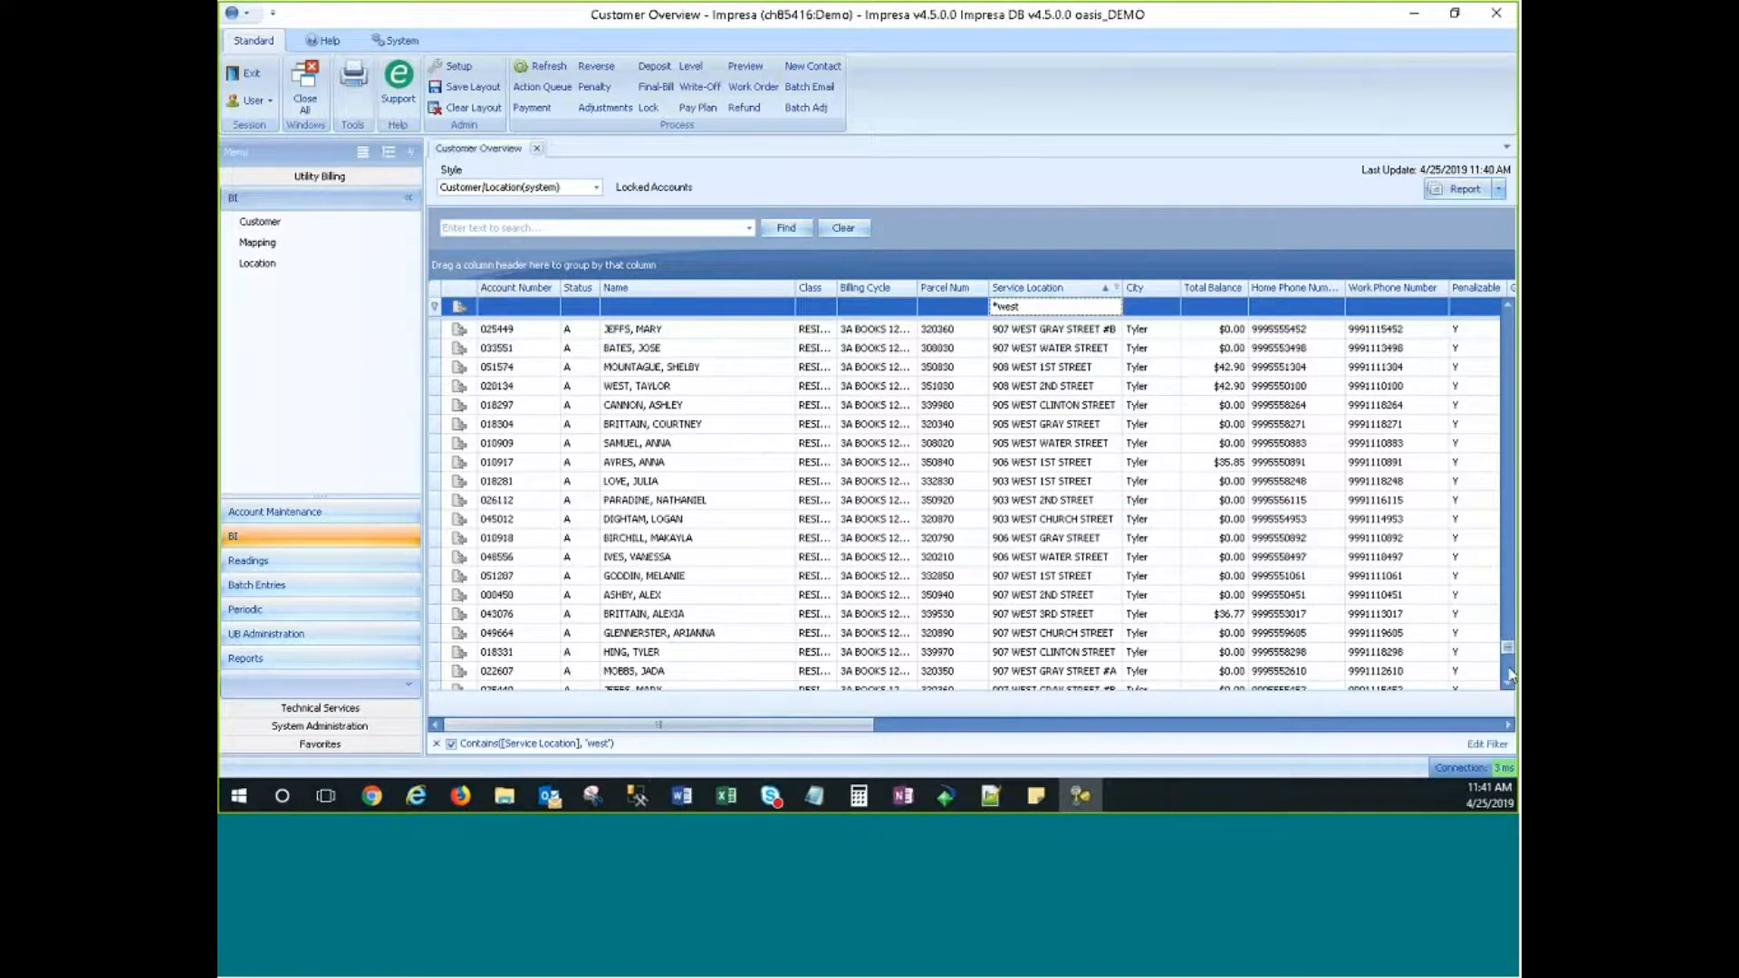
left_click(1507, 487)
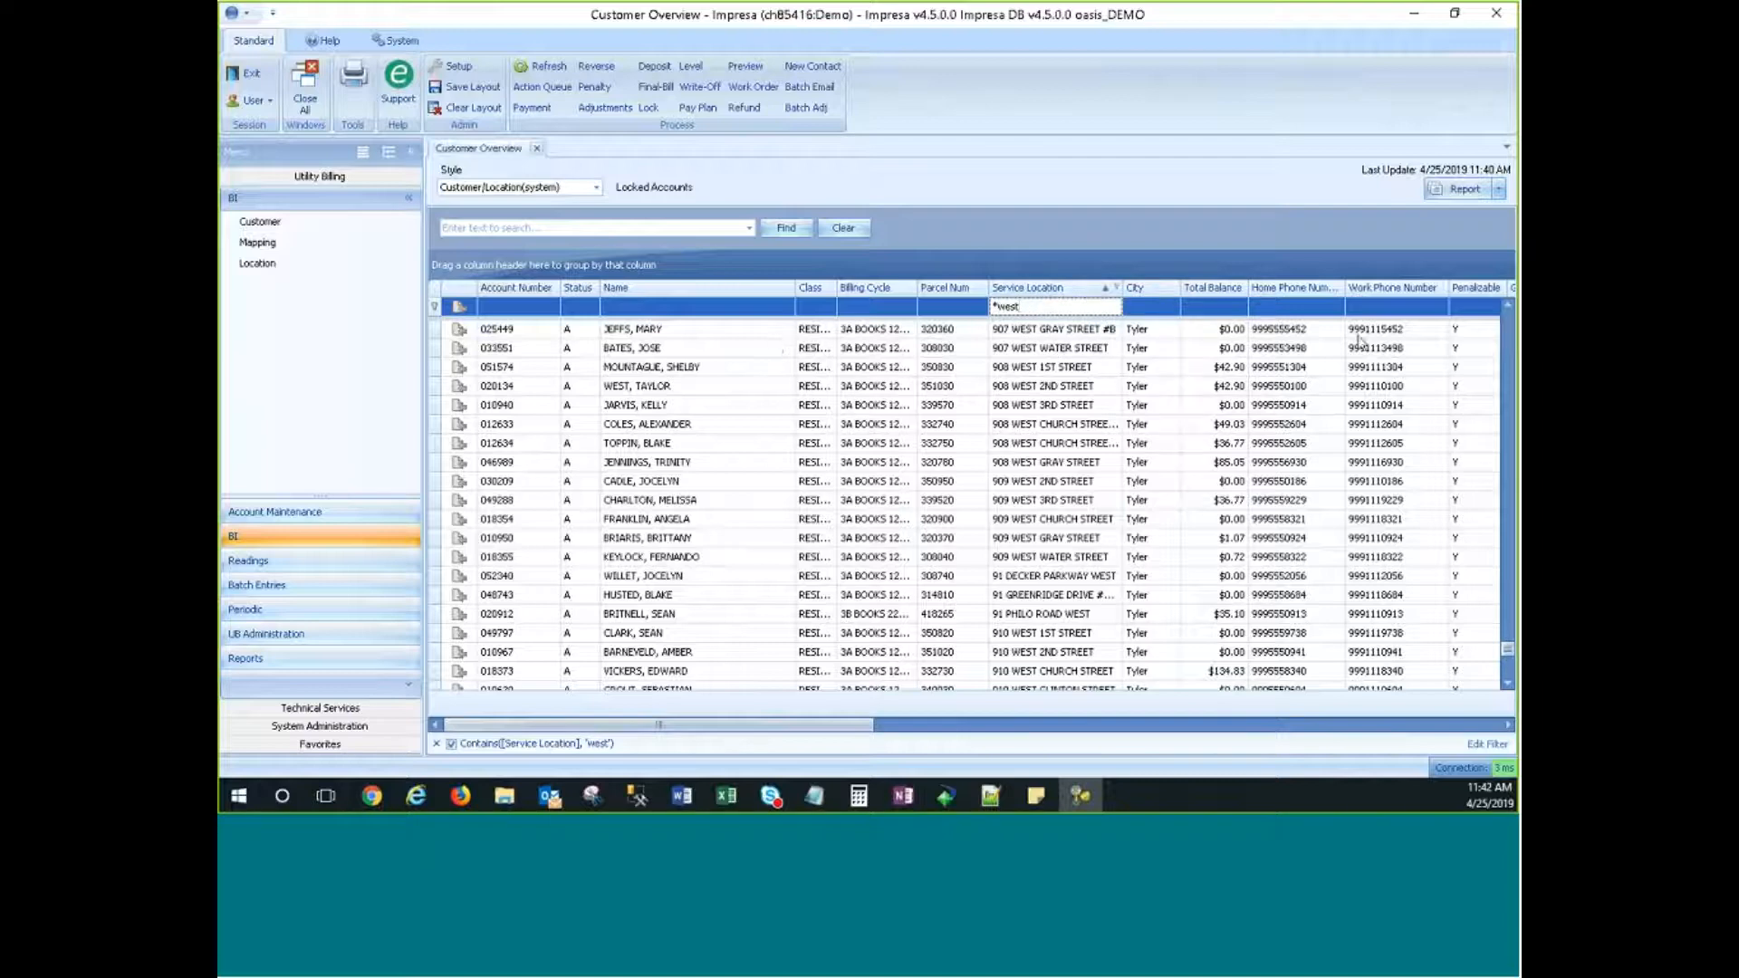
Step: Clear the Service Location filter row value and build a Filter Editor condition where Service Location contains west
left_click_drag(1104, 307, 911, 290)
key("BackSpace")
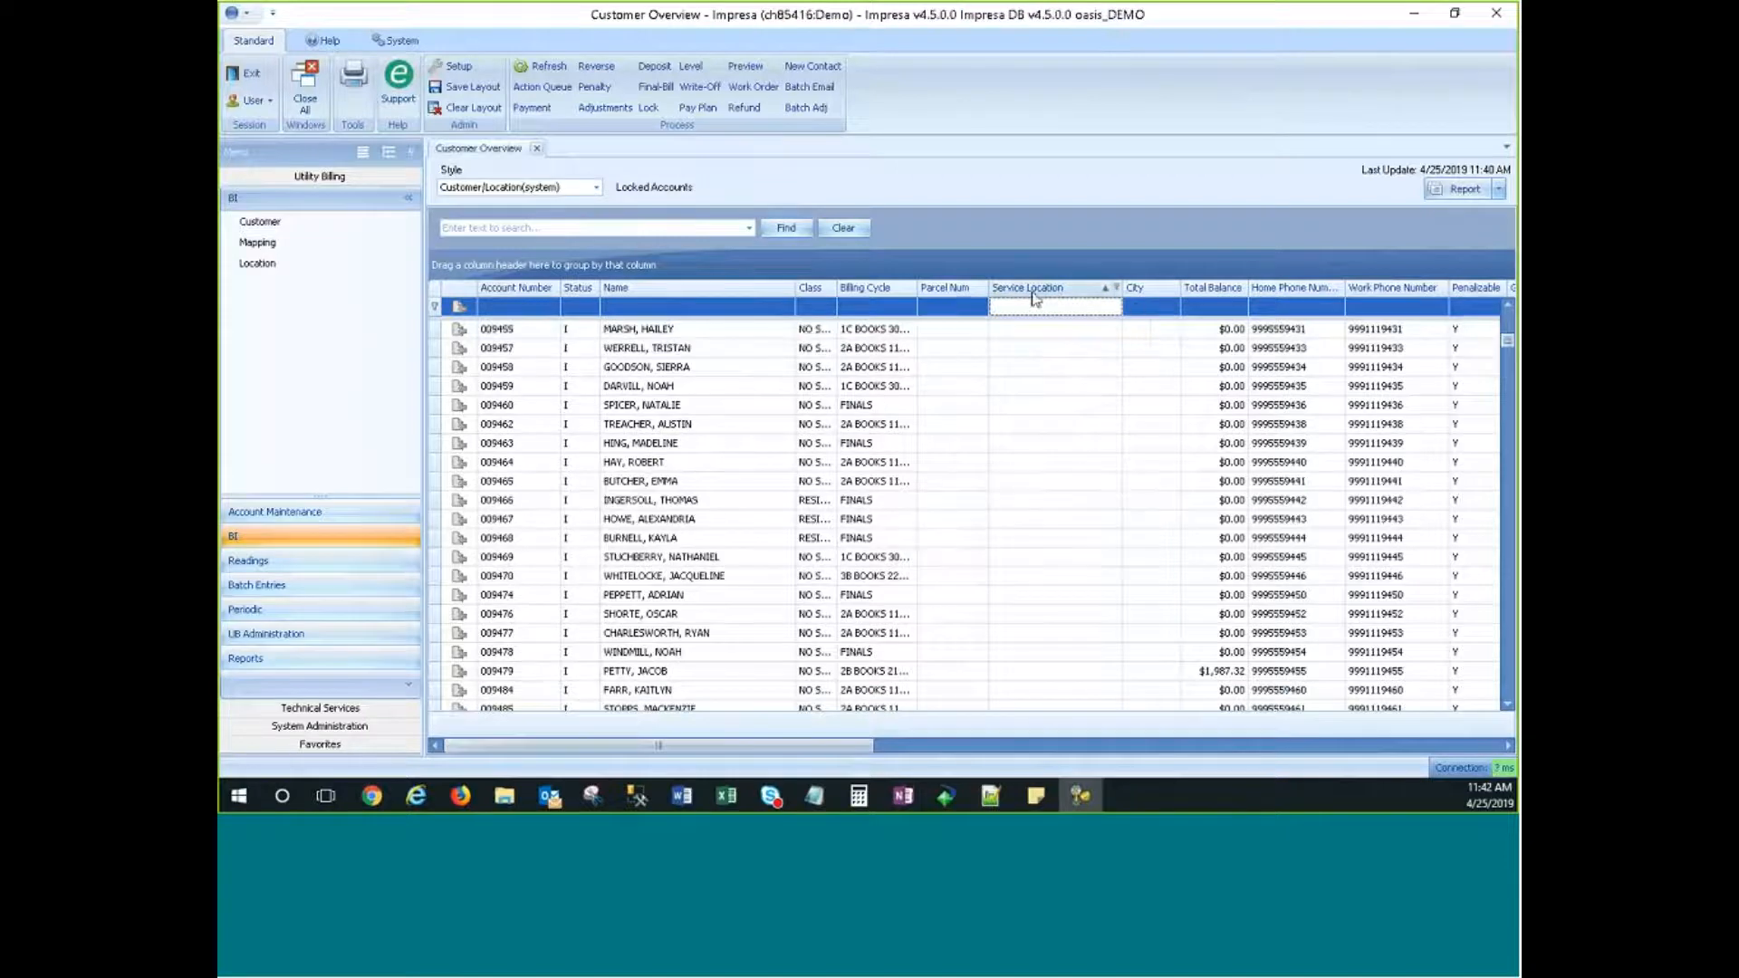
right_click(1034, 298)
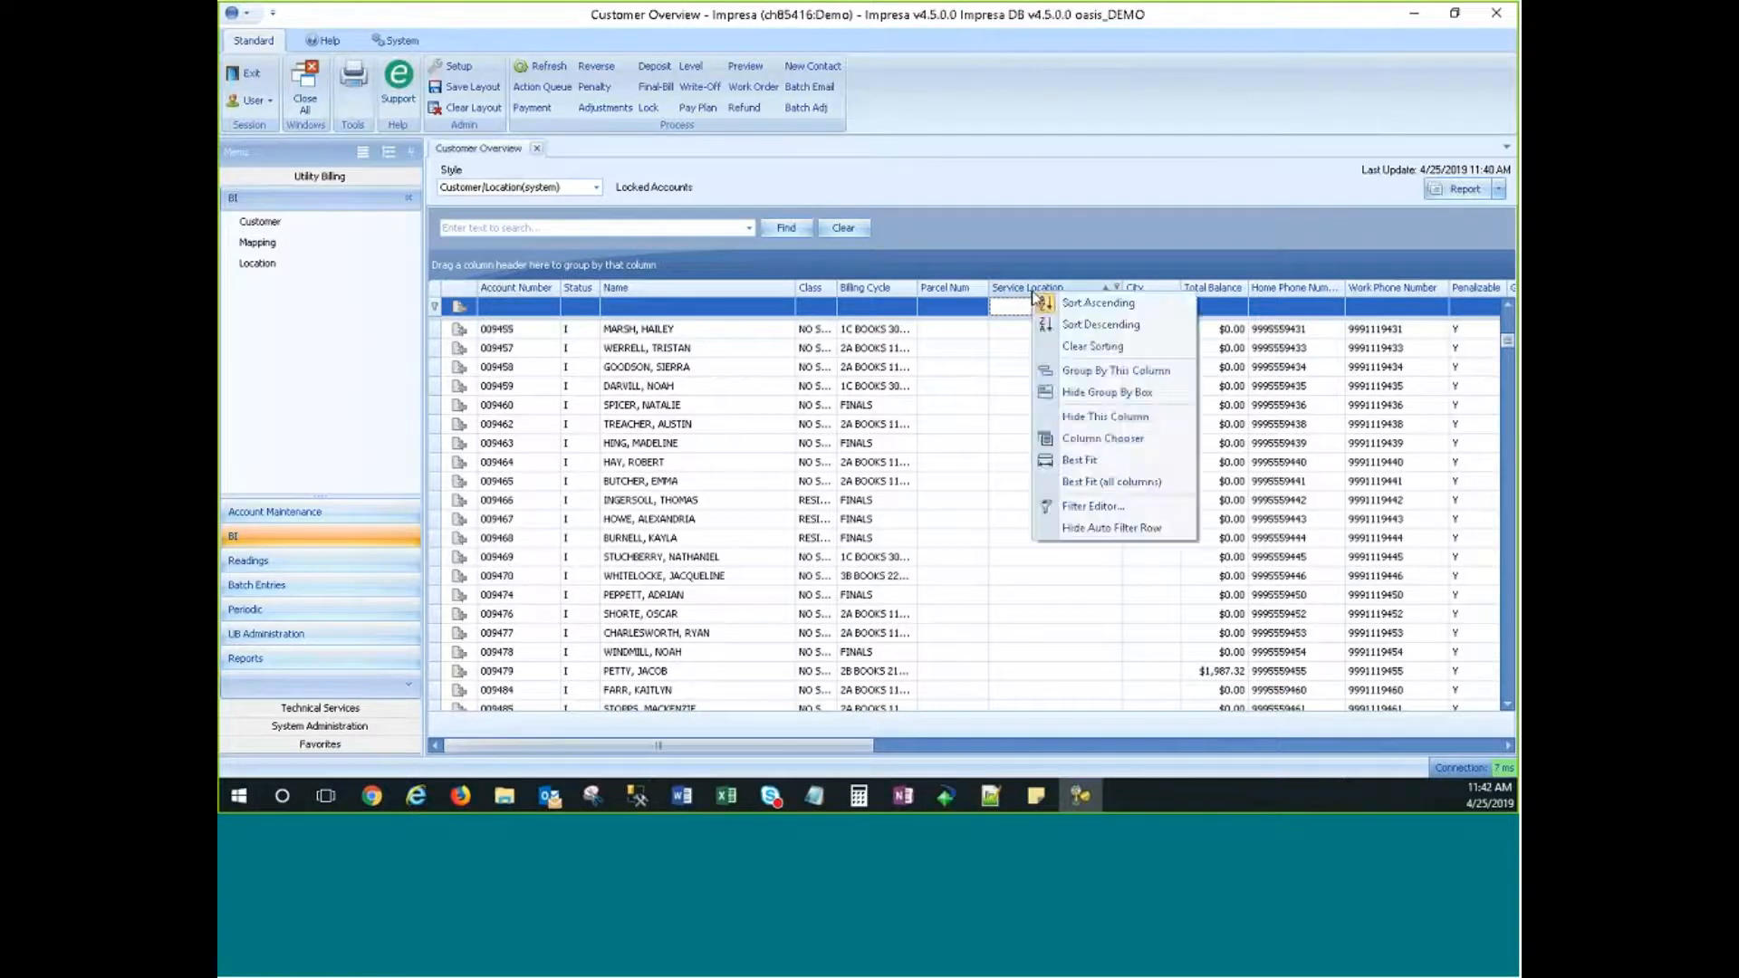
left_click(1093, 510)
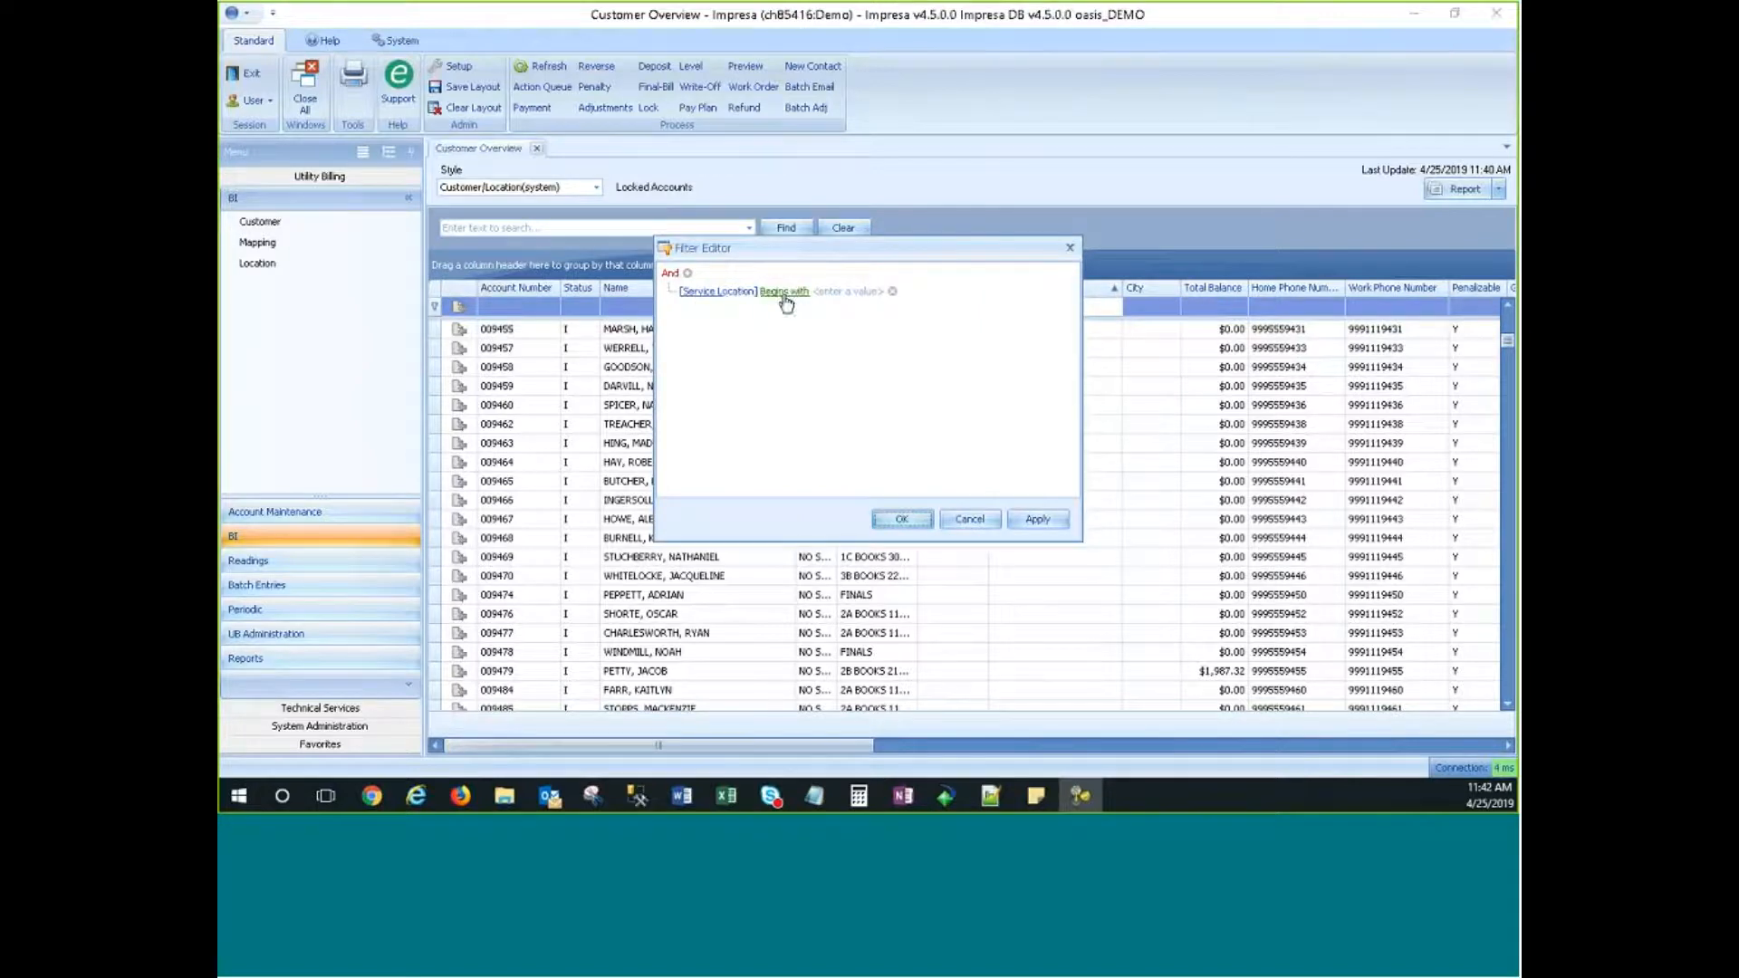
left_click(785, 293)
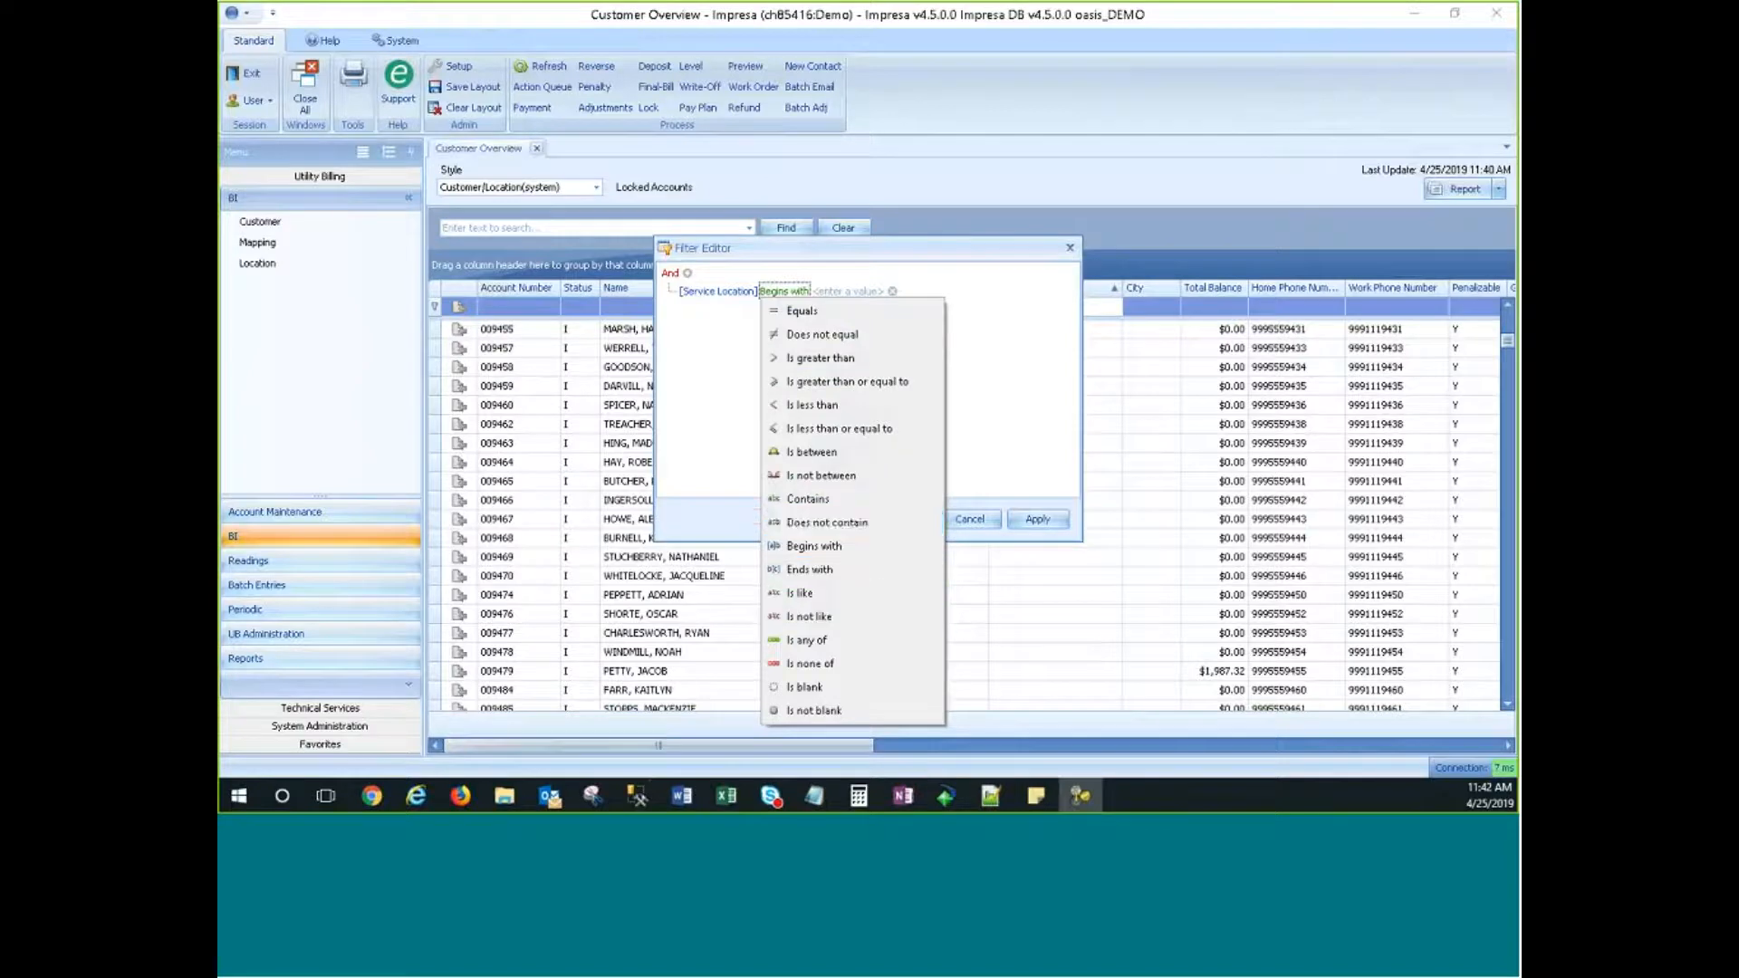
left_click(823, 503)
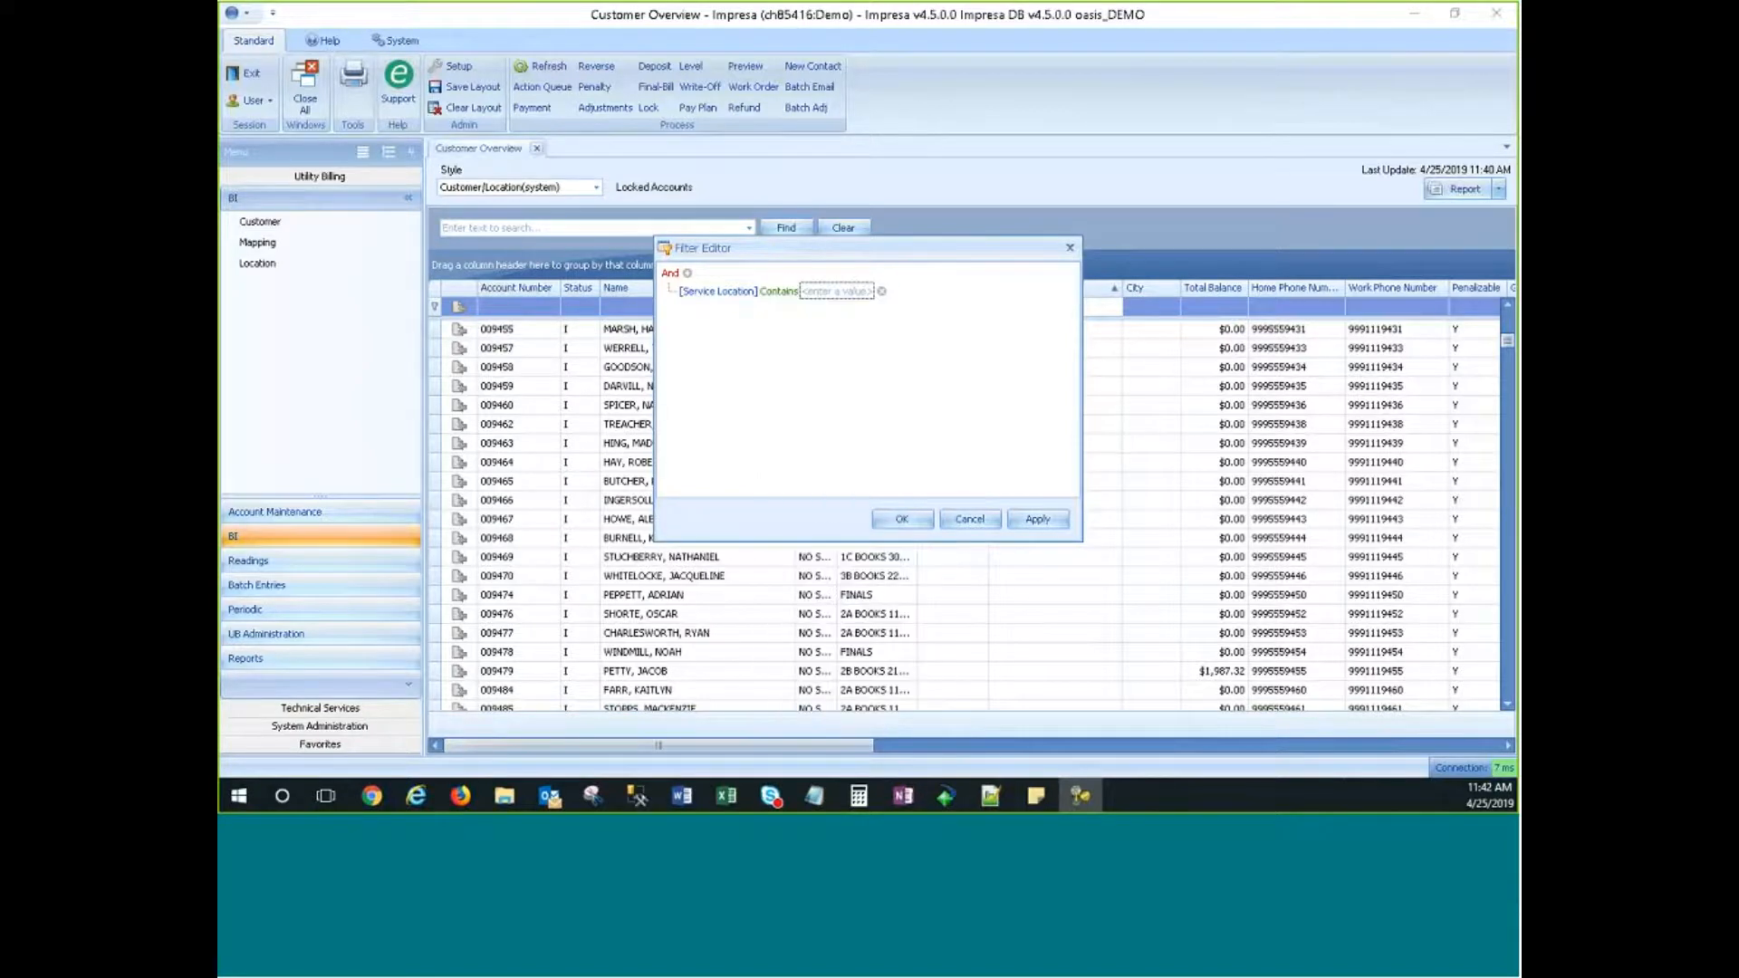
left_click(874, 291)
type("west")
left_click(1009, 517)
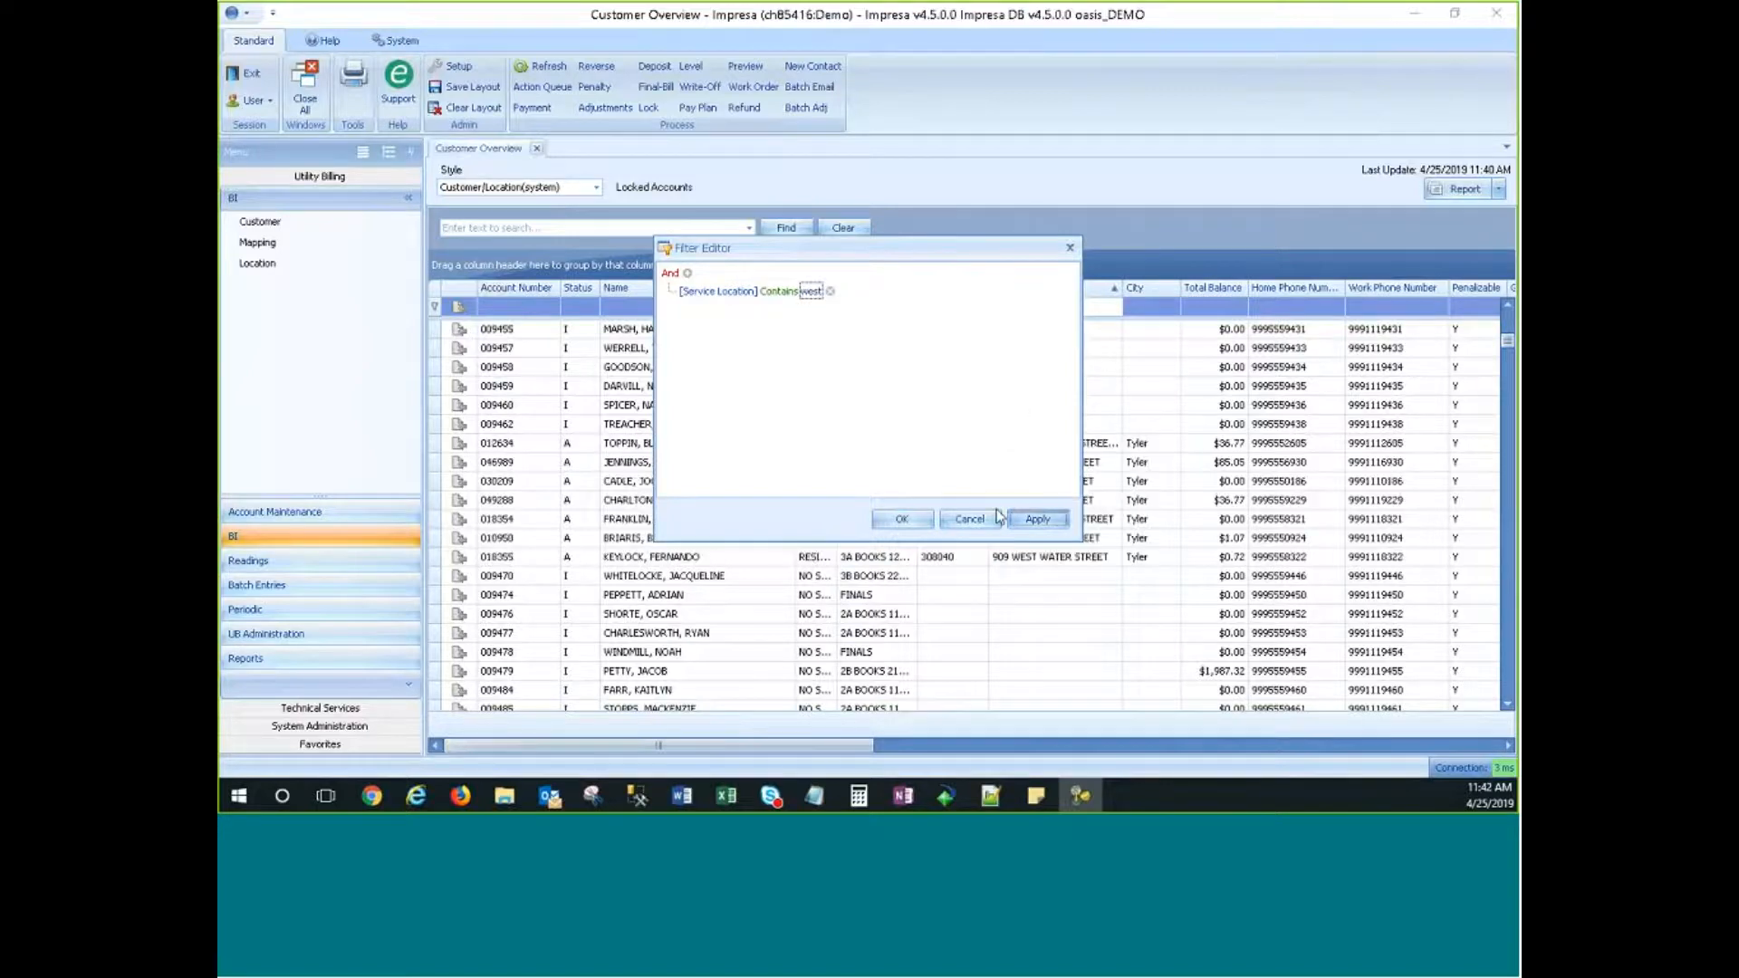
left_click(902, 519)
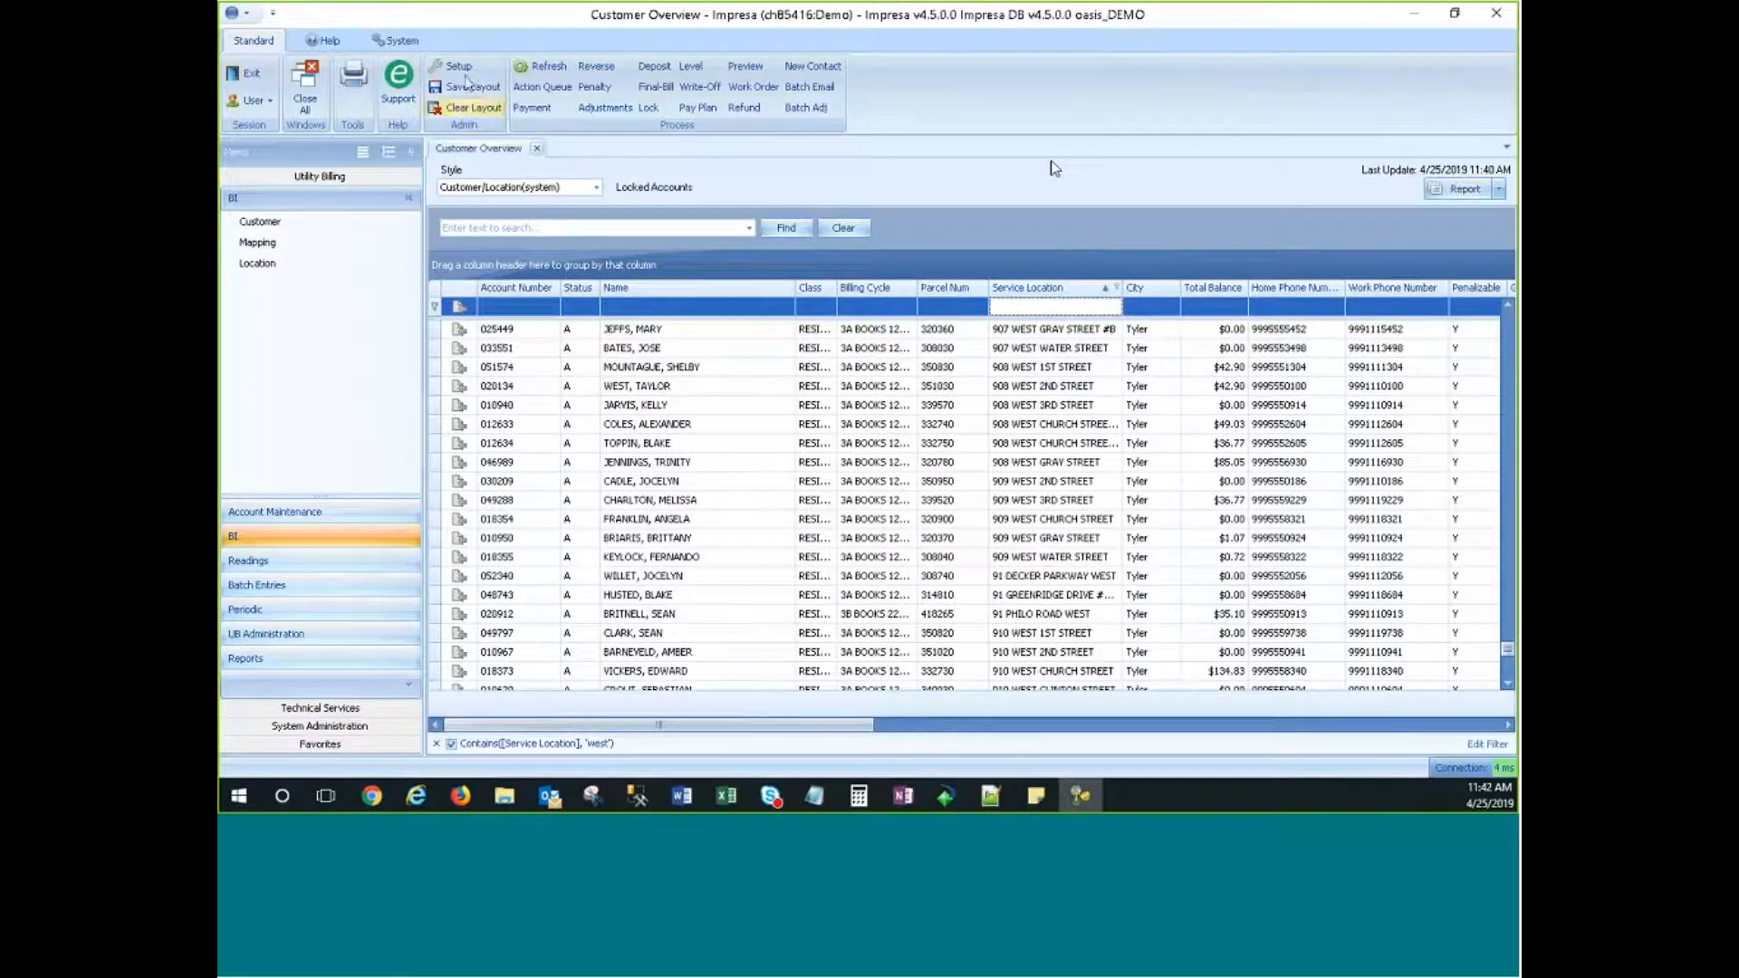
Step: Open the overview's styles setup and locate the service_location field in the display format of the Customer(system) style
left_click(456, 66)
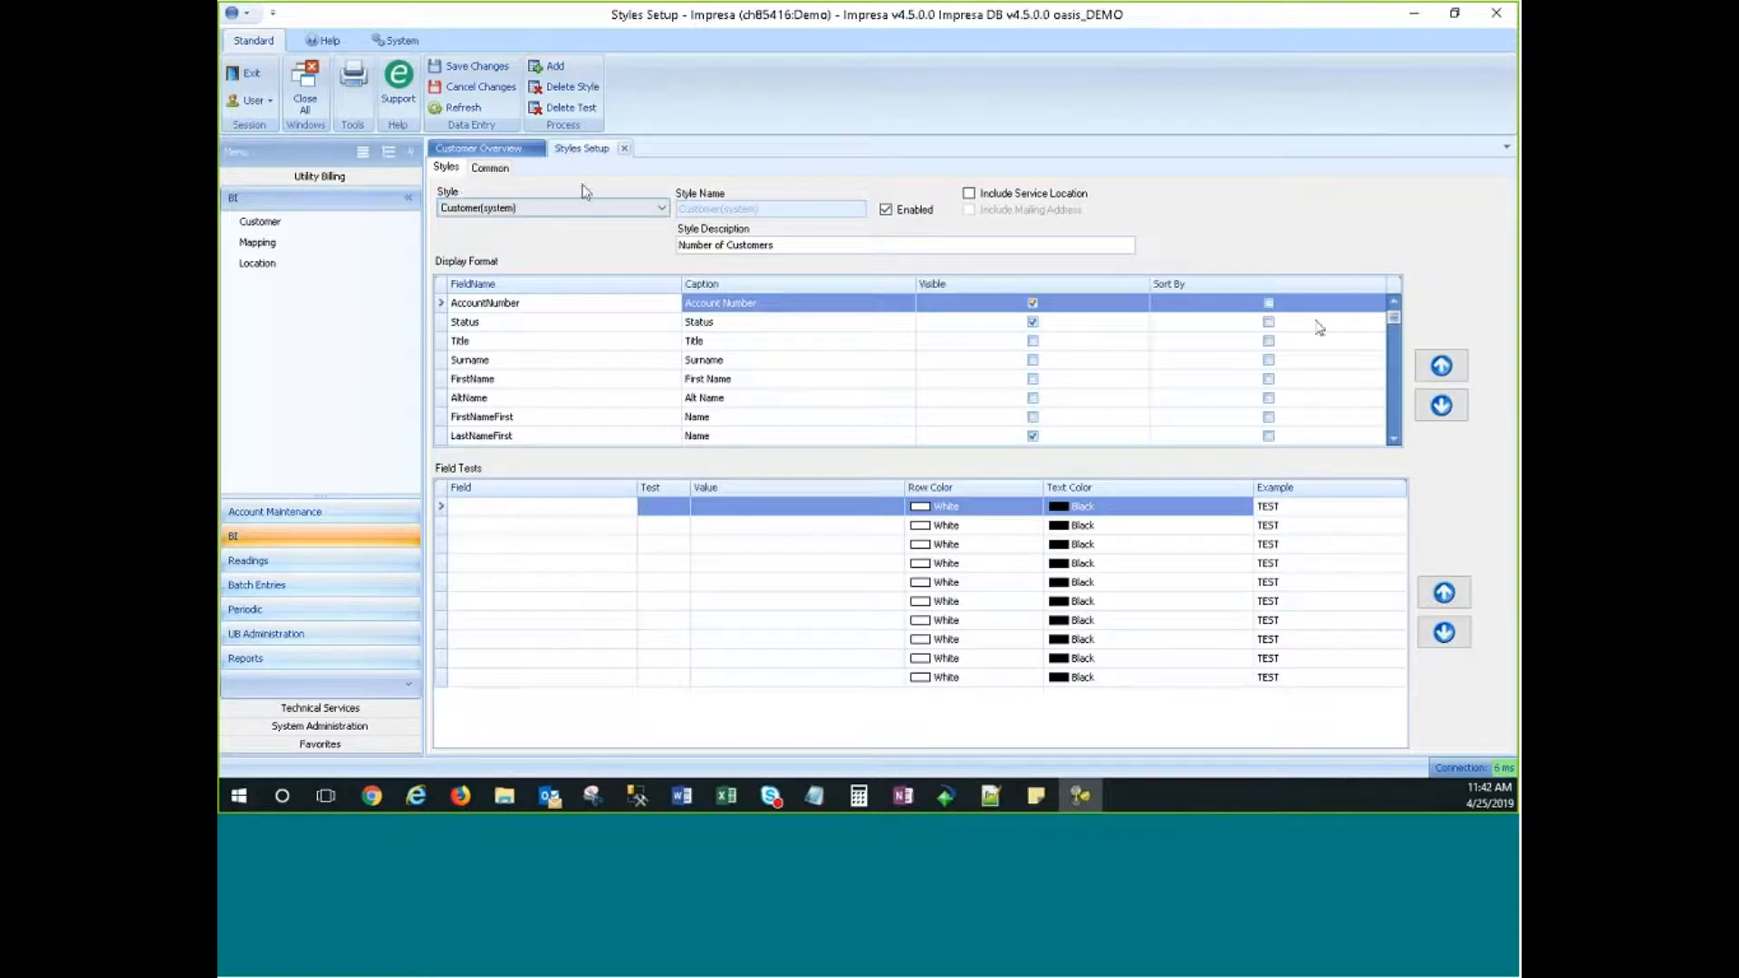
left_click_drag(1394, 317, 1394, 319)
left_click(1393, 440)
left_click(1394, 439)
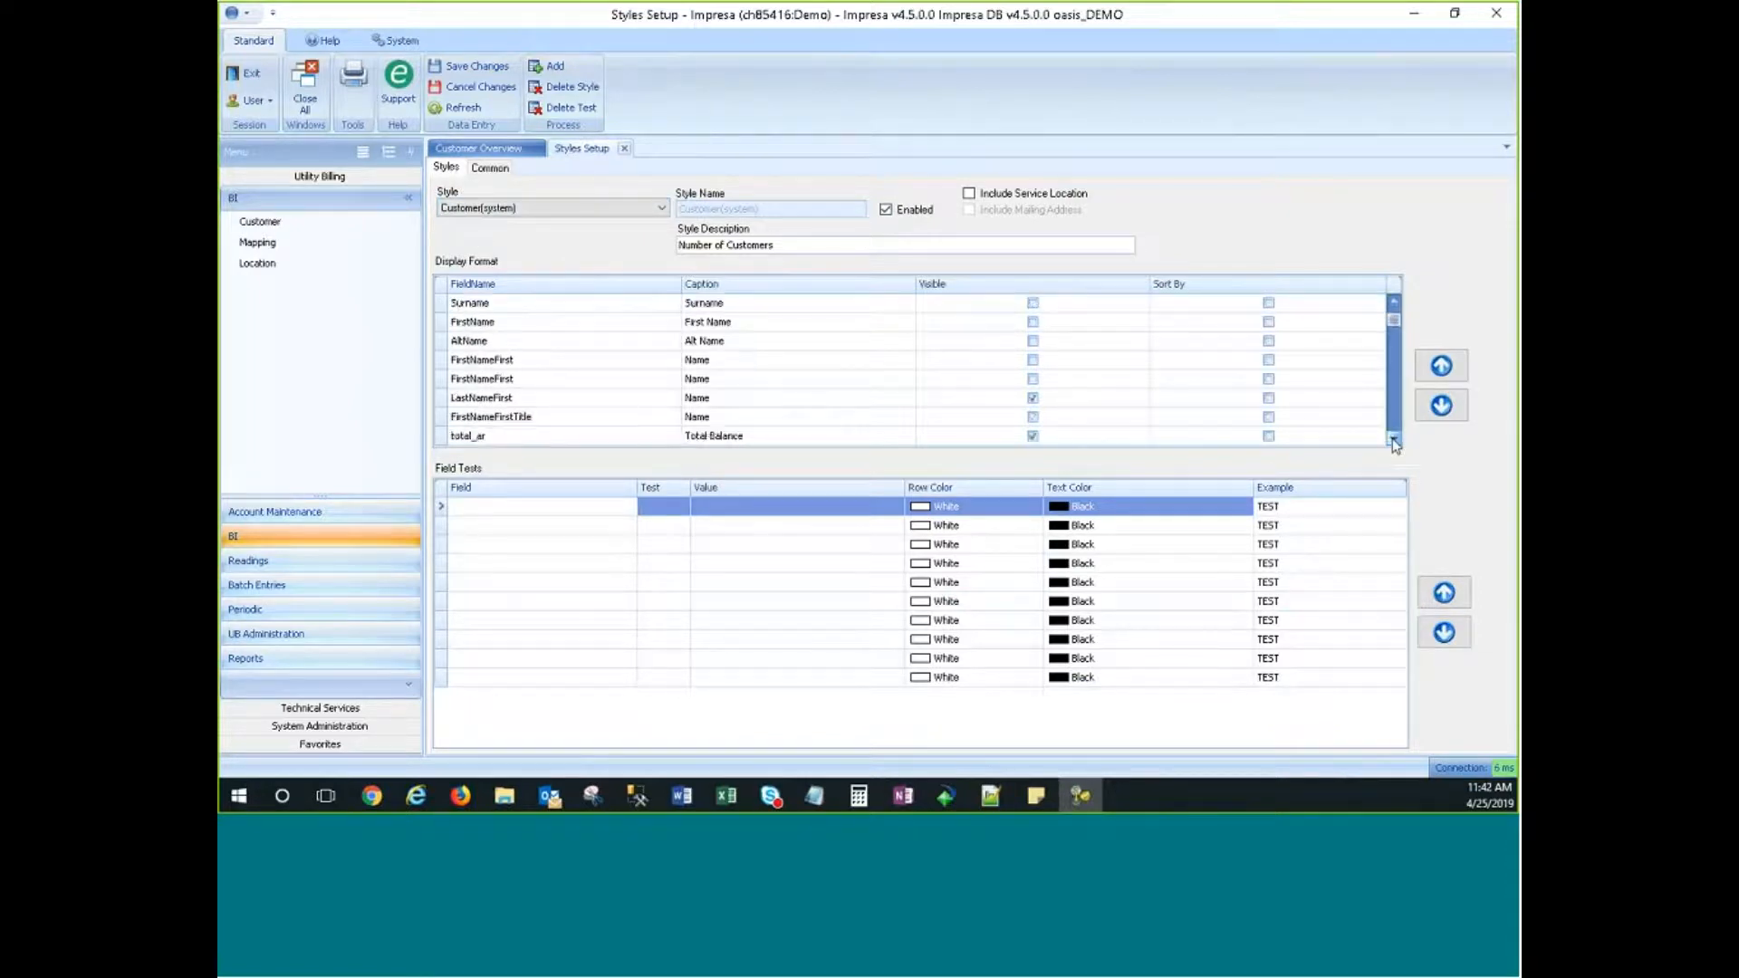
left_click(1394, 440)
left_click(1394, 439)
left_click(1394, 439)
left_click(1394, 439)
left_click(1394, 439)
left_click(1394, 439)
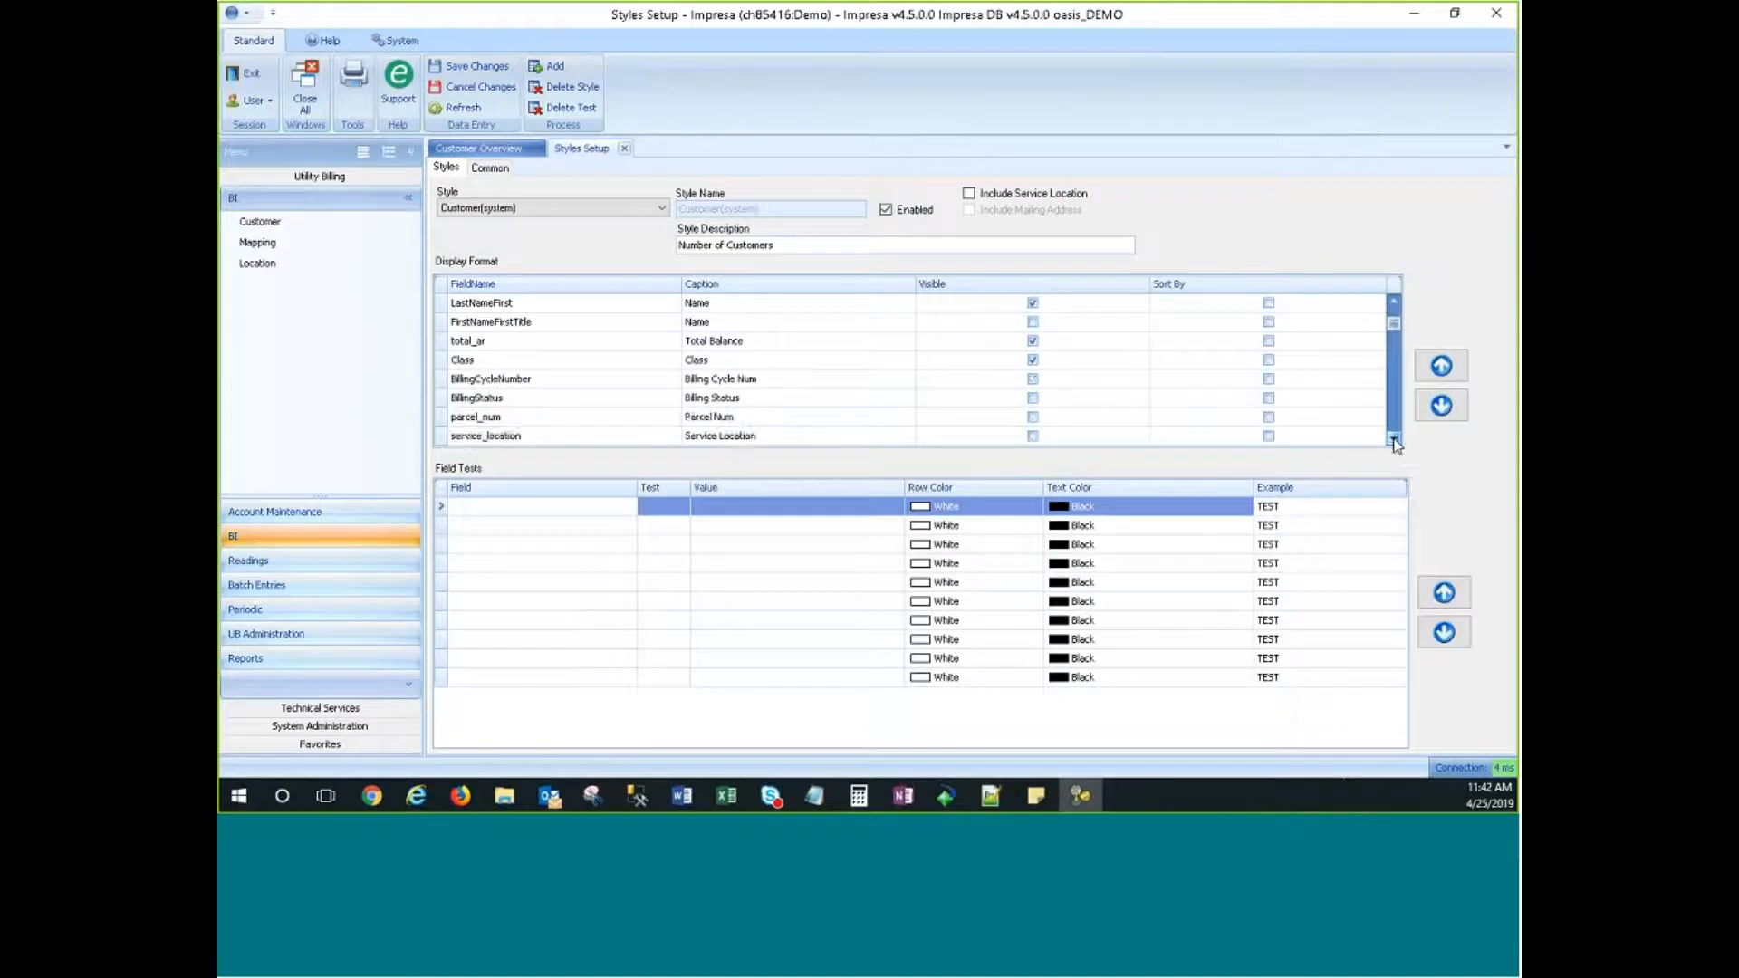
left_click(1394, 439)
left_click(1394, 439)
left_click(1393, 439)
left_click(1394, 439)
left_click(1394, 439)
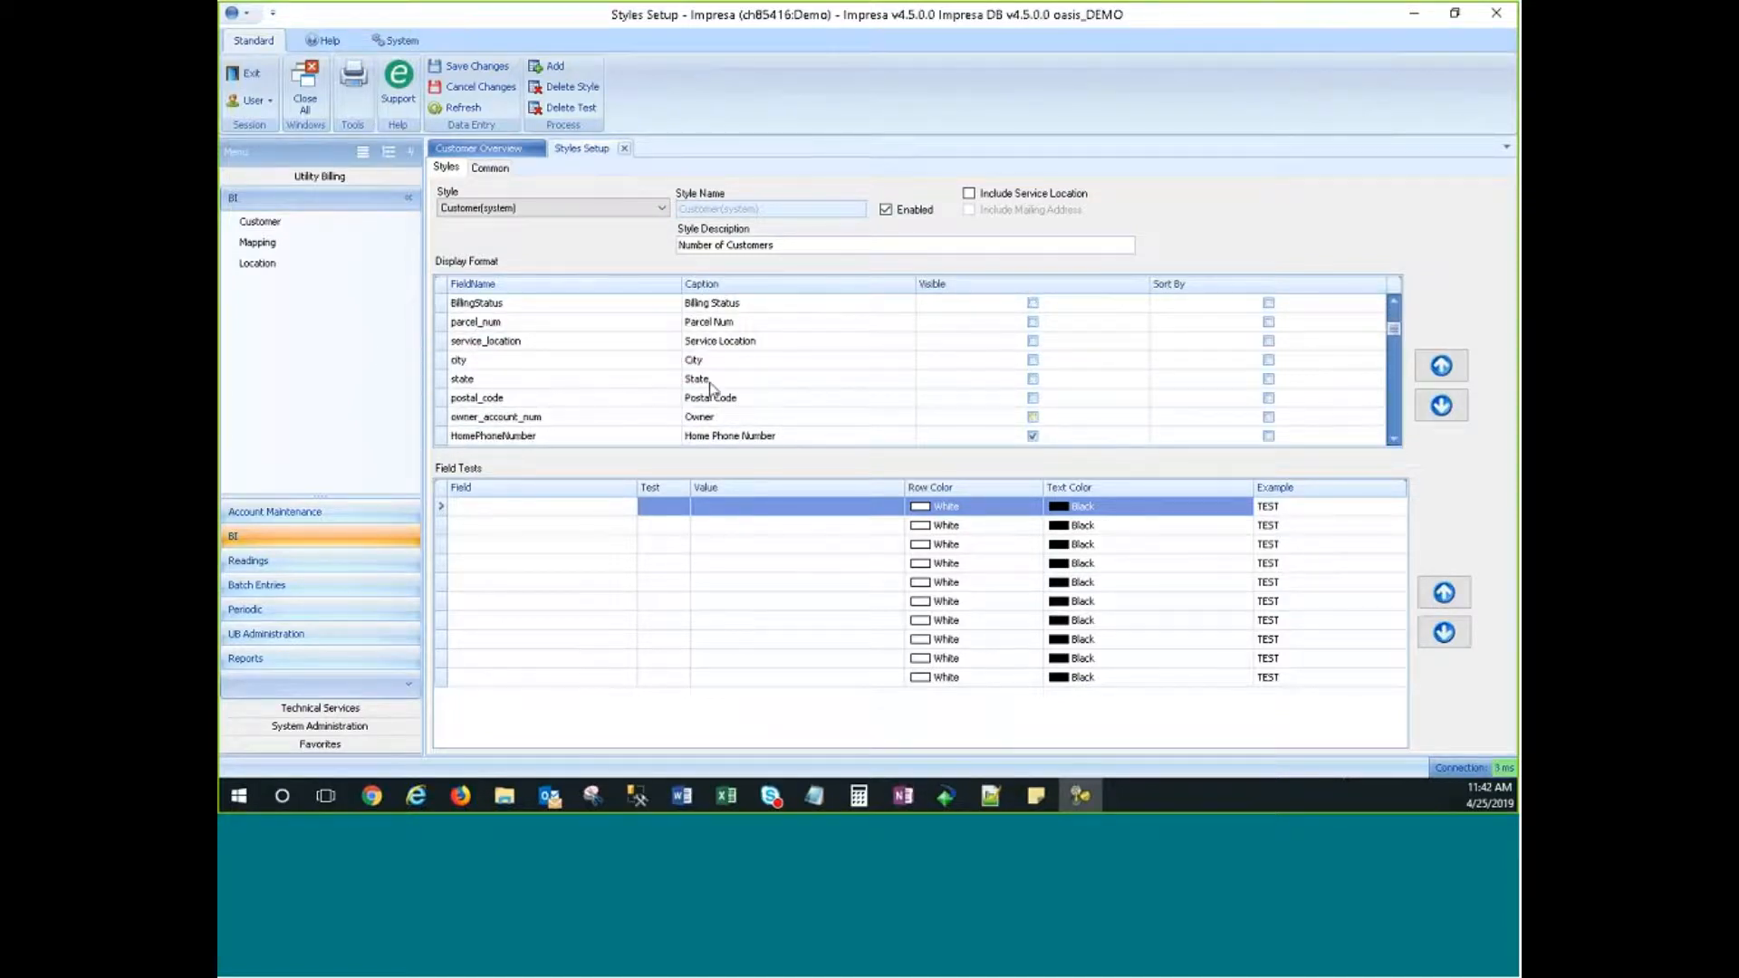
left_click(467, 343)
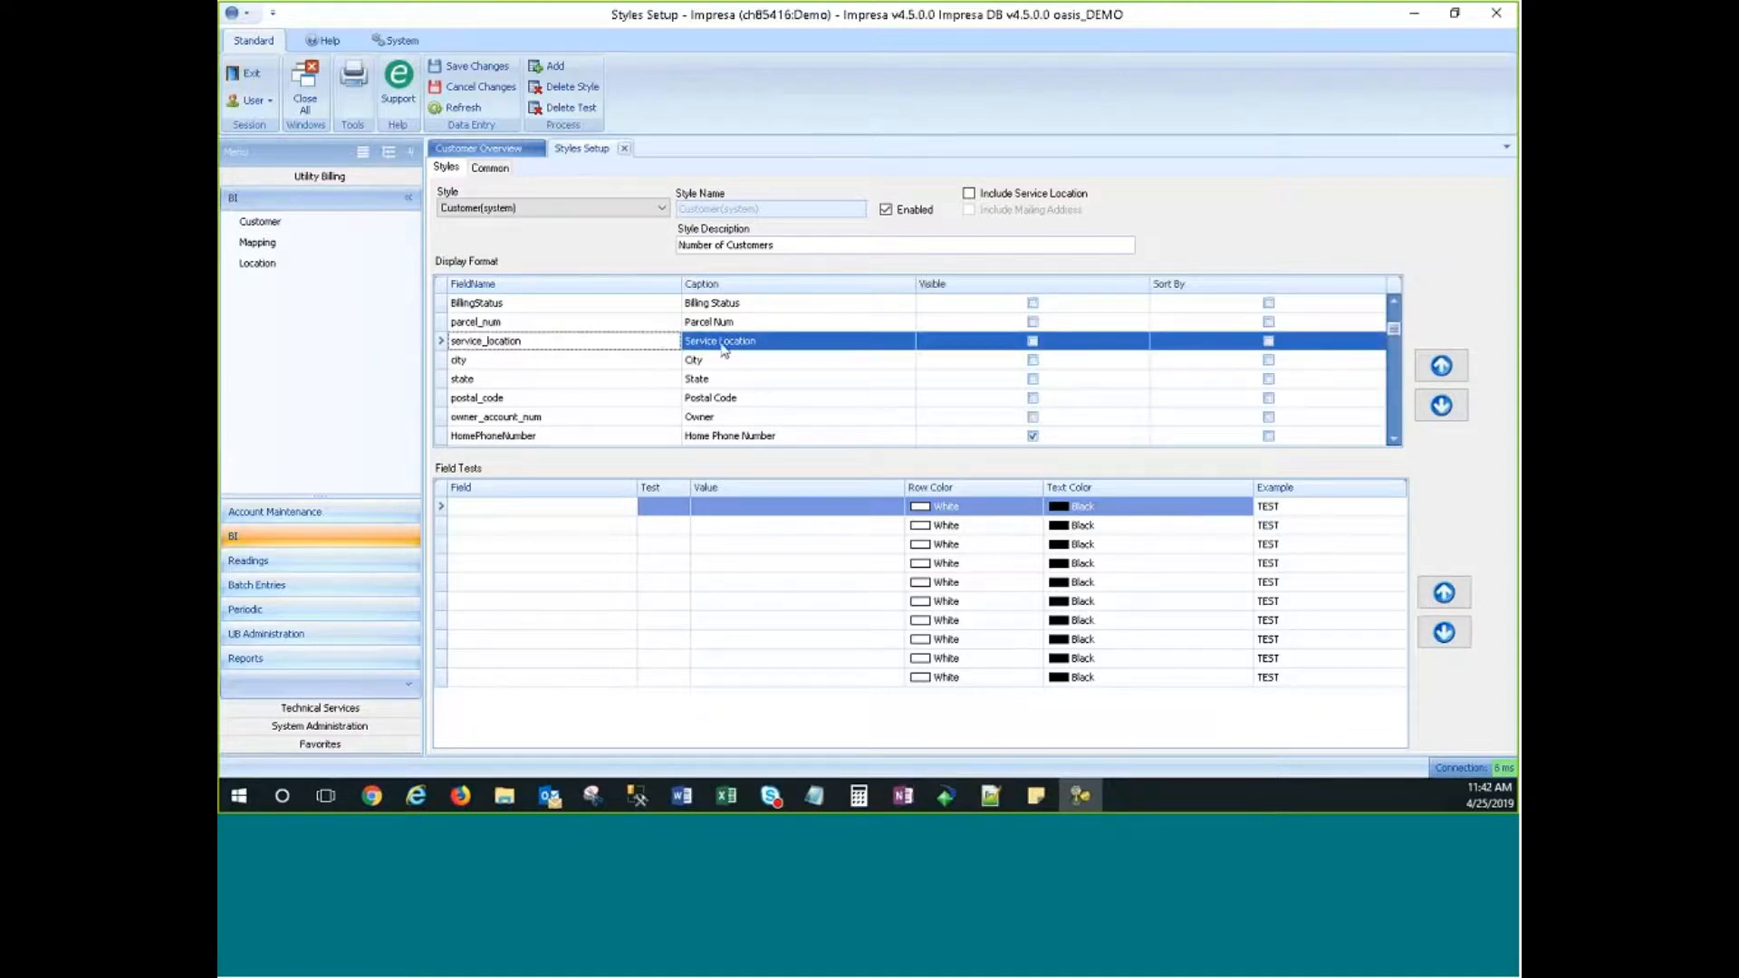
Step: Examine the city, state and postal_code fields in the display format of the Customer(system) style
left_click(469, 365)
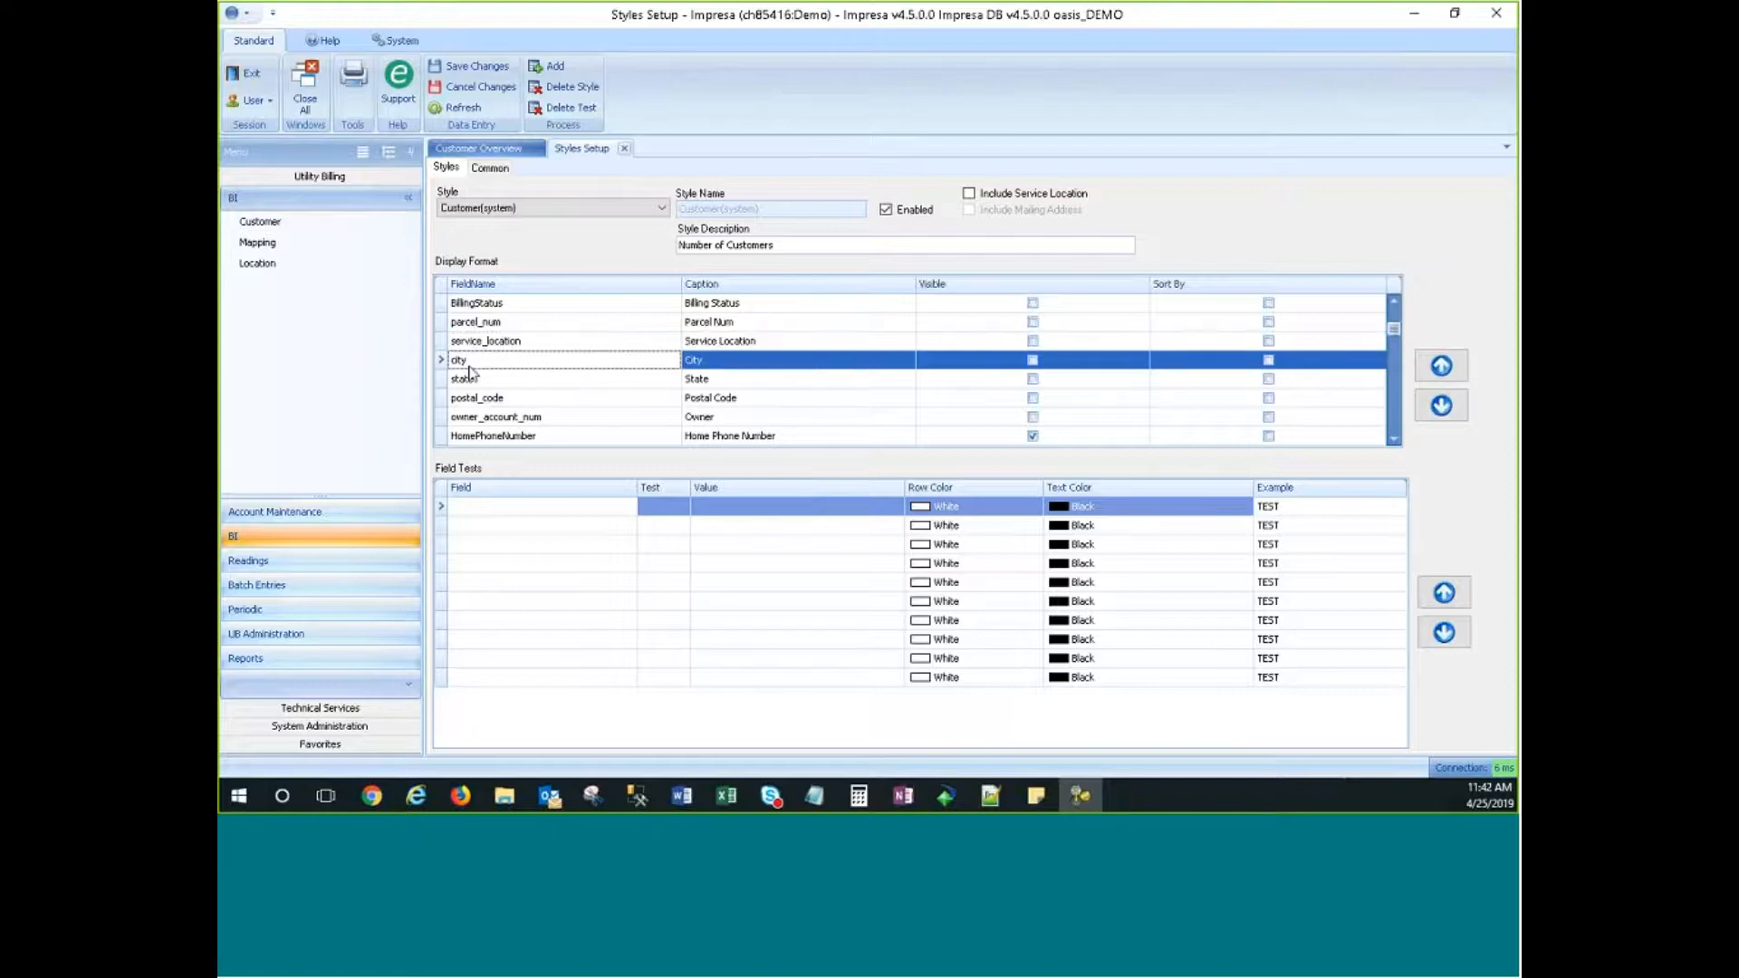
left_click(474, 380)
left_click(480, 401)
Step: Find the name fields in the Customer(system) display format and compare Surname, FirstName, FirstNameFirst and LastNameFirst
scroll(515, 391, "up", 2)
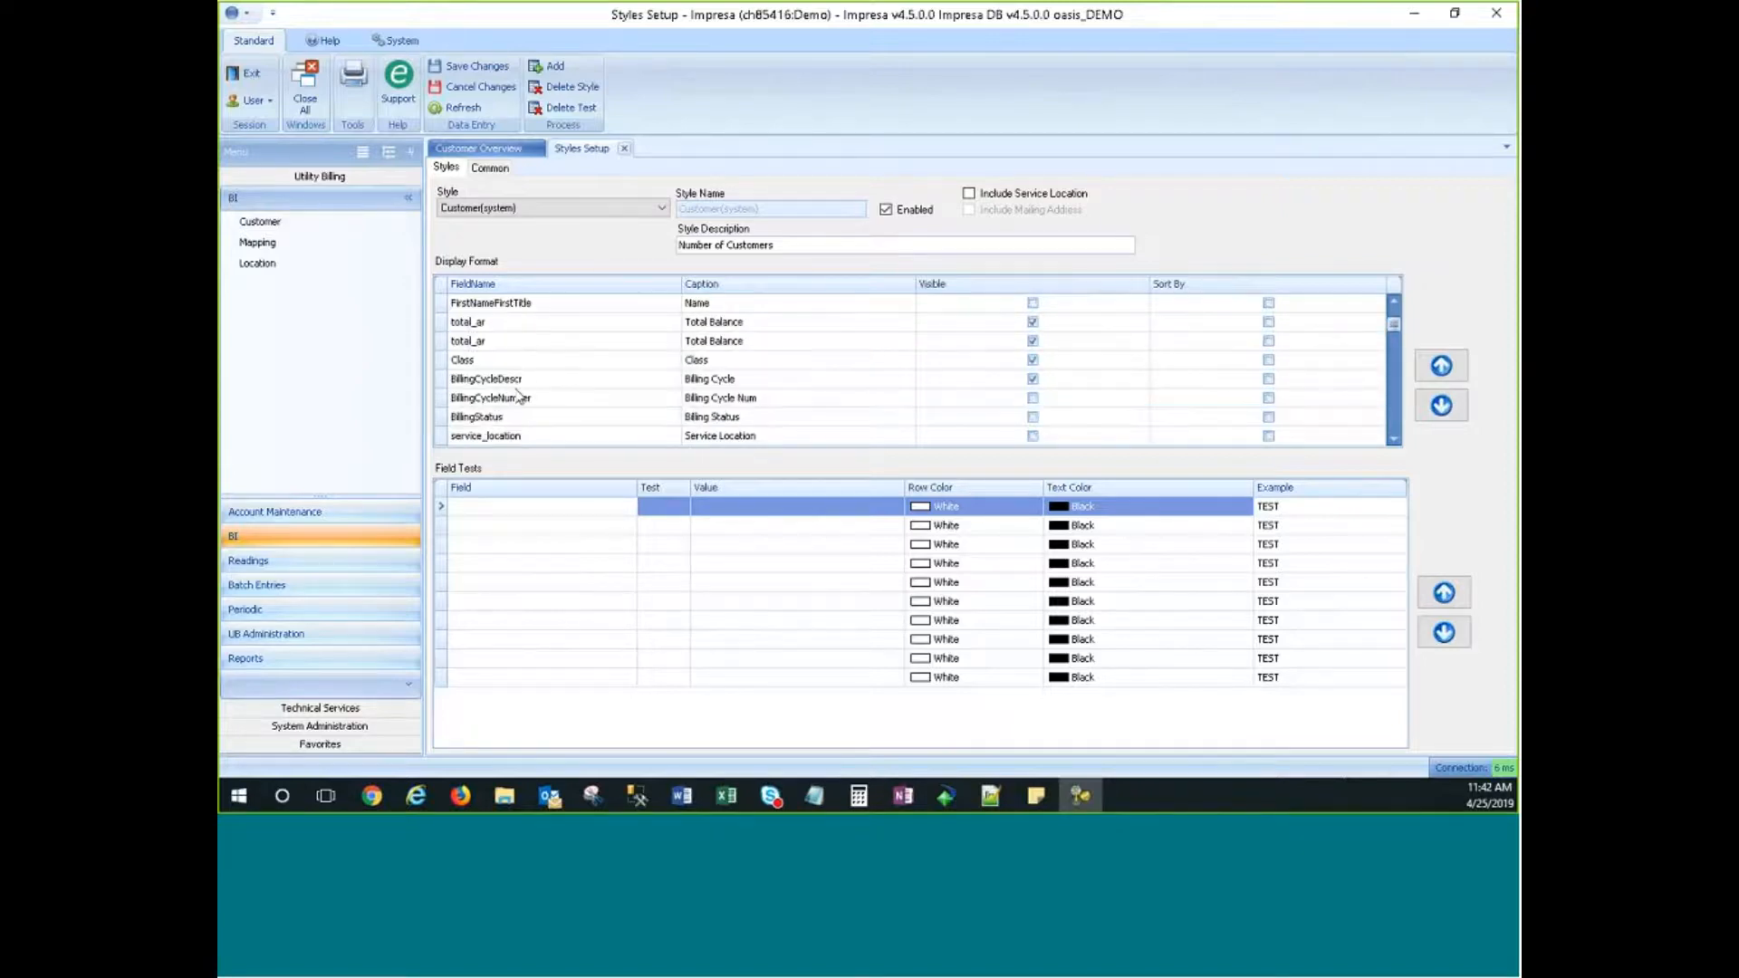
scroll(520, 395, "down", 2)
scroll(528, 395, "up", 3)
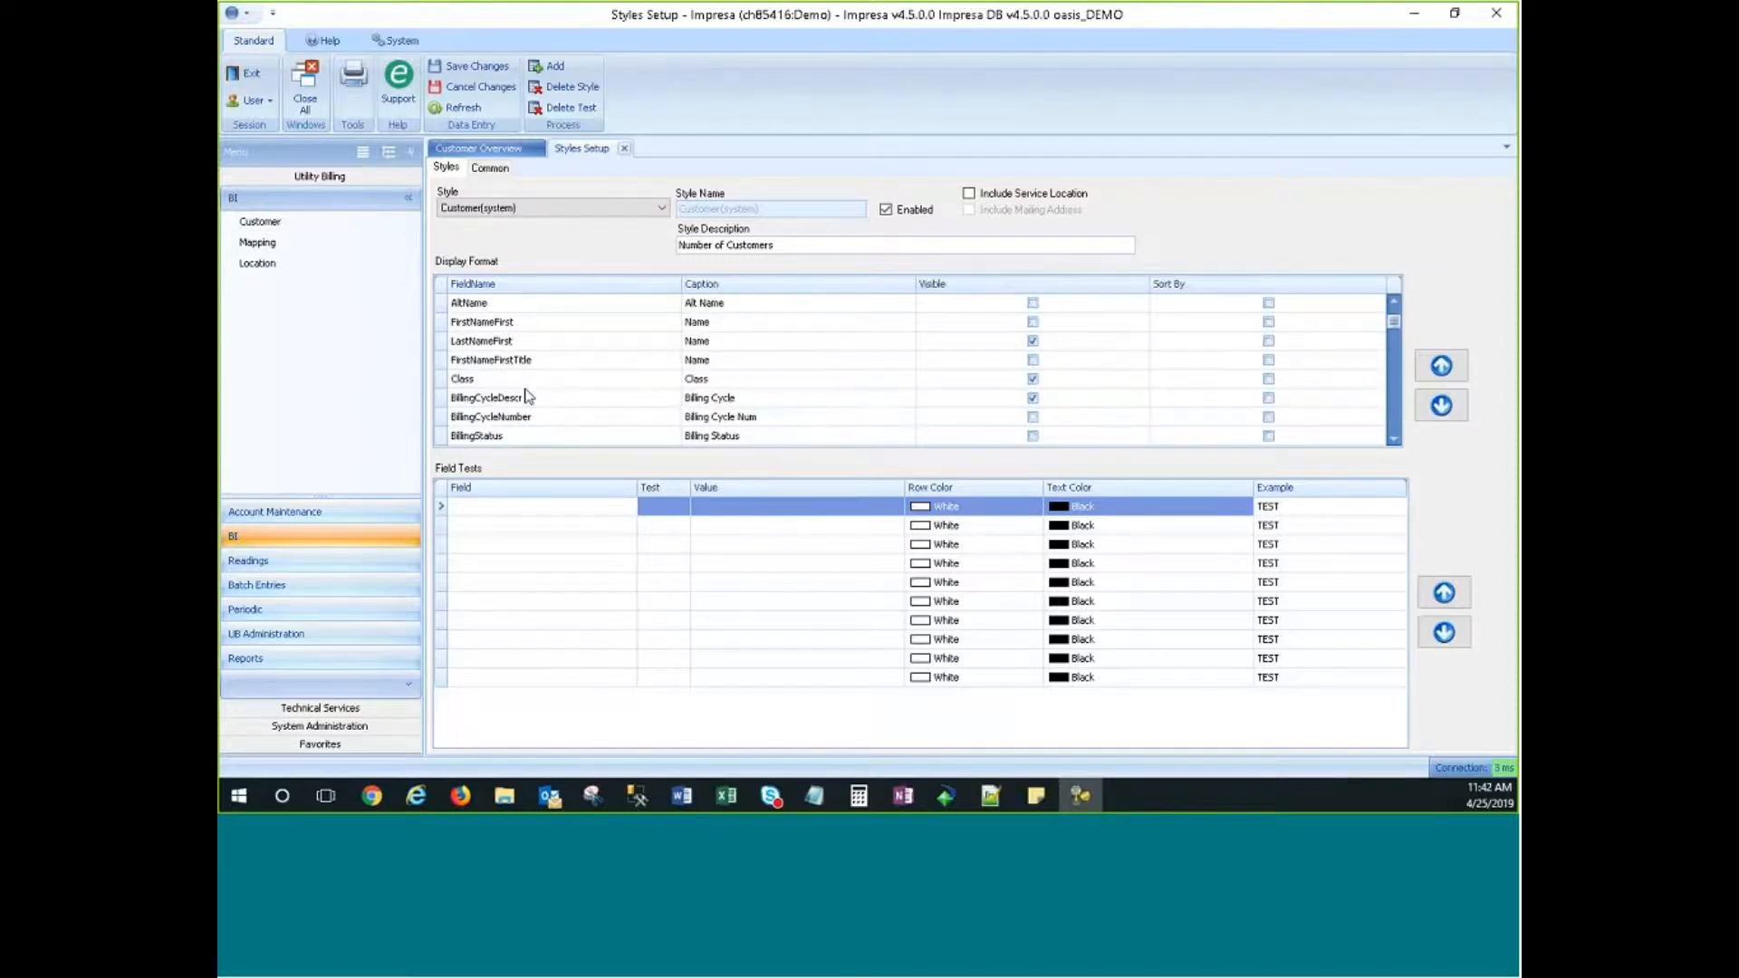
scroll(528, 396, "up", 1)
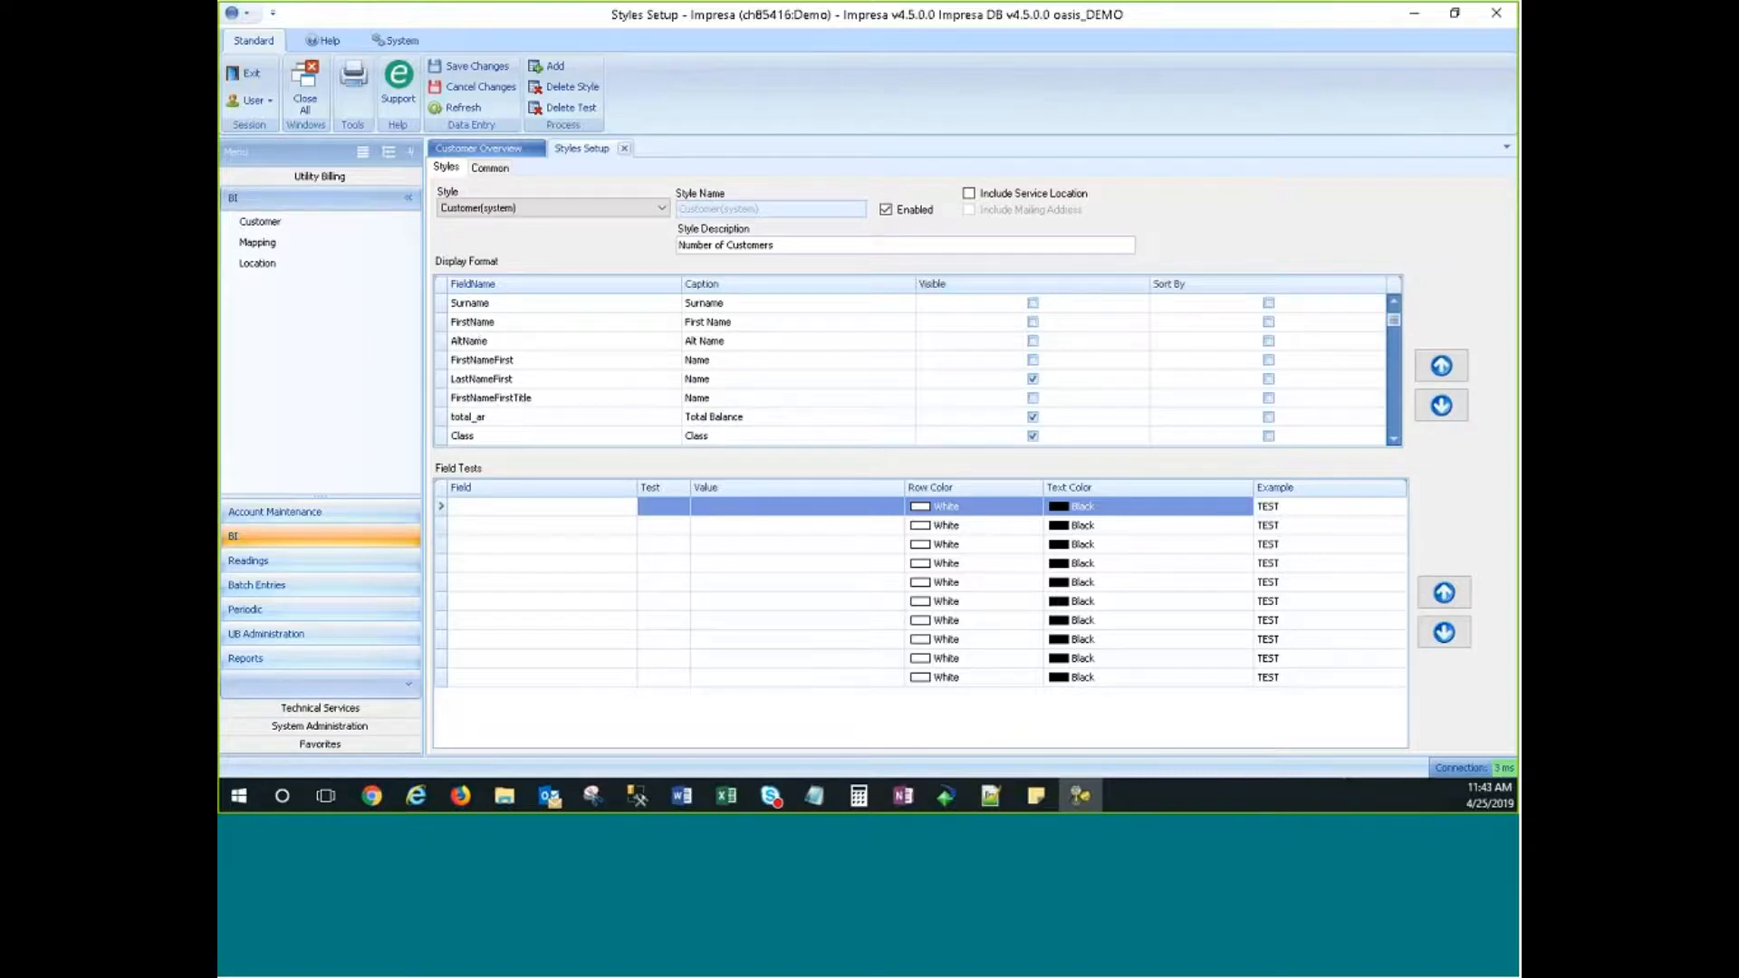
scroll(501, 388, "up", 1)
scroll(501, 389, "up", 2)
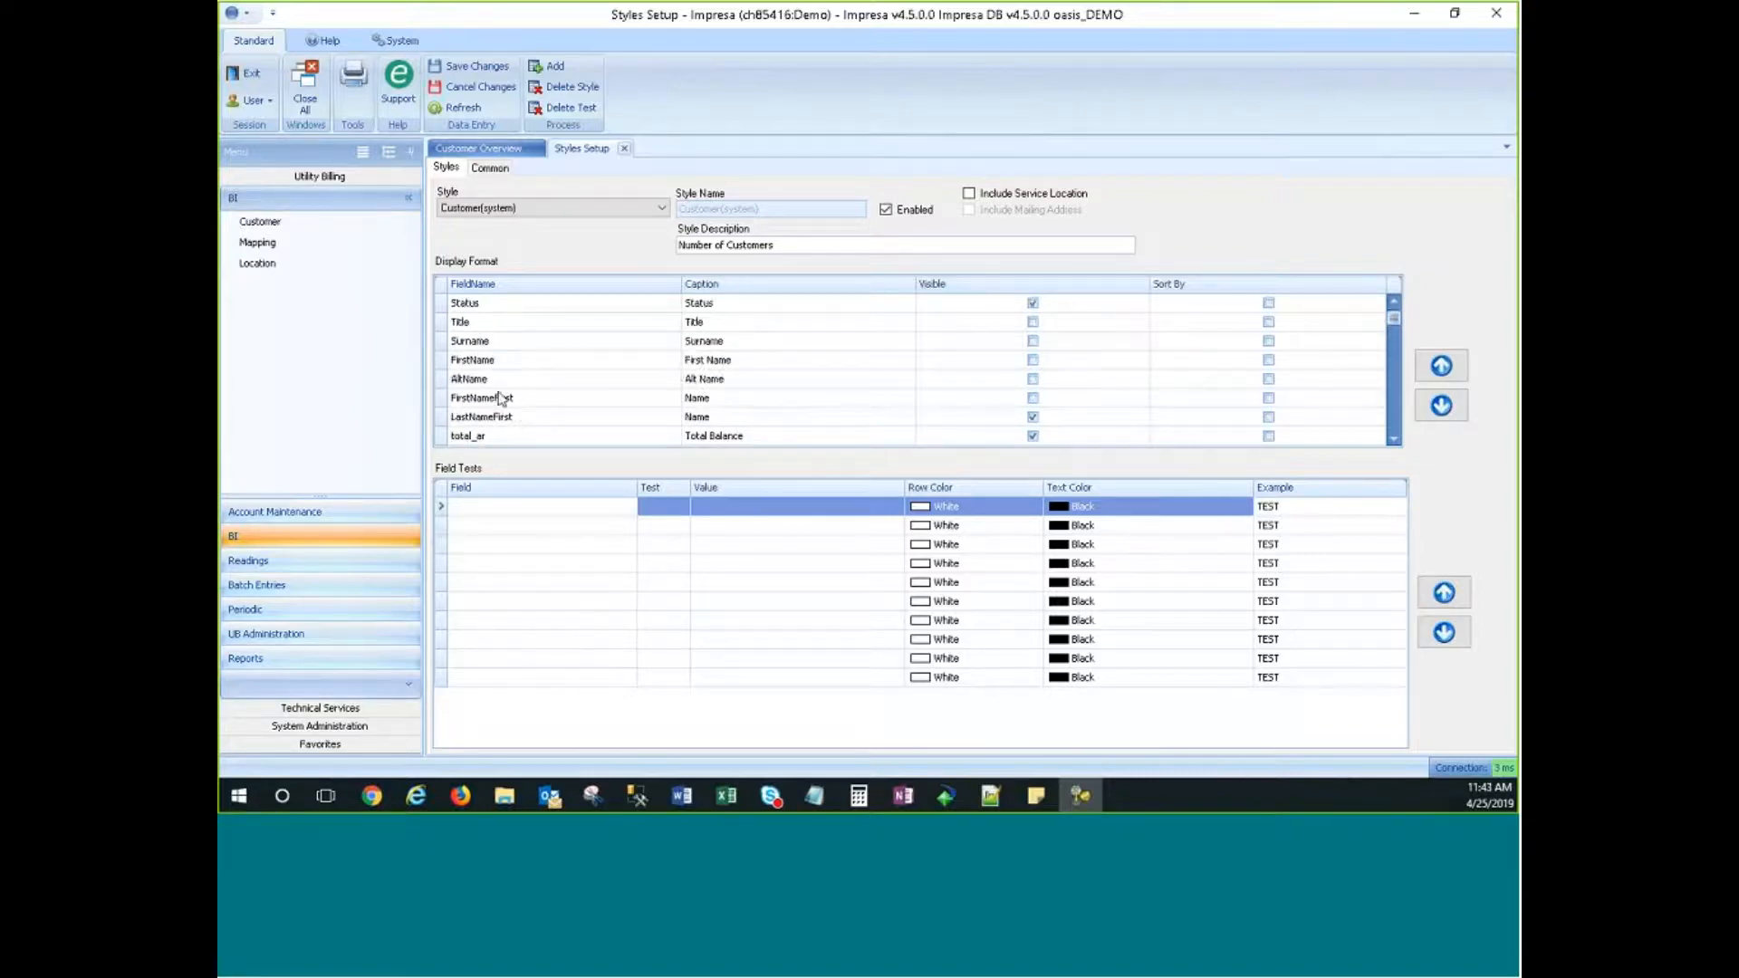
left_click(469, 341)
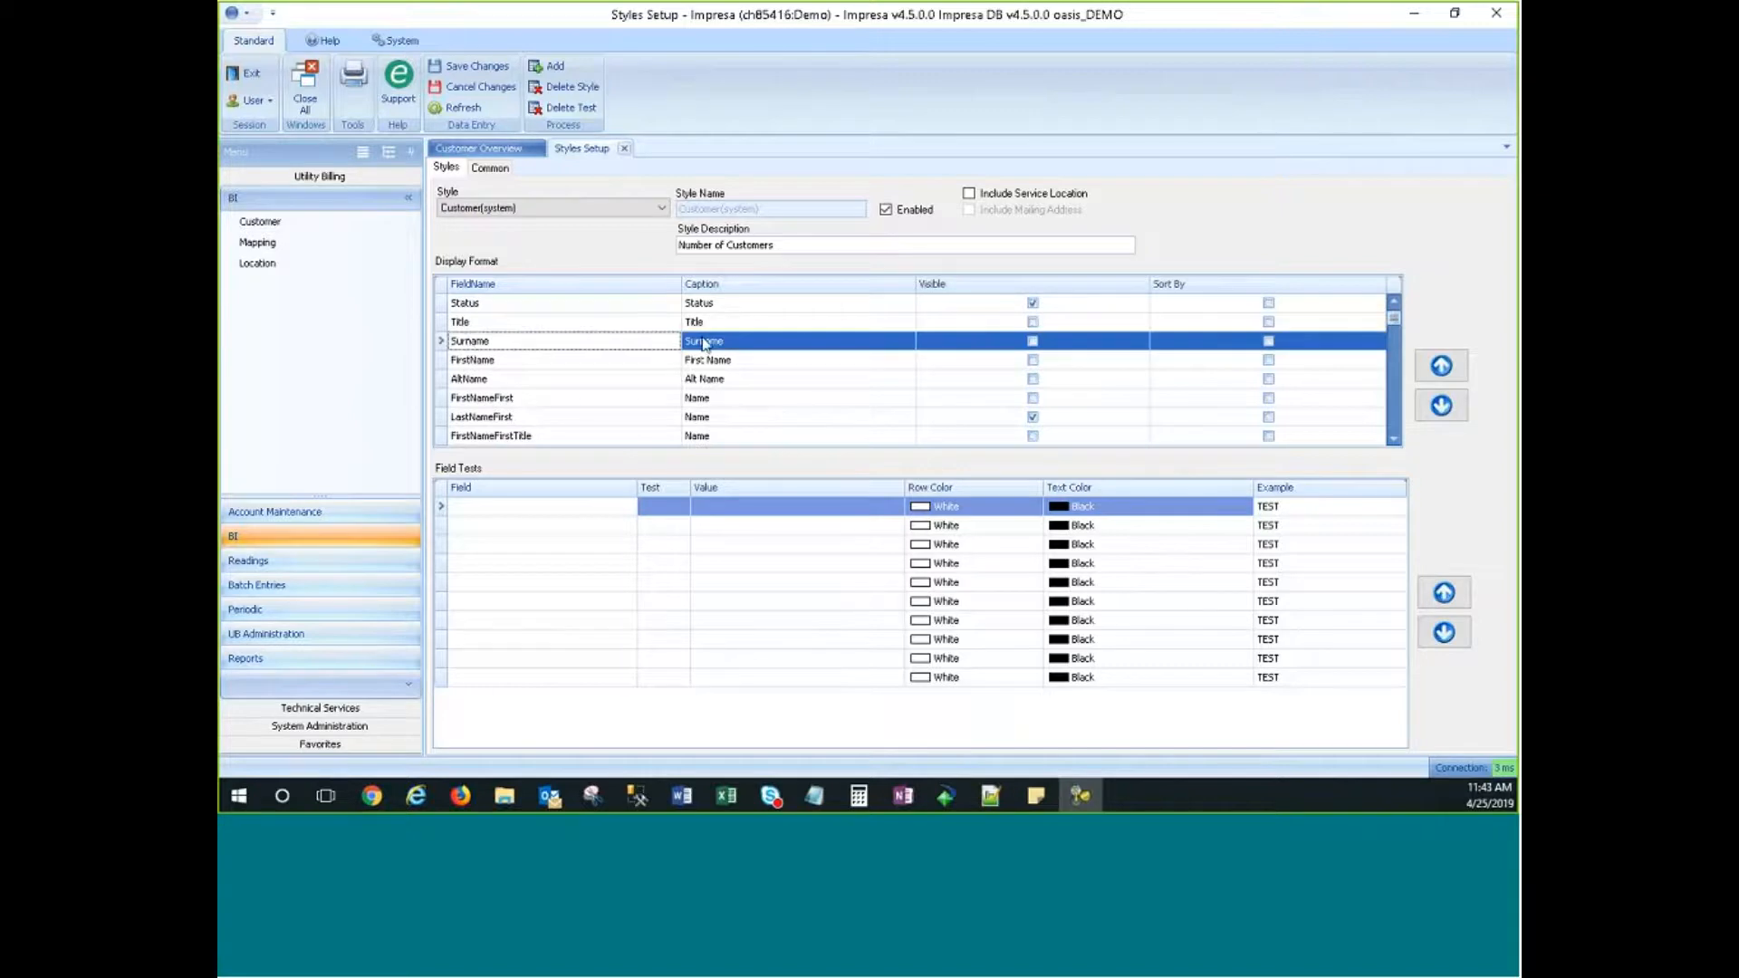
left_click(505, 360)
scroll(505, 362, "down", 1)
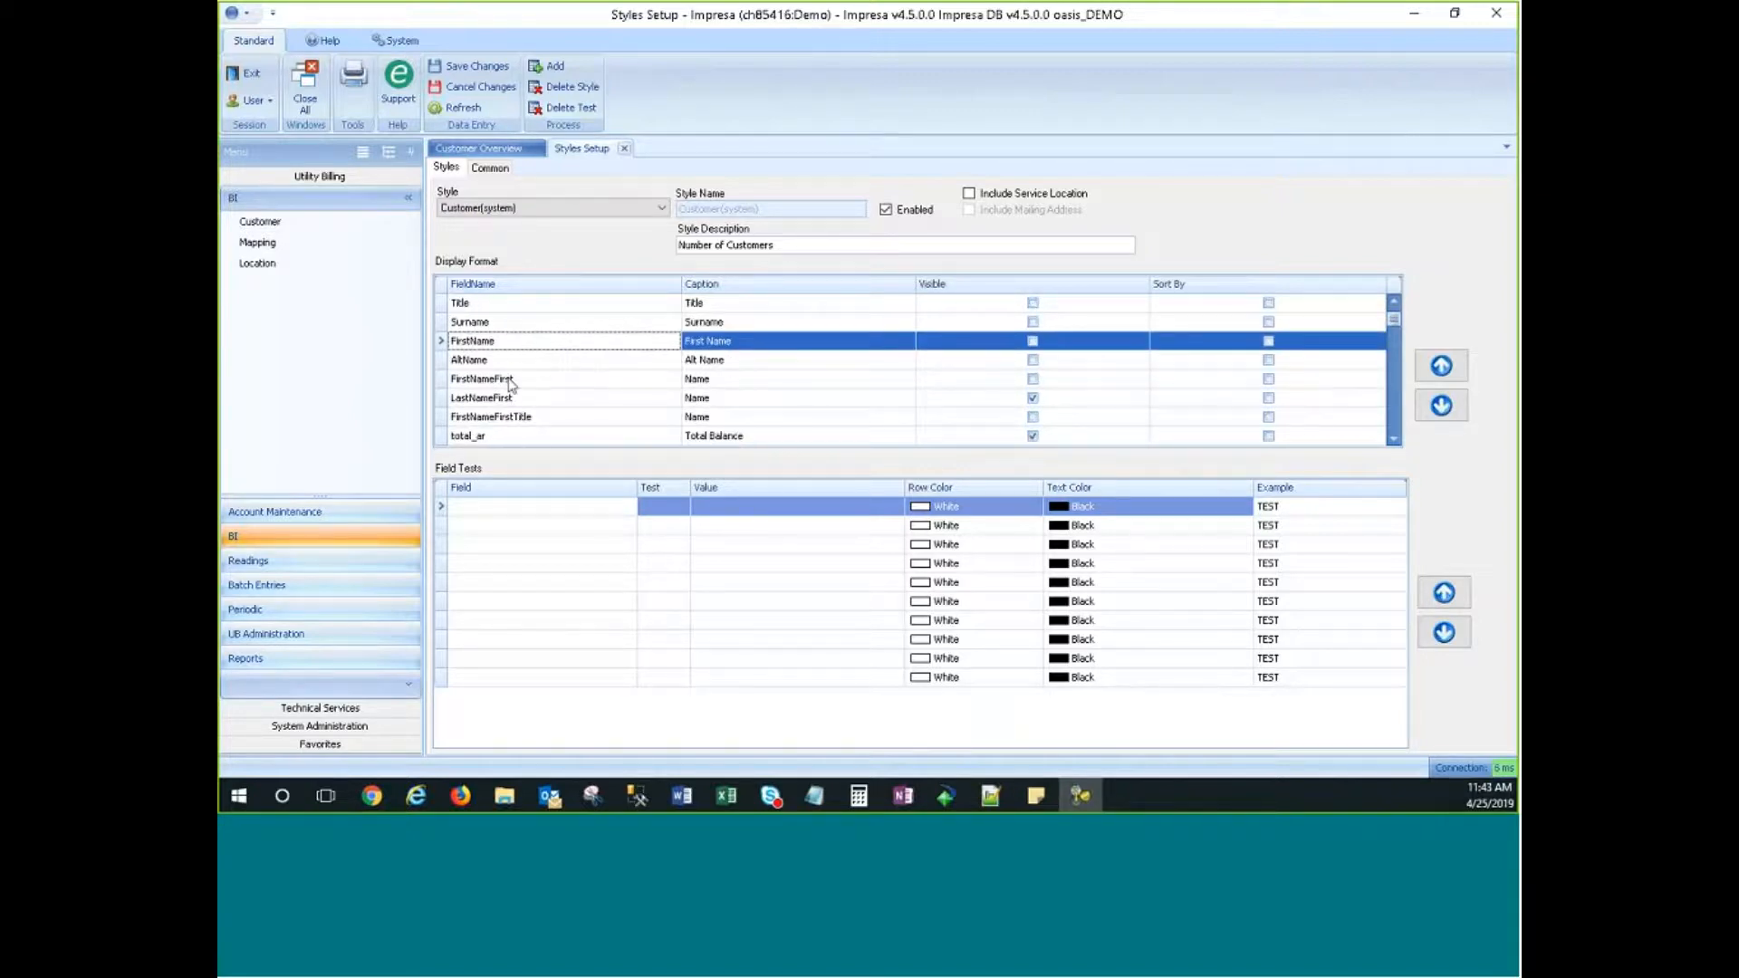
left_click(472, 382)
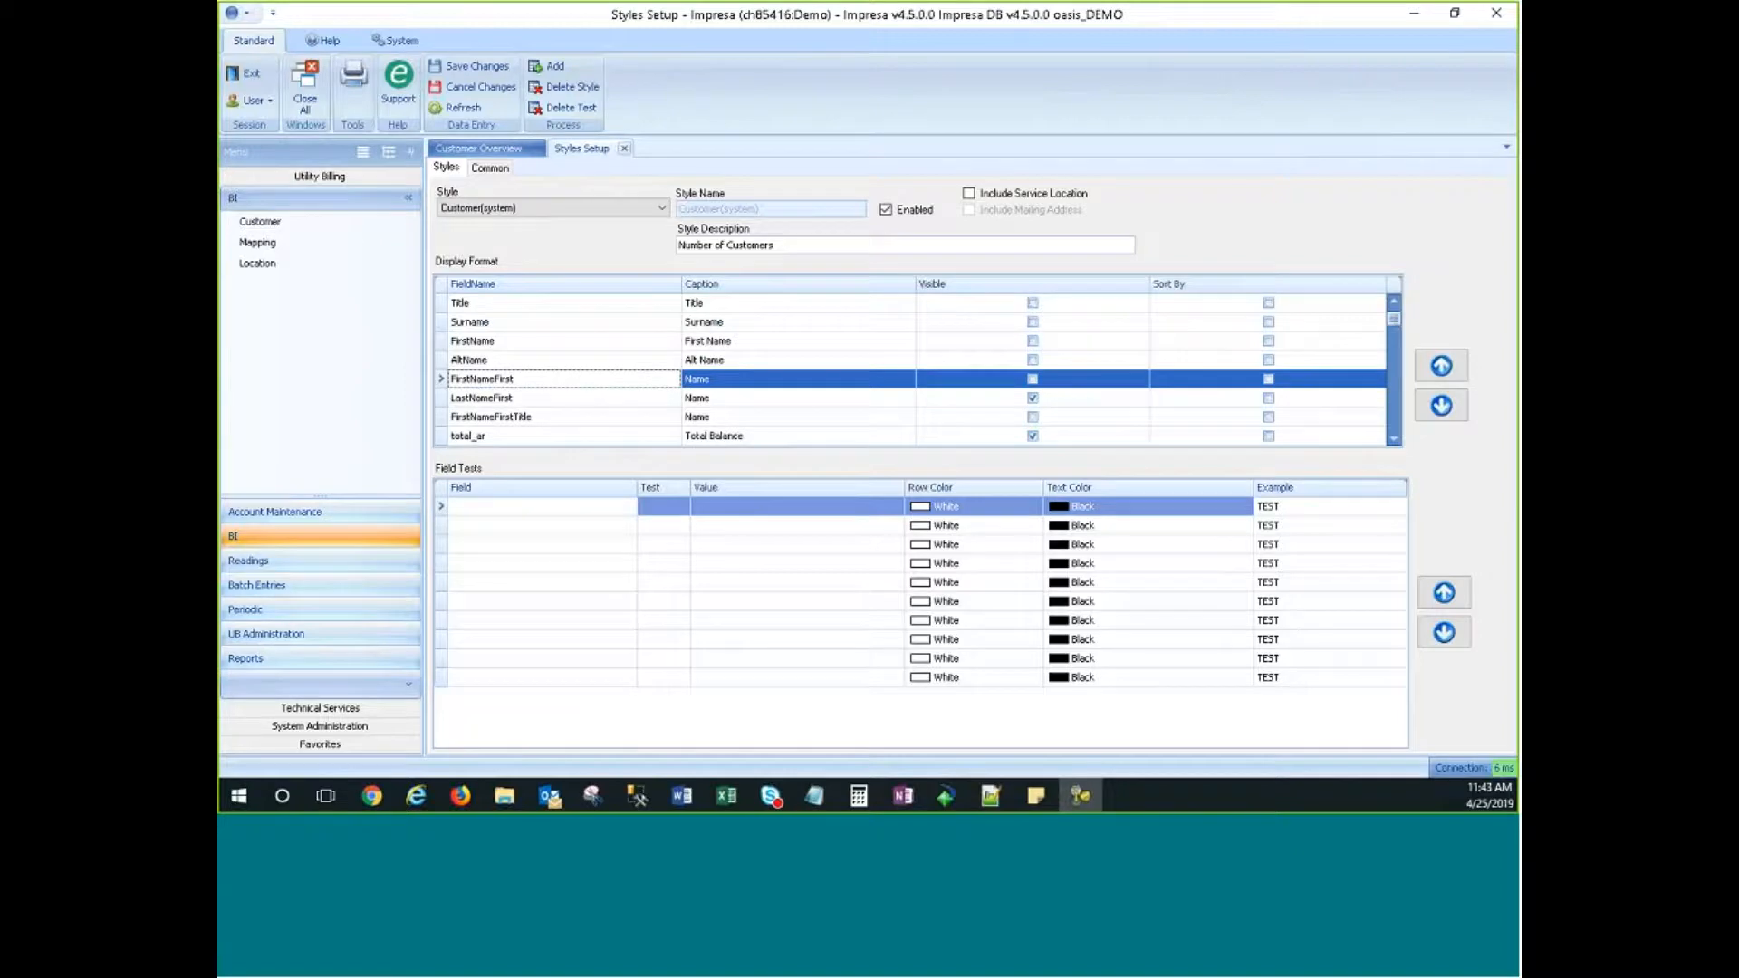
left_click(482, 403)
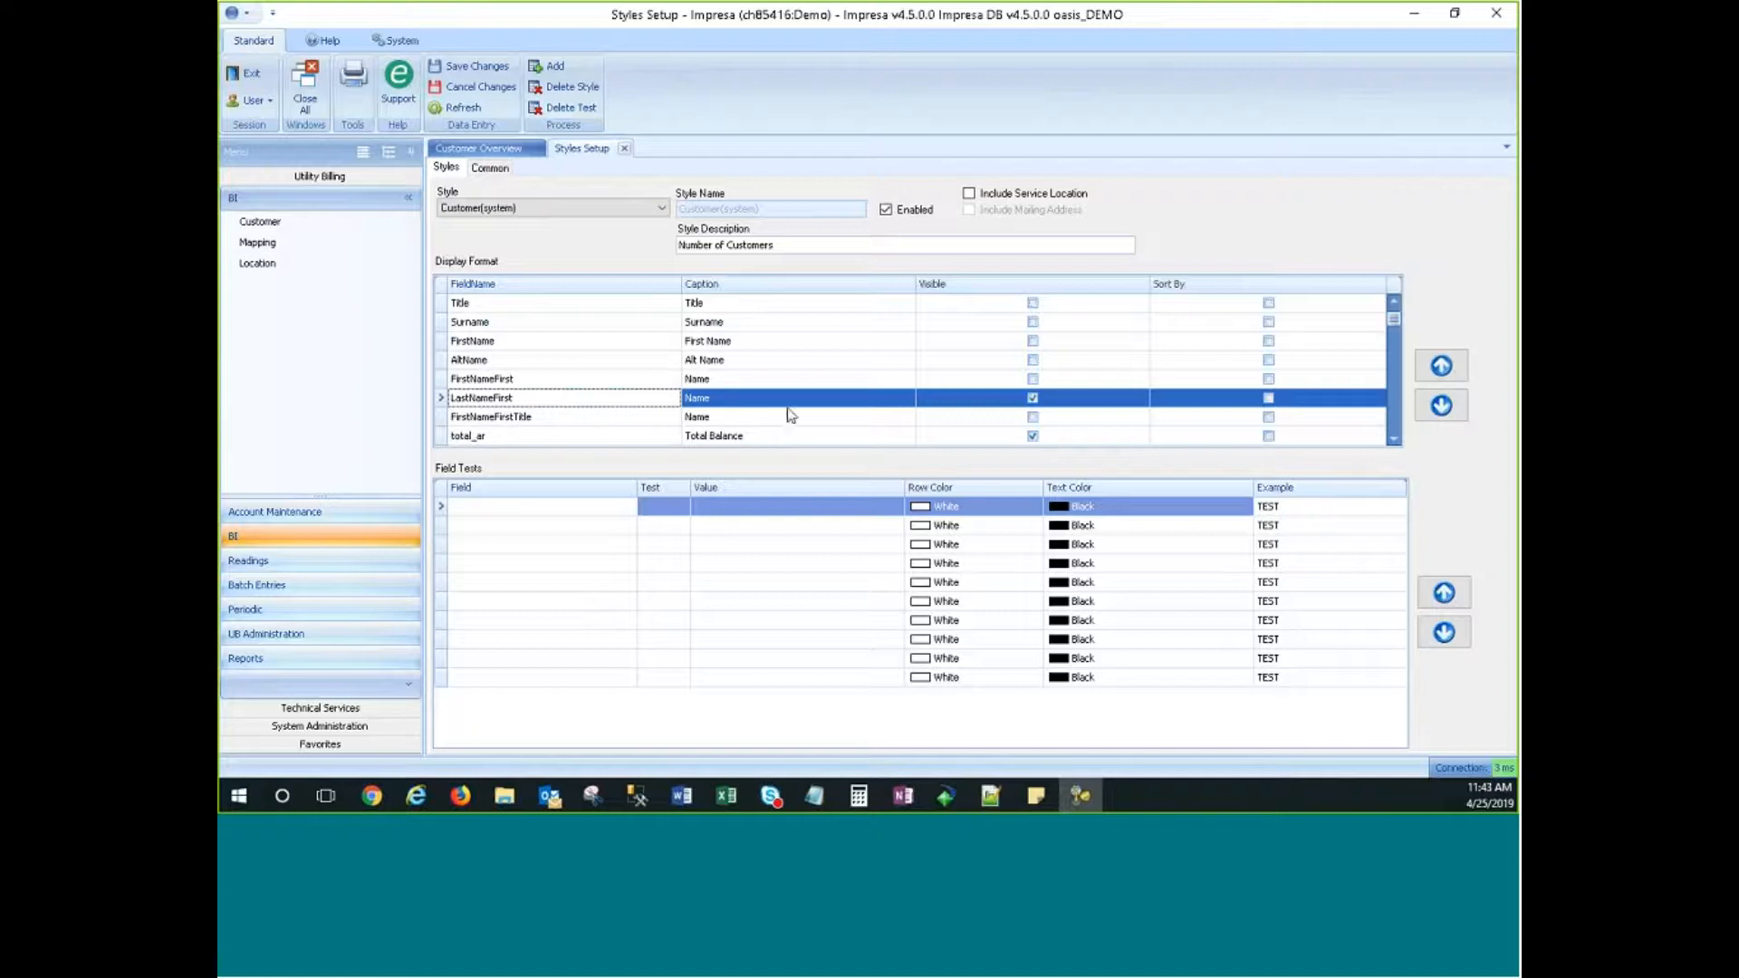
Step: Look through the rest of the Customer(system) display fields down to the end of the list
left_click(1393, 440)
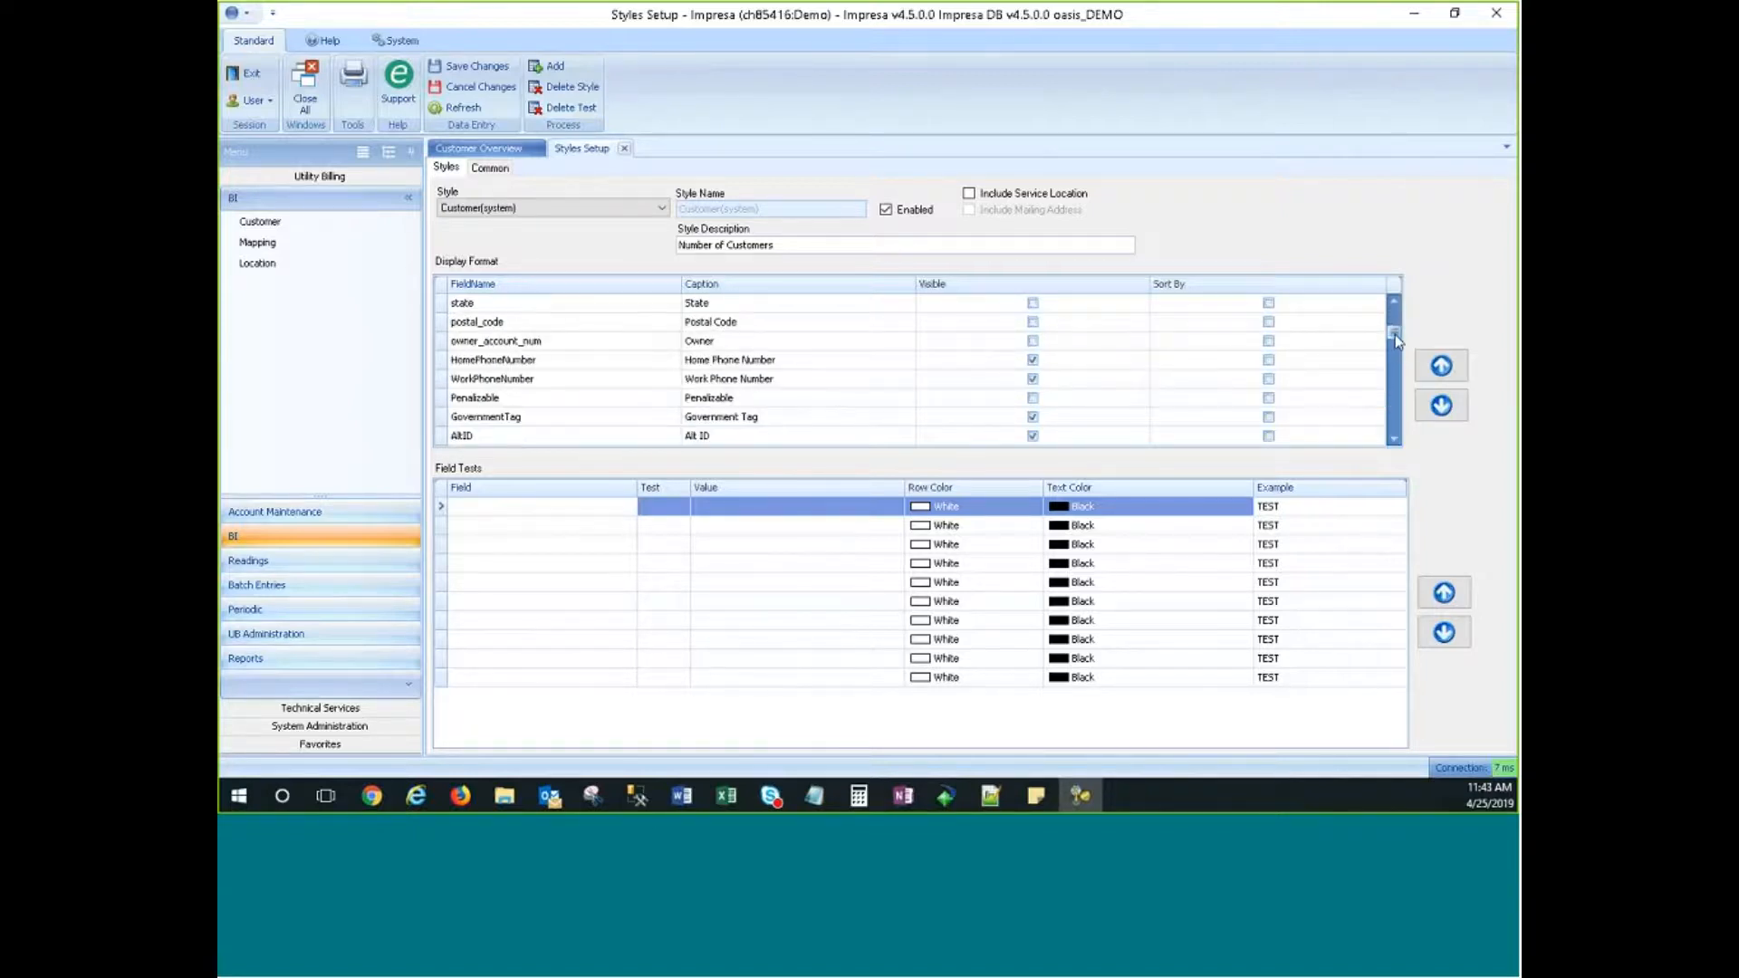
left_click_drag(1394, 333, 1397, 411)
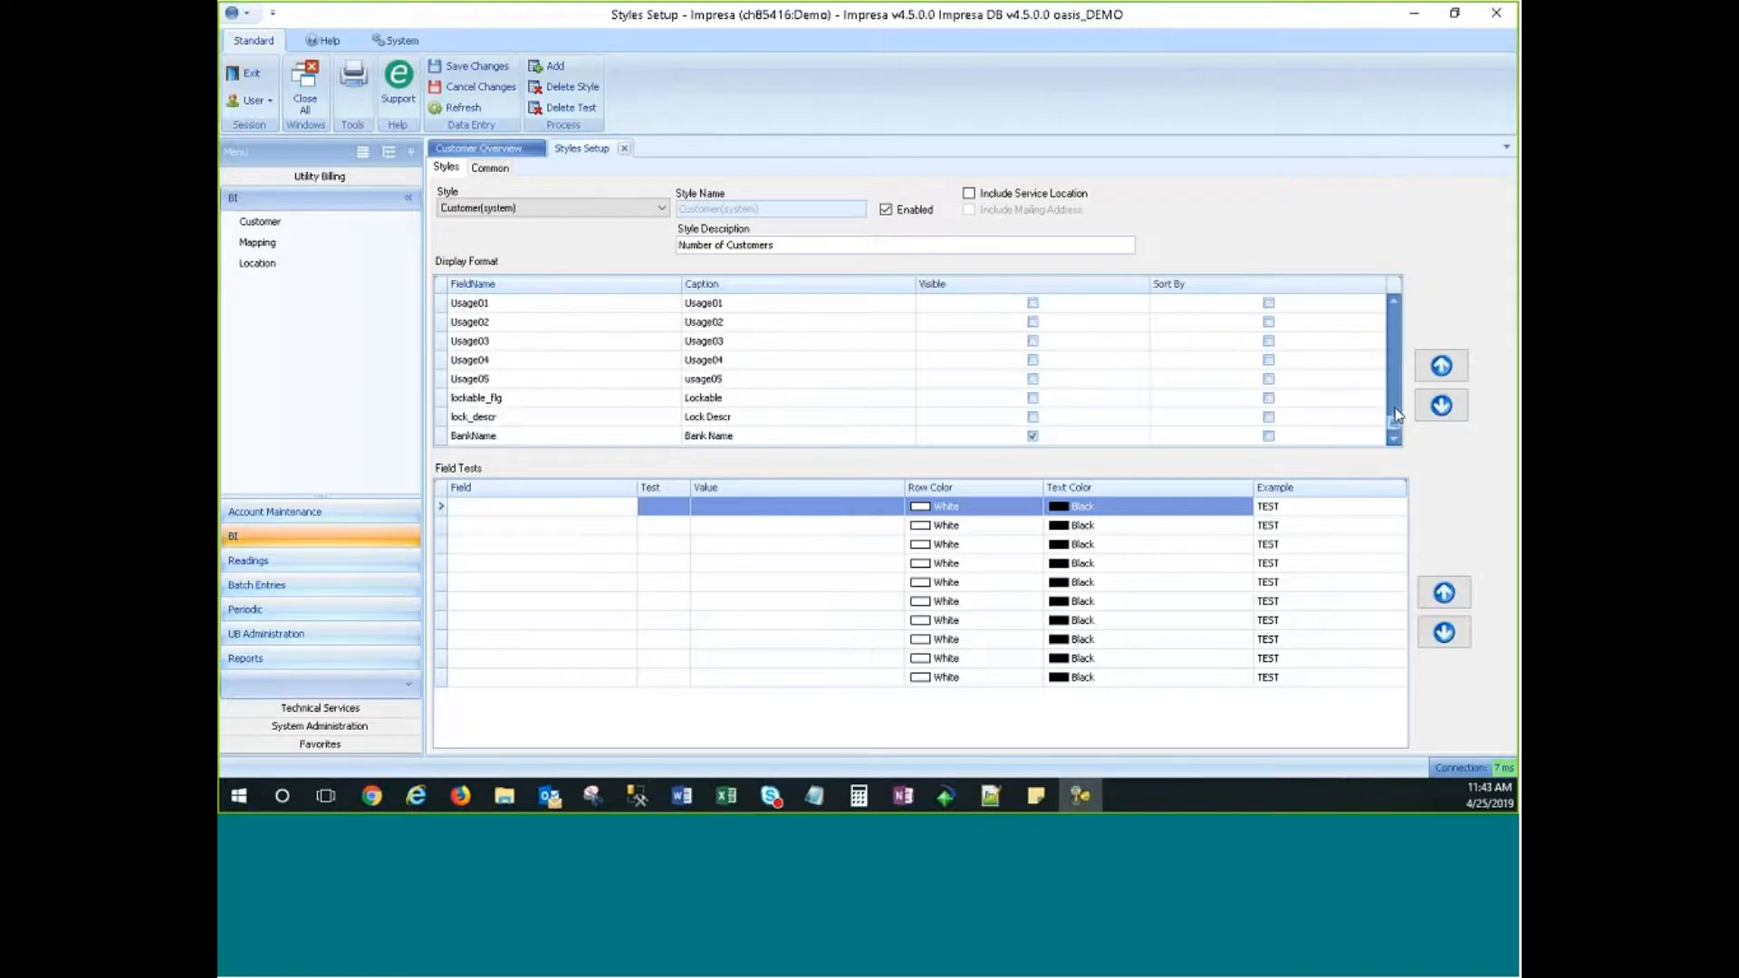
left_click(1393, 305)
left_click(1393, 306)
left_click(1393, 306)
left_click(1393, 305)
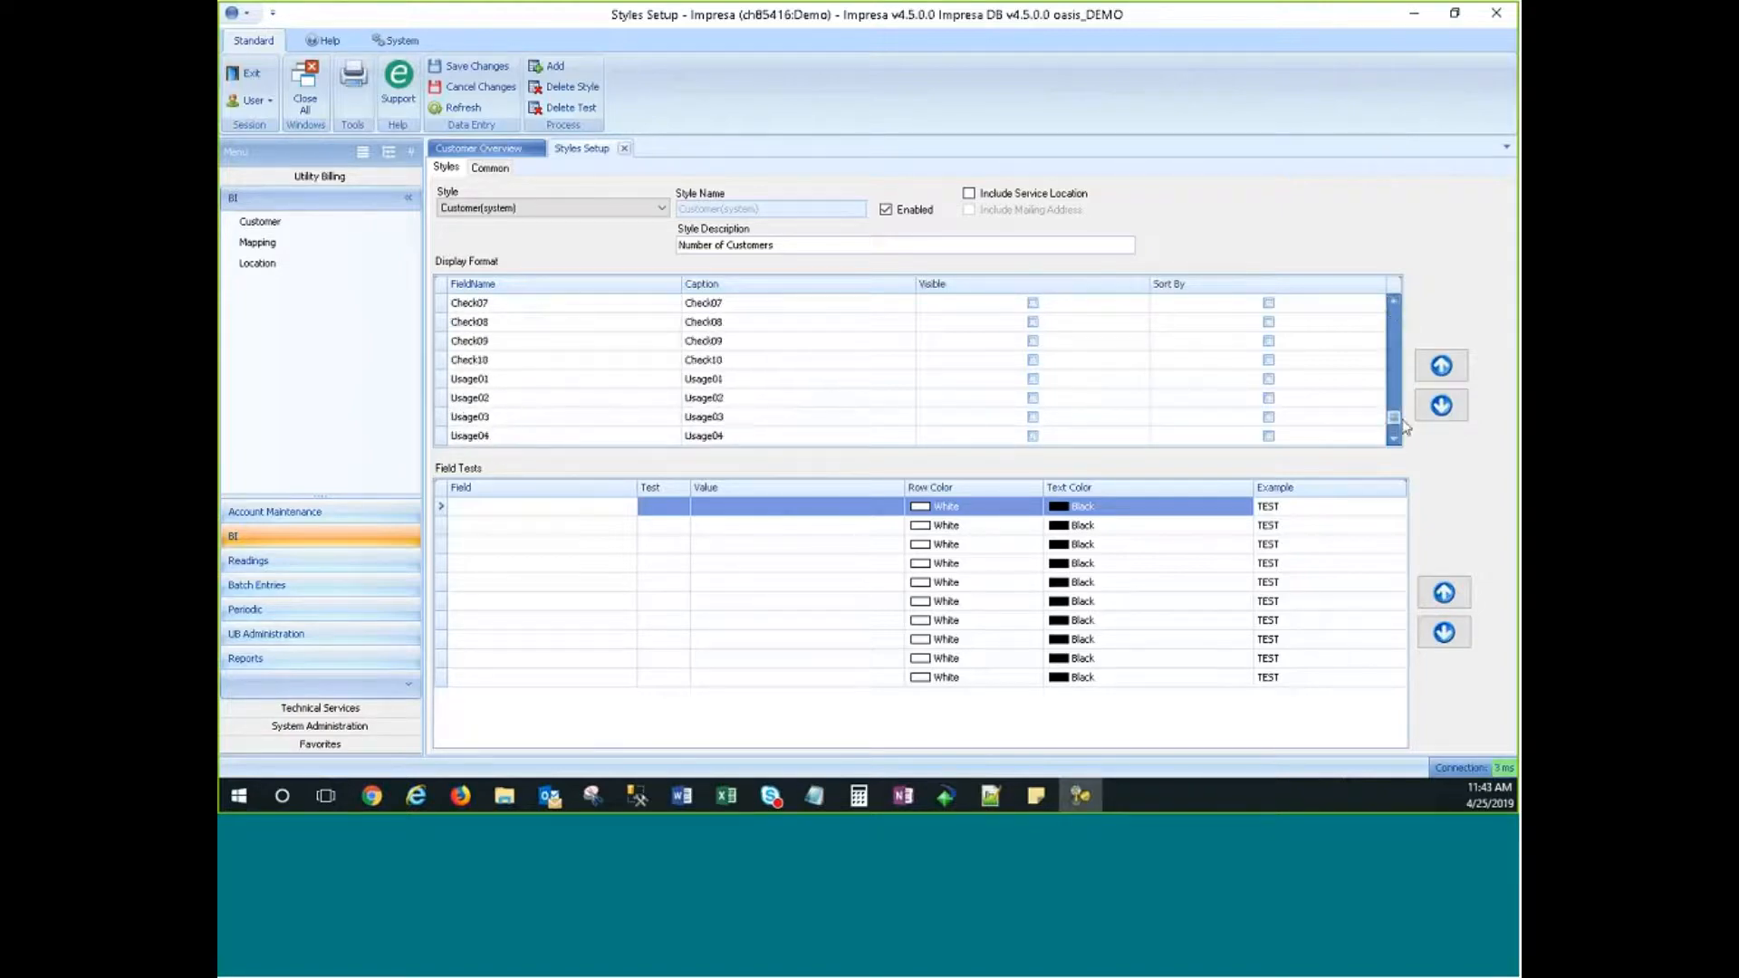
left_click_drag(1397, 421, 1395, 437)
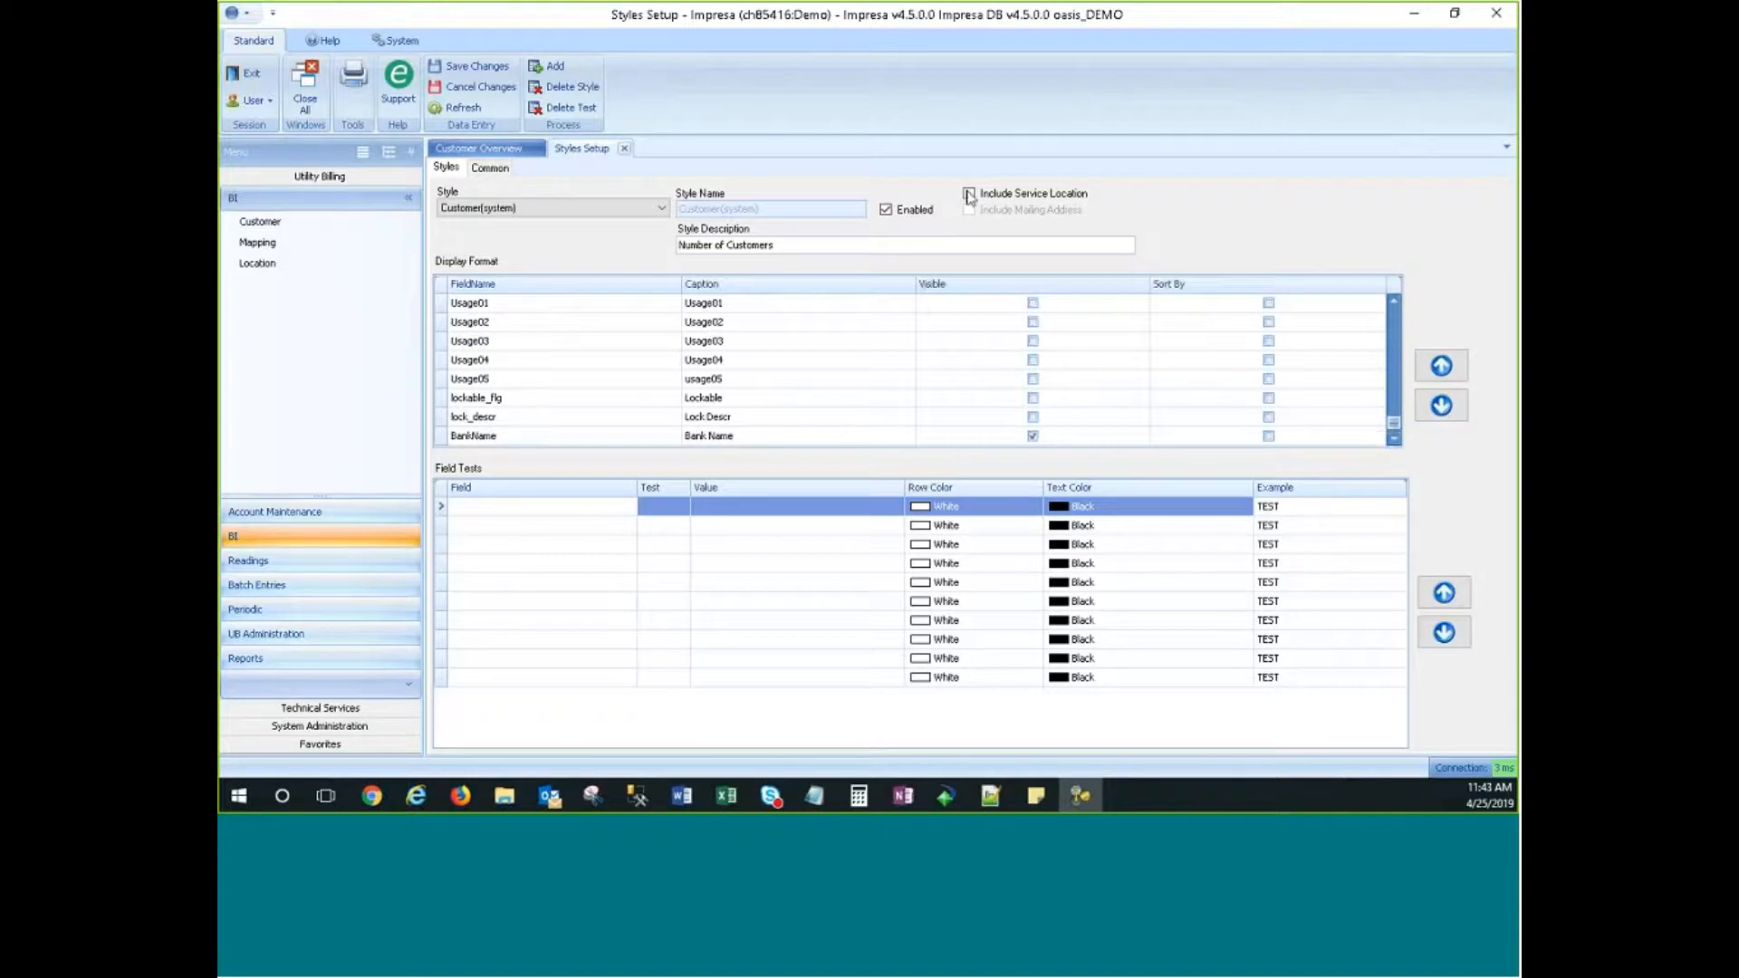
Step: Switch to the Customer/Location(system) style and look through its display fields down to the last one
left_click(640, 208)
left_click(518, 243)
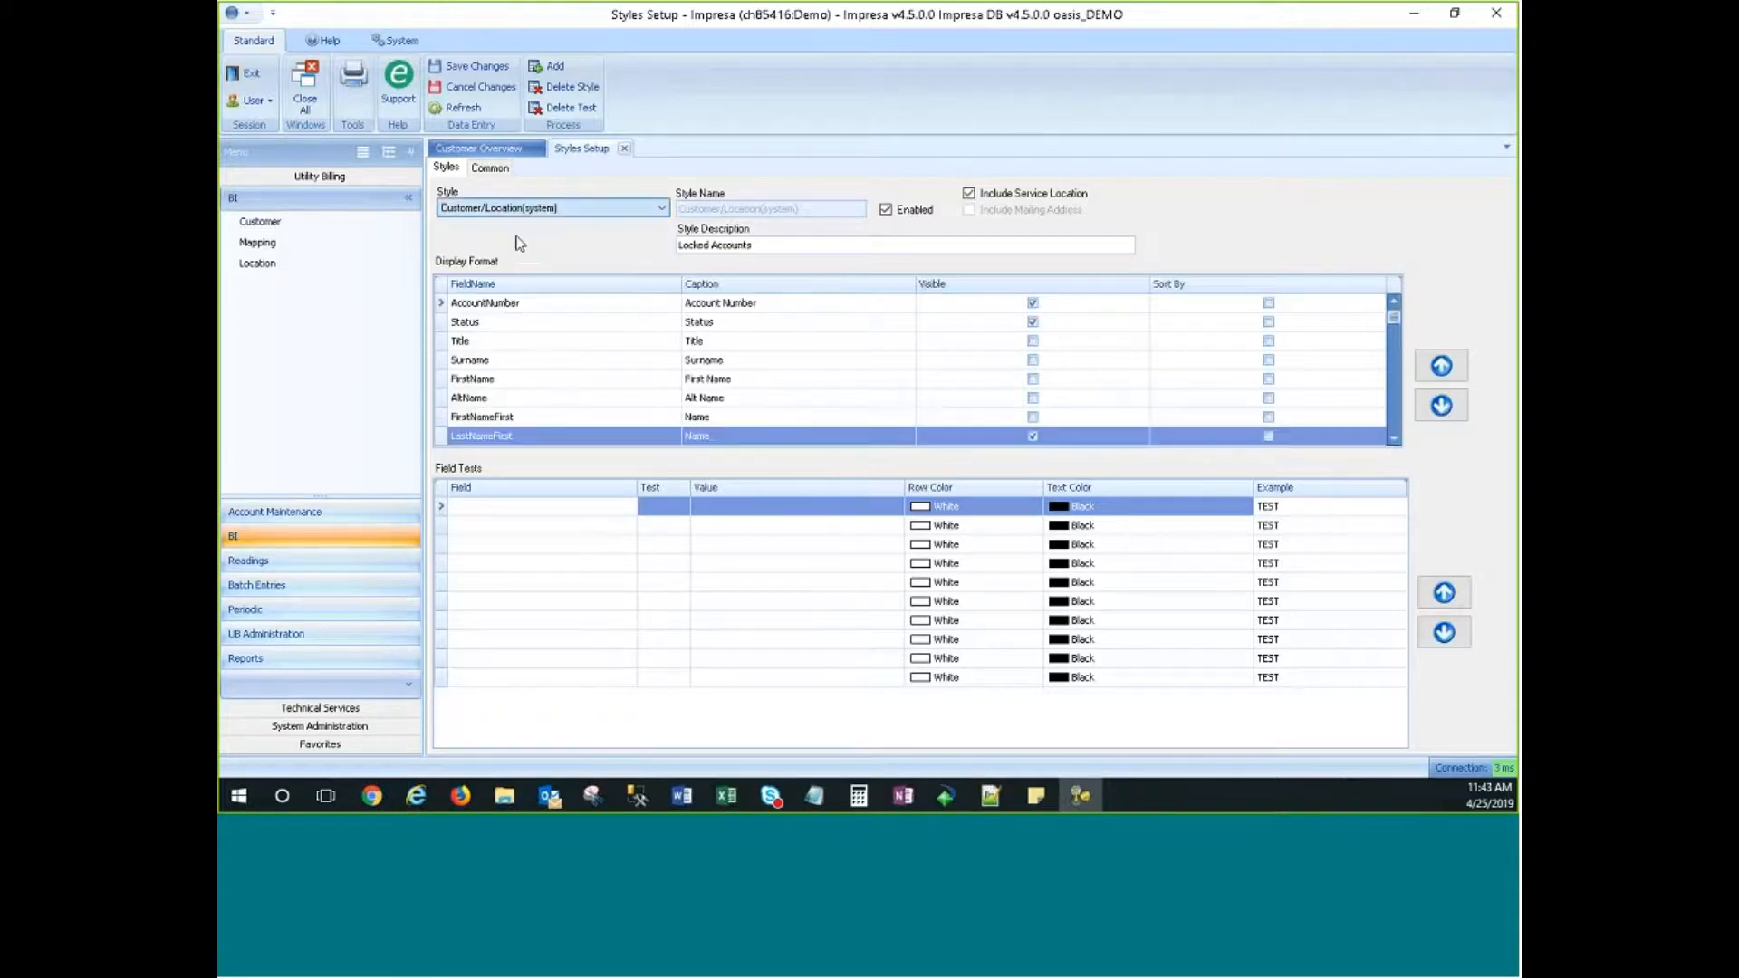
left_click_drag(1393, 317, 1406, 440)
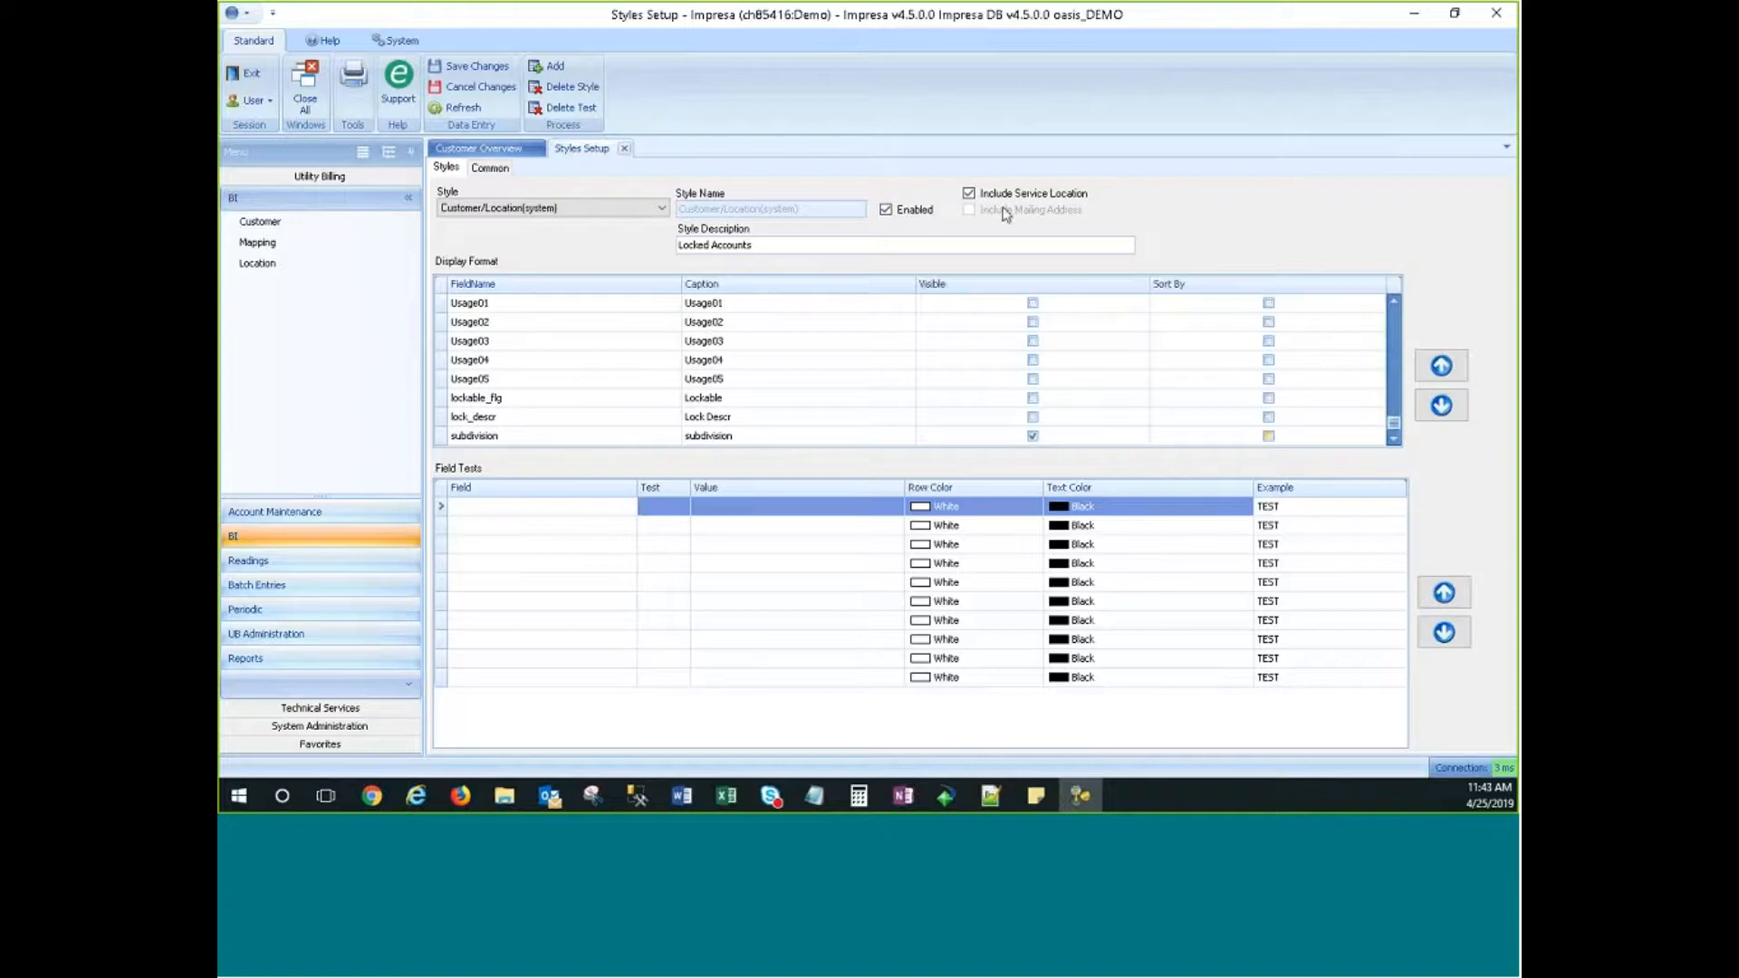
Step: Switch to the TEST REPORT style and examine its mailing_line_1, mailing_line_2 and mailing_line_3 fields
left_click(661, 209)
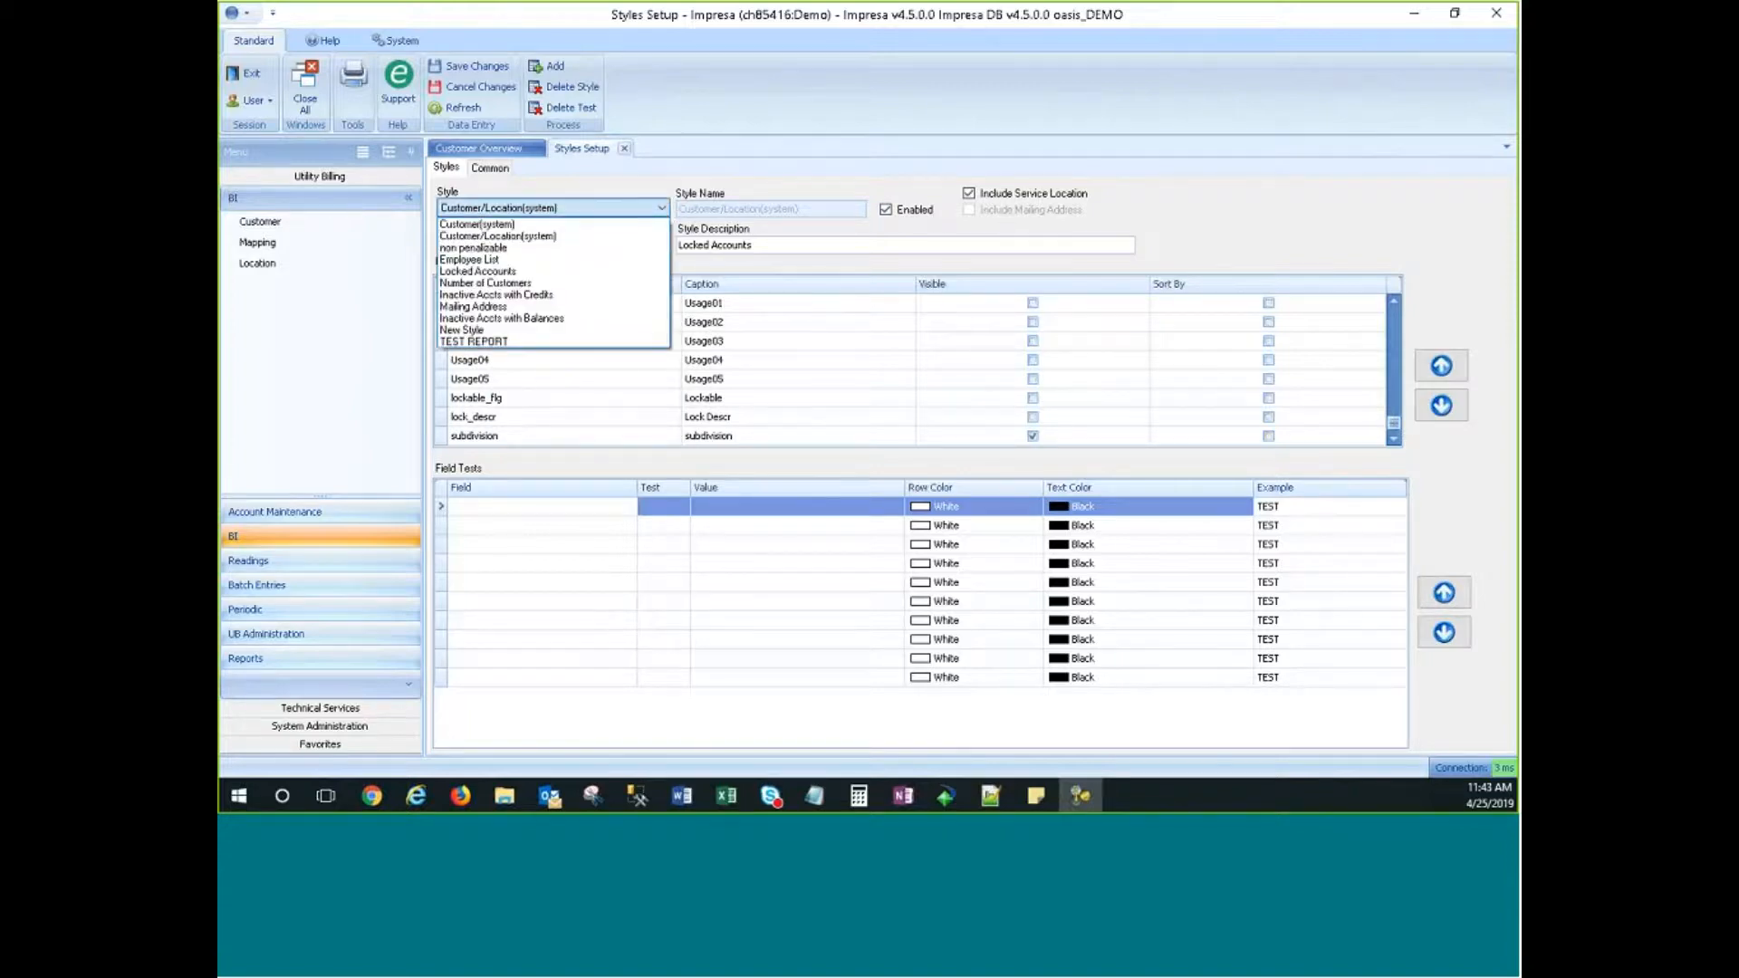
left_click(493, 344)
scroll(493, 354, "down", 10)
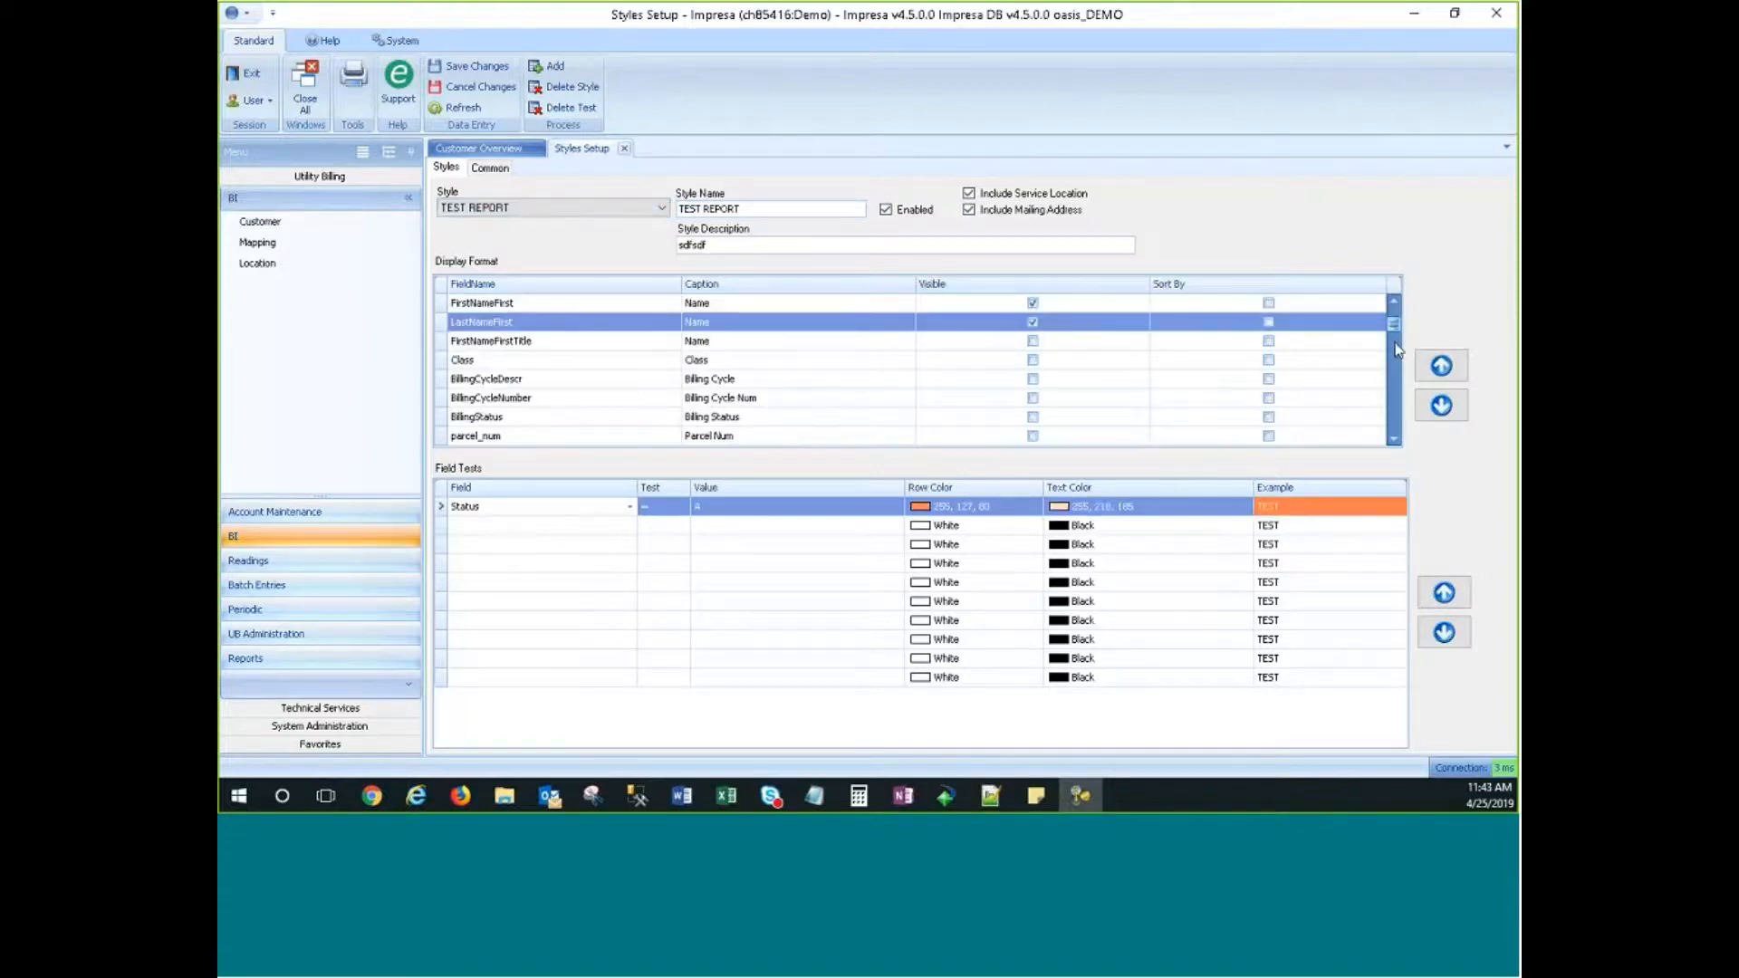
scroll(483, 406, "up", 3)
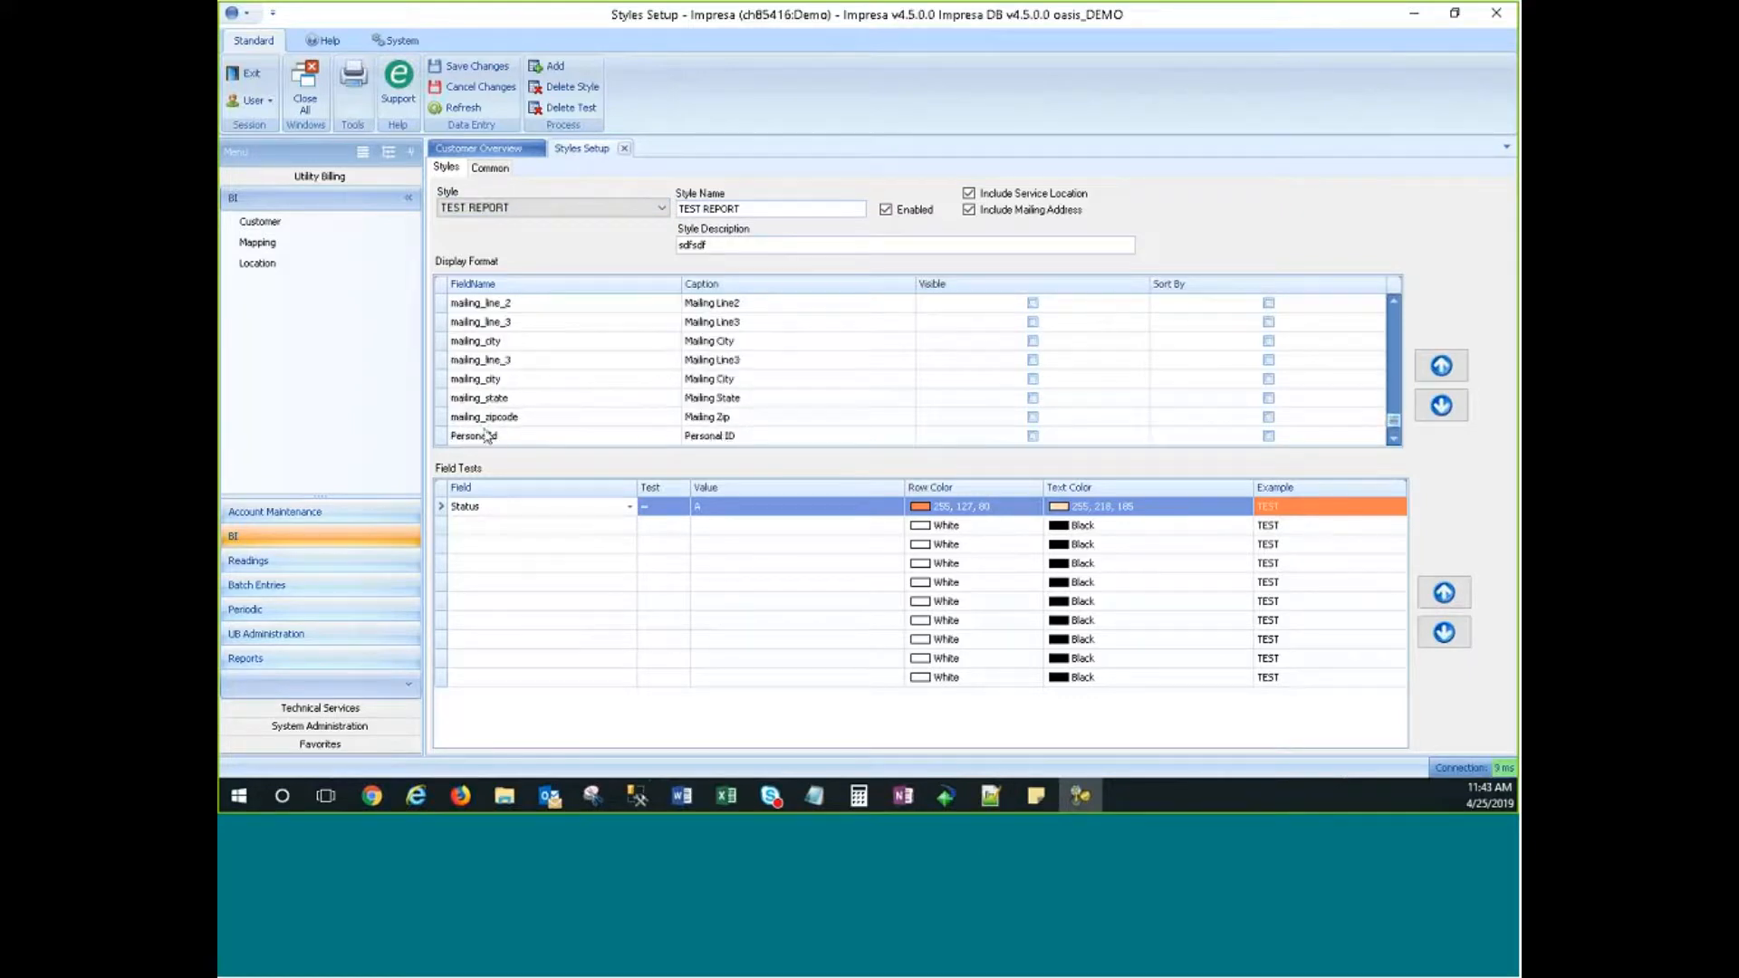
left_click(477, 344)
left_click(492, 364)
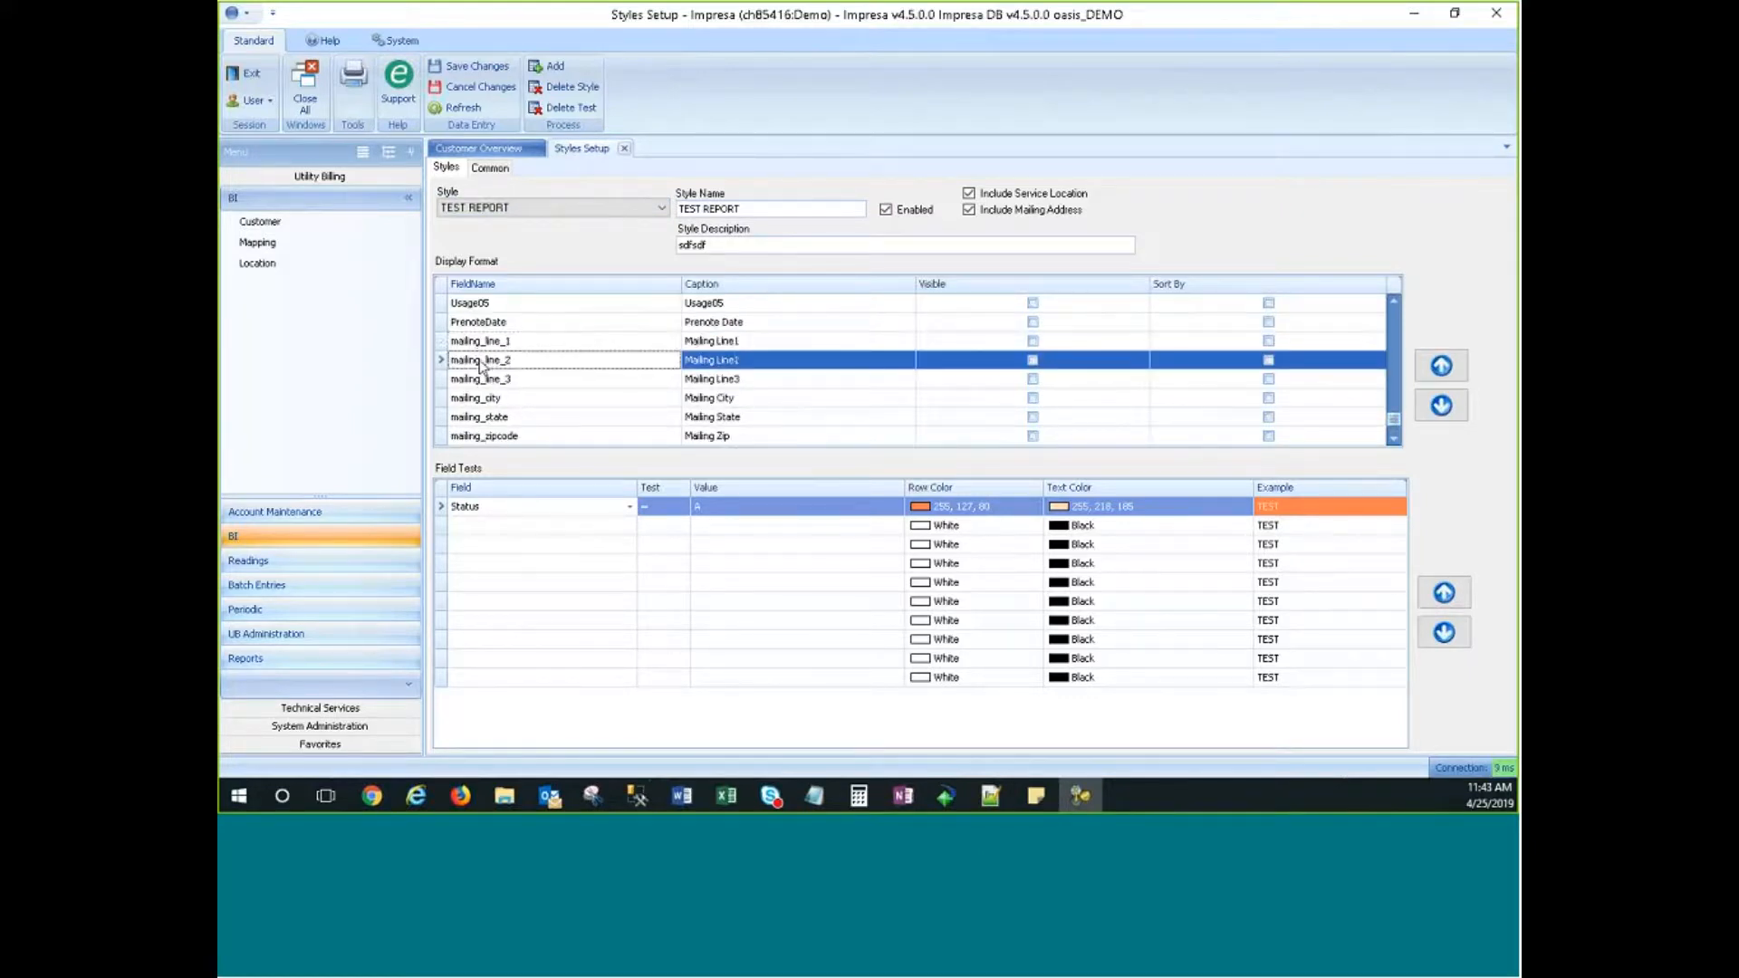
left_click(489, 382)
scroll(506, 432, "down", 1)
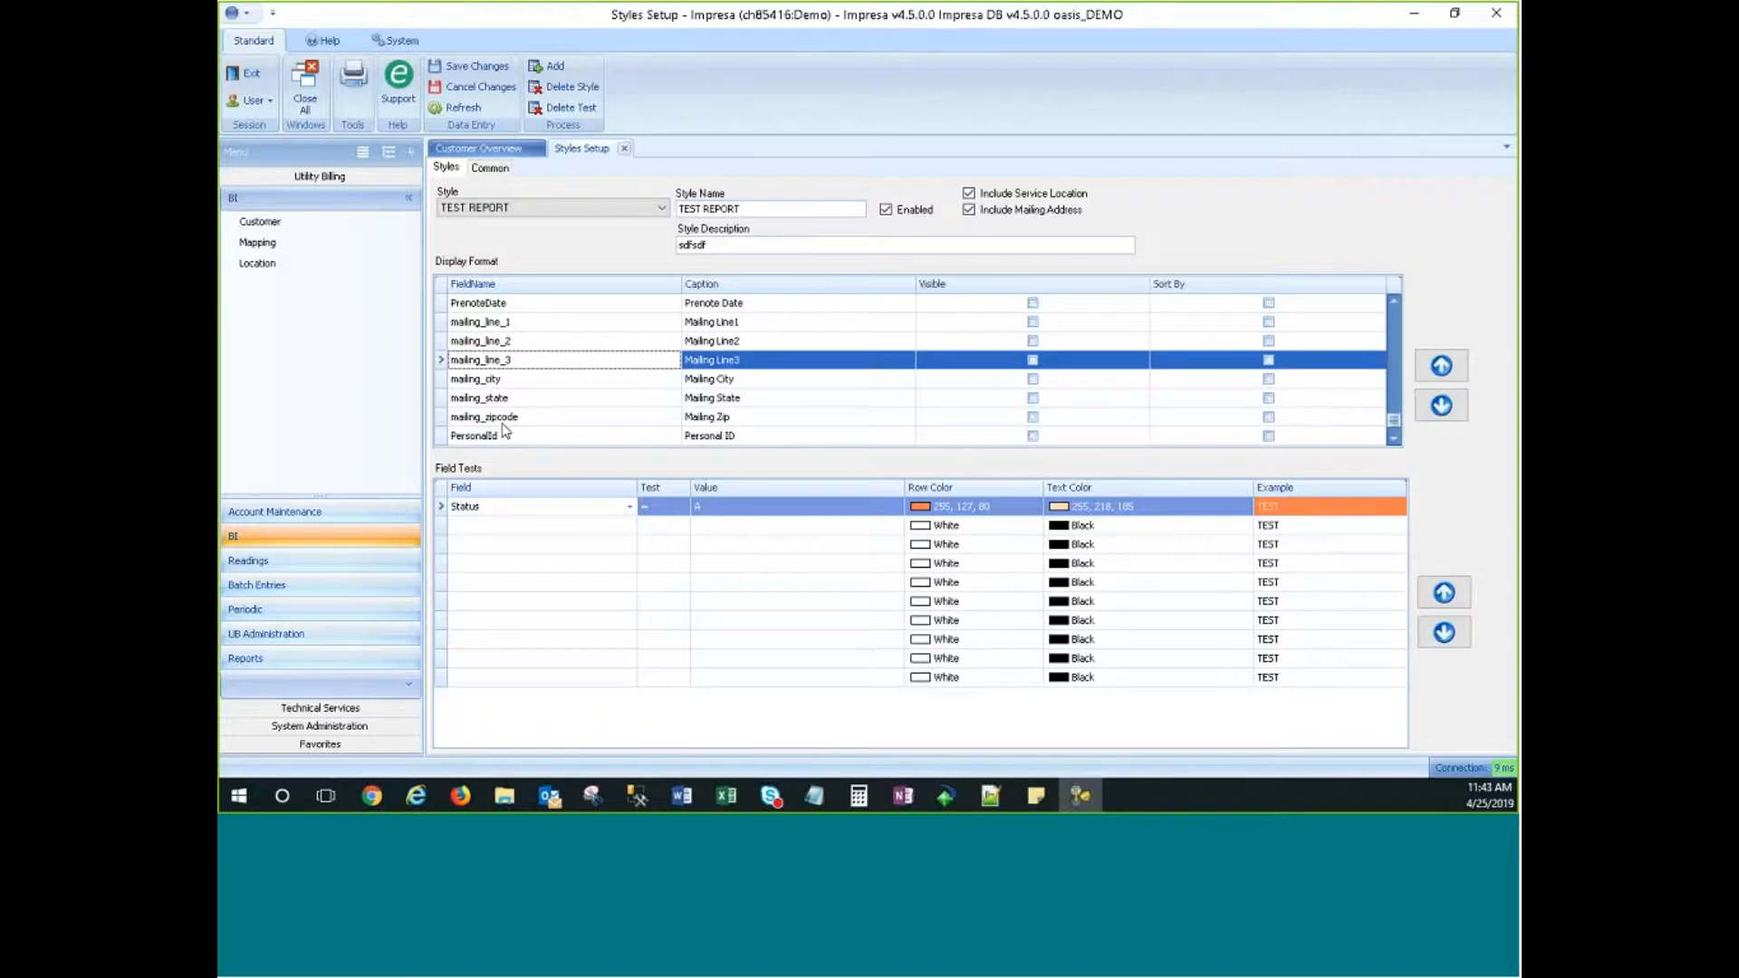
Step: Examine the mailing city, state and zip code fields of the TEST REPORT style and close the styles setup
left_click(489, 381)
left_click(495, 415)
left_click(494, 379)
left_click(507, 362)
left_click(507, 398)
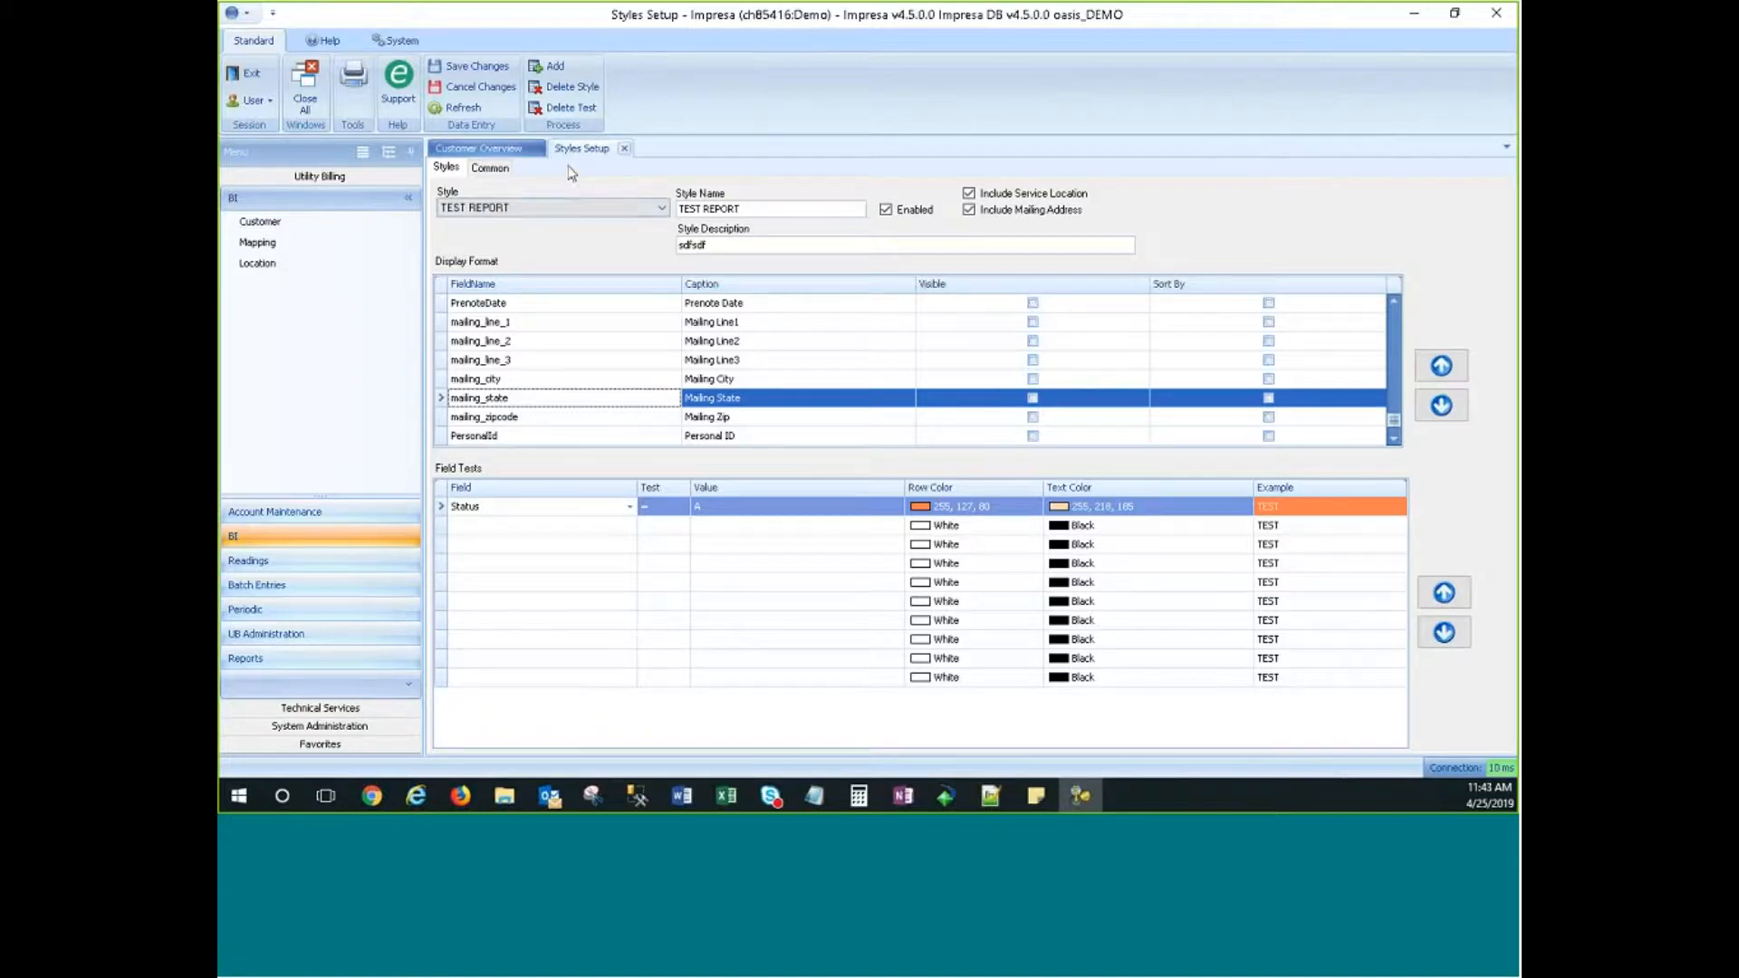
left_click(625, 149)
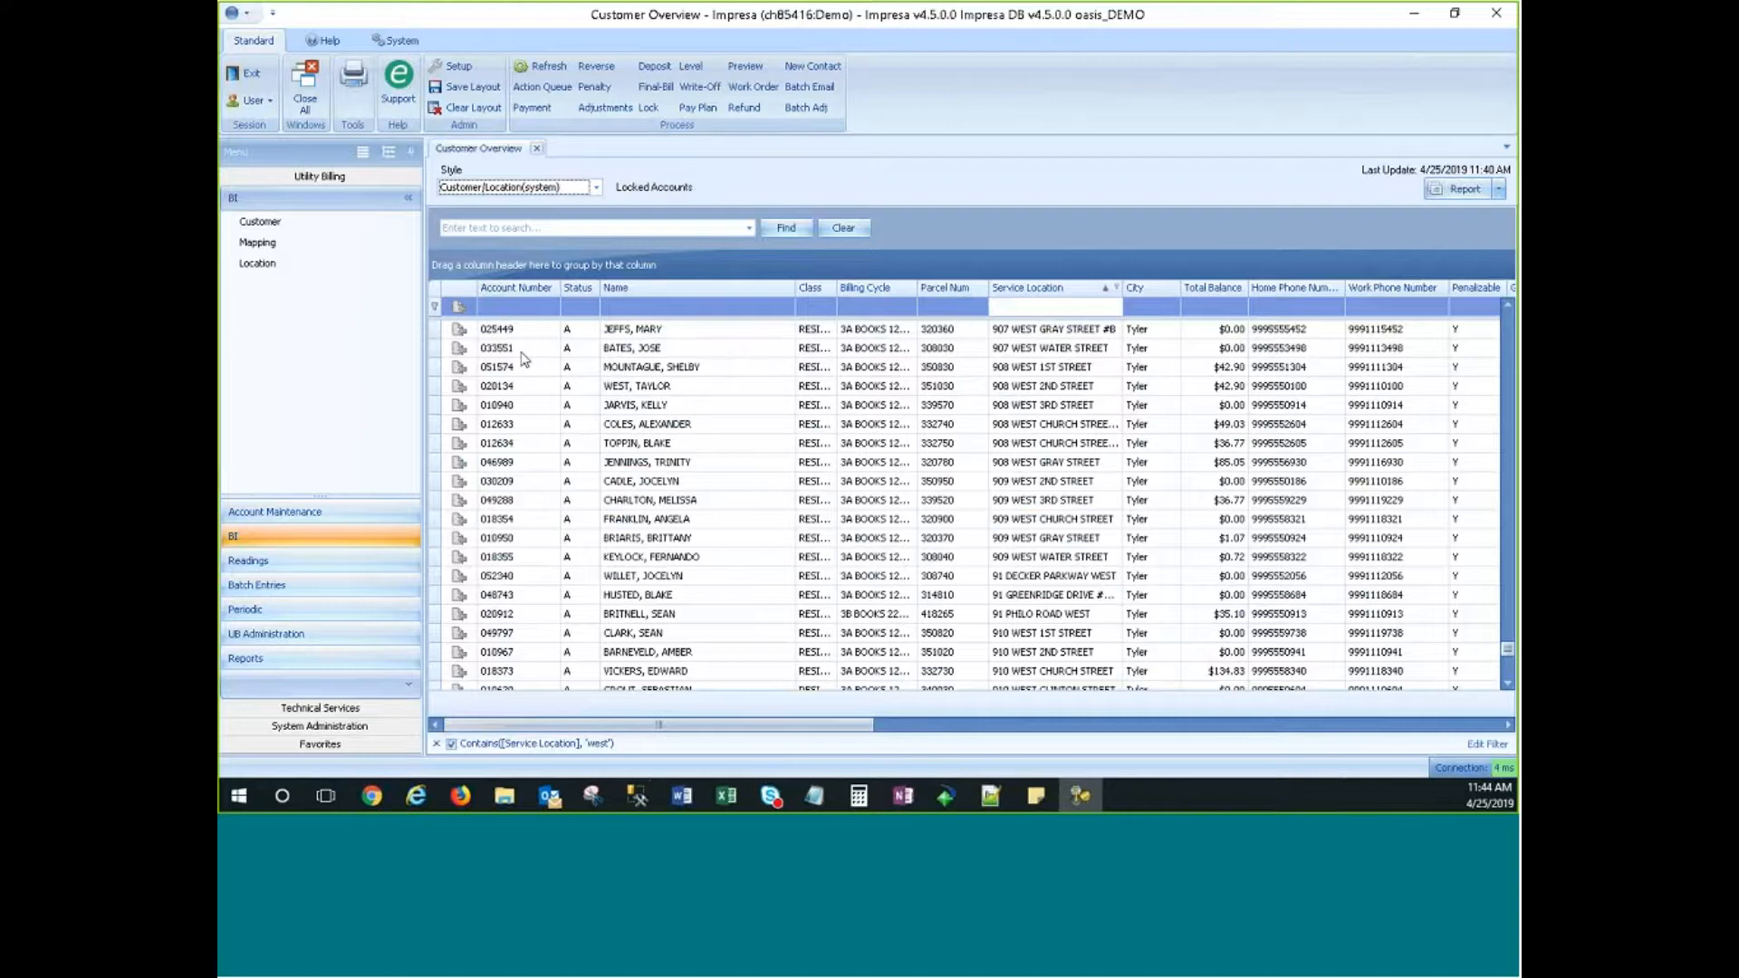
Step: Try to load all customers filtered by west into a batch adjustment, and decline to continue
left_click(1179, 93)
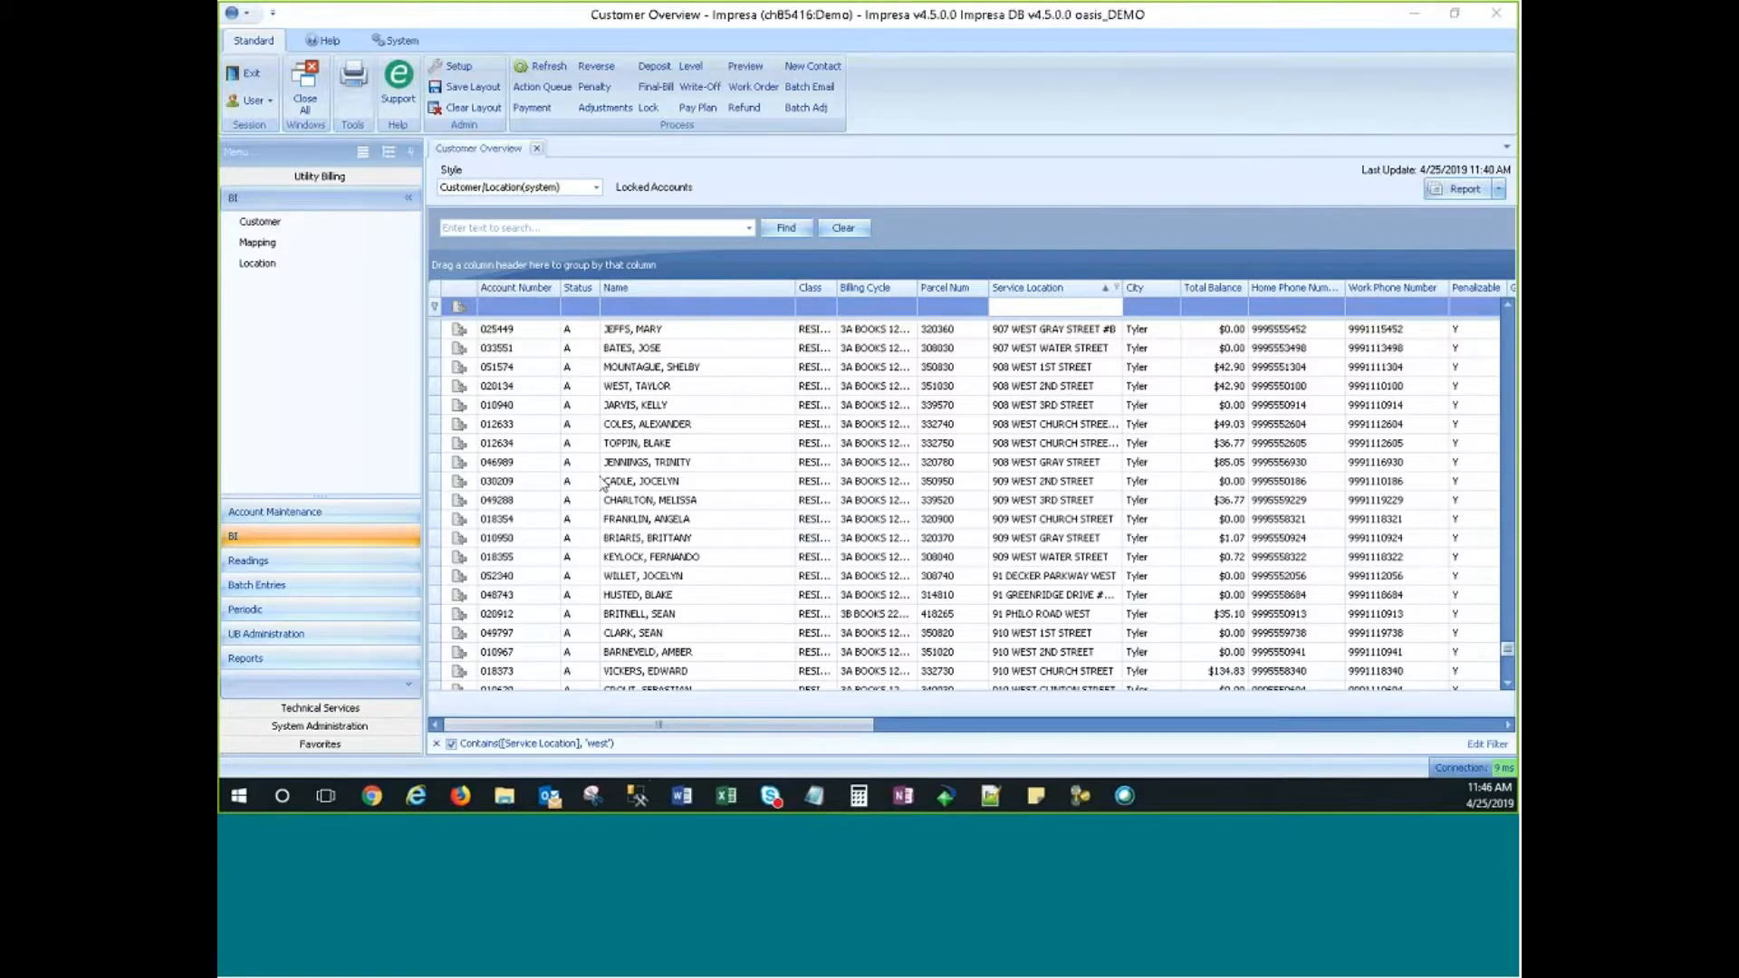
left_click(447, 351)
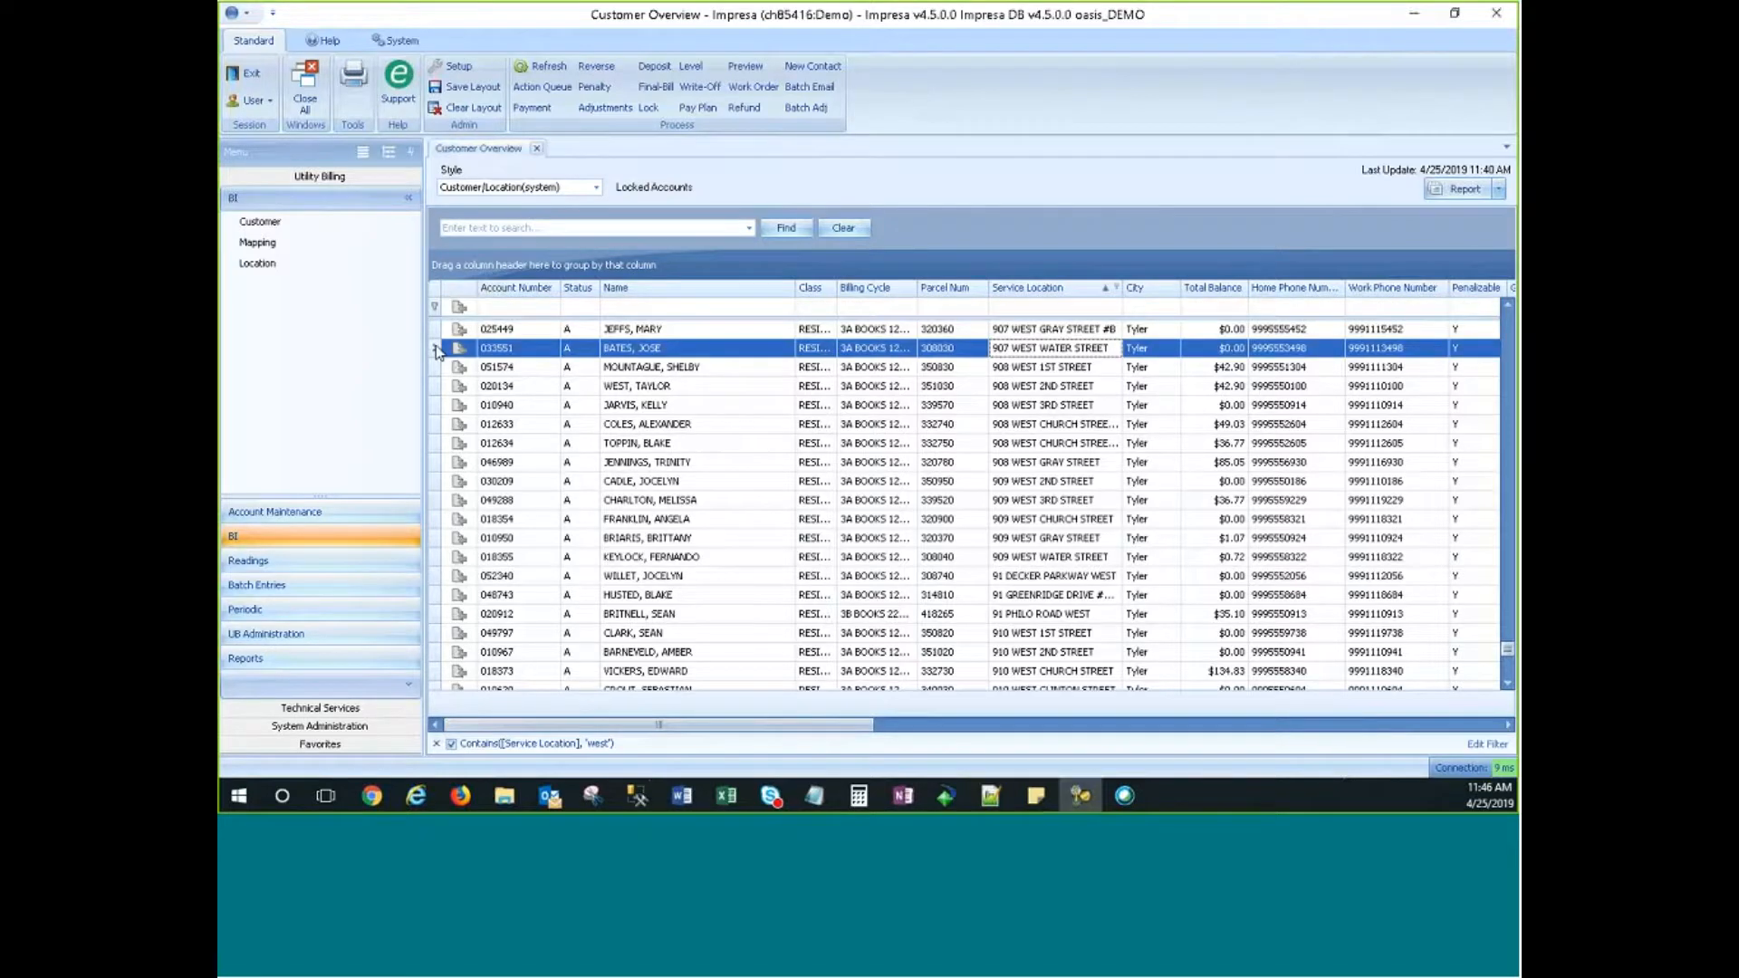
left_click(800, 108)
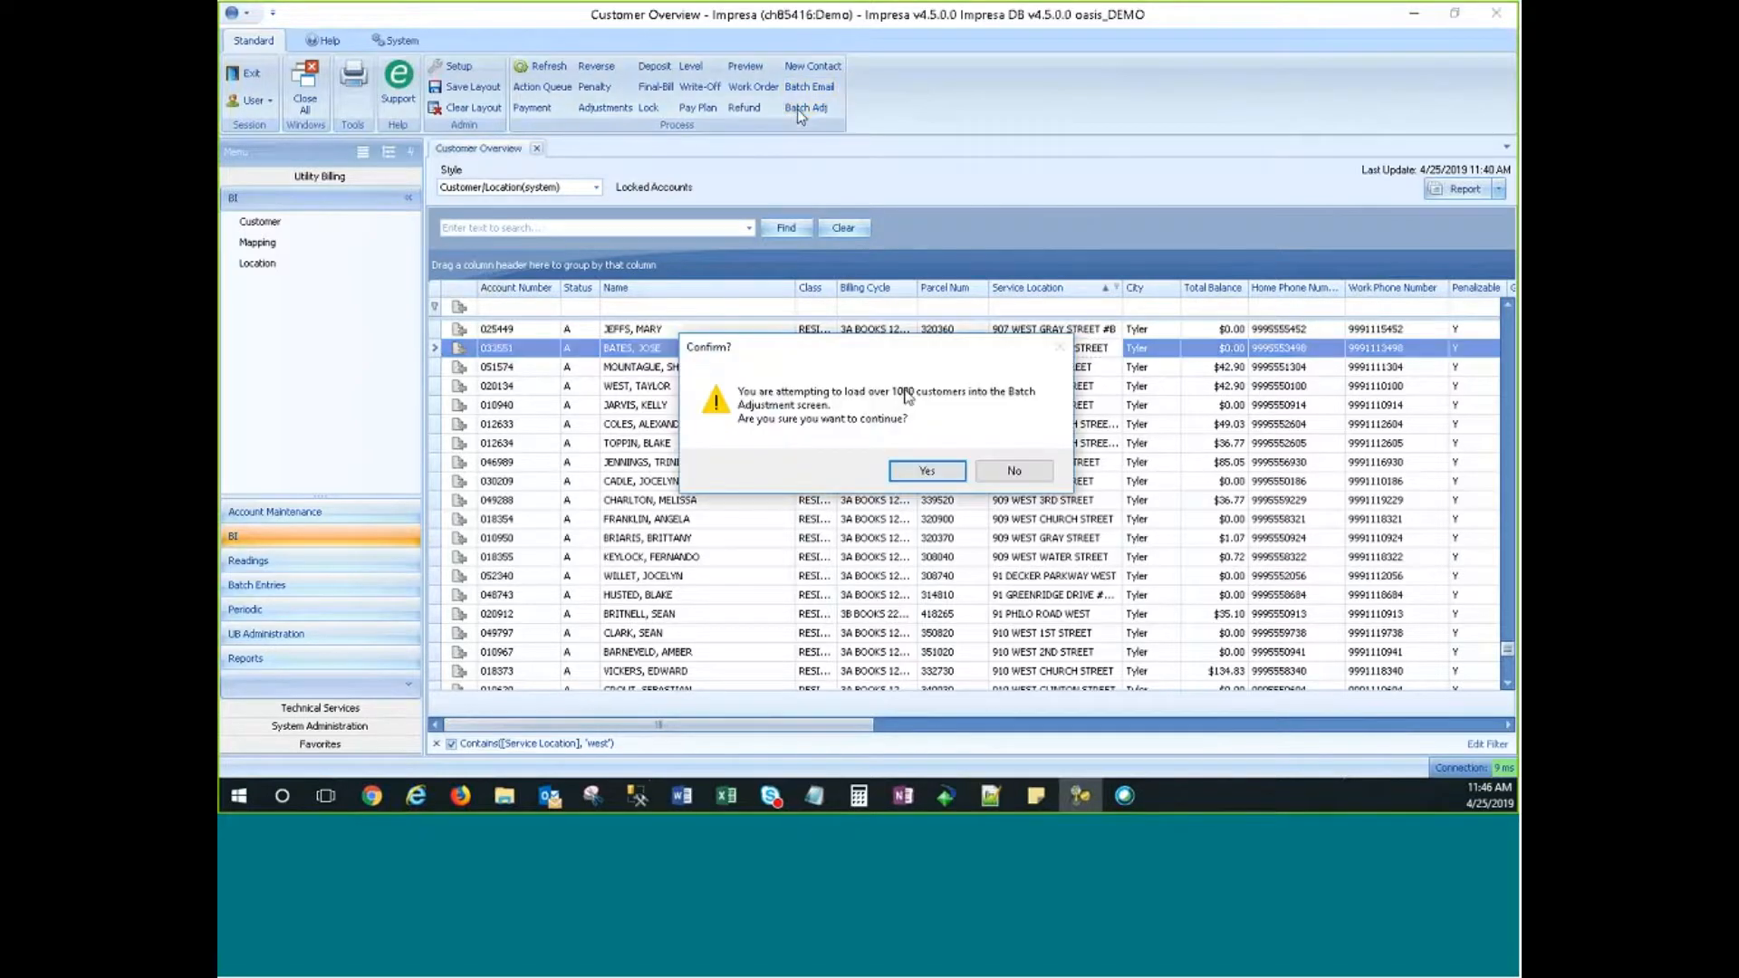
left_click(1019, 471)
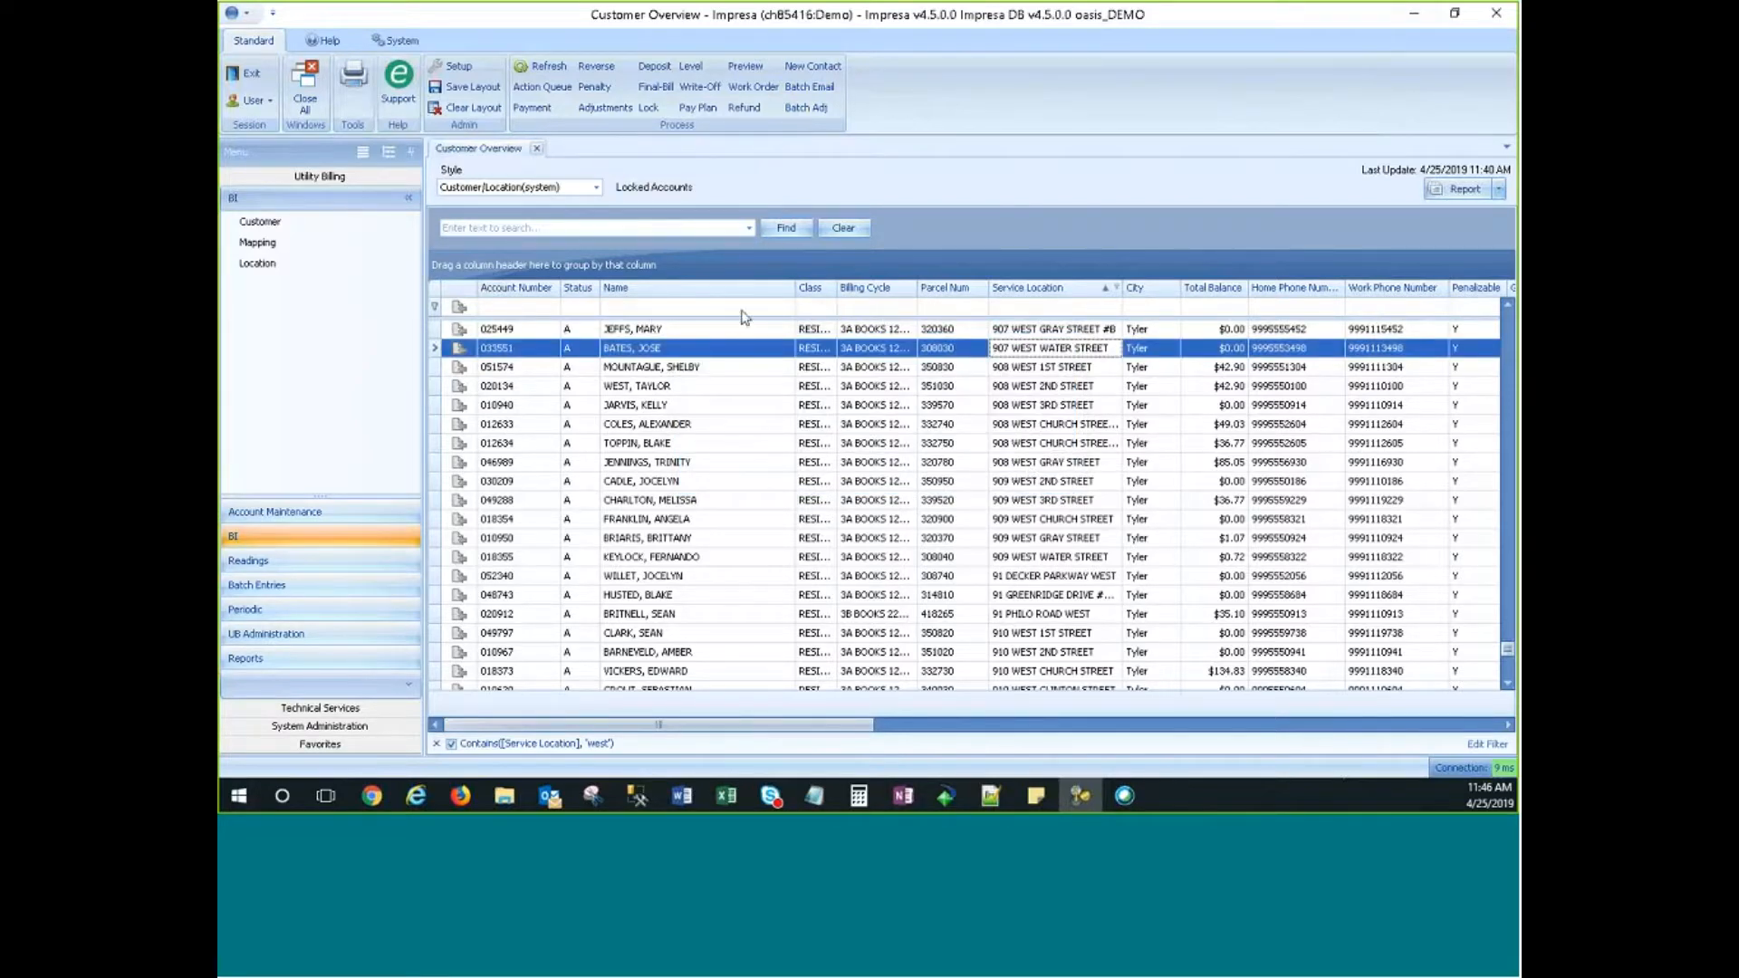
Step: Filter the Name column by j and add a Count summary beneath it
left_click(698, 309)
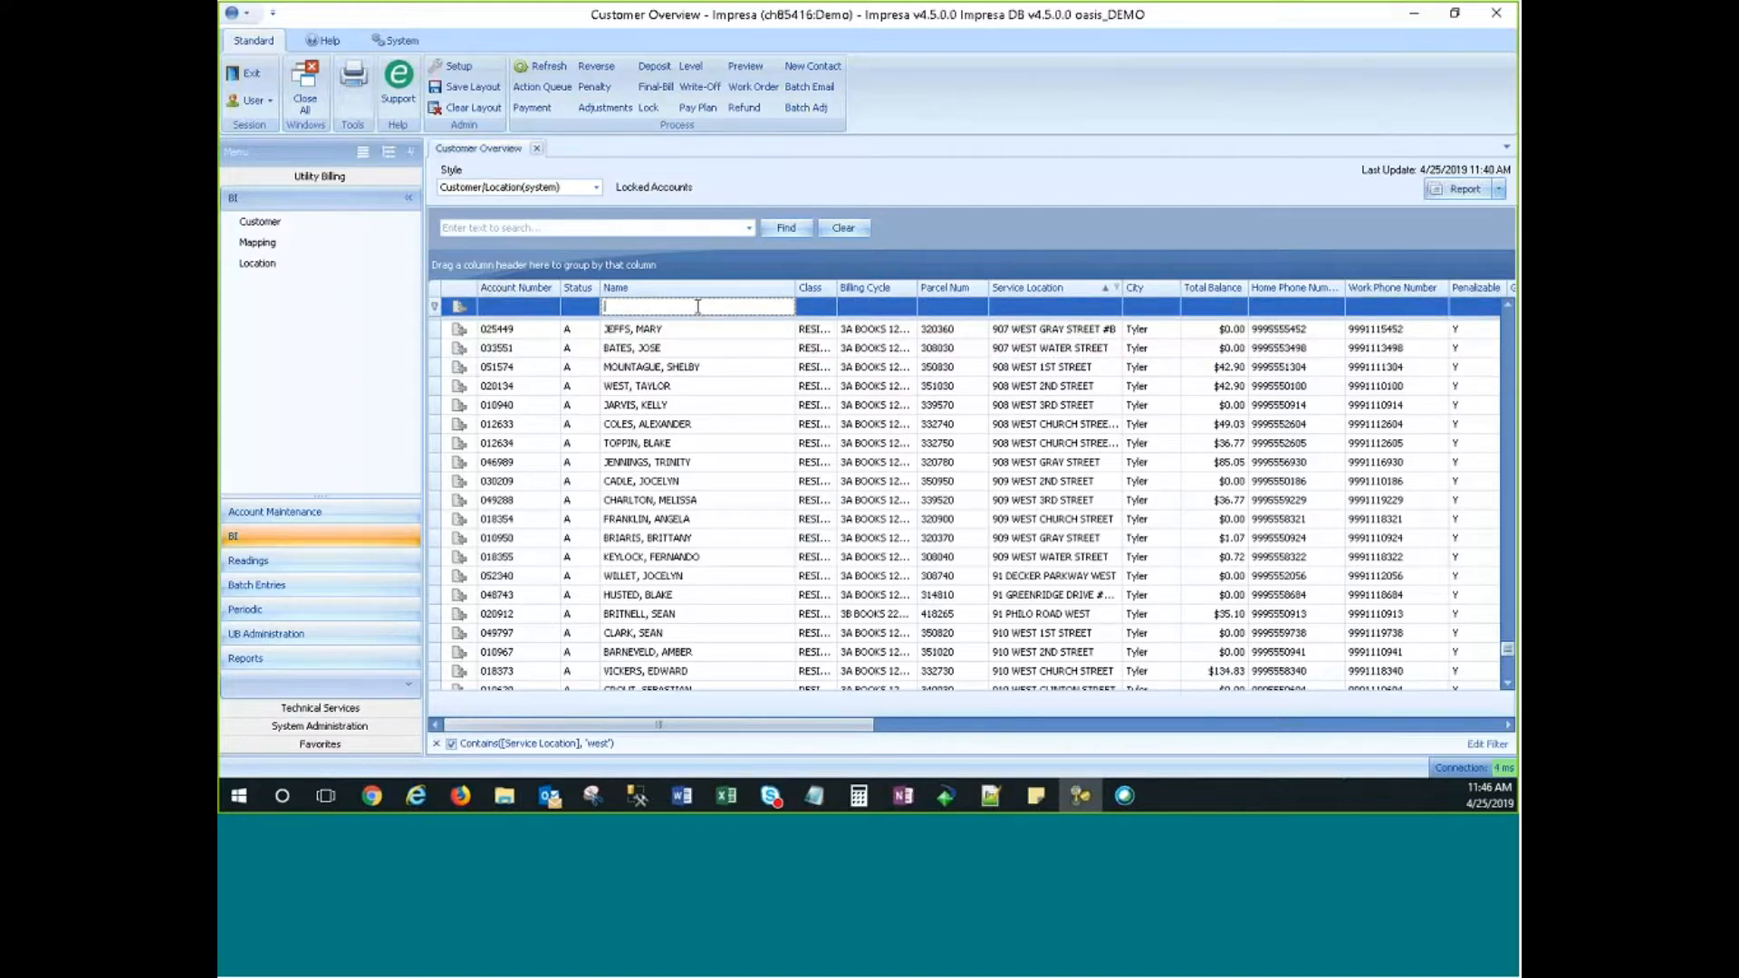
type("j")
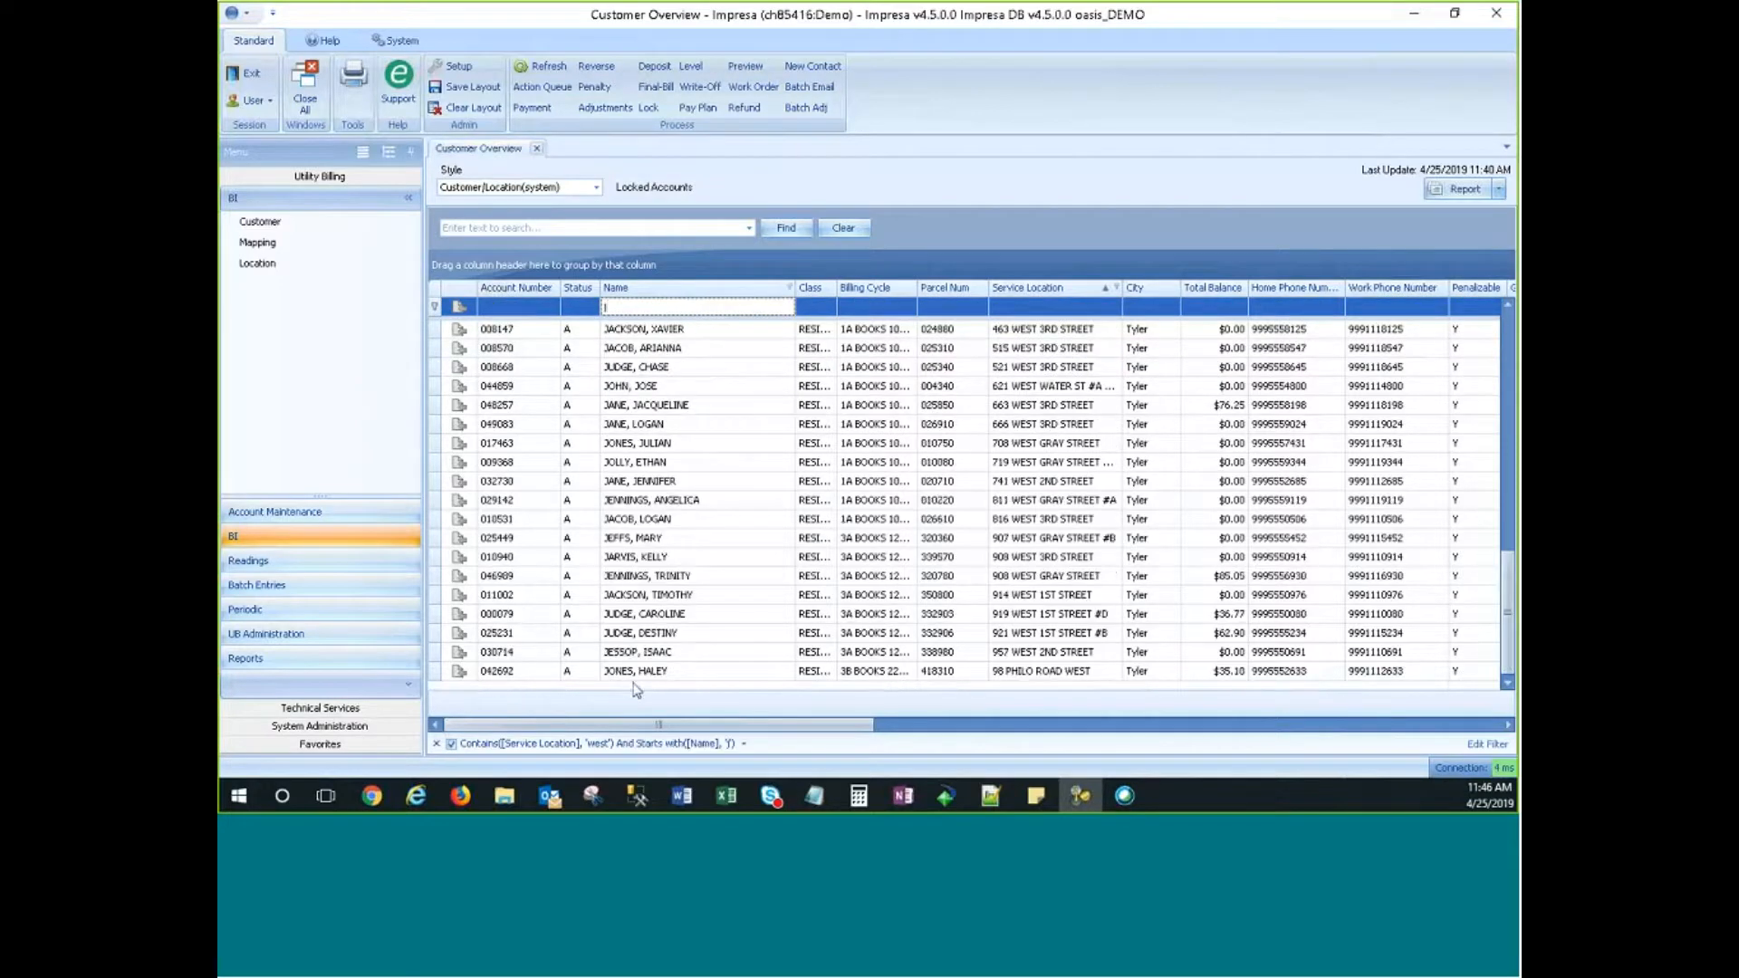
right_click(616, 711)
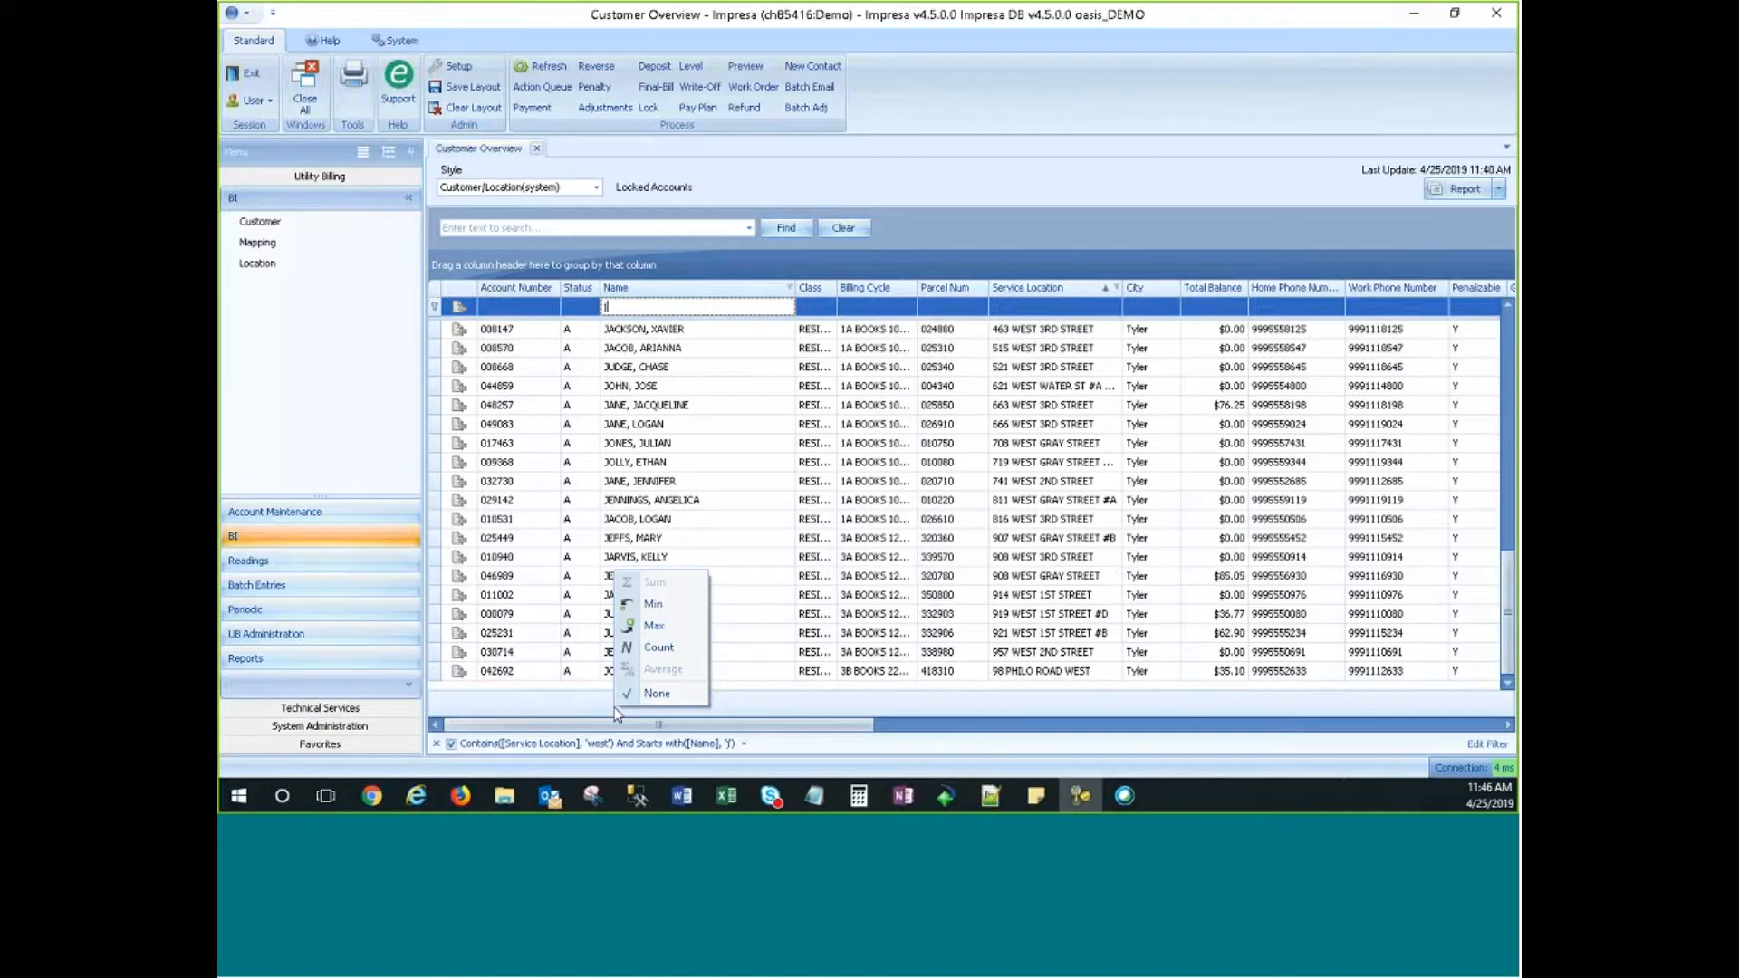
left_click(657, 648)
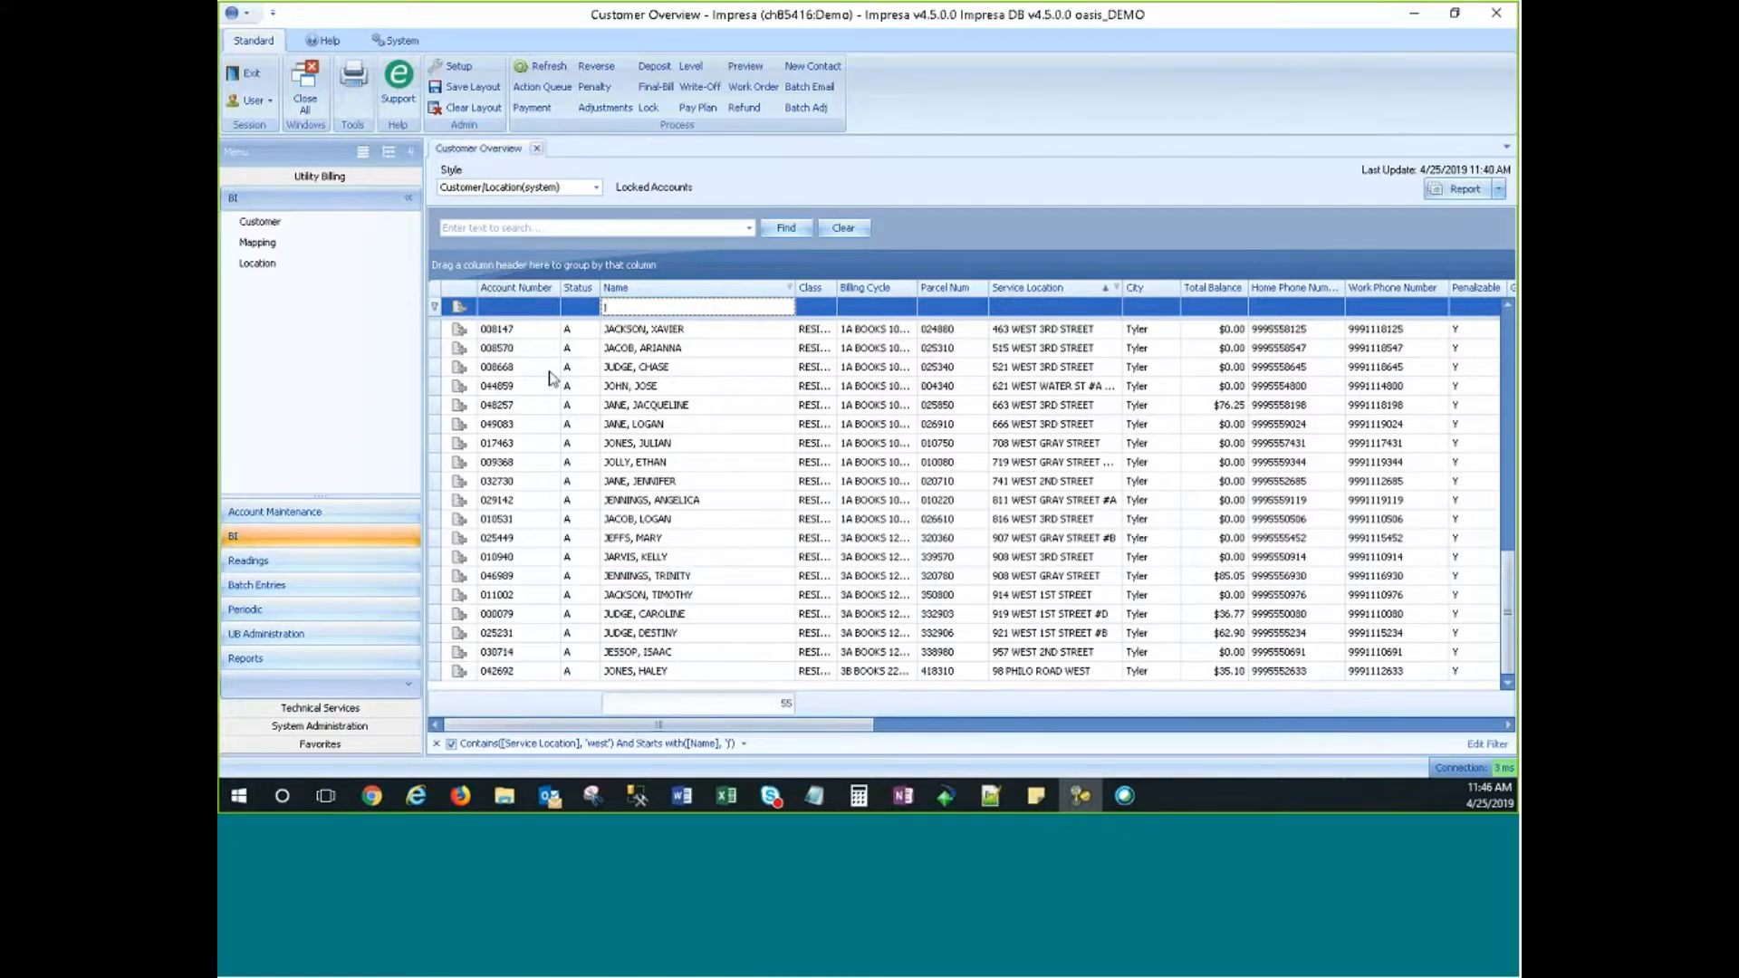
Step: Load the filtered customers into a batch adjustment and look through the loaded accounts, declining to exit without applying
left_click(434, 370)
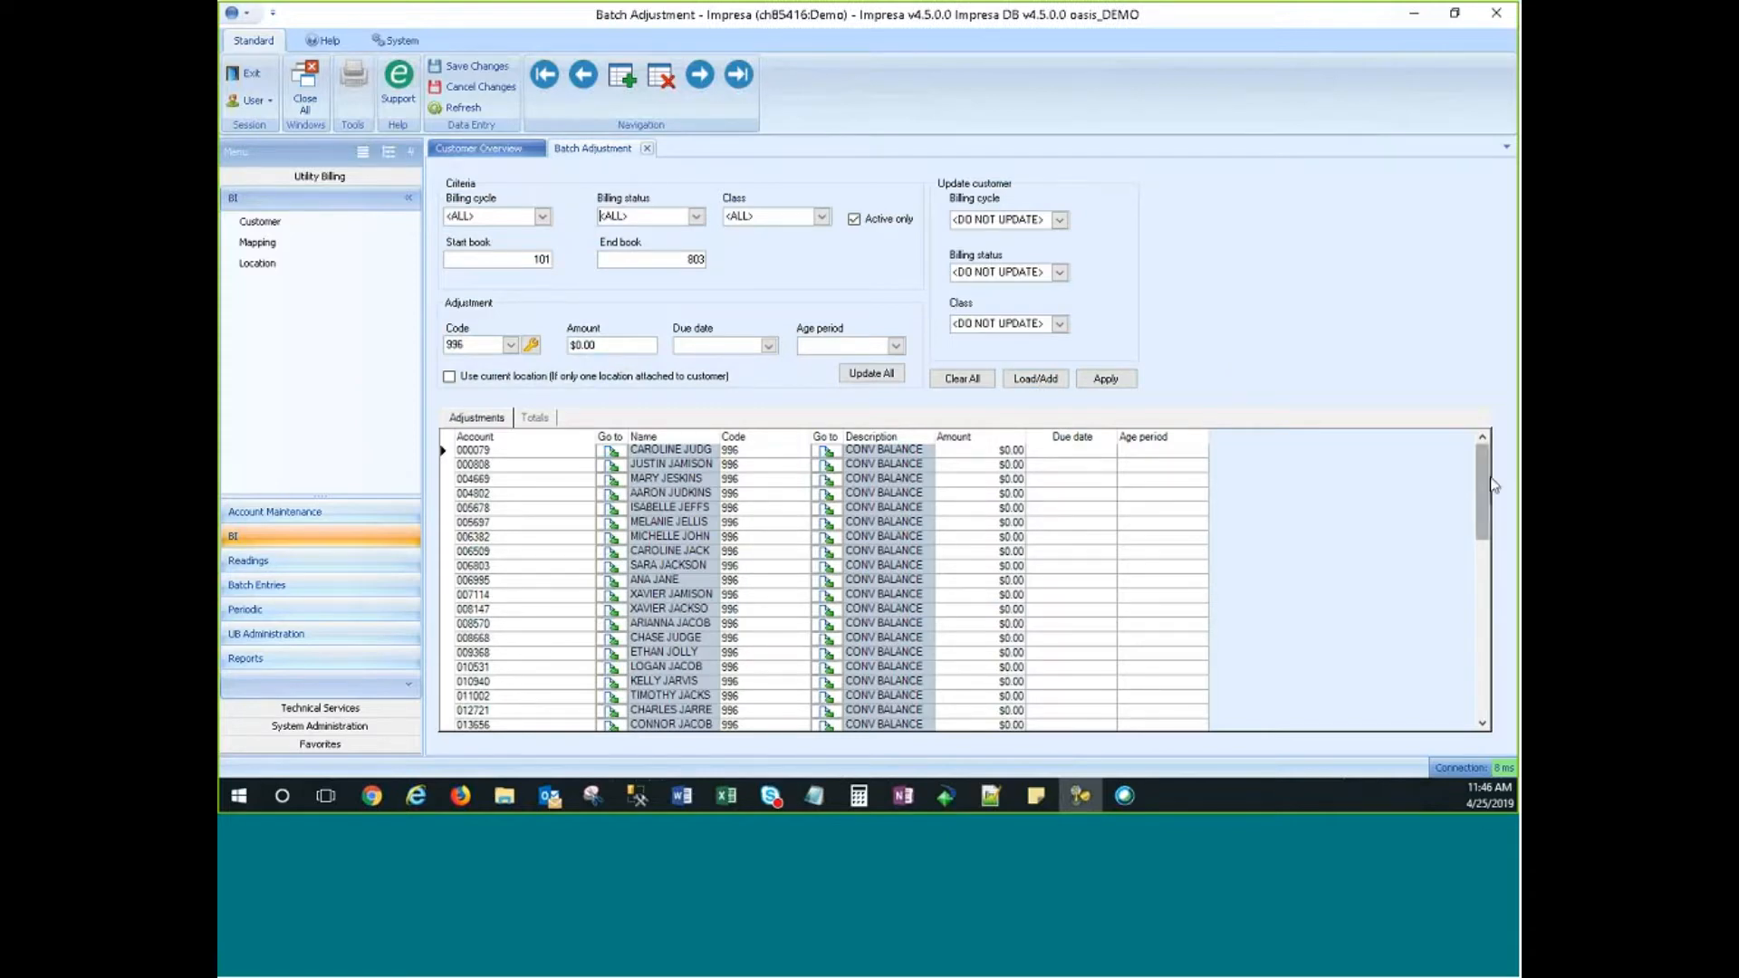
mouse_move(1483, 498)
left_mouse_down()
mouse_move(1516, 673)
mouse_move(1499, 480)
left_mouse_up()
left_click(648, 151)
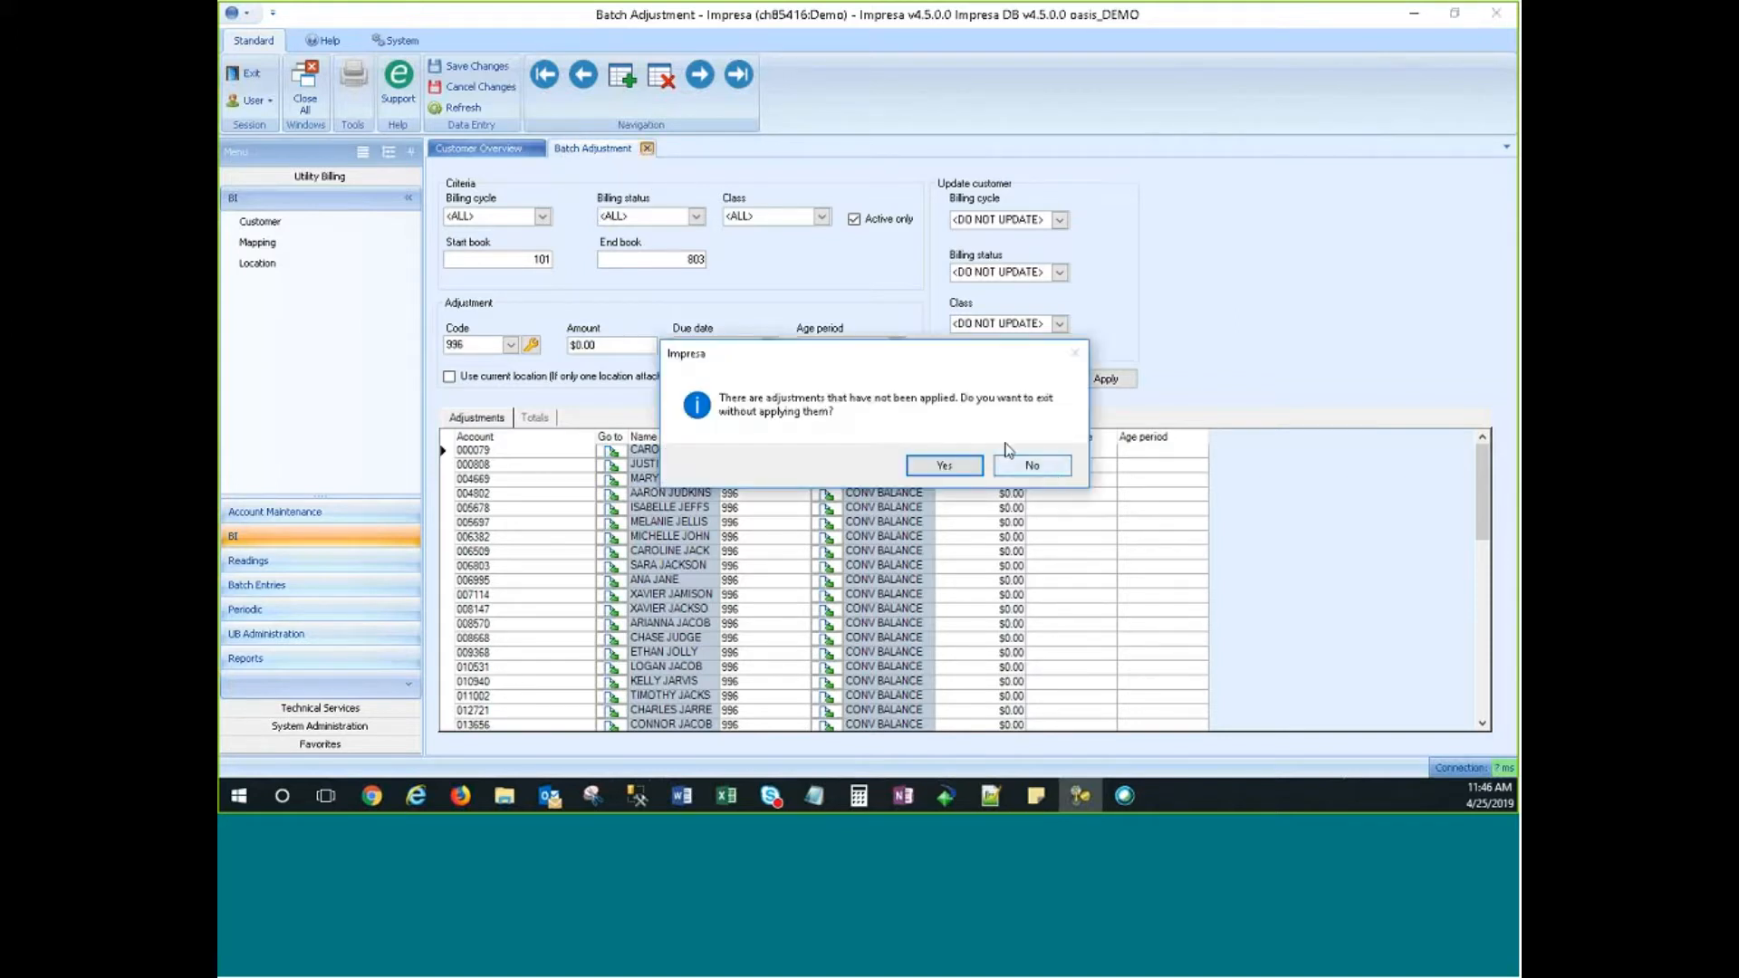
left_click(1032, 465)
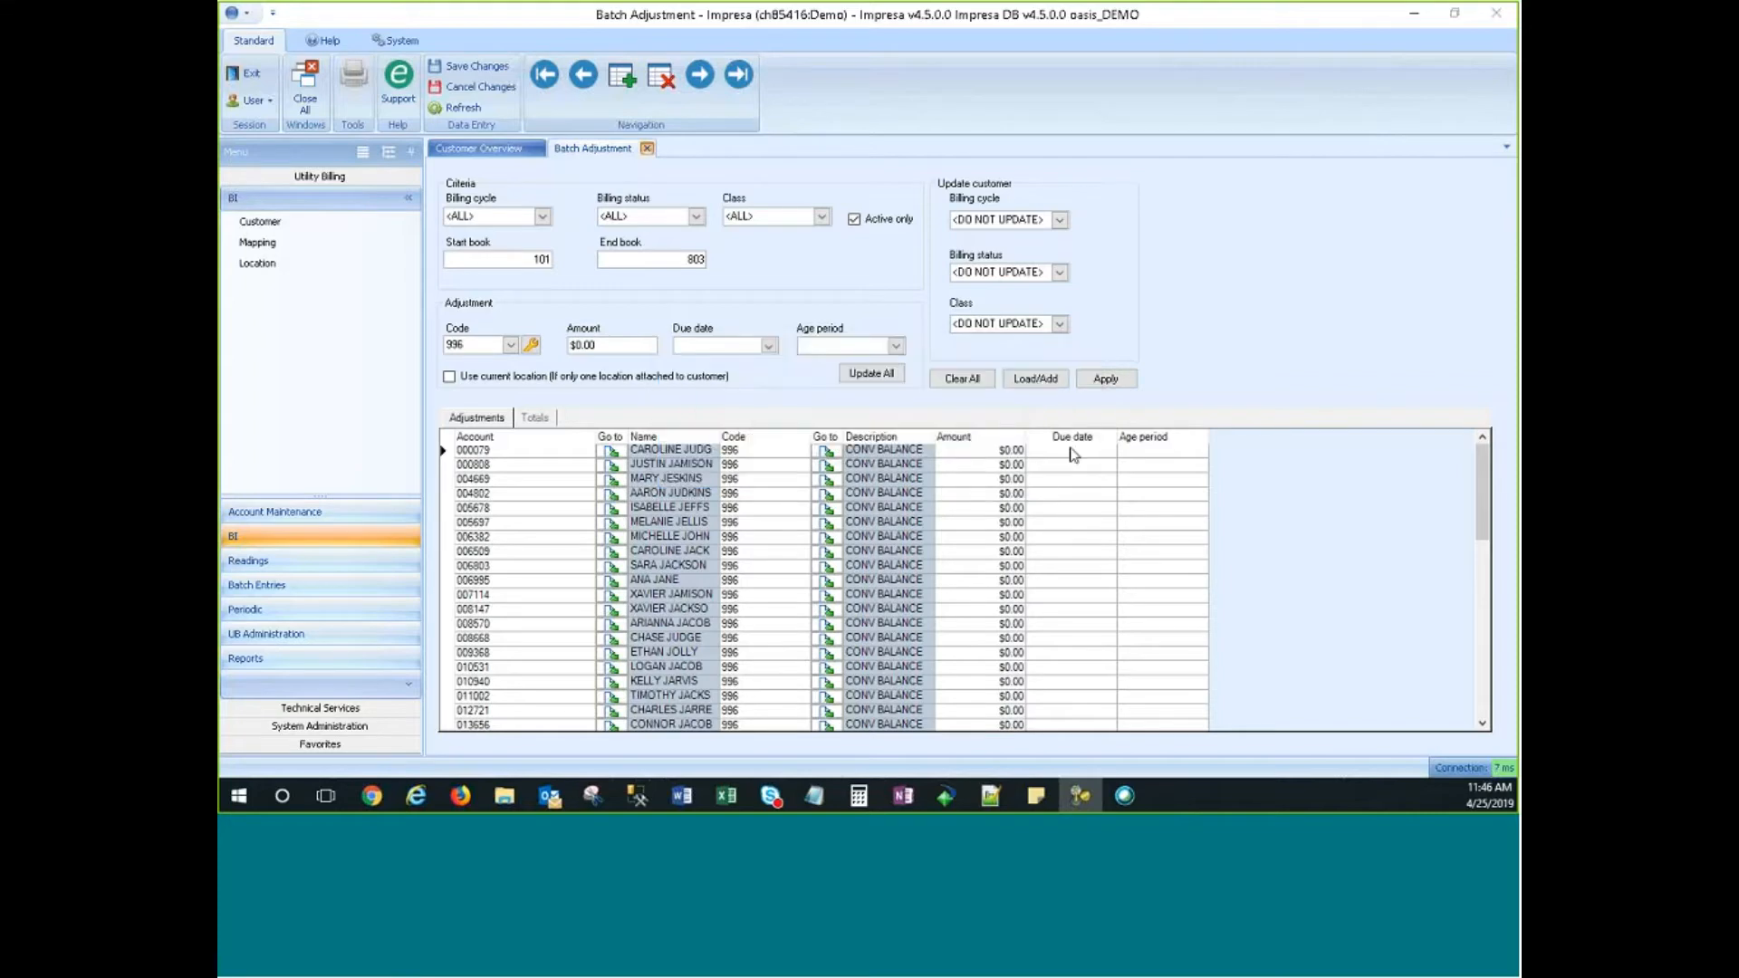
Step: Close the batch adjustment without applying its adjustments and clear the Name filter in the Customer Overview
left_click(484, 150)
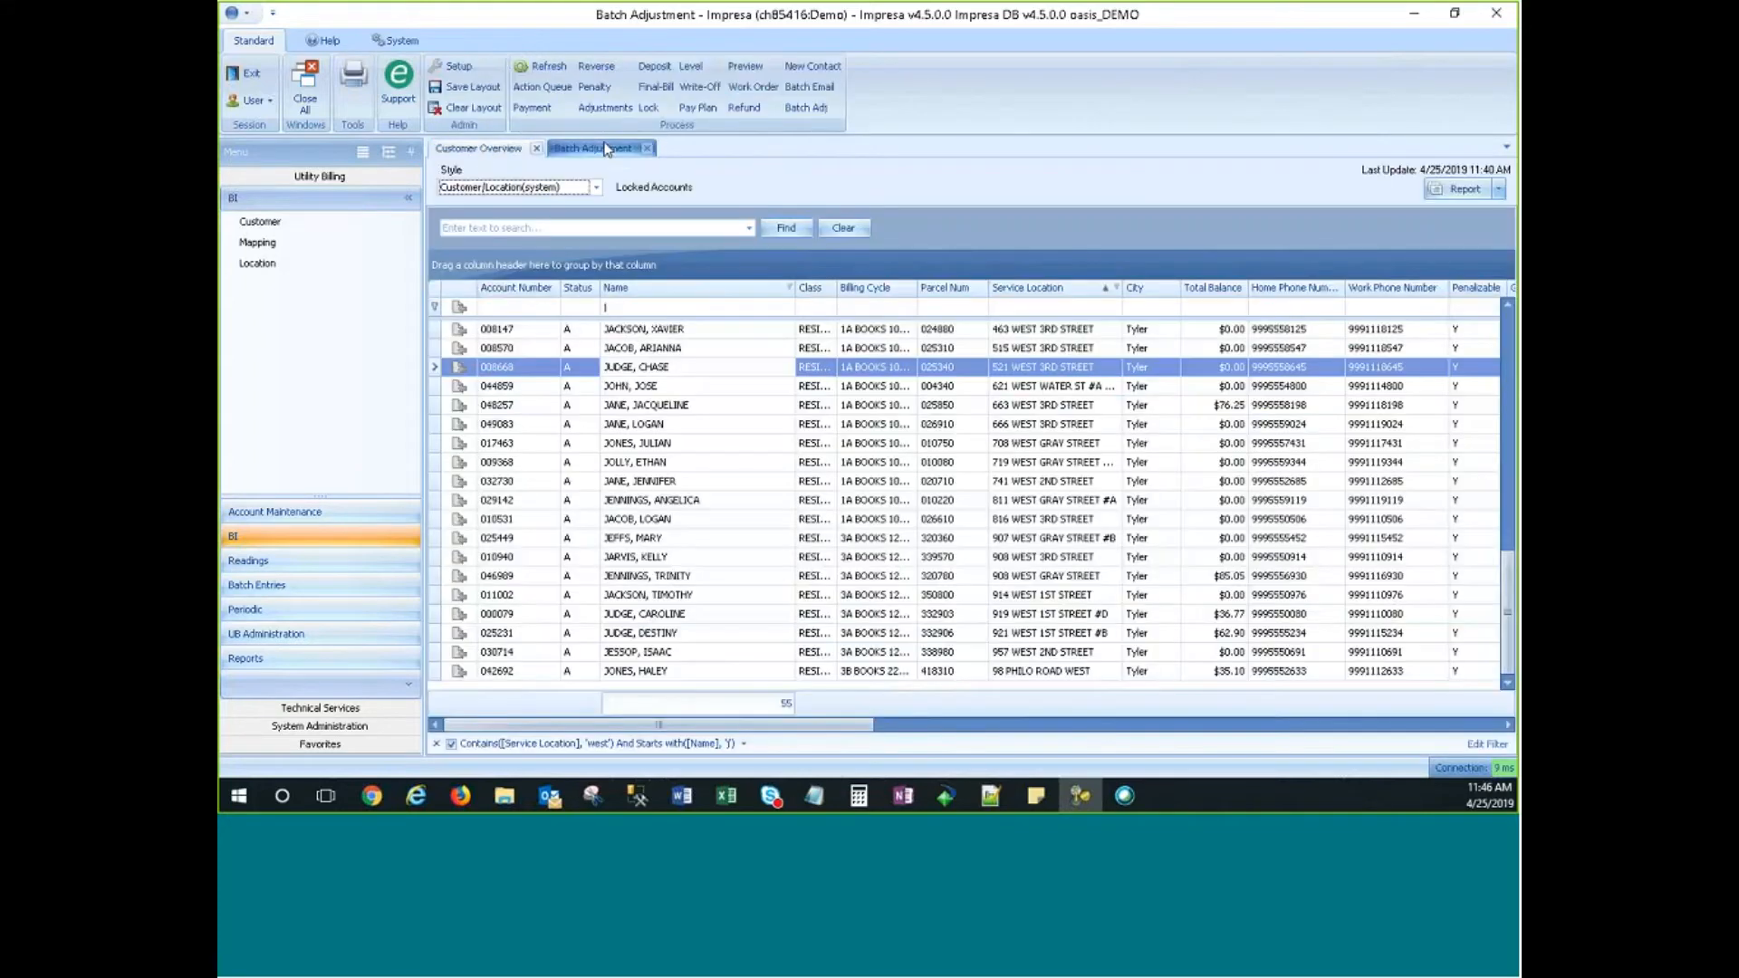
left_click(616, 149)
left_click(646, 147)
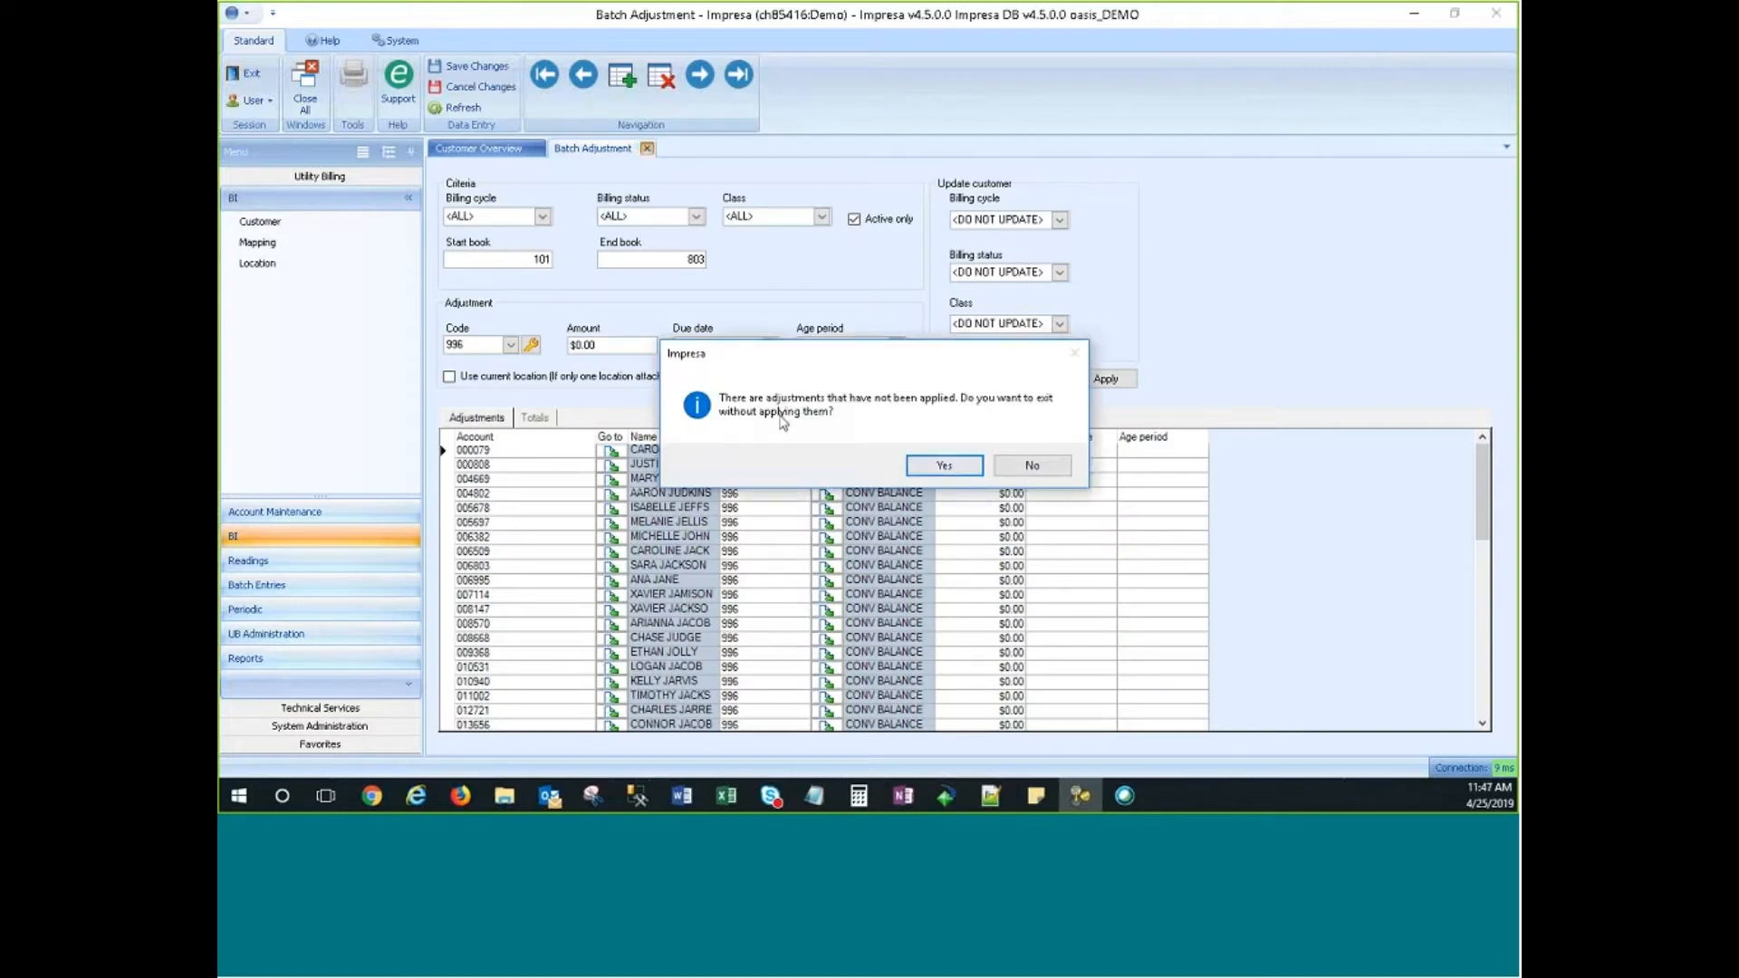
left_click(944, 465)
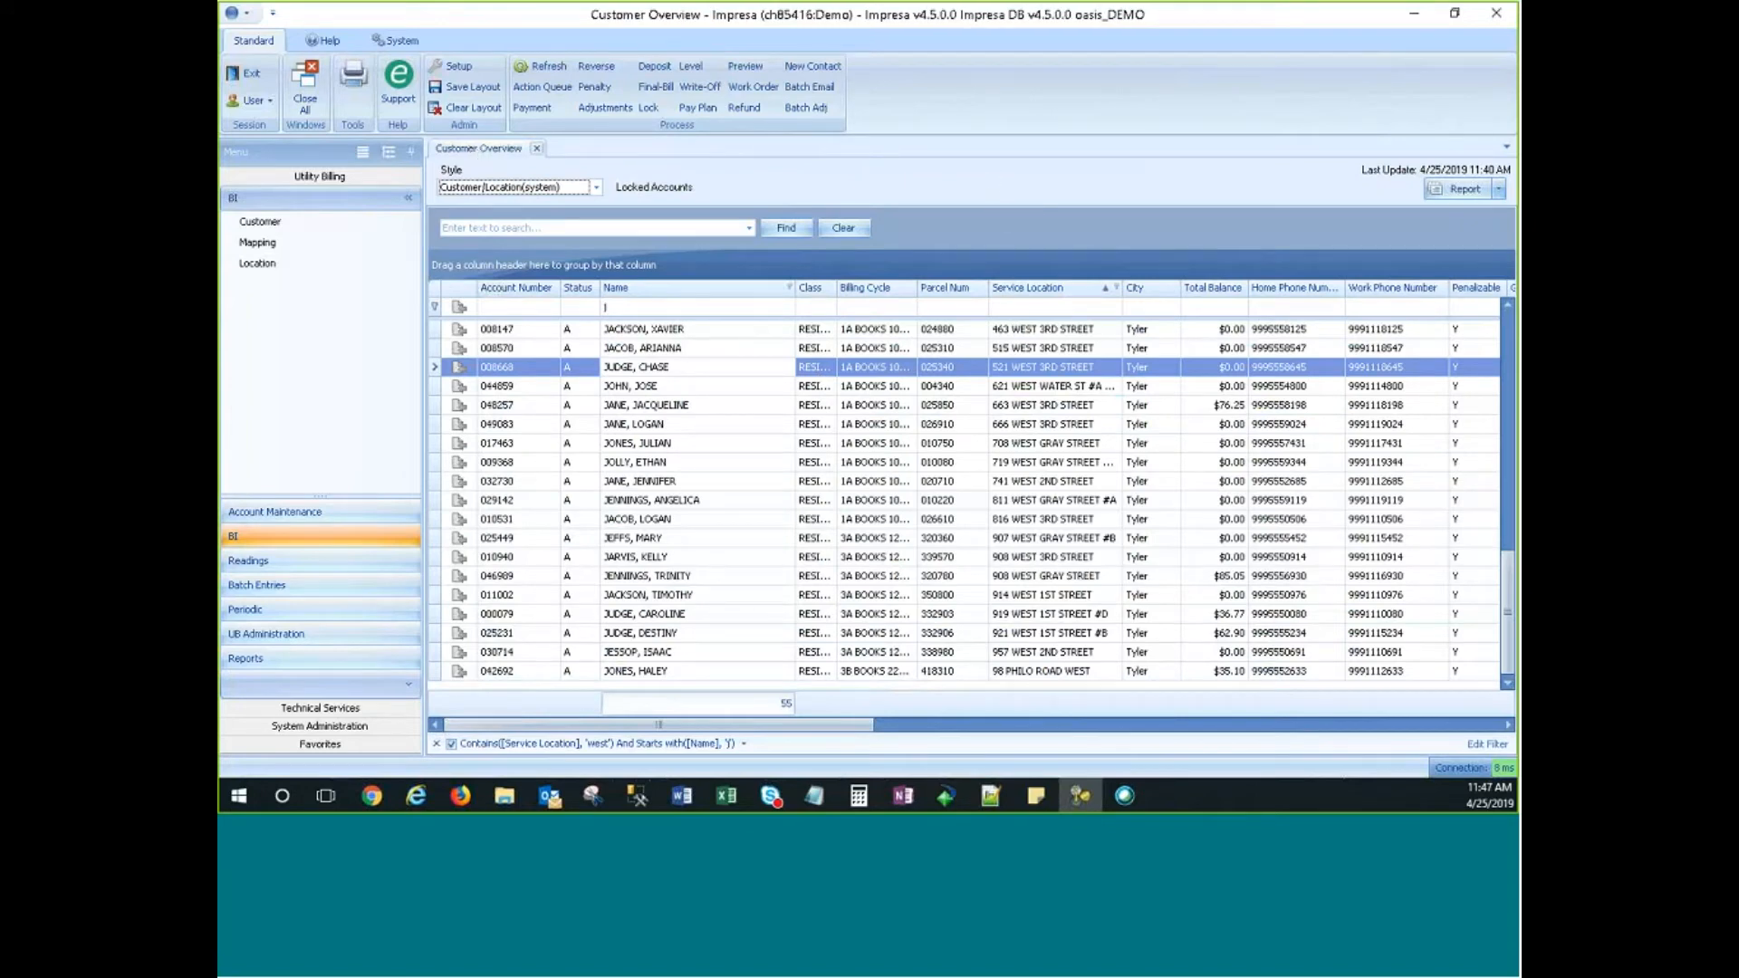
left_click(653, 308)
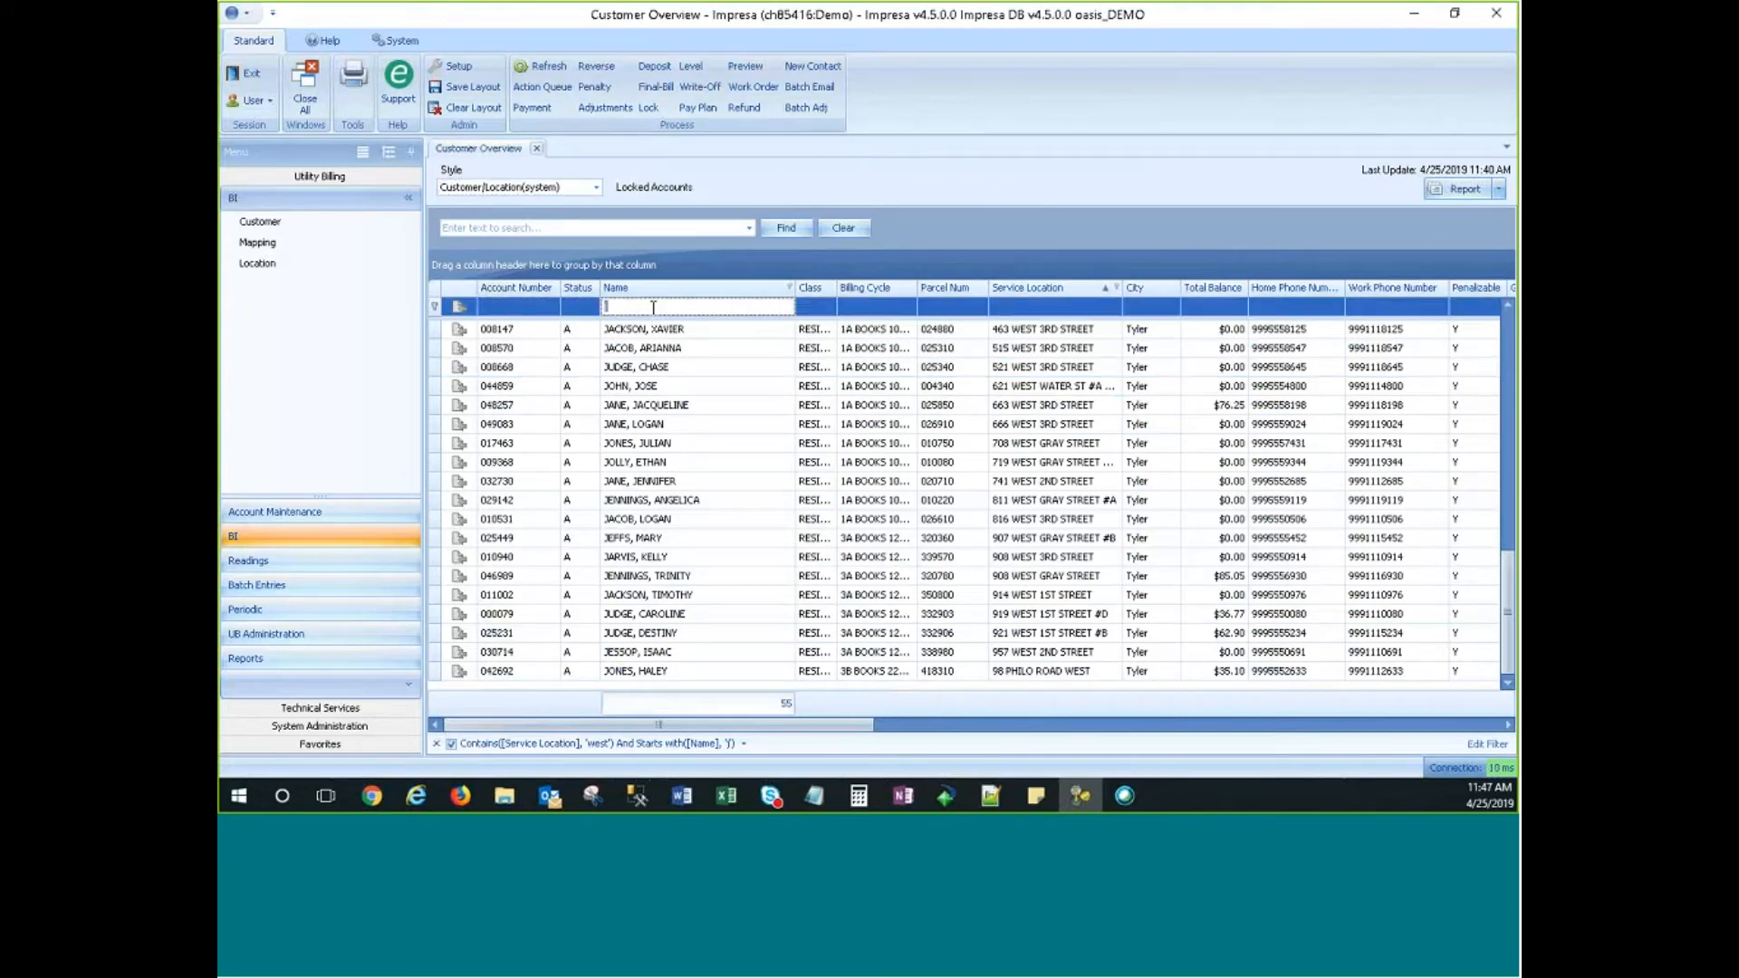
key("BackSpace")
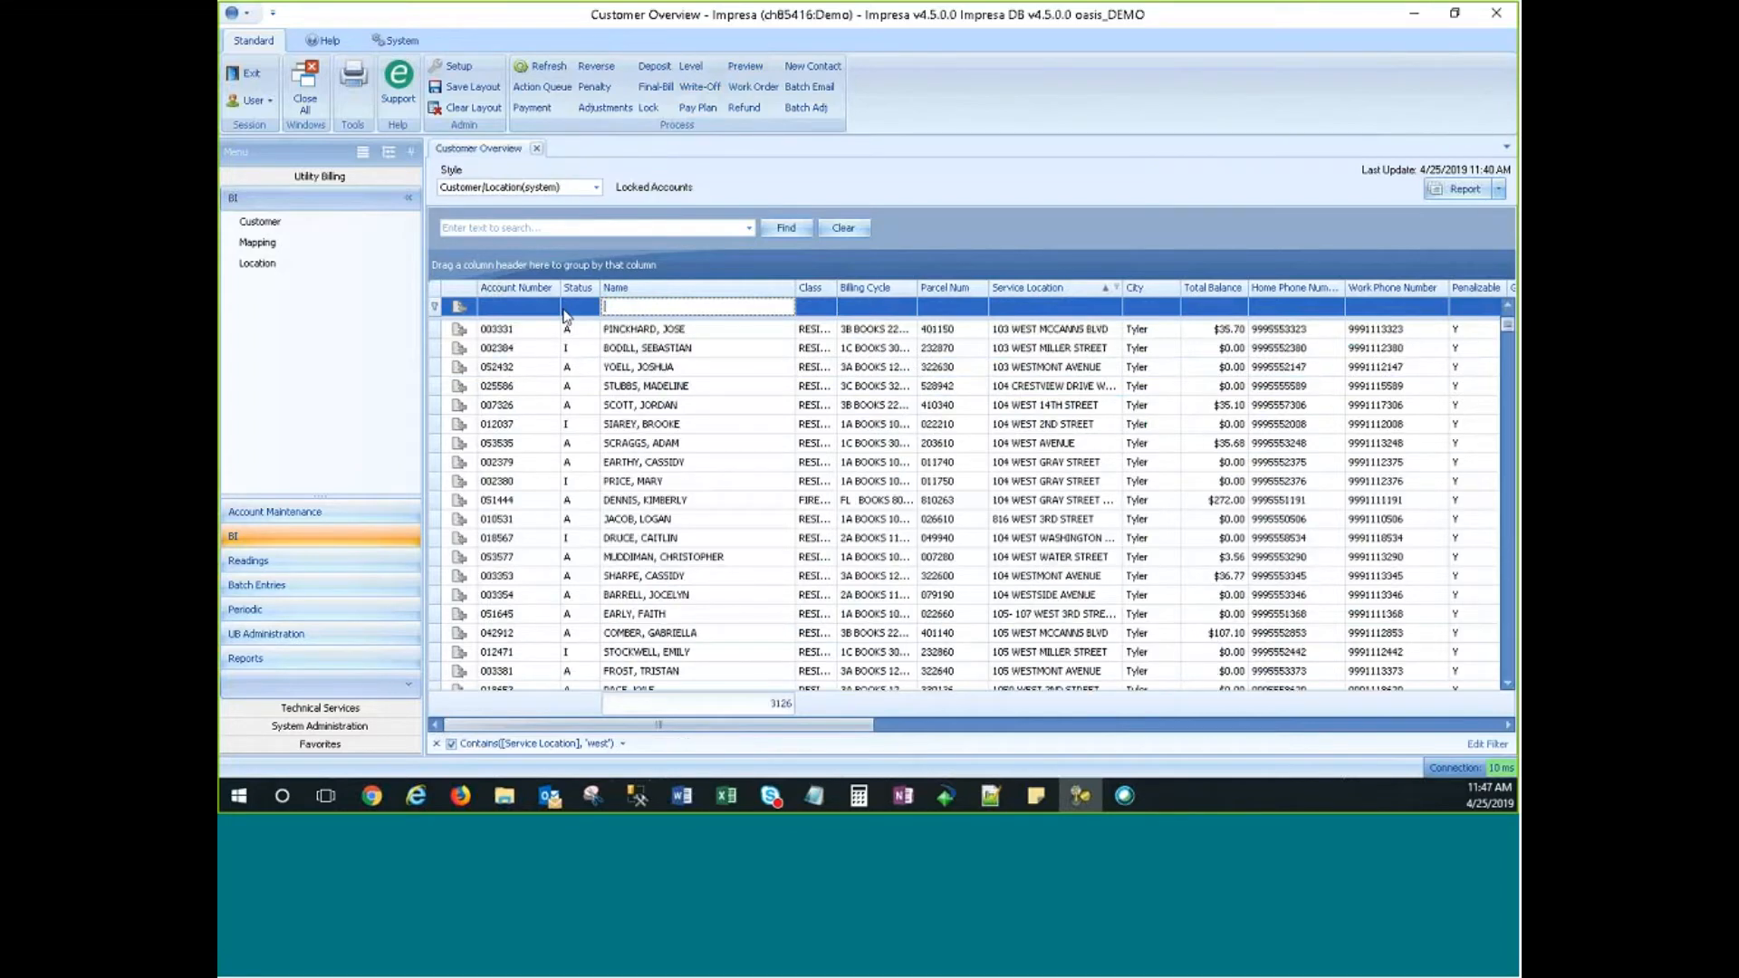